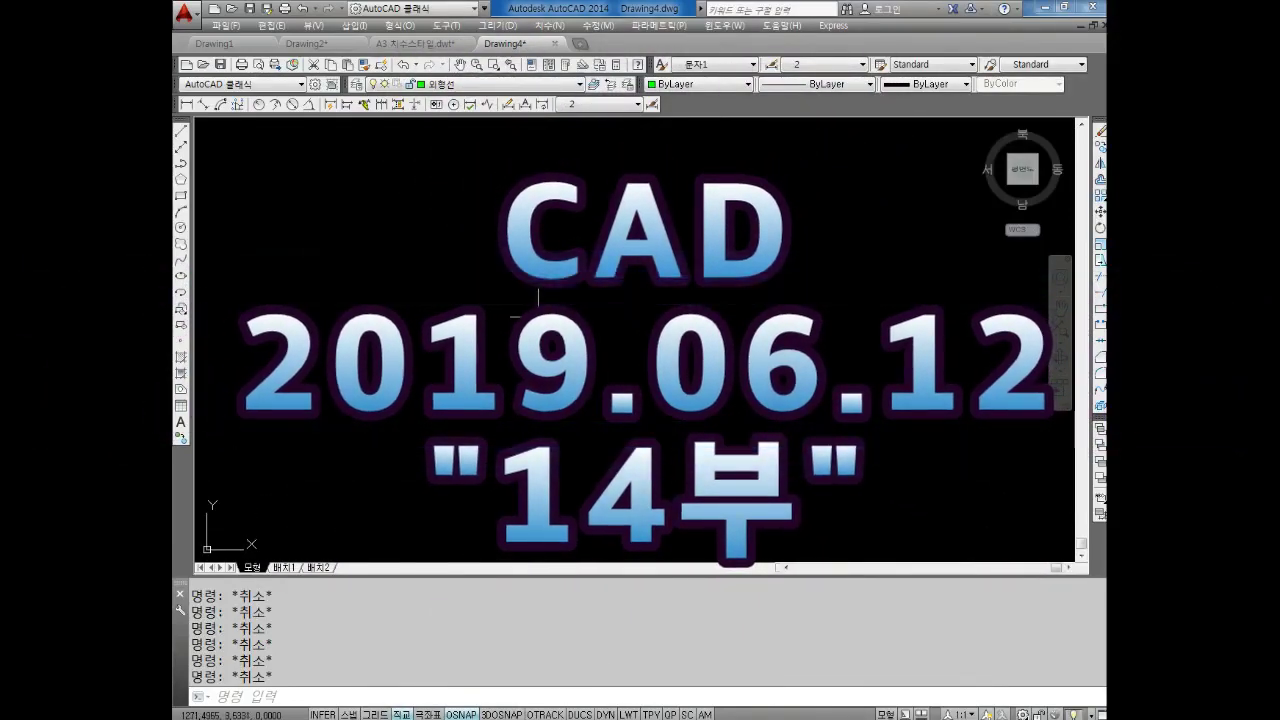
Start a LINE (L) and fix its first point in the empty Drawing4 area.
type("L")
key("Return")
left_click(434, 265)
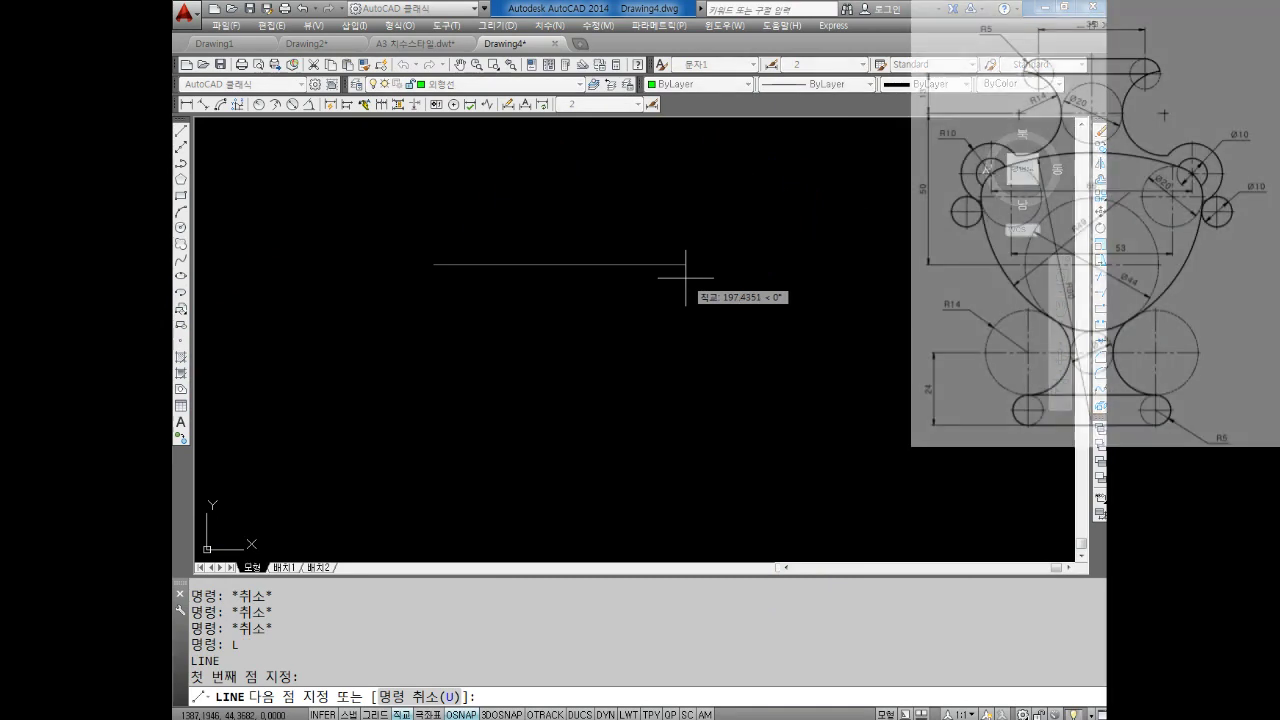
Make the horizontal line 35 units long and end the line command.
type("35")
key("Return")
key("Escape")
key("Escape")
scroll(463, 271, "up", 3)
scroll(470, 300, "up", 3)
scroll(486, 306, "up", 2)
key("Escape")
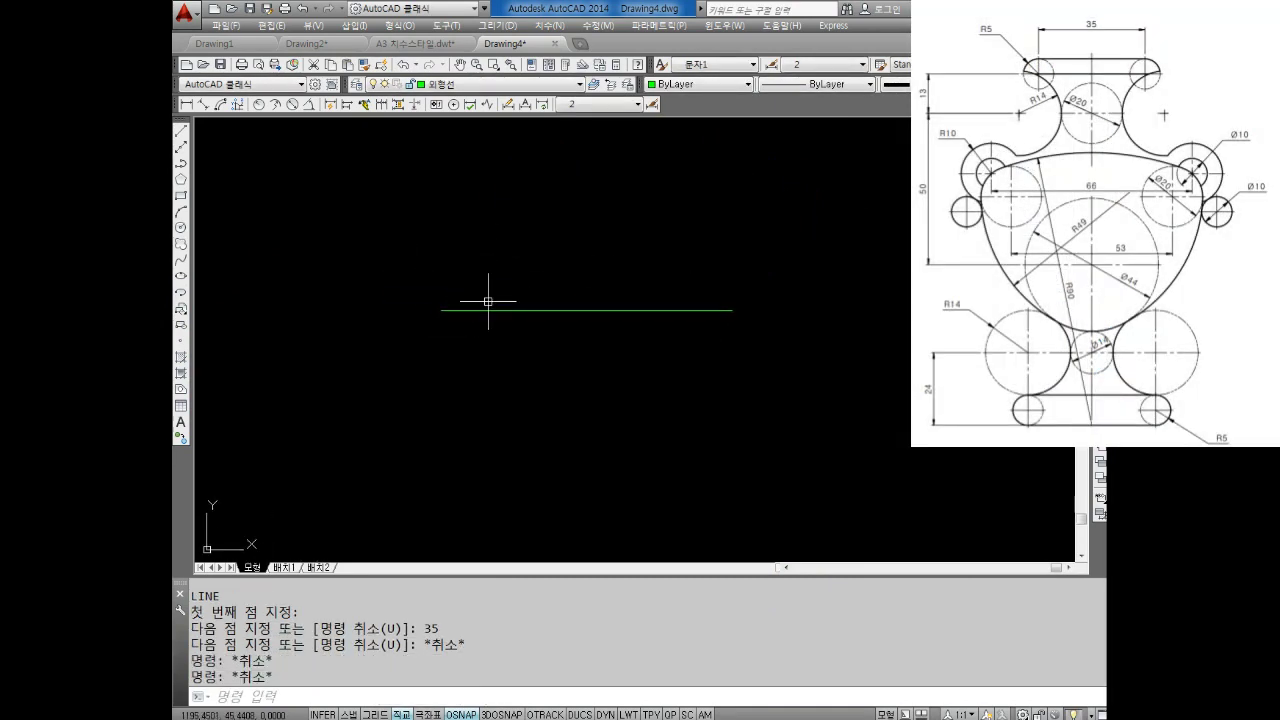
key("Escape")
Draw a 10-diameter two-point circle hanging down from the line's left end.
type("C")
key("Return")
type("2P")
key("Return")
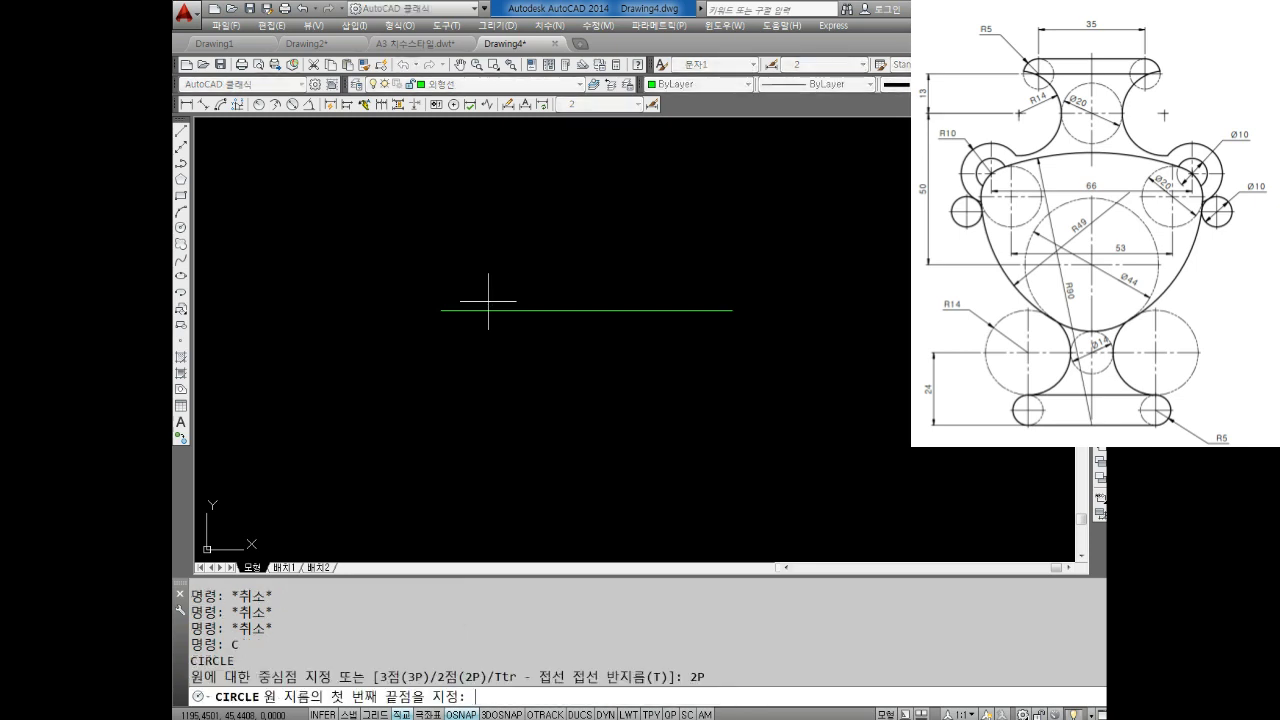
left_click(441, 310)
type("@0,-")
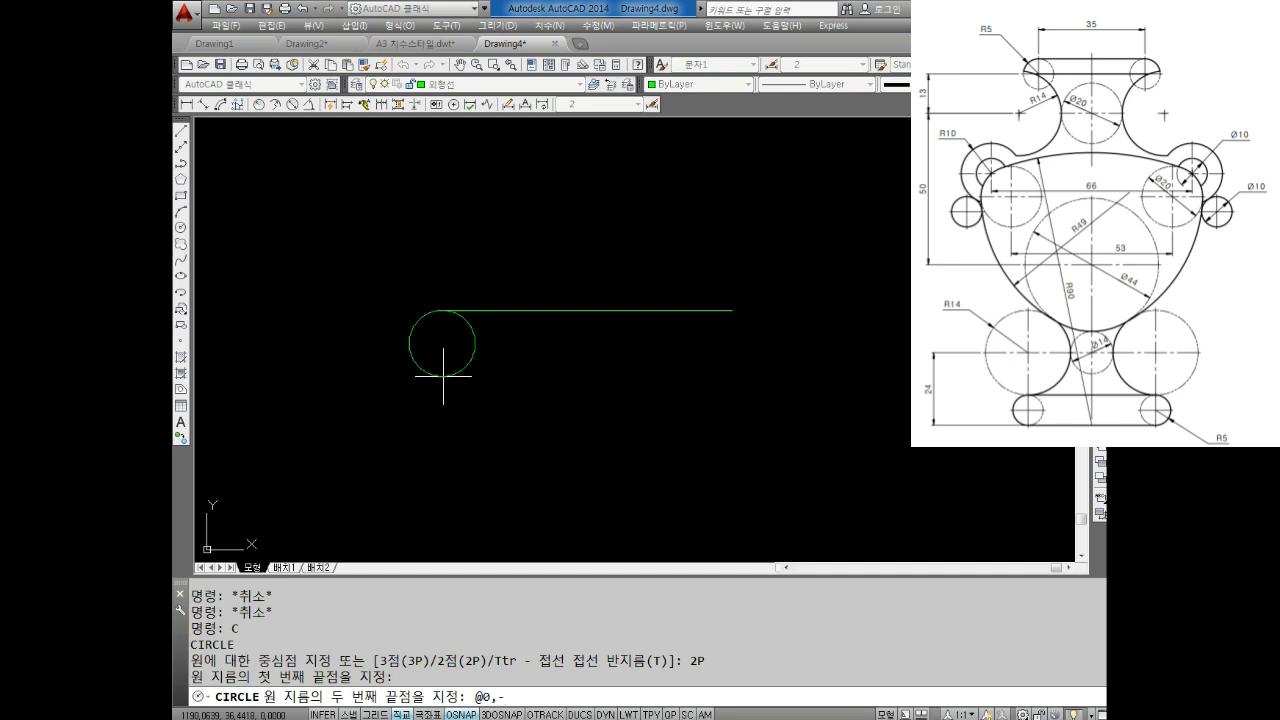
type("10")
key("Return")
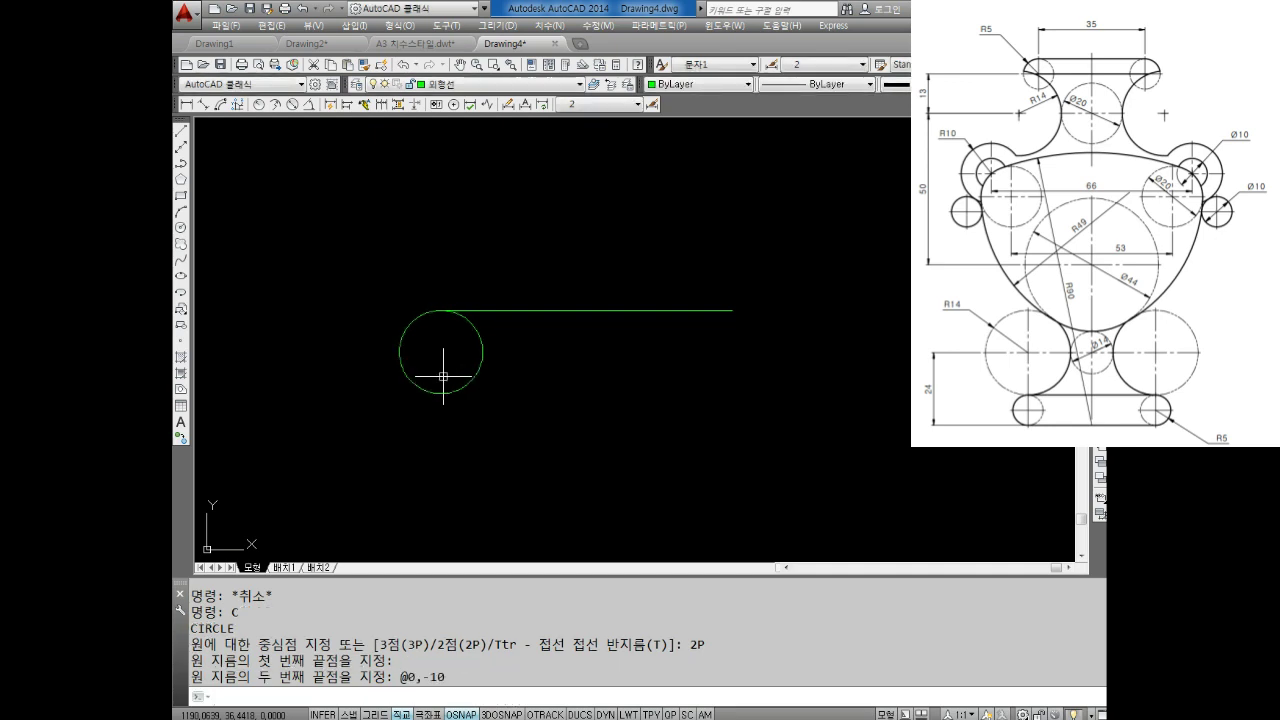
key("Escape")
key("Escape")
Mirror the circle about a vertical axis through the line's midpoint, keeping the original.
type("MI")
key("Return")
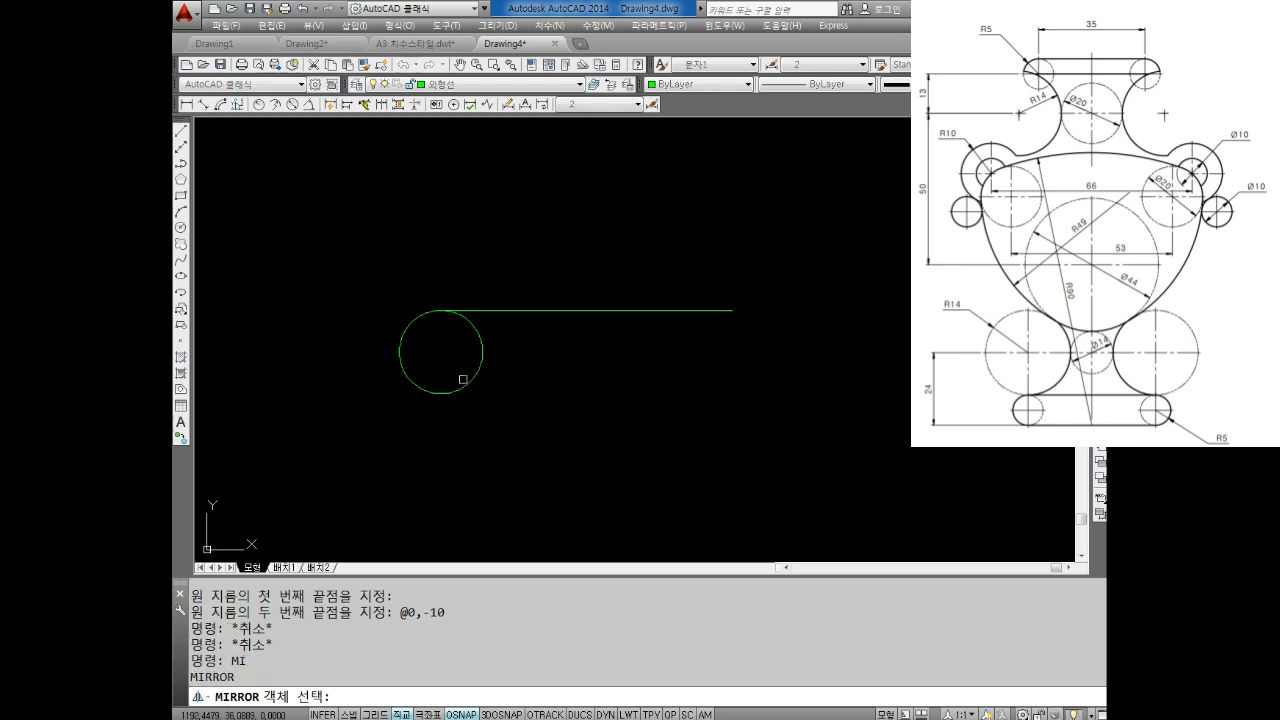
left_click_drag(463, 379, 525, 360)
key("Return")
left_click(586, 310)
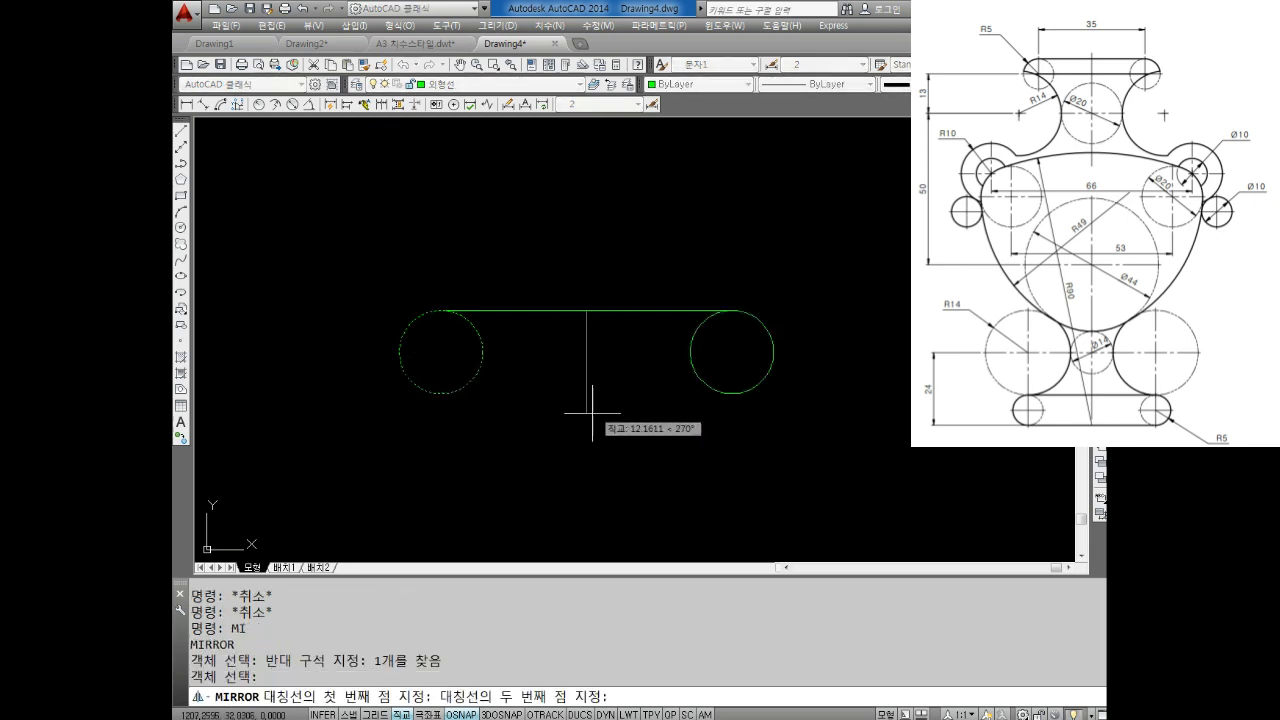
left_click(592, 412)
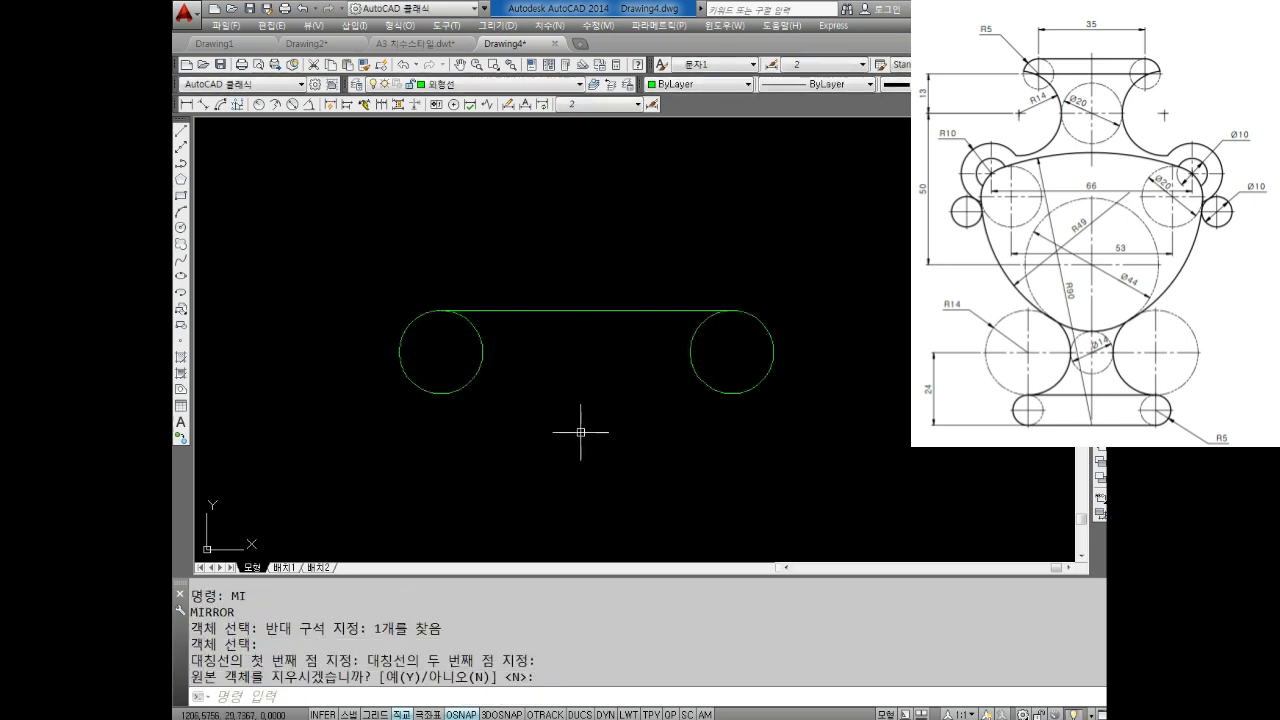
key("Escape")
key("Escape")
key("Escape")
key("Escape")
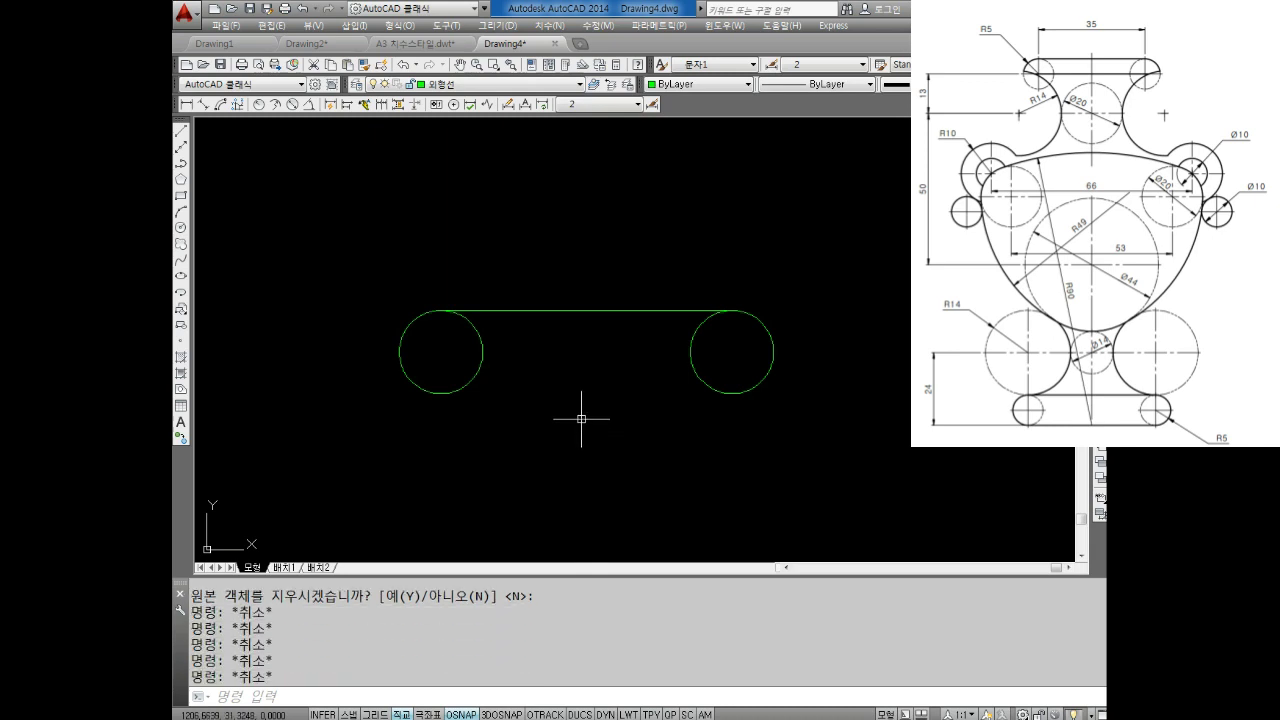
type("L")
key("Return")
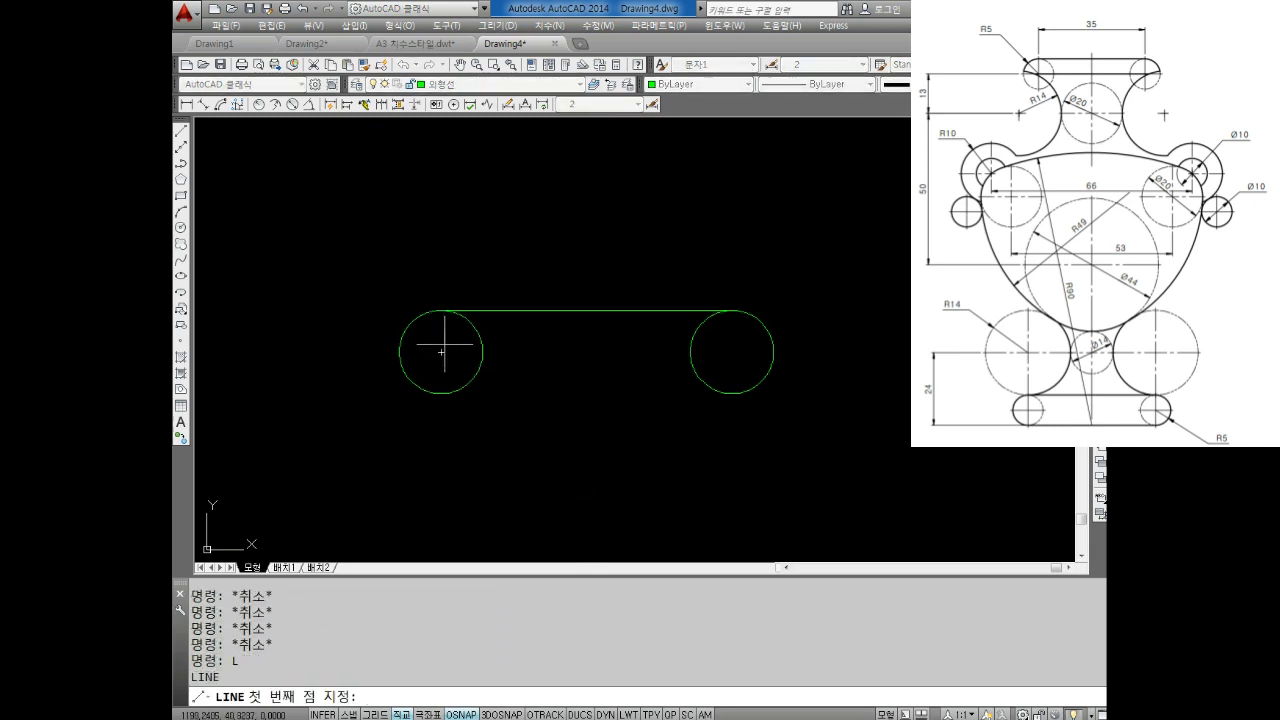
Draw a line joining the centres of the two small circles.
left_click(441, 350)
left_click(731, 350)
key("Escape")
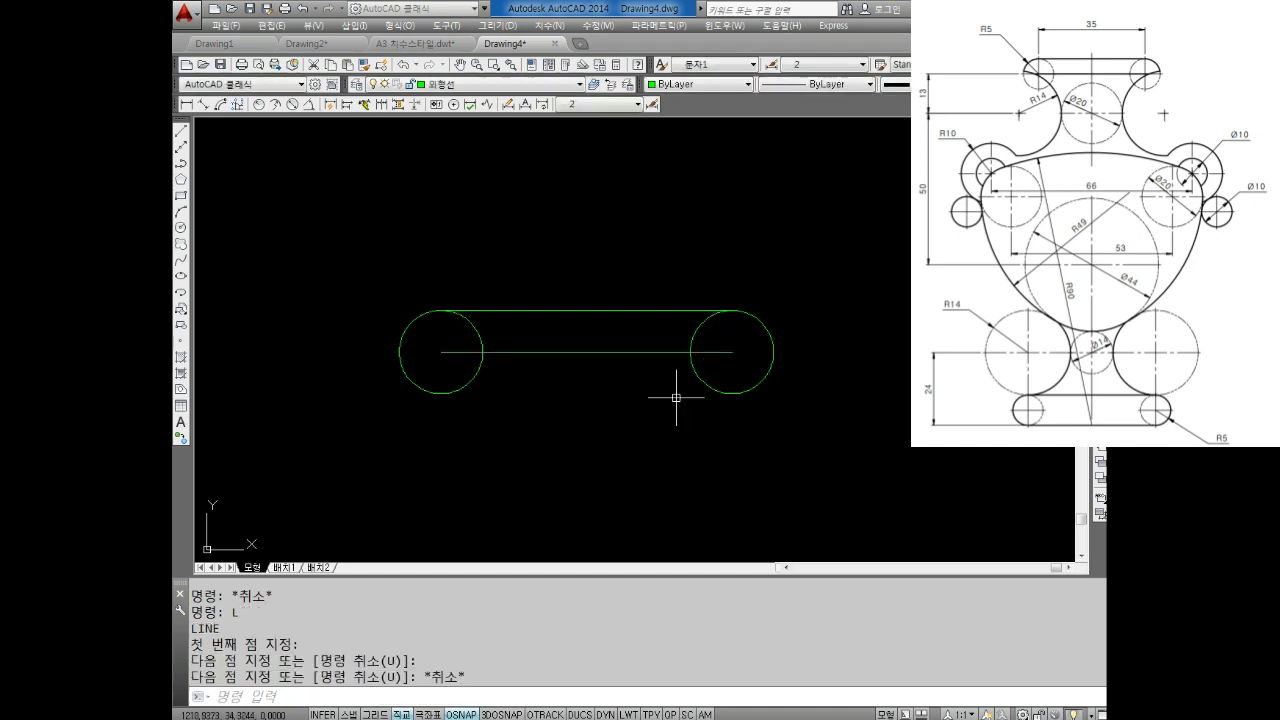
middle_click_drag(614, 392, 620, 366)
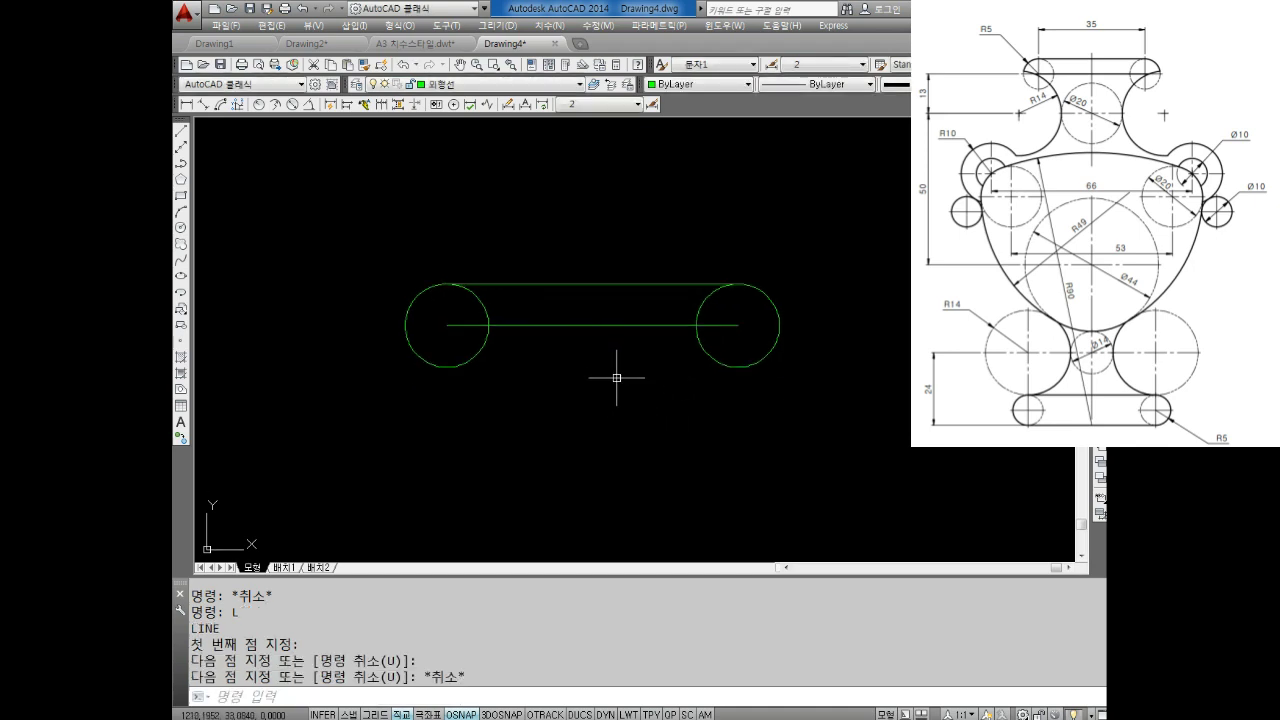
key("Escape")
key("Escape")
Offset the centre line 13 units downward.
type("o")
key("Return")
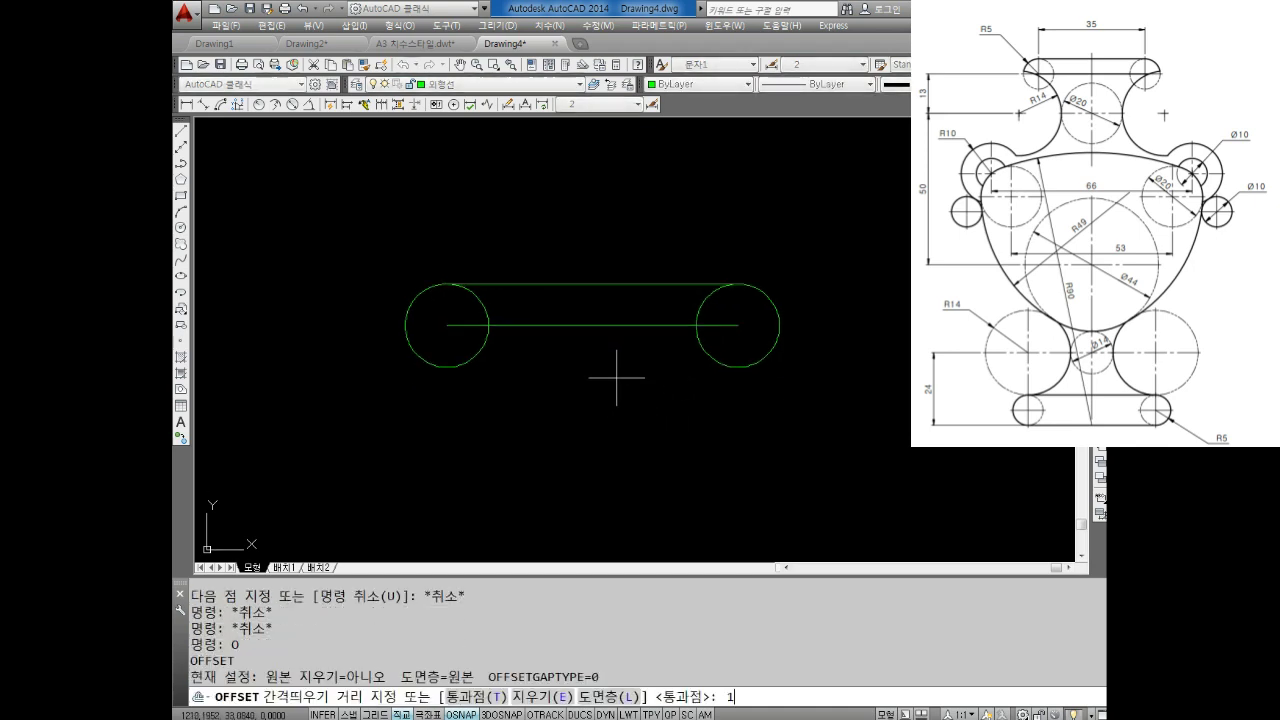
type("13")
key("Return")
left_click(590, 325)
left_click(591, 440)
middle_click_drag(592, 414, 595, 385)
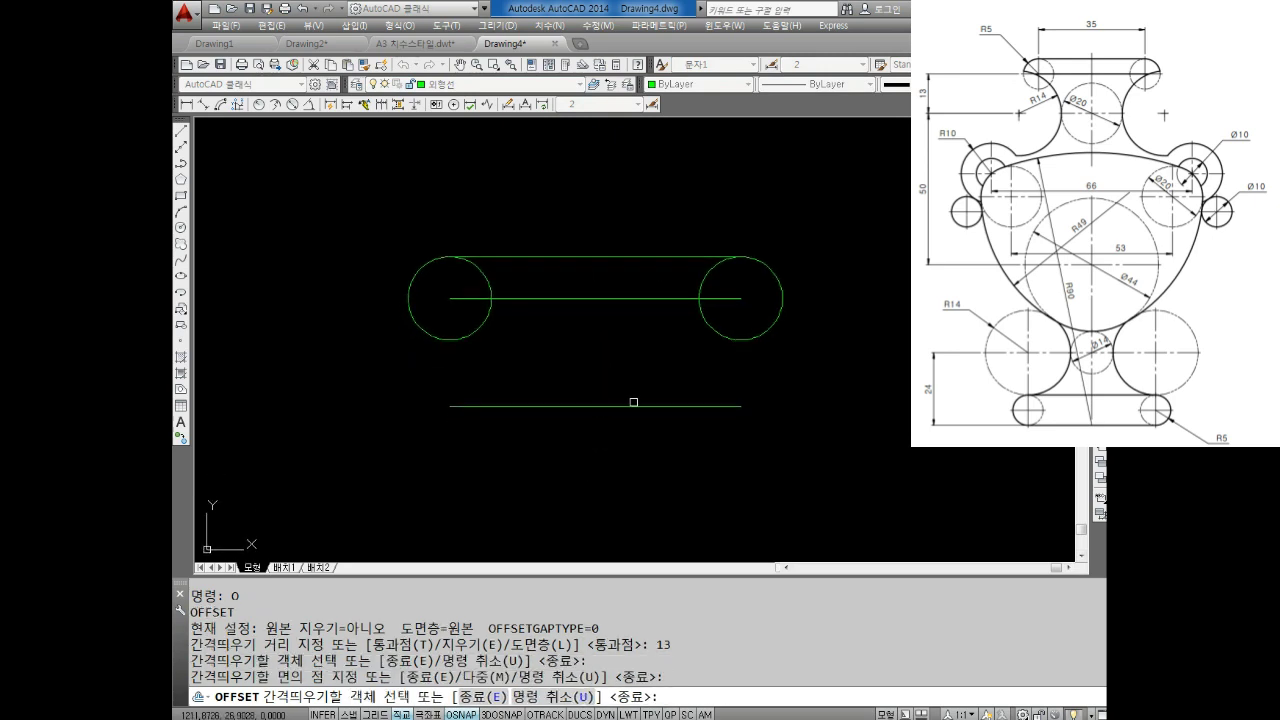
key("Escape")
key("Escape")
Add a radius-10 circle centred on the lower line's midpoint.
type("c")
key("Return")
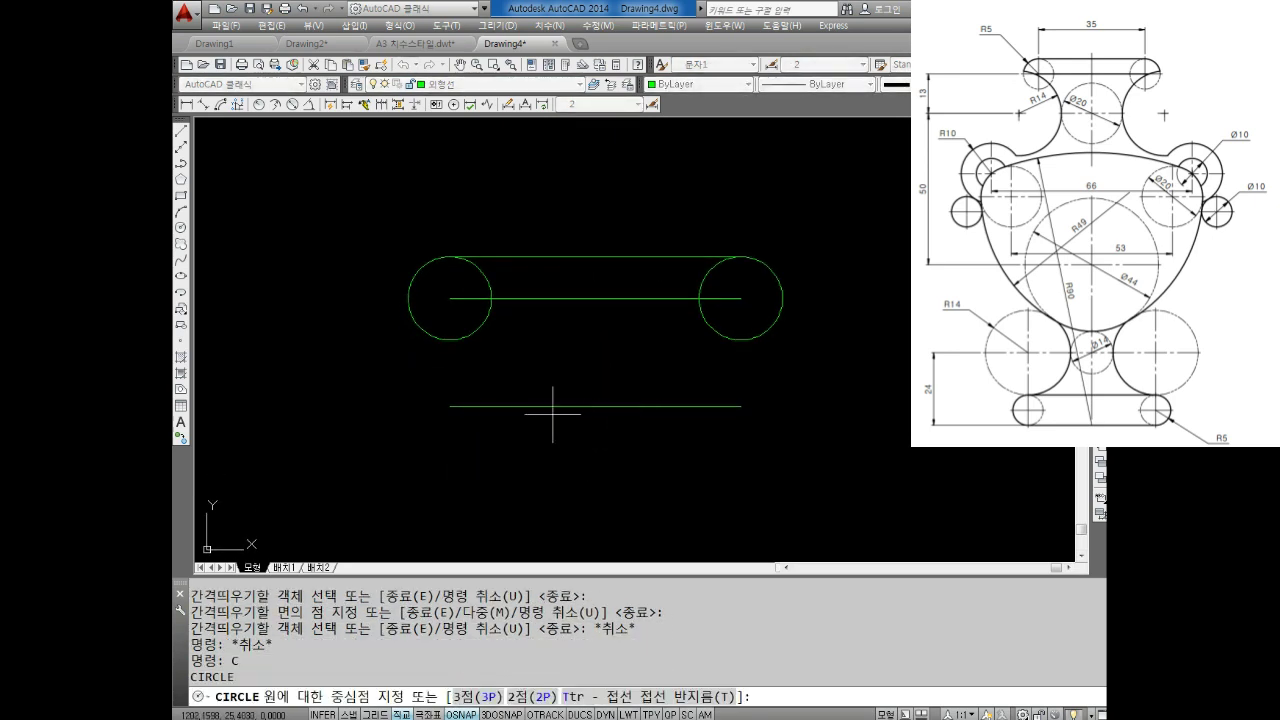
left_click(595, 406)
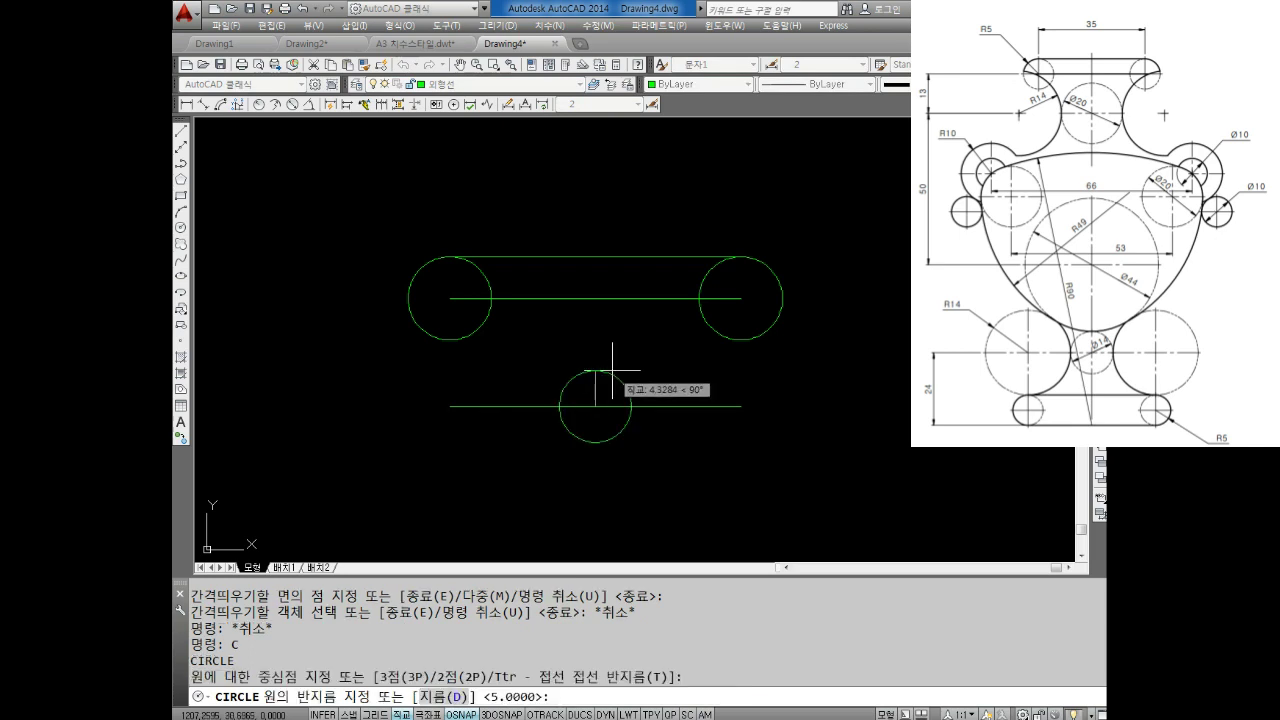
type("10")
key("Return")
mouse_move(580, 391)
middle_mouse_down()
mouse_move(640, 404)
mouse_move(622, 422)
middle_mouse_up()
key("Escape")
key("Escape")
key("Escape")
key("Escape")
key("Escape")
Draw a 28-diameter two-point circle running left from the radius-10 circle's left quadrant.
type("c")
key("Return")
type("2p")
key("Return")
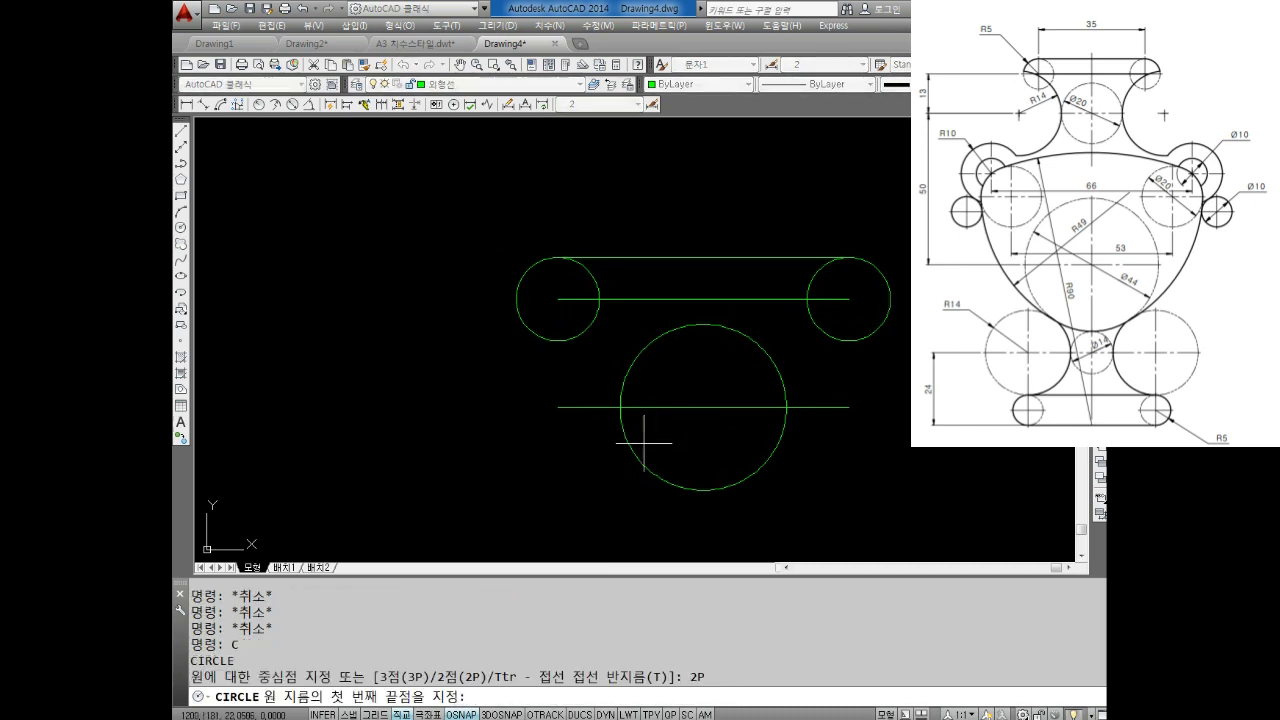
left_click(620, 407)
type("@-28,")
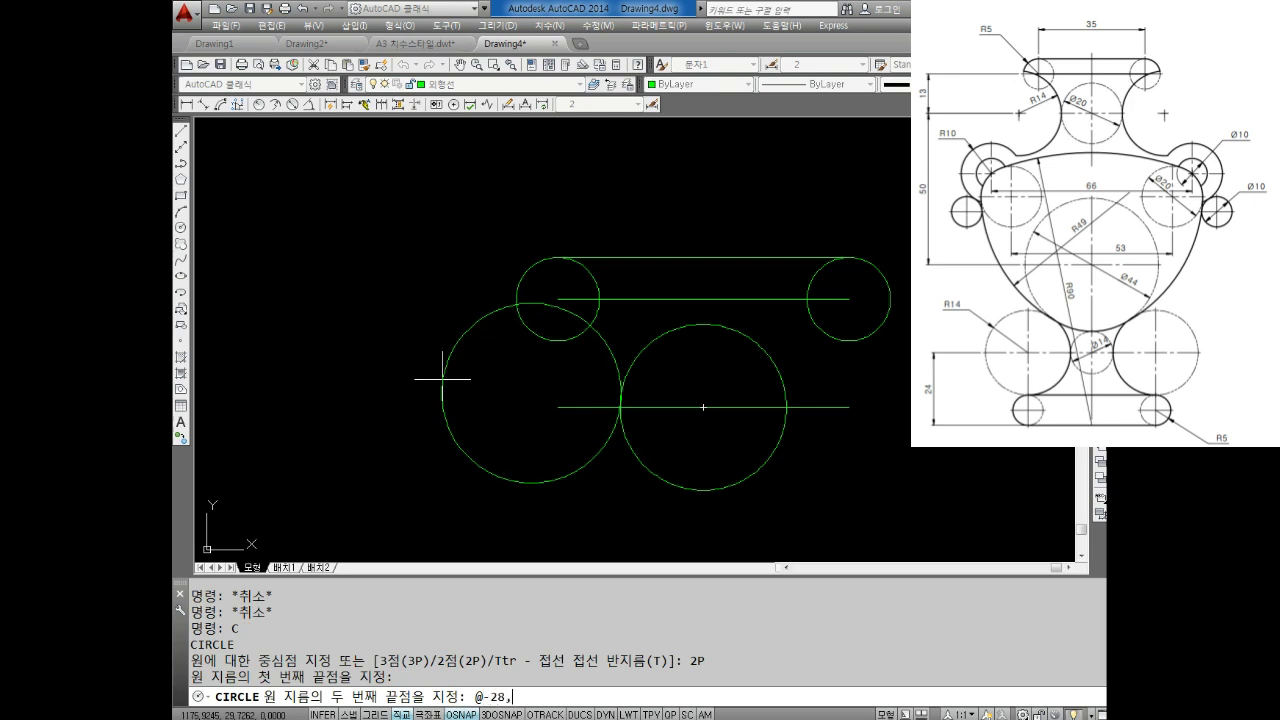
type("0")
key("Return")
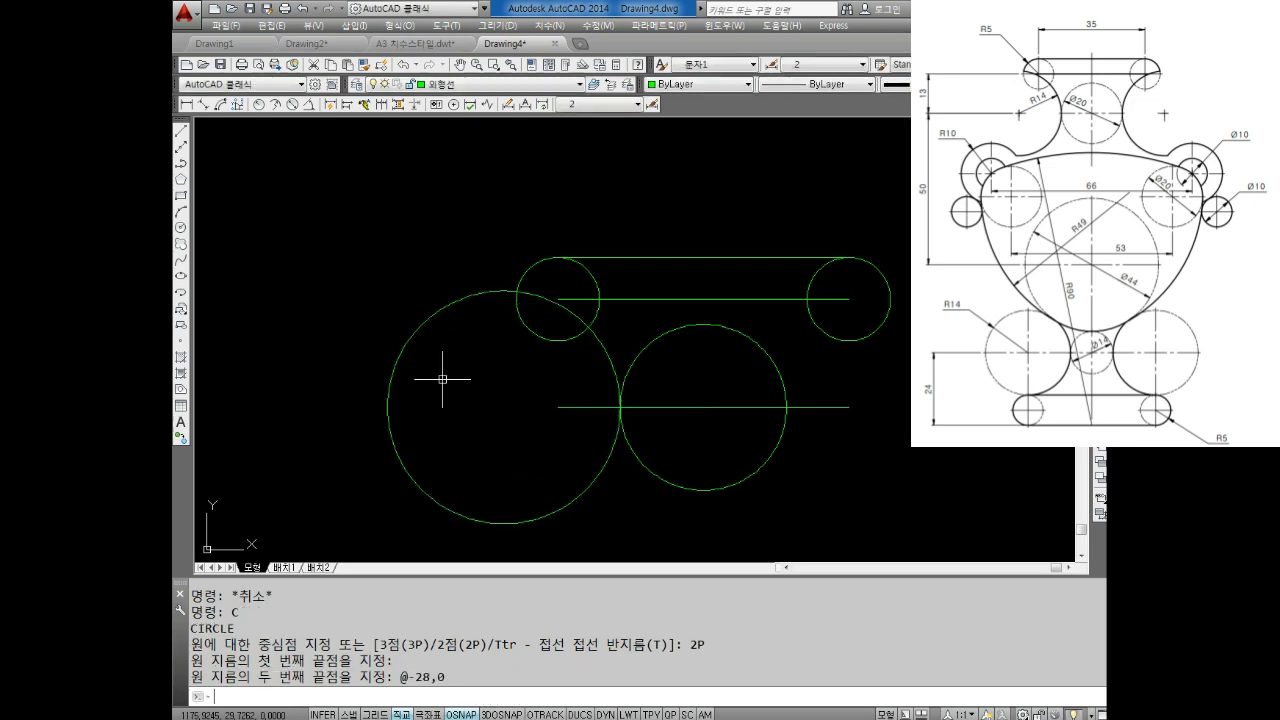
key("Escape")
key("Escape")
key("Escape")
key("Escape")
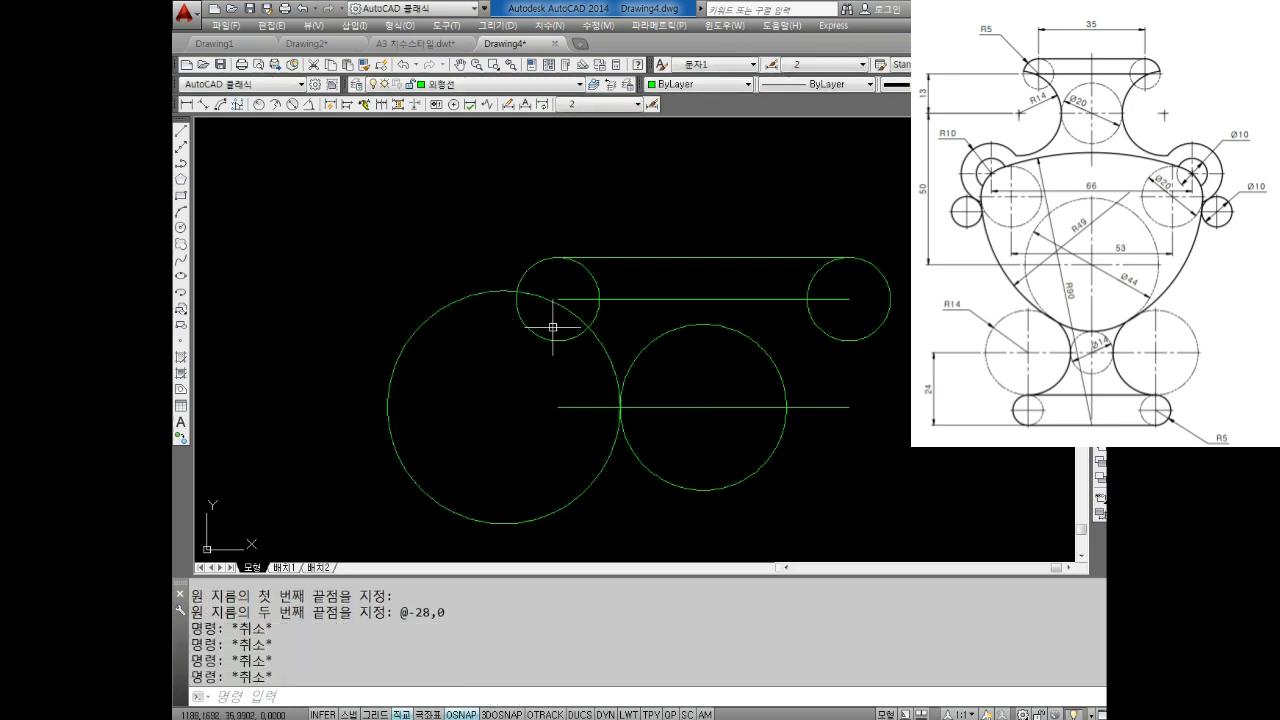
key("Escape")
key("Escape")
key("Return")
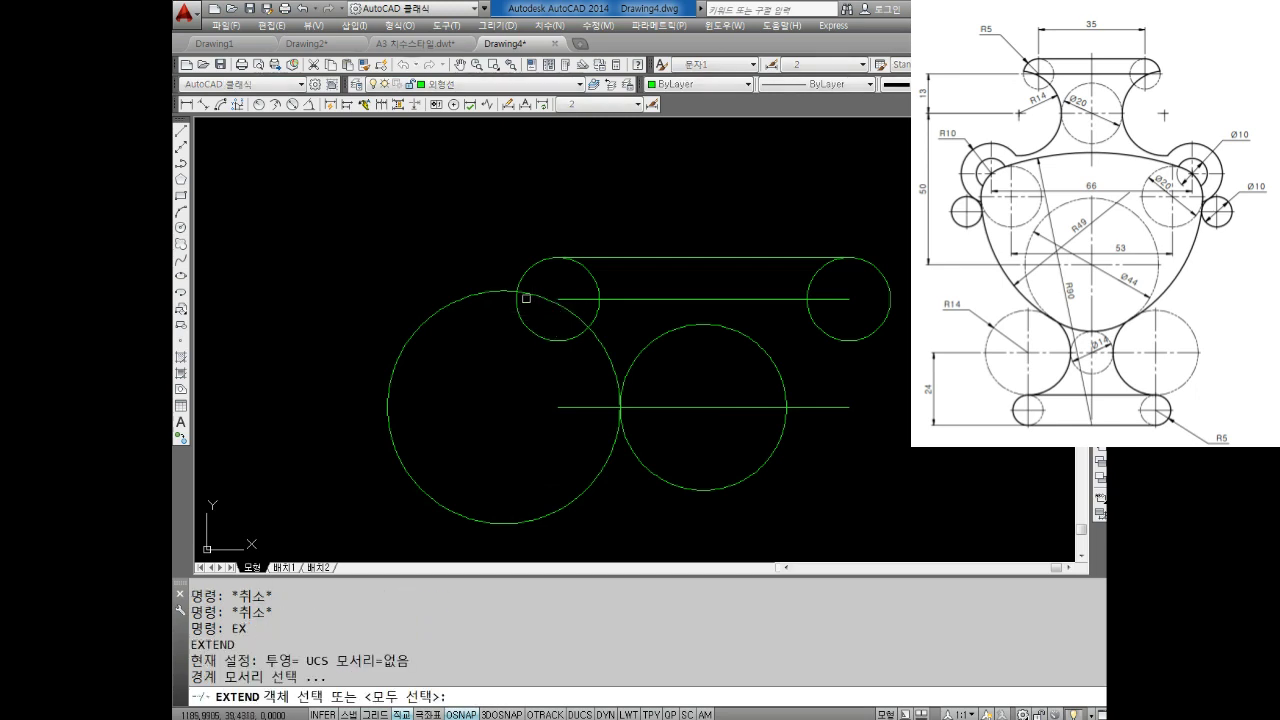
Extend the top line left to meet the large circle.
left_click(528, 290)
key("Return")
left_click(565, 300)
key("Escape")
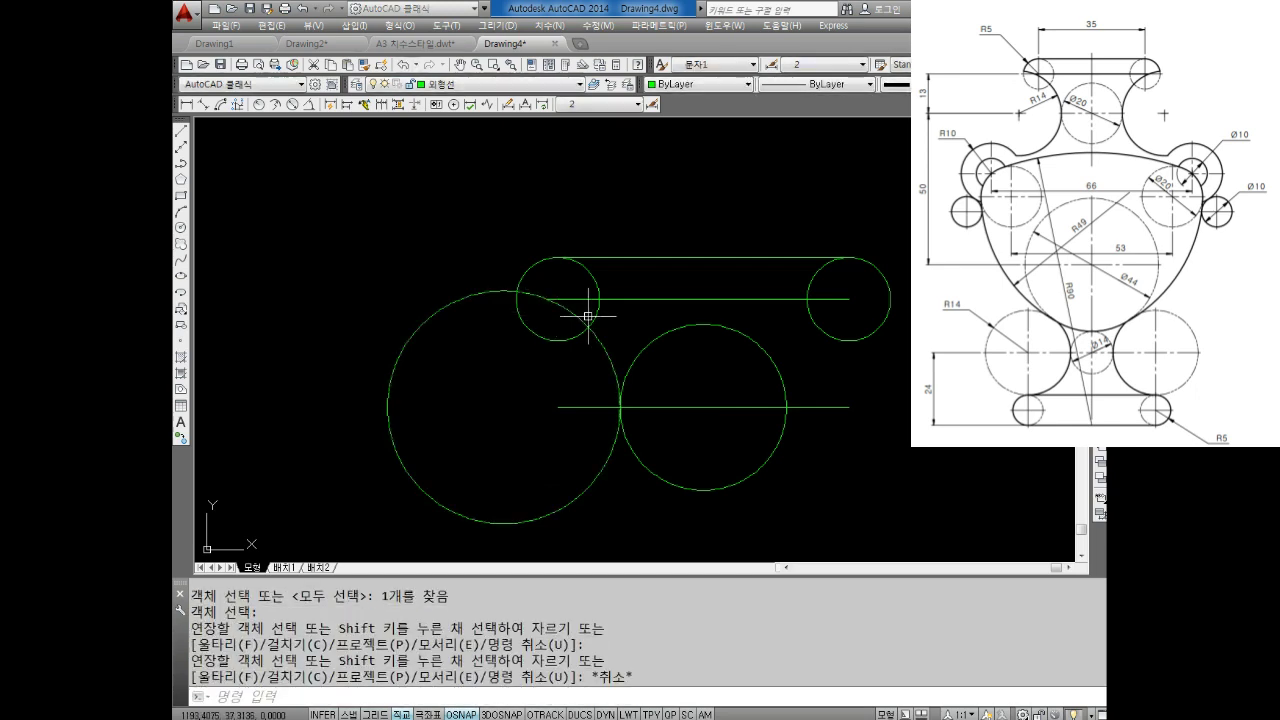
key("Escape")
key("Escape")
Trim the large circle against the small top-left and right circles, then undo that trim.
key("Return")
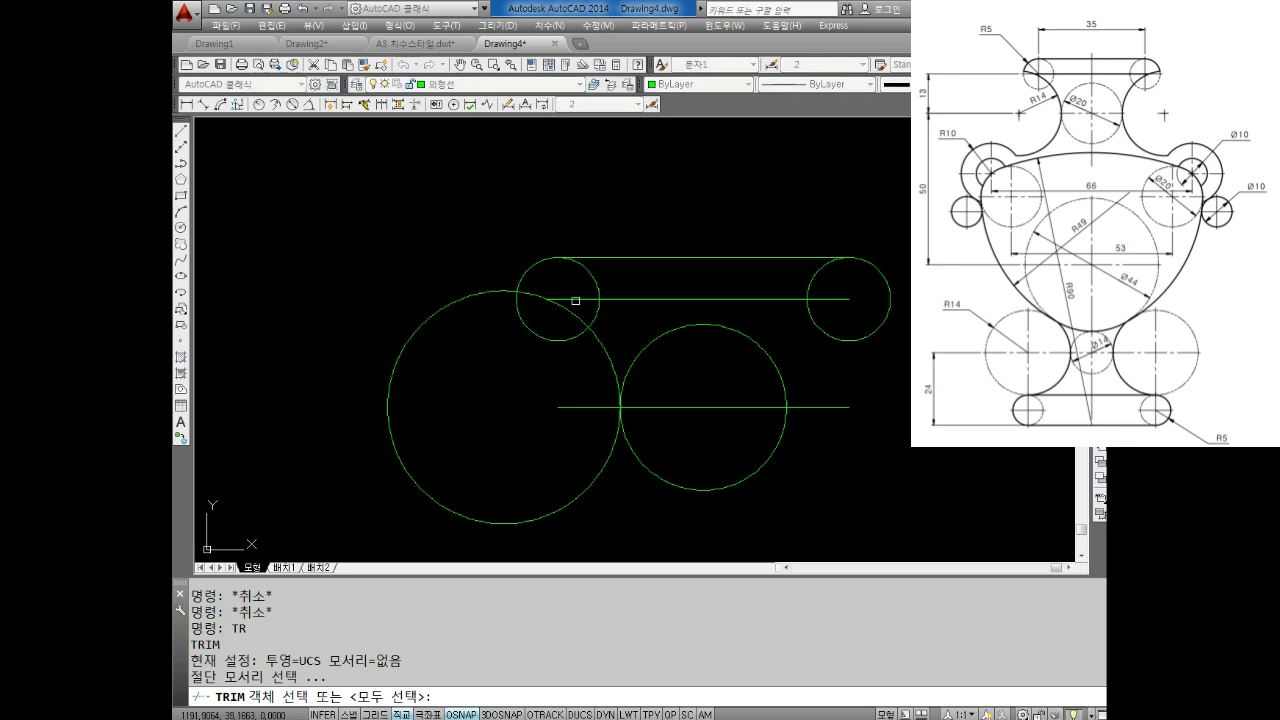
left_click(534, 267)
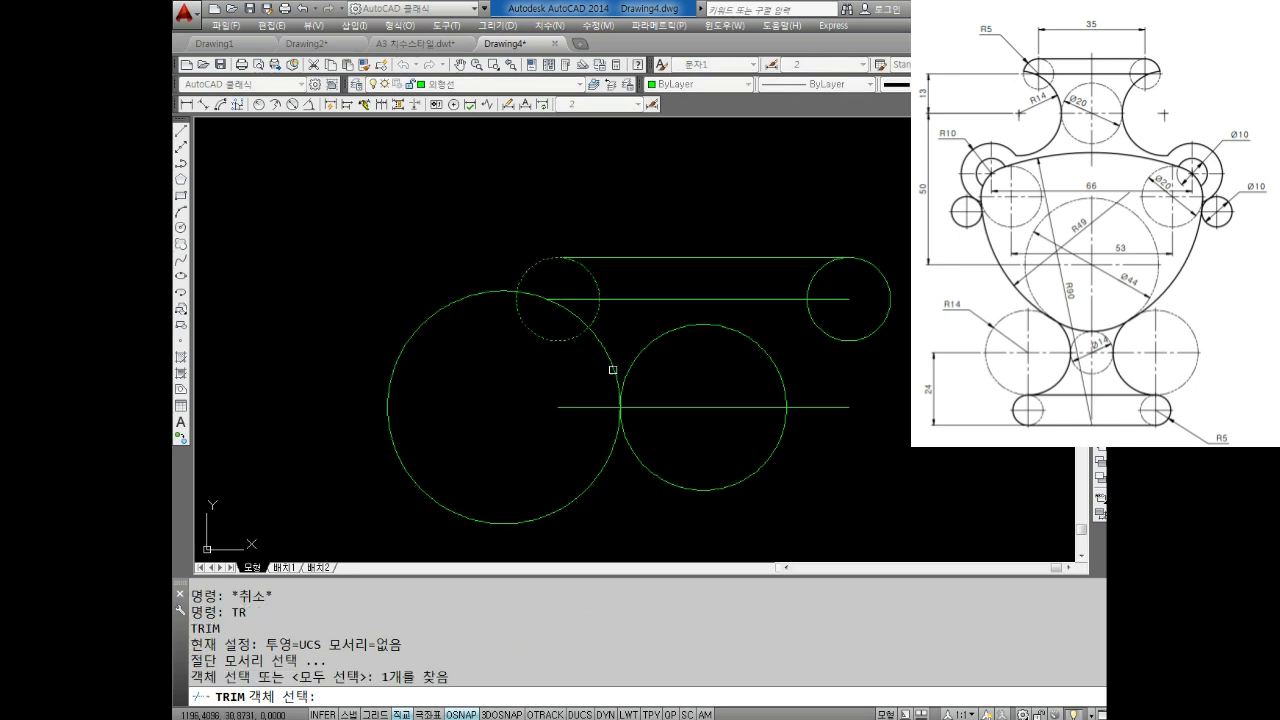
left_click(632, 365)
key("Return")
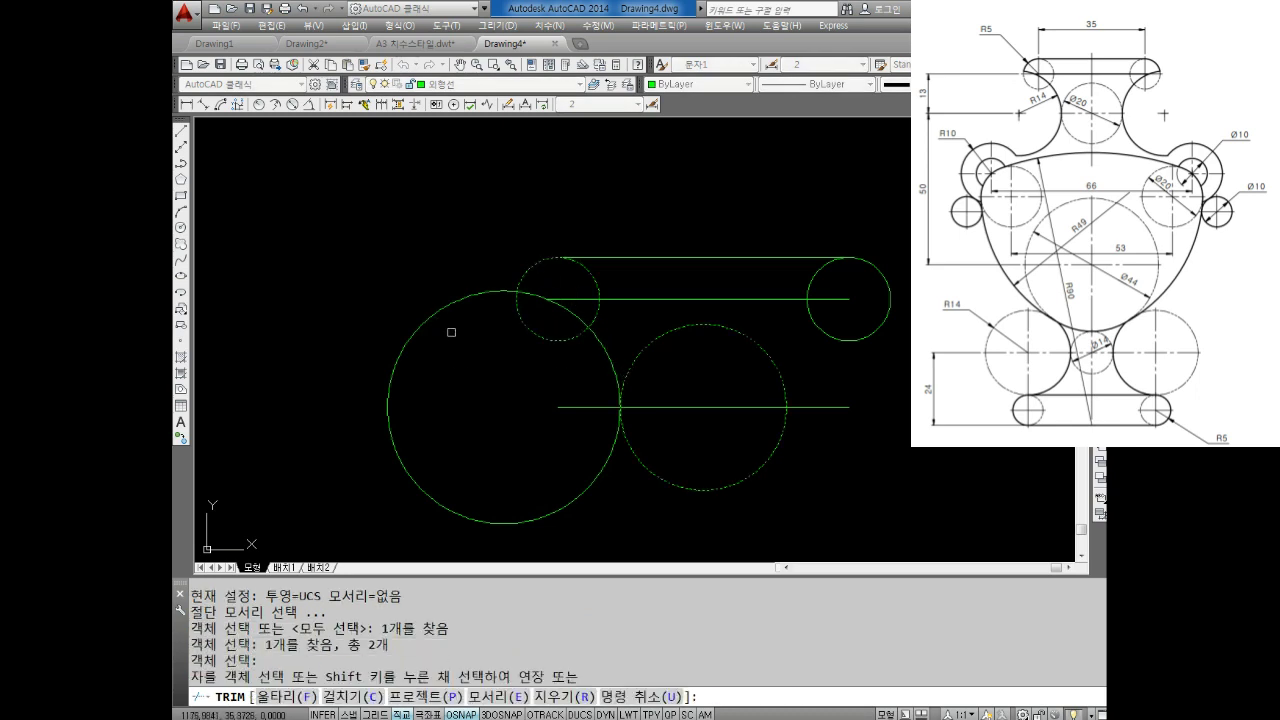
left_click_drag(443, 321, 359, 312)
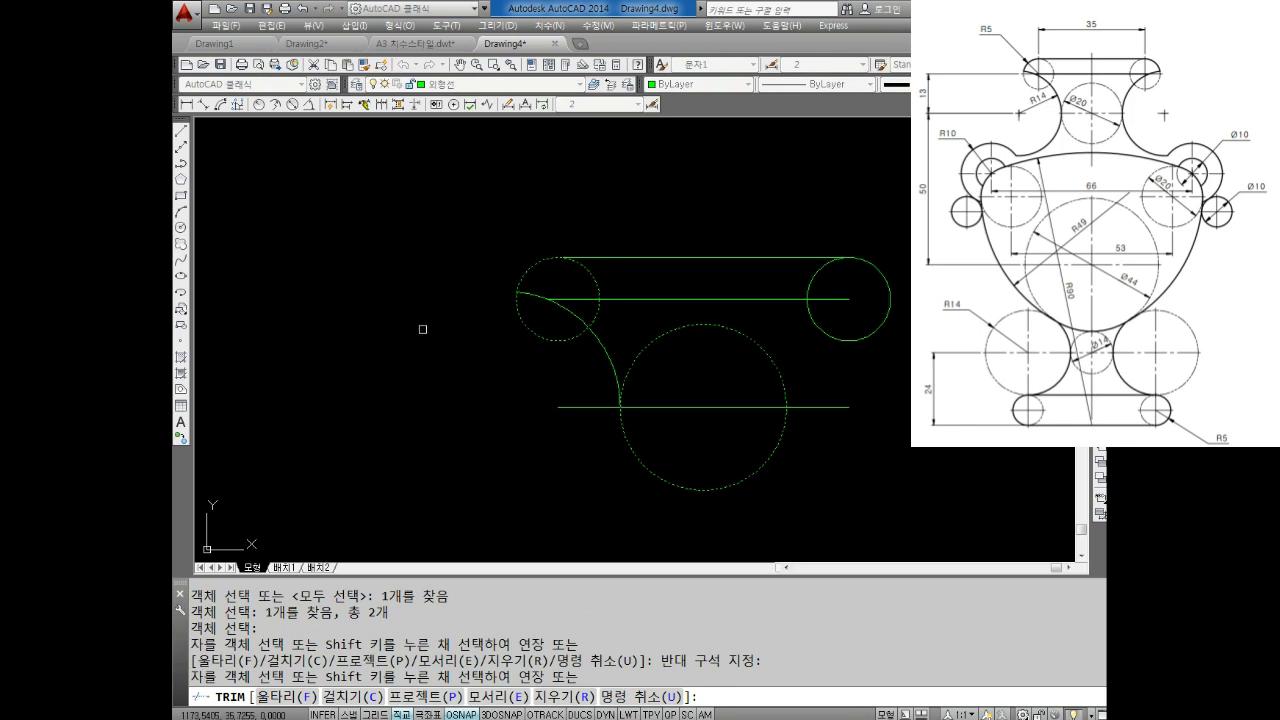
type("U")
key("Return")
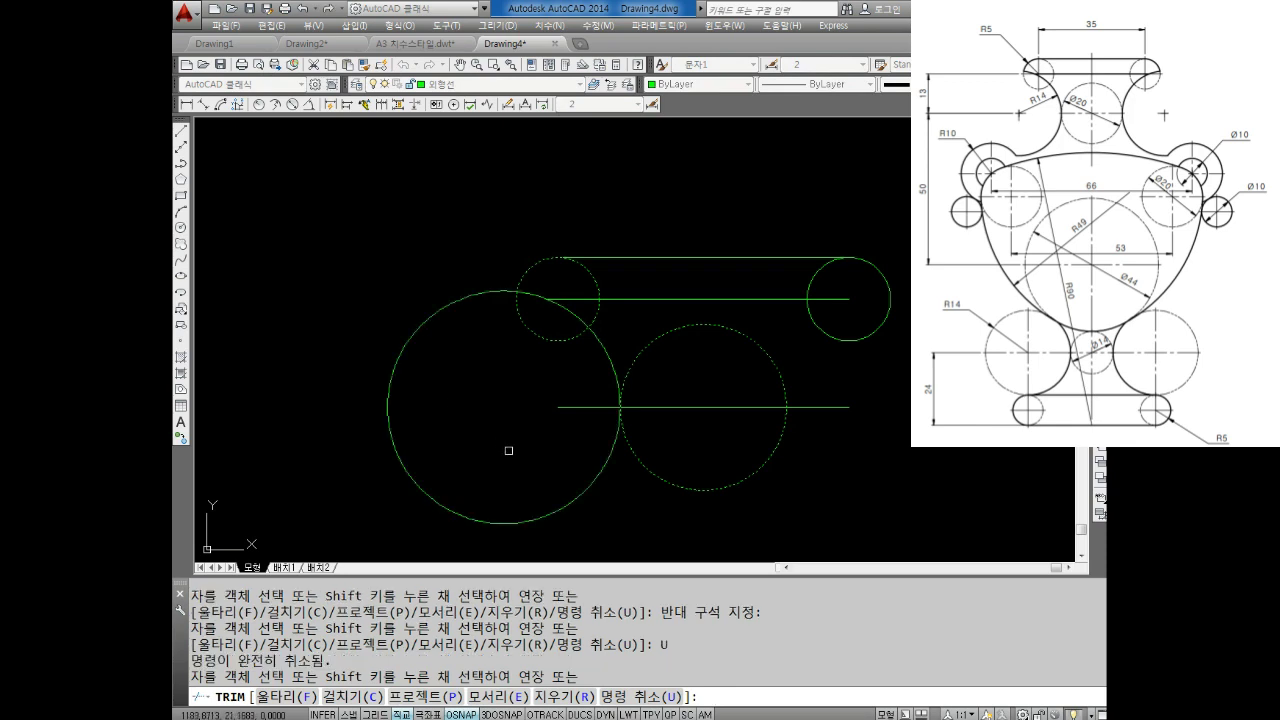
middle_click_drag(508, 451, 502, 407)
middle_click_drag(548, 483, 536, 533)
key("Escape")
key("Escape")
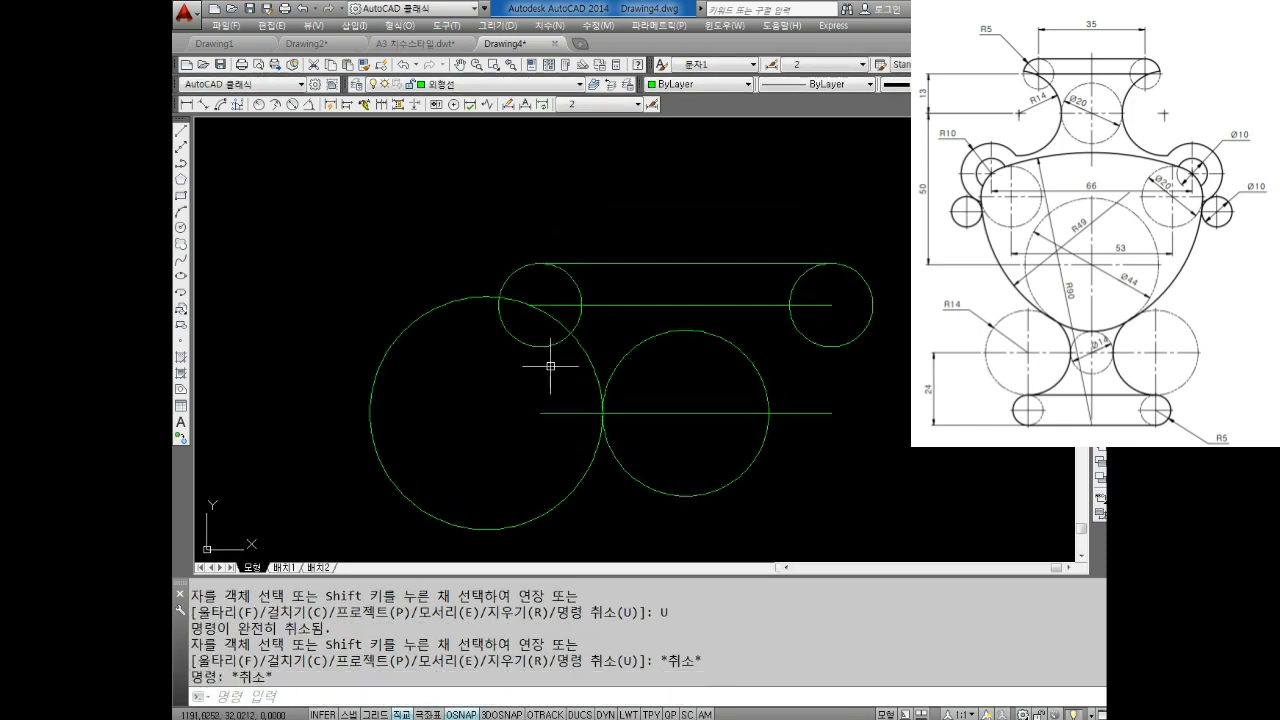
key("Escape")
Trim away the small circle's arcs inside the big circle and between the horizontal lines.
key("Return")
scroll(530, 311, "up", 2)
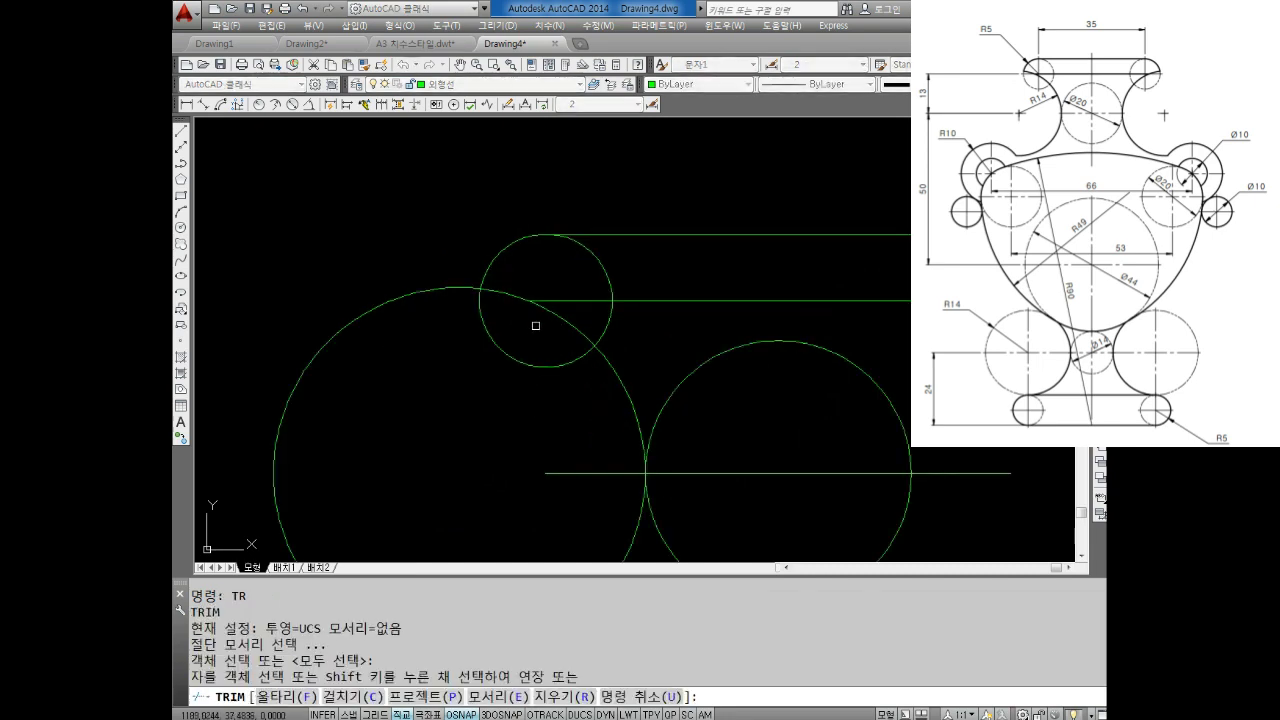
left_click_drag(536, 326, 467, 400)
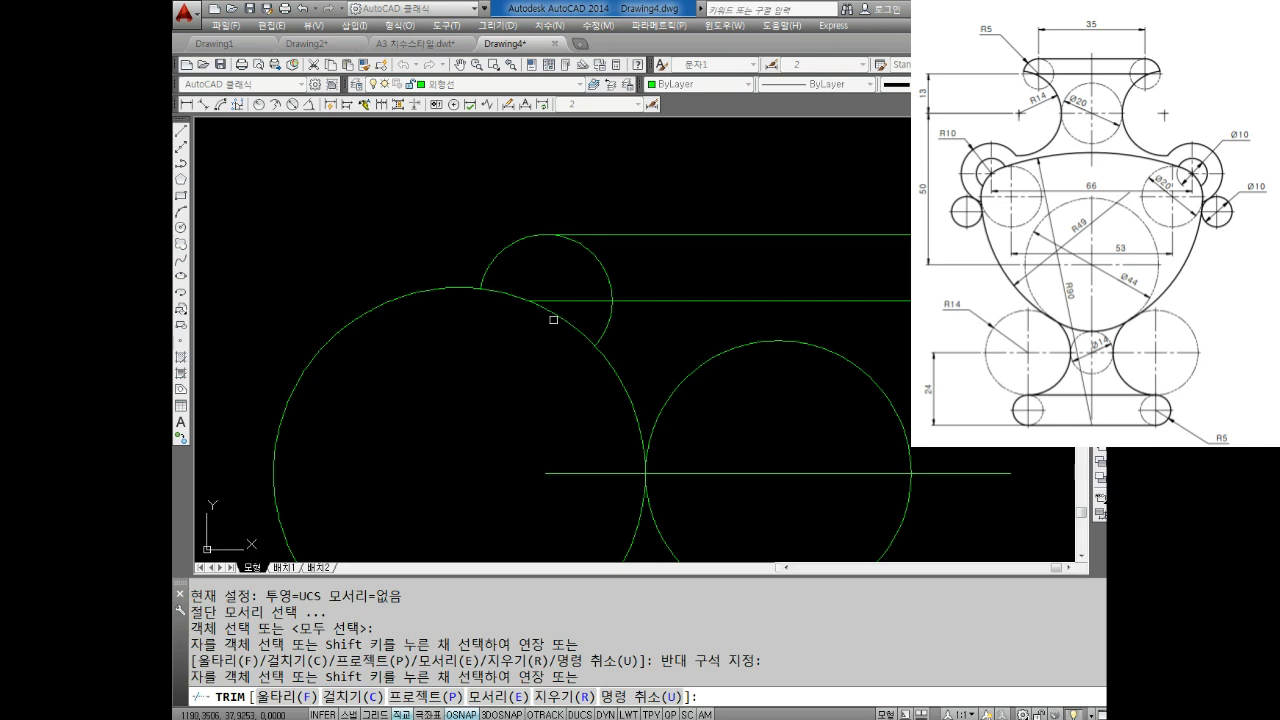
left_click_drag(650, 273, 527, 265)
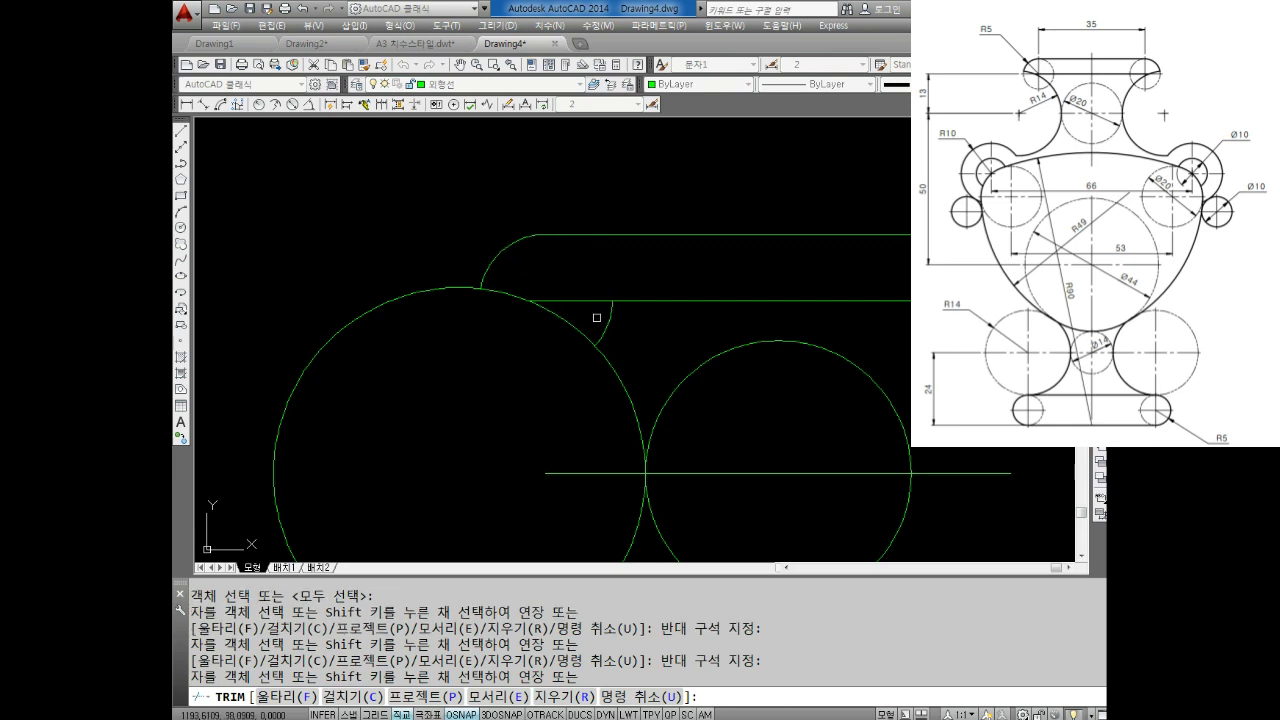
key("Escape")
key("Escape")
Delete the leftover small arc.
left_click(600, 323)
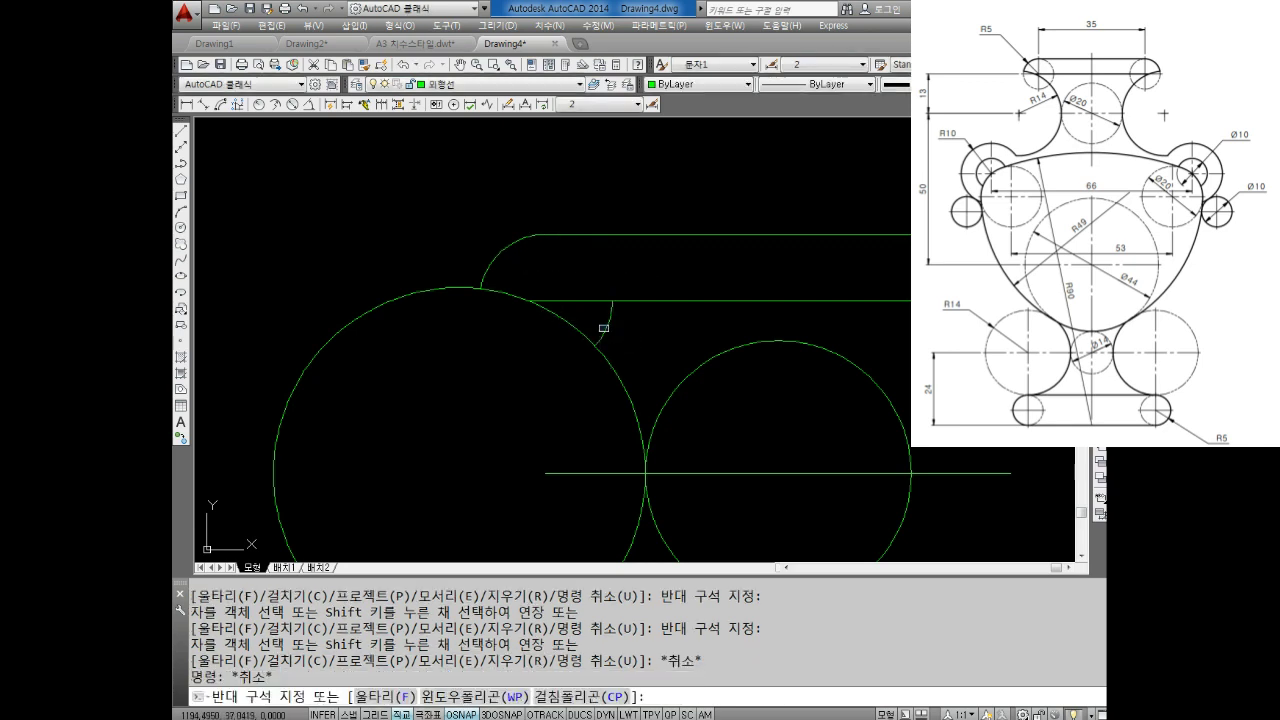
key("Escape")
left_click(607, 332)
key("Delete")
scroll(605, 327, "down", 3)
scroll(581, 307, "up", 1)
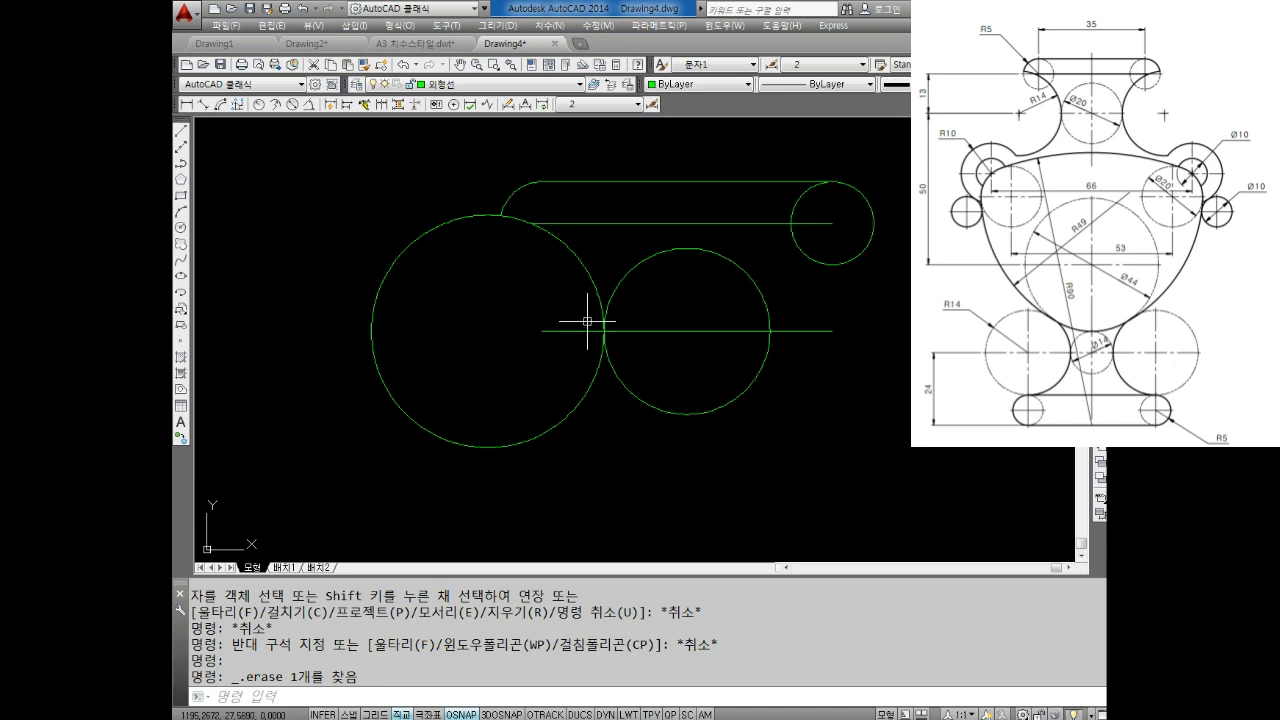
Start a vertical line at the circle–line intersection with a 50-unit first segment.
scroll(646, 320, "up", 1)
scroll(646, 337, "down", 3)
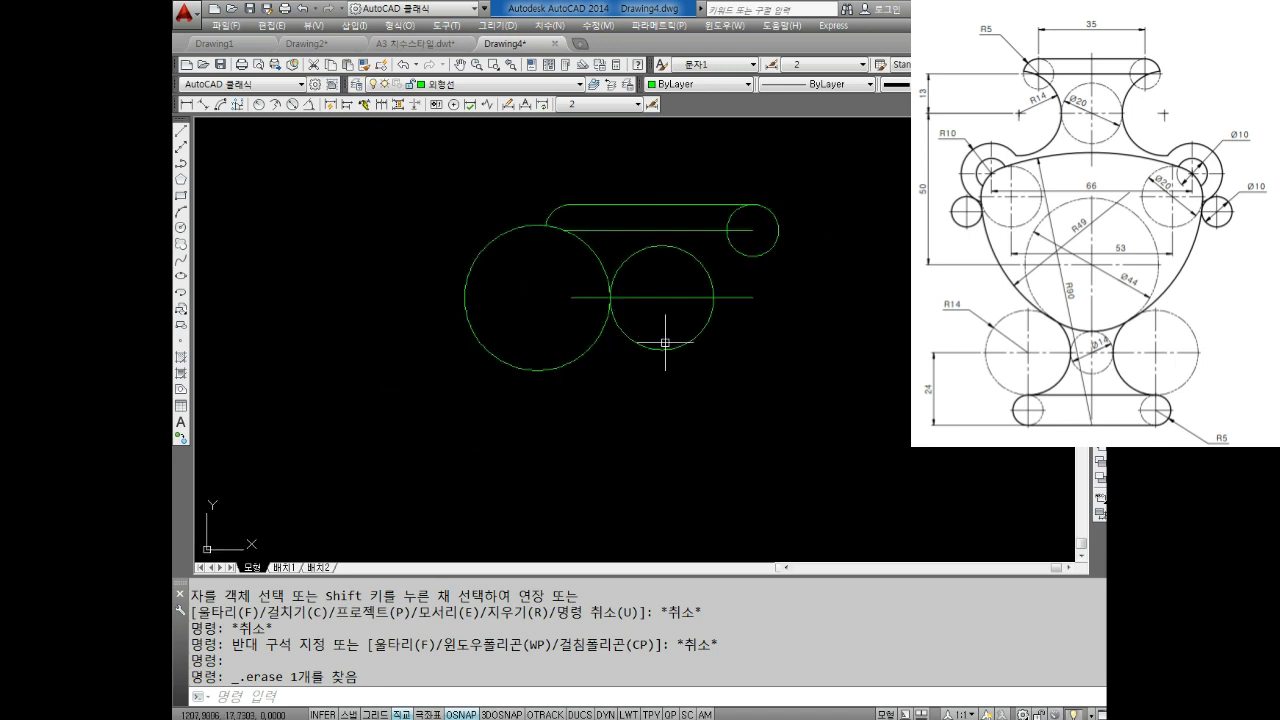
middle_click_drag(665, 342, 637, 319)
key("Escape")
key("Escape")
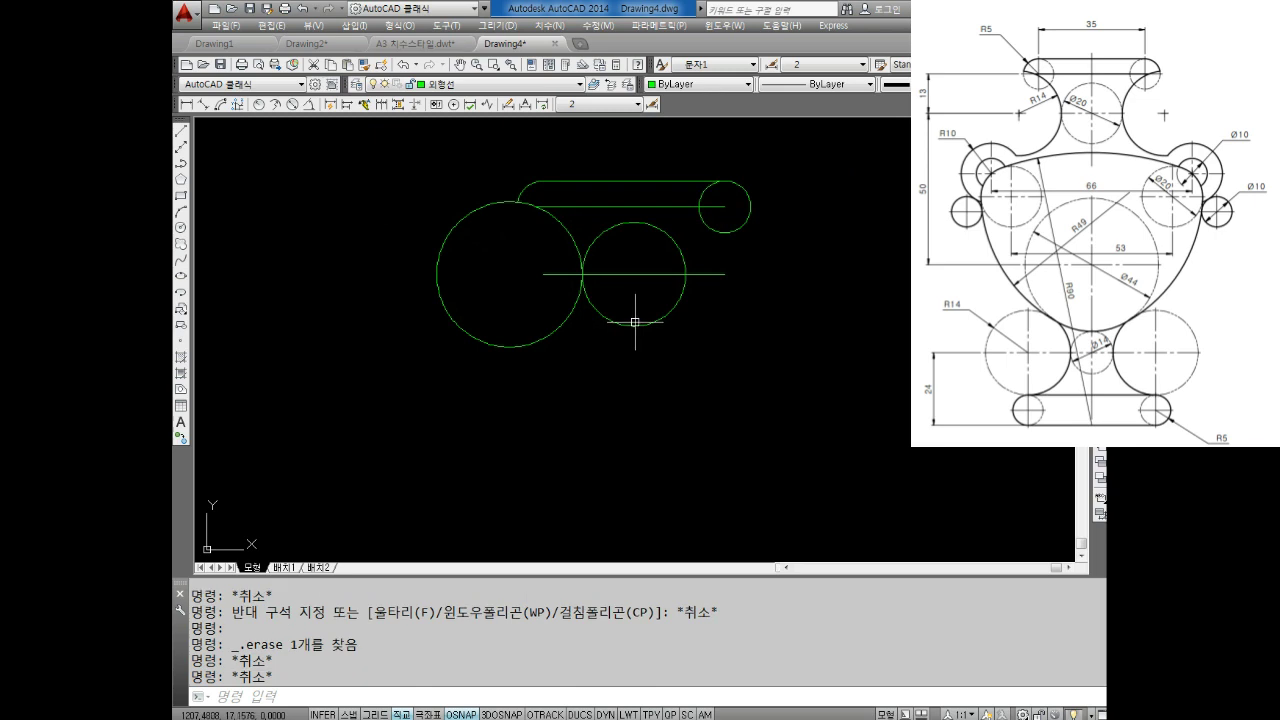
type("L")
key("Return")
left_click(634, 275)
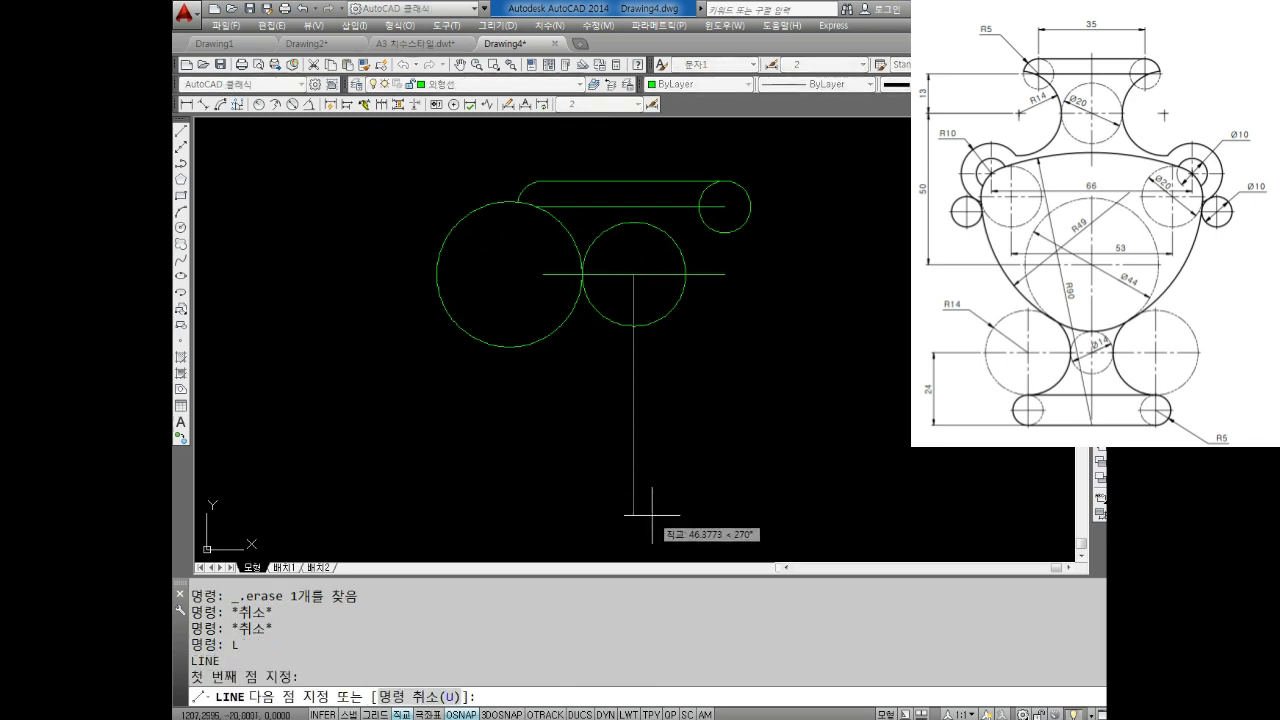
type("50")
key("Return")
Continue the line downward with 22, 7 and 24-unit segments.
scroll(651, 420, "down", 4)
scroll(630, 398, "up", 2)
scroll(626, 398, "up", 2)
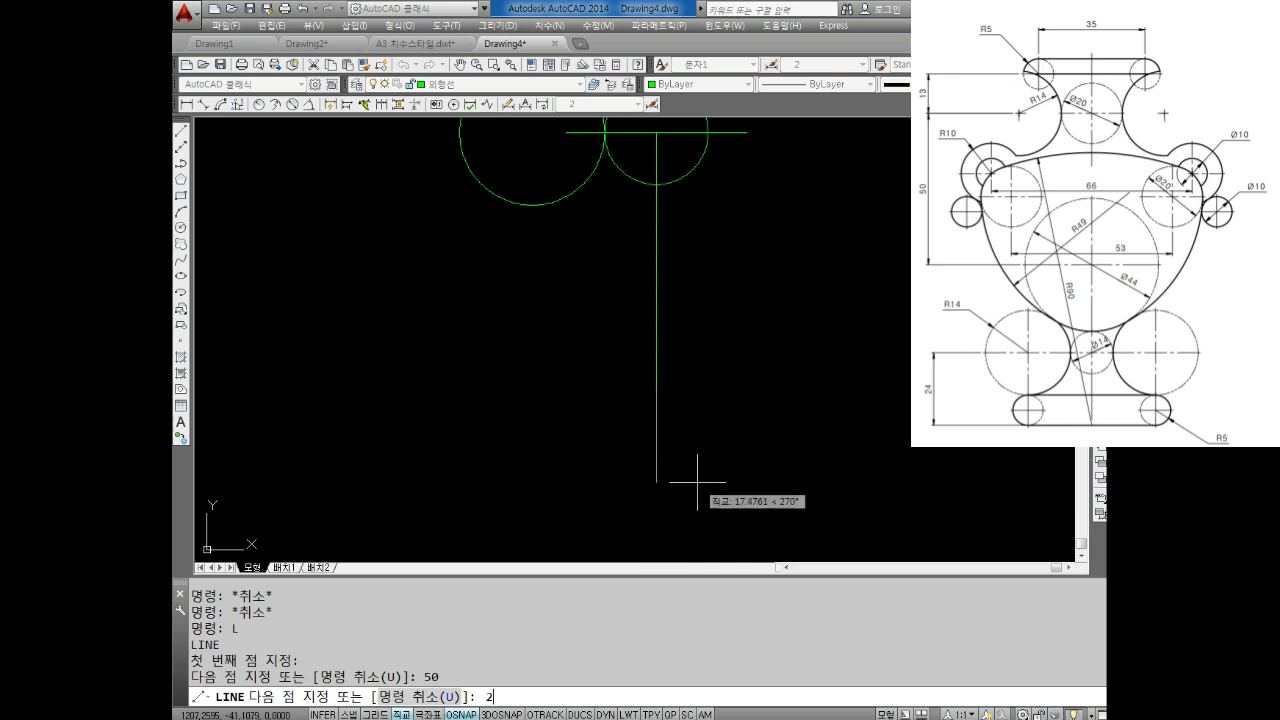
type("2")
key("Return")
mouse_move(686, 503)
middle_mouse_down()
mouse_move(674, 457)
mouse_move(686, 320)
middle_mouse_up()
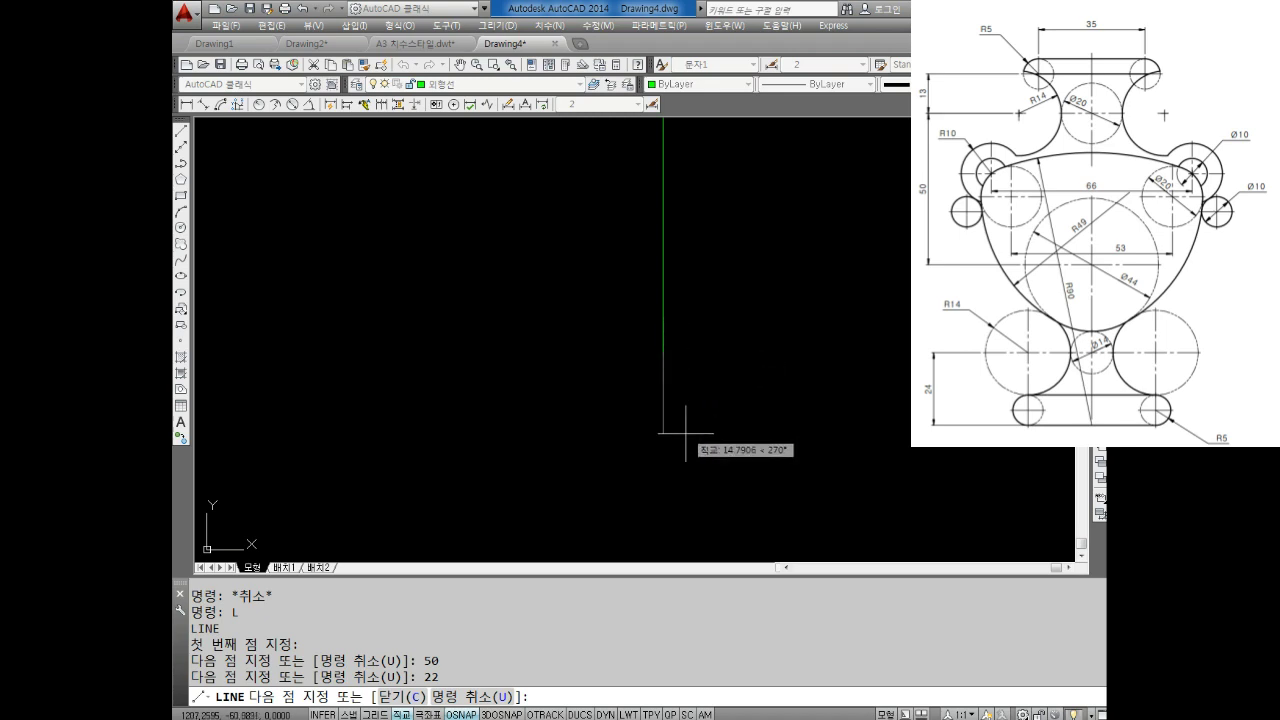
type("7")
key("Return")
middle_click_drag(680, 458, 678, 376)
key("Return")
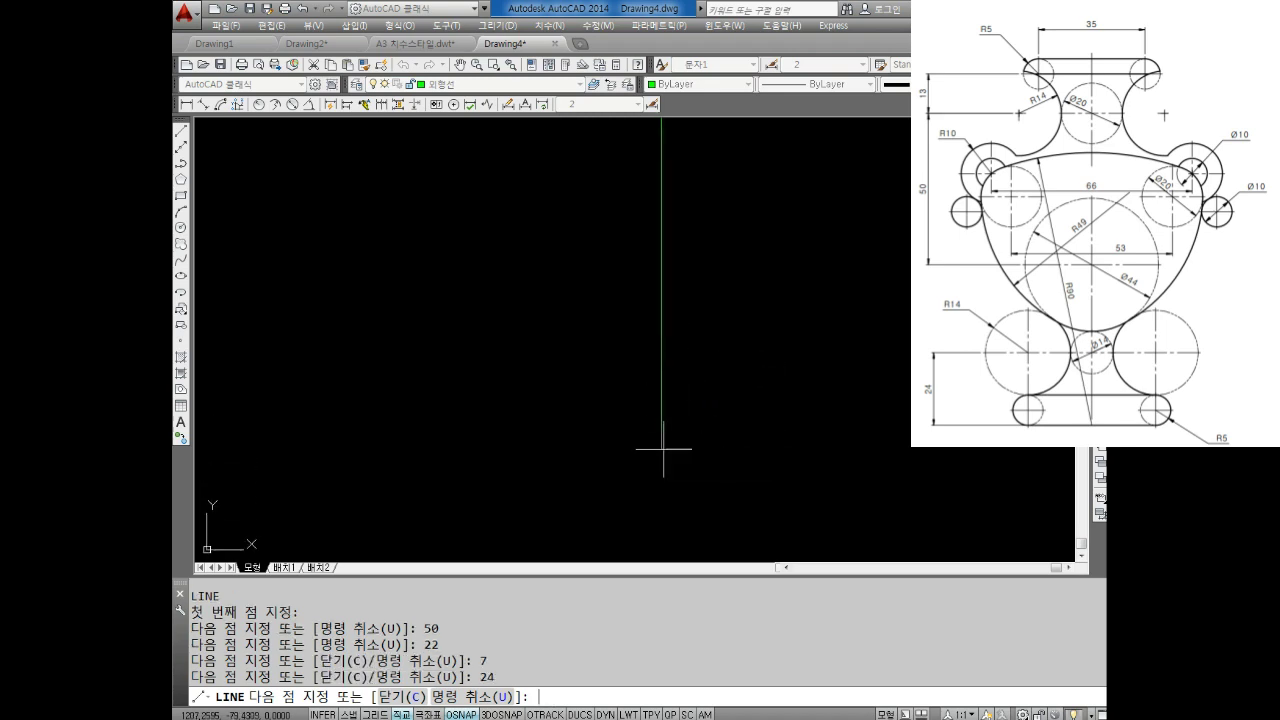
key("Escape")
key("Escape")
key("Escape")
Begin an offset operation with the O command.
type("L")
key("Return")
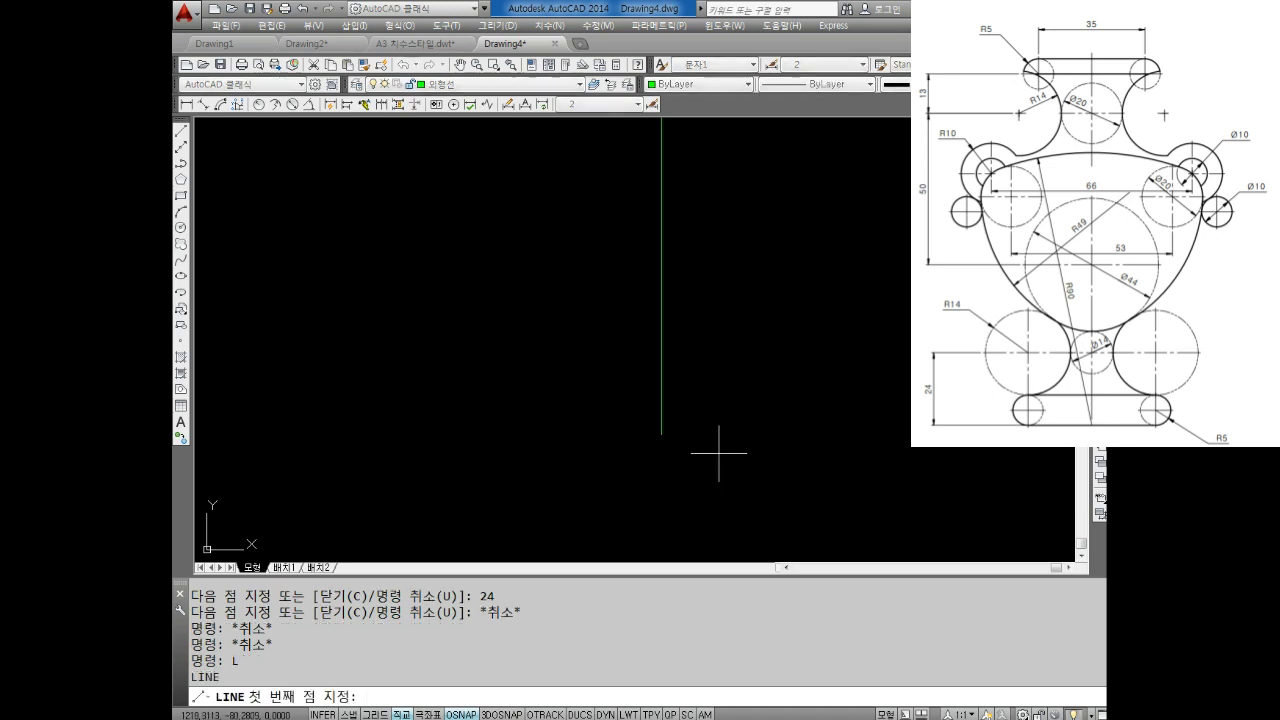
key("Escape")
key("Escape")
key("Escape")
type("O")
key("Return")
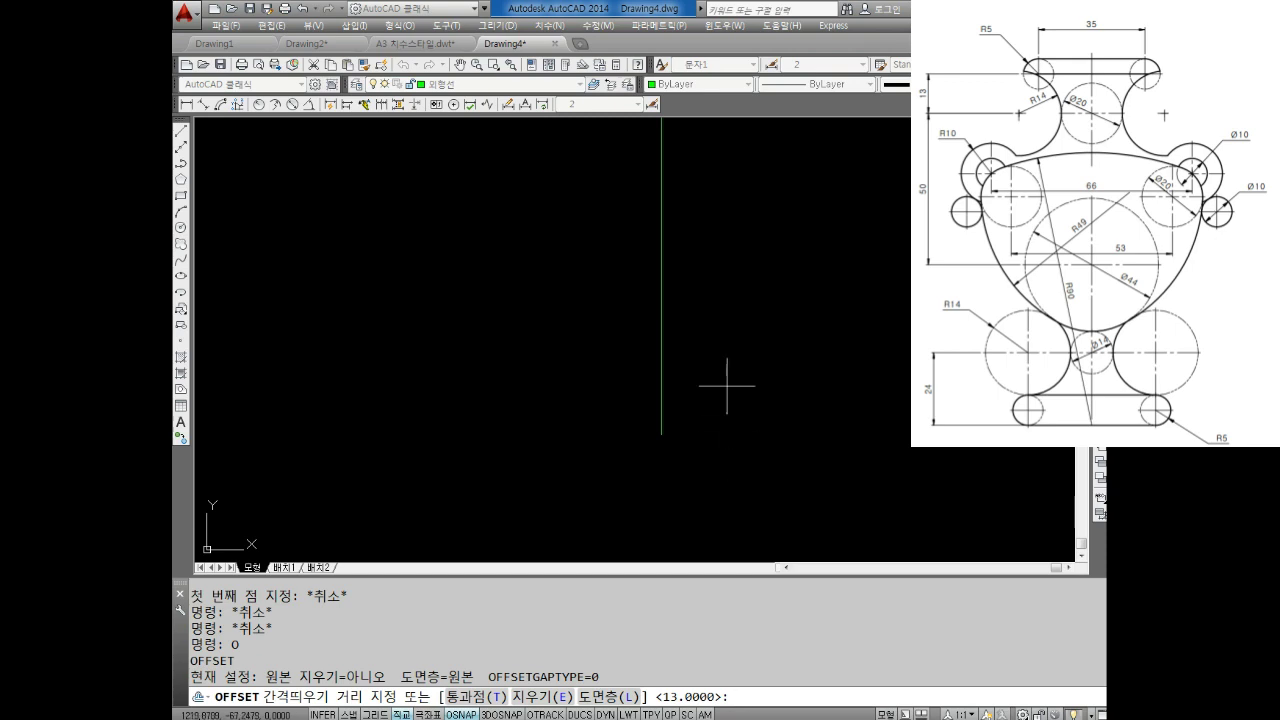
Draw a radius-90 circle centred on the centre line's lower end.
key("Escape")
key("Escape")
type("c")
key("Return")
left_click(656, 455)
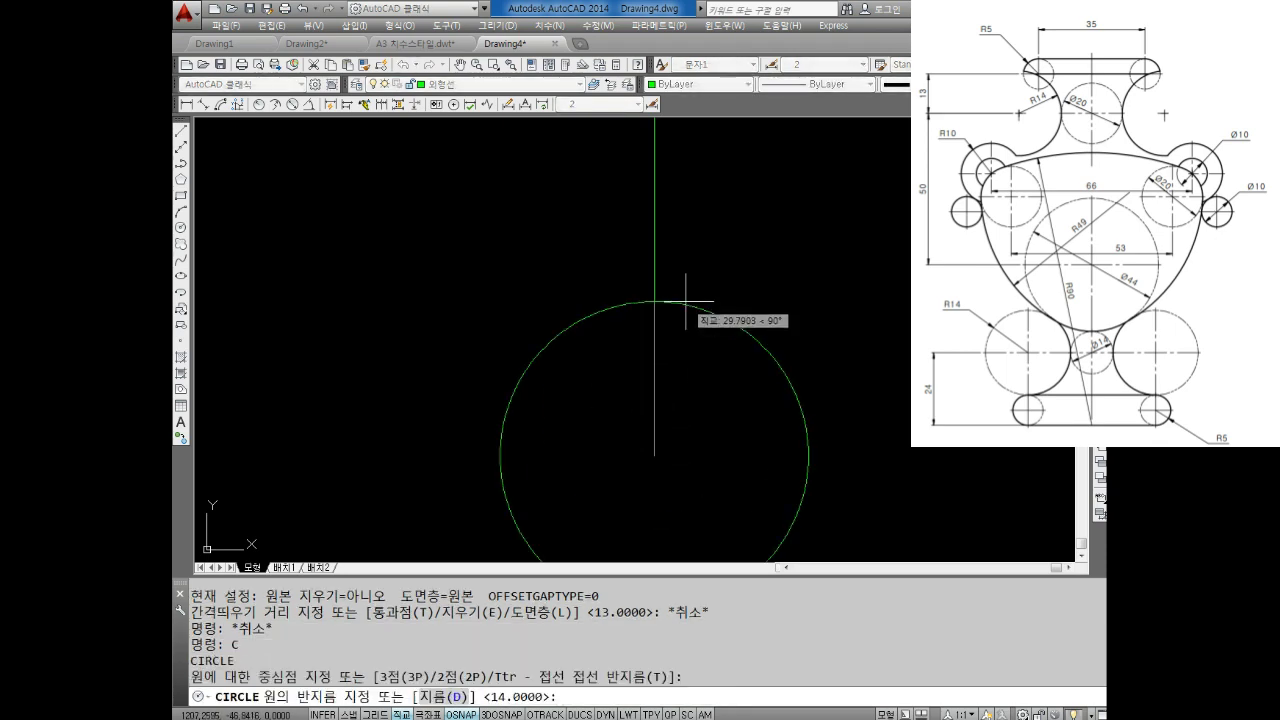
type("0")
key("Return")
scroll(686, 294, "down", 3)
scroll(663, 309, "up", 1)
scroll(663, 314, "up", 2)
middle_click_drag(651, 354, 628, 296)
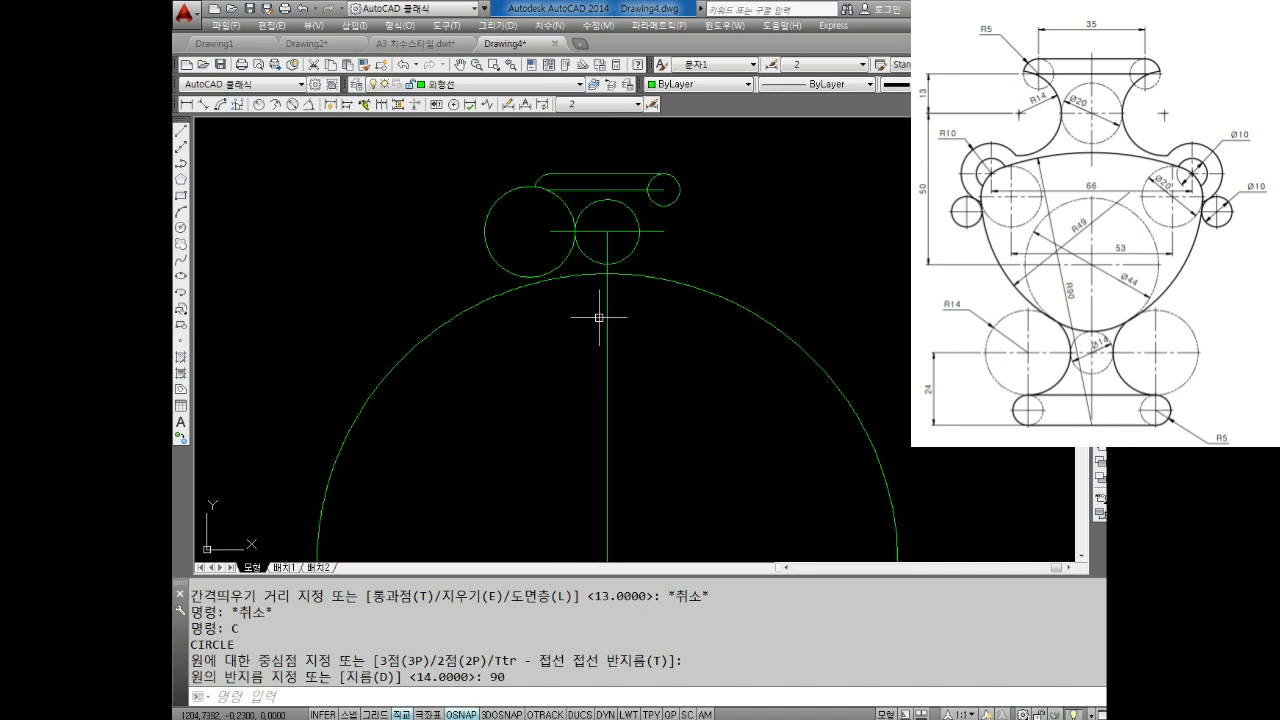
Offset the vertical centre line 33 units to the right.
key("Escape")
key("Escape")
type("o")
key("Return")
type("33")
key("Return")
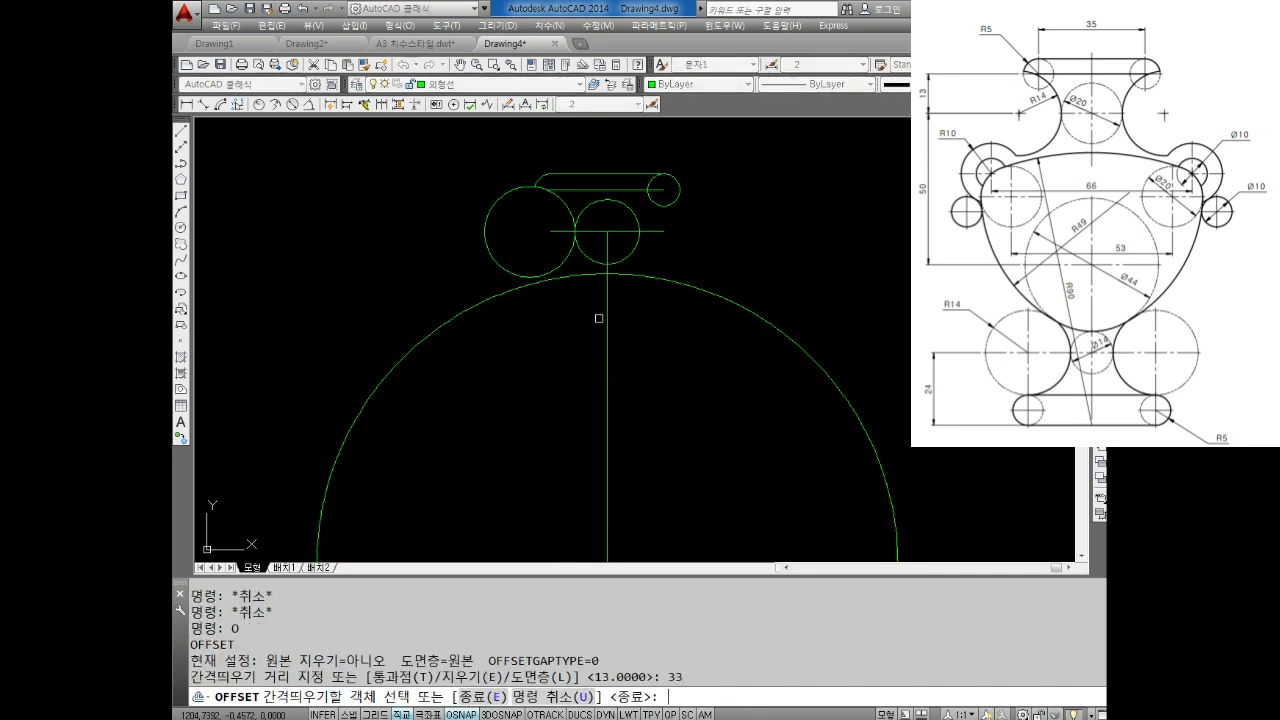
left_click(604, 329)
left_click(720, 355)
key("Escape")
key("Escape")
key("Escape")
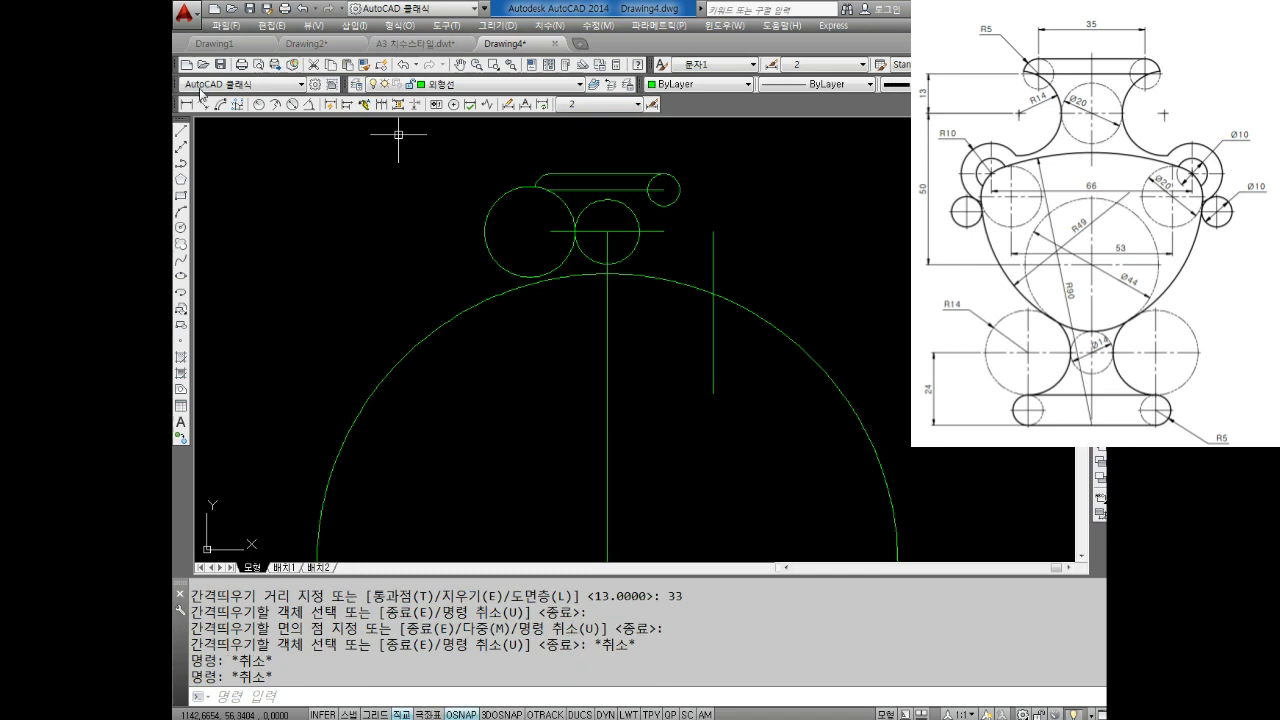
Add a 33 linear dimension between the two vertical lines' bottom ends.
left_click(186, 104)
left_click(713, 393)
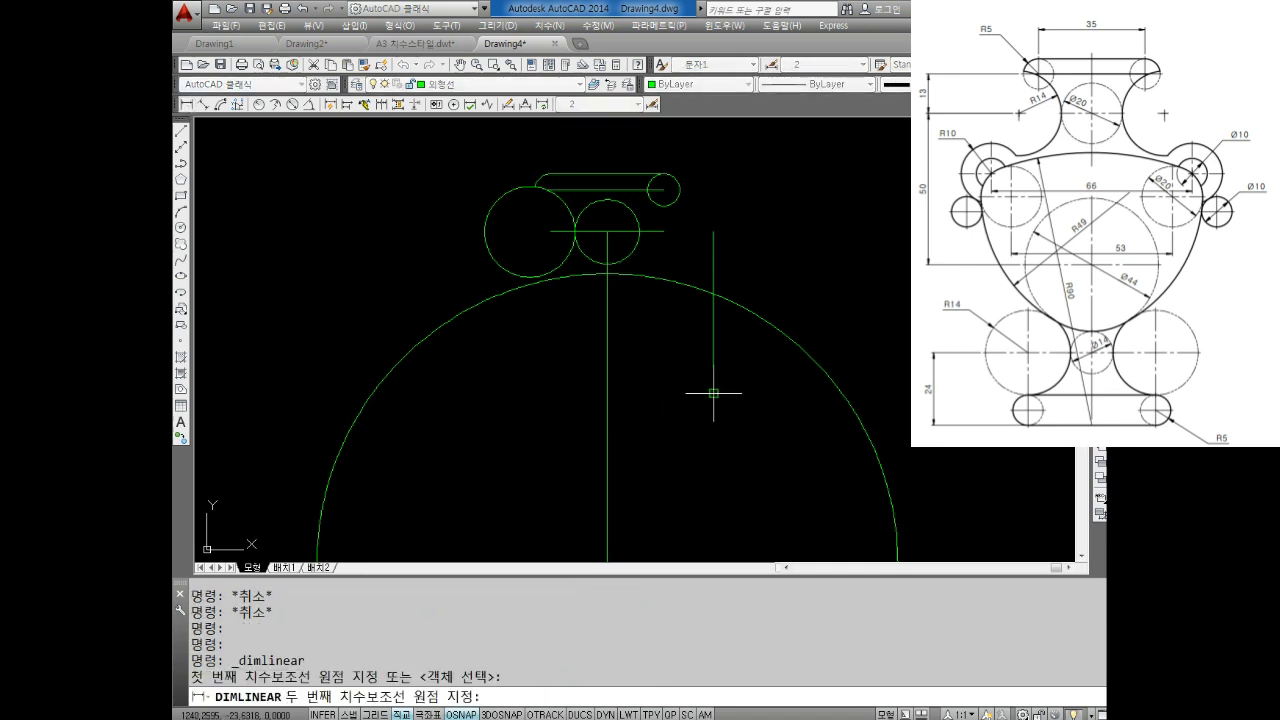
left_click(606, 393)
left_click(640, 428)
scroll(650, 372, "up", 2)
key("Escape")
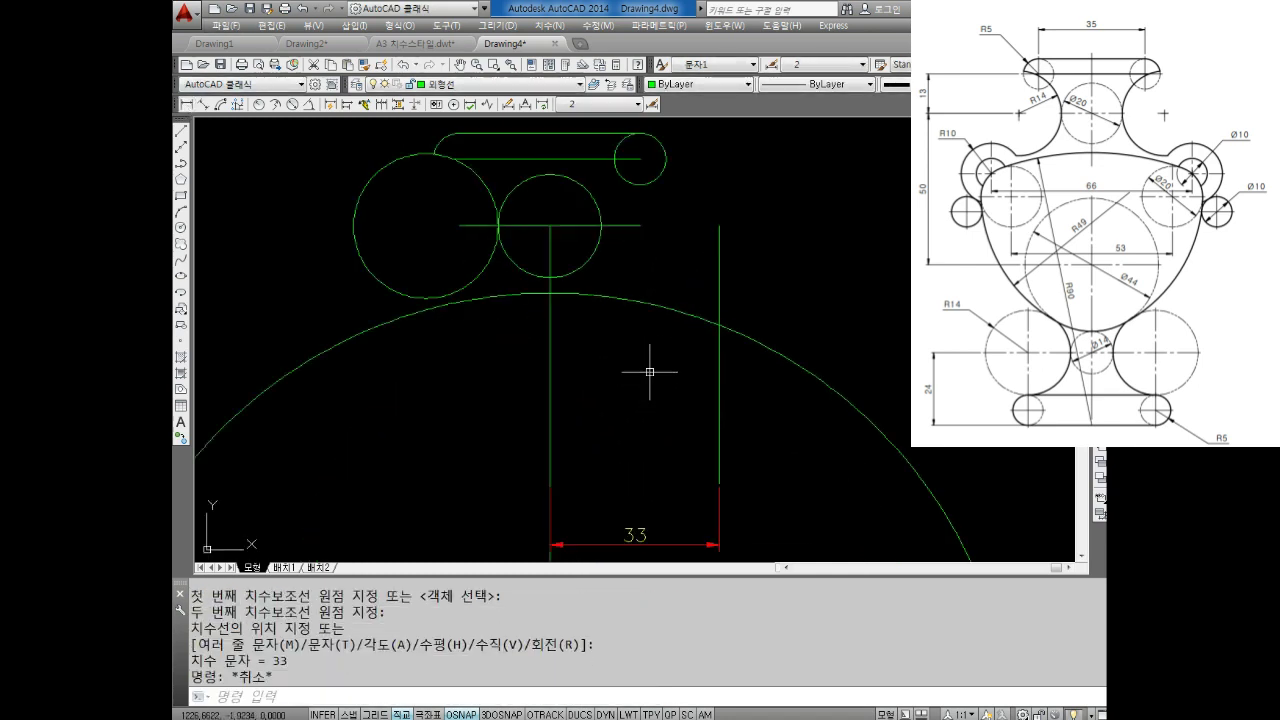
Draw concentric R5 and R10 circles where the radius-90 arc meets the 33-unit line.
key("Escape")
key("Escape")
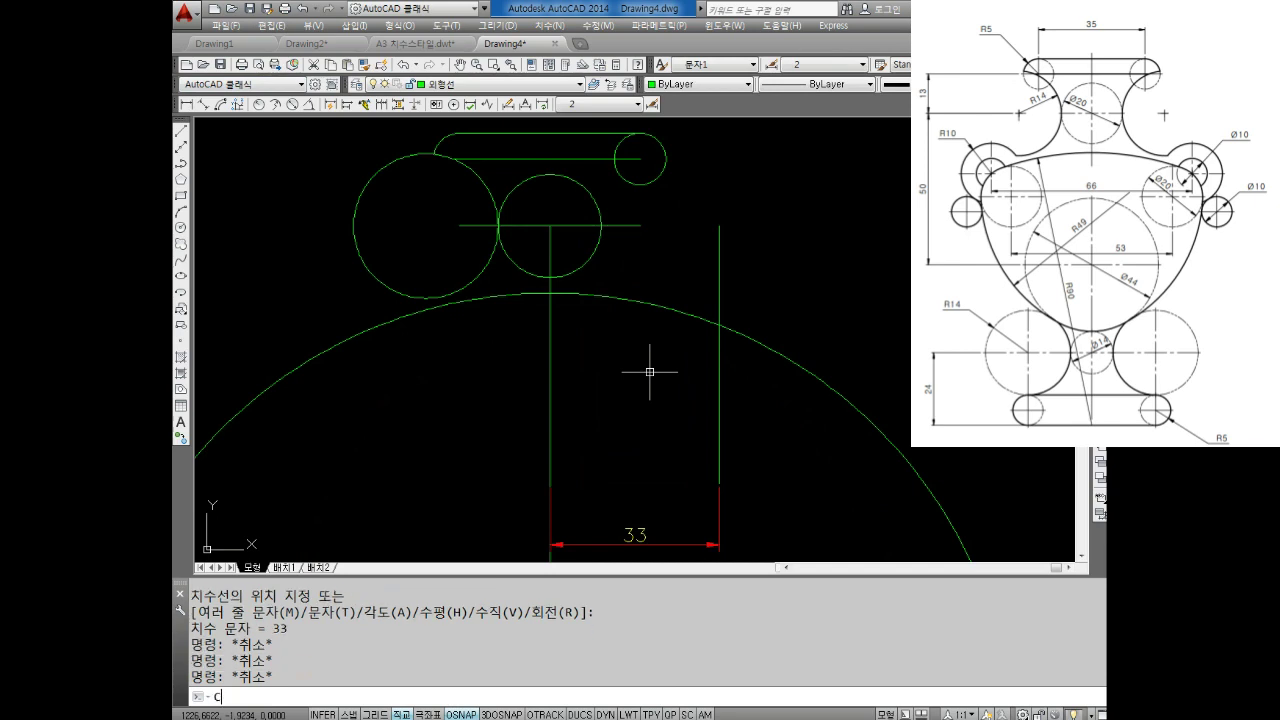
key("Return")
left_click(728, 312)
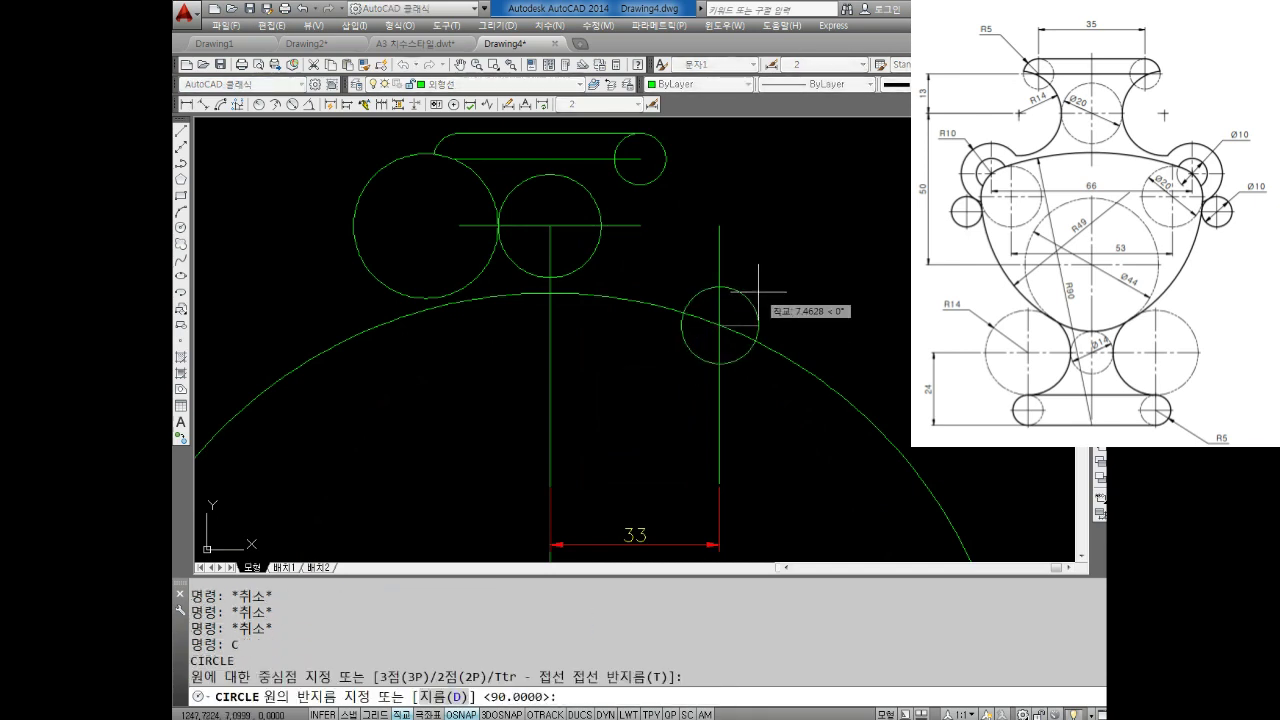
type("5")
key("Return")
key("Escape")
key("Escape")
type("c")
key("Return")
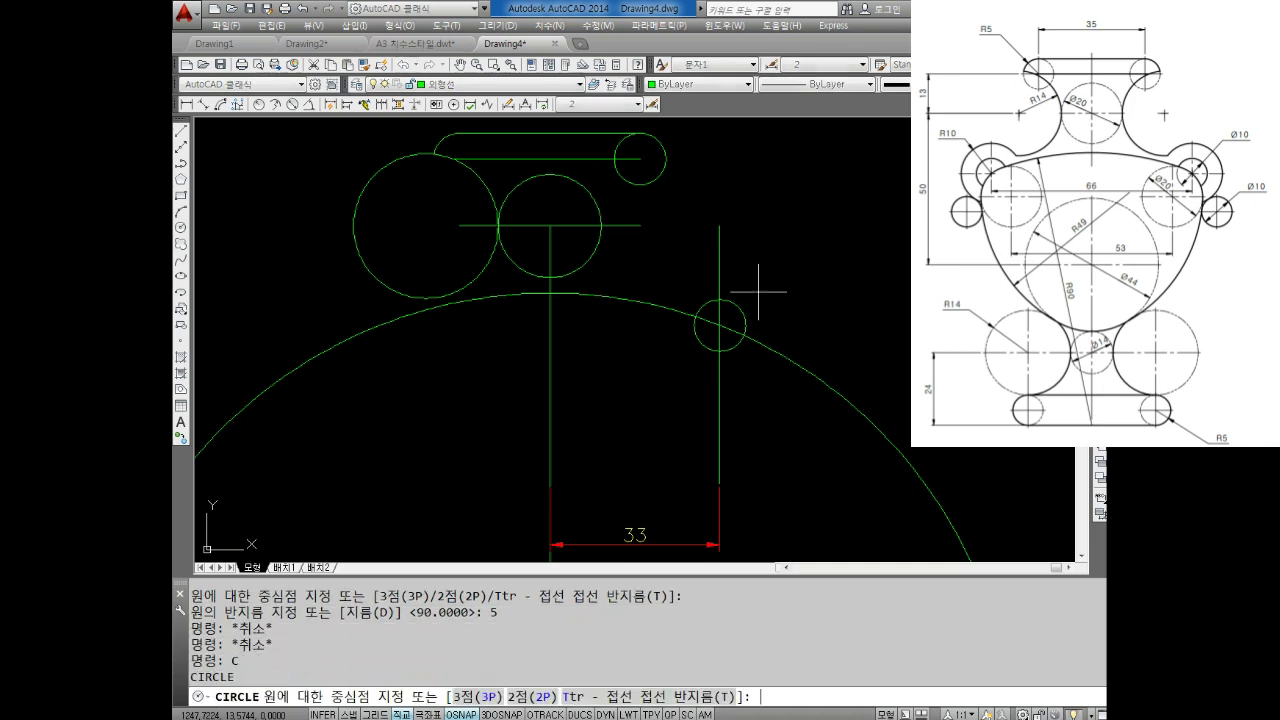
left_click(719, 324)
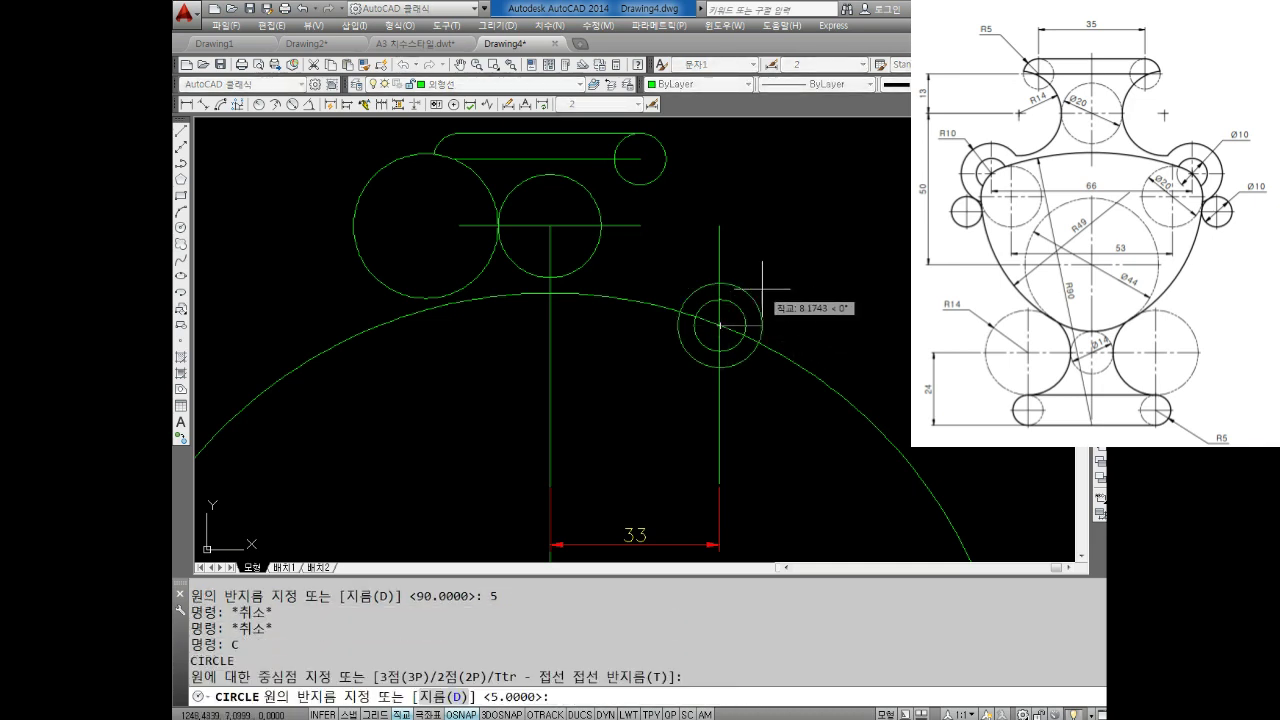
type("10")
key("Return")
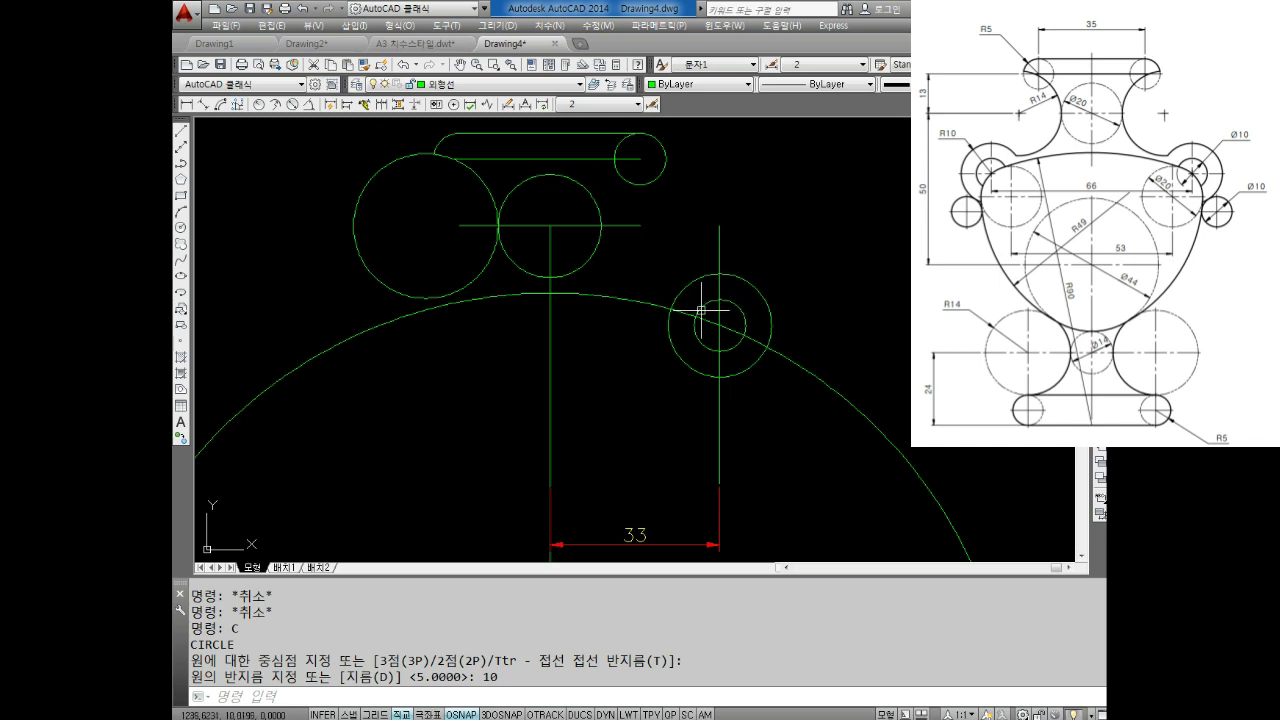
Mirror the left circle across the vertical centre line, keeping the original.
middle_click_drag(547, 255, 592, 313)
key("Escape")
key("Escape")
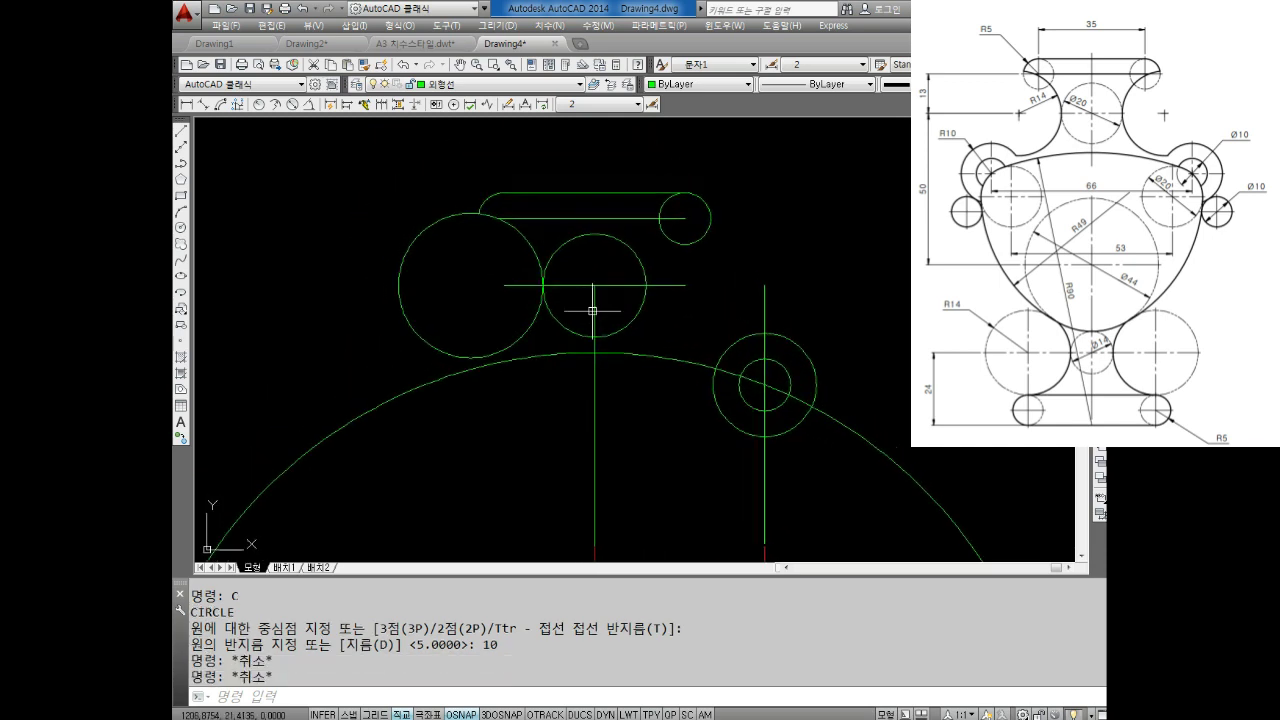
key("Escape")
type("mi")
key("Return")
left_click(542, 331)
left_click(497, 317)
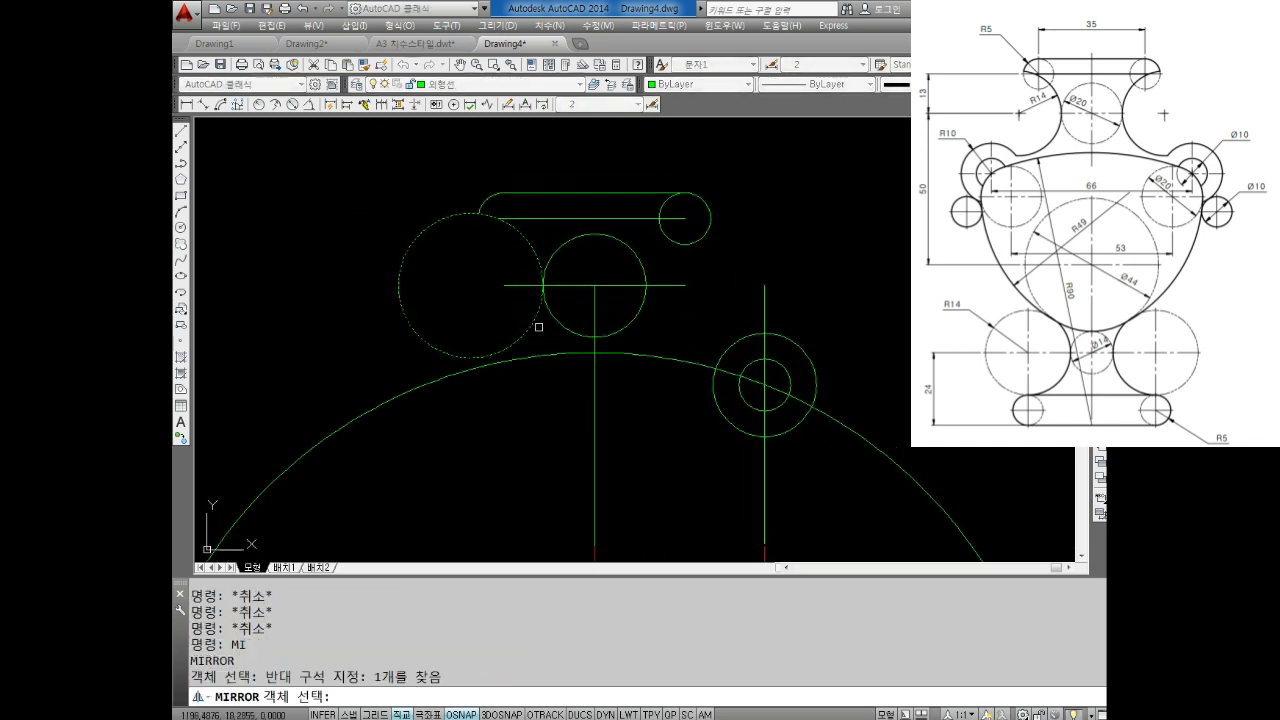
key("Return")
left_click(594, 285)
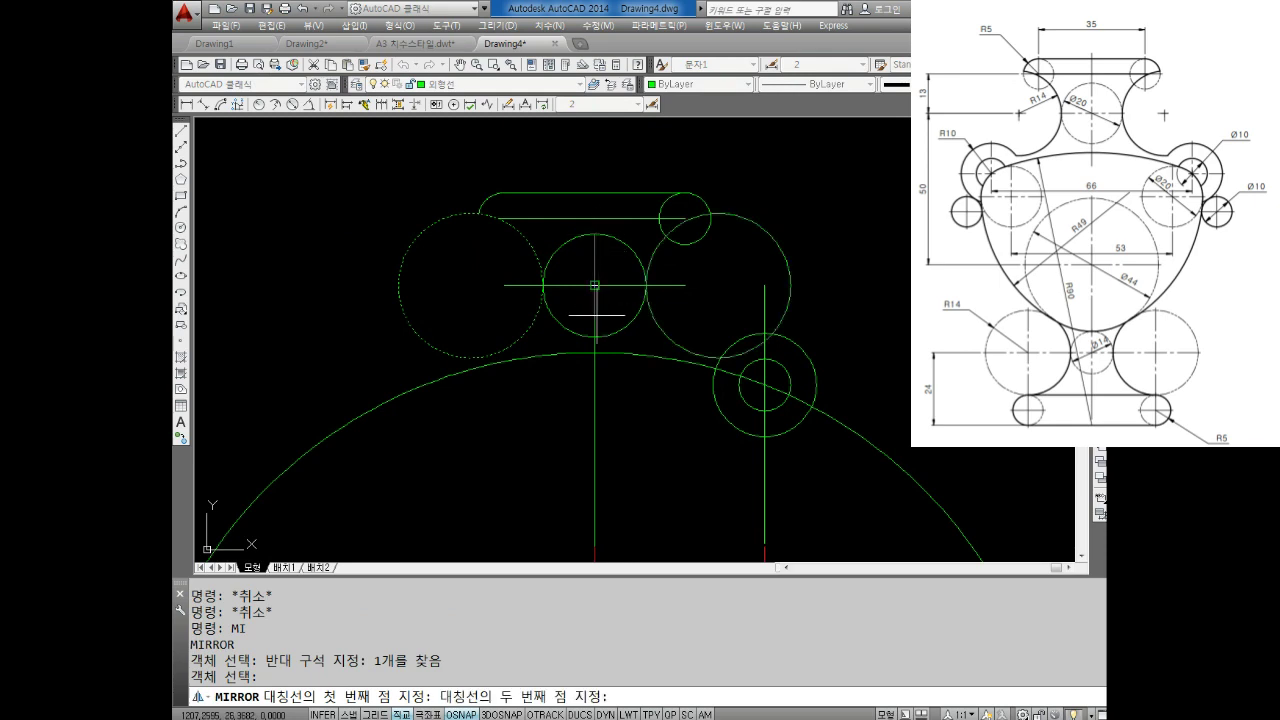
left_click(595, 336)
key("Escape")
key("Escape")
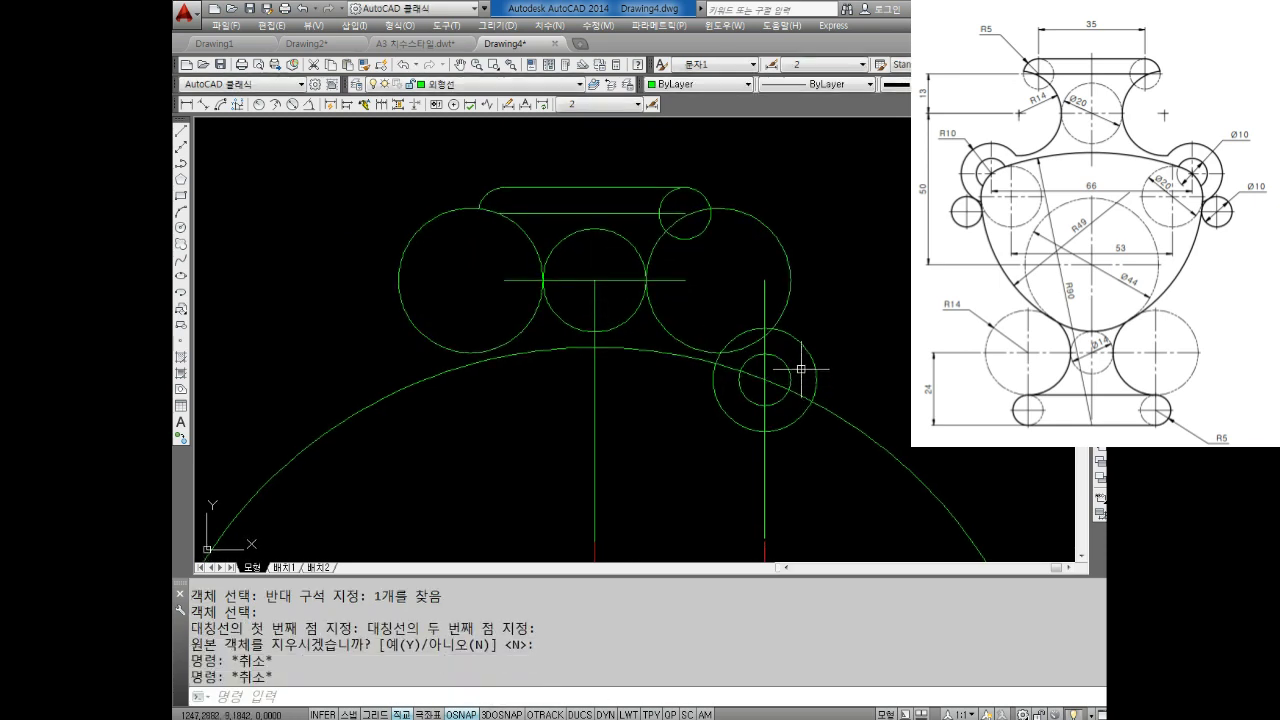
type("CO")
Copy the two right circles straight down below the originals.
key("Return")
left_click(813, 345)
left_click(784, 367)
key("Return")
left_click(594, 281)
left_click(594, 346)
key("Return")
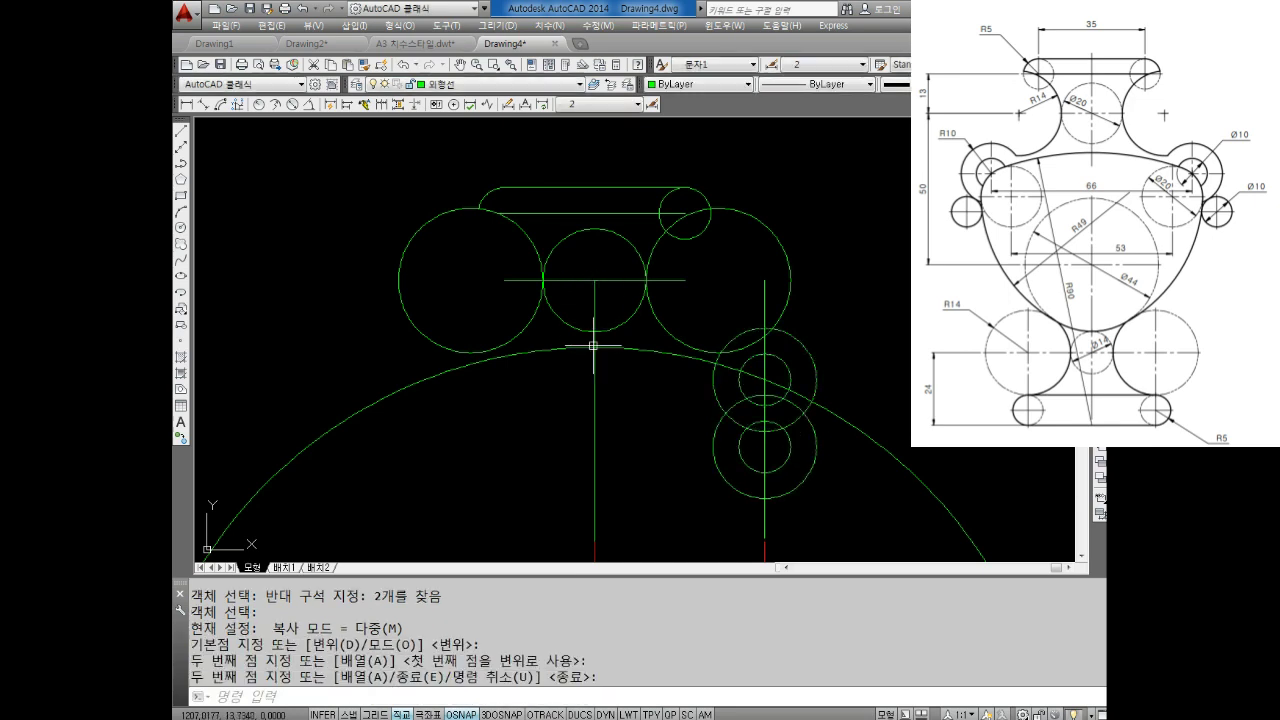
Undo the copied lower circles with U.
key("Escape")
key("Escape")
type("u")
key("Return")
key("Escape")
key("Escape")
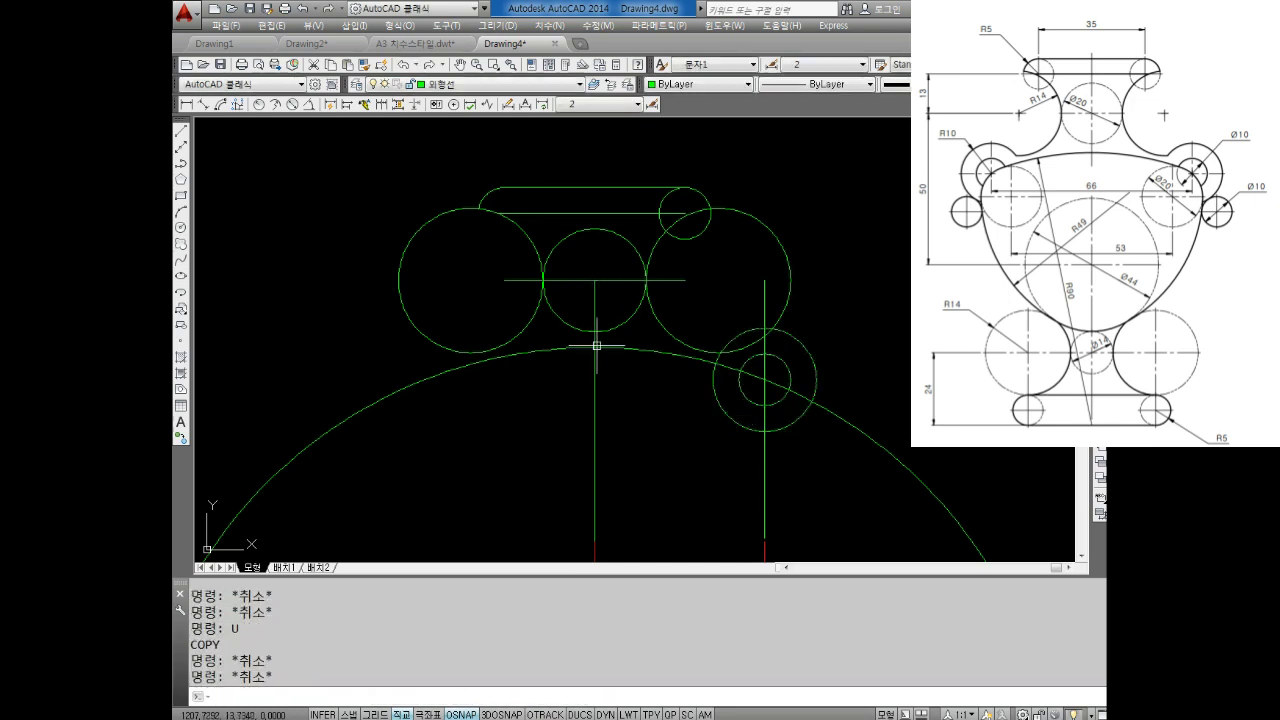
key("BackSpace")
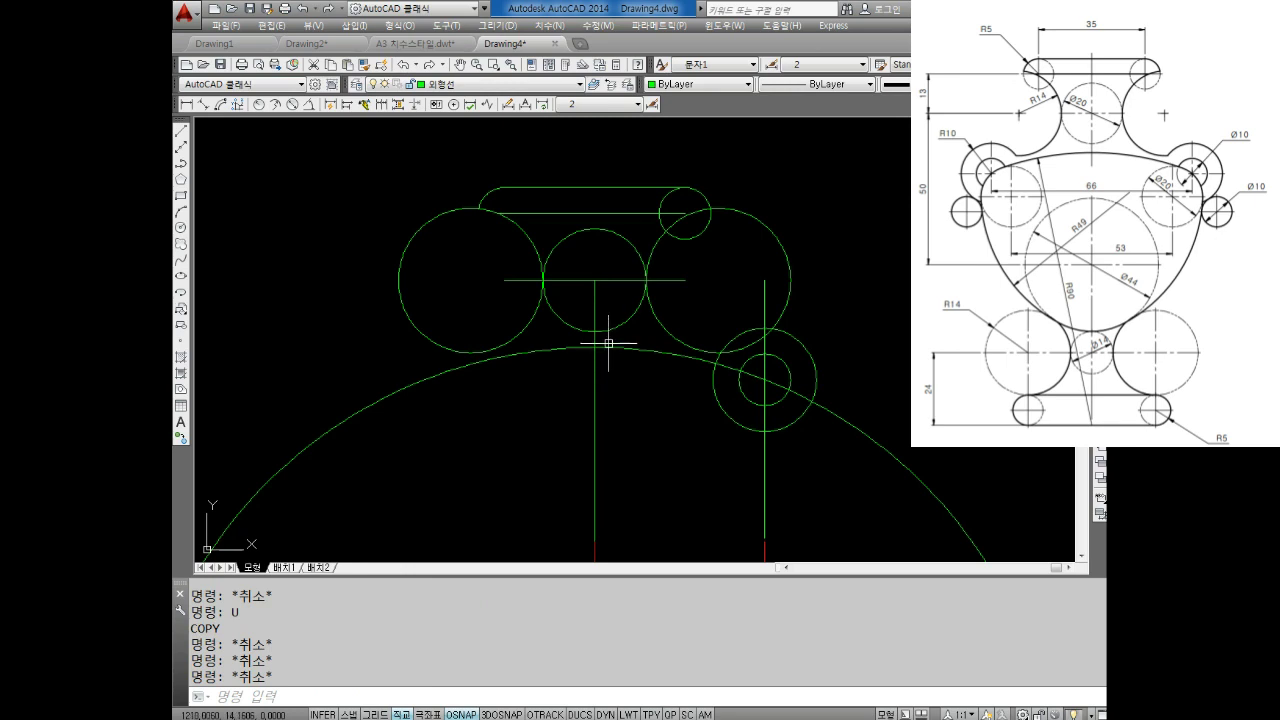
key("Escape")
key("Escape")
key("Escape")
middle_click_drag(614, 414, 622, 386)
Select the two lower-right circles for a mirror, then abandon the mirror.
key("Escape")
type("MI")
key("Return")
left_click(830, 310)
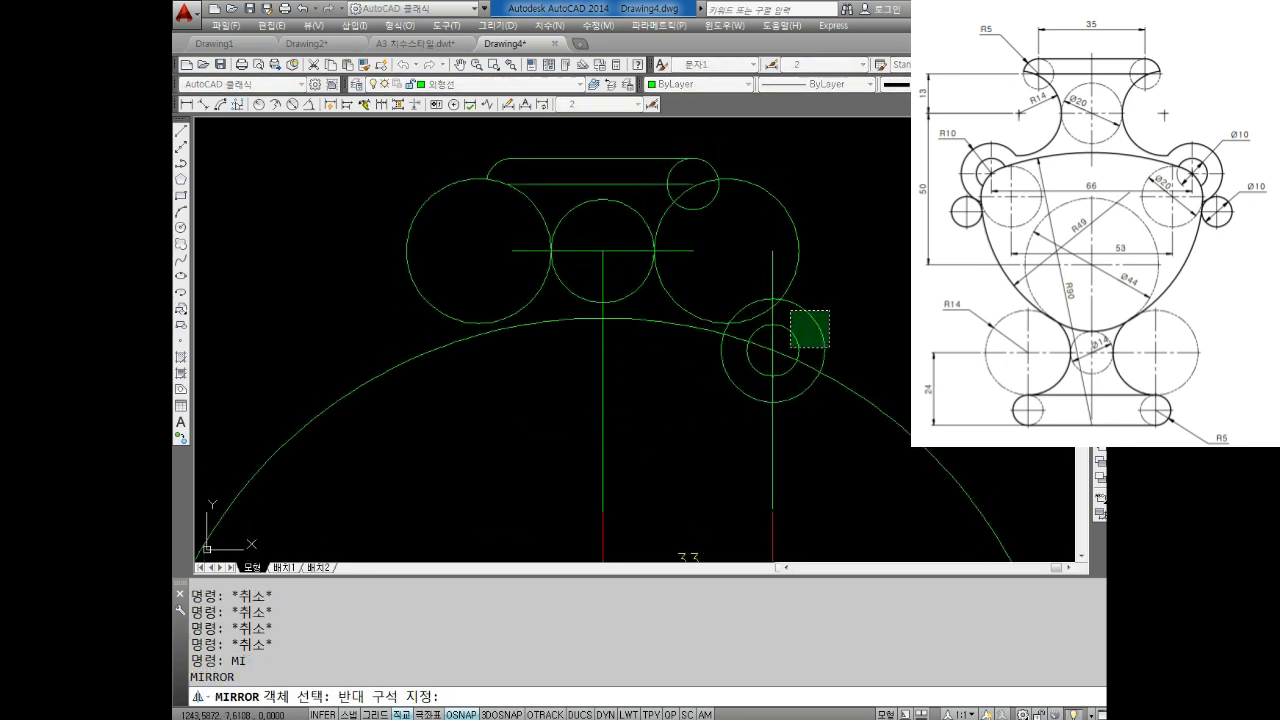
left_click(724, 370)
key("Return")
left_click(602, 320)
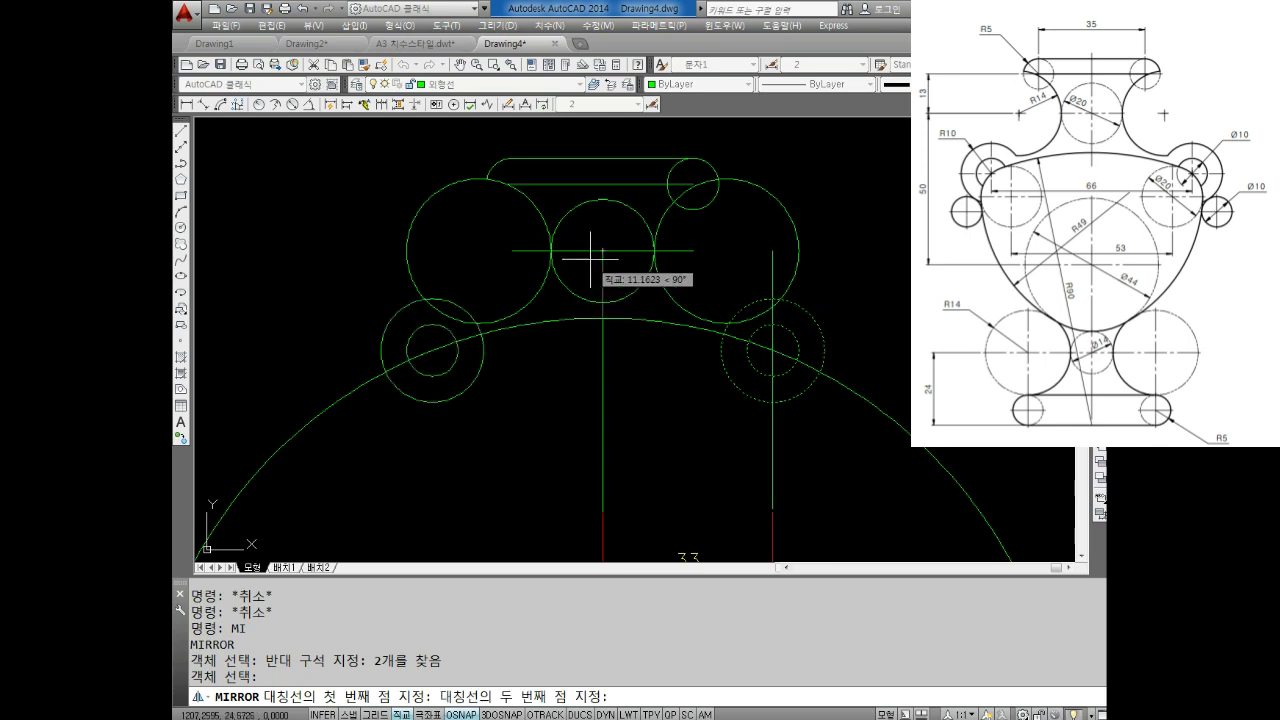
key("Escape")
key("Escape")
key("Escape")
Trim the overlapping circle portion at the top using a crossing window.
scroll(514, 323, "up", 2)
mouse_move(671, 349)
middle_mouse_down()
mouse_move(708, 346)
mouse_move(734, 406)
middle_mouse_up()
type("tr")
key("Return")
key("Return")
left_click(718, 162)
left_click(678, 188)
middle_click_drag(532, 133, 566, 220)
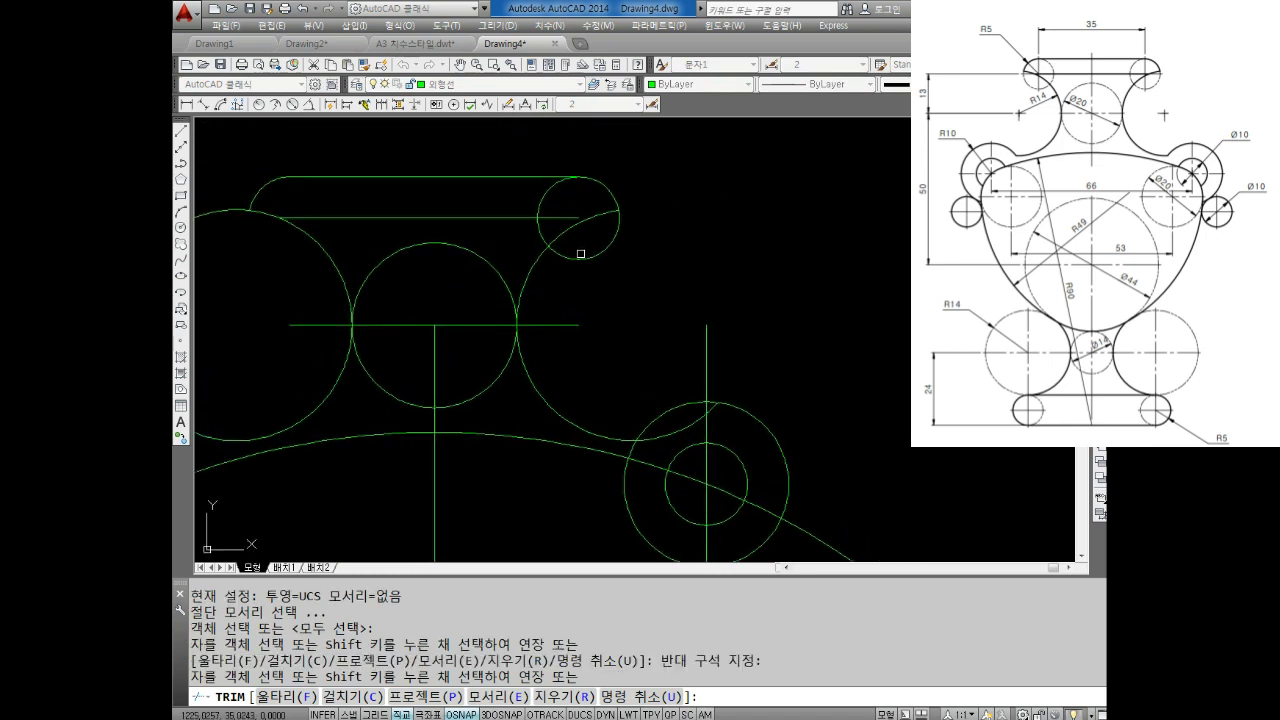
Try extending to a circle boundary, then cancel the extend.
key("Escape")
key("Return")
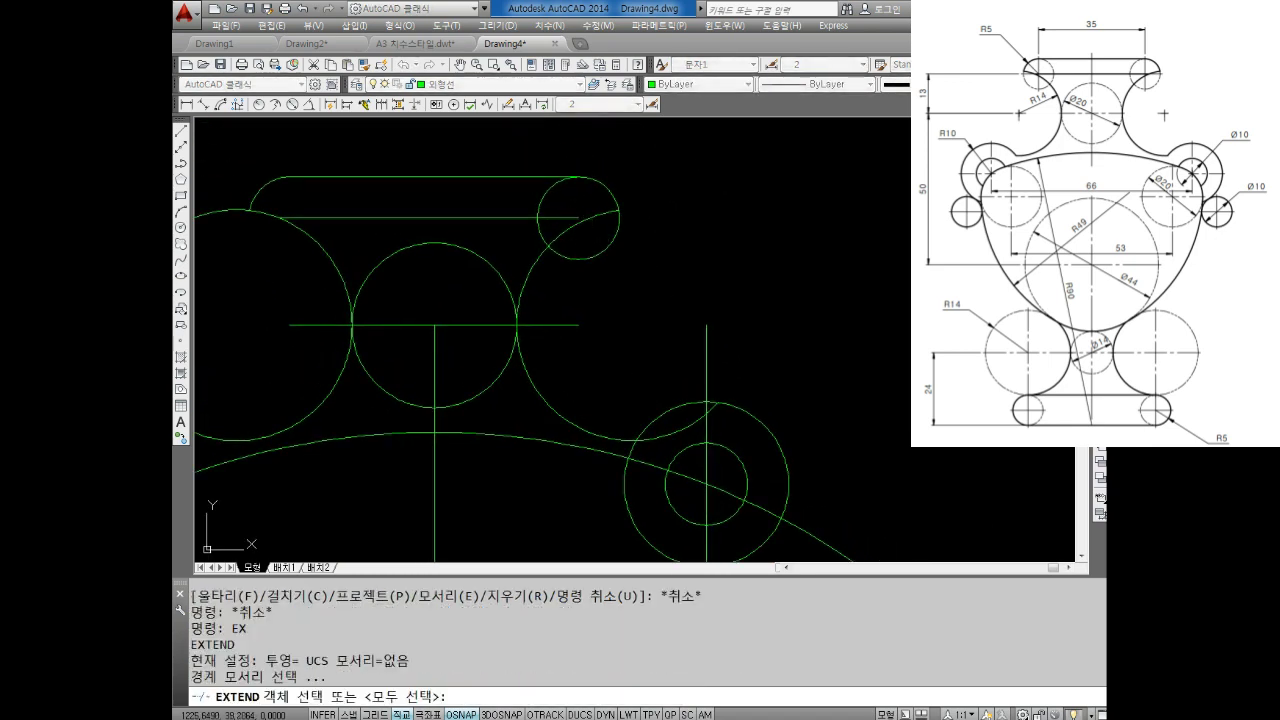
left_click(582, 228)
key("Return")
key("Escape")
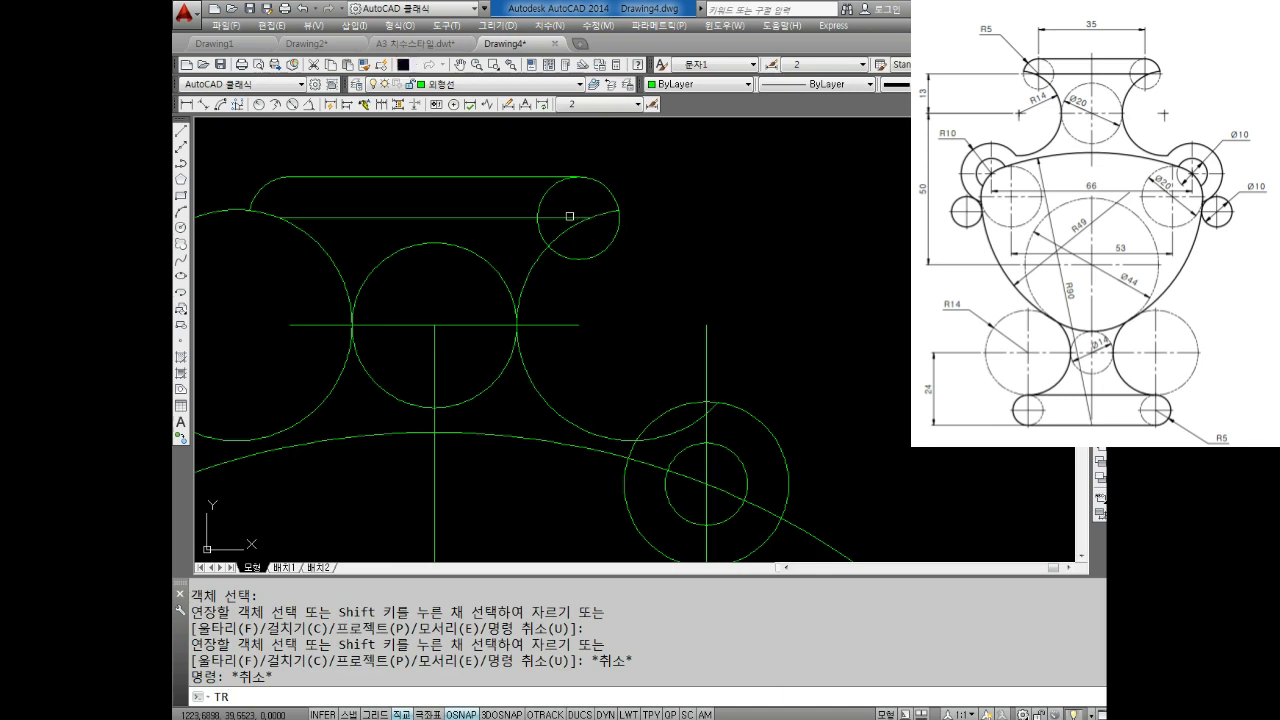
Trim the small and large circle arcs beneath the top line.
type("tr")
key("Return")
key("Return")
left_click(528, 198)
left_click(553, 256)
left_click(549, 237)
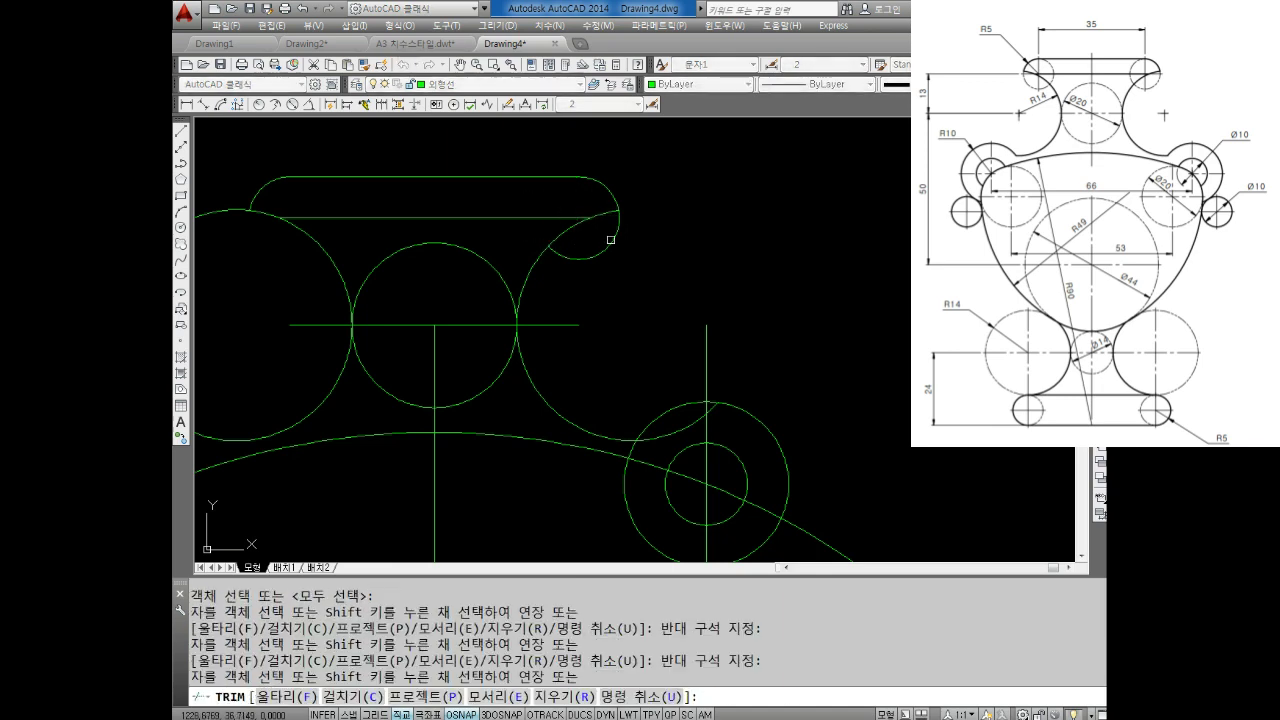
left_click(609, 238)
key("Escape")
middle_click_drag(648, 350, 634, 290)
key("Escape")
key("Escape")
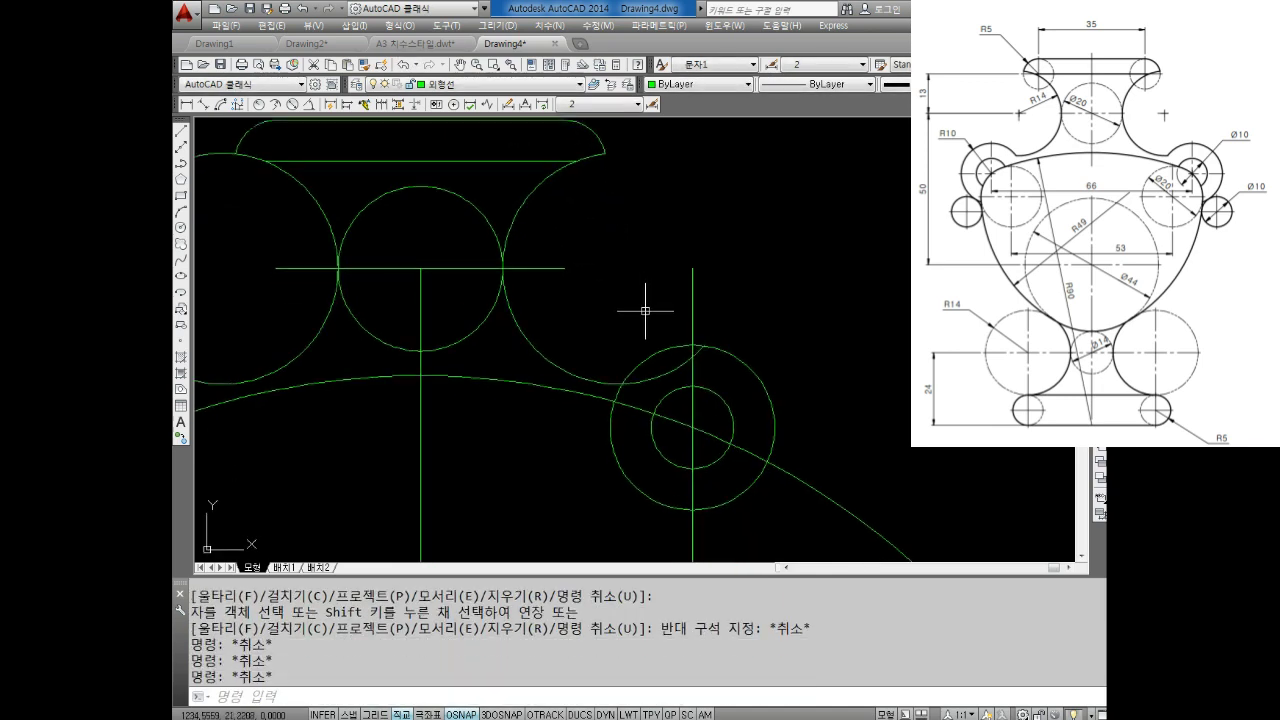
key("Escape")
key("Escape")
key("Escape")
left_click(677, 286)
key("Escape")
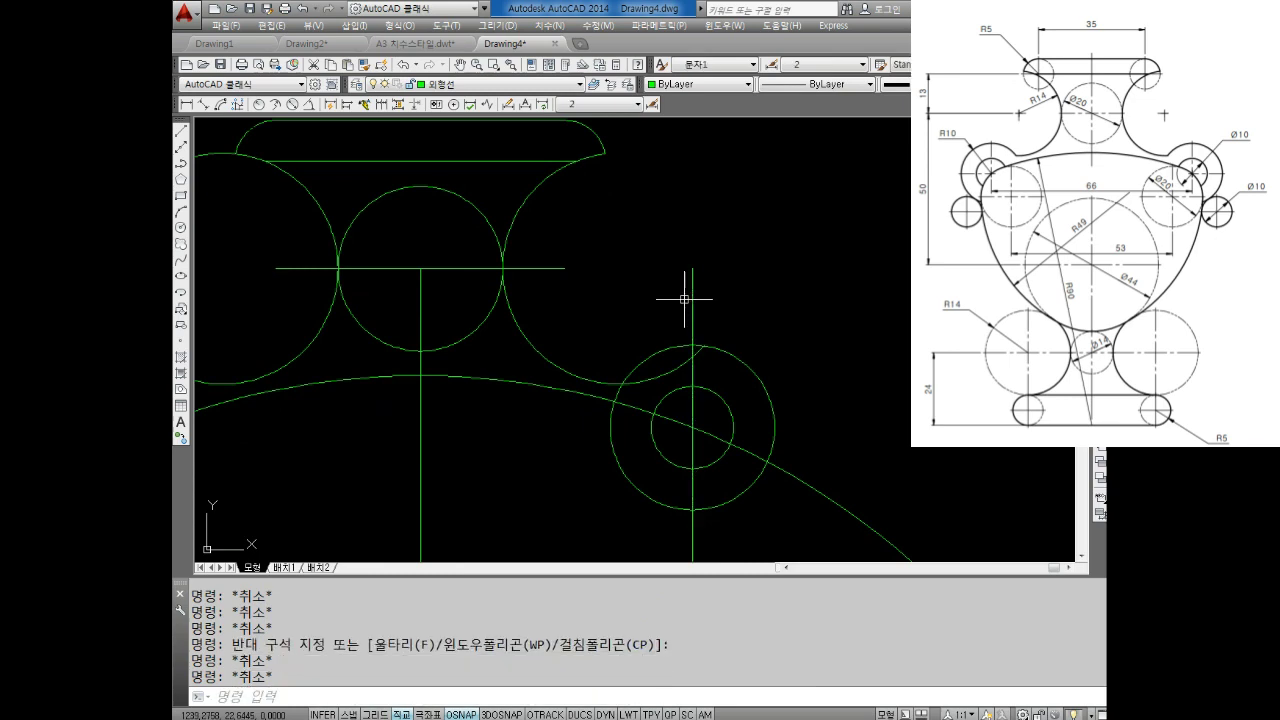
Trim the upper-left segment of the right-side circle.
type("tr")
key("Return")
key("Return")
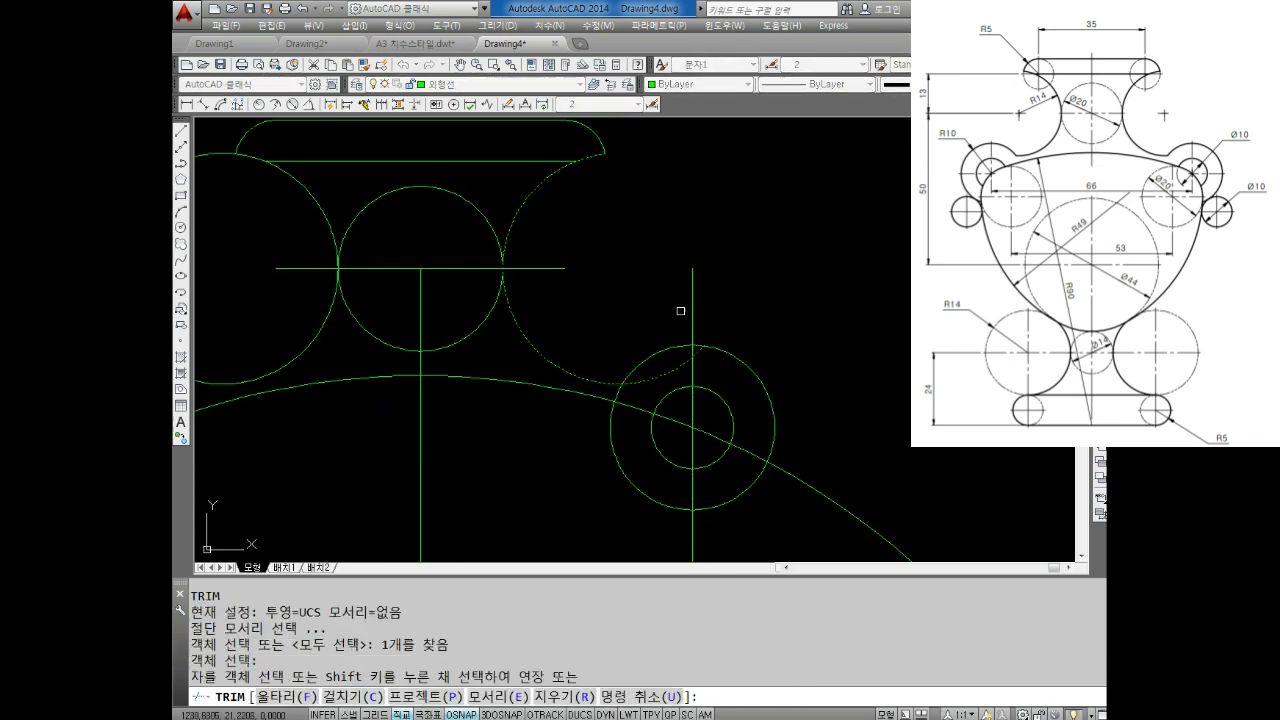
left_click(786, 286)
left_click(663, 320)
key("Escape")
key("Escape")
key("Escape")
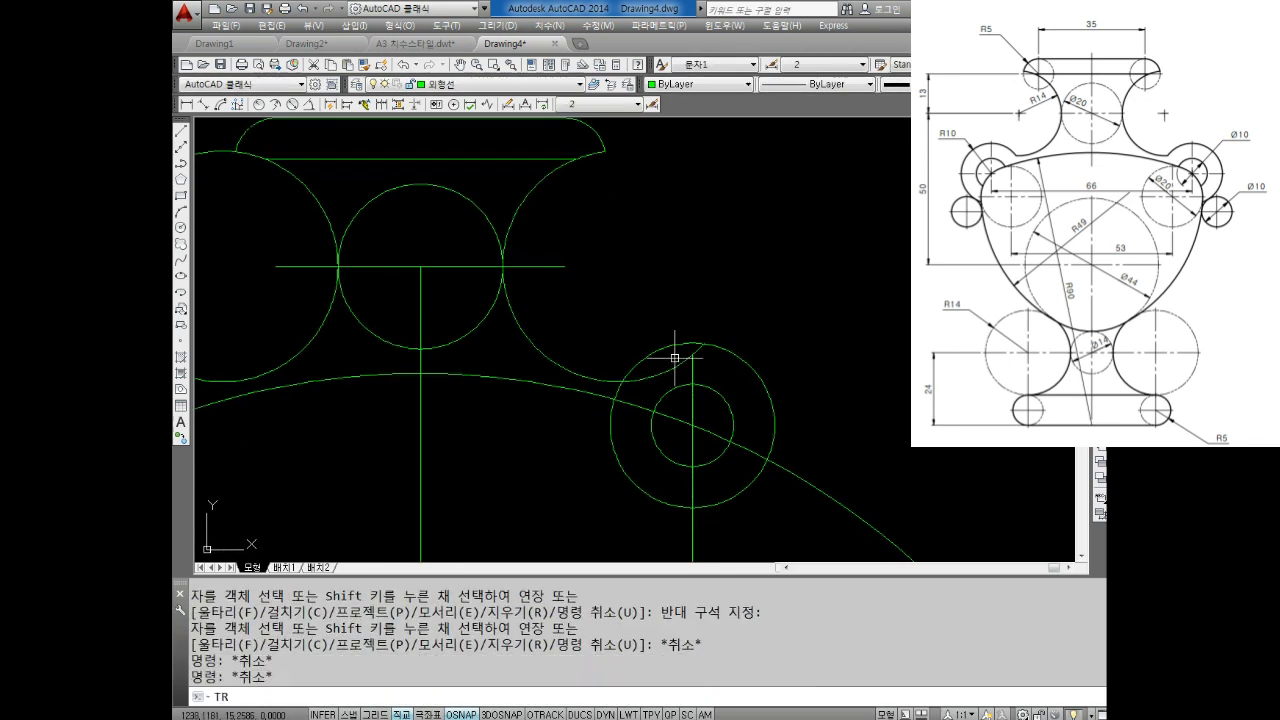
type("tr")
key("Return")
key("Return")
left_click_drag(674, 357, 646, 334)
key("Escape")
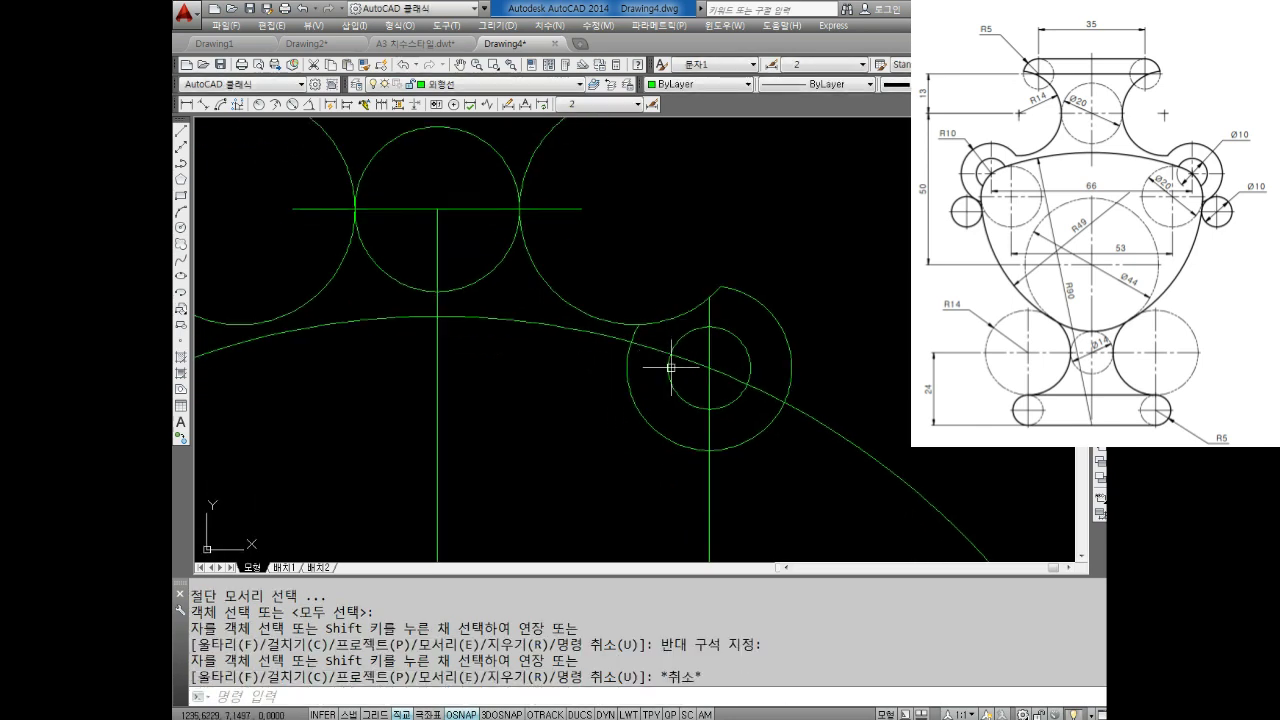
middle_click_drag(650, 371, 668, 377)
key("Escape")
key("Escape")
Trim away the left half of the outer circle, leaving a half arc.
type("tr")
key("Return")
key("Return")
left_click_drag(648, 342, 620, 453)
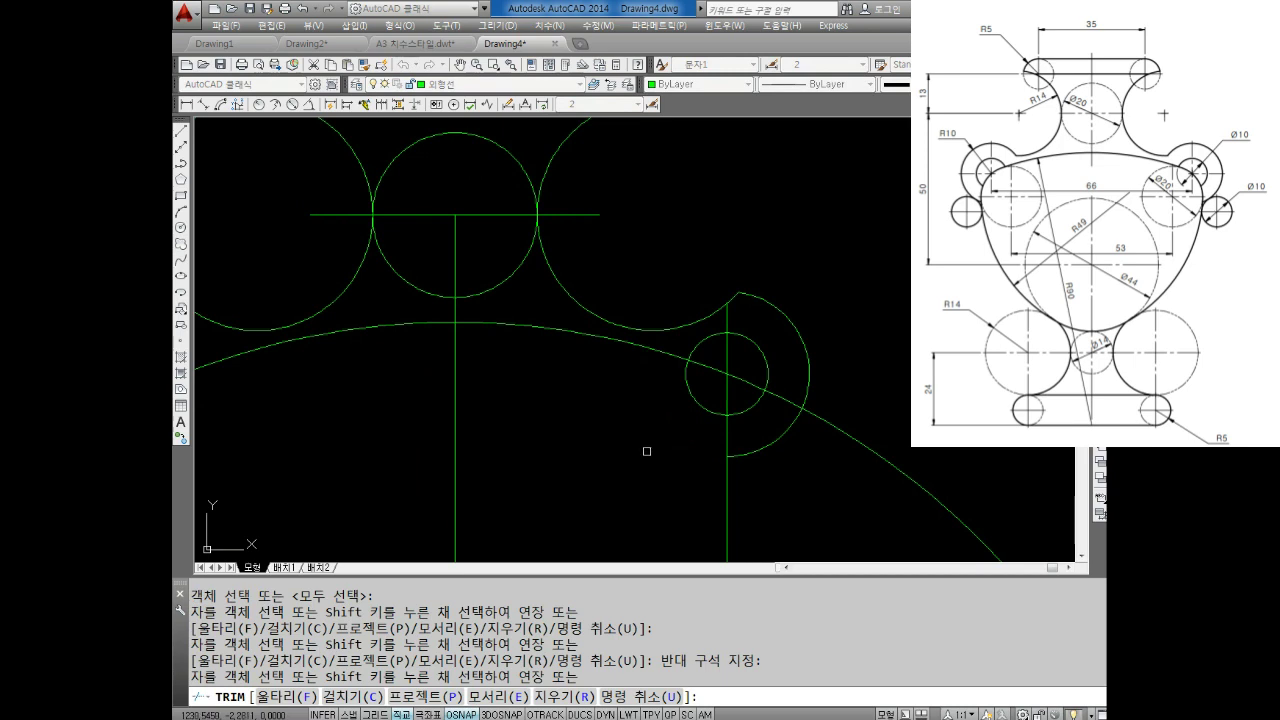
mouse_move(755, 475)
middle_mouse_down()
mouse_move(791, 379)
mouse_move(750, 435)
middle_mouse_up()
key("Escape")
key("Escape")
key("Escape")
key("Escape")
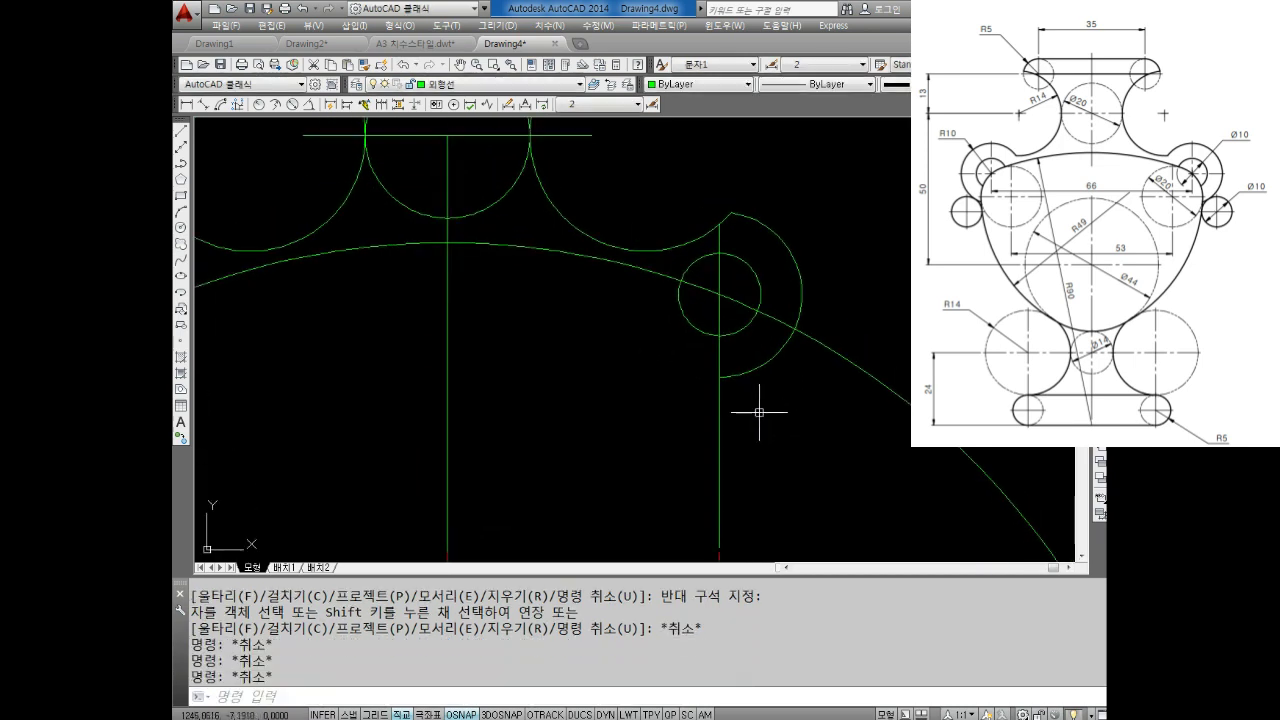
Start OFFSET with a distance of 10.
type("o")
key("Return")
type("10")
key("Return")
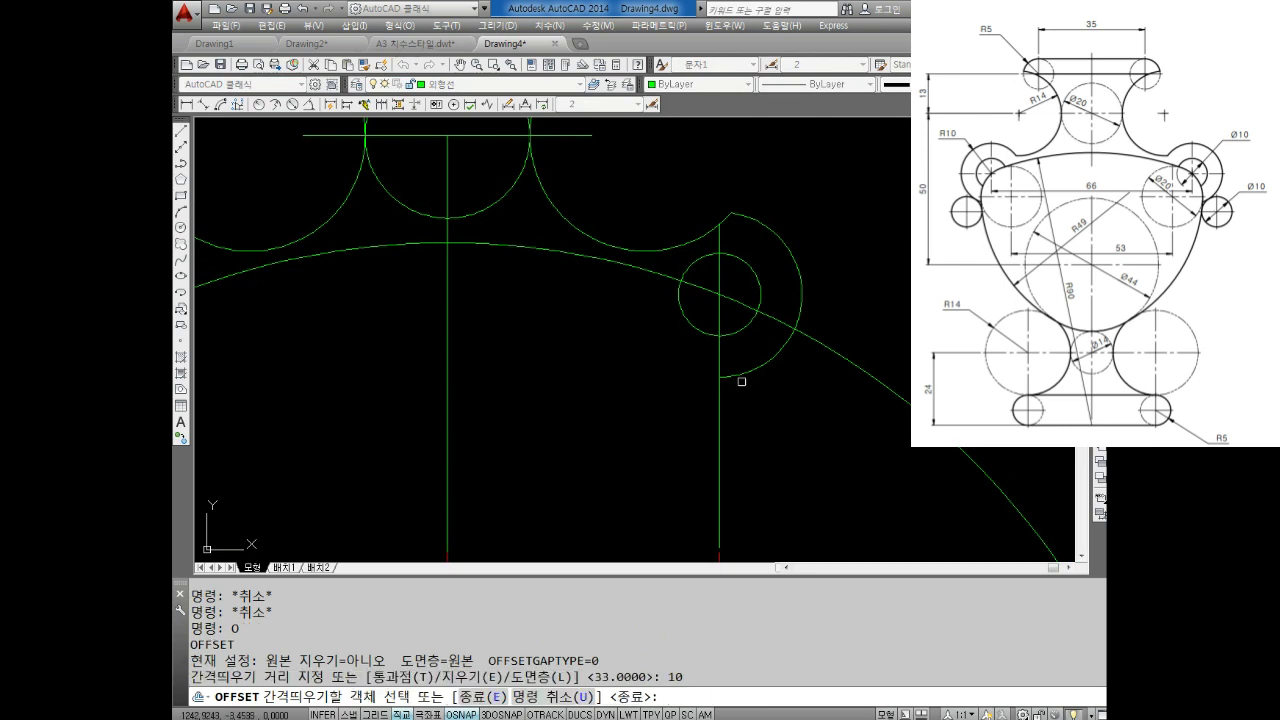
Offset the large bowl arc 10 units inward.
left_click(652, 272)
left_click(576, 405)
scroll(607, 438, "down", 2)
scroll(609, 404, "down", 1)
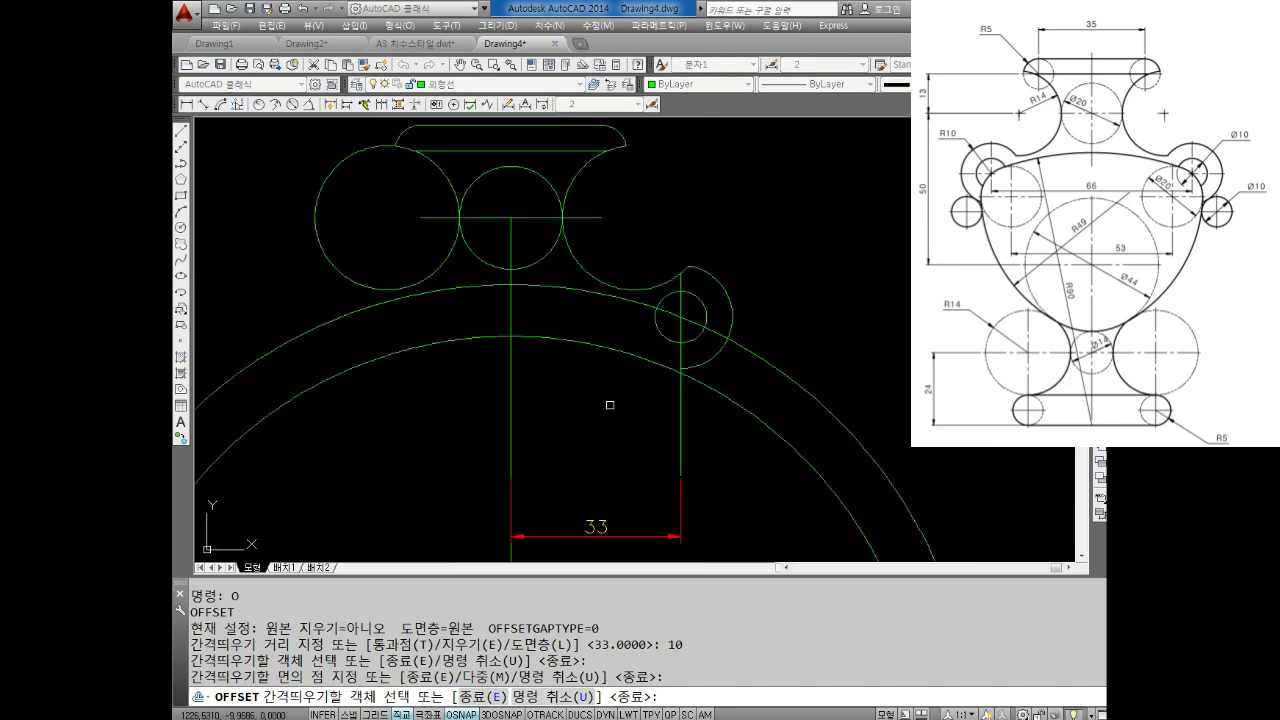
key("Escape")
key("Escape")
key("Escape")
key("Escape")
key("Escape")
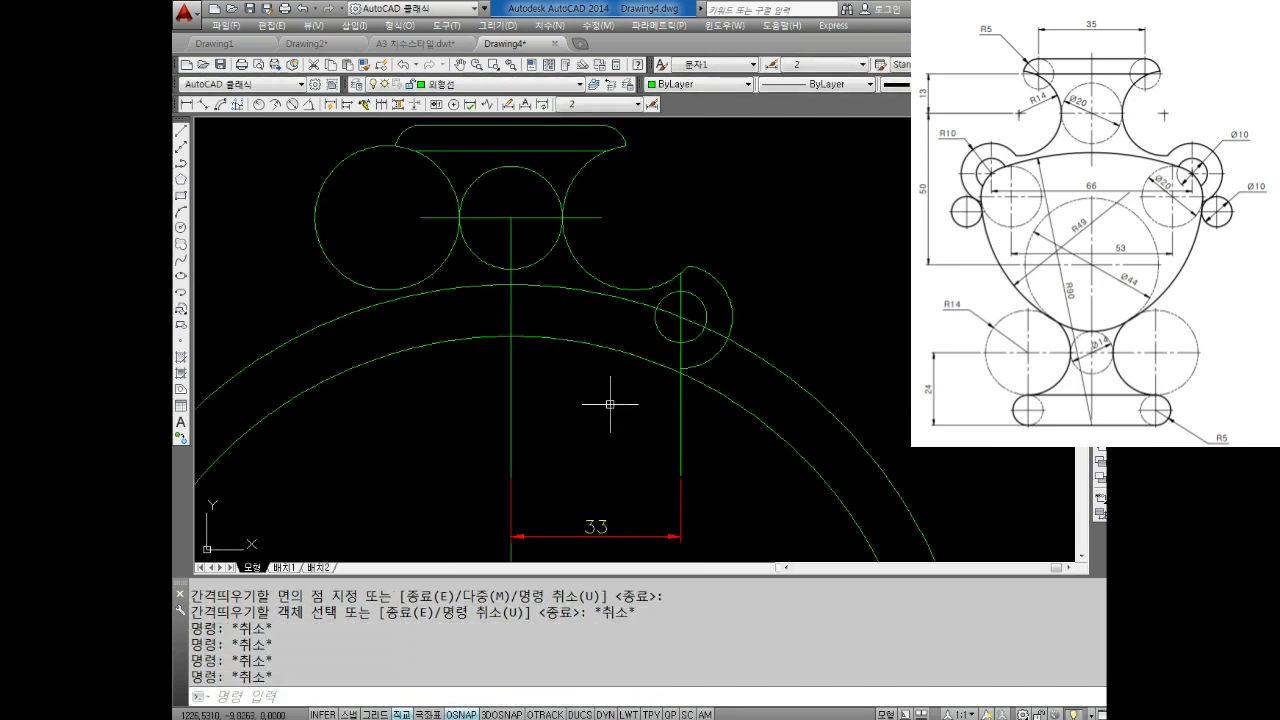
Offset the vertical centre line 53/2 (26.5) to the right.
type("o")
key("Return")
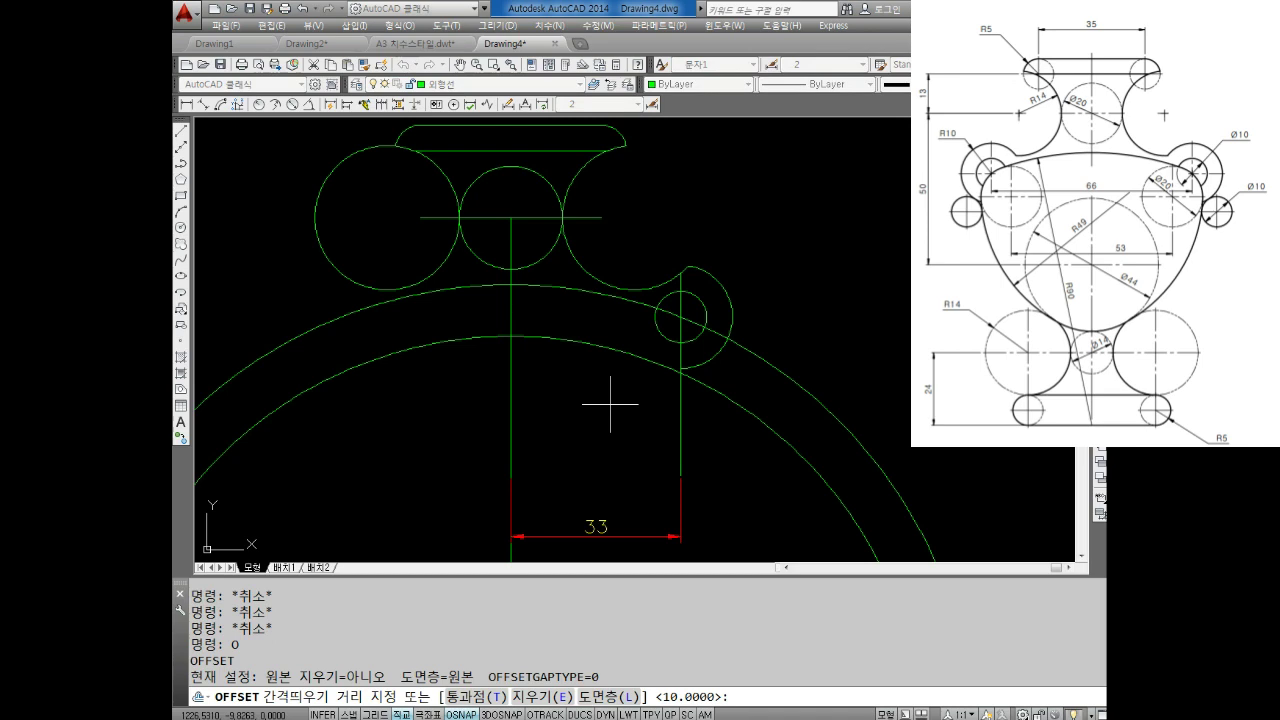
type("2")
key("Return")
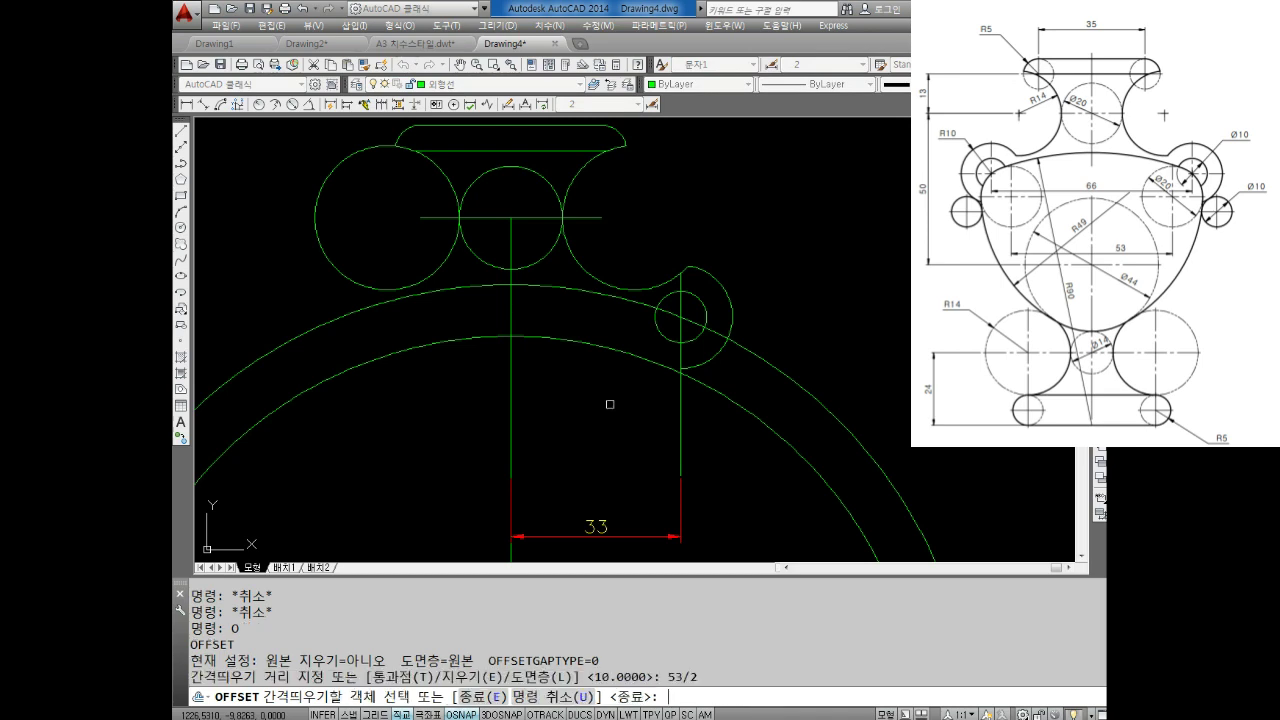
left_click(509, 440)
left_click(518, 432)
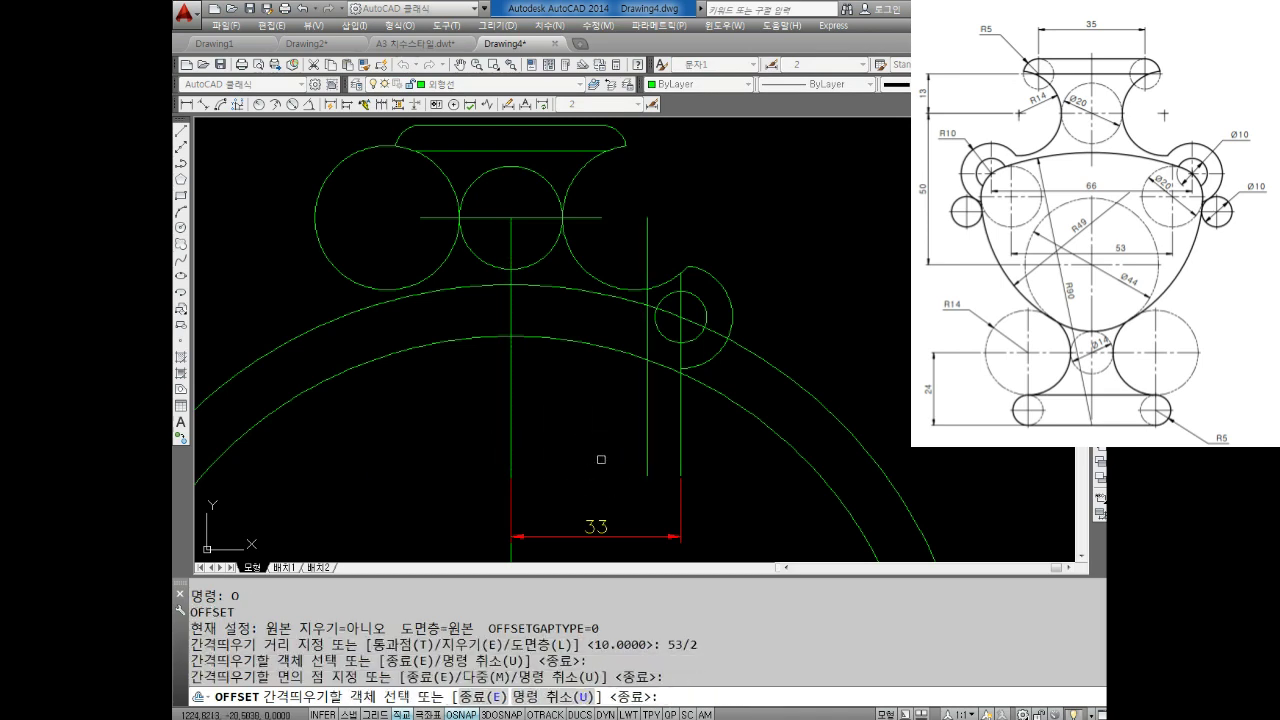
key("Escape")
middle_click_drag(642, 400, 631, 337)
key("Escape")
key("Escape")
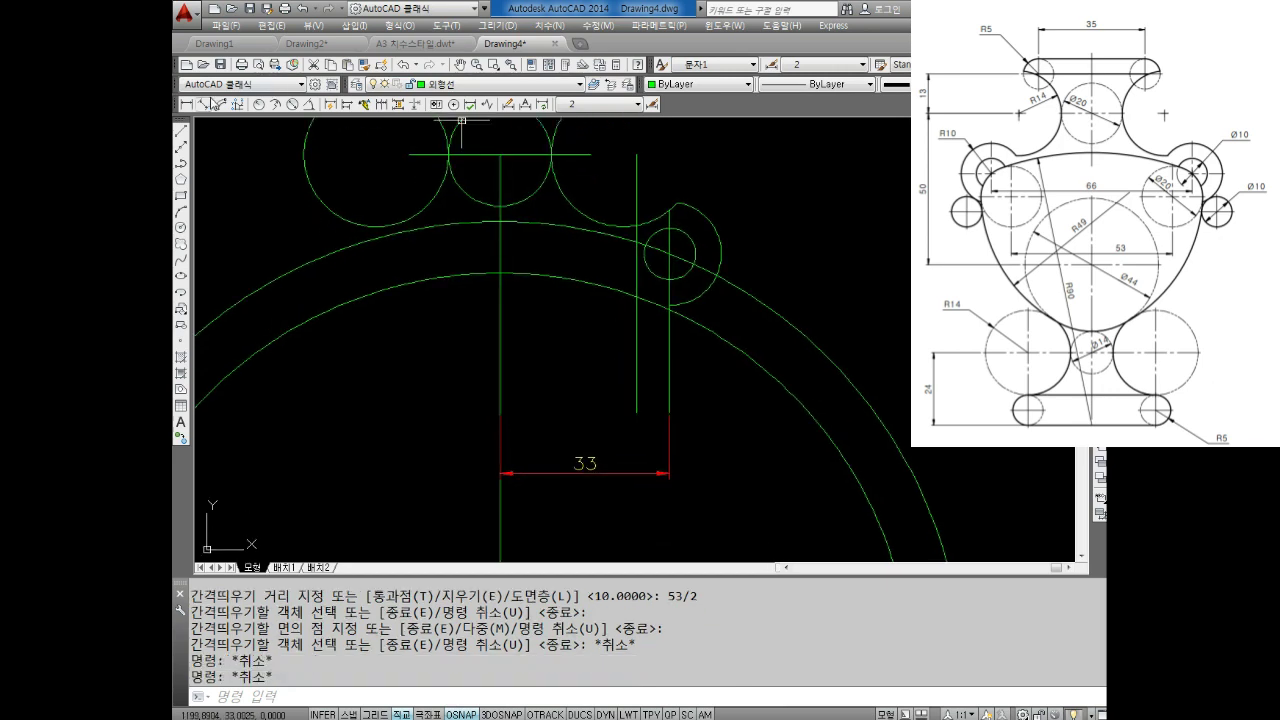
Add a 26.5 linear dimension between the centre line and the offset line.
left_click(186, 104)
left_click(636, 410)
left_click(500, 416)
left_click(528, 436)
key("Escape")
key("Escape")
scroll(609, 403, "up", 3)
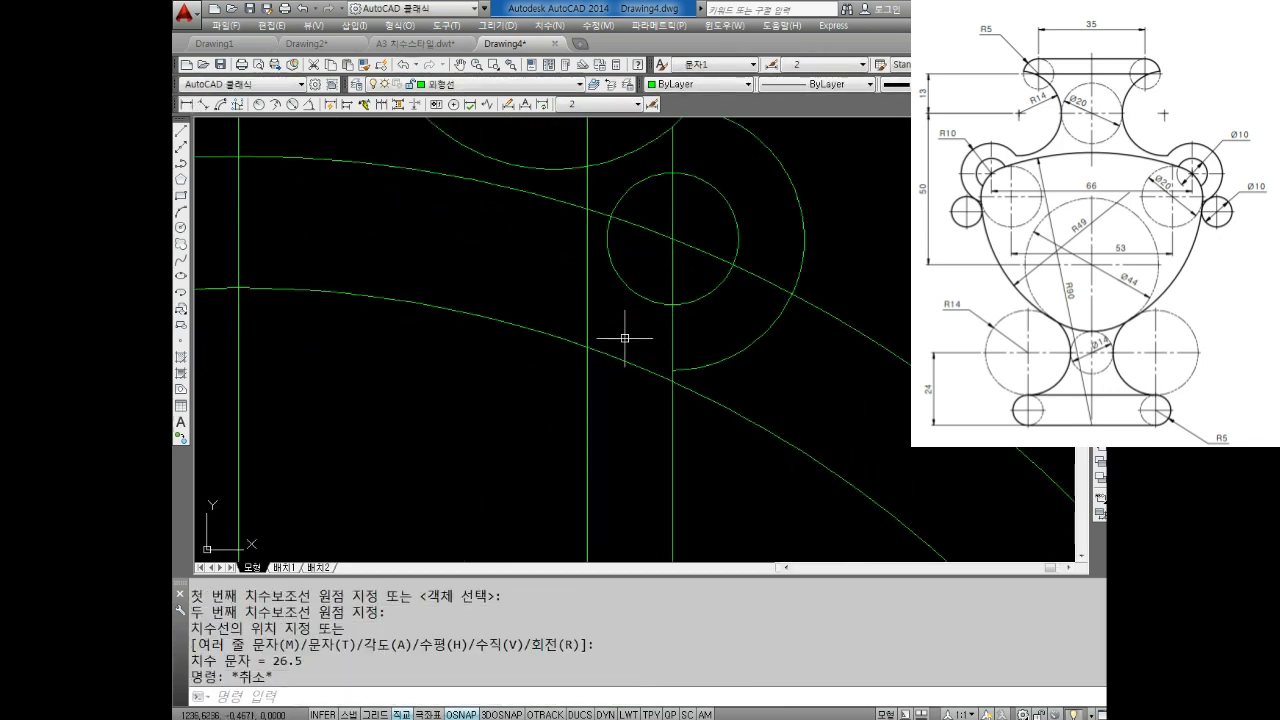
scroll(623, 391, "up", 2)
key("Escape")
Draw an R10 circle at the offset line's intersection with the arc.
type("c")
key("Return")
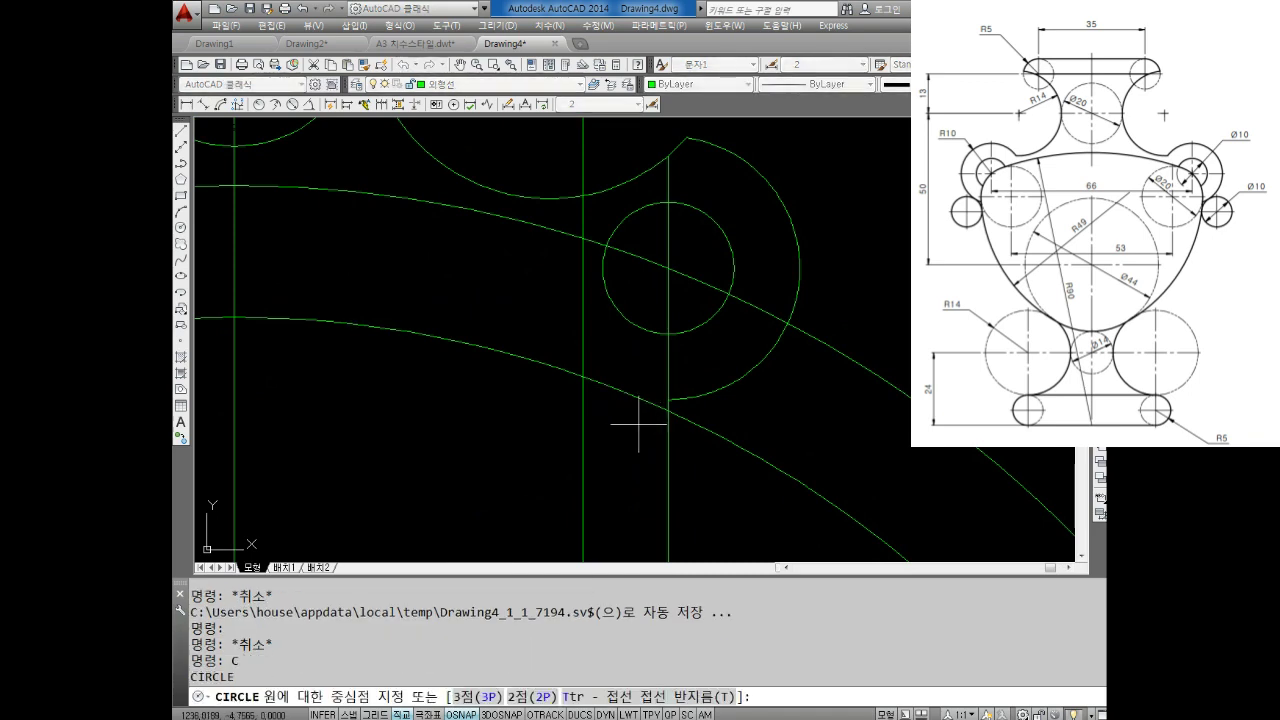
left_click(582, 377)
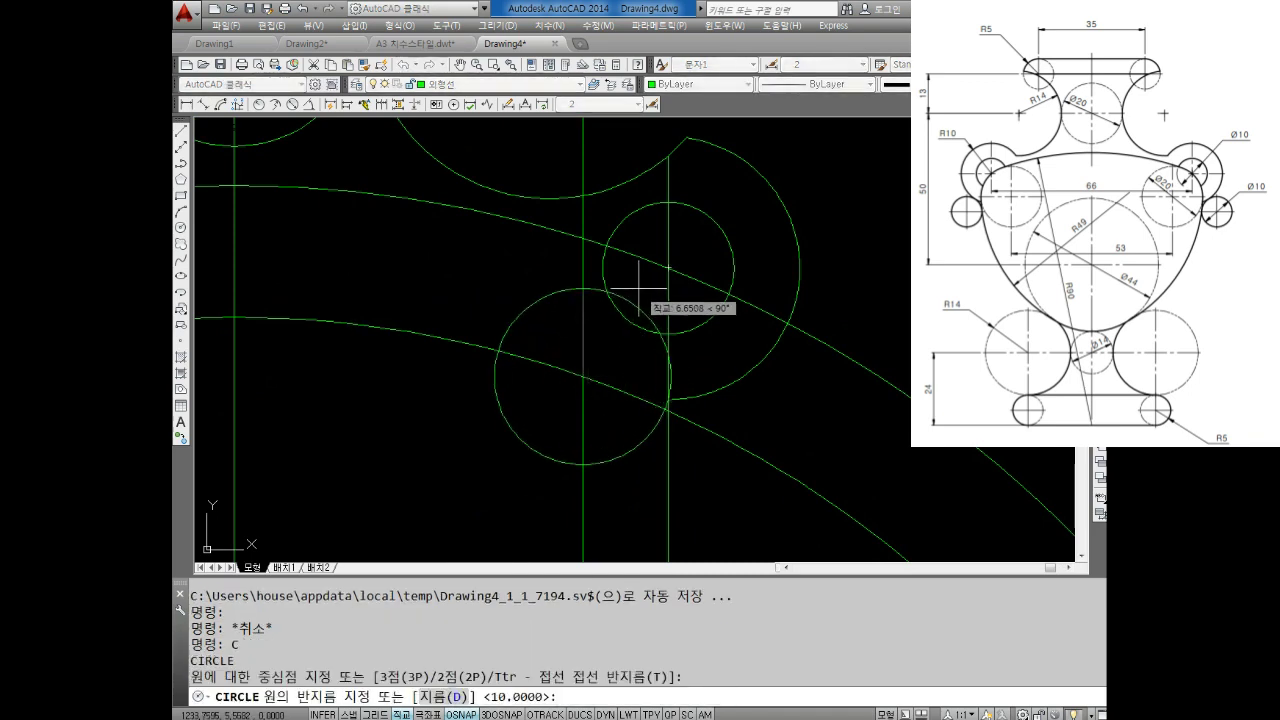
type("10")
key("Return")
scroll(630, 285, "up", 2)
scroll(620, 294, "up", 2)
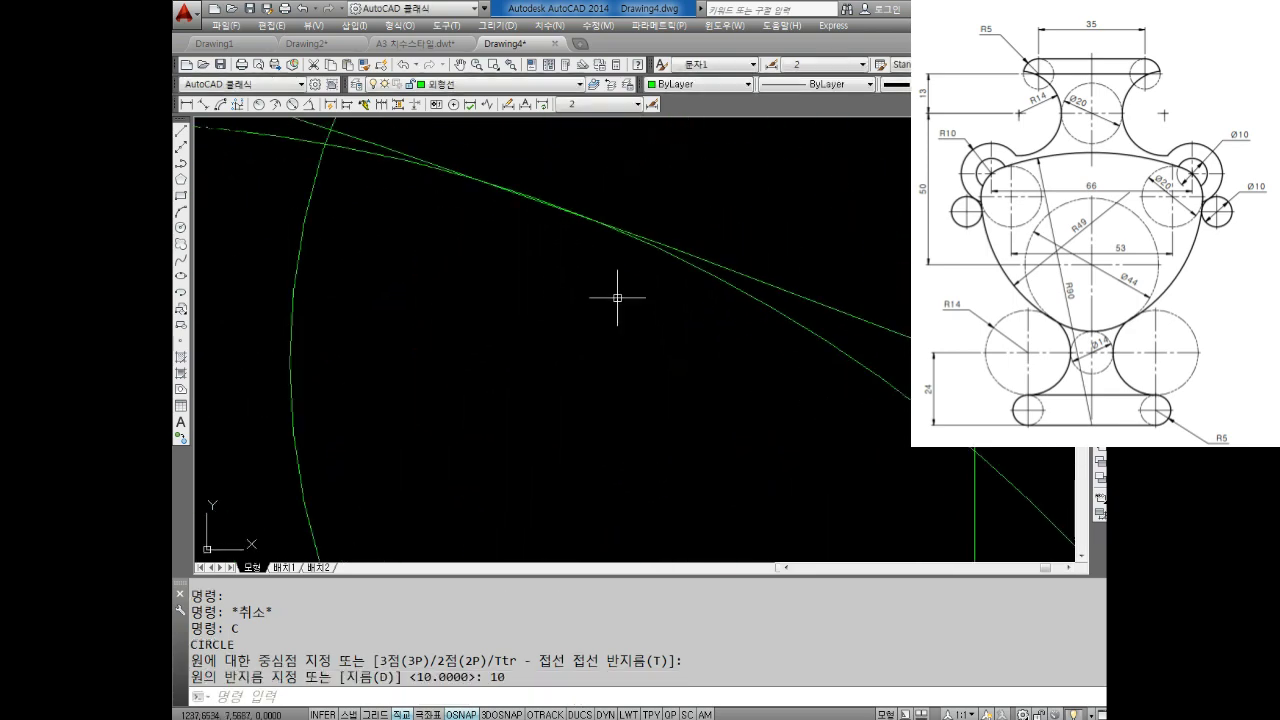
scroll(663, 286, "down", 3)
scroll(720, 314, "down", 2)
scroll(774, 357, "down", 1)
scroll(758, 350, "down", 1)
middle_click_drag(777, 388, 744, 391)
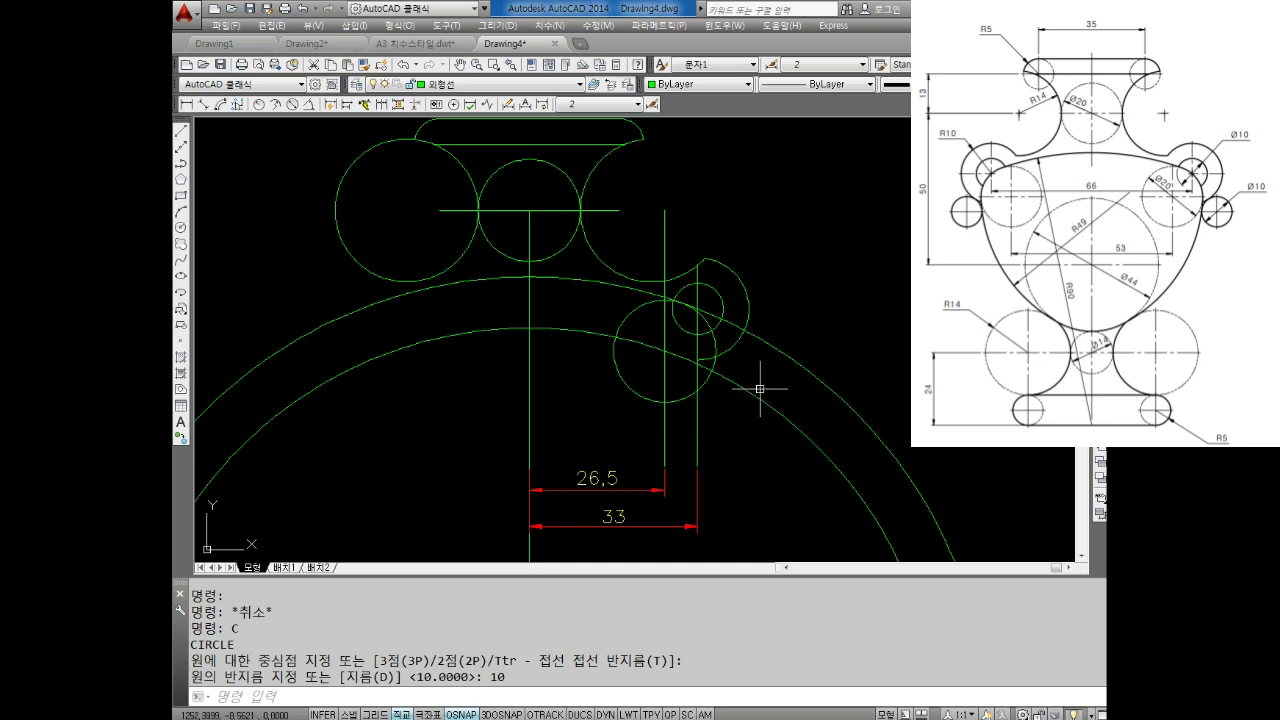
key("Escape")
key("Escape")
Begin trimming with the R10 circle as the cutting edge.
type("TR")
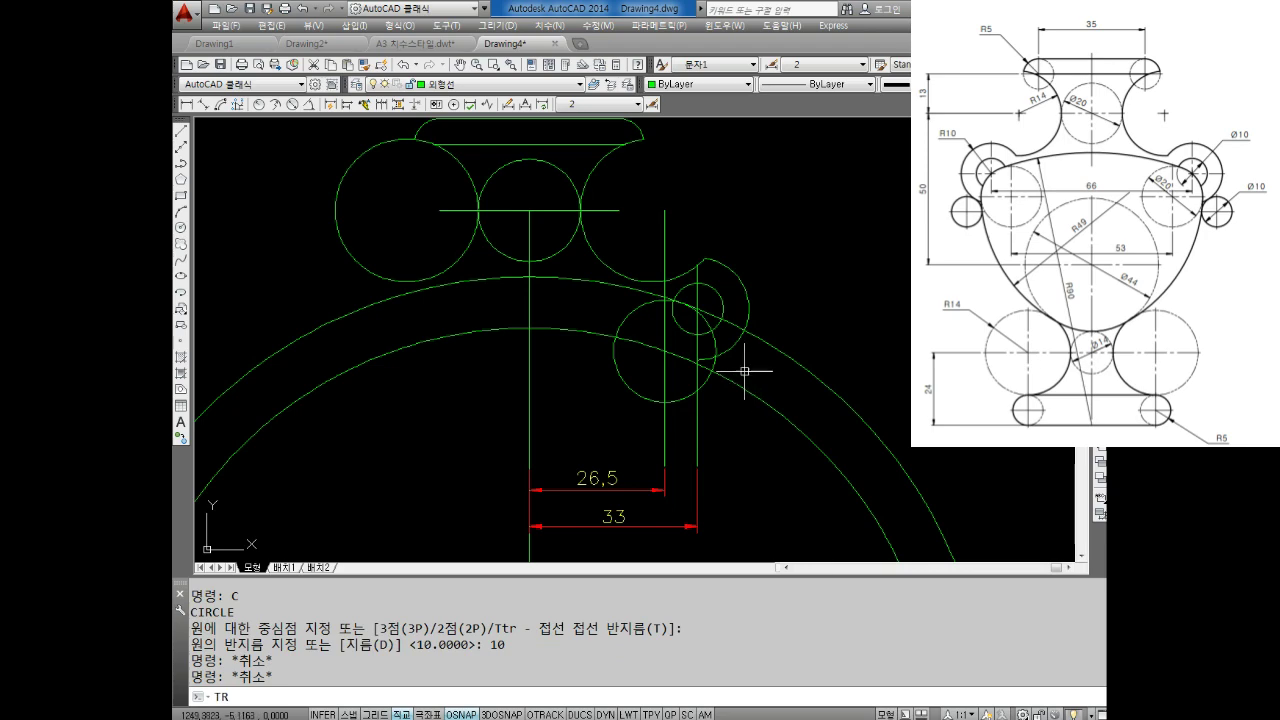
key("Return")
scroll(700, 310, "up", 4)
left_click(695, 331)
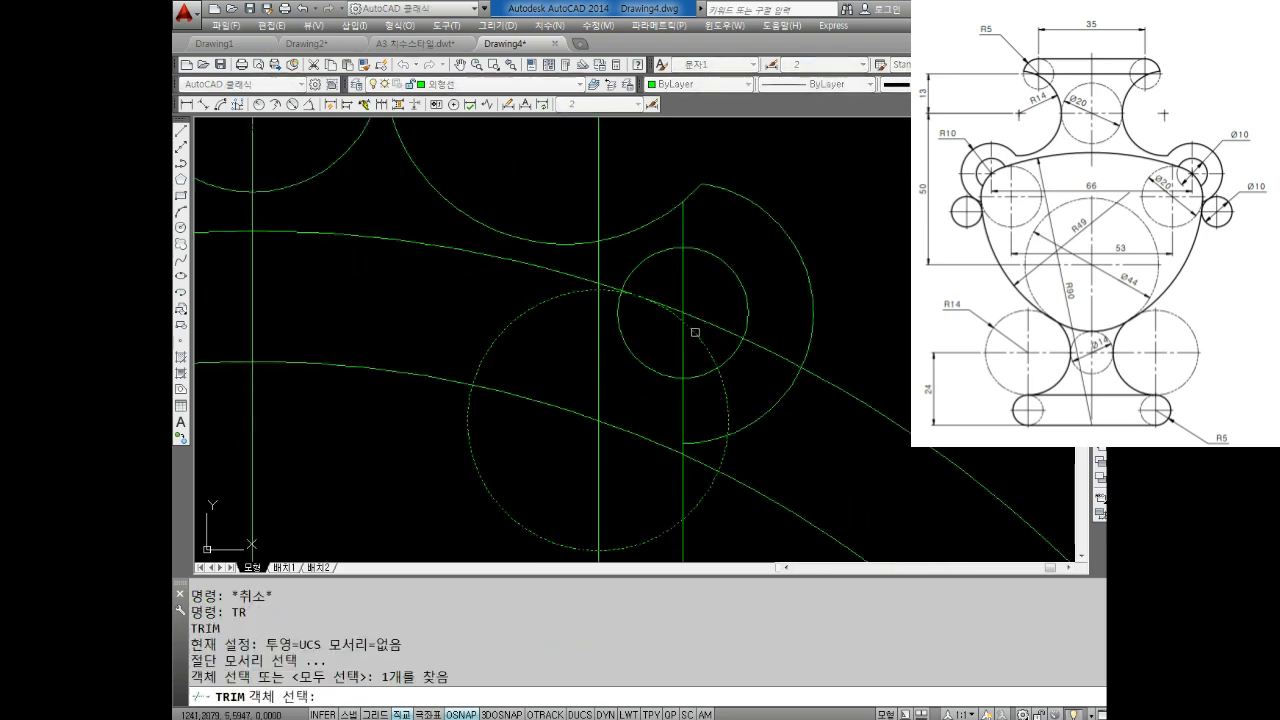
Try trimming a segment against the small circle, then cancel the command.
key("Return")
left_click(704, 319)
left_click(704, 319)
scroll(704, 320, "down", 4)
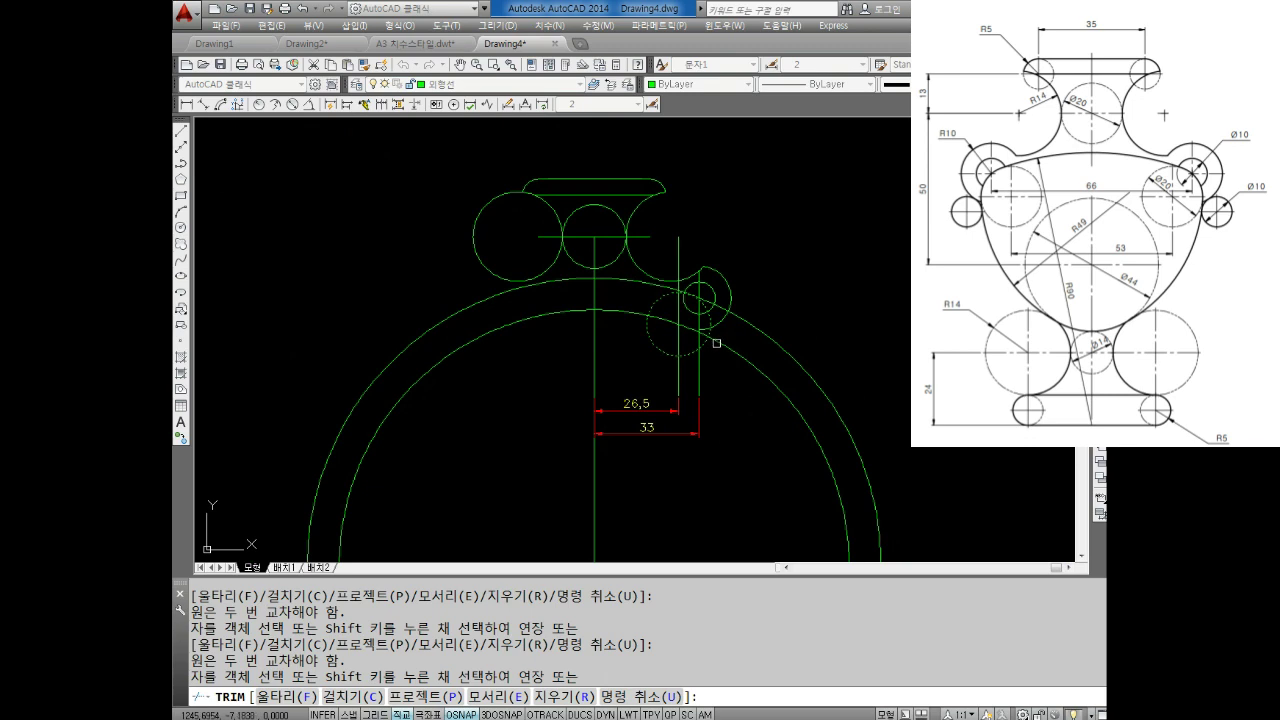
key("Escape")
scroll(716, 343, "up", 4)
key("Escape")
key("Escape")
Use TR to trim the arc pieces and line segments around the small right-hand circle.
type("TR")
key("Return")
key("Return")
scroll(707, 309, "up", 6)
left_click(729, 390)
left_click(736, 422)
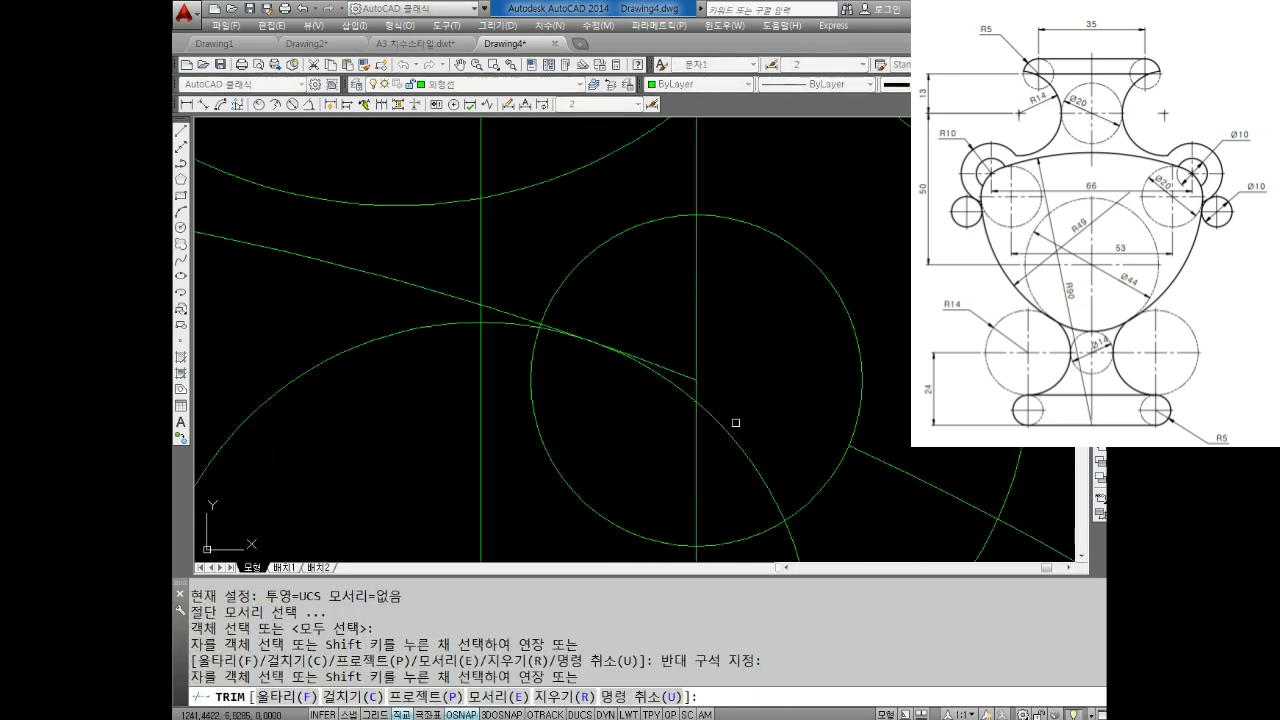
scroll(678, 380, "up", 2)
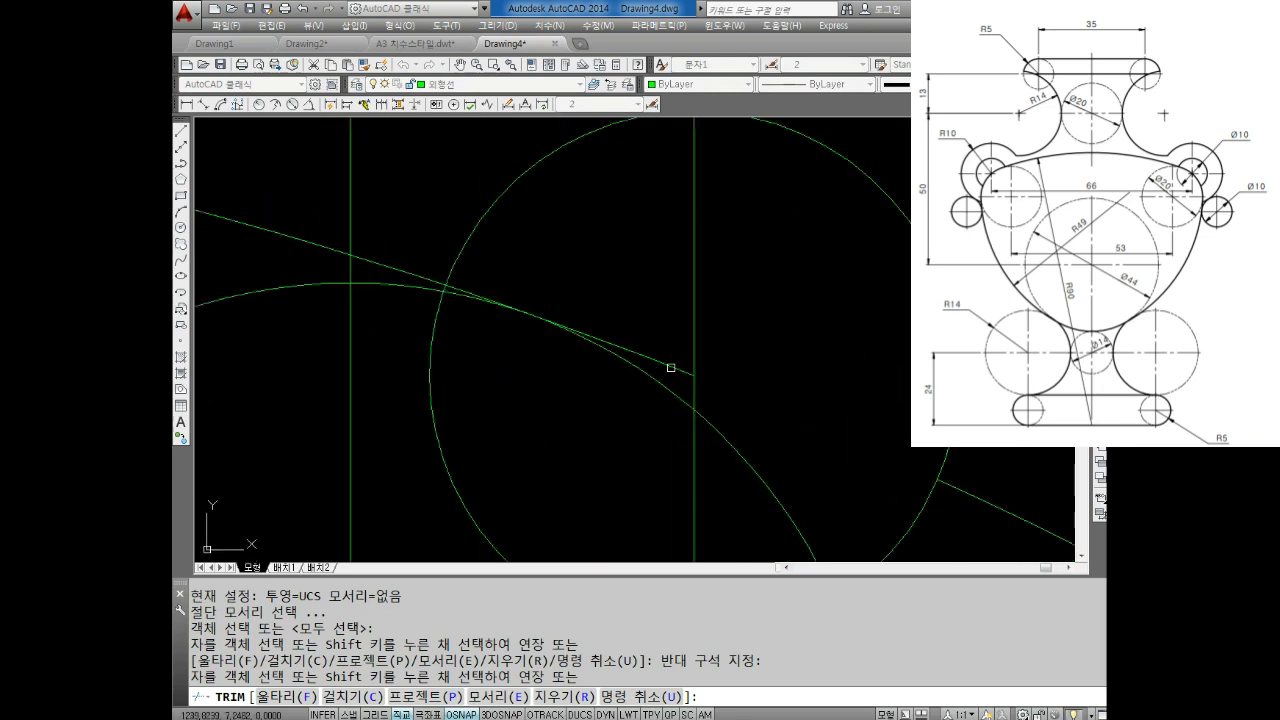
left_click(672, 370)
scroll(651, 354, "down", 3)
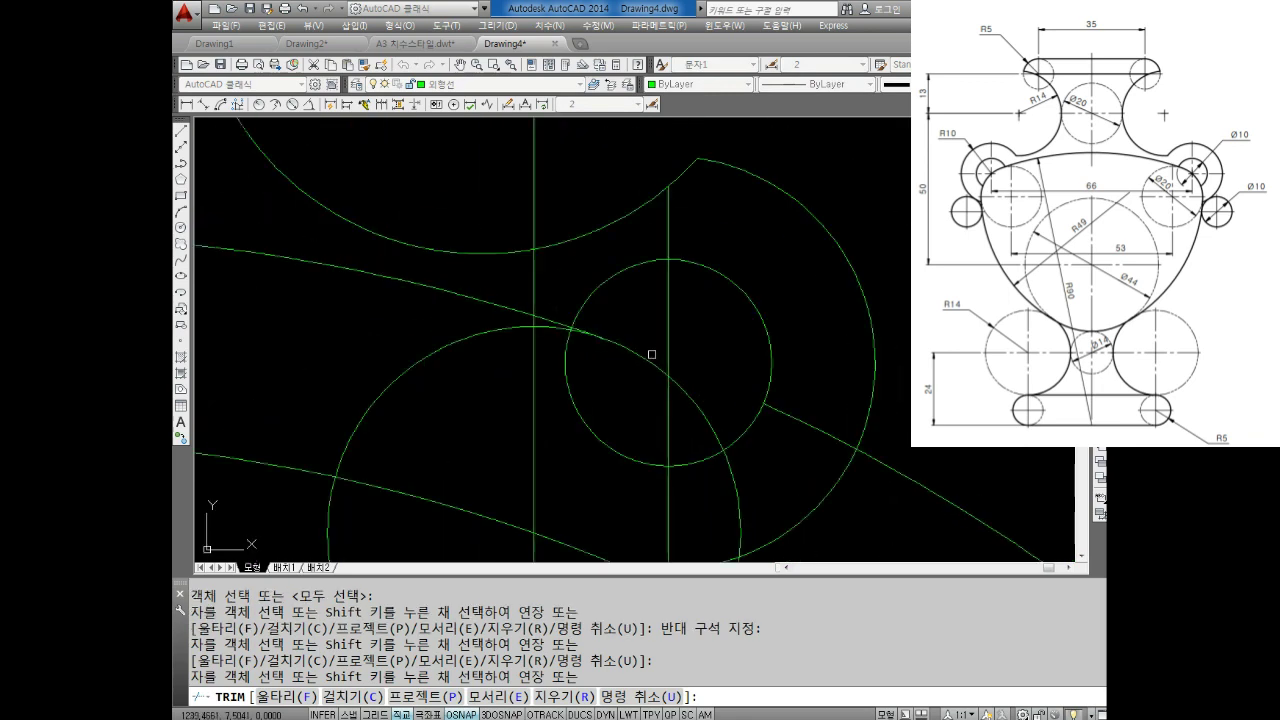
left_click(795, 411)
left_click(756, 451)
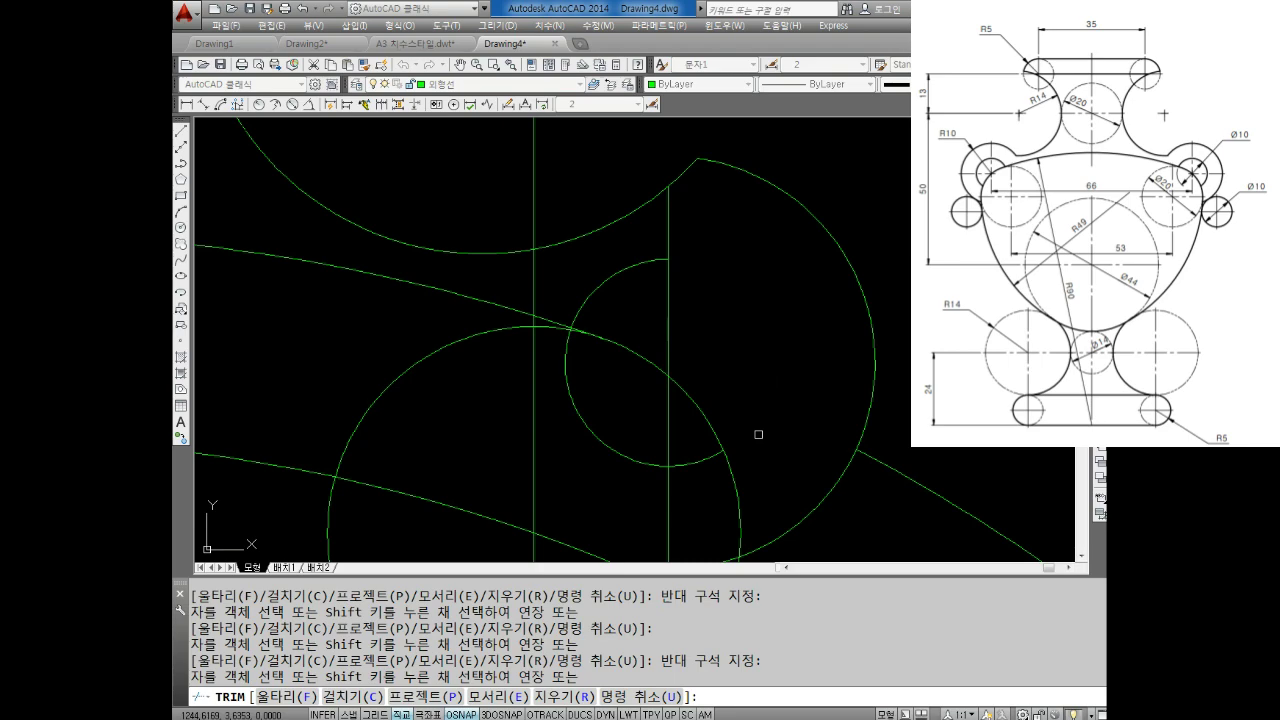
Undo the last two wrong trims with U.
type("U")
key("Return")
type("U")
key("Return")
Trim the inner arc with a crossing window near the small circle.
scroll(751, 443, "down", 1)
scroll(740, 425, "down", 1)
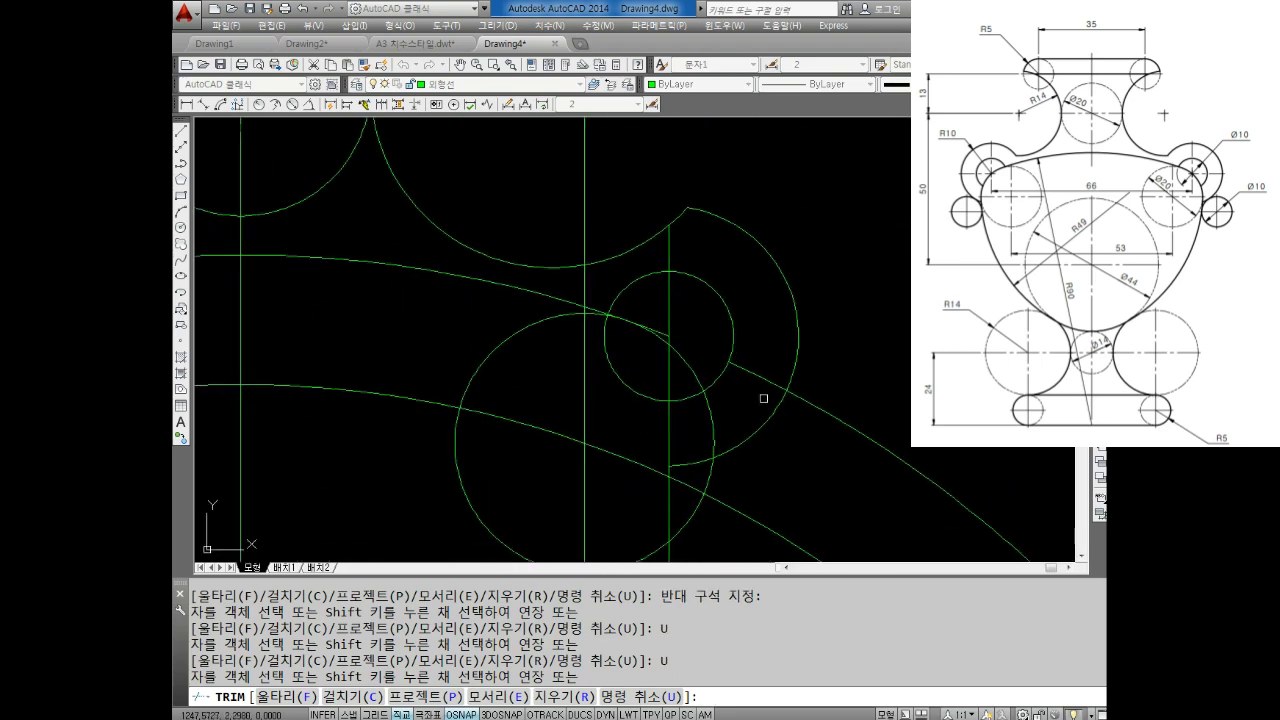
scroll(700, 355, "up", 1)
scroll(650, 335, "up", 1)
scroll(622, 323, "down", 2)
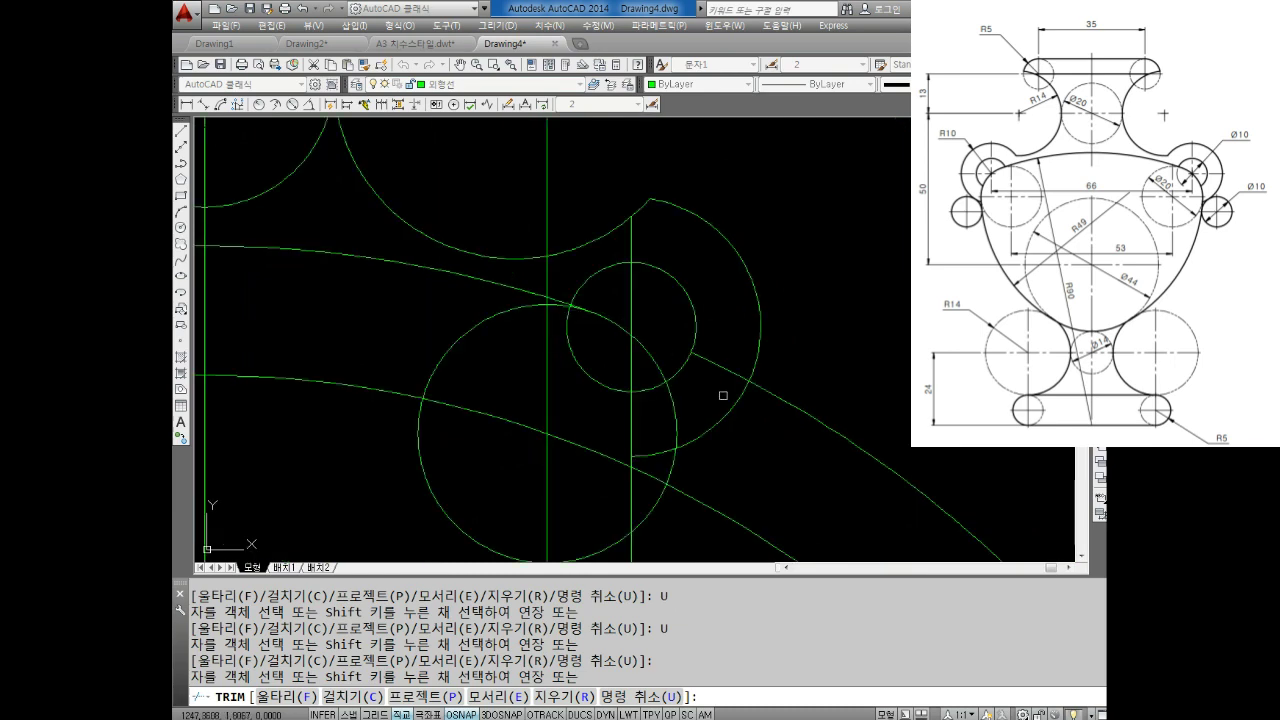
scroll(594, 370, "down", 3)
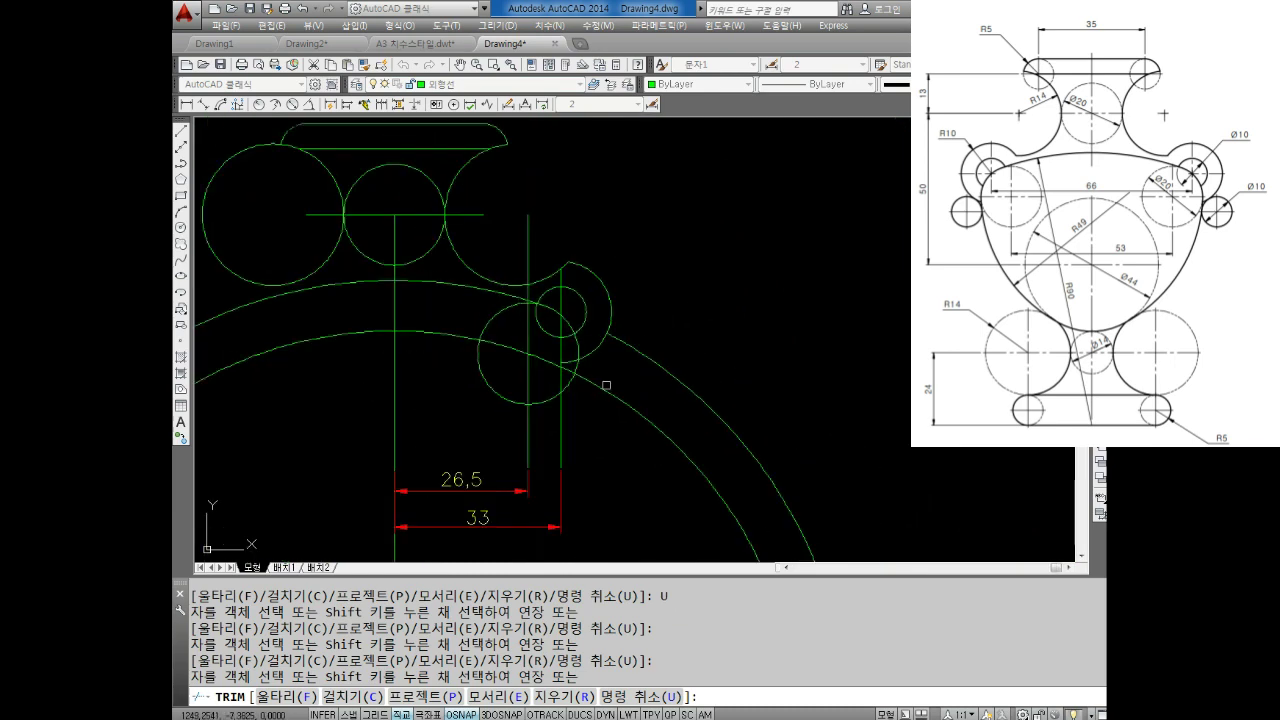
left_click(654, 363)
left_click(632, 372)
scroll(640, 375, "down", 2)
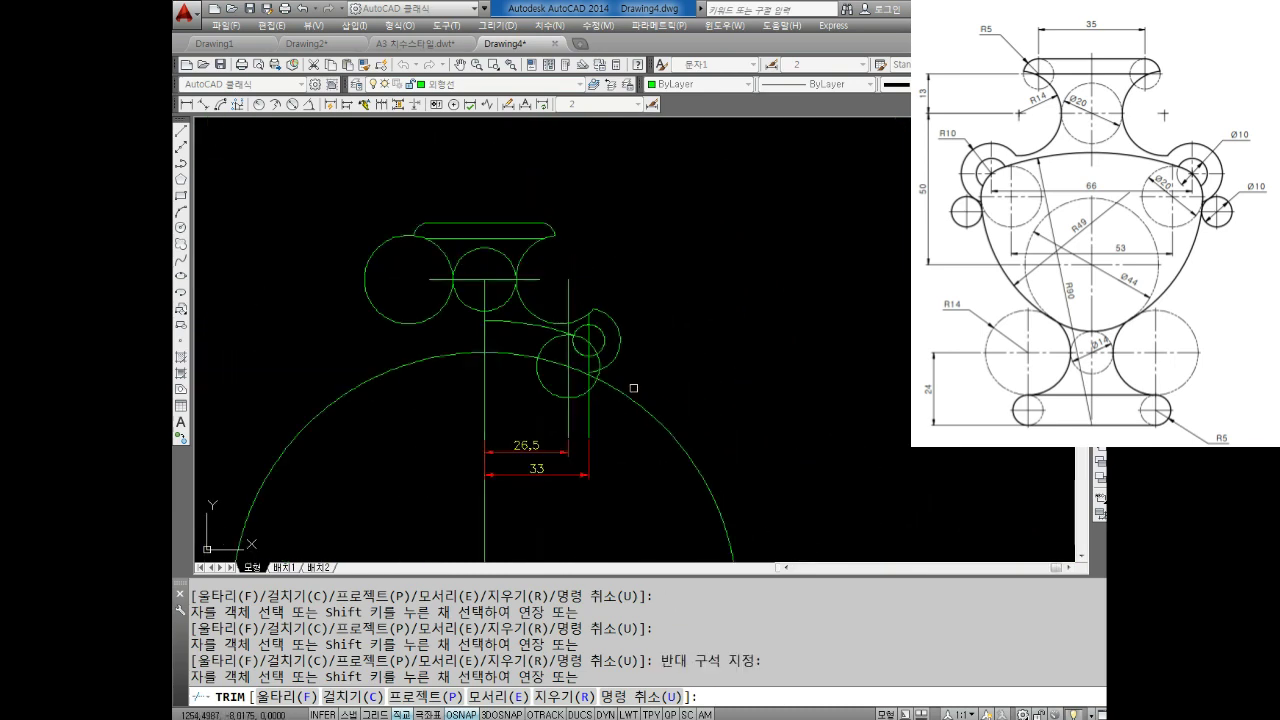
scroll(686, 362, "up", 1)
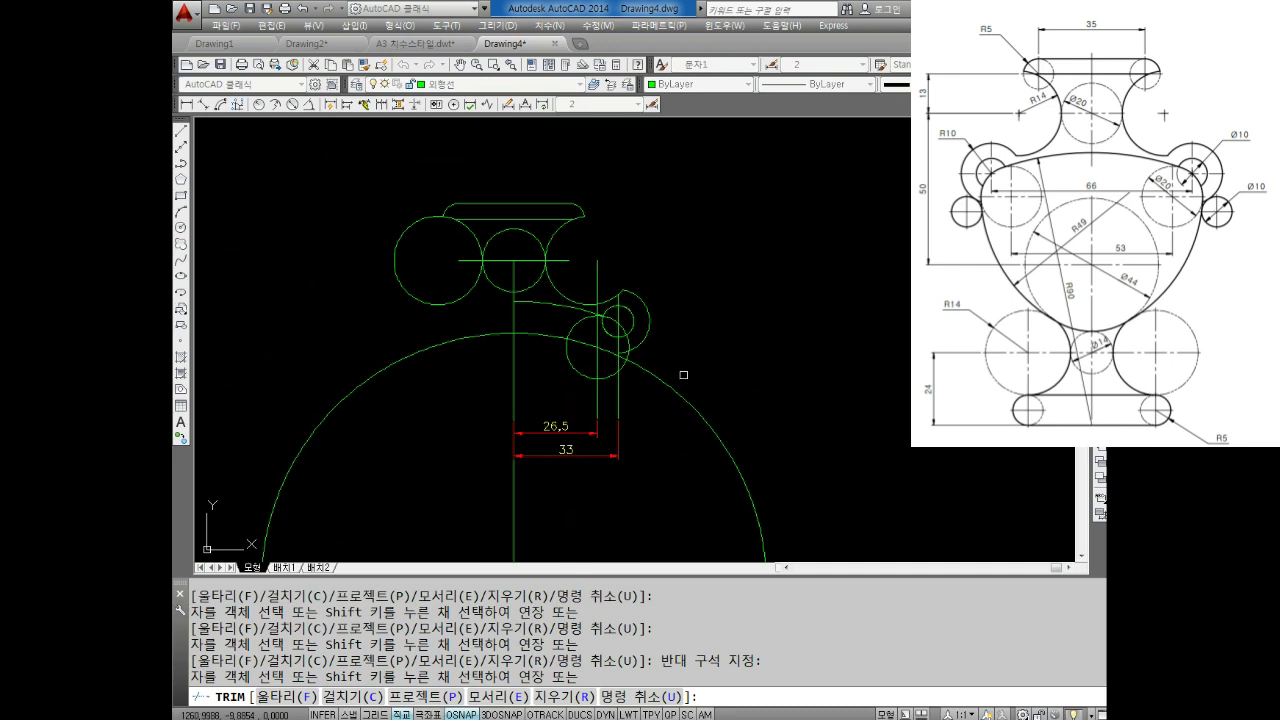
scroll(596, 381, "up", 1)
scroll(665, 345, "up", 1)
scroll(655, 388, "up", 1)
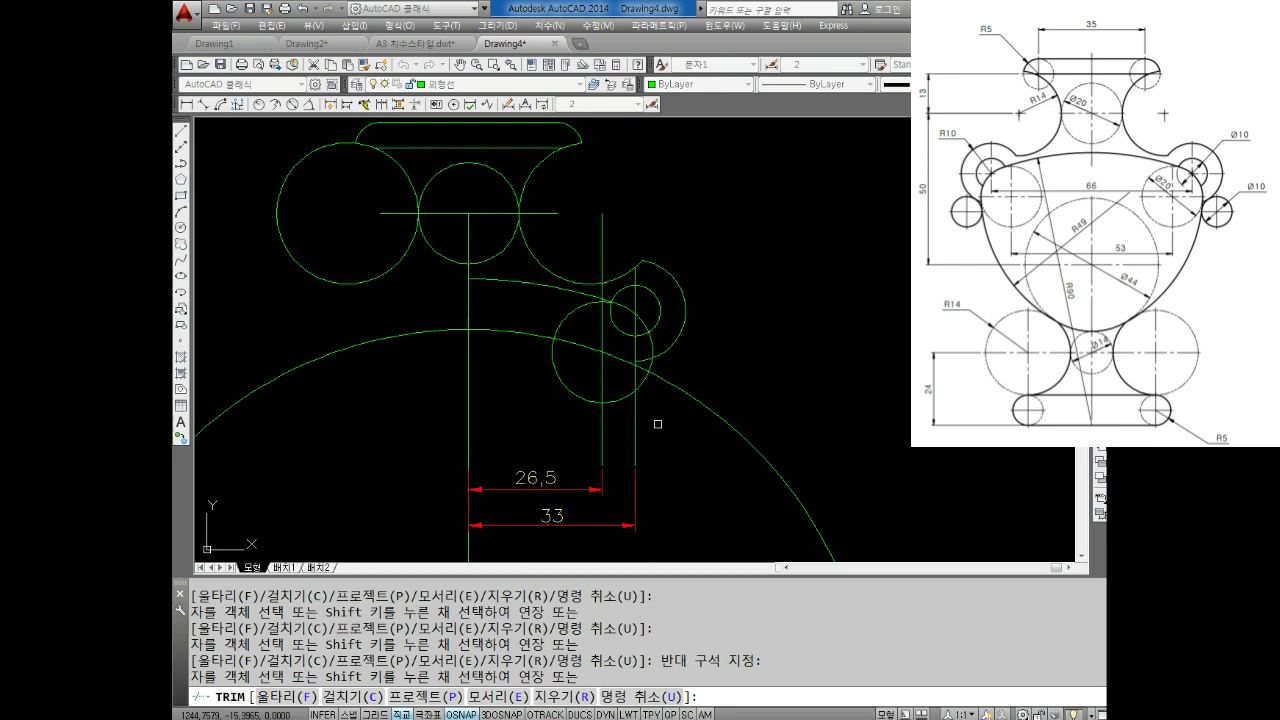
key("Escape")
key("Escape")
key("Escape")
key("Escape")
key("Escape")
key("Escape")
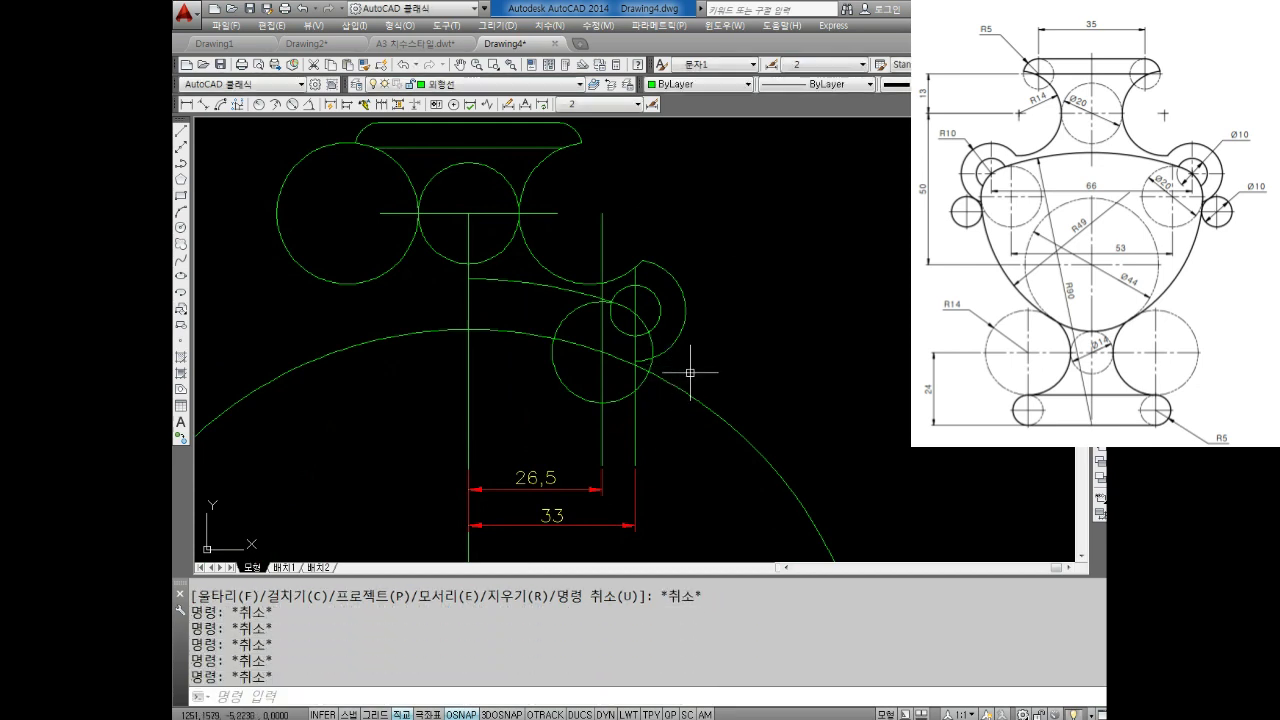
Trim the remaining pieces inside a window next to the small circle, using all edges as cutters.
type("tr")
key("Return")
key("Return")
scroll(640, 355, "up", 5)
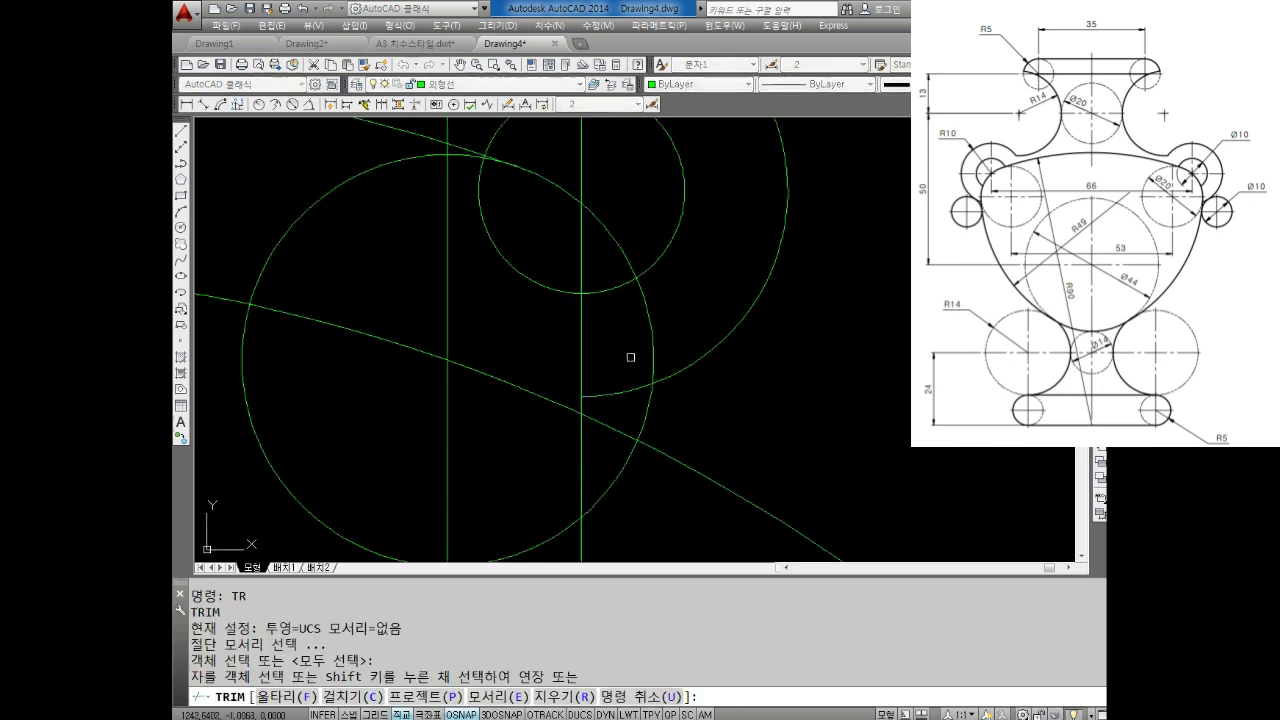
left_click_drag(630, 357, 610, 400)
scroll(615, 401, "down", 5)
key("Escape")
key("Escape")
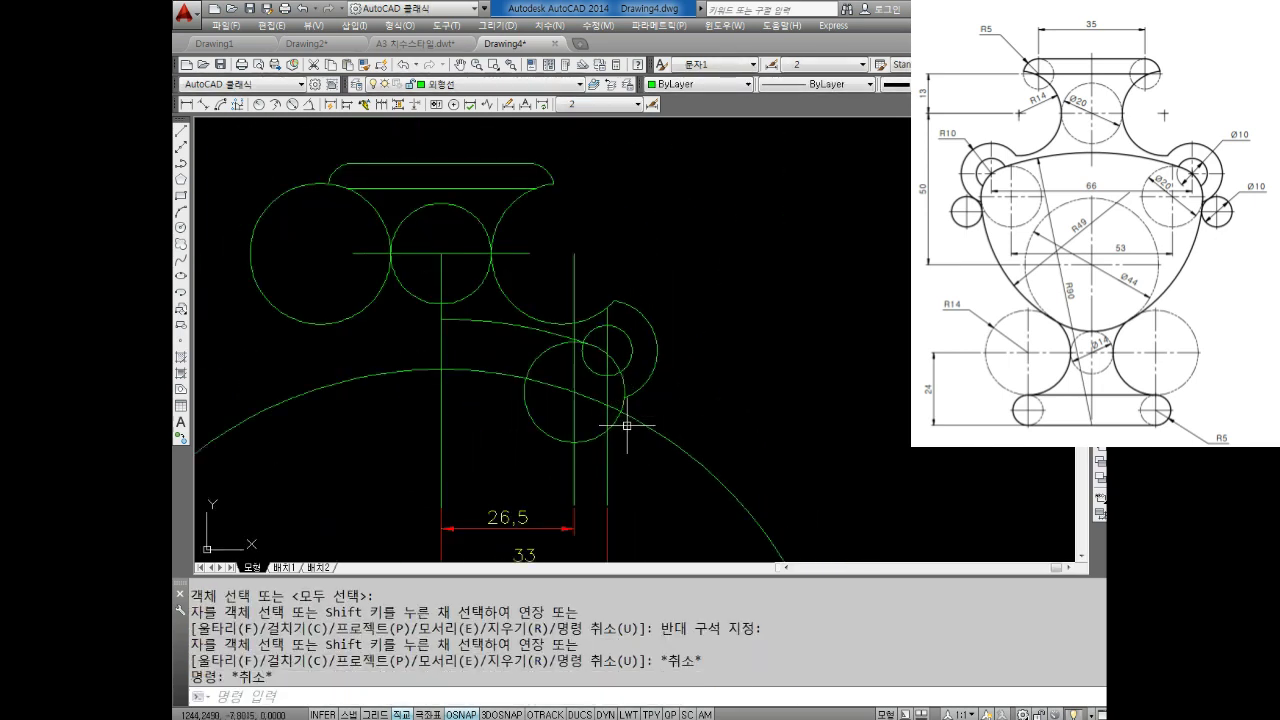
key("Escape")
key("Escape")
key("Escape")
Window-select the 26,5 and 33 dimensions and delete them.
middle_click_drag(606, 484, 604, 398)
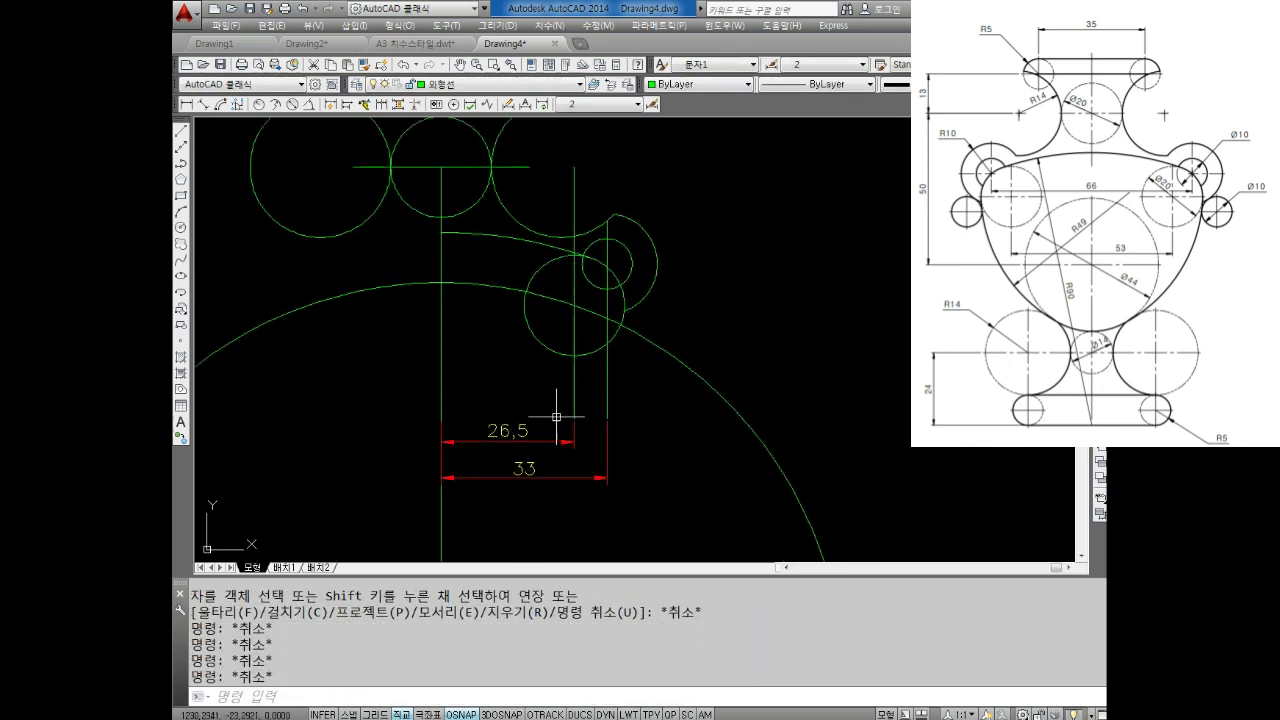
left_click_drag(600, 405, 526, 491)
key("Delete")
scroll(623, 407, "down", 2)
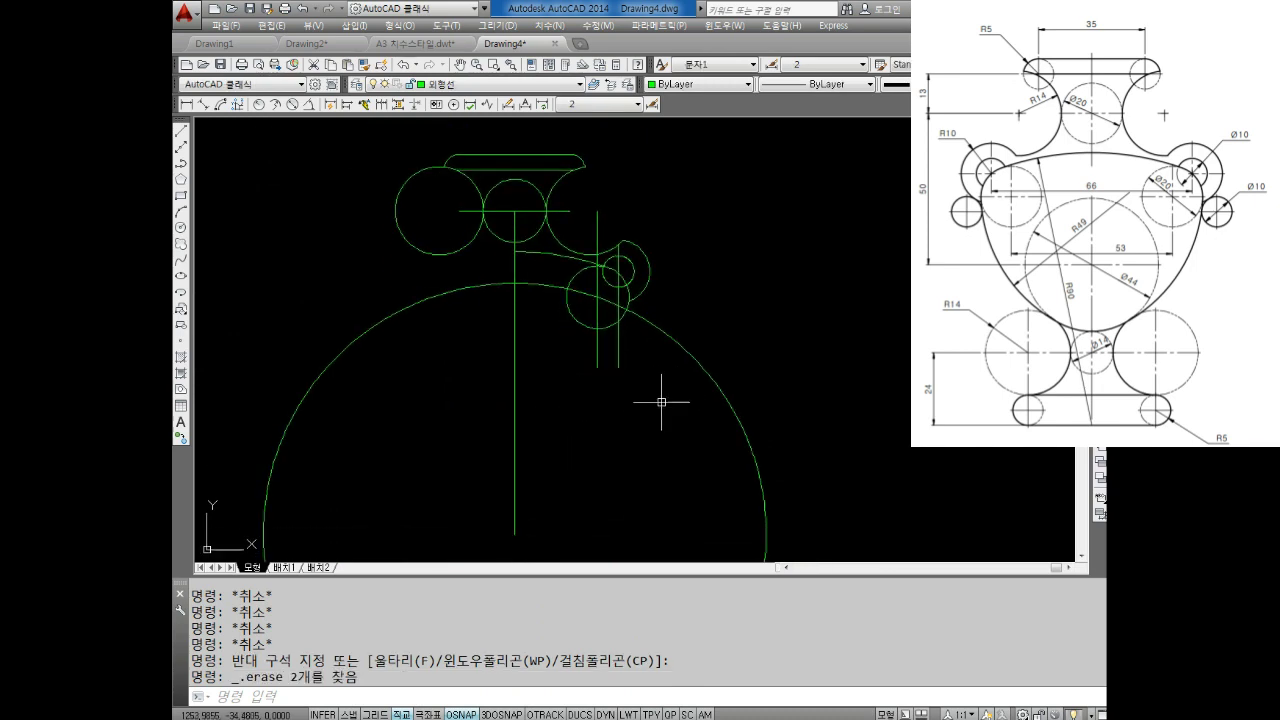
Delete the large arc under the figure and recentre the view.
left_click(734, 357)
left_click(700, 428)
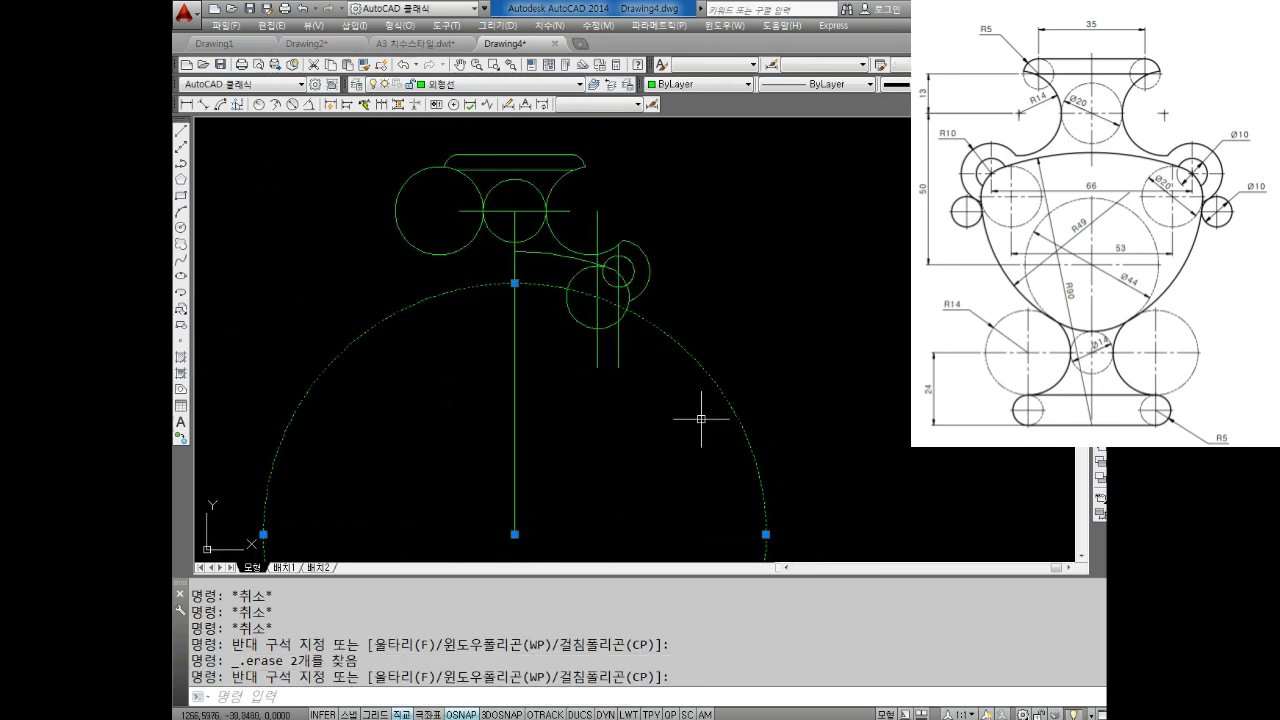
key("Delete")
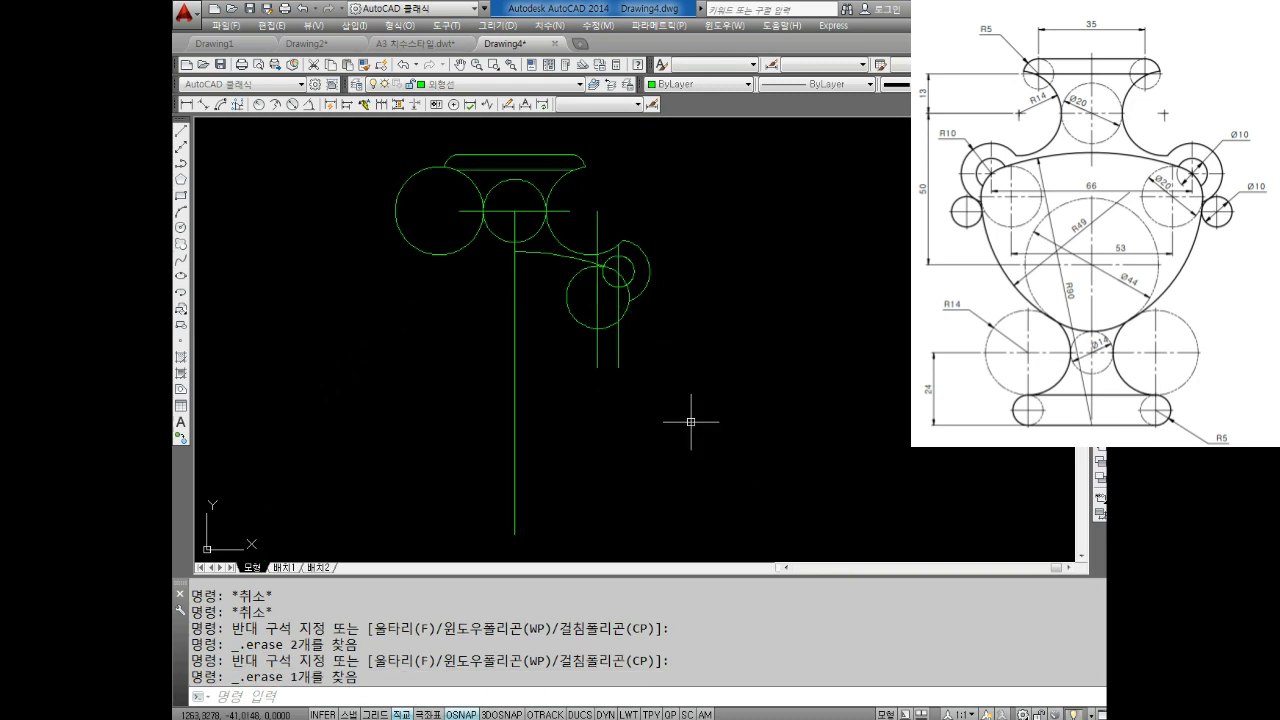
mouse_move(644, 432)
middle_mouse_down()
mouse_move(688, 395)
mouse_move(685, 437)
middle_mouse_up()
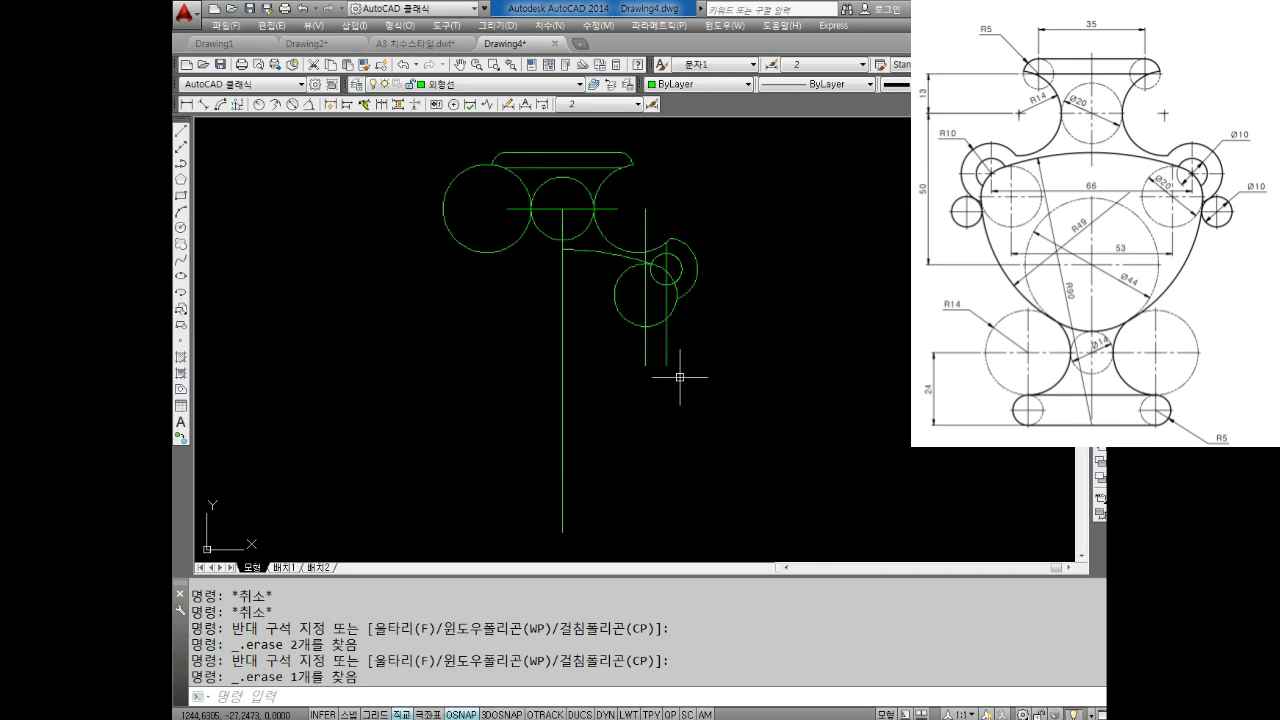
Trim the vertical line below the lower circle, using that circle as the cutting edge.
scroll(680, 378, "up", 2)
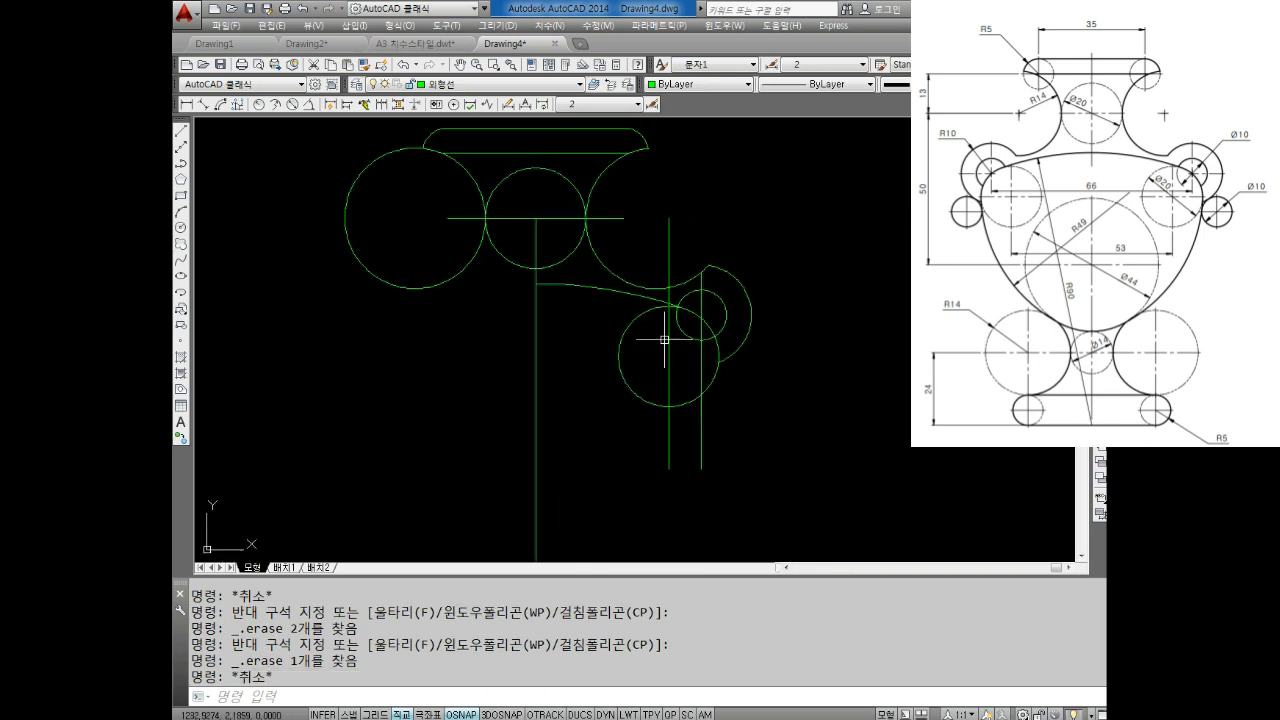
key("Escape")
key("Escape")
key("Escape")
key("Escape")
key("Escape")
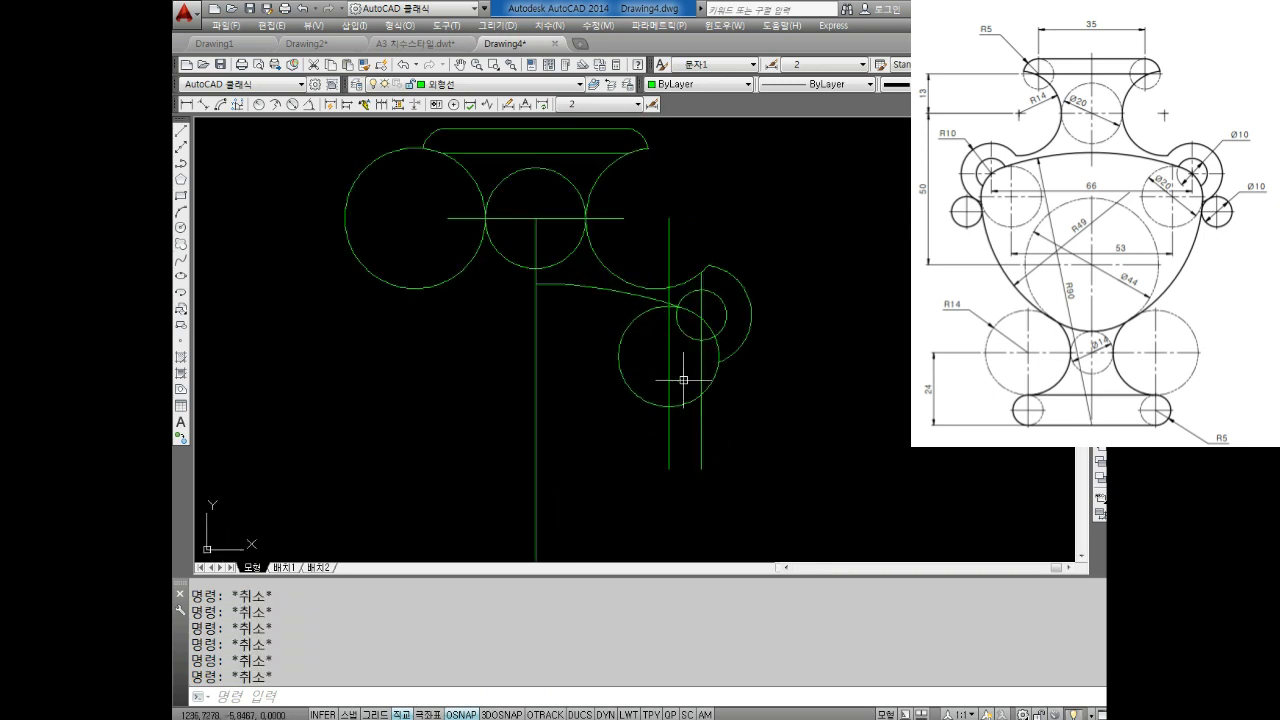
type("y")
key("Escape")
type("tr")
key("Return")
left_click_drag(654, 326, 697, 320)
key("Return")
left_click(676, 295)
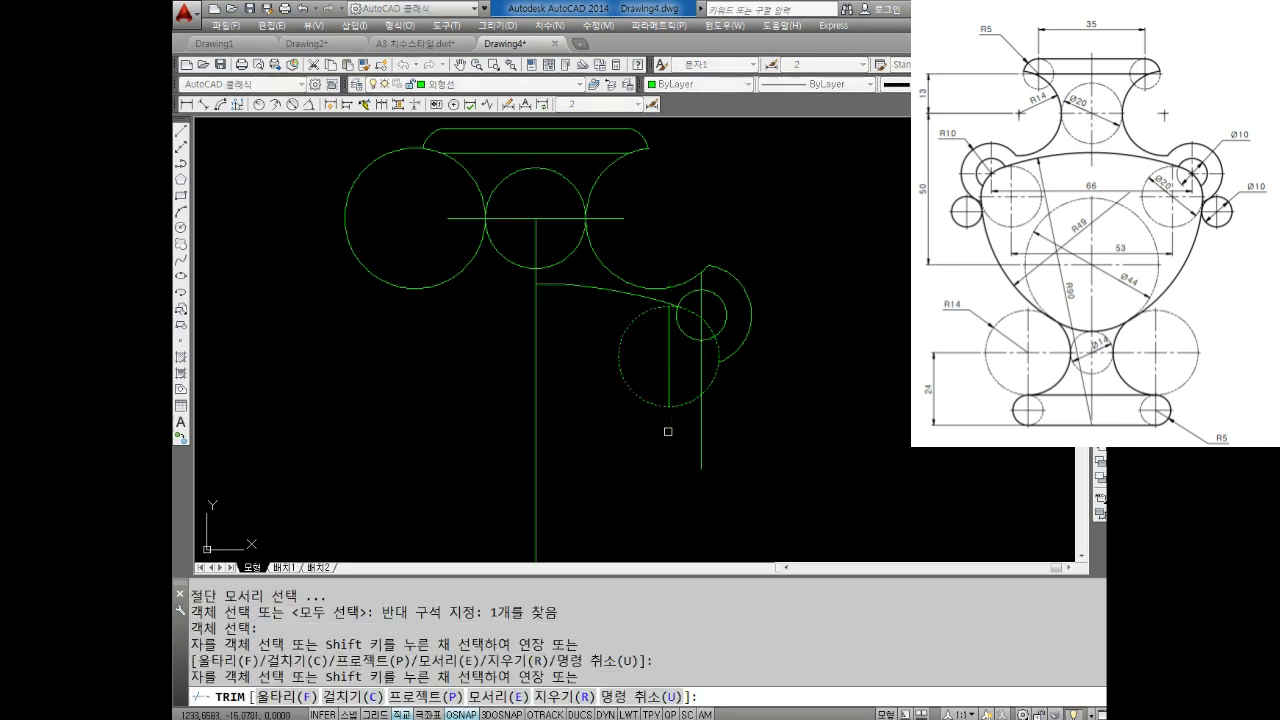
key("Escape")
key("Escape")
Start a line on the lower circle, cancel it, and recentre the view on the circles.
type("l")
key("Return")
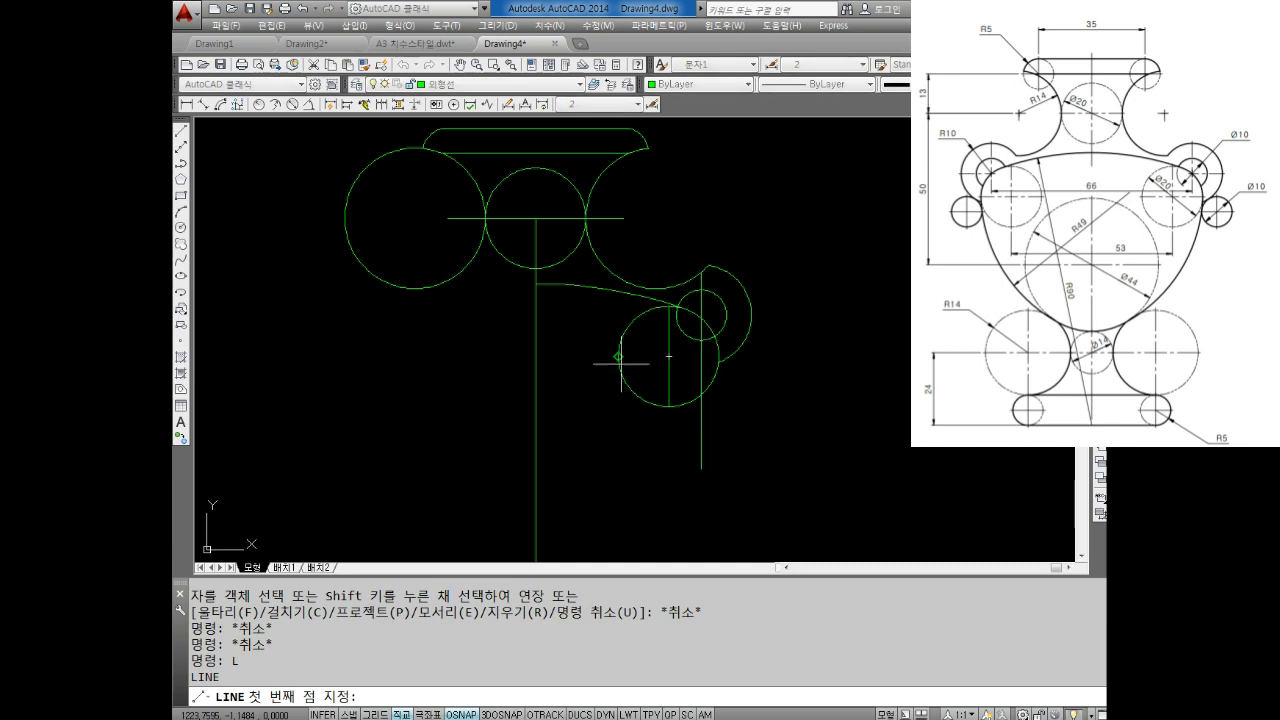
left_click(620, 358)
key("Escape")
middle_click_drag(735, 378, 723, 400)
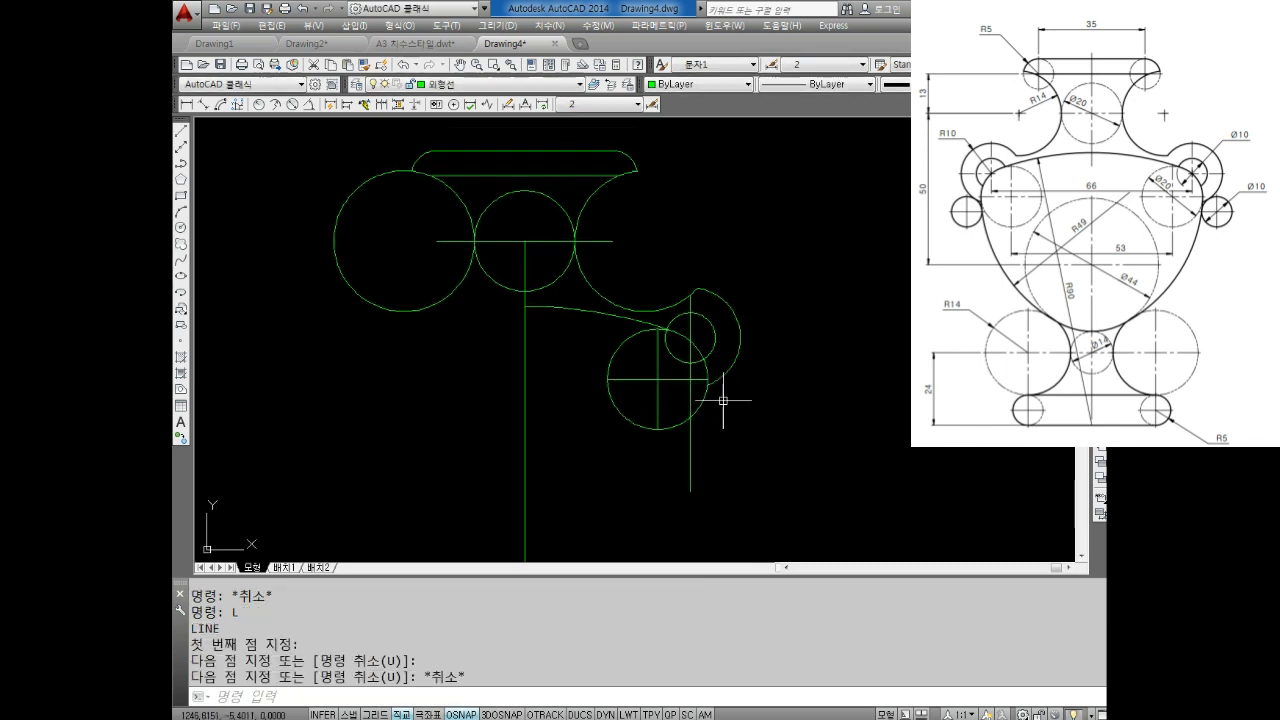
key("Escape")
key("Escape")
key("Escape")
Trim off the vertical line's excess against the small circle.
type("tr")
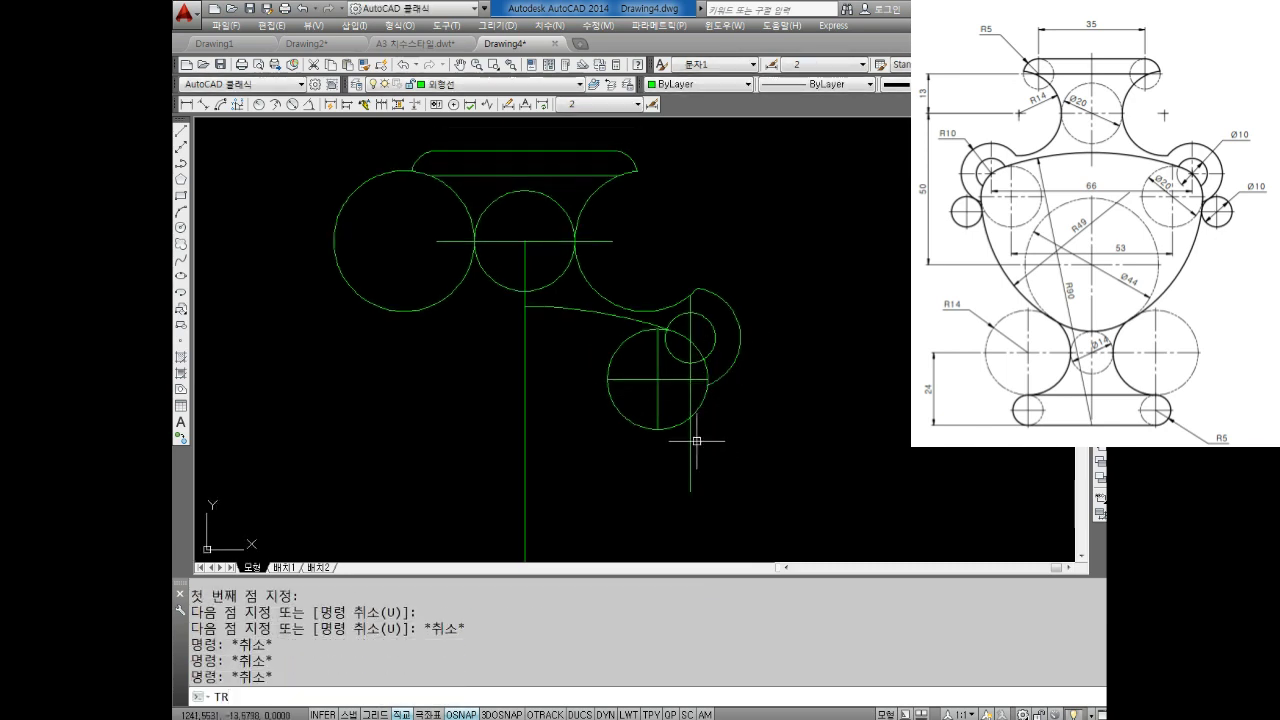
key("Return")
left_click(712, 350)
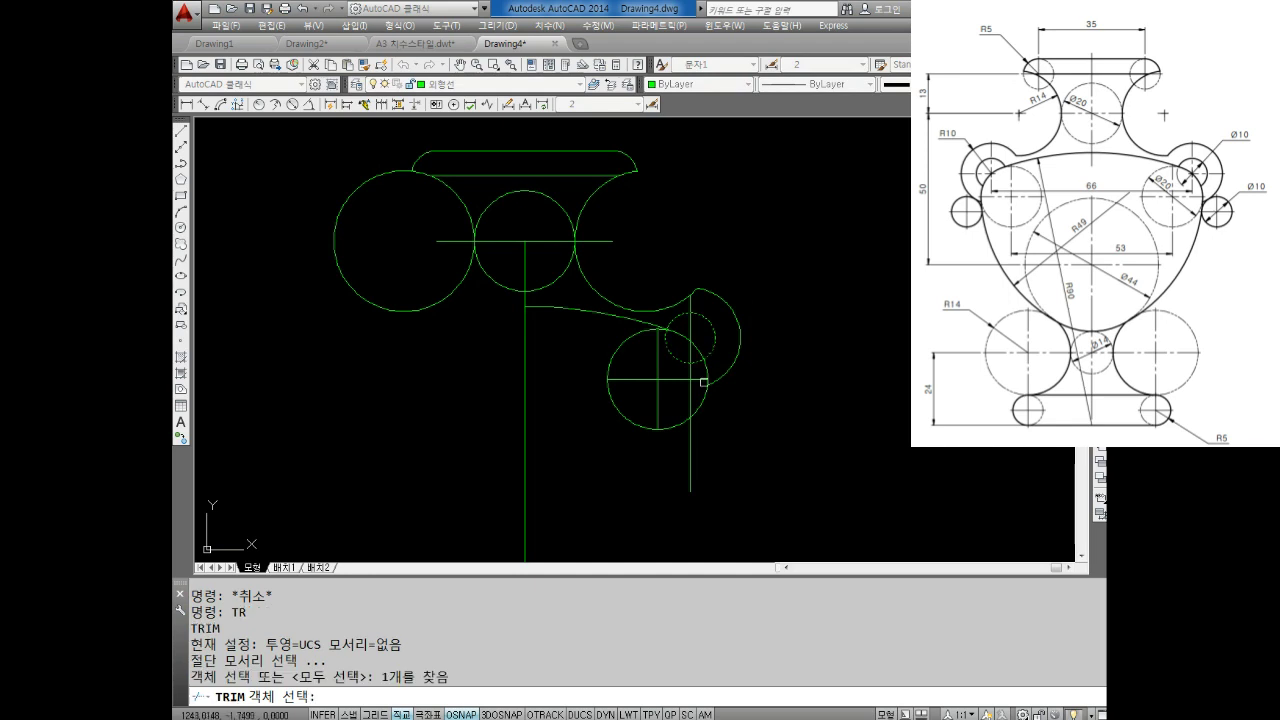
key("Return")
left_click(690, 470)
scroll(700, 308, "up", 2)
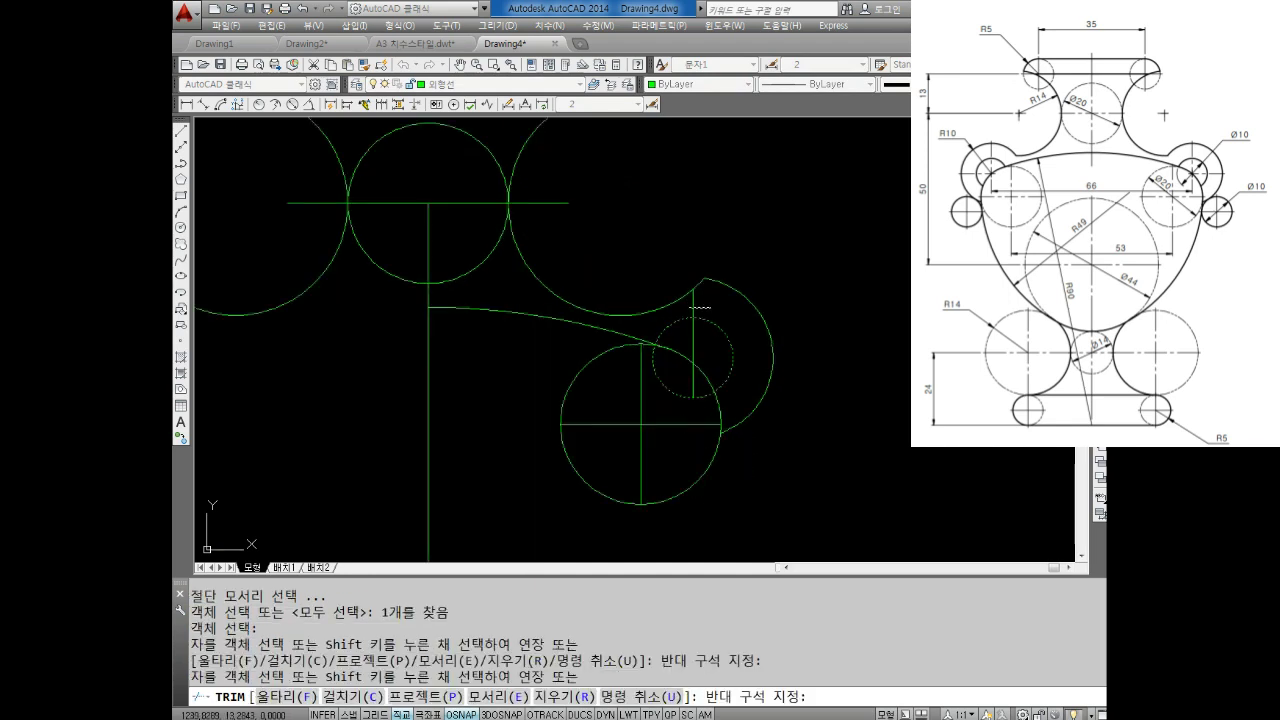
left_click(700, 308)
key("Escape")
key("Escape")
Abandon another line, then select the centre lines of the small circle and the big circle.
type("l")
key("Return")
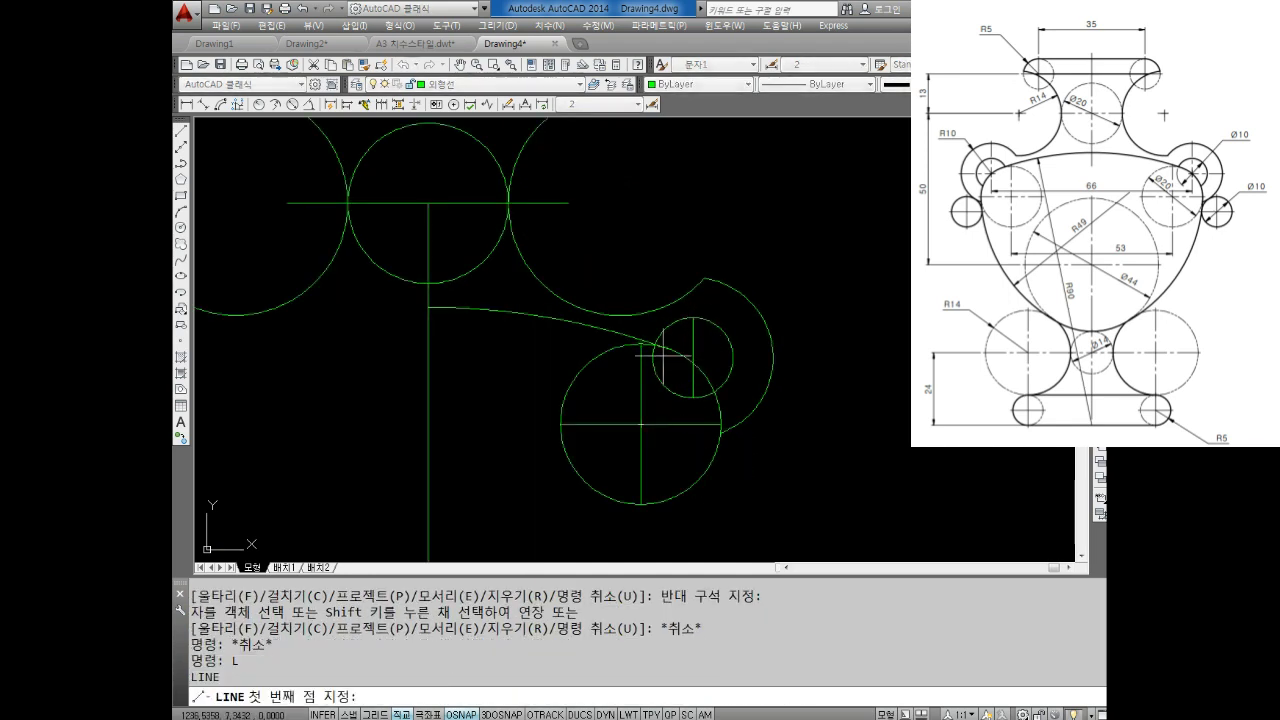
left_click(692, 357)
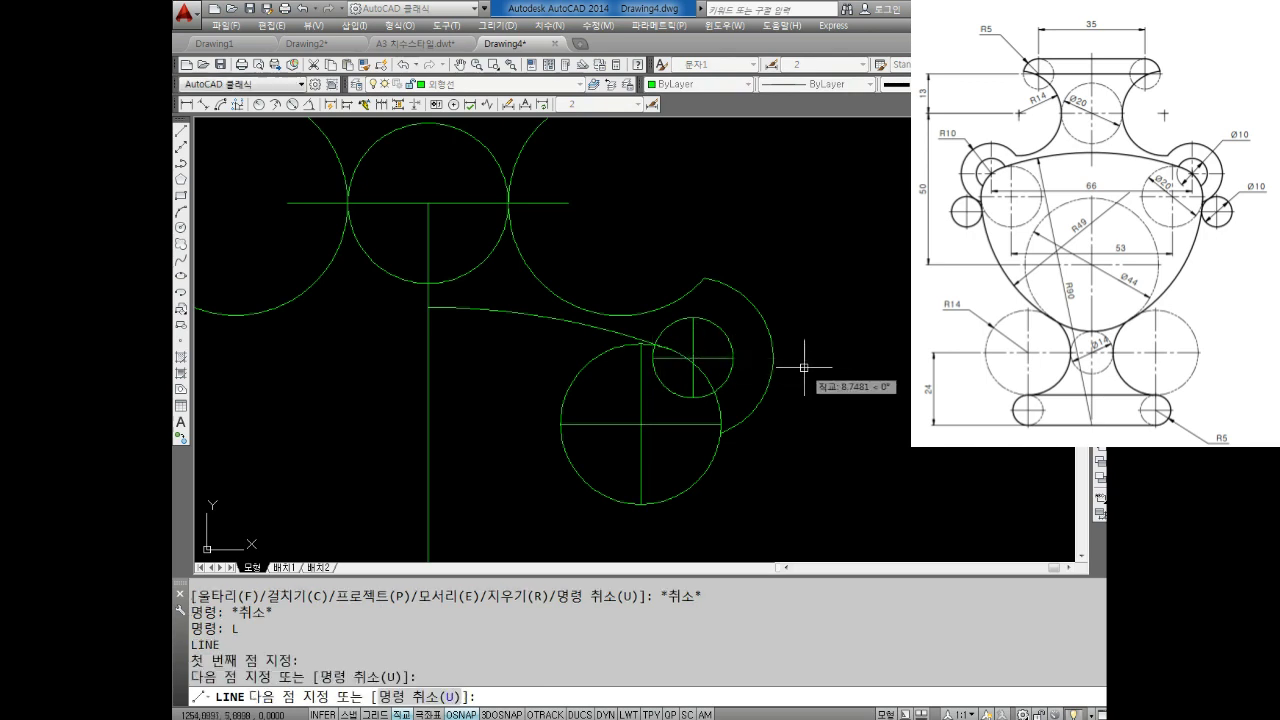
key("Escape")
scroll(740, 350, "up", 2)
scroll(715, 370, "up", 2)
left_click(690, 306)
left_click(653, 374)
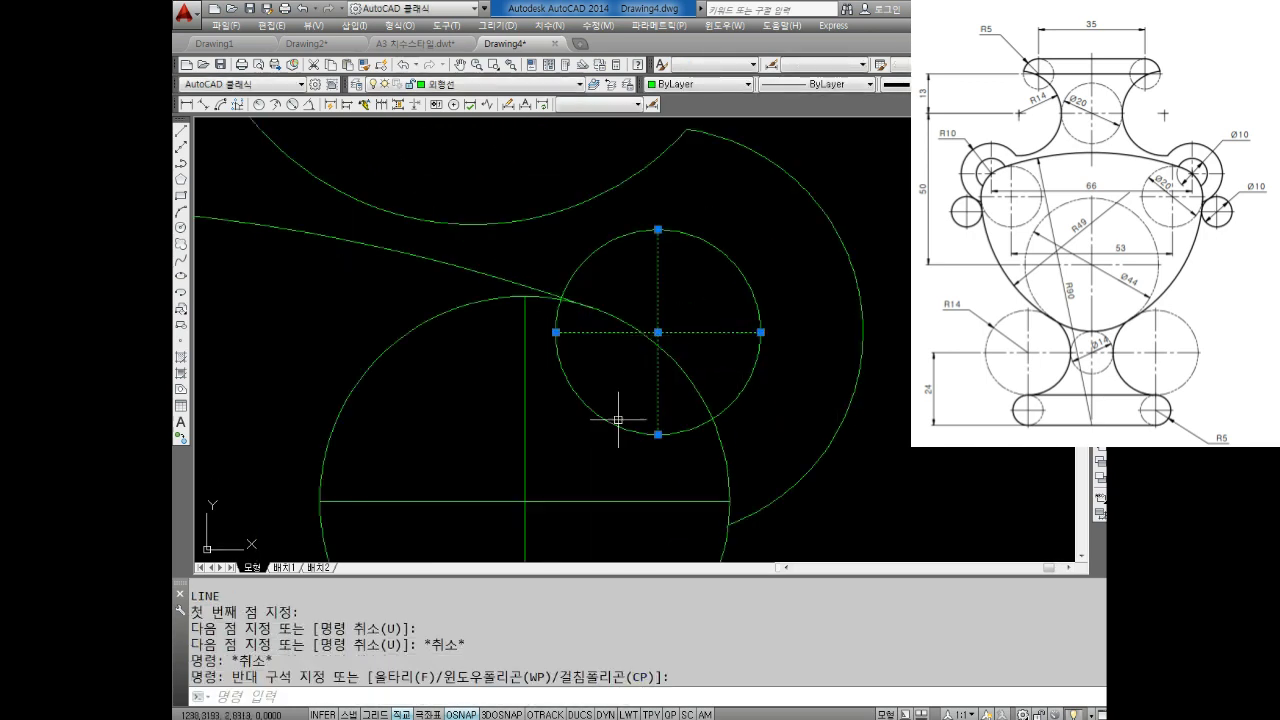
middle_click_drag(653, 374, 679, 315)
left_click(608, 380)
left_click(530, 455)
Move the selected centre lines to the 중심선 layer.
left_click(540, 84)
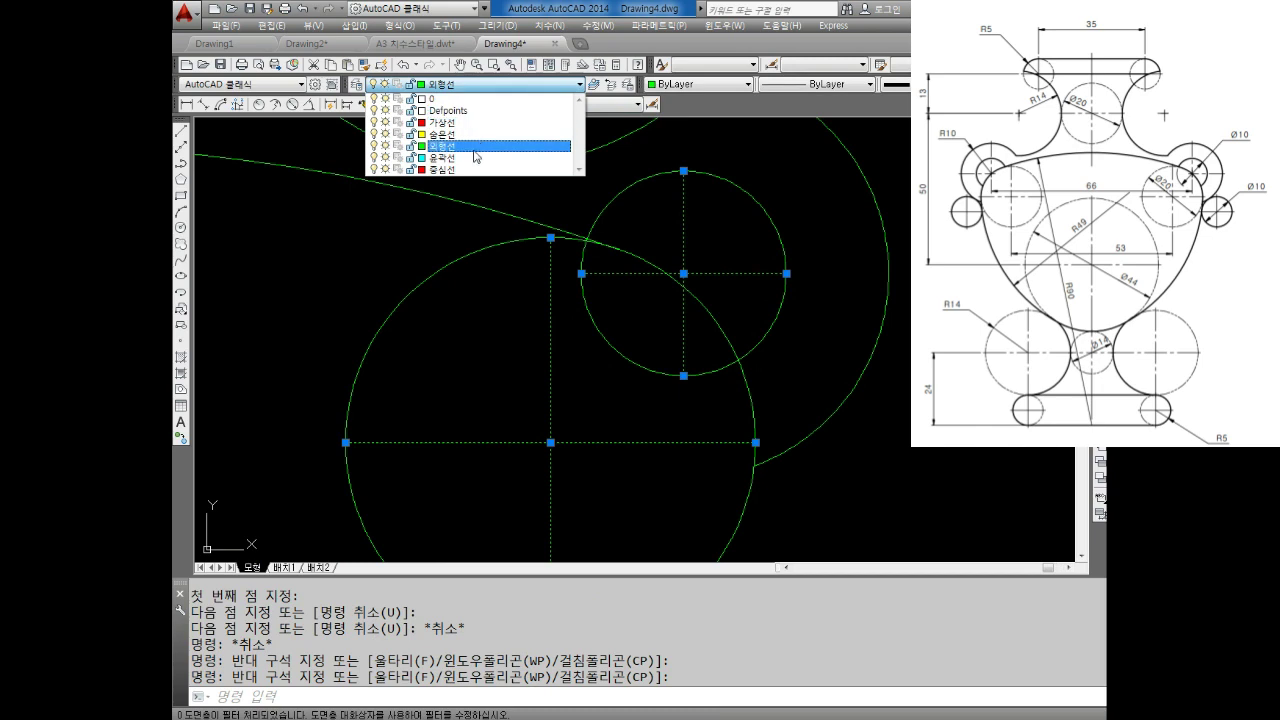
left_click(440, 169)
key("Escape")
key("Escape")
Cancel a stray lengthen command and apply a linetype scale of 0.3.
type("L")
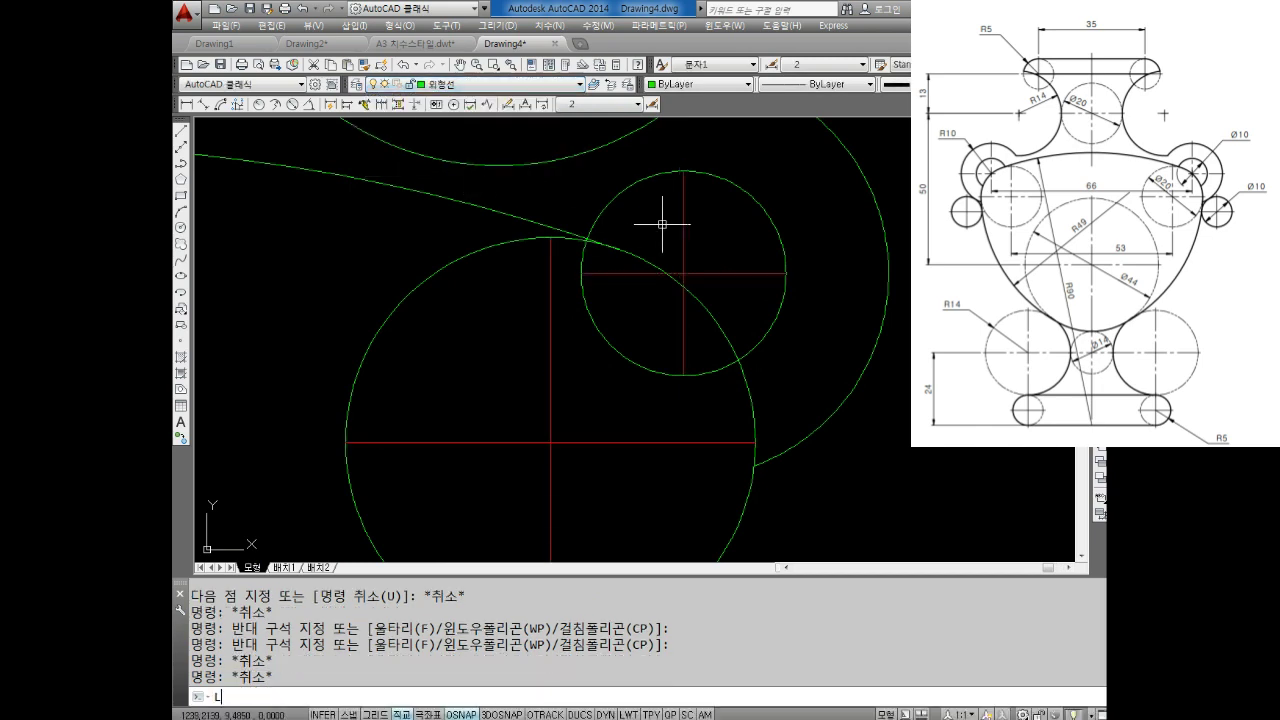
type("EN")
key("Return")
type("DE")
key("Return")
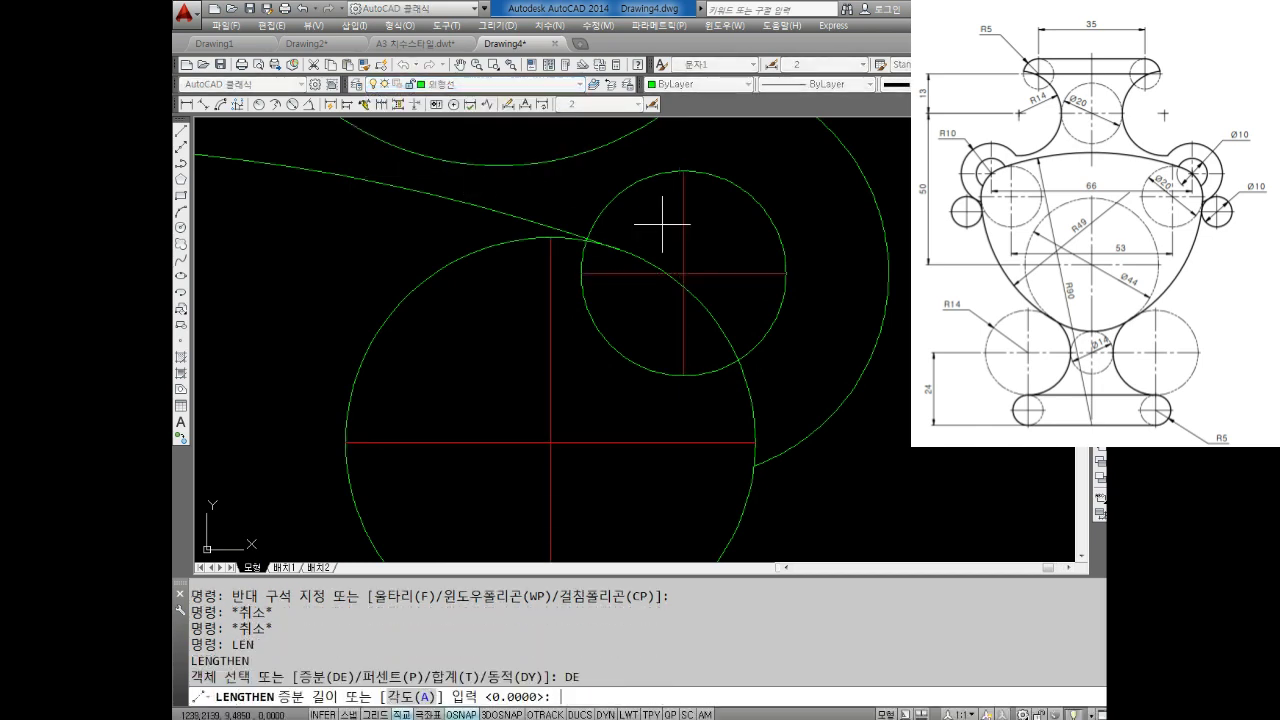
key("Escape")
type("S")
key("Return")
type("0.3")
key("Return")
key("Escape")
key("Escape")
key("Escape")
Reduce the linetype scale to 0.1 with LTS so the centre lines show dashed.
type("LTS")
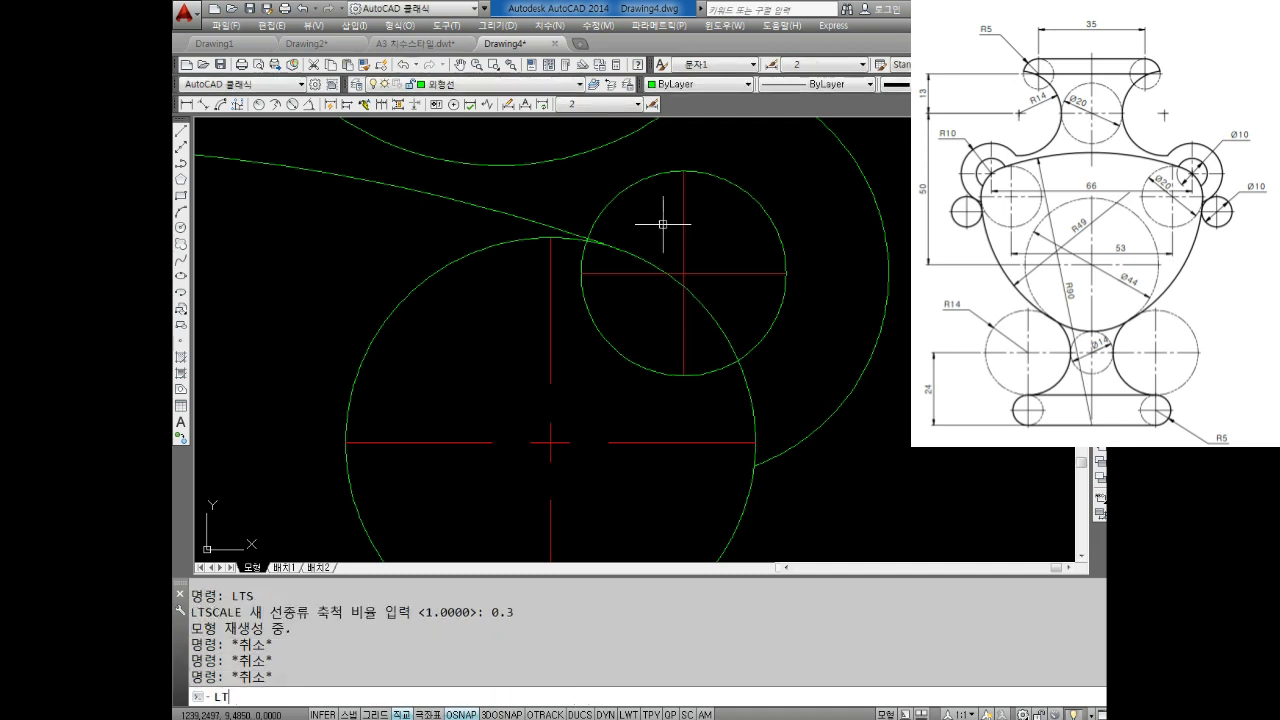
key("Return")
type("0.1")
key("Return")
key("Escape")
key("Escape")
scroll(663, 224, "down", 5)
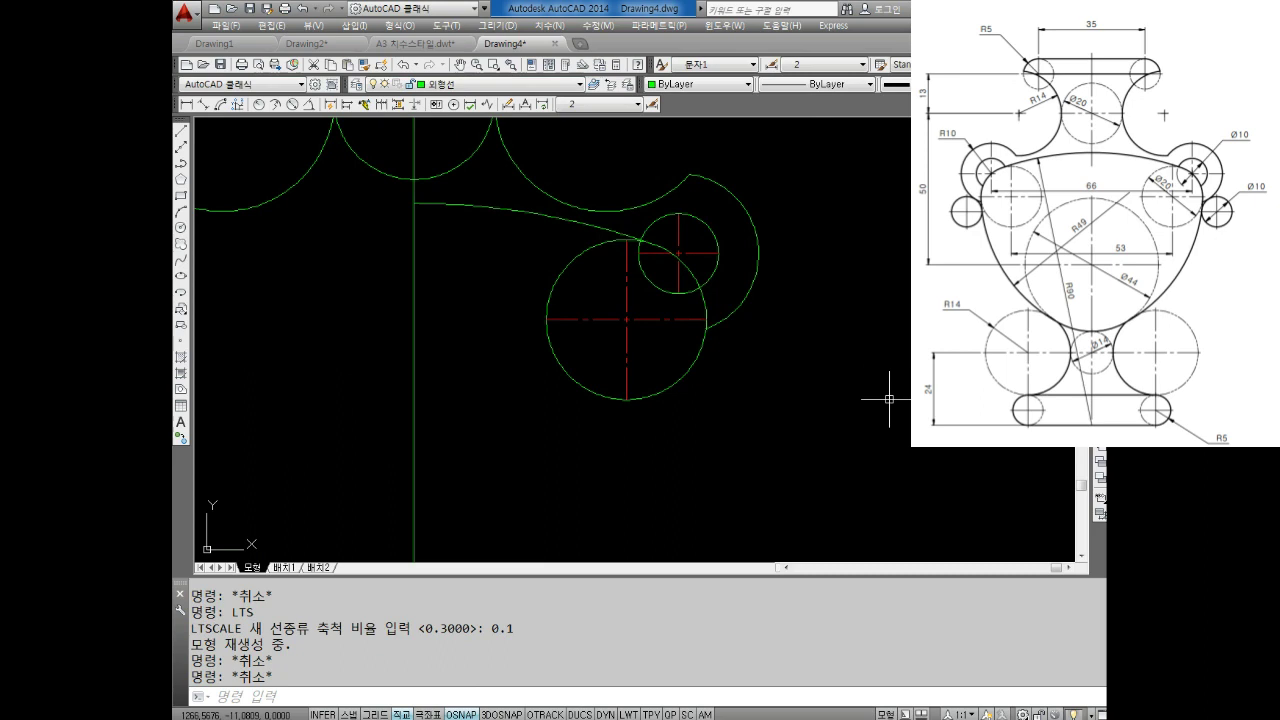
Lengthen all four ends of the big circle's centre lines by 3 with LEN.
middle_click_drag(702, 303, 697, 366)
key("Escape")
key("Escape")
type("LEN")
key("Return")
type("DE")
key("Return")
type("3")
key("Return")
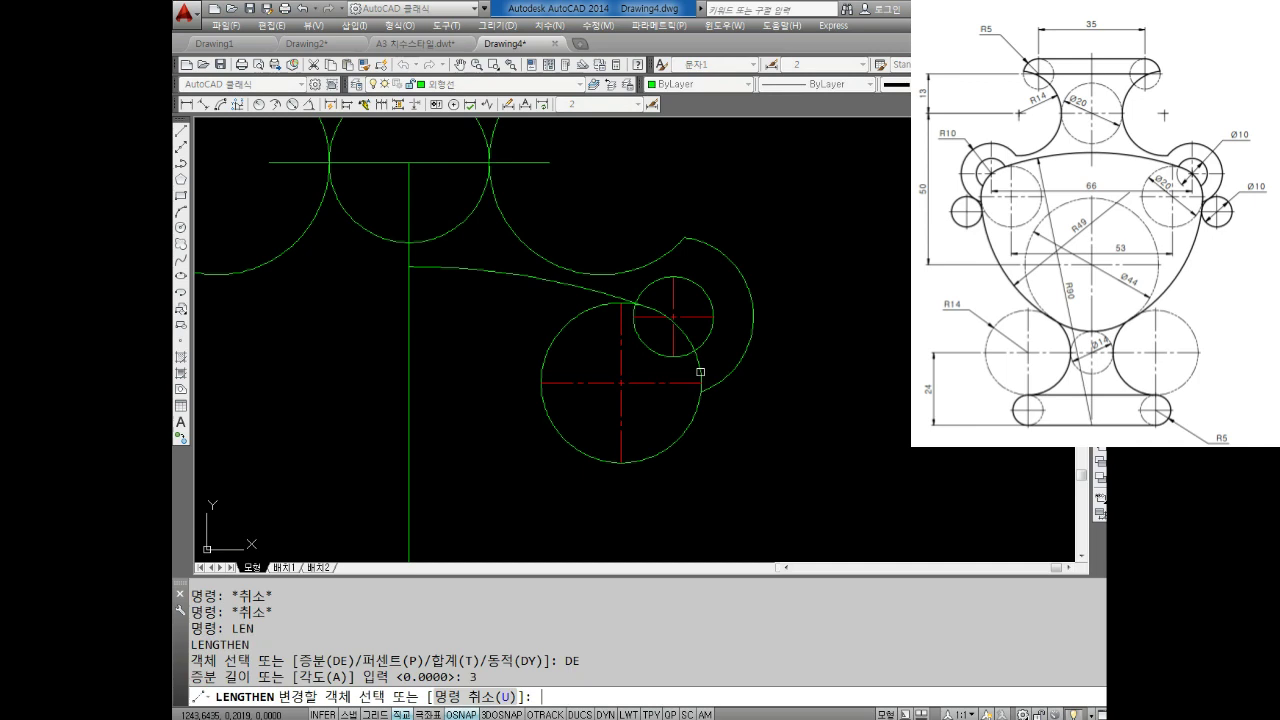
left_click(622, 340)
left_click(582, 381)
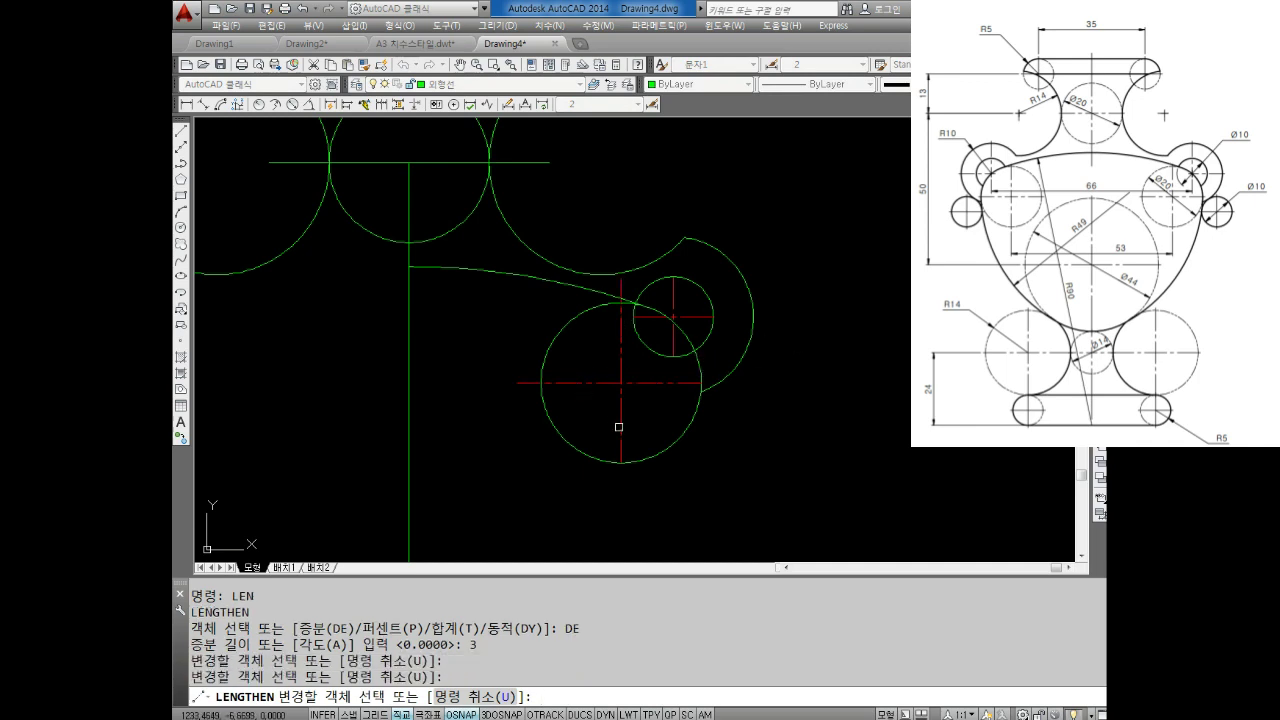
left_click(626, 430)
left_click(671, 384)
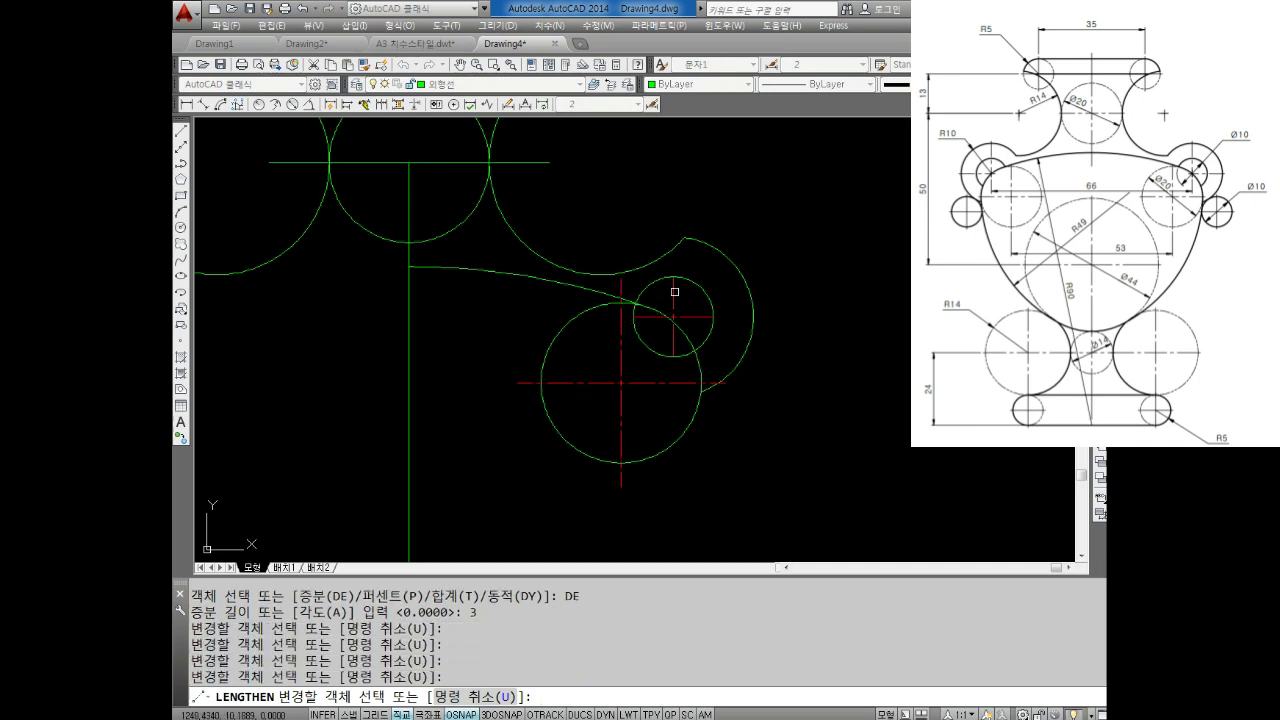
Lengthen the small circle's vertical and horizontal centre lines by 3.
left_click(675, 291)
left_click(648, 316)
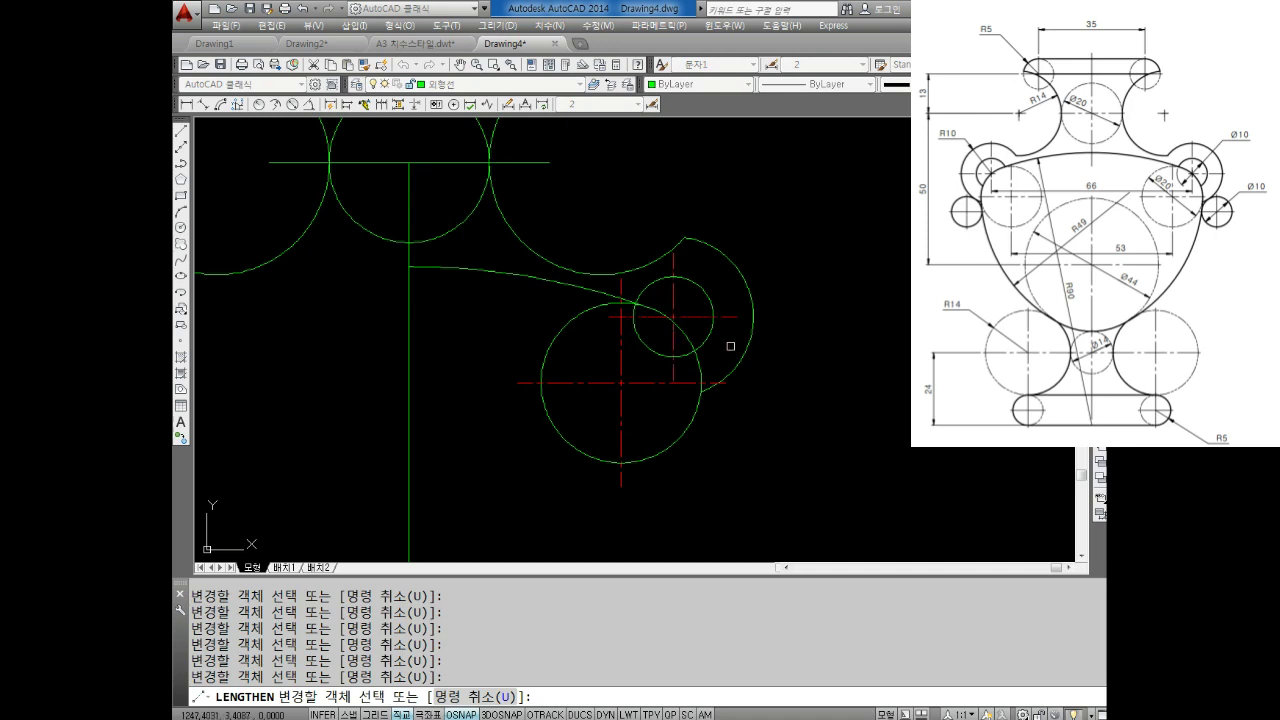
middle_click_drag(710, 302, 722, 344)
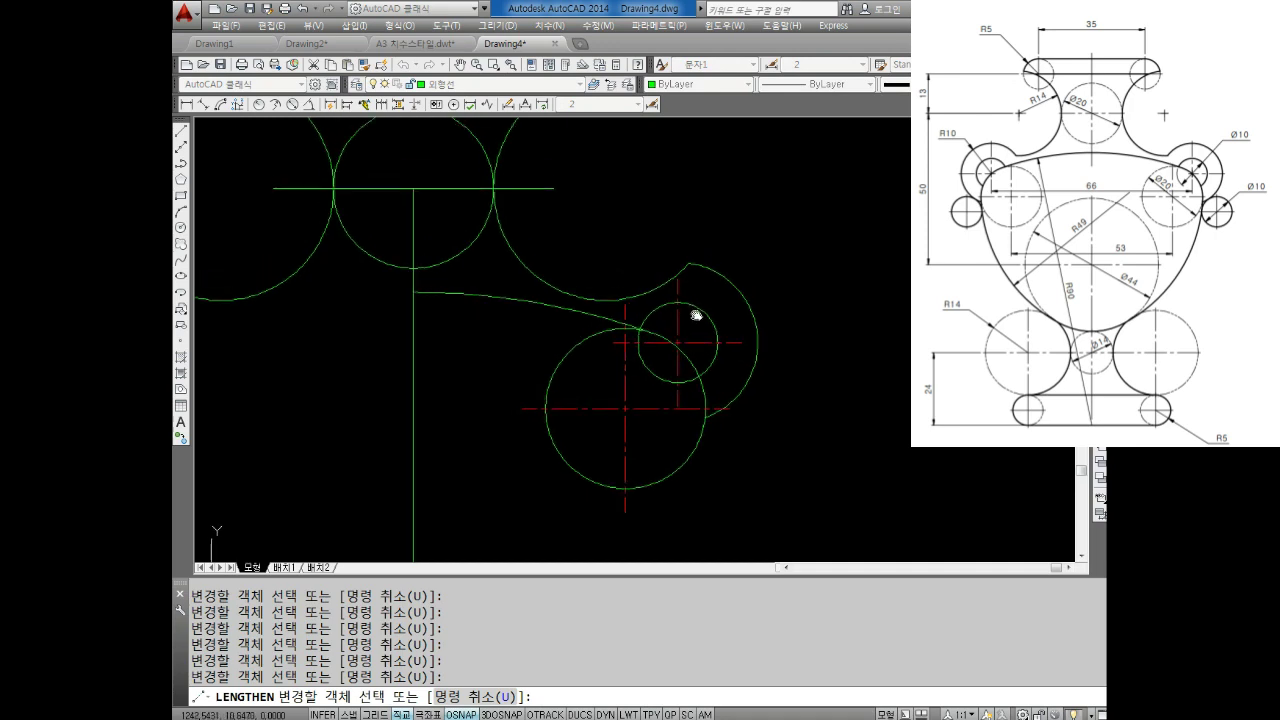
key("Escape")
Extend both ends of the outer arc by 10.
type("LEN")
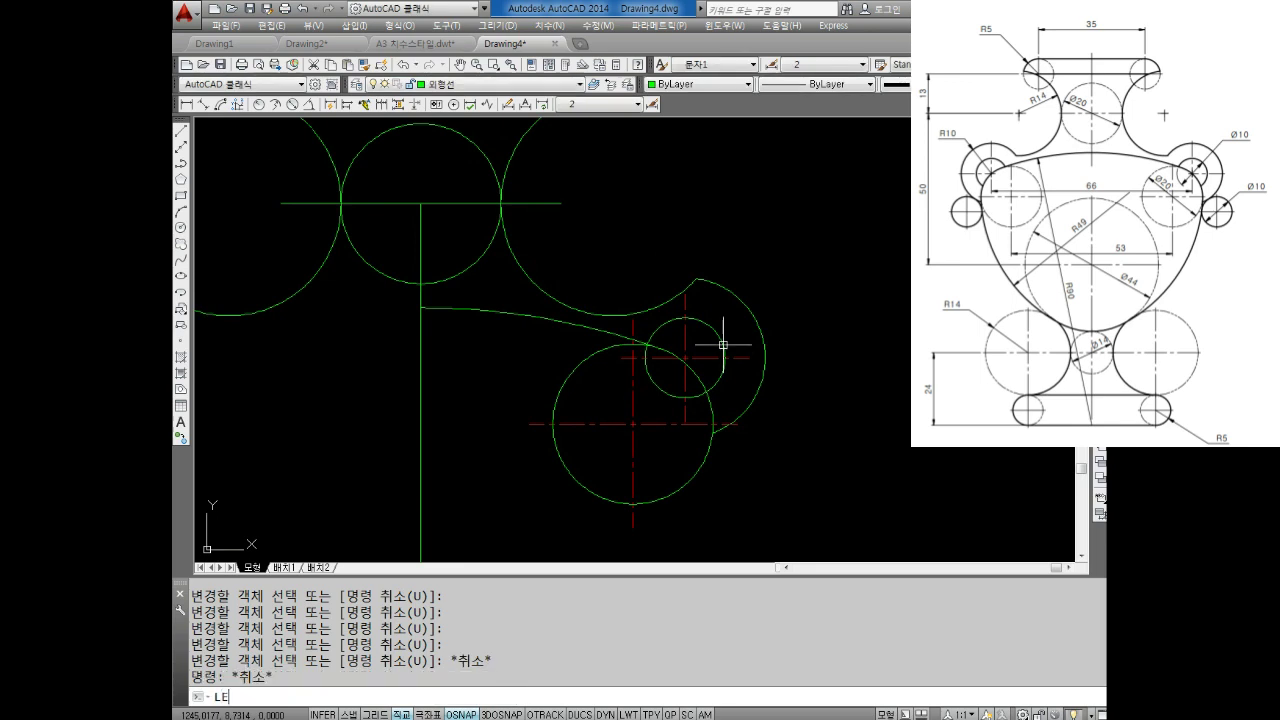
key("Return")
type("DE")
key("Return")
type("10")
key("Return")
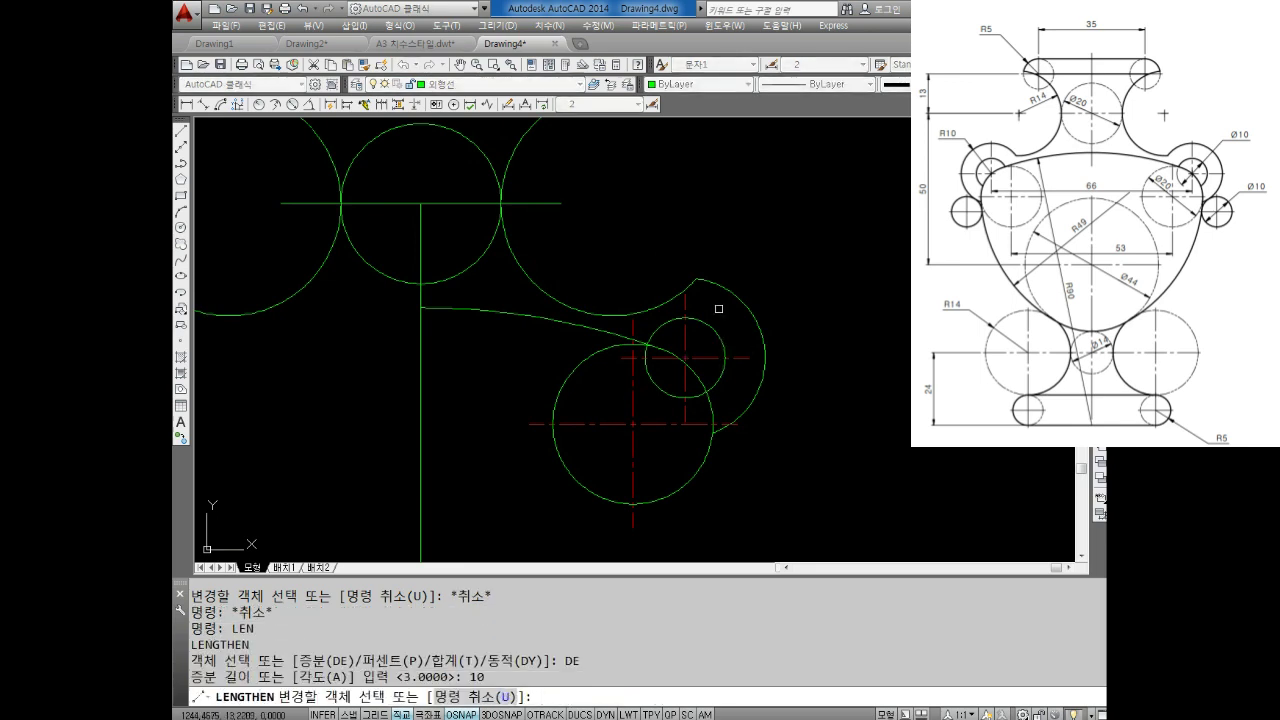
left_click(716, 285)
left_click(636, 289)
key("Escape")
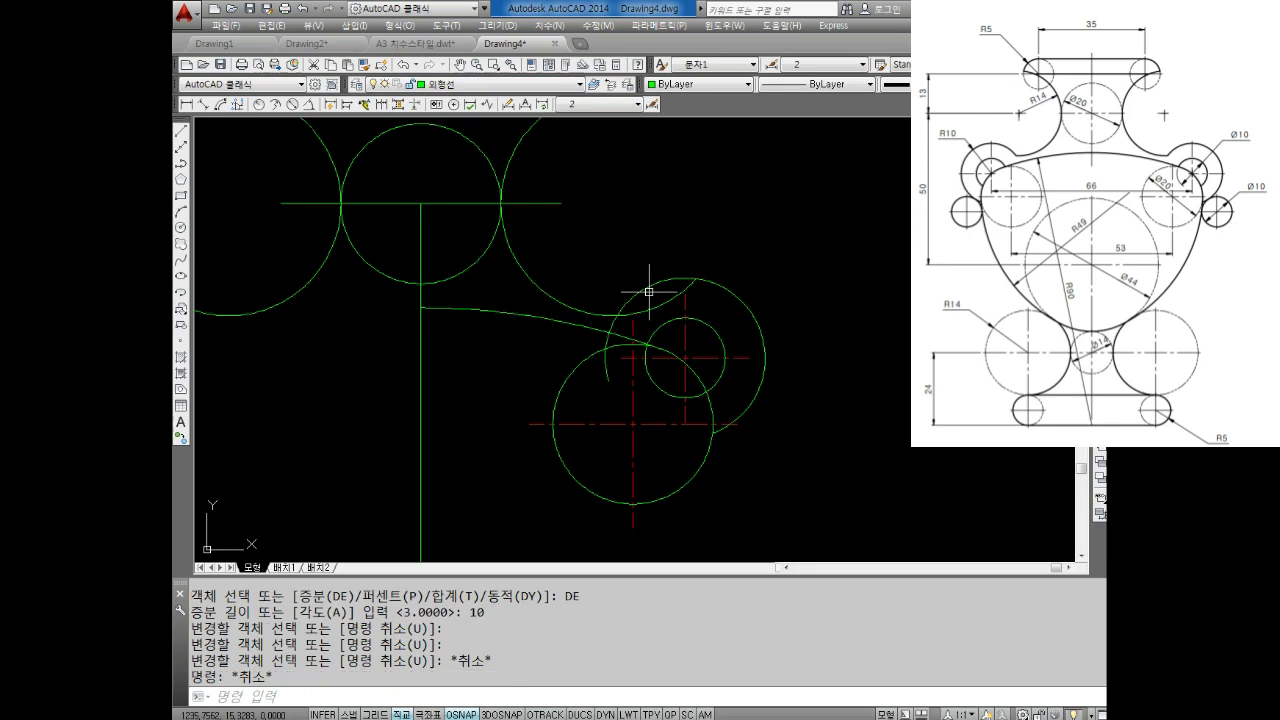
key("Escape")
Trim the outer arc's excess tail pieces below the circles.
type("TR")
key("Return")
key("Return")
left_click(613, 337)
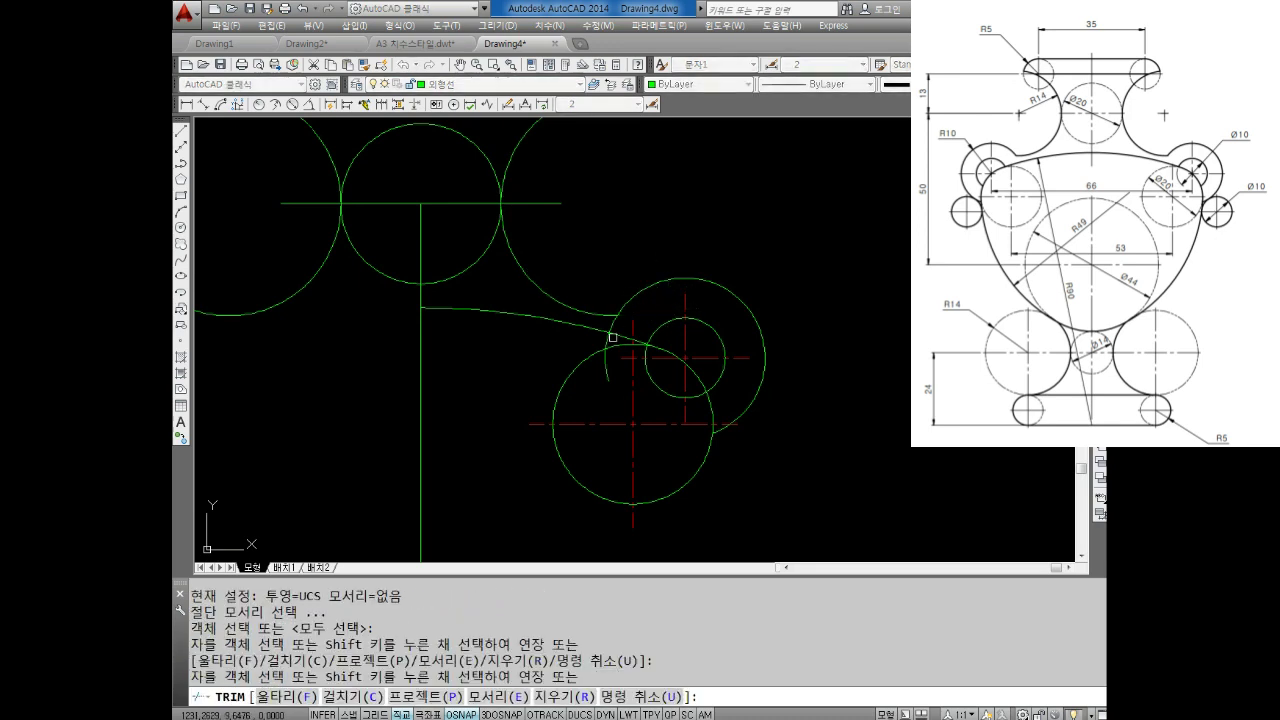
left_click(606, 365)
left_click(607, 340)
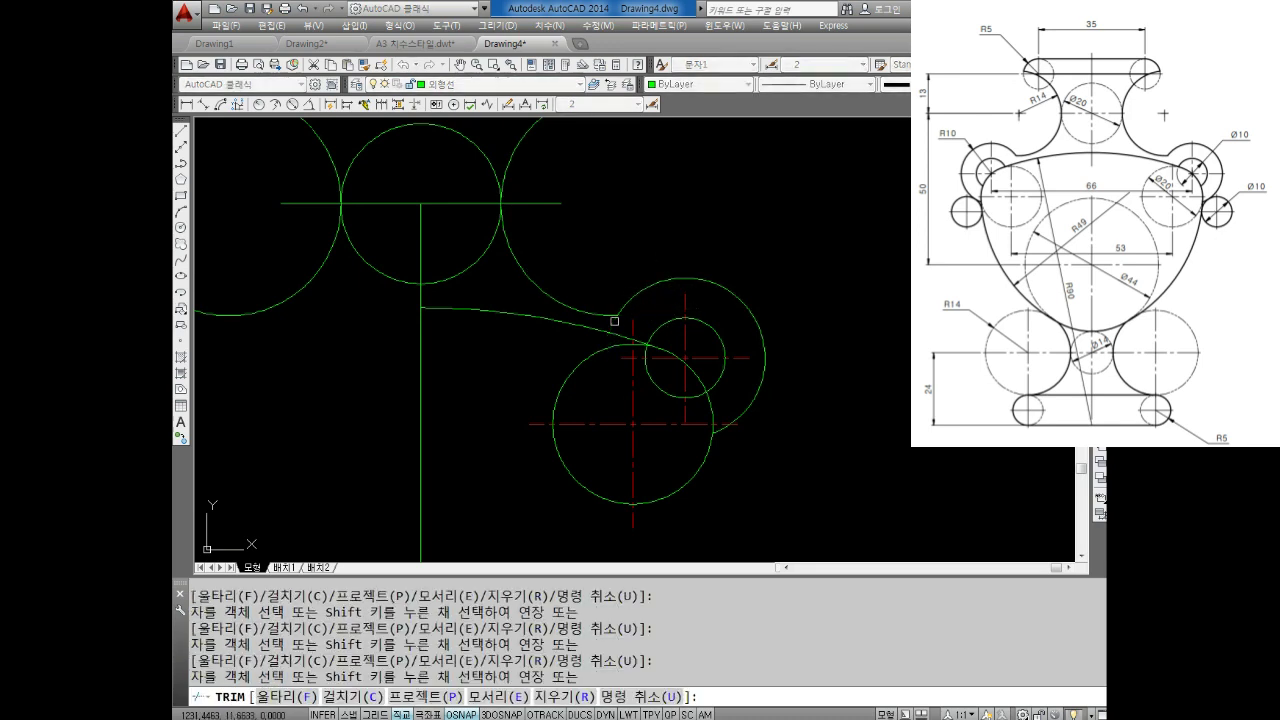
scroll(684, 330, "down", 1)
scroll(705, 350, "down", 1)
scroll(720, 362, "down", 1)
scroll(705, 372, "up", 1)
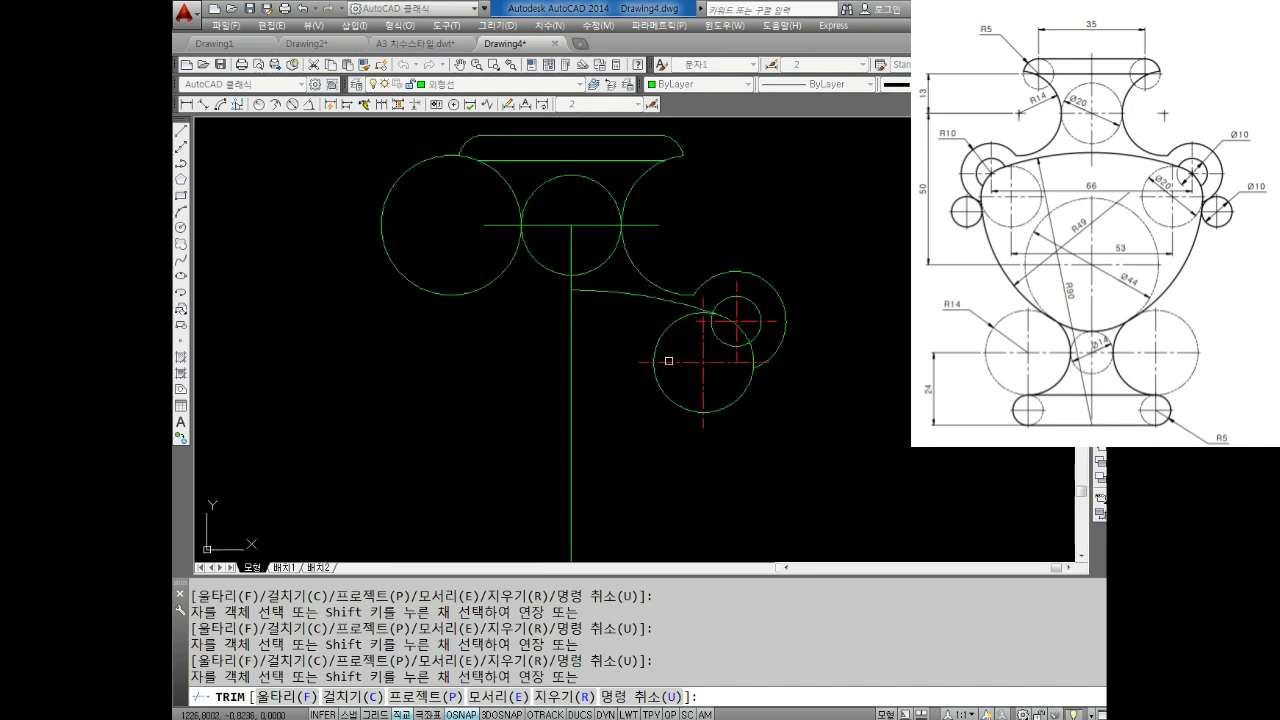
key("Escape")
key("Escape")
Mirror the right-side circles and curve across the vertical axis, keeping the originals.
type("mi")
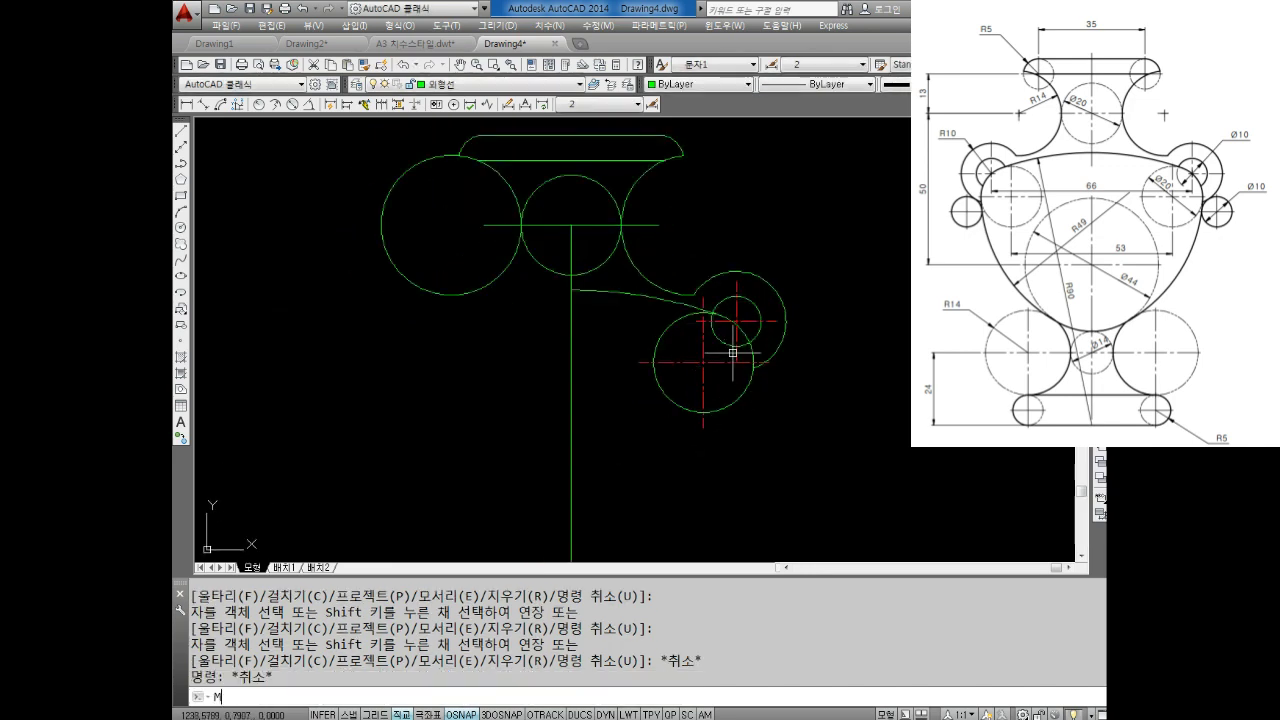
key("Return")
left_click(817, 259)
left_click(736, 369)
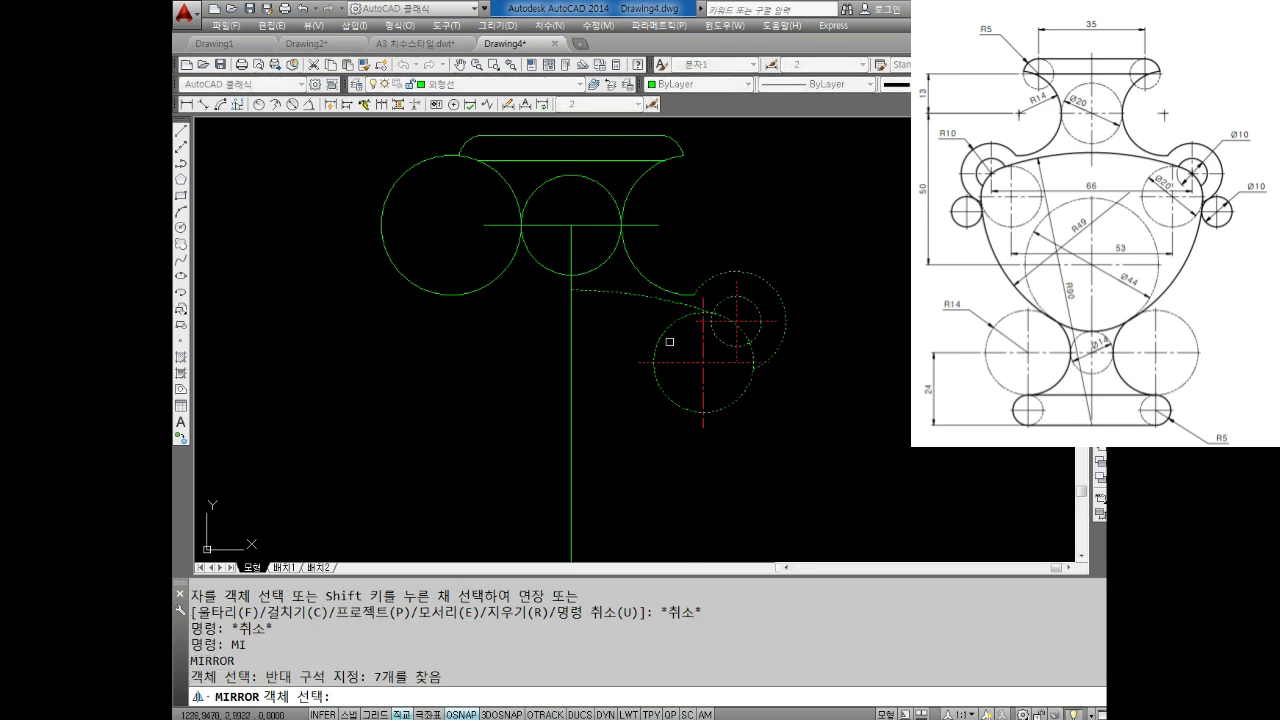
left_click(675, 346)
left_click(663, 400)
key("Return")
left_click(572, 290)
left_click(572, 430)
key("Return")
middle_click_drag(479, 296, 531, 312)
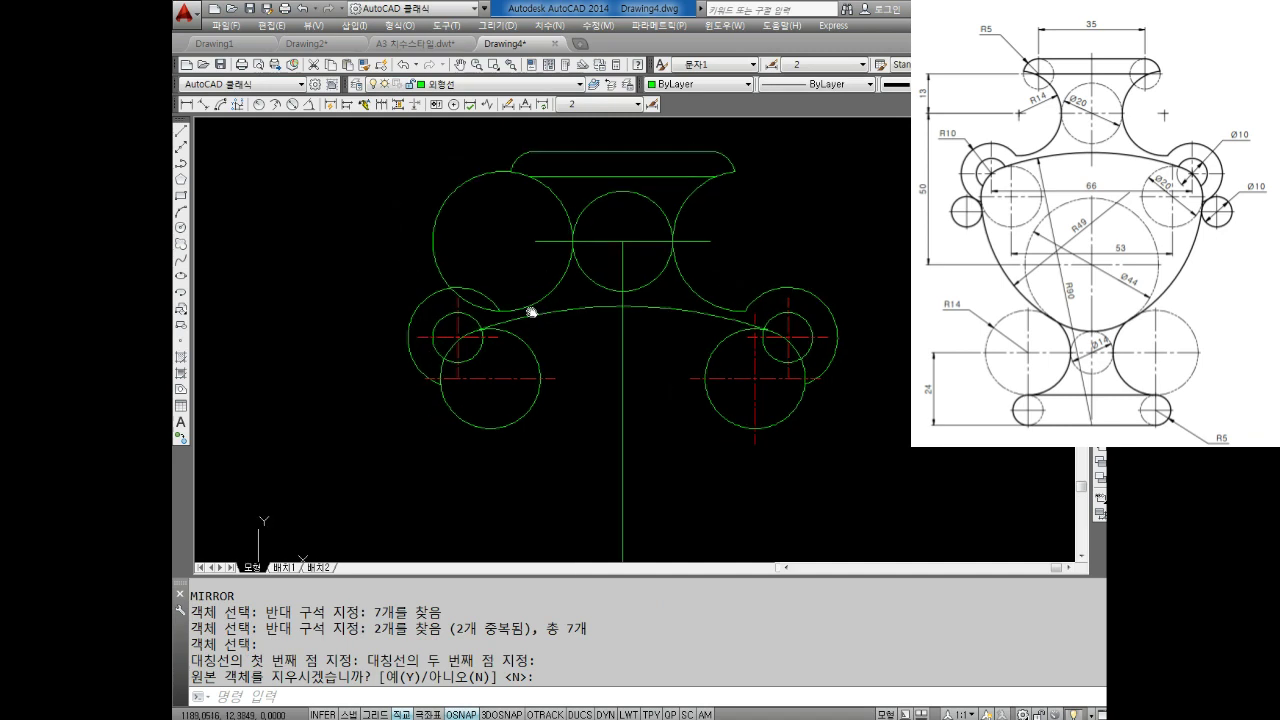
Trim the excess arcs of the large upper-left circle and select the vertical line's upper segment.
key("Escape")
key("Escape")
type("tr")
key("Return")
key("Return")
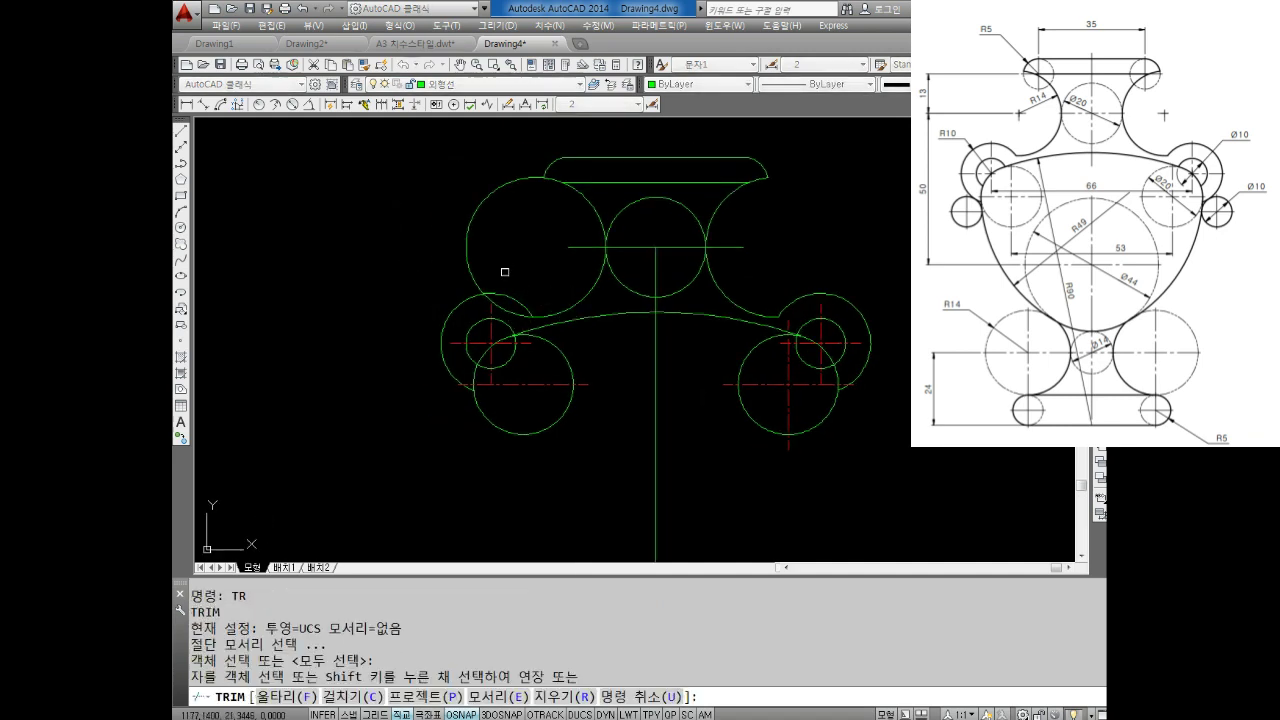
left_click(514, 195)
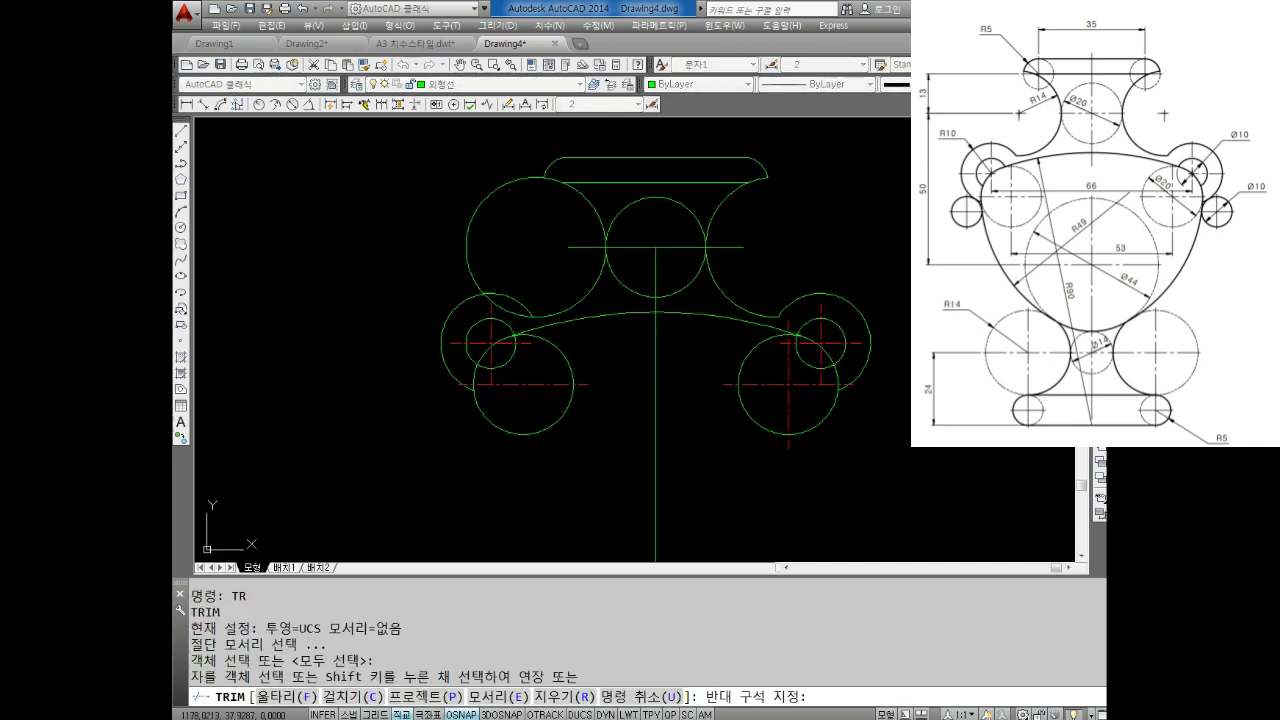
left_click(486, 174)
scroll(521, 267, "up", 2)
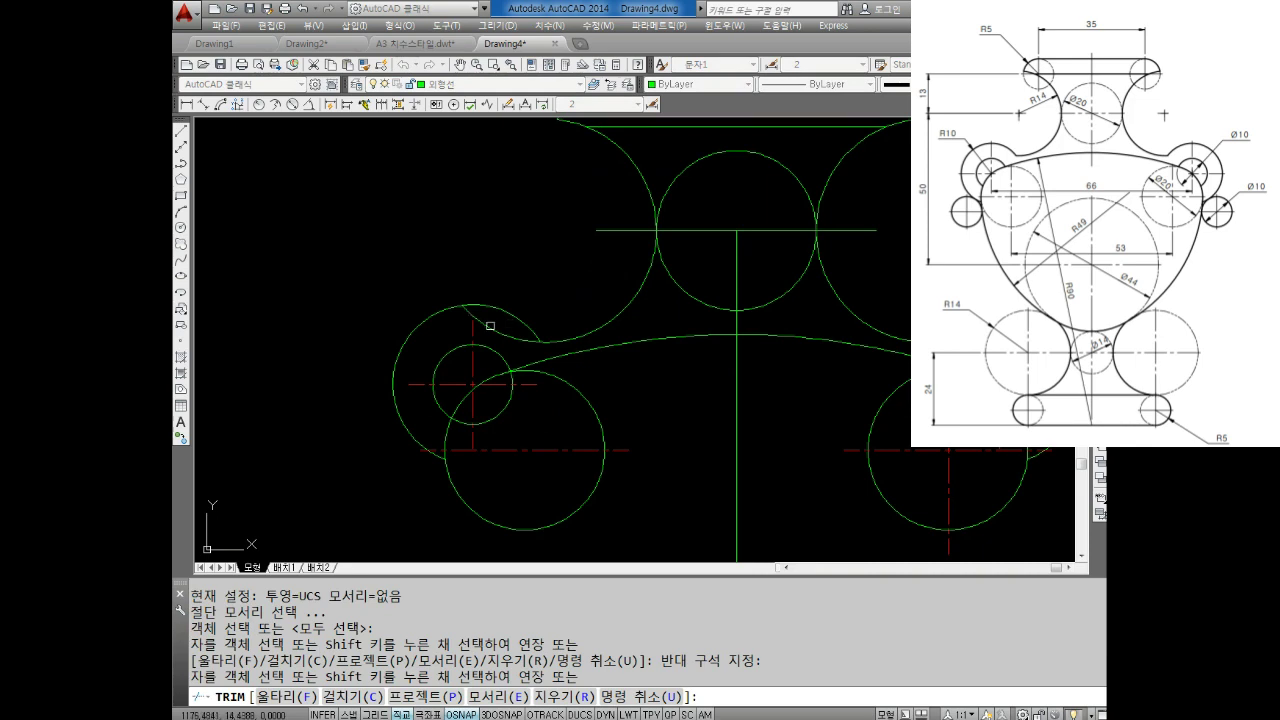
left_click(491, 325)
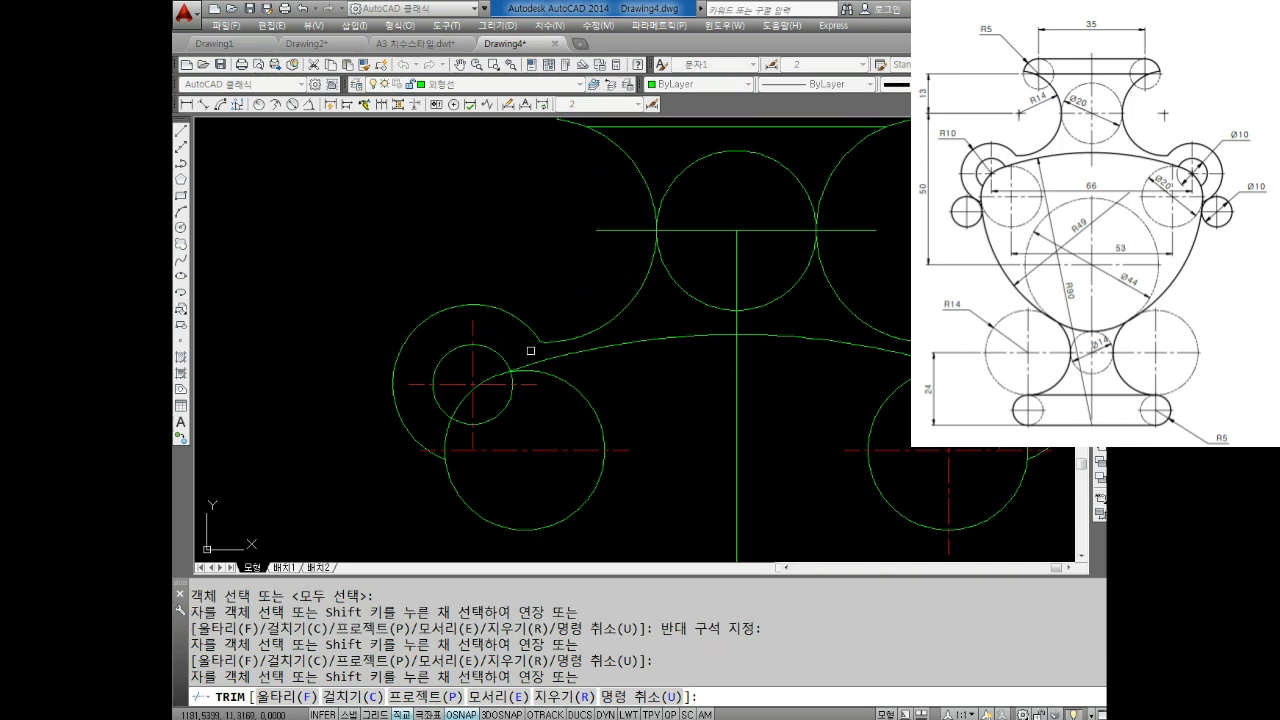
scroll(531, 350, "down", 2)
scroll(627, 359, "down", 2)
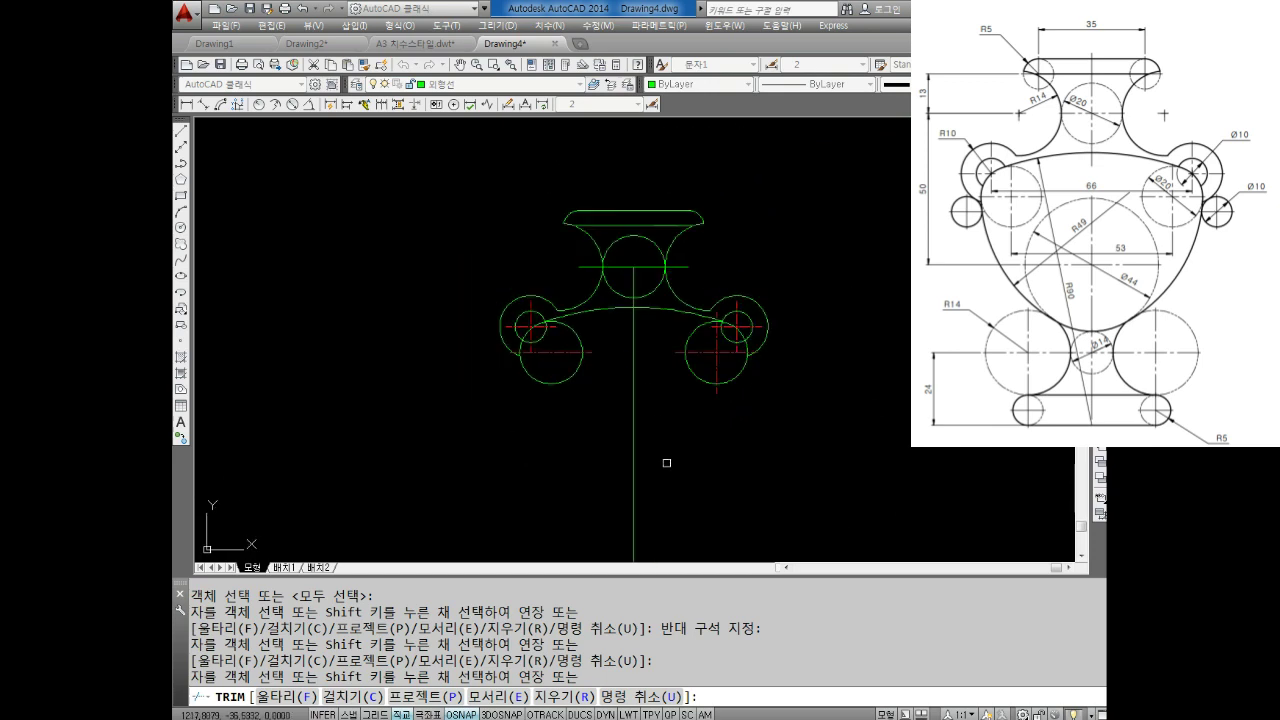
key("Escape")
key("Escape")
left_click(628, 350)
left_click(613, 344)
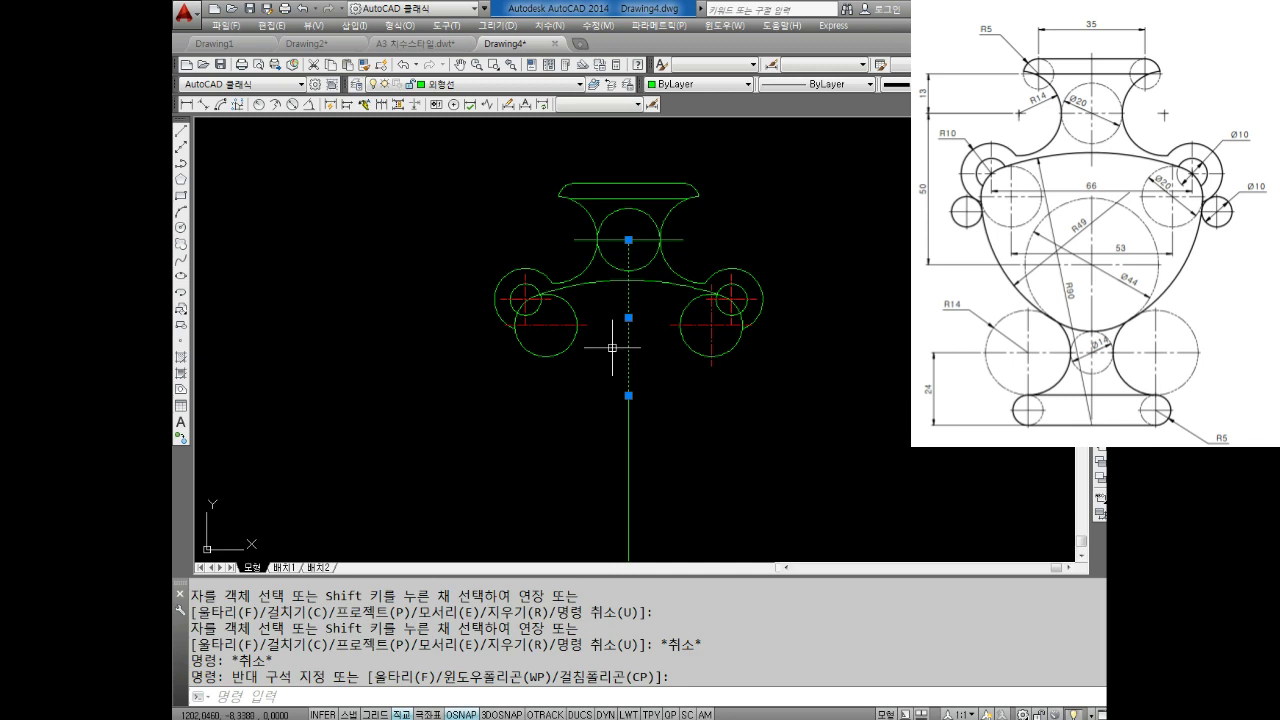
Delete the upper vertical line segment and draw a 44-diameter circle at its top end.
key("Delete")
key("Escape")
key("Escape")
type("c")
key("Return")
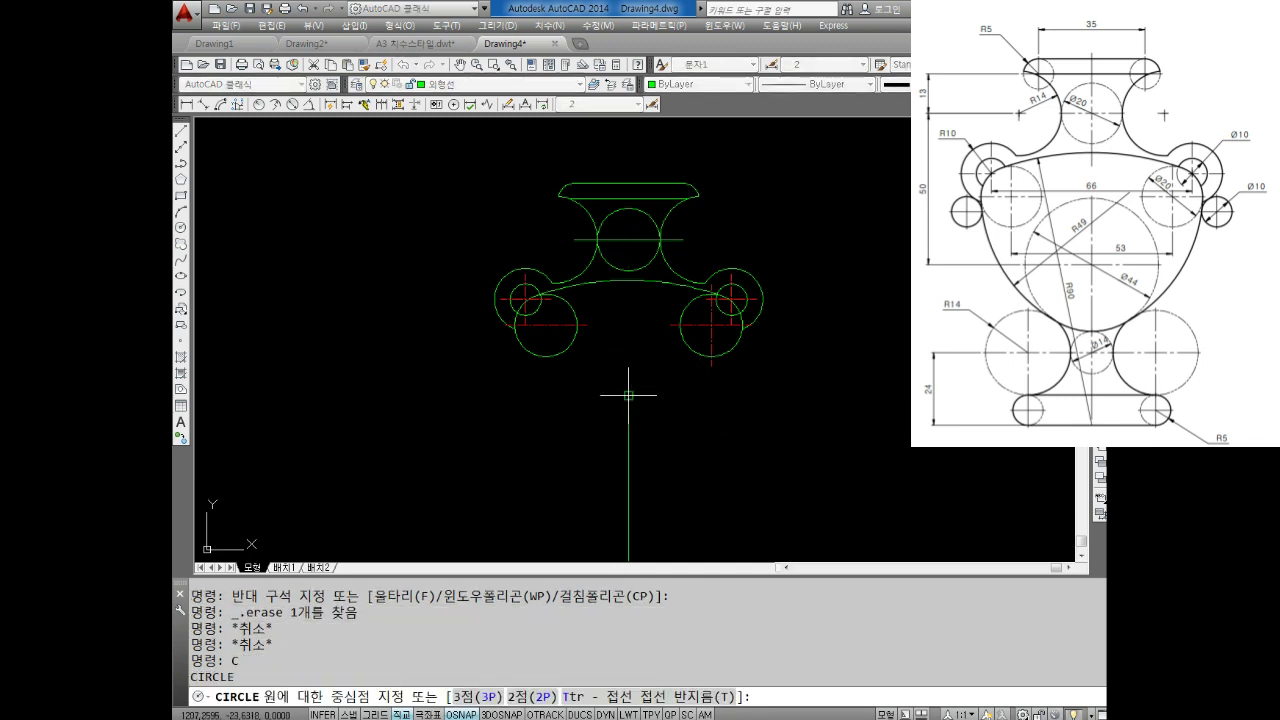
left_click(628, 396)
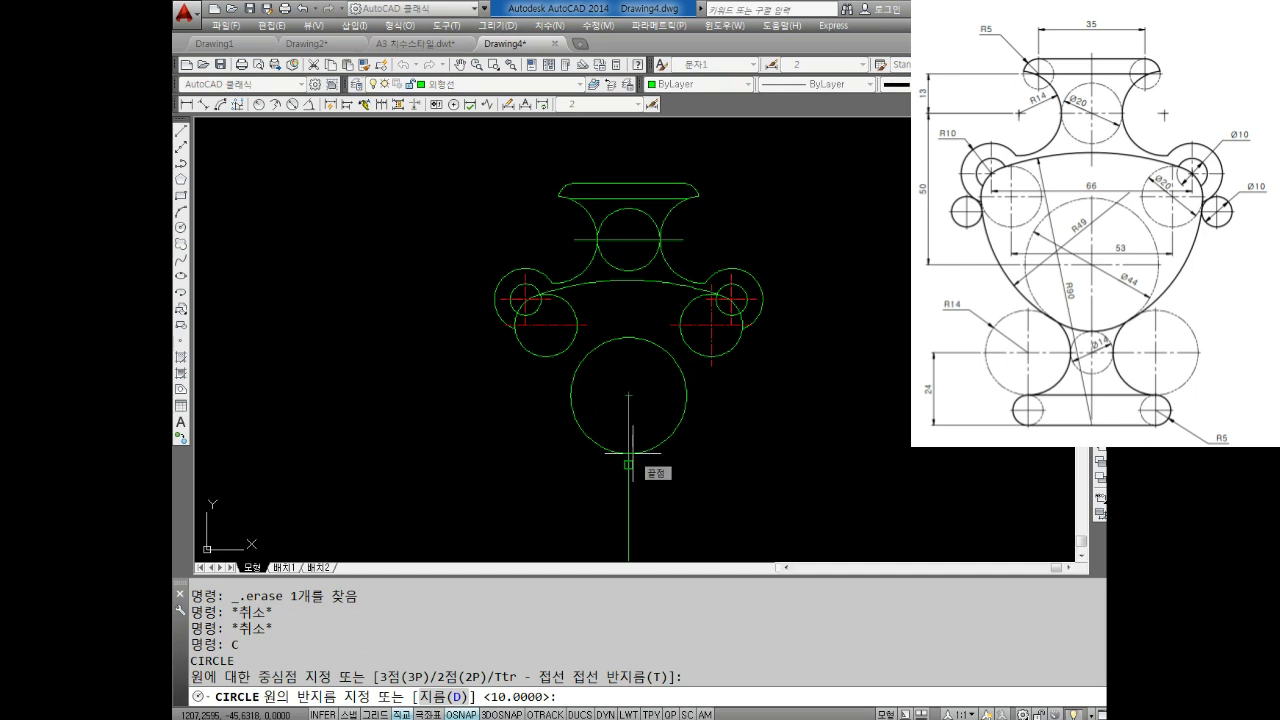
type("d")
key("Return")
type("44")
key("Return")
key("Escape")
key("Escape")
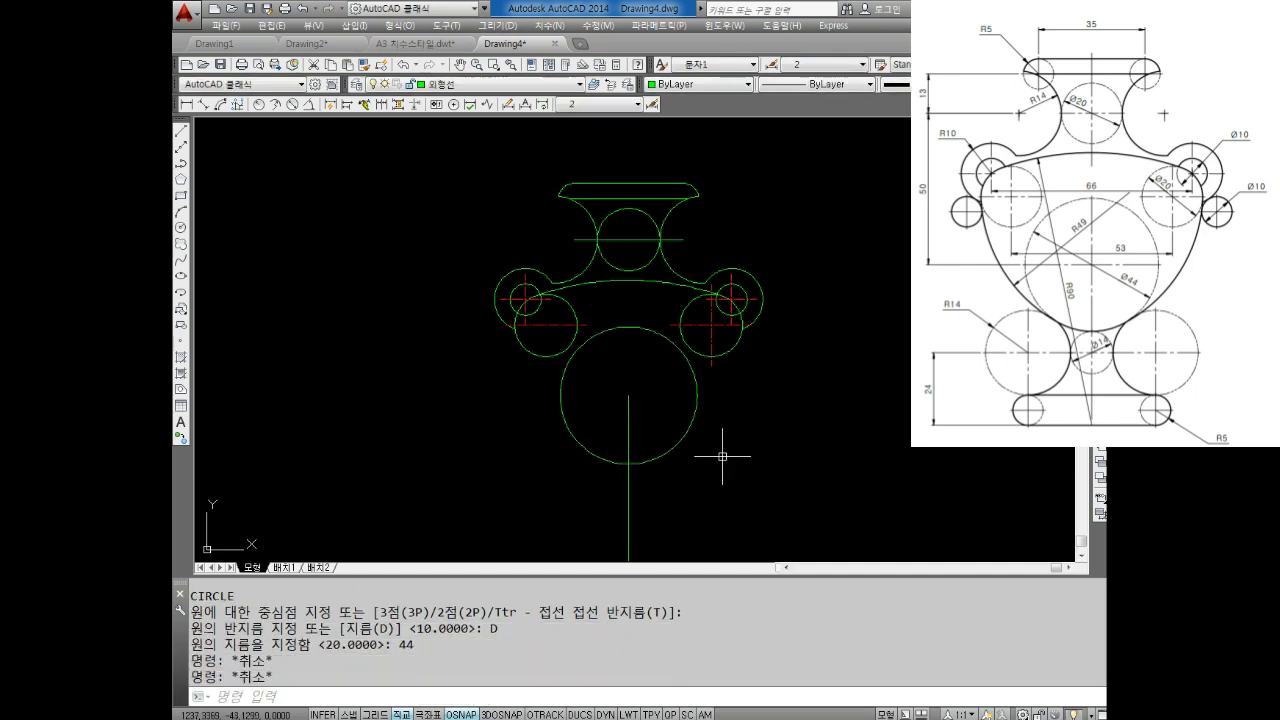
middle_click_drag(722, 457, 706, 419)
key("Escape")
key("Escape")
key("Escape")
key("Escape")
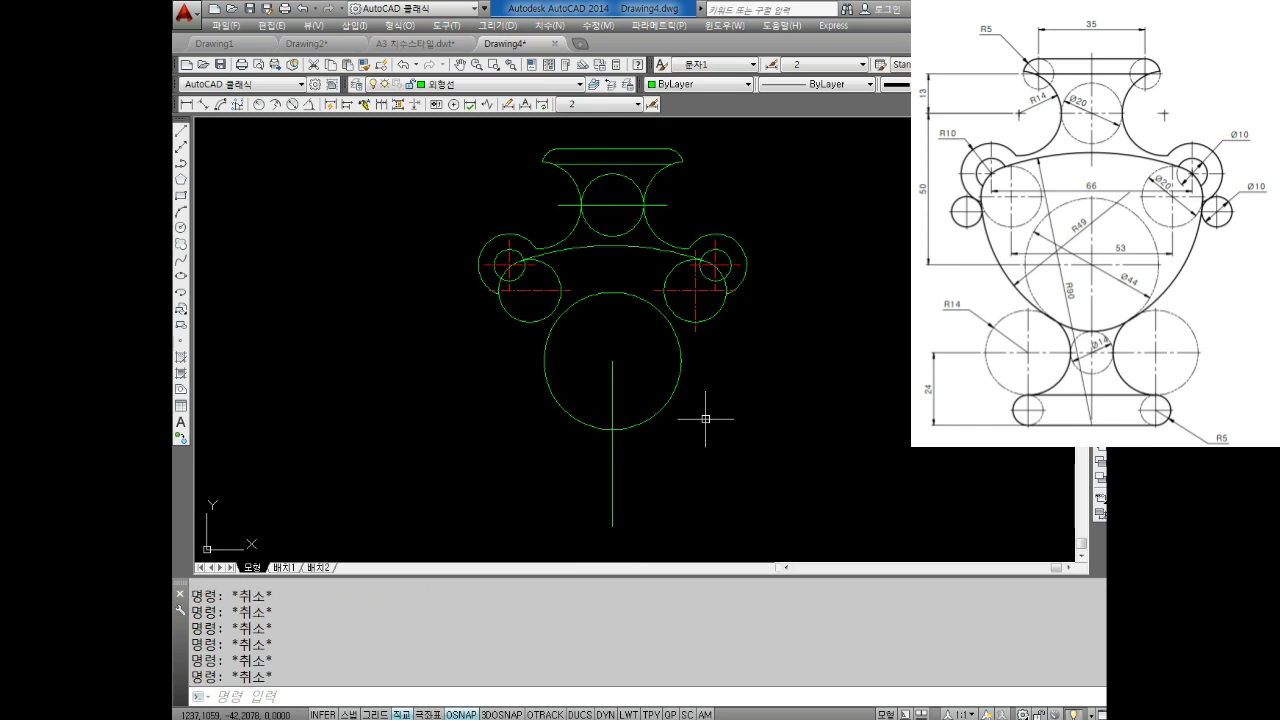
Start a new circle using the tangent-tangent-radius option.
type("c")
key("Return")
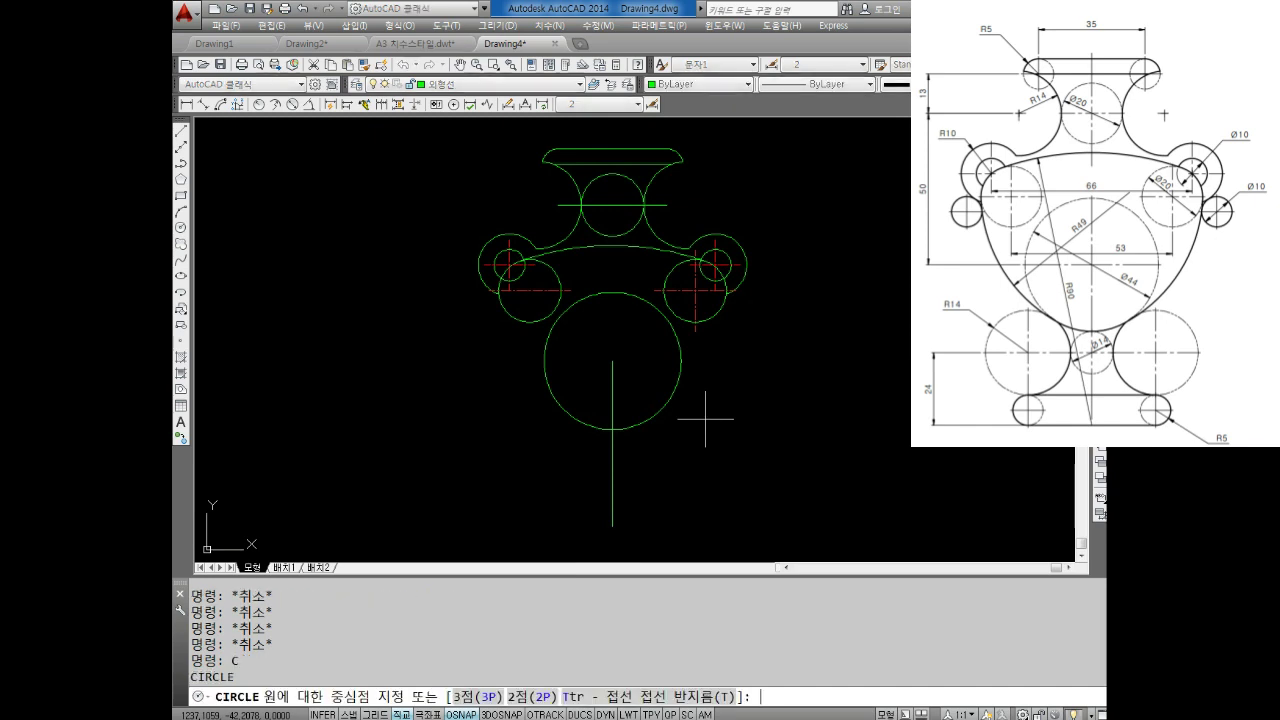
type("t")
key("Return")
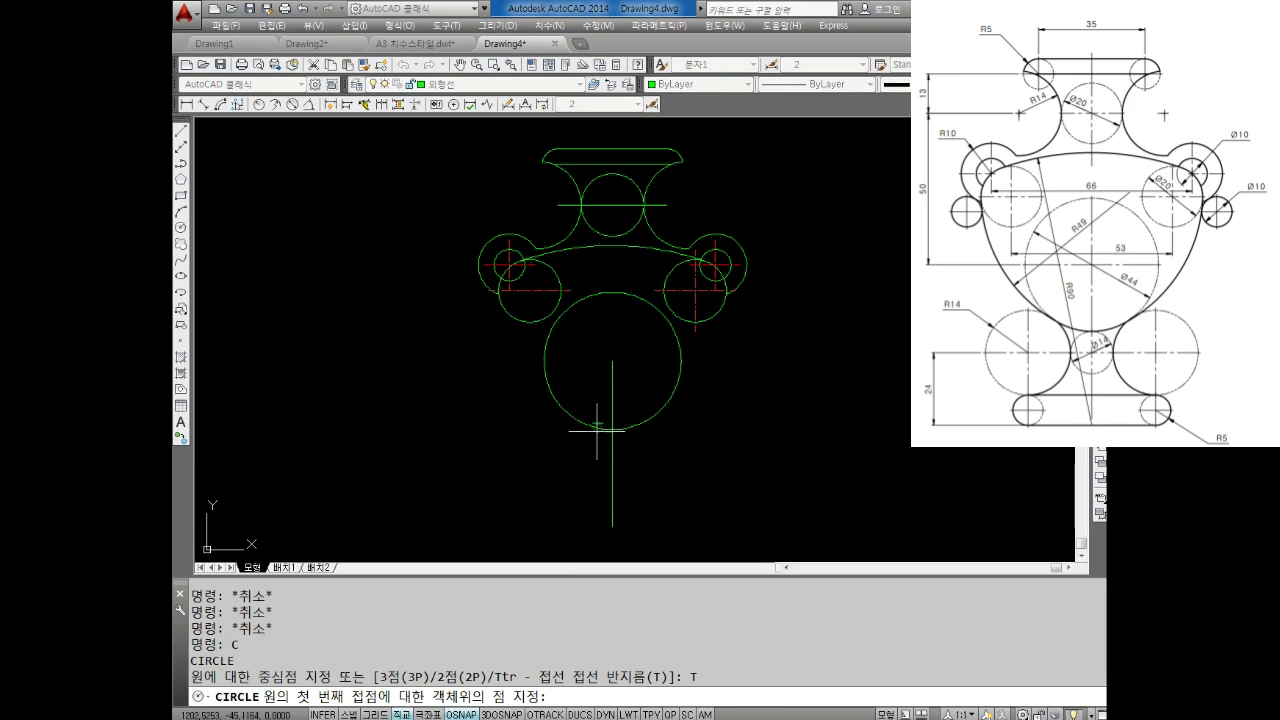
Draw a radius-49 circle tangent to the lower large circle and the right side circle.
left_click(592, 430)
left_click(727, 281)
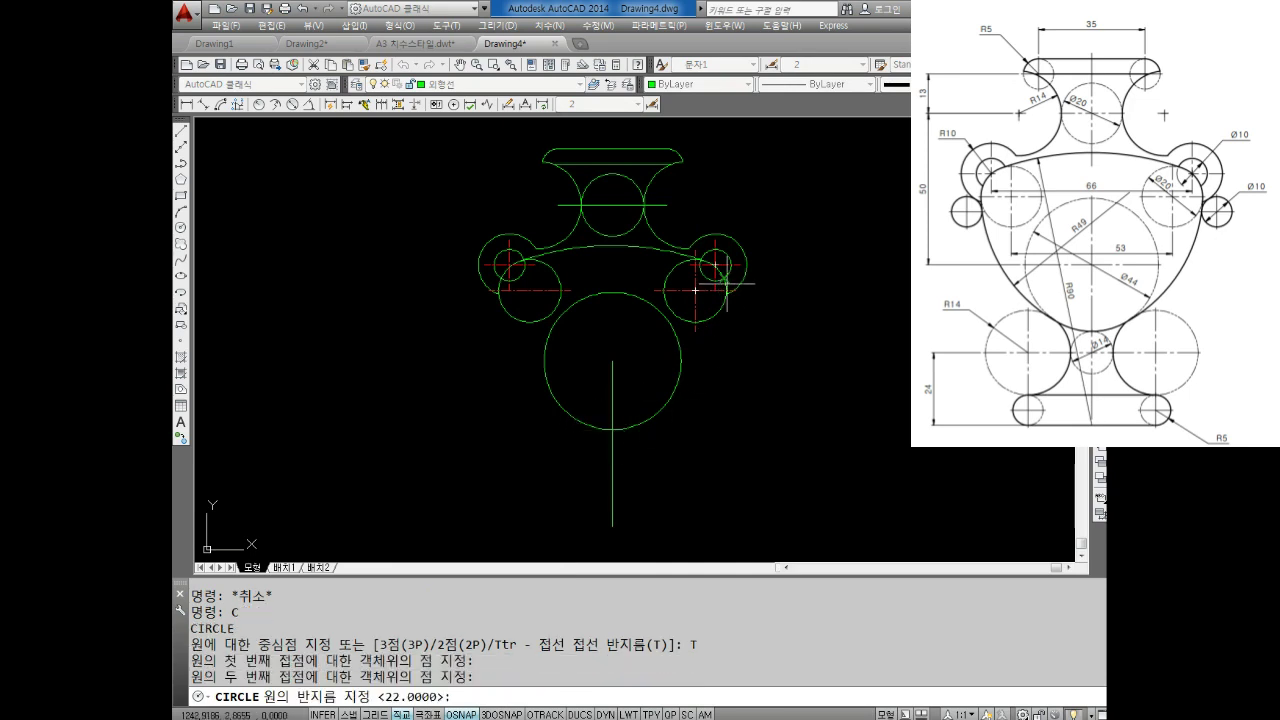
type("49")
key("Return")
scroll(706, 357, "up", 2)
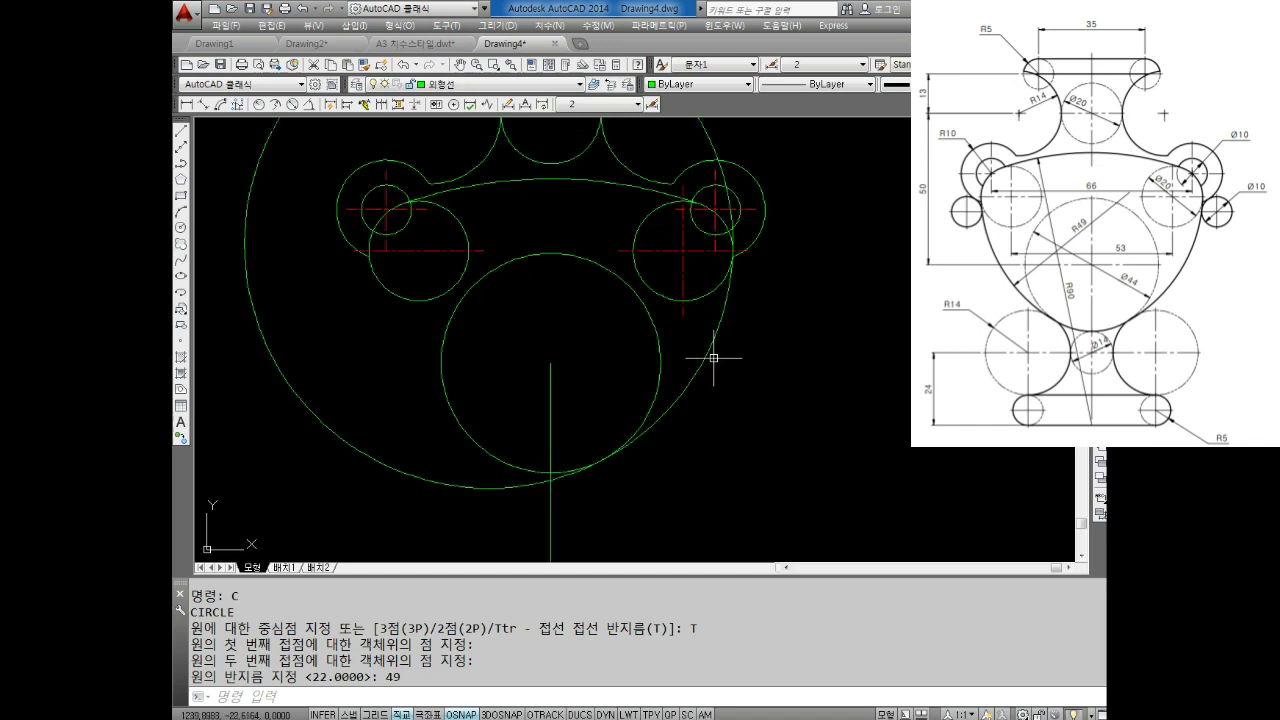
key("Escape")
key("Escape")
Trim the R49 circle against the right and lower circles, leaving the right bowl arc.
type("TR")
key("Return")
left_click(714, 288)
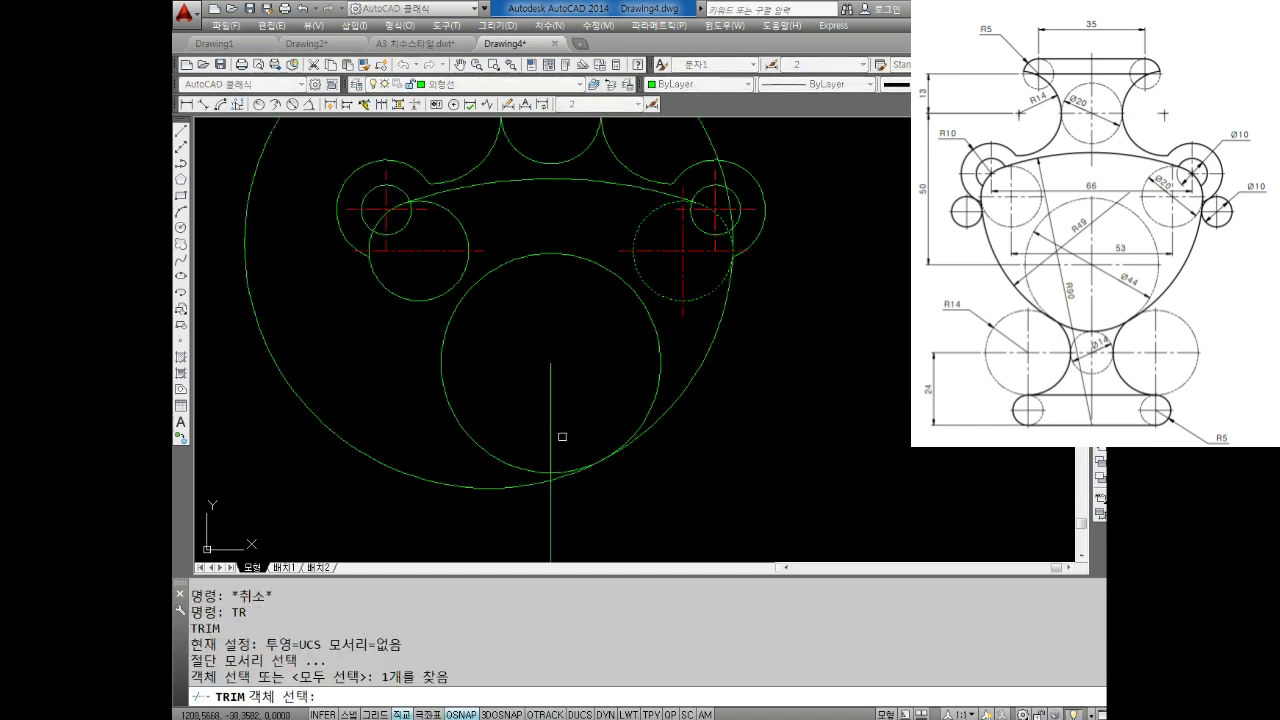
left_click(525, 464)
left_click(493, 476)
key("Return")
left_click(500, 474)
left_click(449, 518)
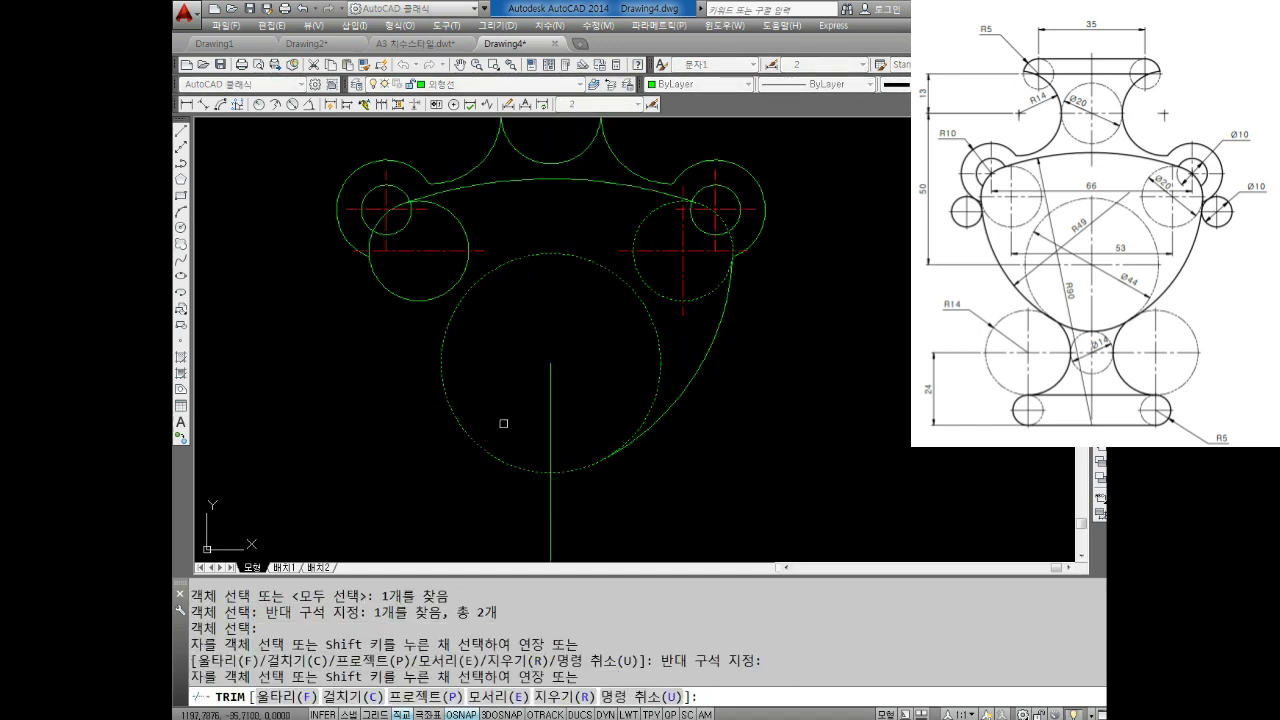
scroll(587, 434, "down", 2)
key("Escape")
key("Escape")
Mirror the right bowl arc, then undo the mirrored copy.
type("MI")
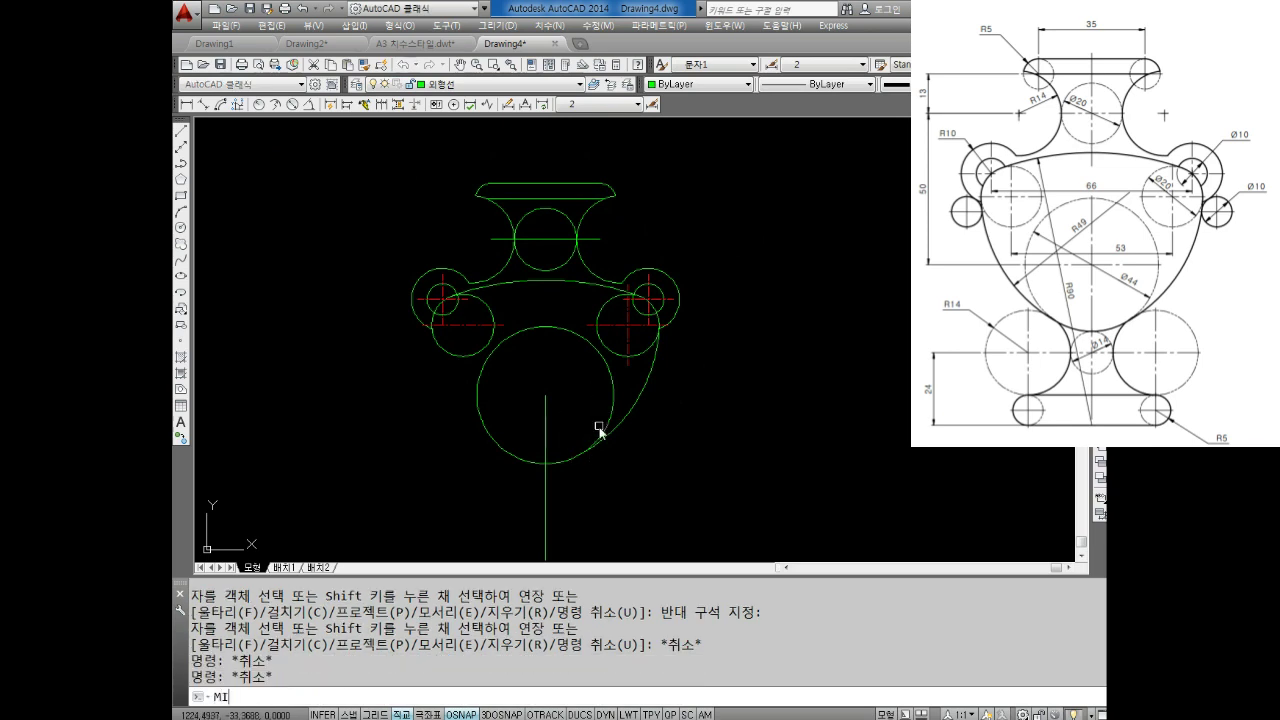
key("Return")
left_click(639, 398)
key("Return")
left_click(546, 470)
left_click(541, 322)
key("Return")
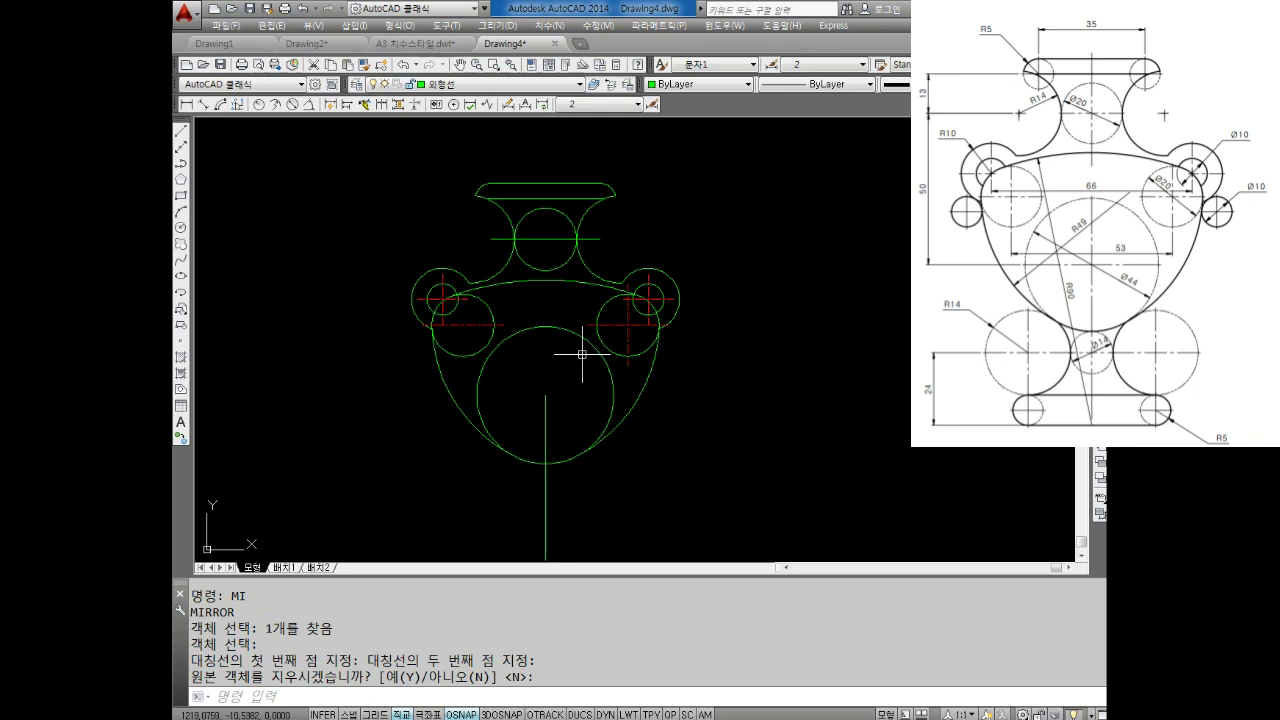
type("u")
key("Return")
key("Escape")
key("Escape")
Mirror the right bowl arc about the vertical centre line, keeping the original.
type("mi")
key("Return")
left_click(632, 400)
key("Return")
left_click(545, 403)
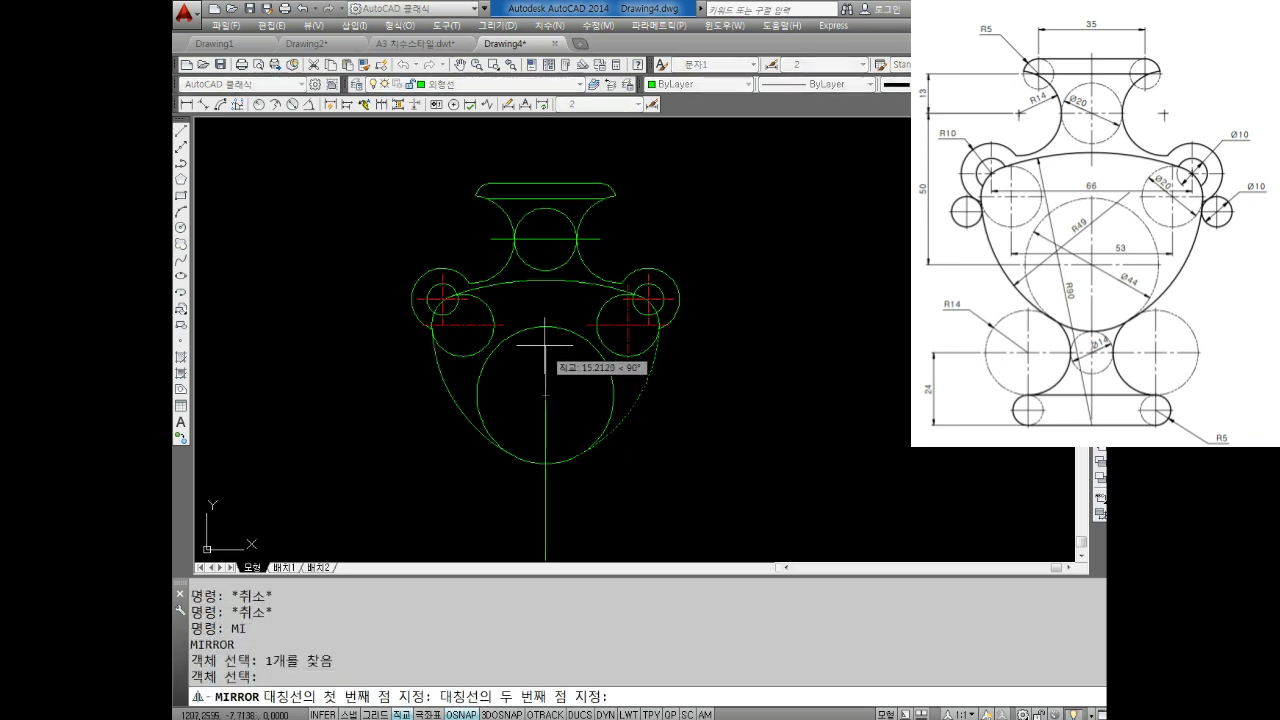
left_click(545, 331)
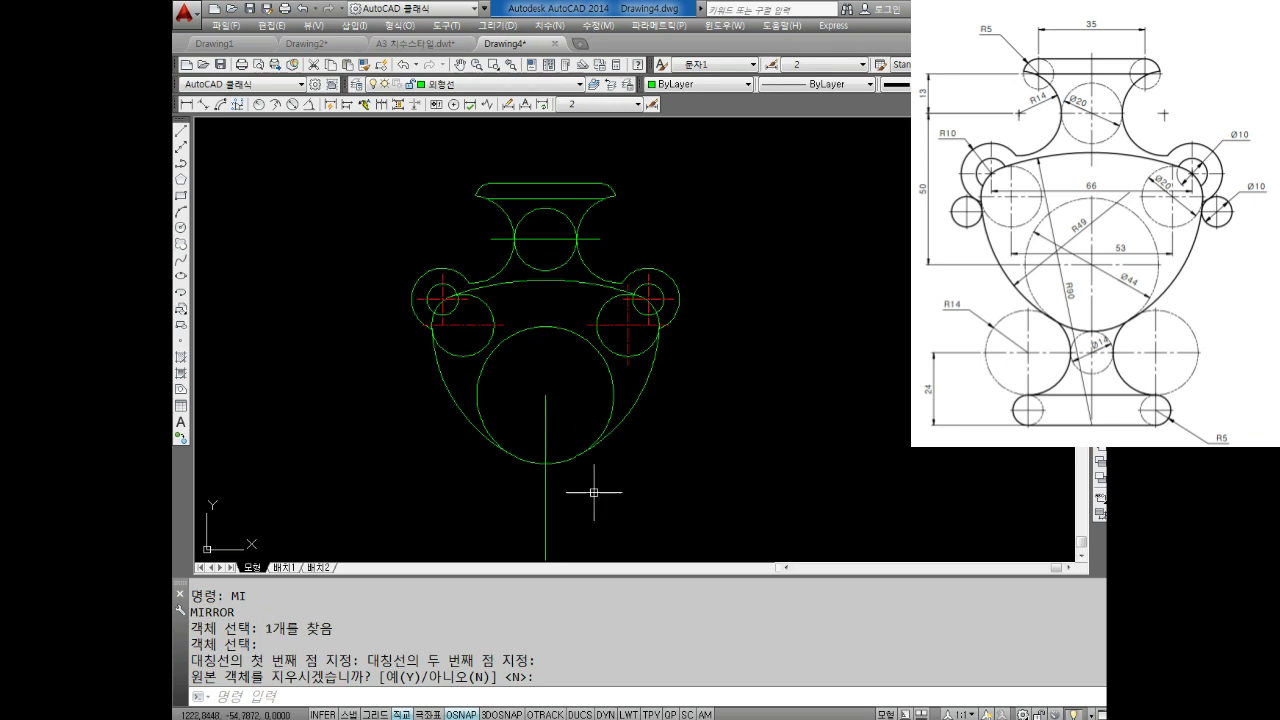
middle_click_drag(586, 486, 598, 428)
key("Escape")
Select the short centre-line piece below the bowl.
left_click(546, 443)
left_click(530, 455)
key("Escape")
key("Escape")
left_click(547, 414)
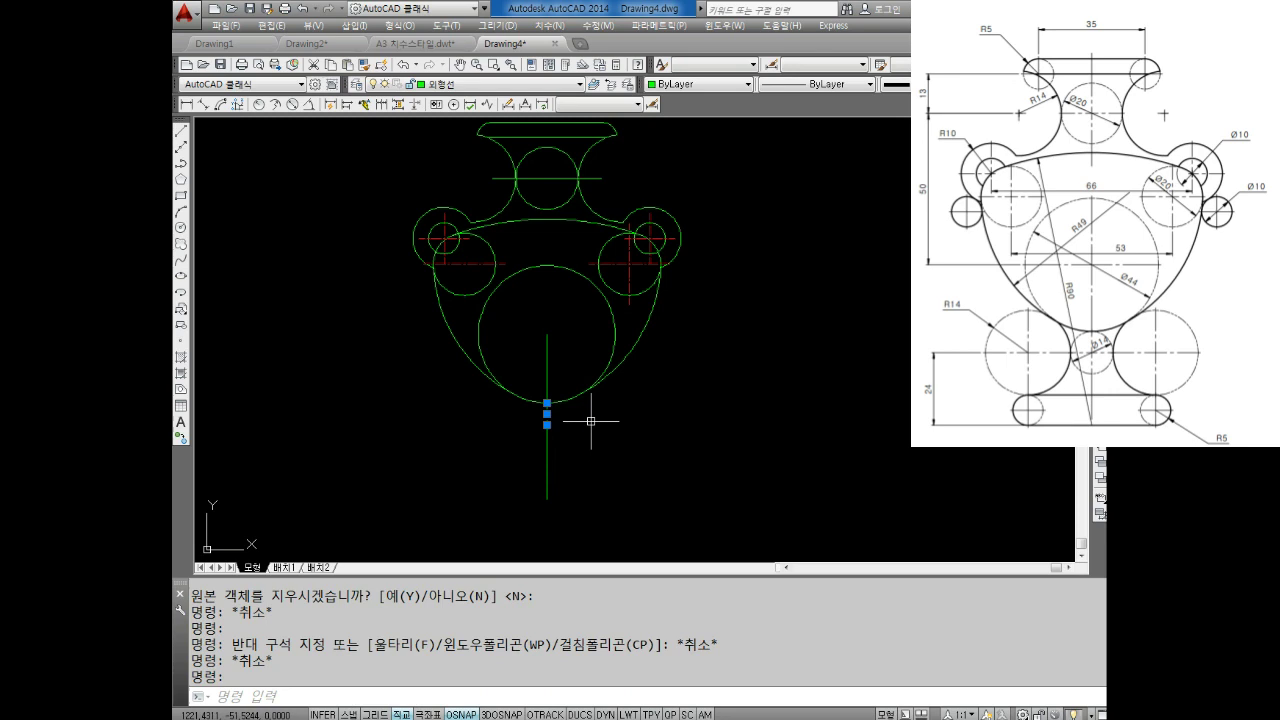
Delete the centre-line piece and draw a radius-7 circle on the centre line below the bowl.
key("Delete")
key("Escape")
key("Escape")
type("C")
key("Return")
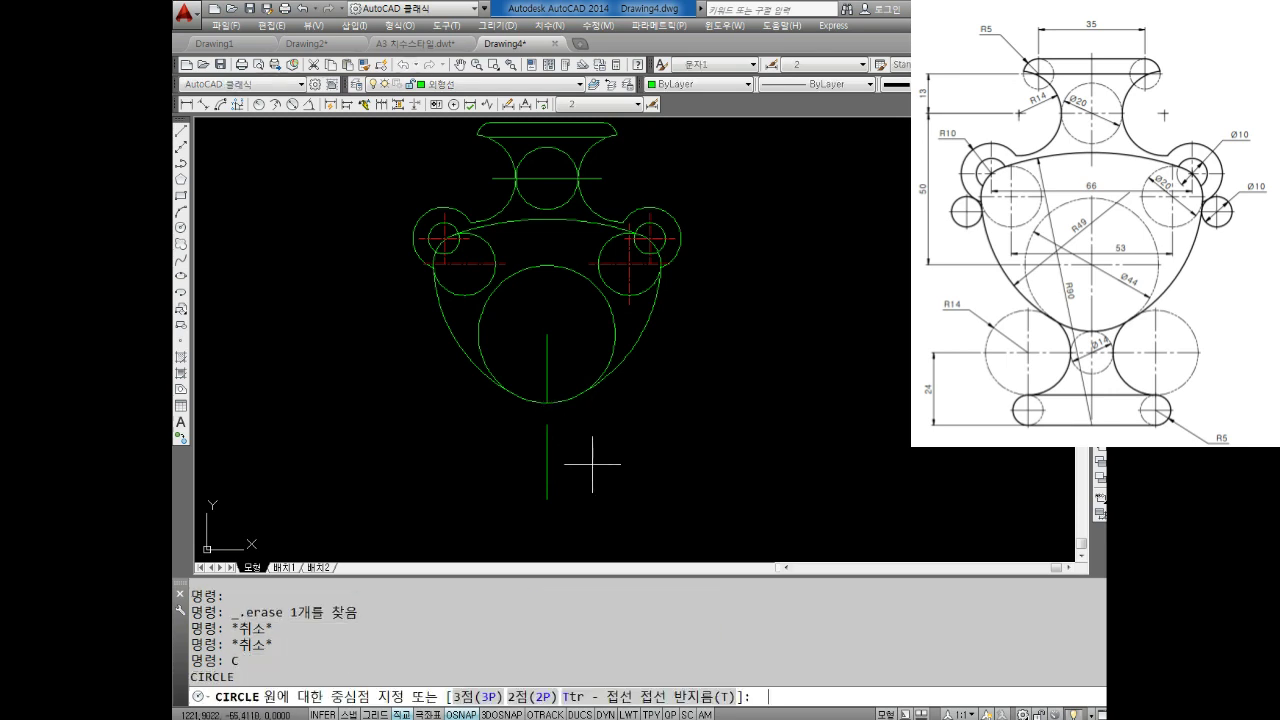
left_click(547, 425)
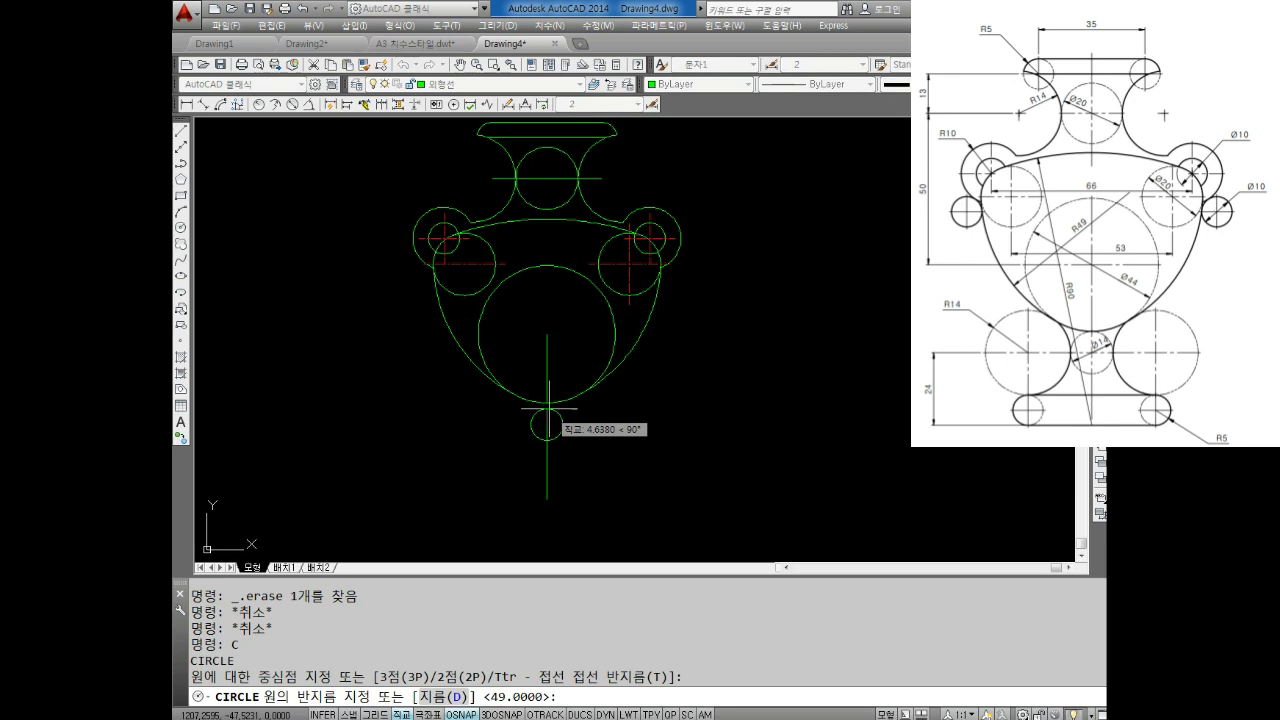
type("7")
key("Return")
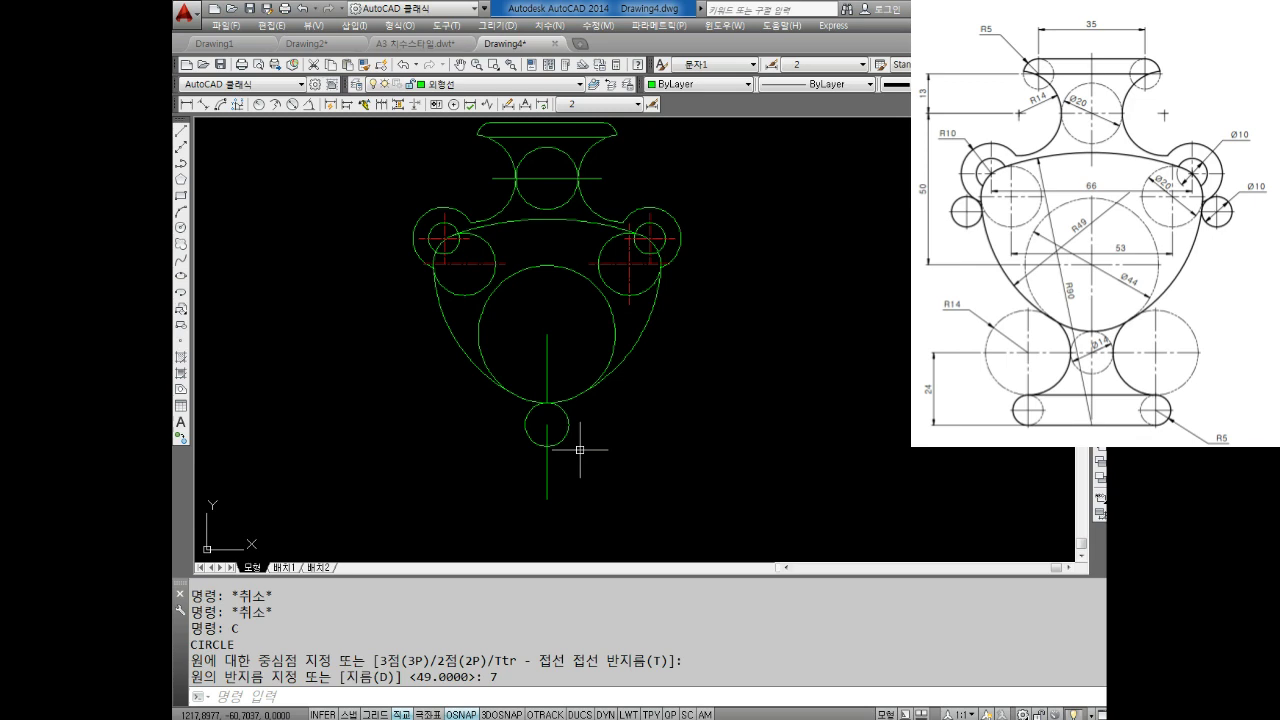
middle_click_drag(529, 443, 540, 411)
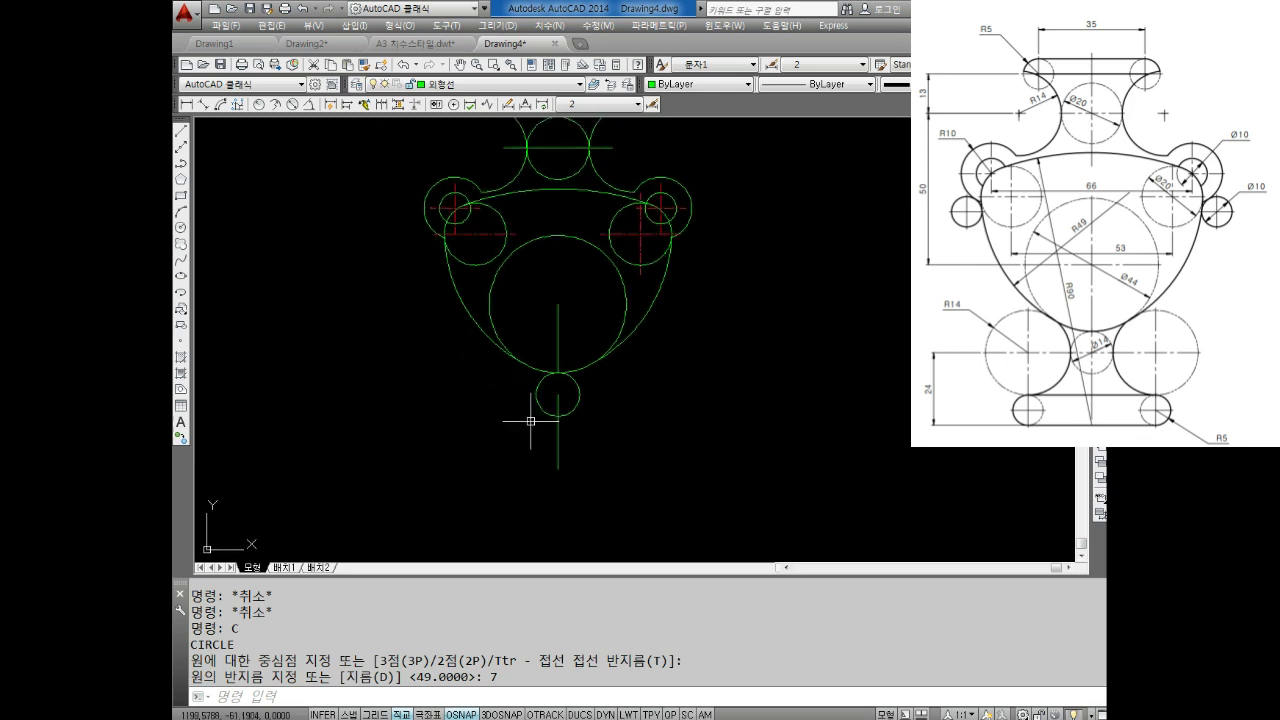
scroll(530, 421, "up", 2)
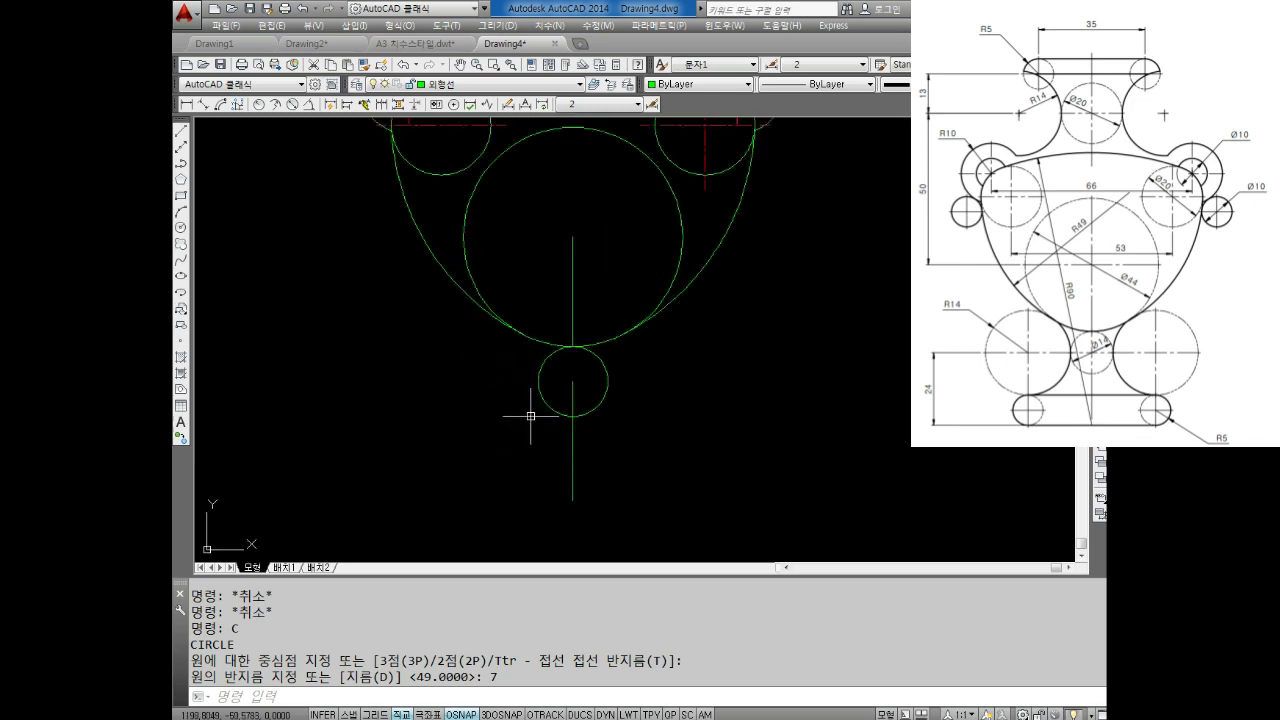
key("Escape")
key("Escape")
Start a tangent-tangent-radius circle.
type("c")
key("Return")
type("t")
key("Return")
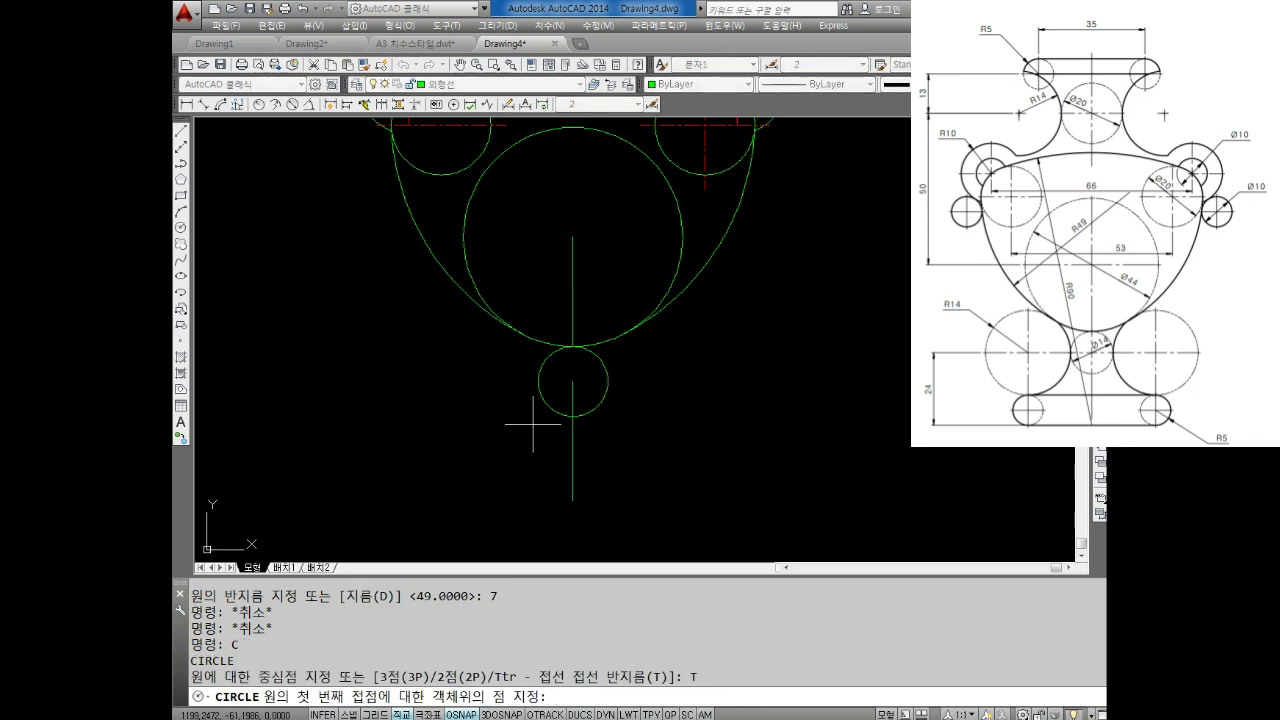
Draw a radius-14 circle tangent to the bowl arc and the small circle.
left_click(471, 299)
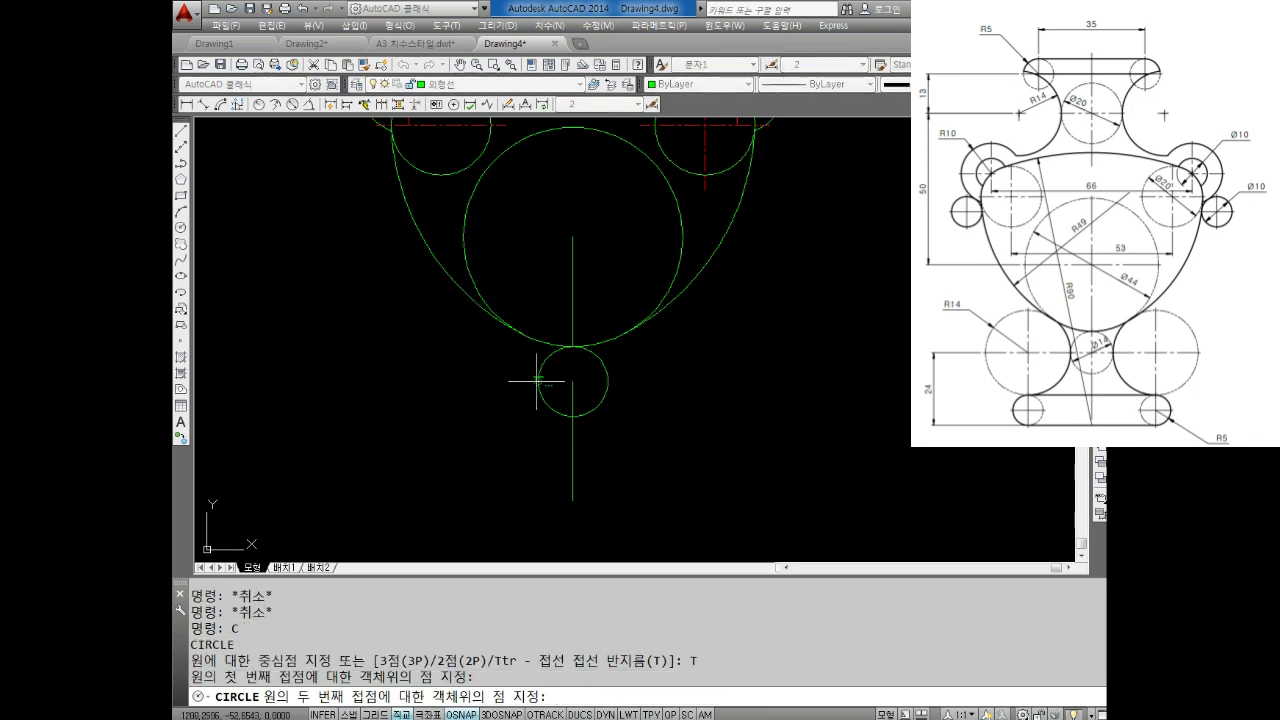
left_click(538, 381)
type("4")
key("Return")
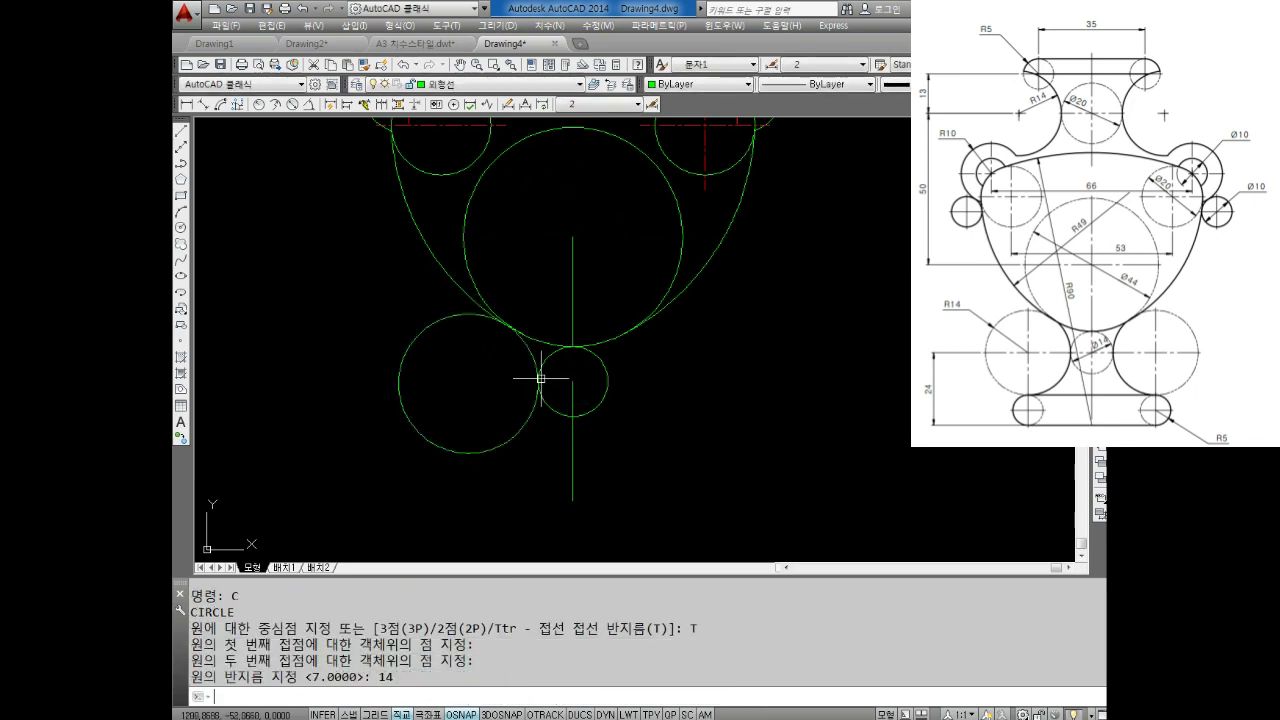
key("Escape")
key("Escape")
Mirror the left R14 circle about the vertical centre line, keeping the original.
type("mi")
key("Return")
left_click(520, 405)
left_click(457, 470)
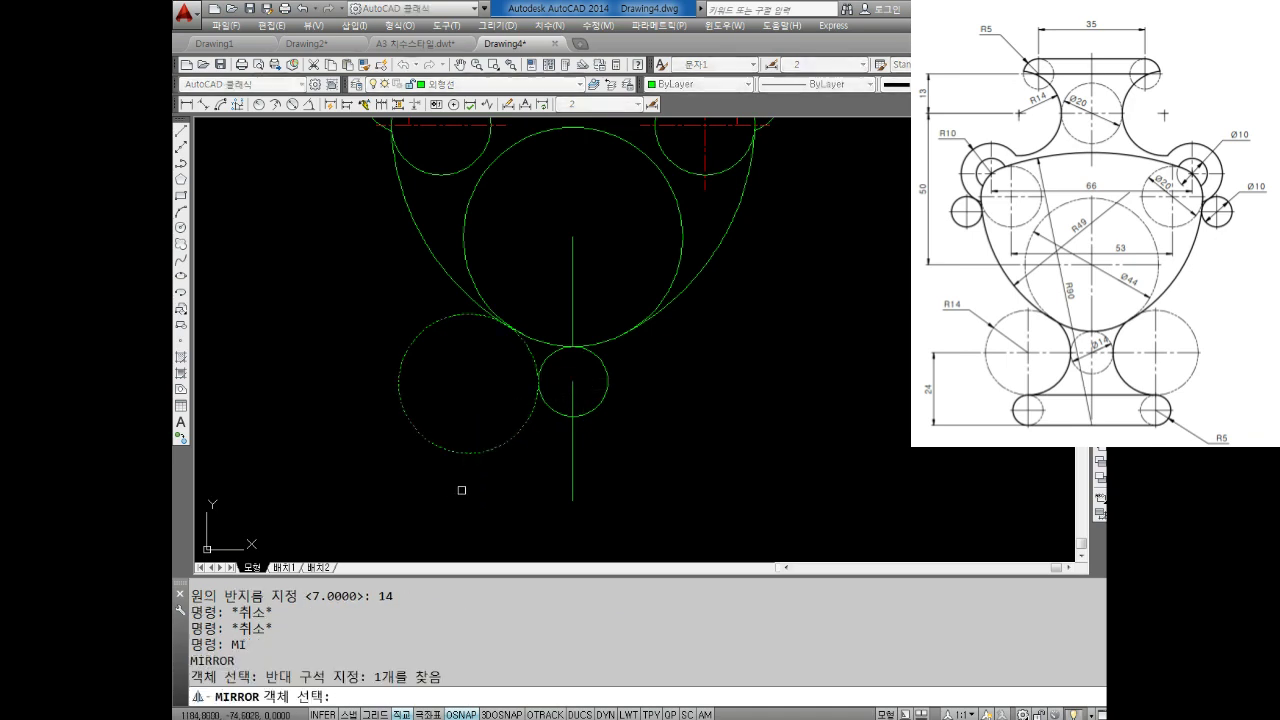
key("Return")
left_click(572, 346)
left_click(572, 413)
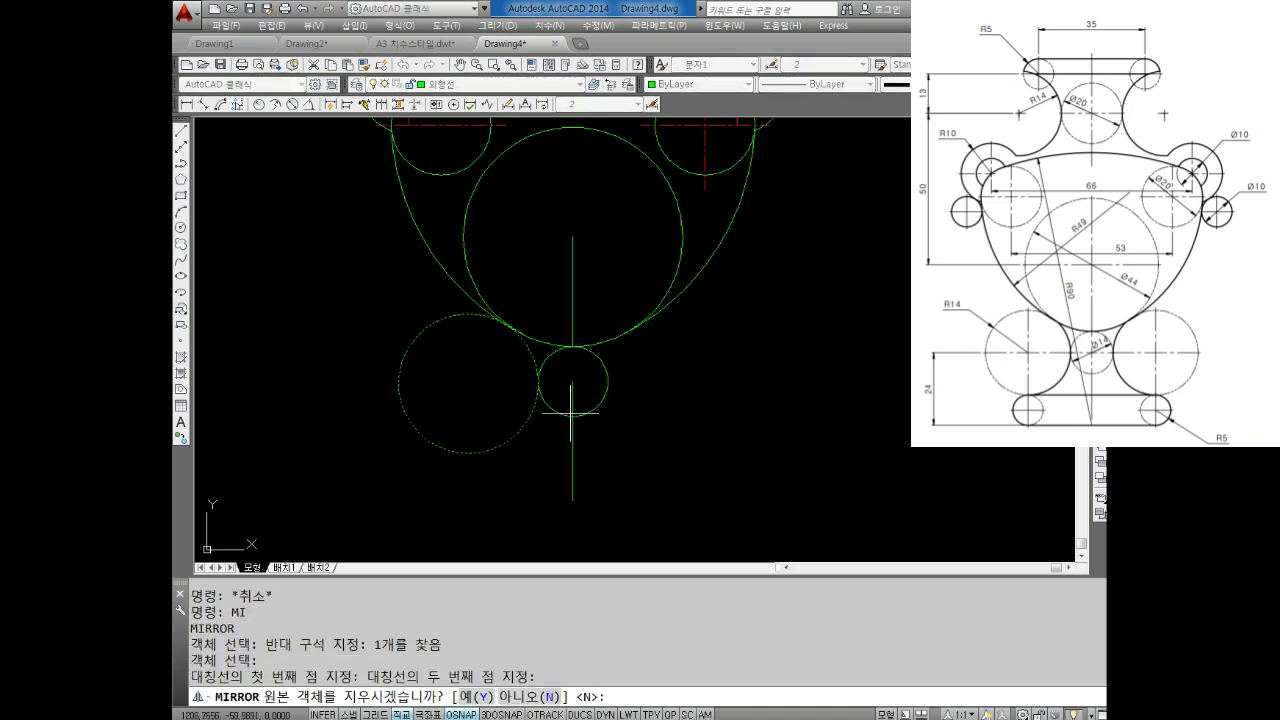
middle_click_drag(579, 453, 574, 429)
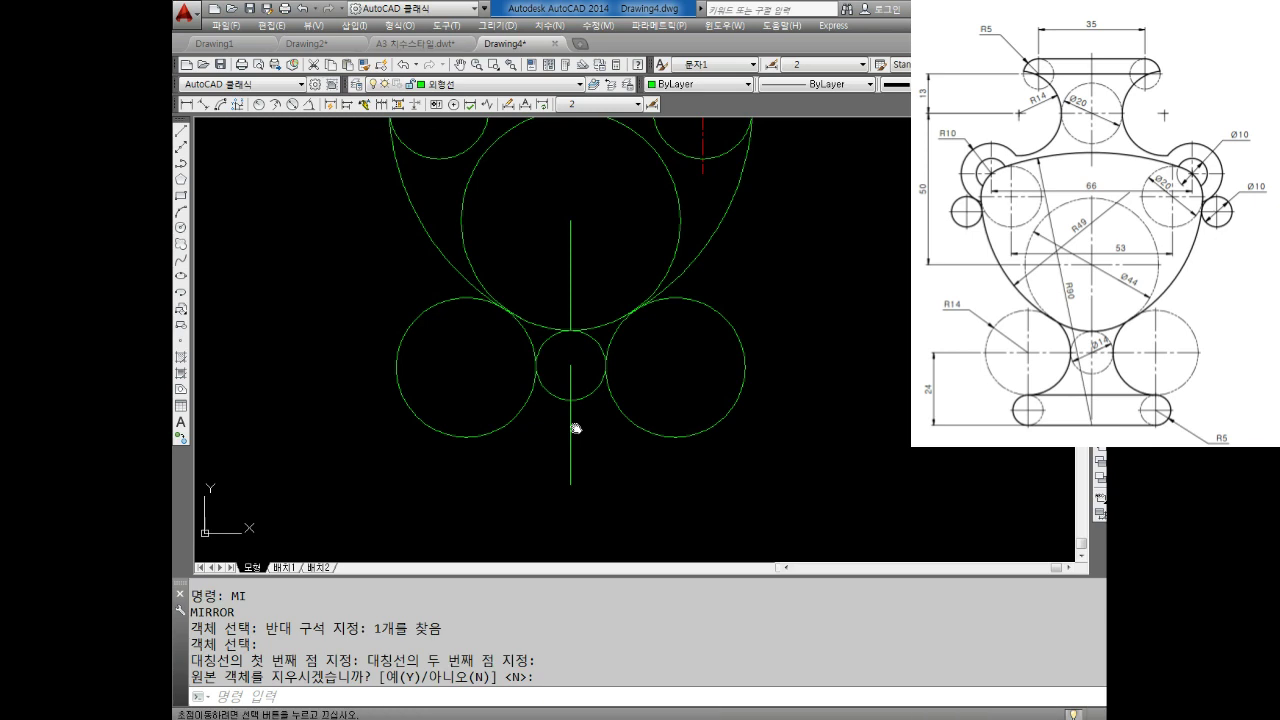
key("Escape")
key("Escape")
Draw a horizontal line joining the bottoms of the two R14 circles.
type("l")
key("Return")
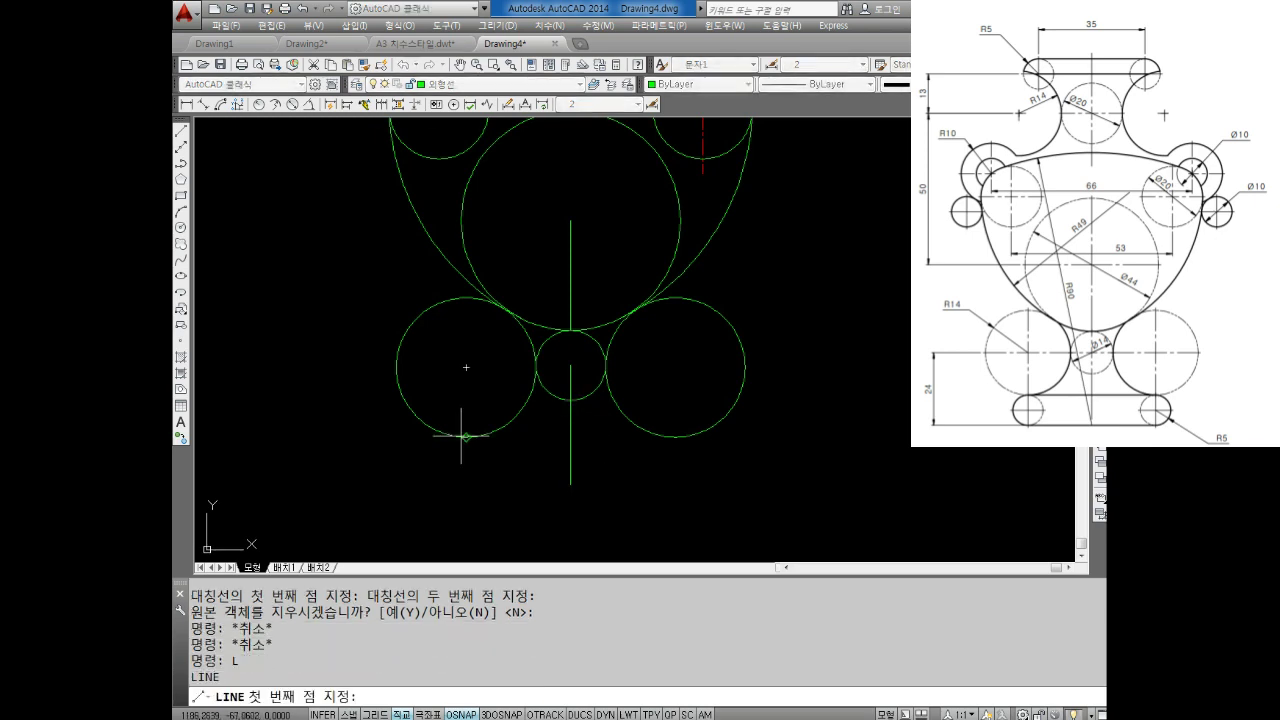
left_click(466, 437)
left_click(675, 437)
key("Escape")
key("Escape")
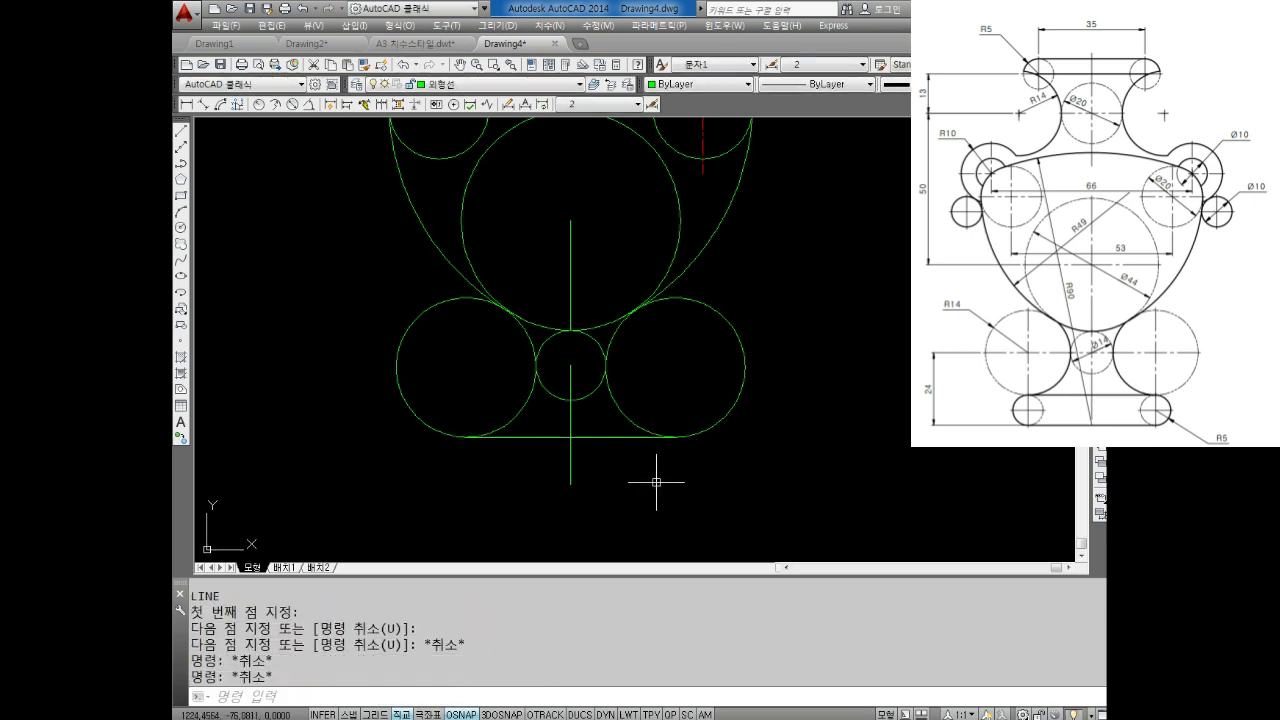
key("Escape")
key("Escape")
key("Escape")
key("Escape")
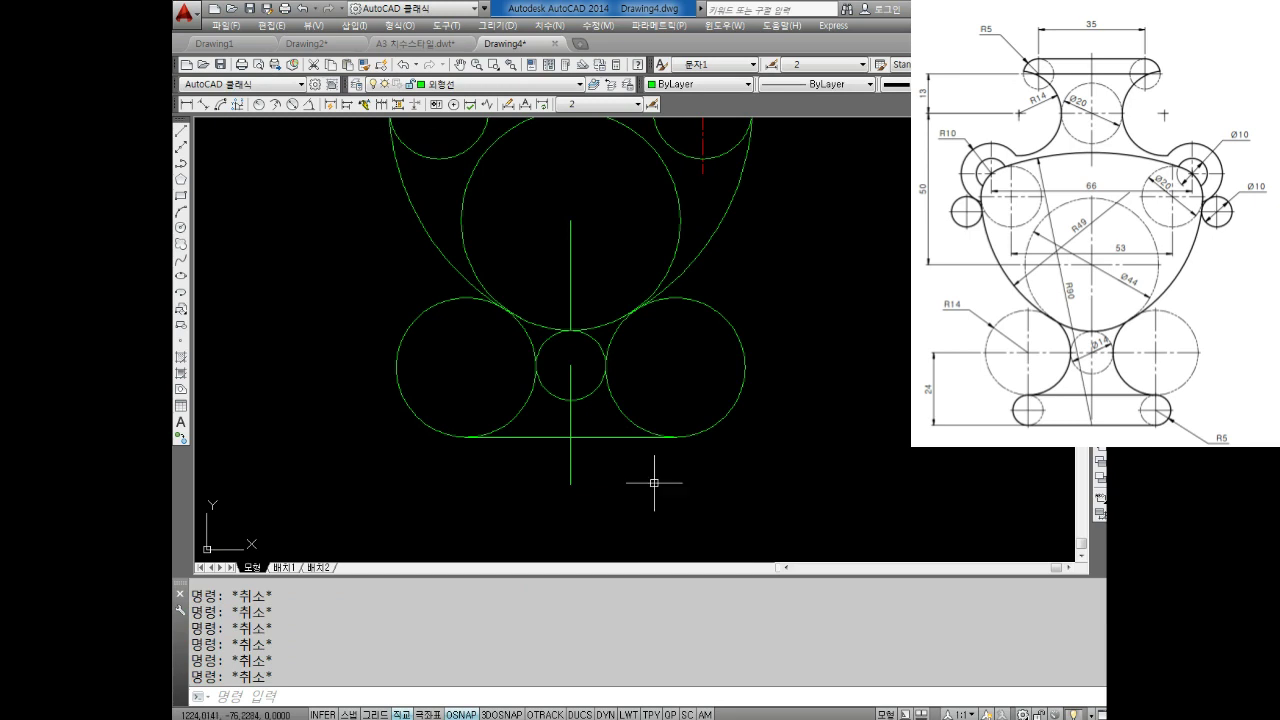
Draw a 10-diameter foot circle hanging down from the base line's left end.
type("c")
key("Return")
type("2p")
key("Return")
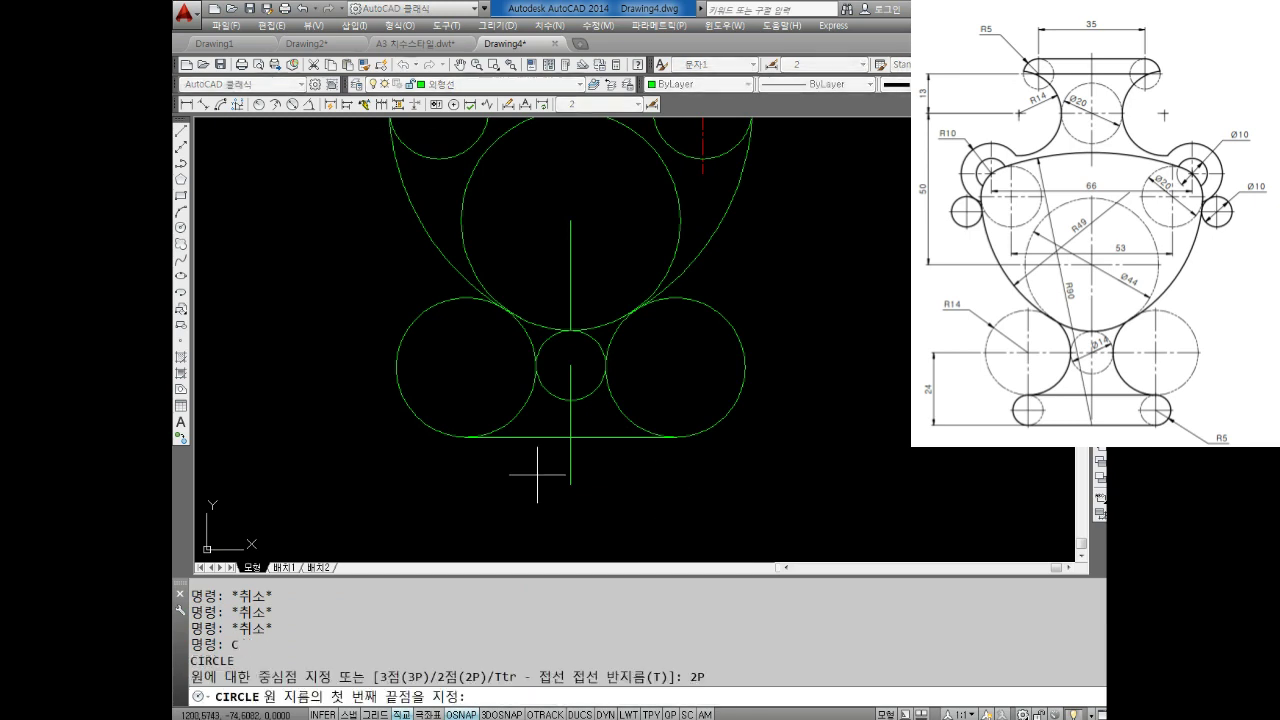
left_click(466, 436)
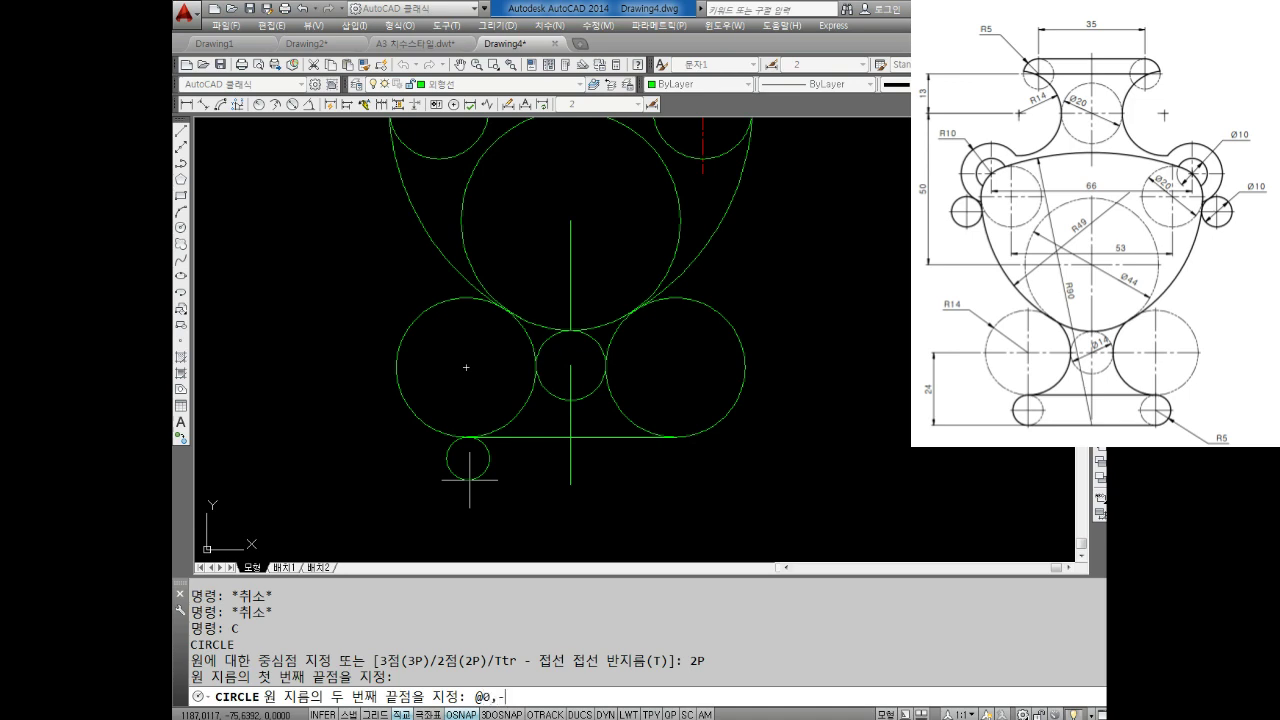
type("10")
key("Return")
key("Escape")
Mirror the foot circle to the right side about the centre line, keeping the original.
key("Escape")
key("Escape")
type("MI")
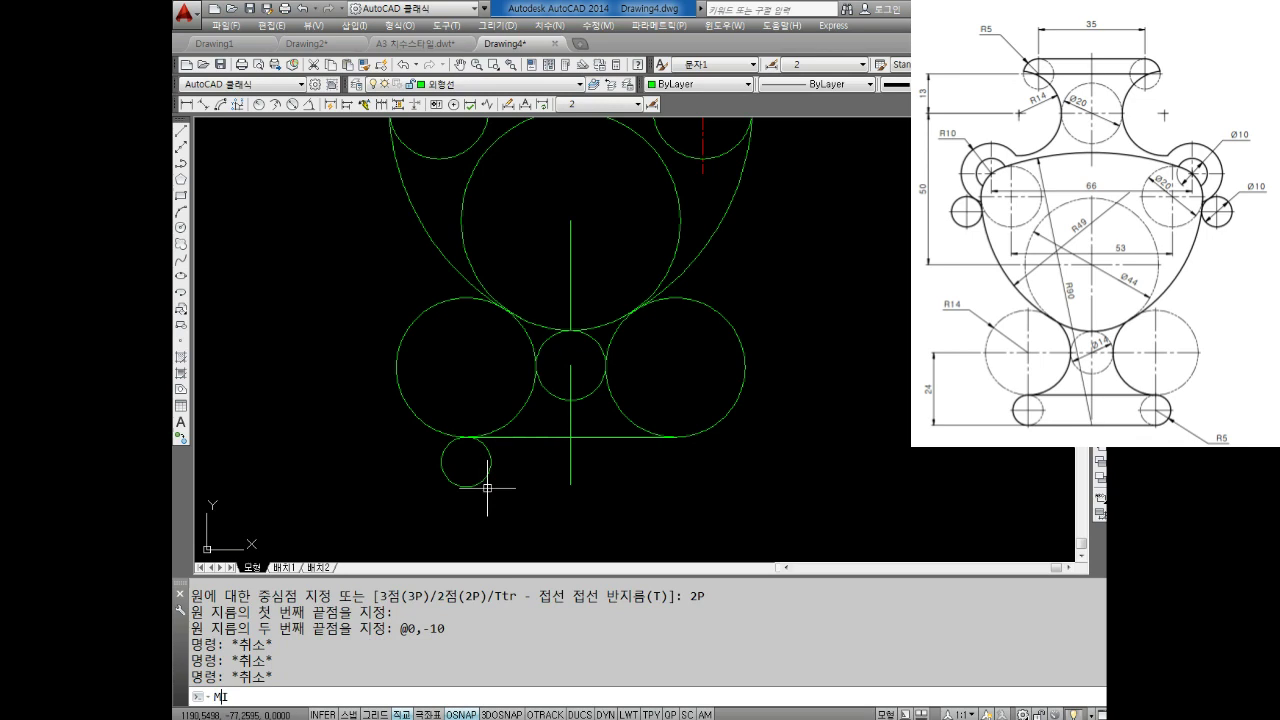
key("Return")
left_click(484, 478)
key("Return")
left_click(570, 485)
left_click(571, 462)
key("Return")
key("Escape")
key("Escape")
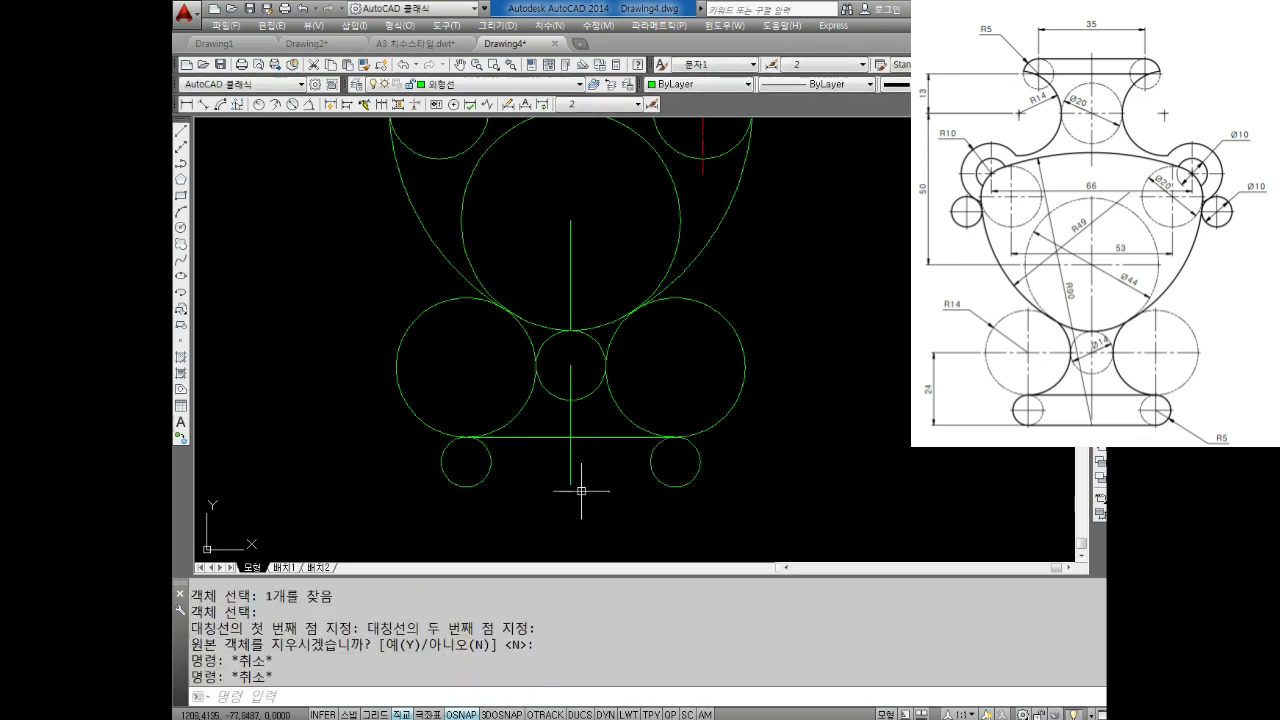
Draw the foot's bottom line joining the bottoms of both foot circles.
type("L")
key("Return")
left_click(466, 487)
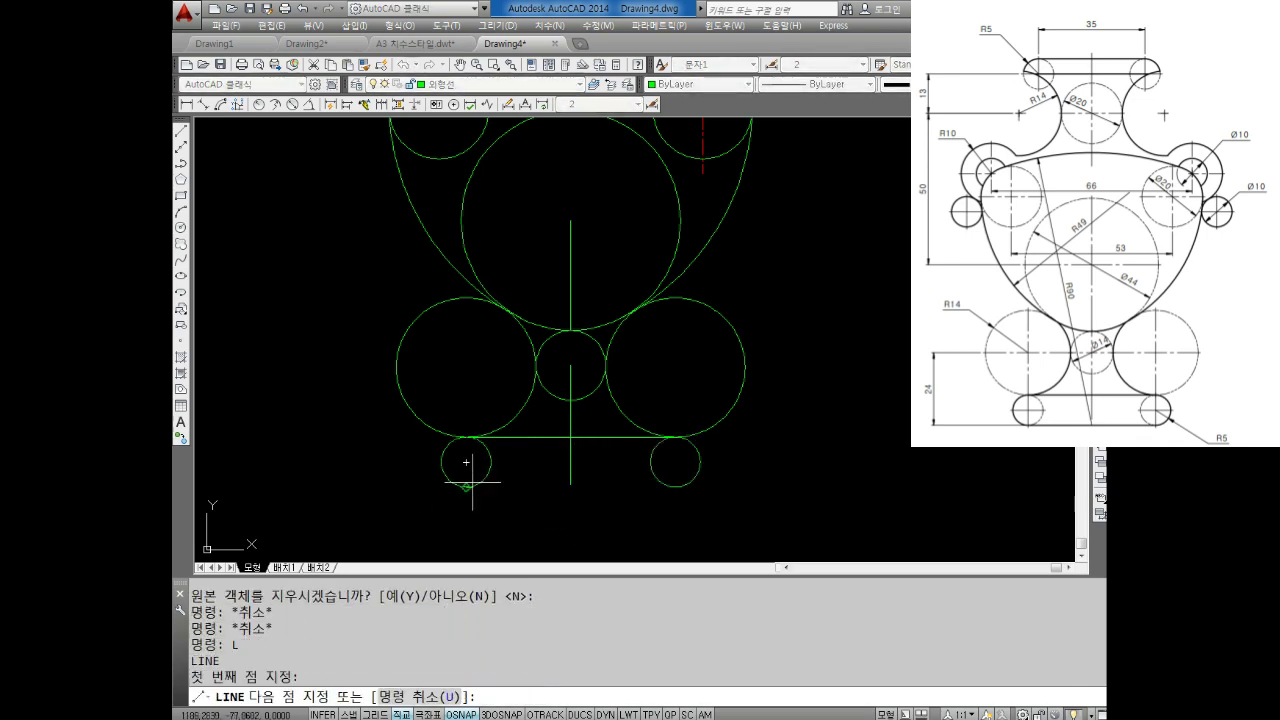
left_click(678, 488)
key("Escape")
key("Escape")
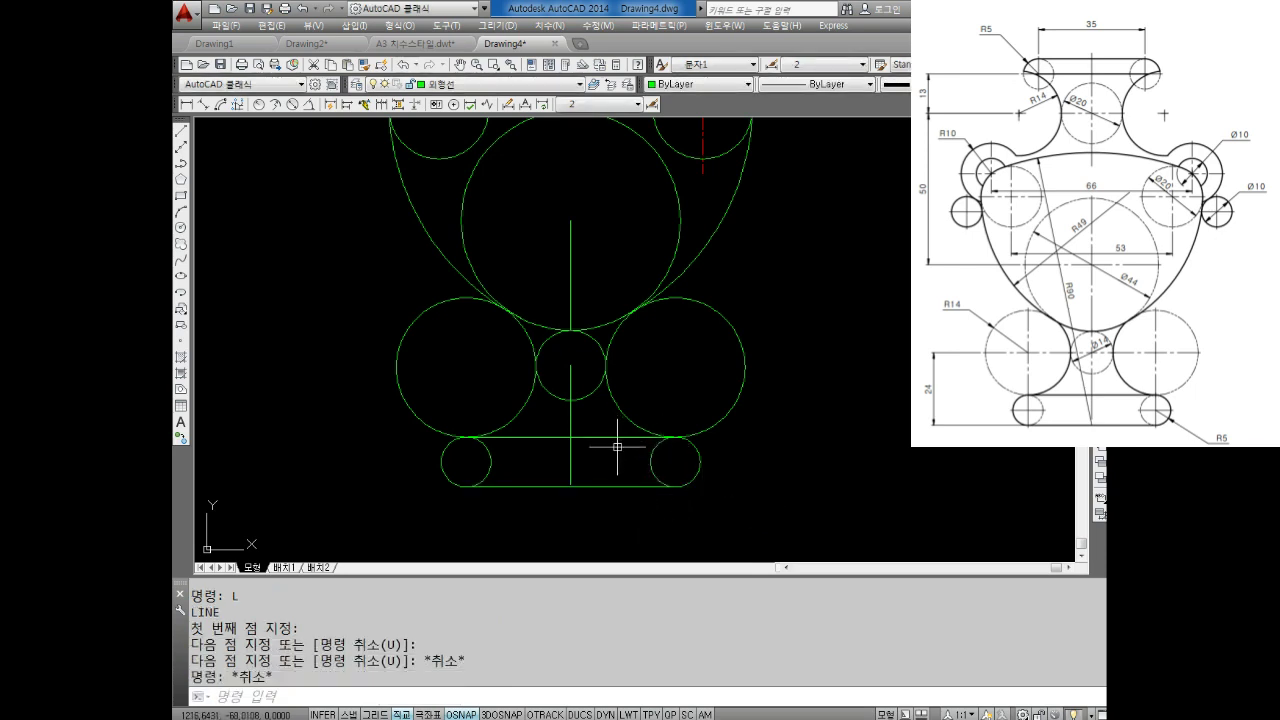
middle_click_drag(607, 424, 611, 428)
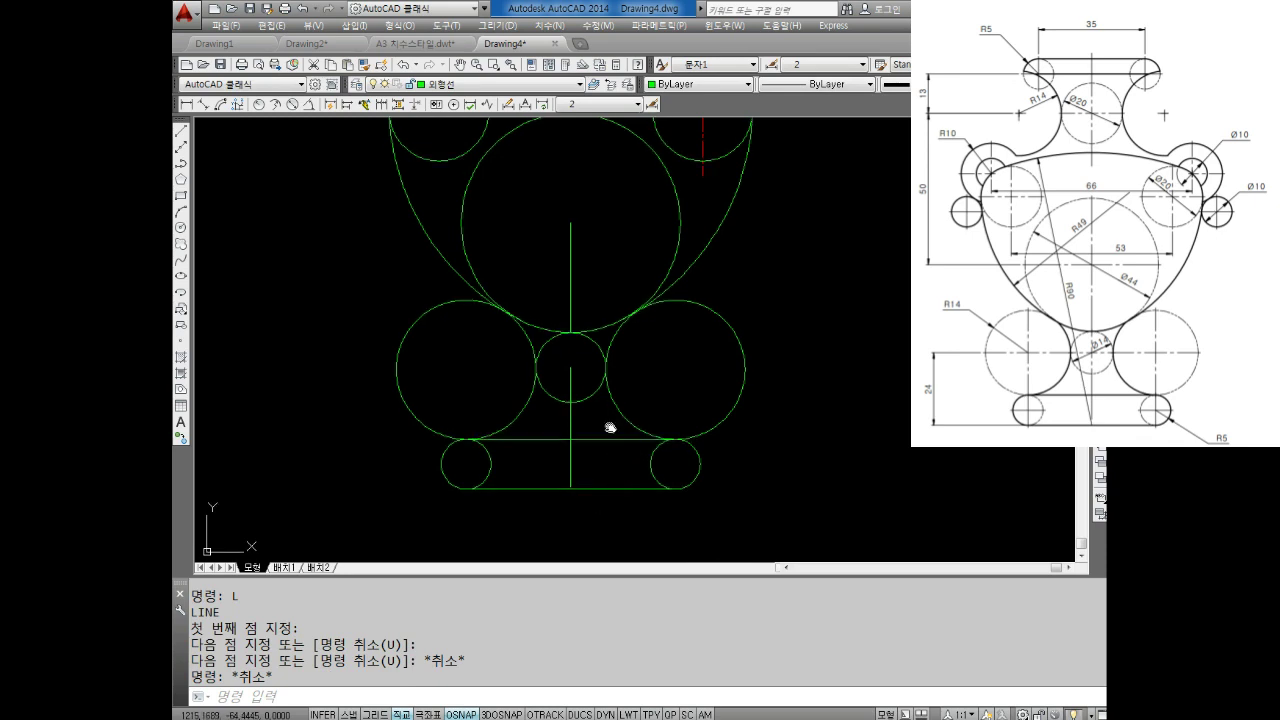
key("Escape")
left_click(568, 271)
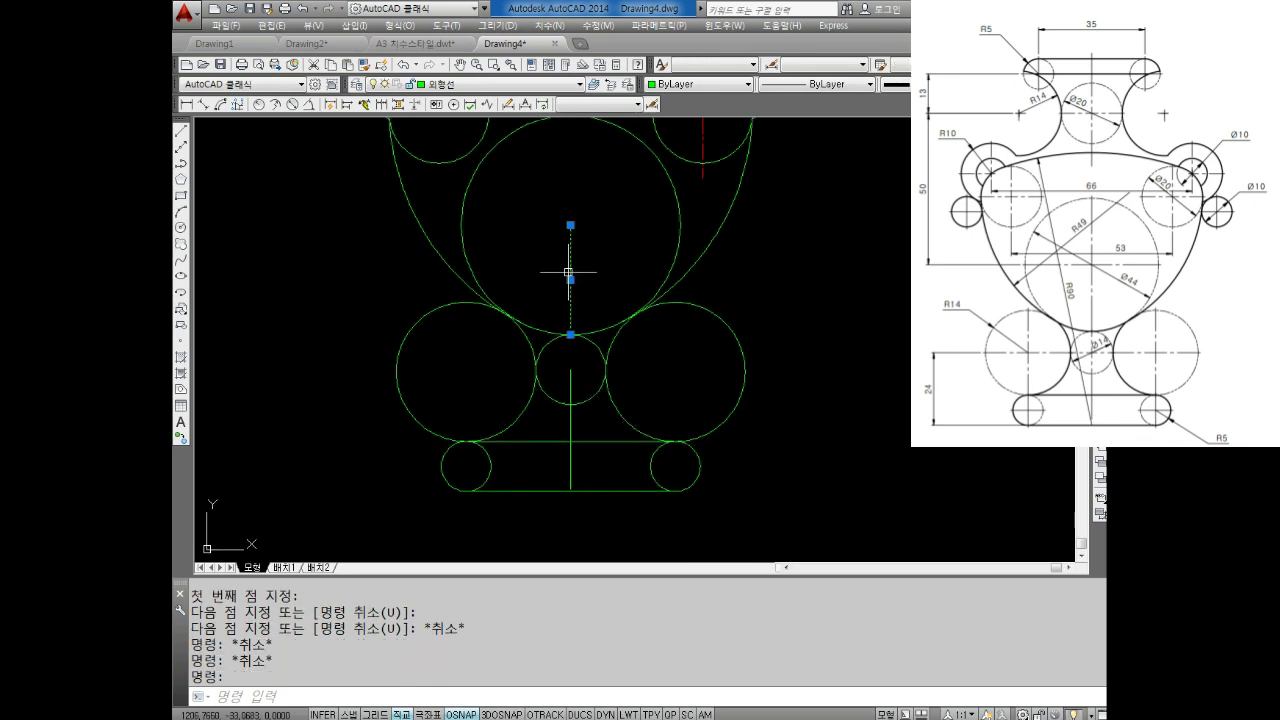
Erase the stray vertical line.
key("Delete")
scroll(575, 320, "down", 2)
scroll(585, 330, "down", 3)
key("Escape")
key("Escape")
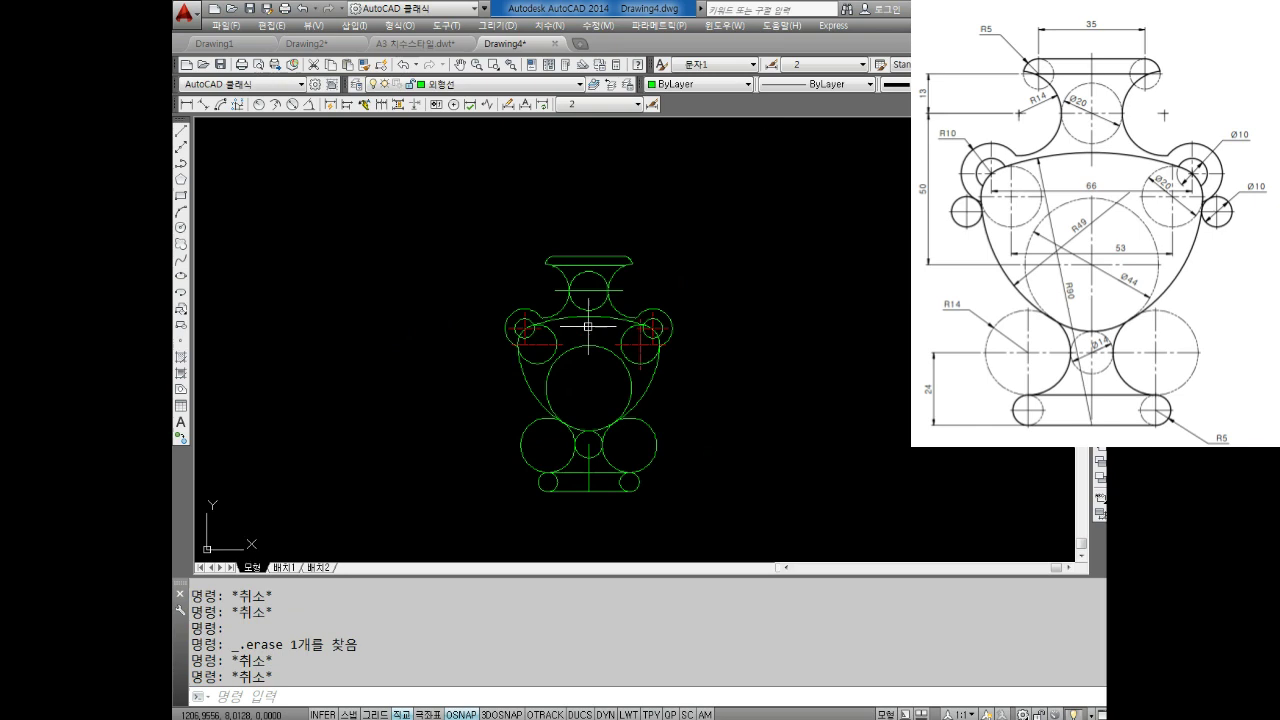
type("EX")
Extend a line up to the boundary near the vase top.
key("Return")
left_click(590, 257)
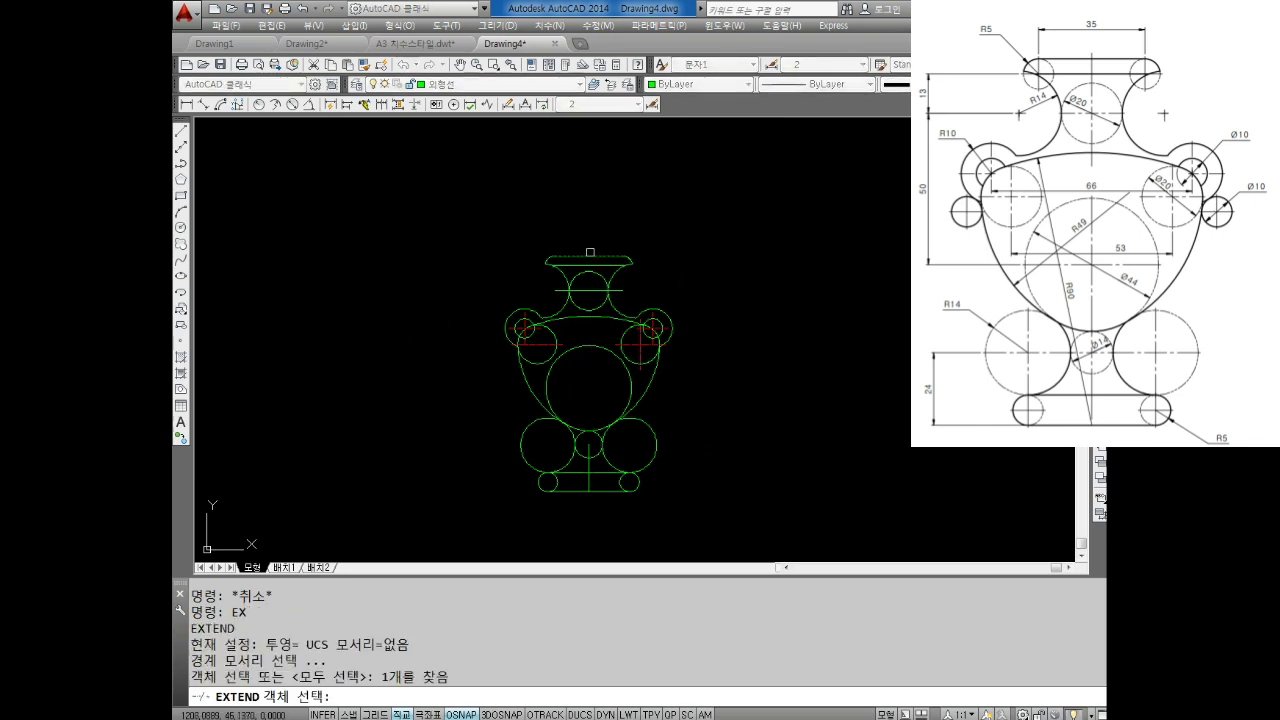
key("Return")
left_click(592, 448)
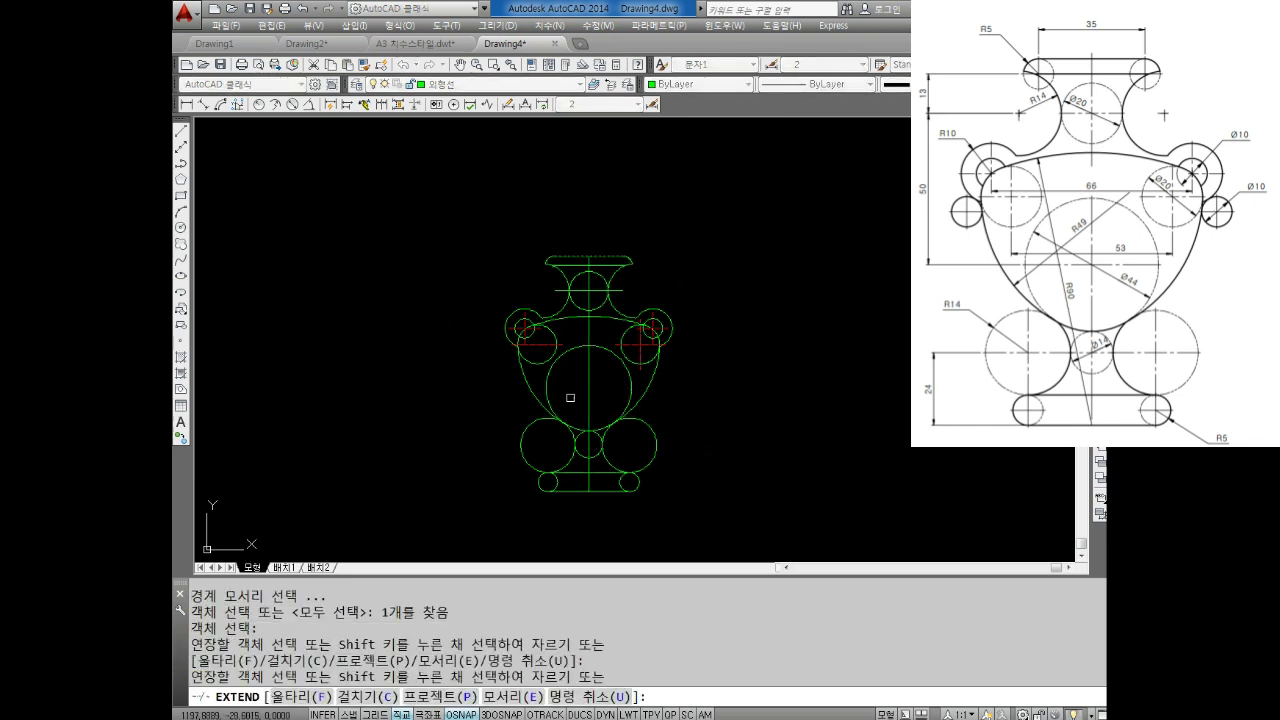
scroll(546, 310, "up", 5)
scroll(623, 271, "up", 1)
key("Escape")
key("Escape")
Trim the horizontal line's ends outside the neck circle with TR.
type("TR")
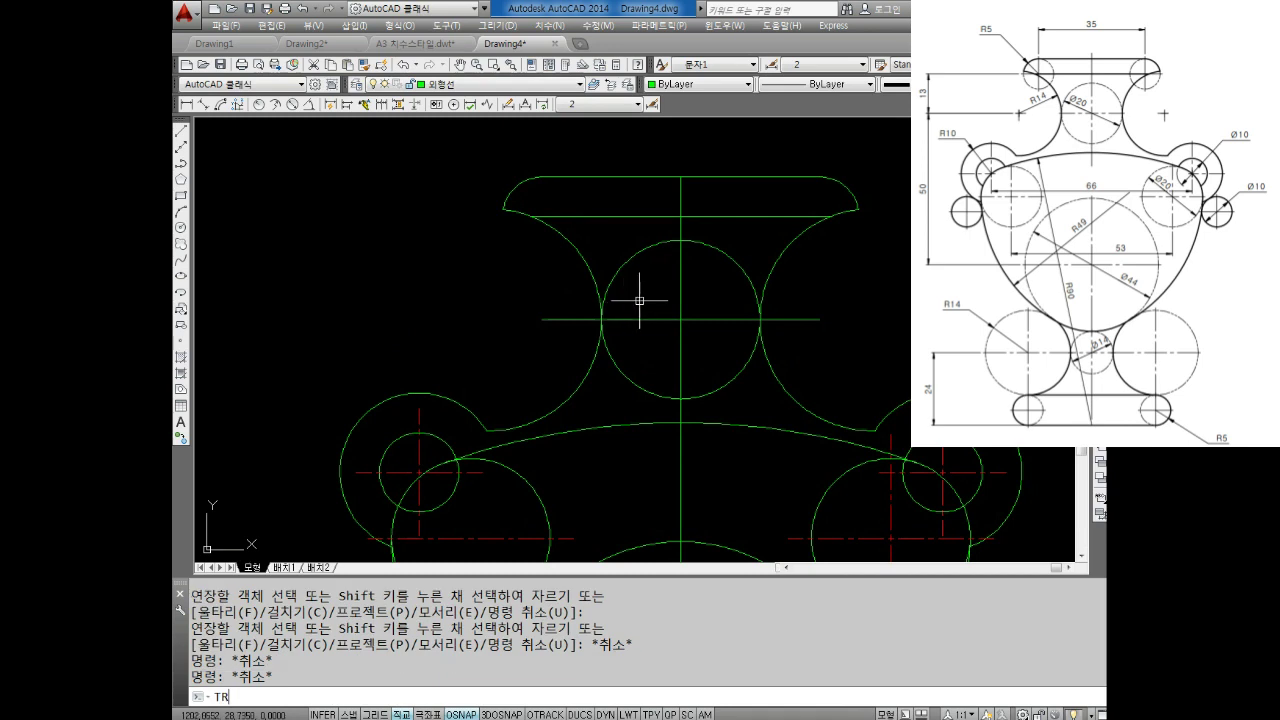
key("Return")
left_click(717, 249)
left_click(826, 297)
key("Return")
left_click(822, 298)
left_click(762, 338)
left_click(549, 305)
left_click(569, 328)
key("Escape")
left_click(646, 337)
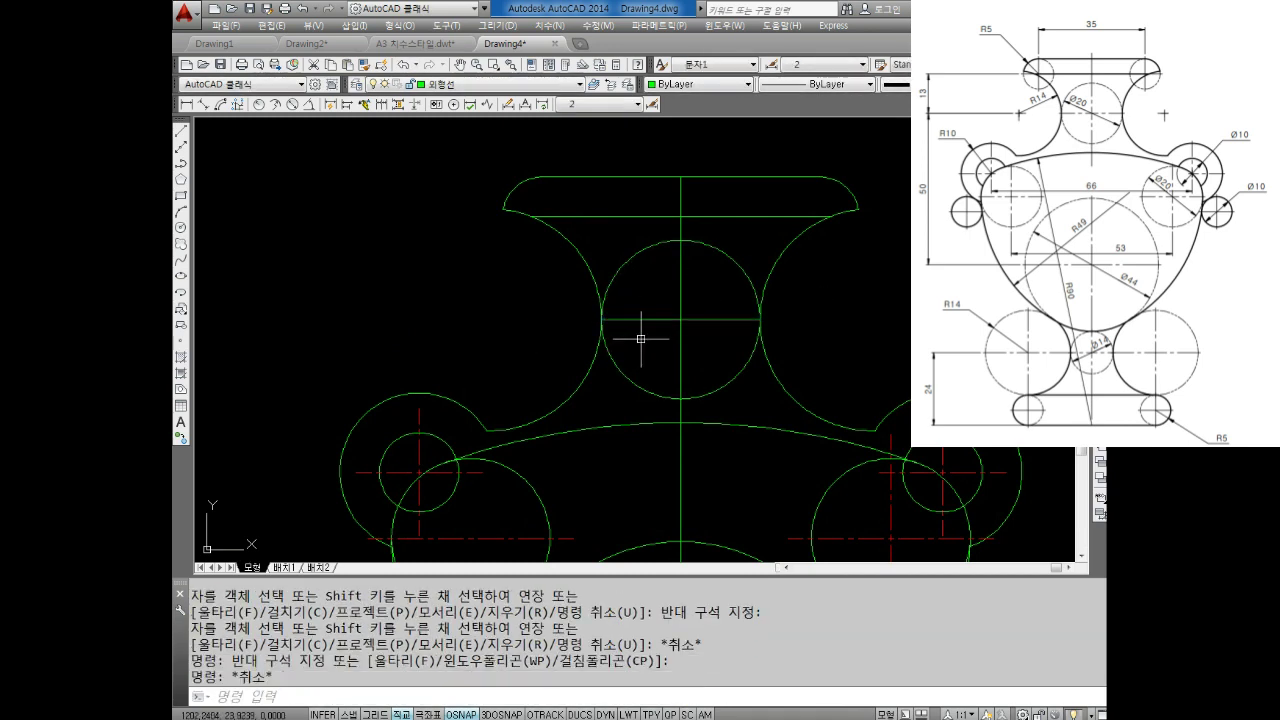
key("Escape")
Move the vase's vertical centre line onto the 중심선 layer.
scroll(695, 367, "down", 3)
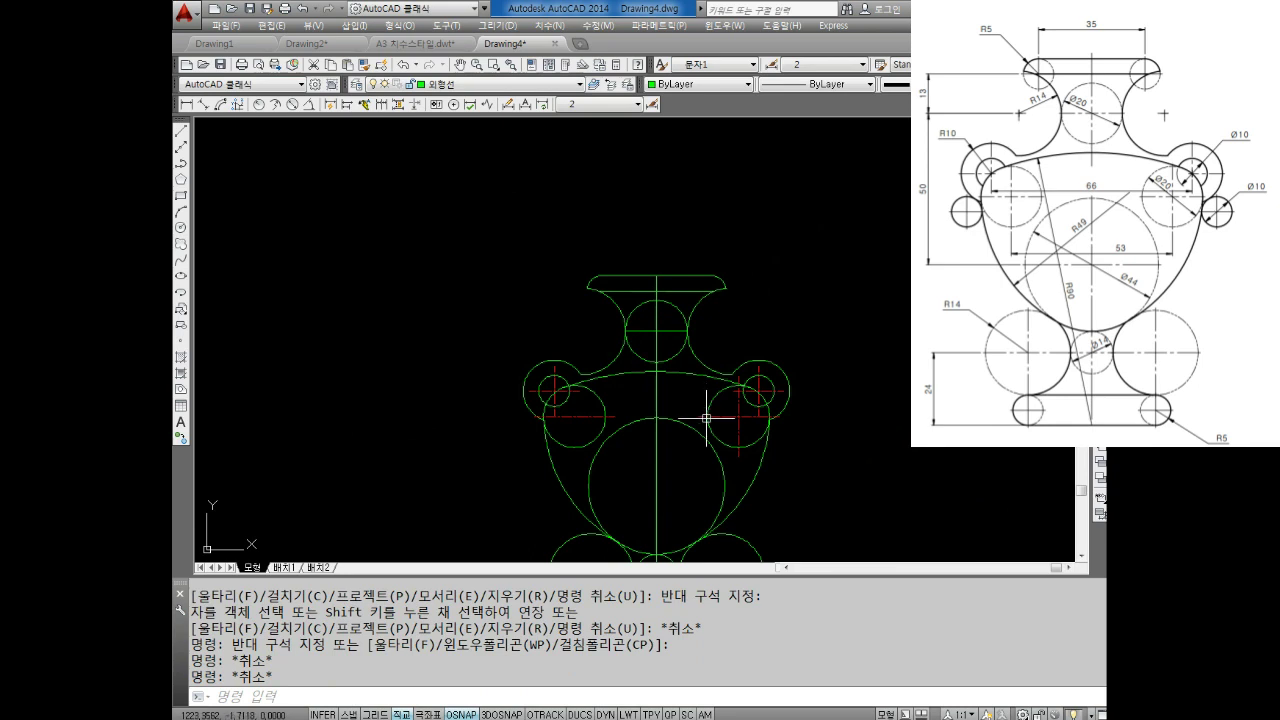
middle_click_drag(706, 418, 666, 297)
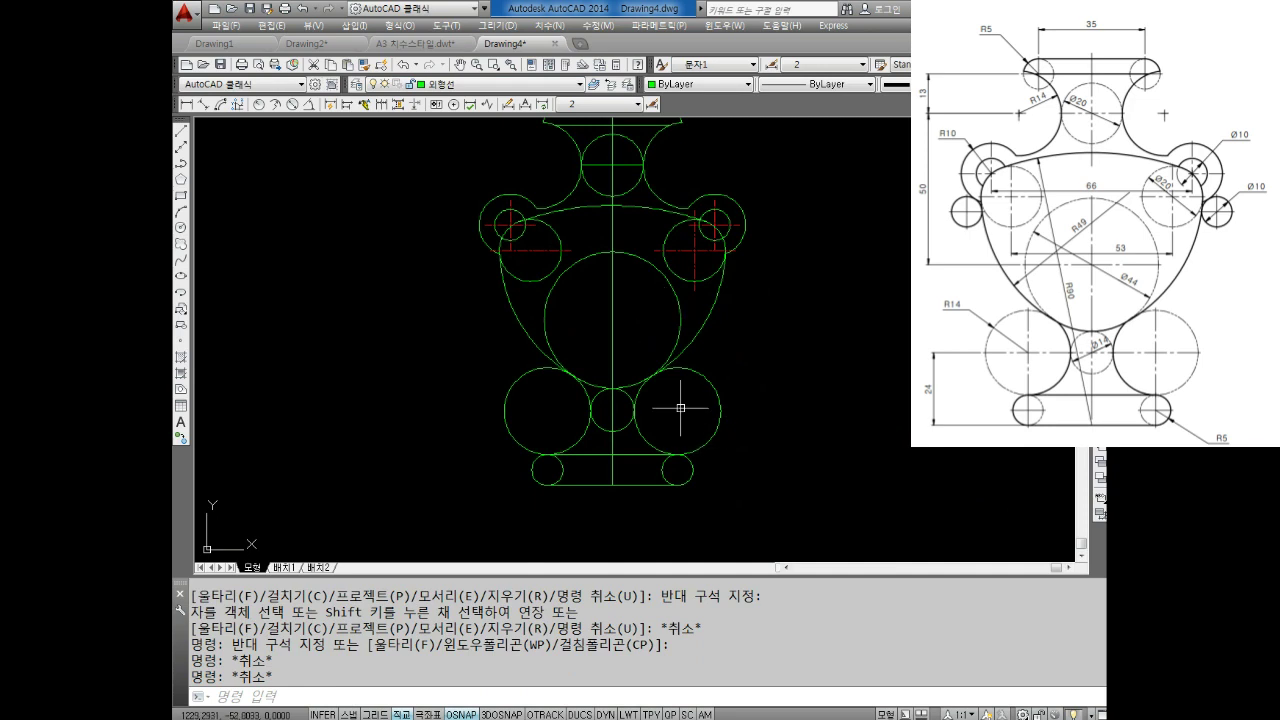
middle_click_drag(640, 323, 636, 367)
key("Escape")
left_click(632, 332)
left_click(584, 358)
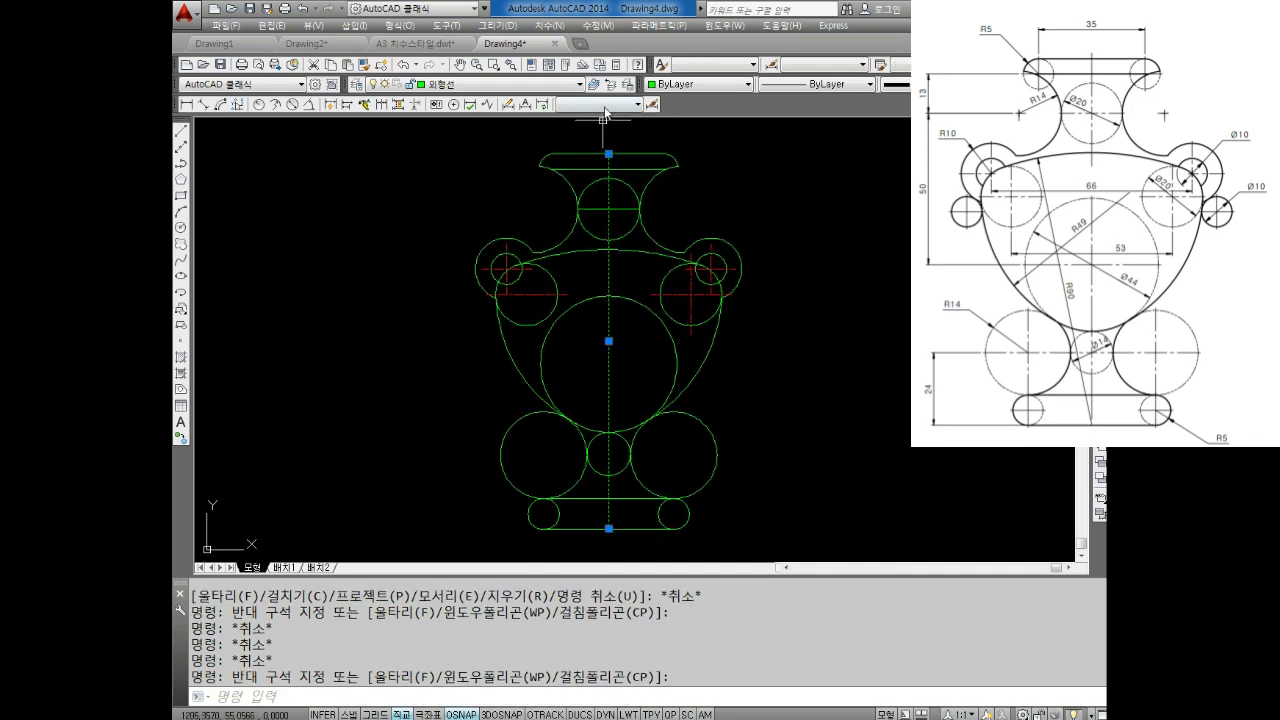
left_click(467, 84)
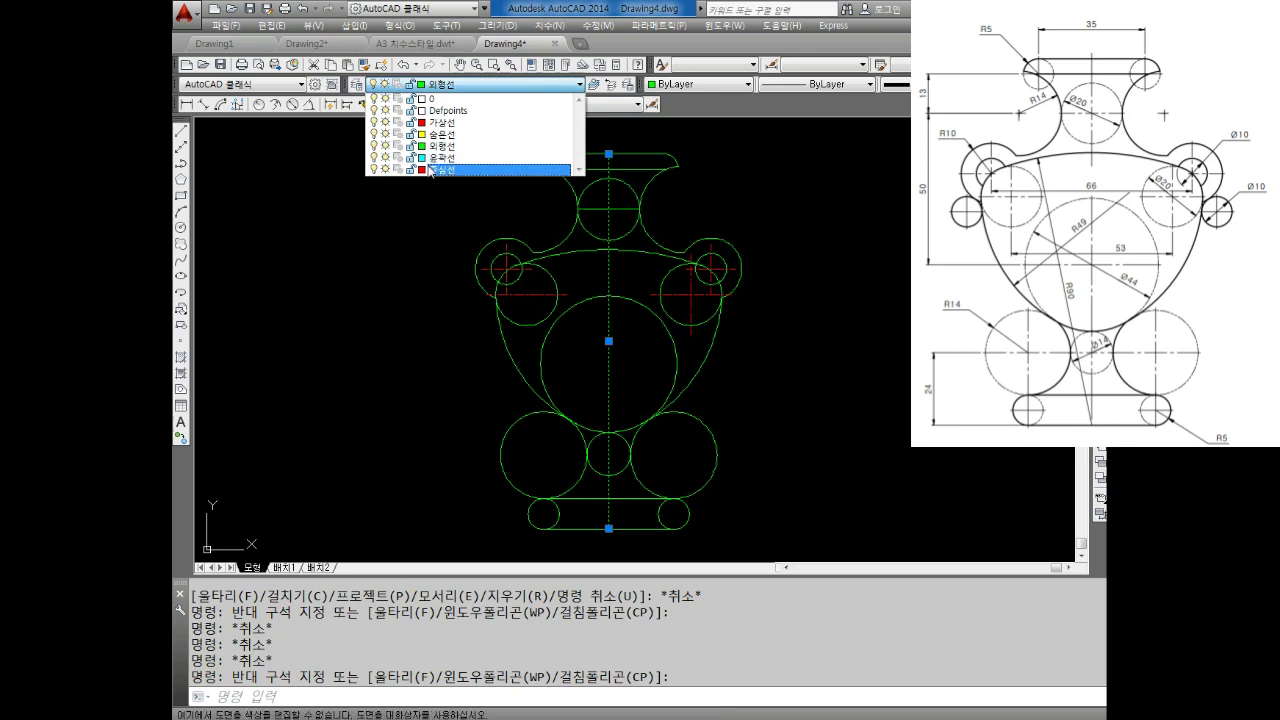
left_click(433, 170)
key("Escape")
Move the horizontal line across the neck circle onto the 중심선 layer.
scroll(623, 200, "up", 4)
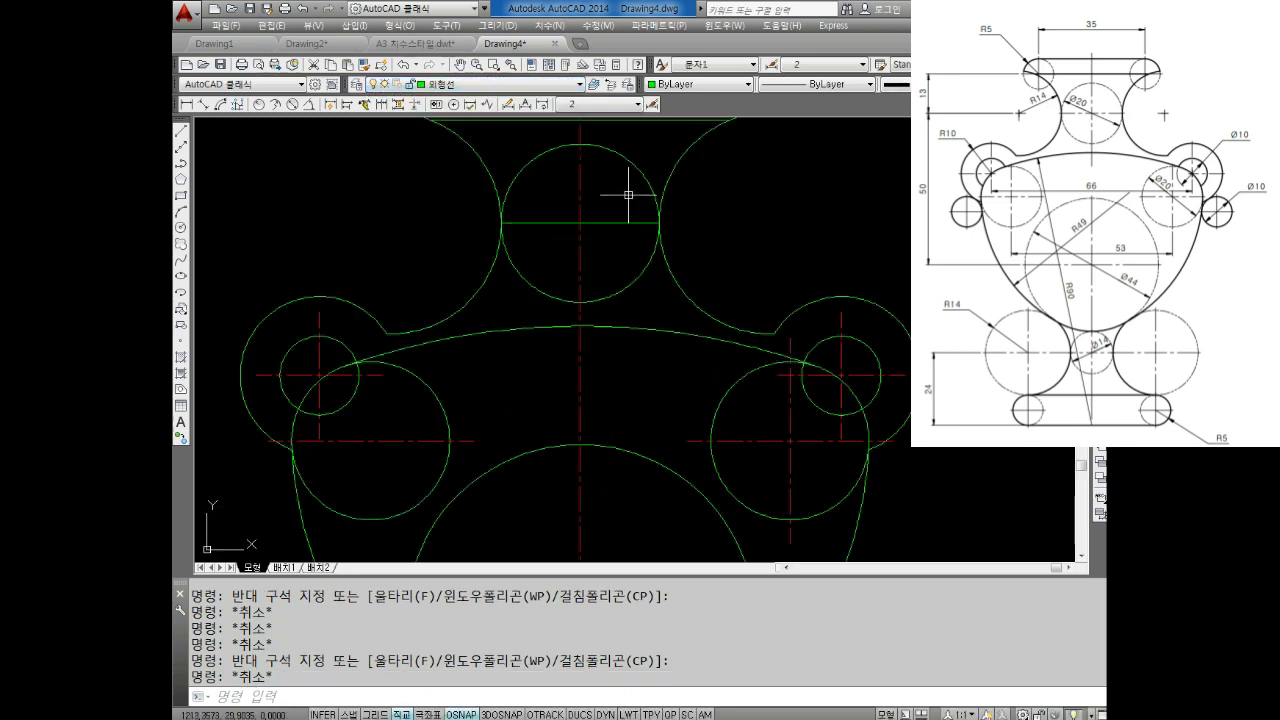
left_click(630, 195)
left_click(540, 250)
left_click(467, 84)
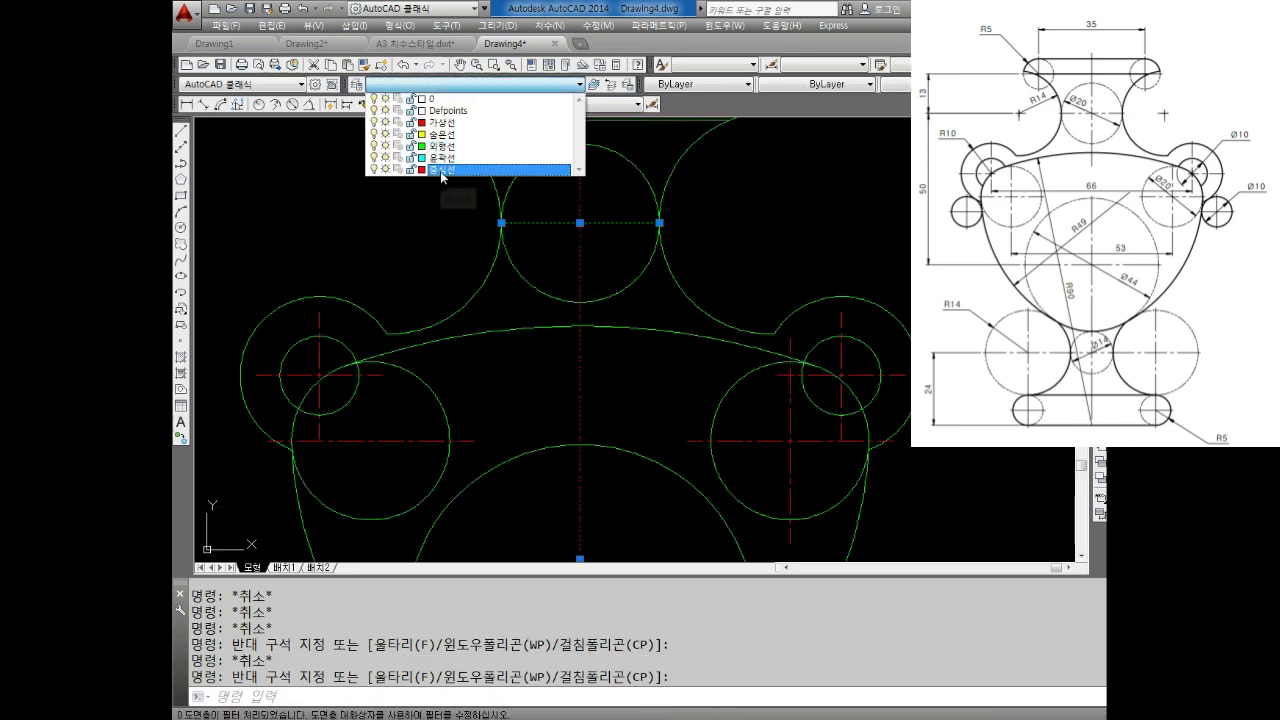
left_click(443, 170)
key("Escape")
key("Escape")
Lengthen the top centre line ends by a delta of 3.
type("N")
key("Return")
type("DE")
key("Return")
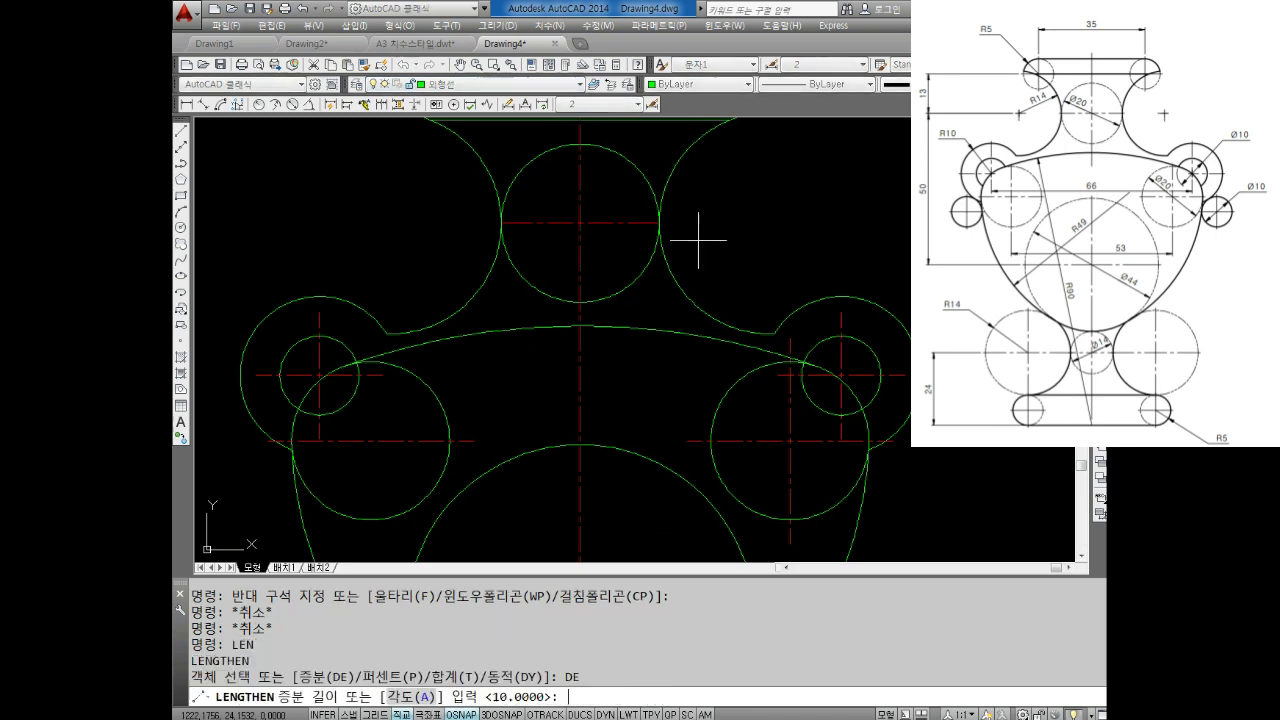
type("3")
key("Return")
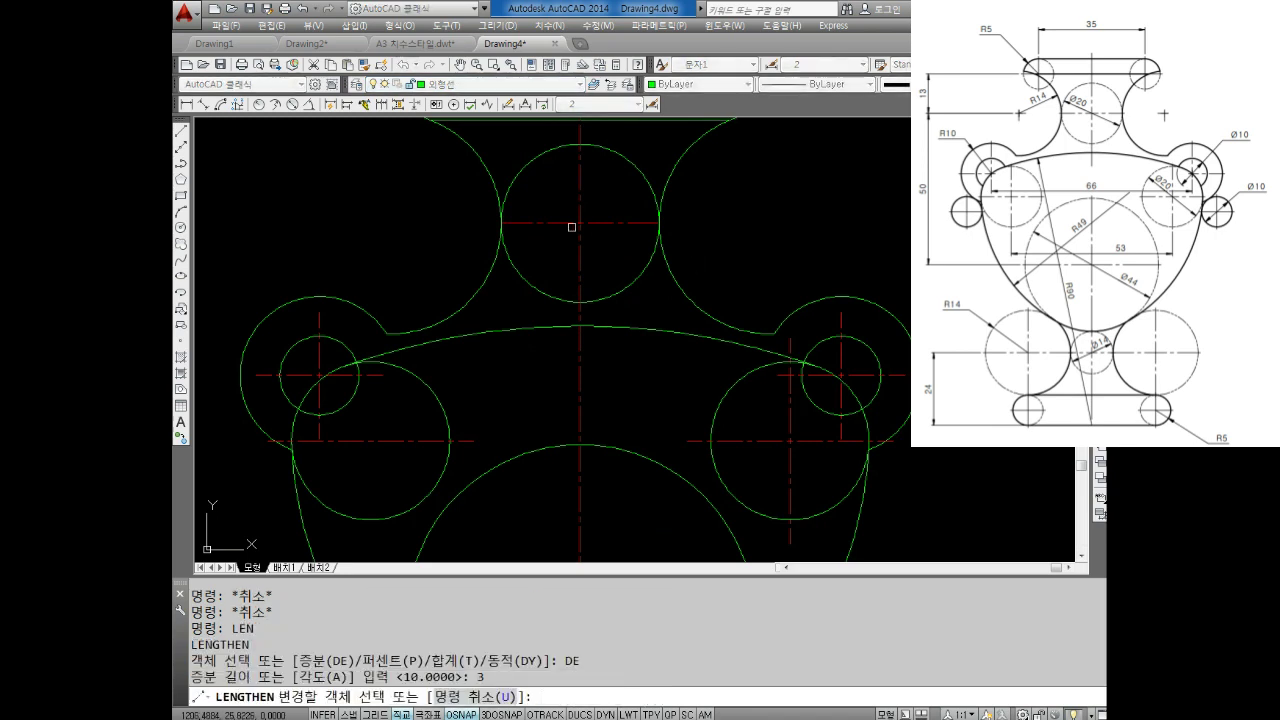
left_click(543, 223)
left_click(619, 223)
Lengthen the remaining centre line ends by 3, including the lower one.
middle_click_drag(615, 171, 594, 289)
left_click(561, 231)
scroll(561, 231, "down", 5)
scroll(539, 397, "up", 4)
left_click(556, 391)
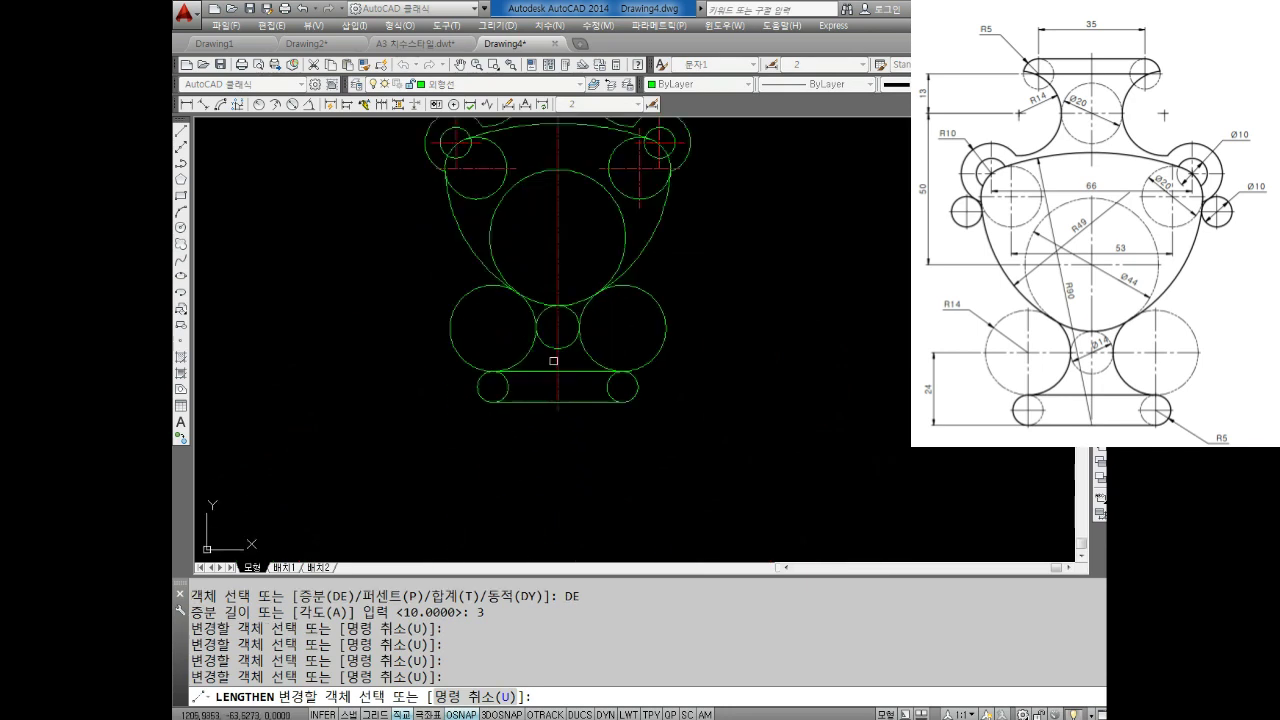
middle_click_drag(510, 220, 508, 306)
middle_click_drag(527, 190, 527, 303)
scroll(522, 278, "up", 3)
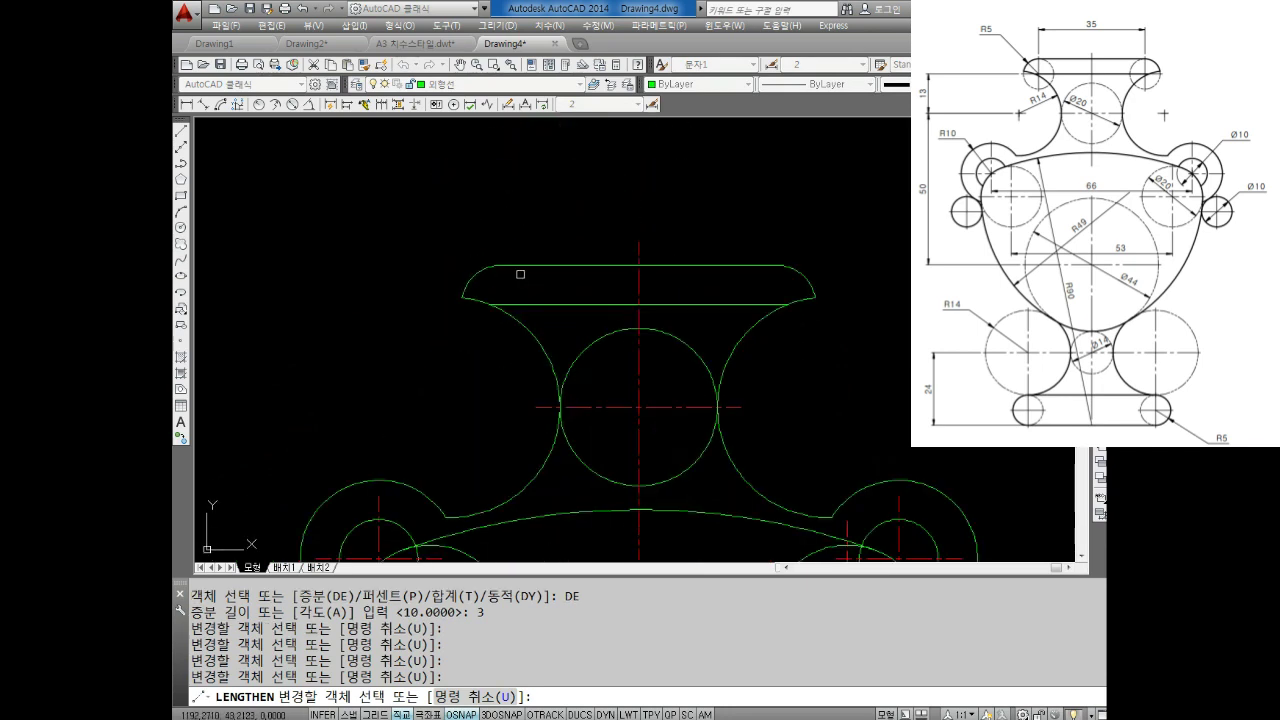
scroll(457, 301, "up", 2)
key("Escape")
key("Escape")
key("Escape")
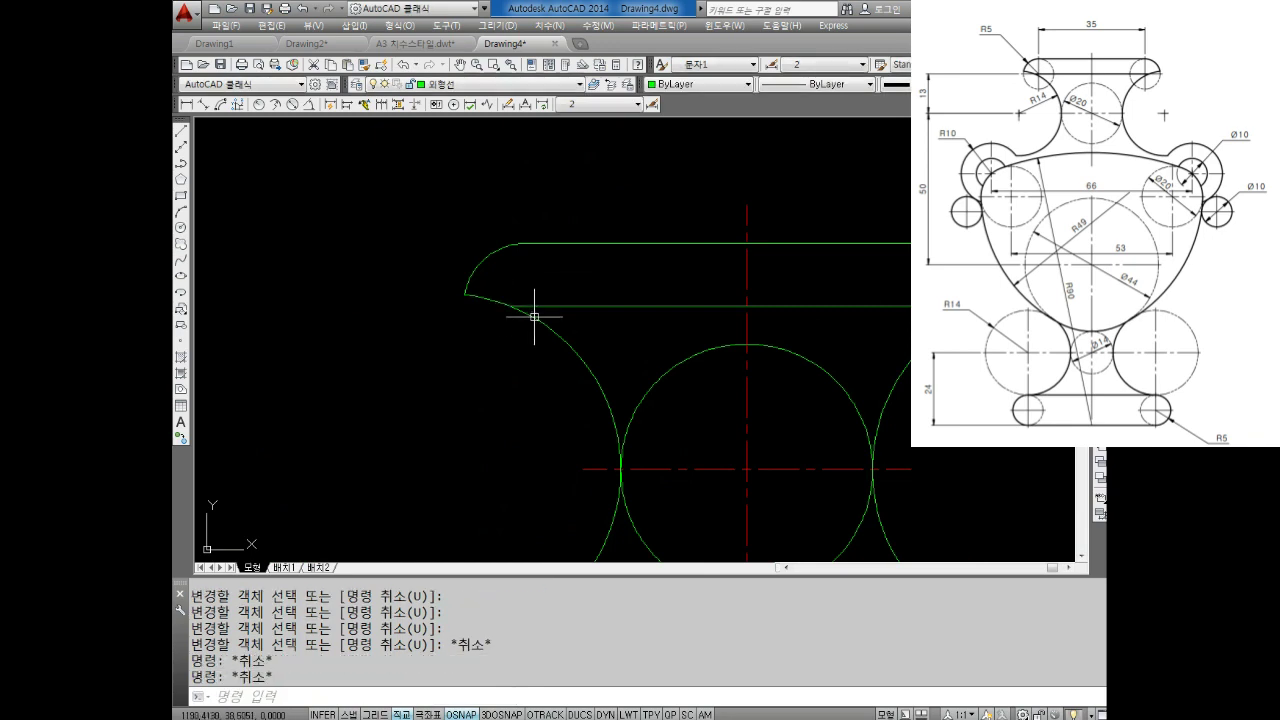
type("C")
Start a circle at the rim line's left end, then abandon it.
key("Return")
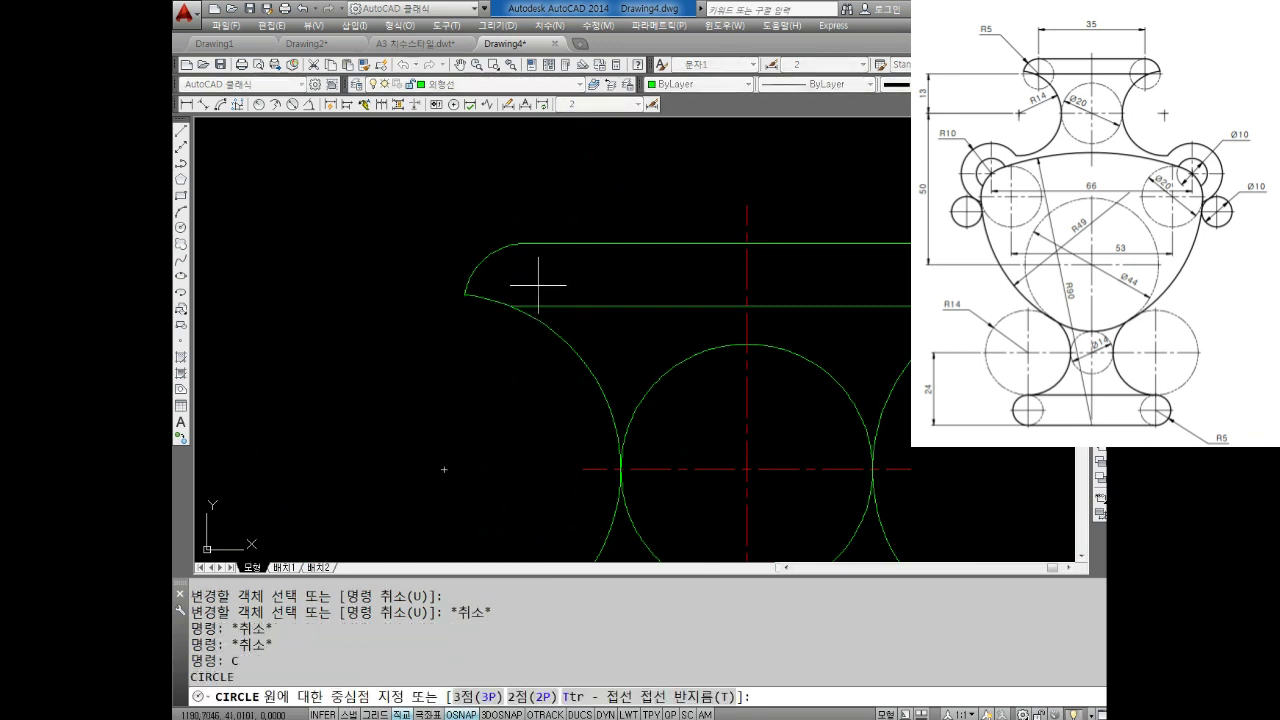
left_click(526, 306)
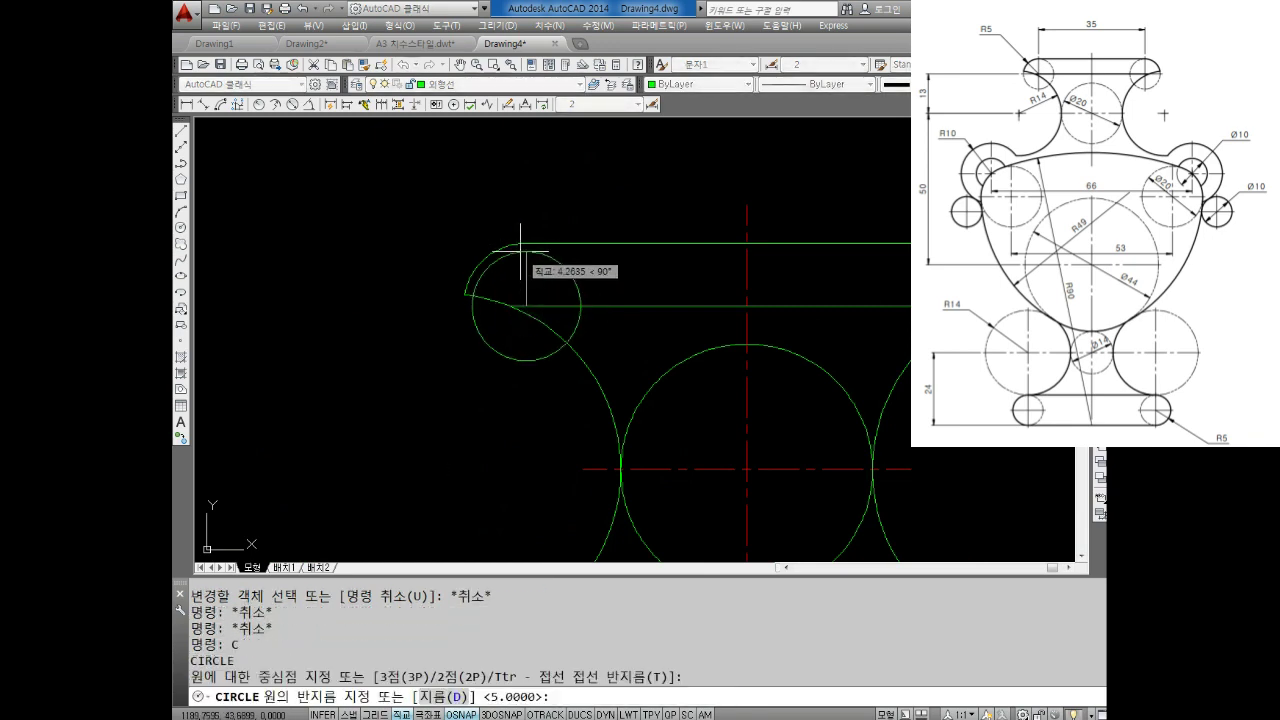
key("Escape")
scroll(540, 280, "up", 1)
scroll(527, 273, "up", 1)
scroll(527, 273, "up", 1)
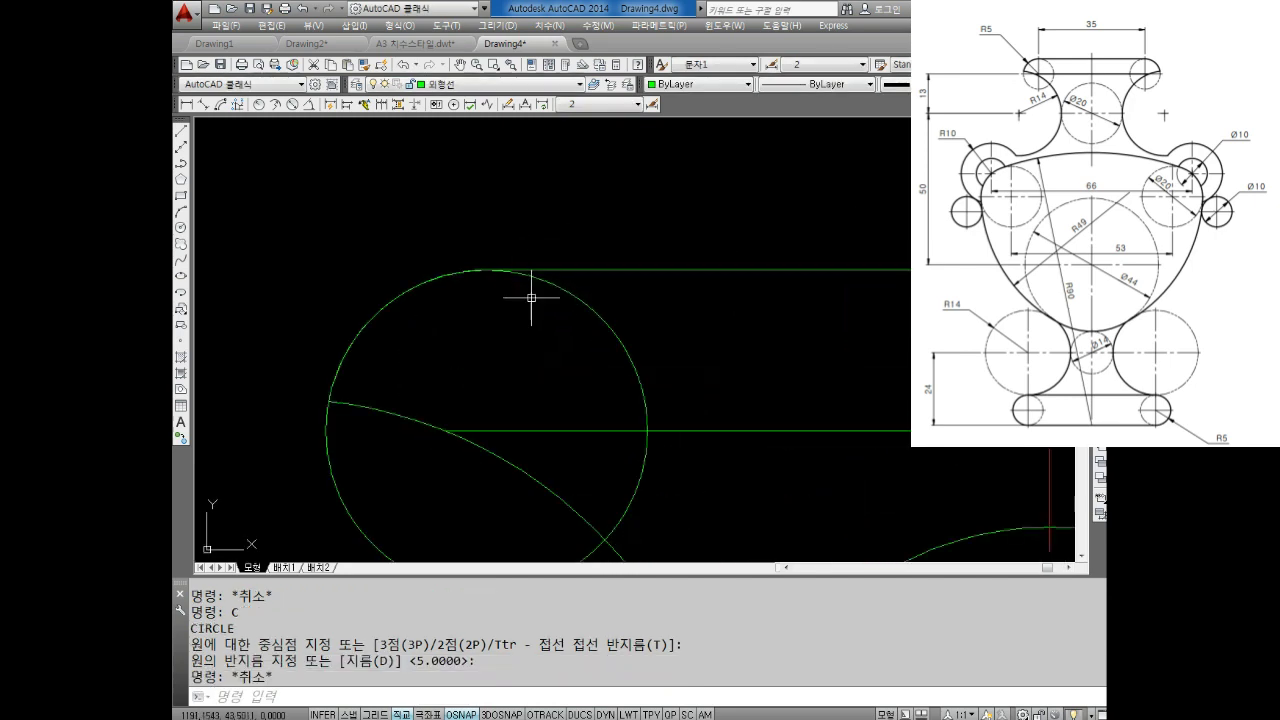
key("Escape")
key("Escape")
key("Escape")
key("Escape")
type("tr")
key("Escape")
scroll(512, 280, "up", 1)
Attempt a BR break on the arc using a Nearest snap, then cancel it.
type("BR")
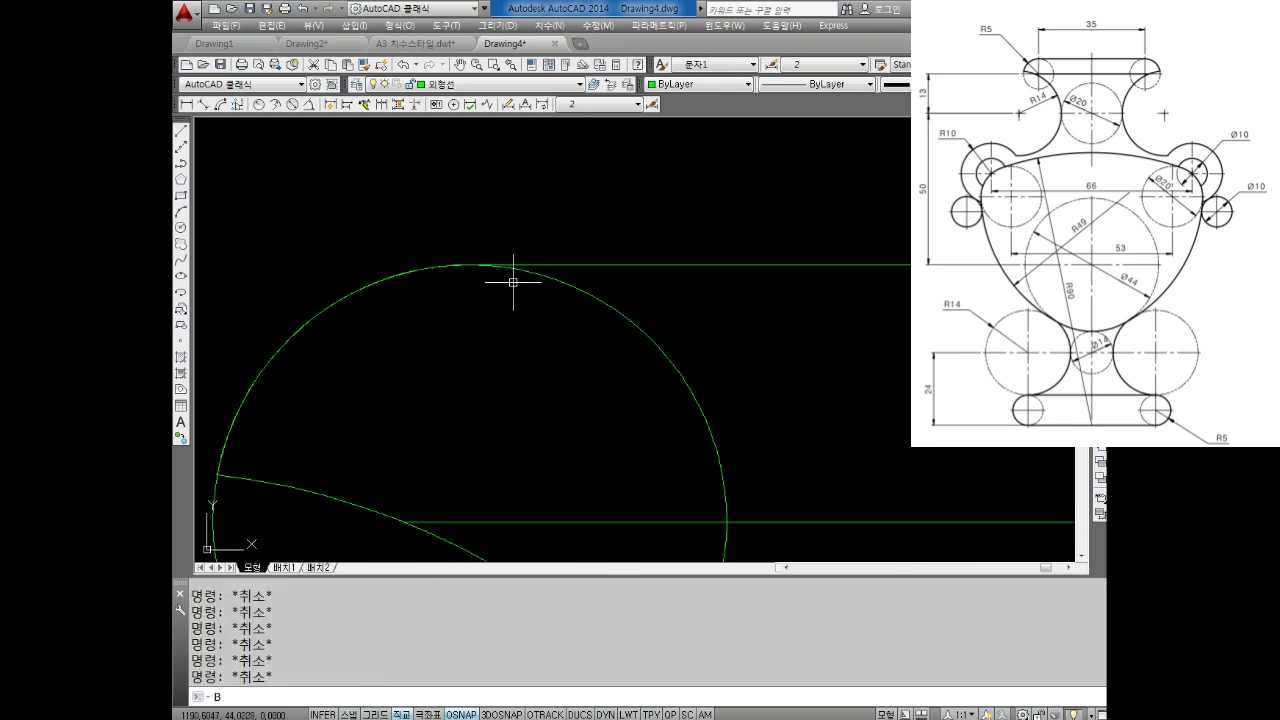
key("Return")
scroll(538, 290, "up", 1)
left_click(535, 263)
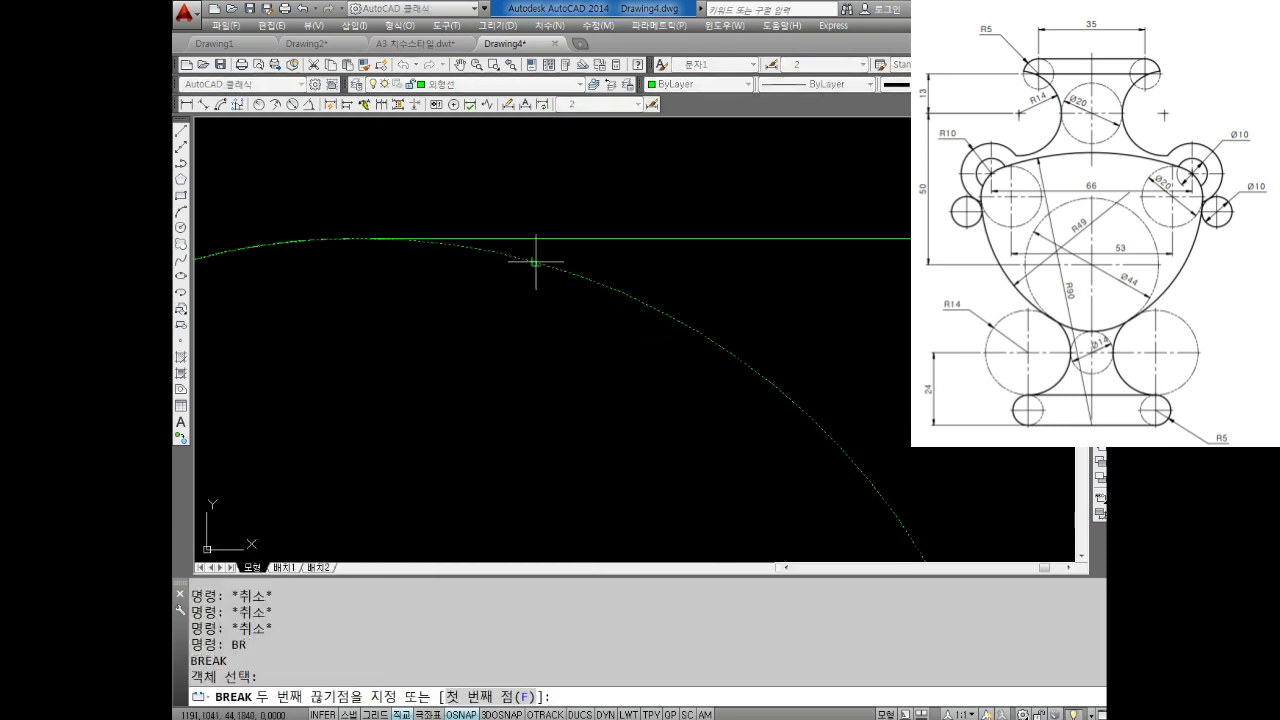
type("F")
key("Return")
right_click(530, 305, "shift")
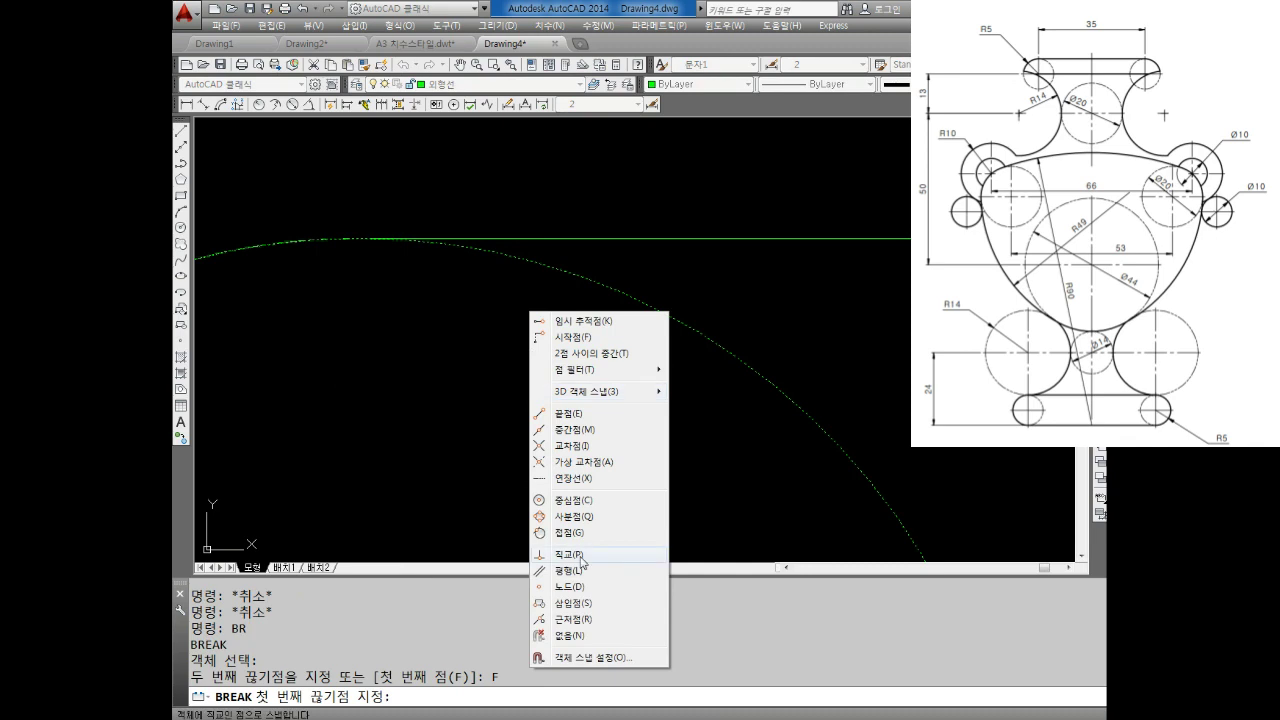
left_click(600, 619)
left_click(476, 247)
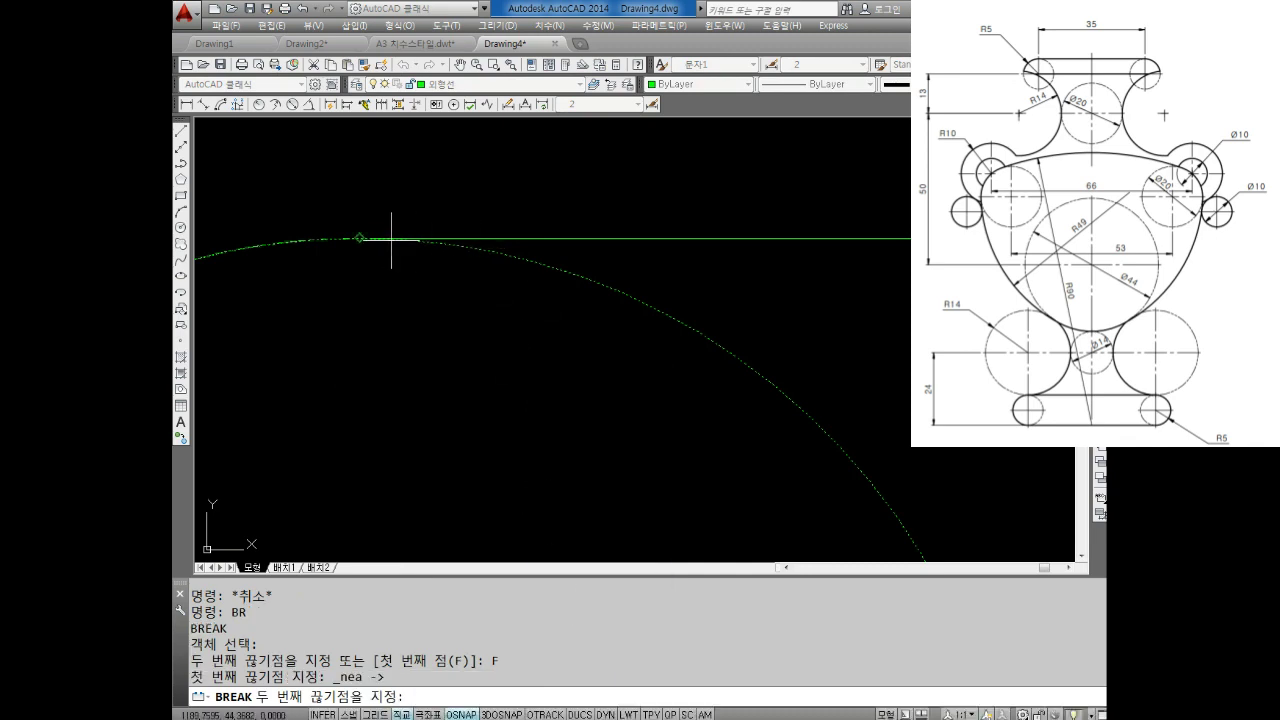
key("Escape")
Break the upper-left circle between a picked first point and a Nearest-snapped second point.
scroll(423, 266, "down", 2)
scroll(500, 289, "down", 2)
mouse_move(500, 289)
middle_mouse_down()
mouse_move(422, 325)
mouse_move(381, 382)
middle_mouse_up()
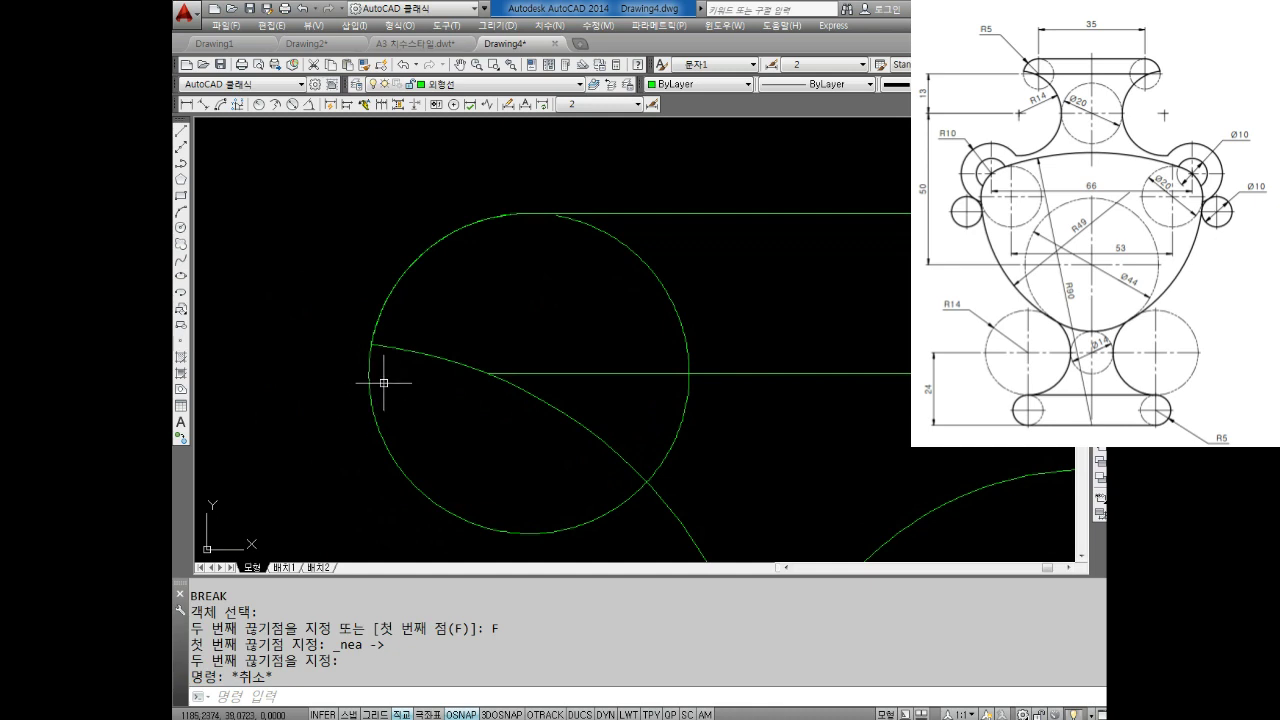
scroll(385, 381, "up", 4)
scroll(386, 357, "down", 2)
middle_click_drag(371, 357, 398, 363)
key("Escape")
key("Escape")
type("B")
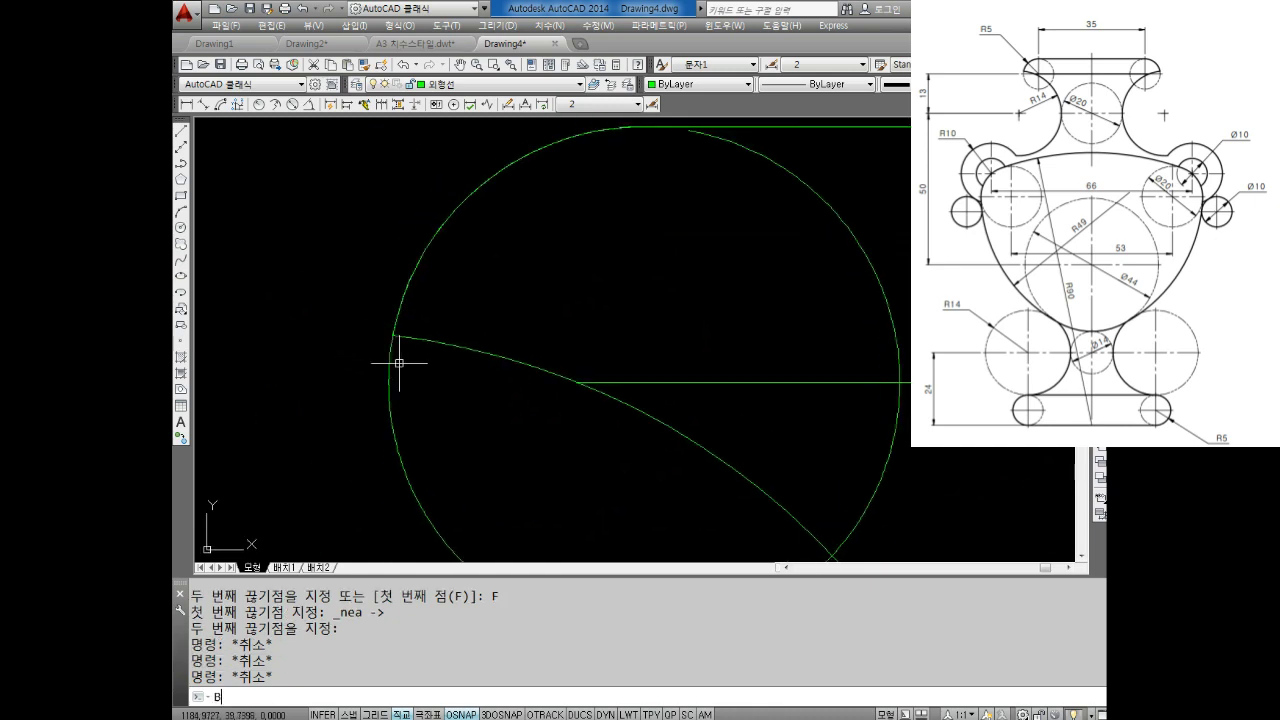
type("R")
key("Return")
scroll(400, 357, "up", 2)
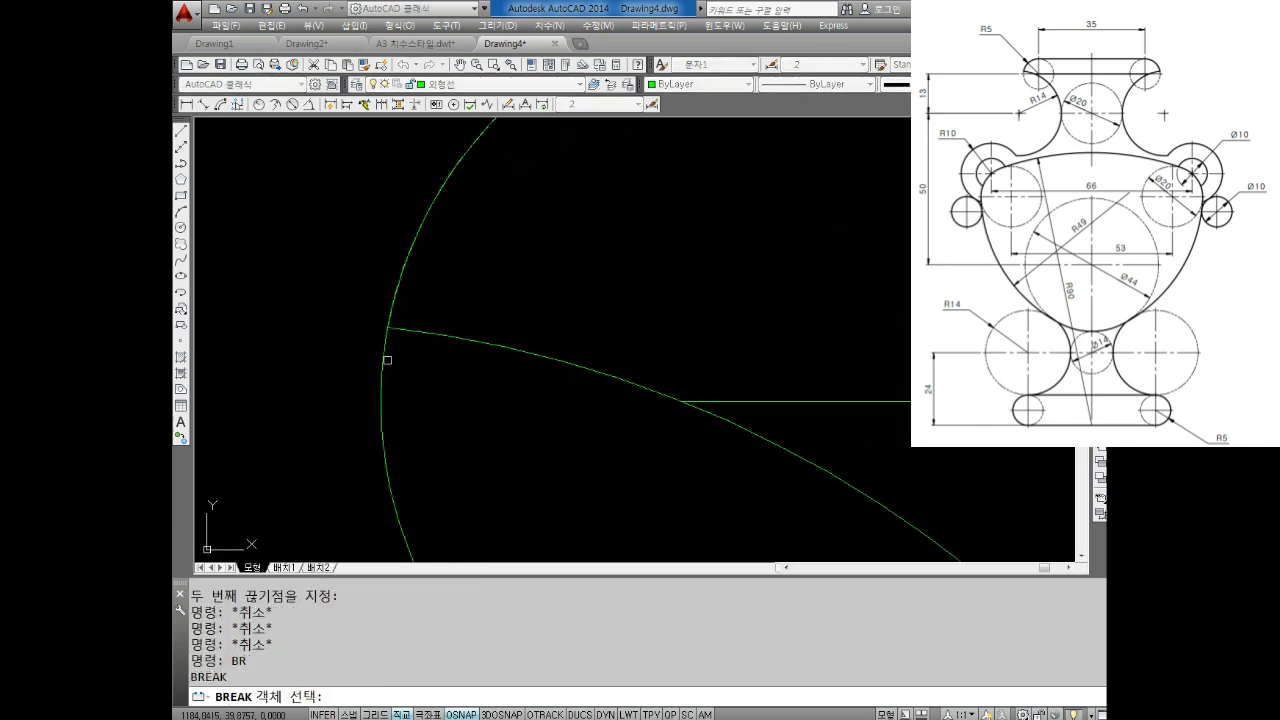
left_click(383, 351)
key("Return")
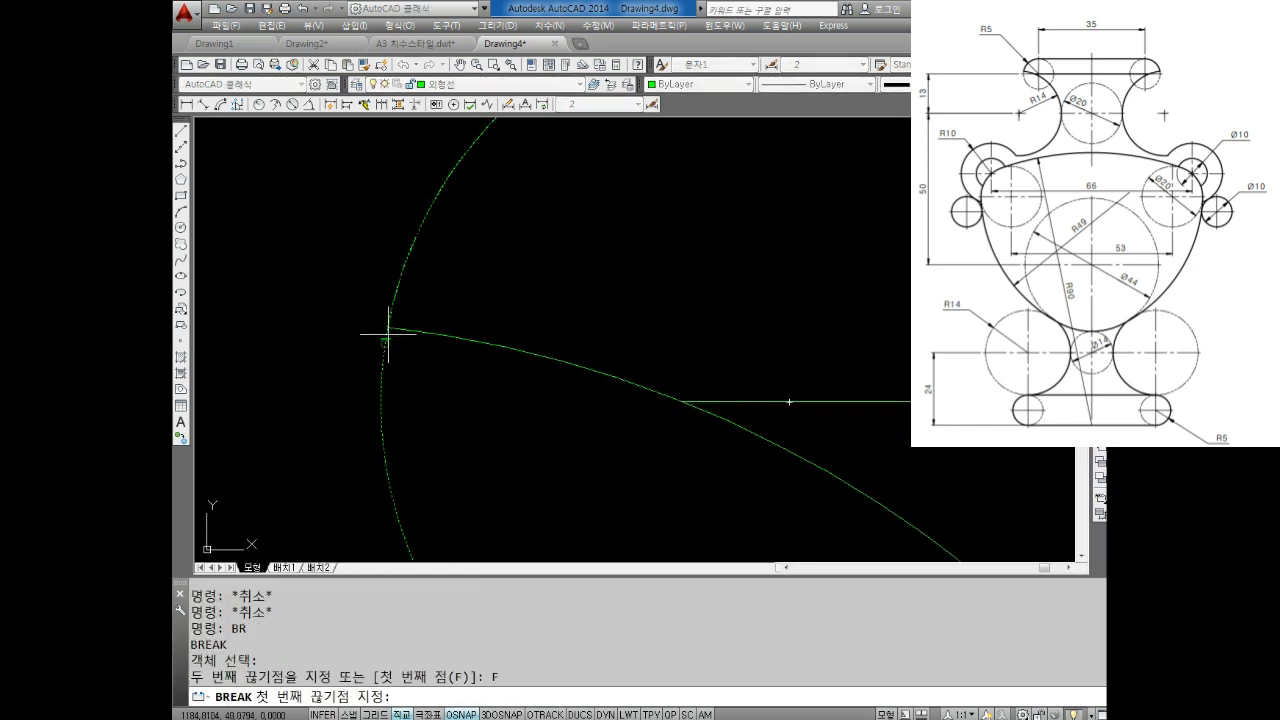
left_click(386, 330)
right_click(409, 392, "shift")
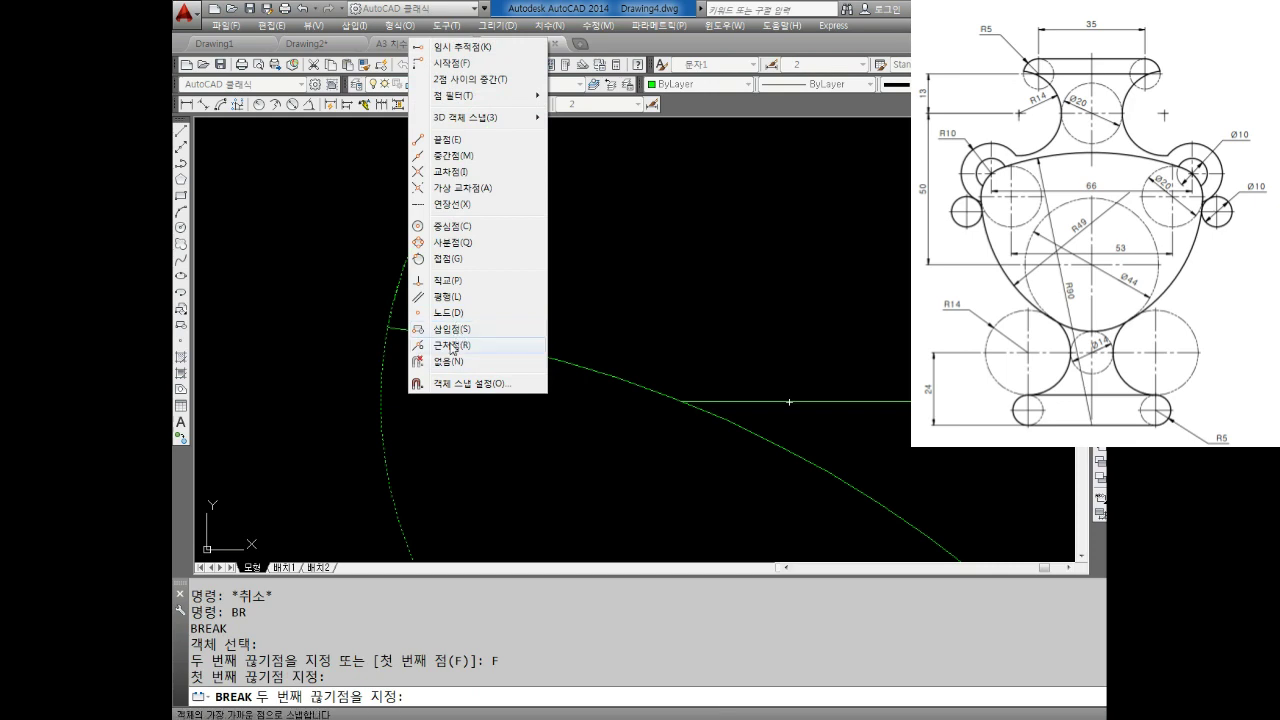
left_click(455, 344)
key("Escape")
Select the resulting arc and bring up the layer list for it.
scroll(423, 371, "down", 2)
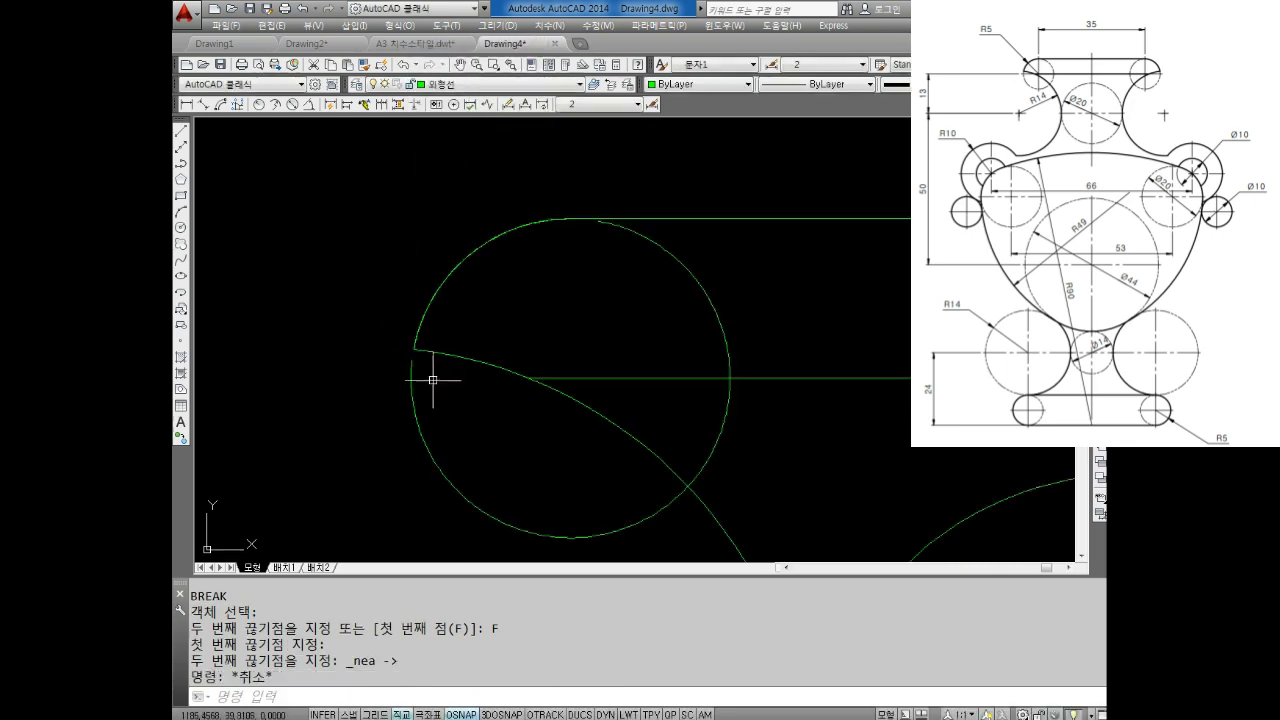
left_click(370, 440)
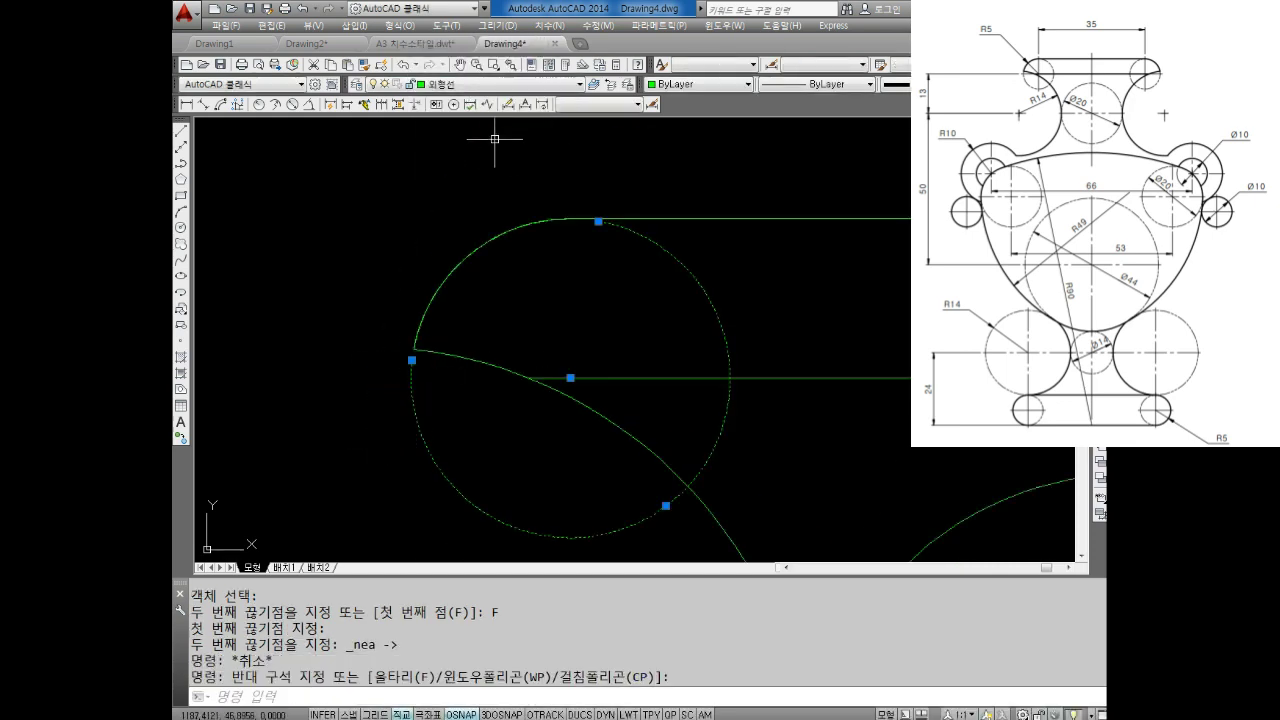
left_click(474, 88)
Put the upper-left circle's hidden arc on the red dashed layer and delete the leftover arc piece.
left_click(452, 128)
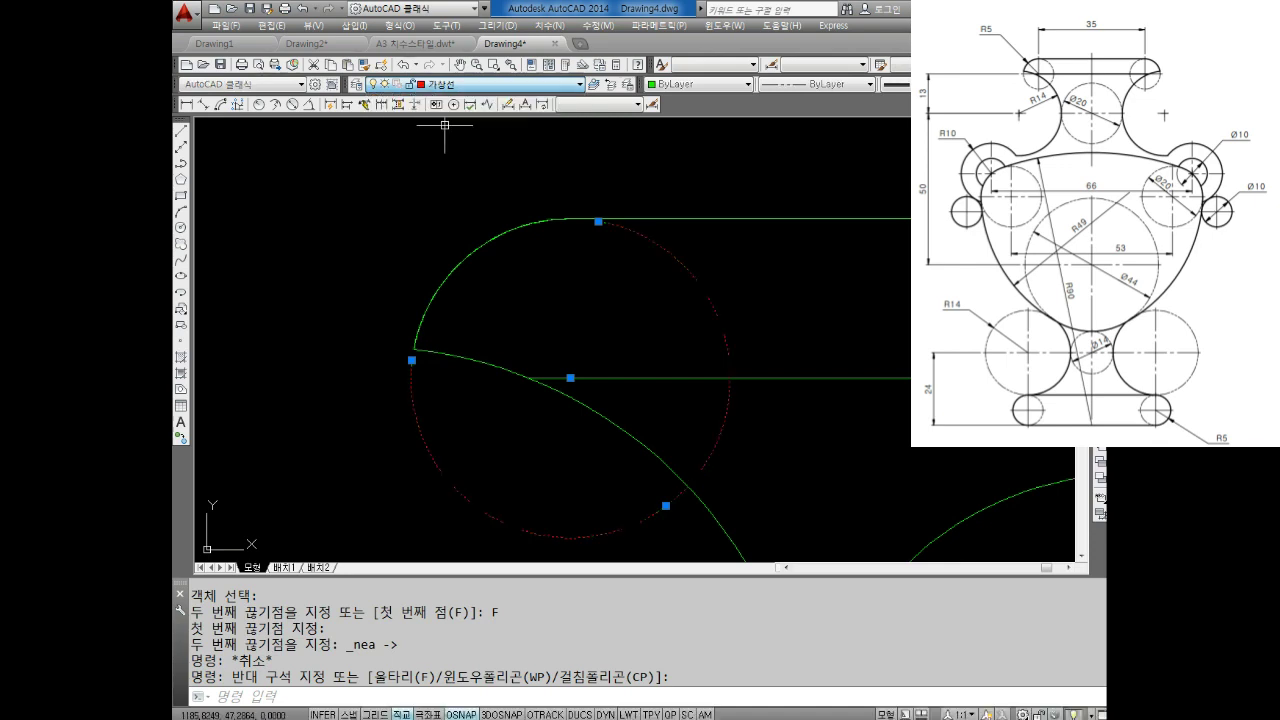
key("Escape")
key("Escape")
scroll(531, 189, "down", 2)
key("Escape")
left_click(486, 231)
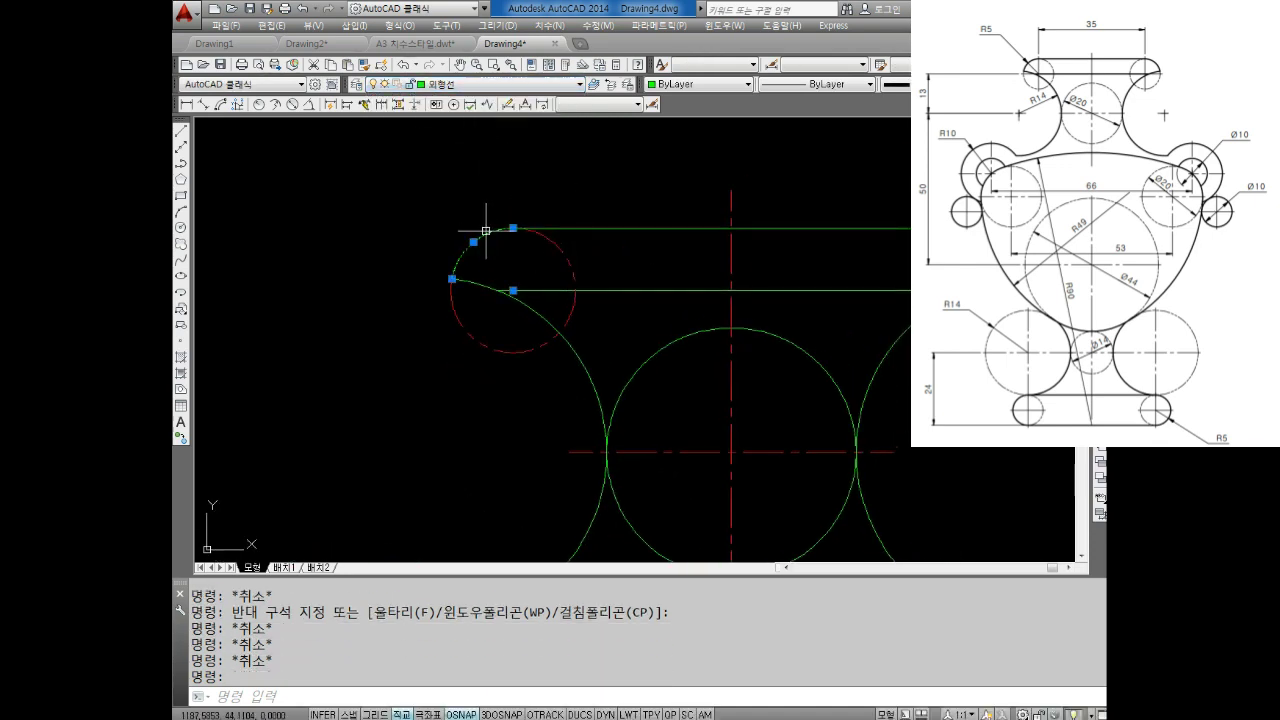
key("Delete")
key("Escape")
key("Escape")
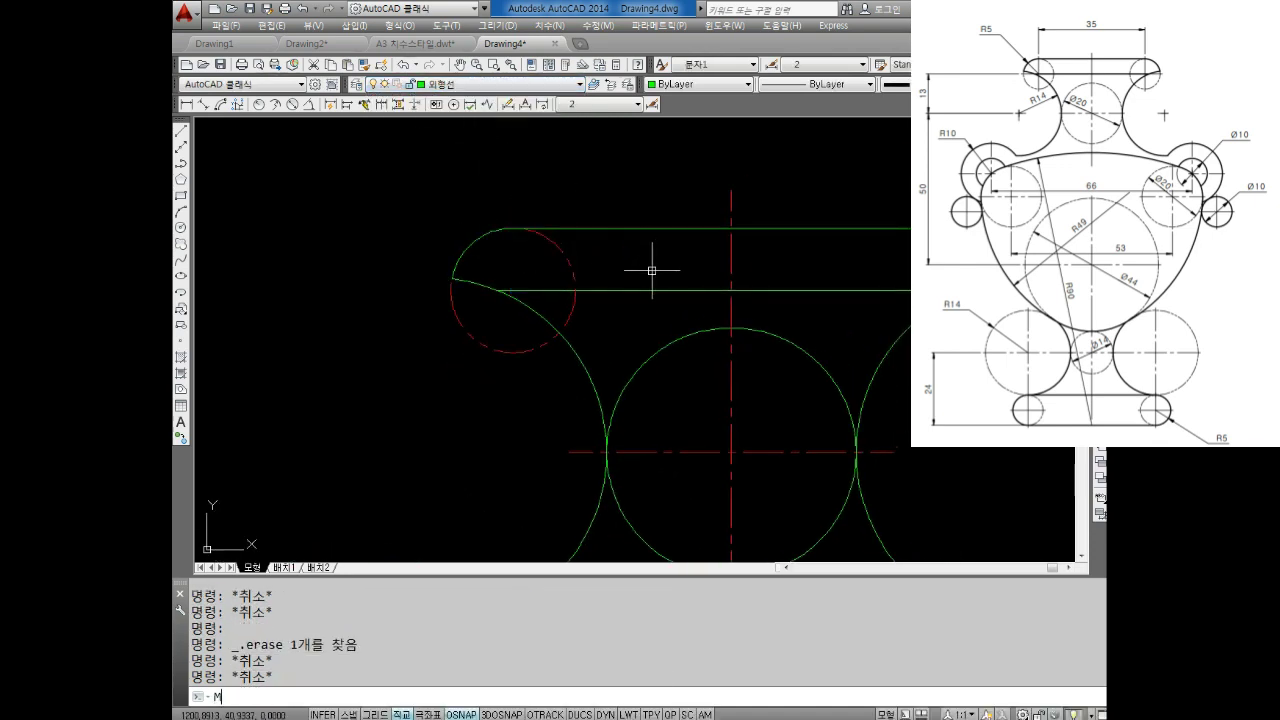
Mirror the red dashed arc to the right about the vertical centre line, keeping the original.
type("I")
key("Return")
left_click(576, 296)
key("Return")
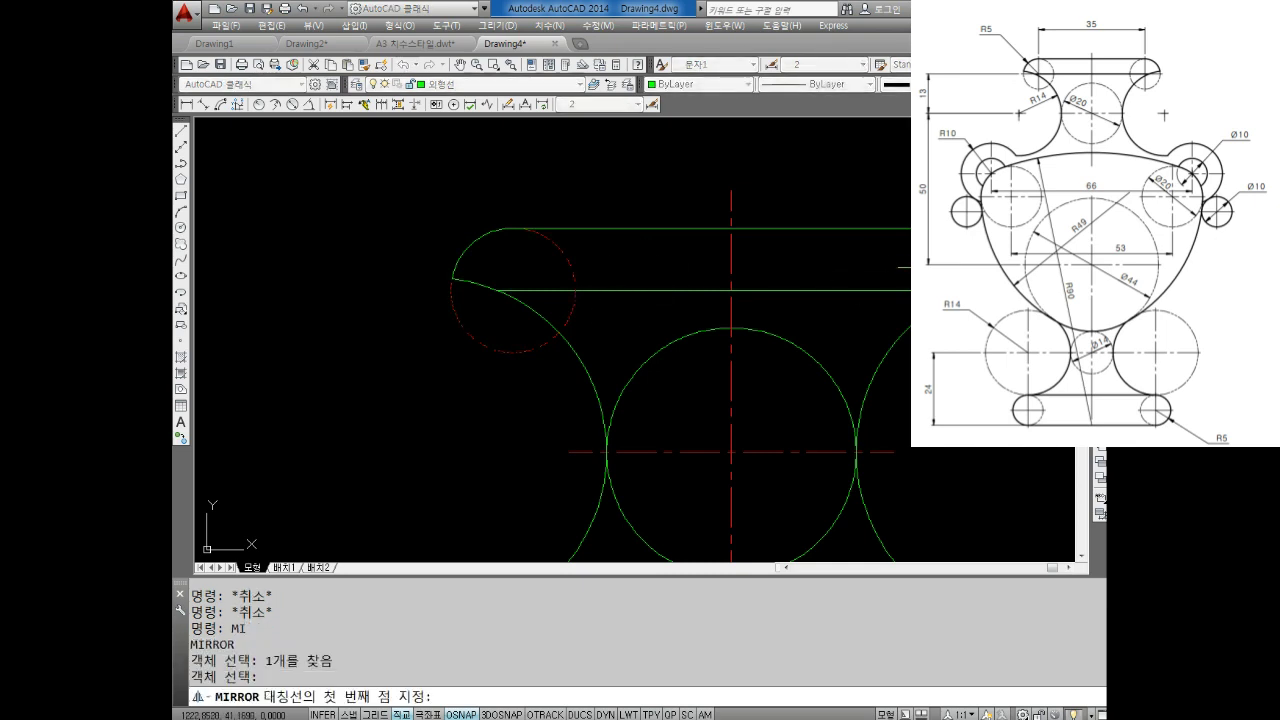
left_click(731, 228)
left_click(731, 451)
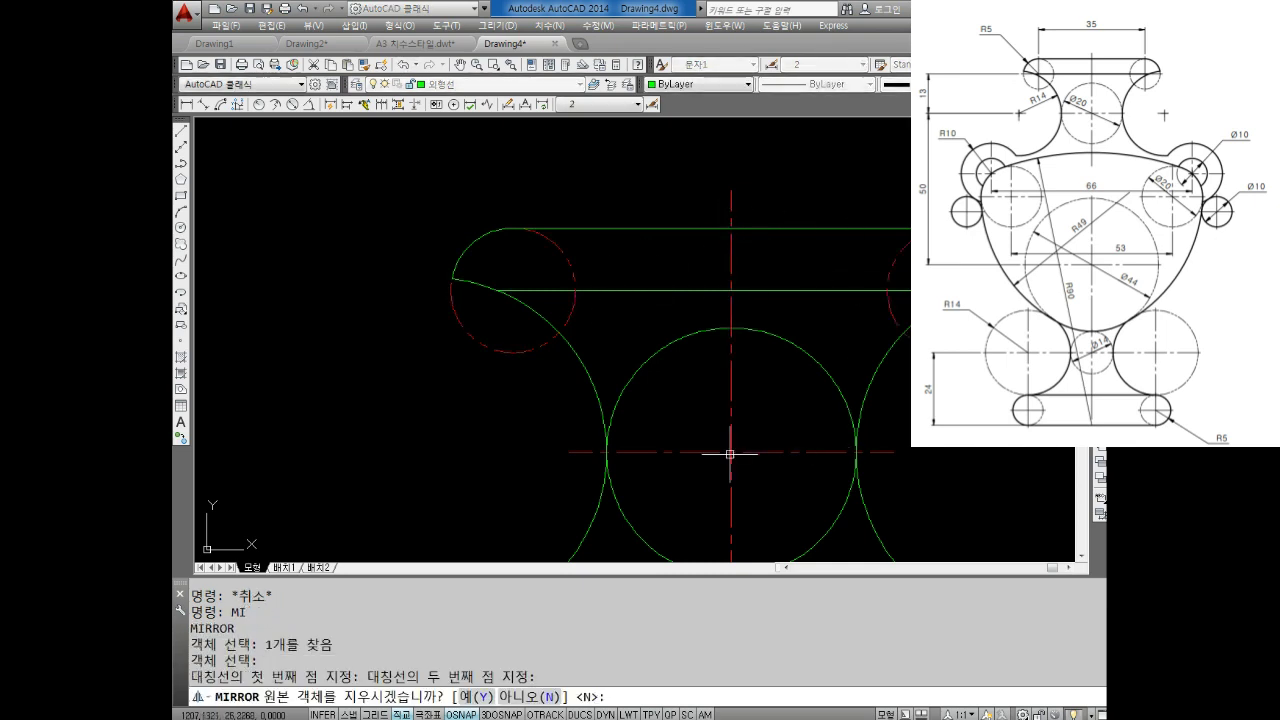
key("Return")
scroll(743, 431, "down", 2)
middle_click_drag(811, 391, 663, 349)
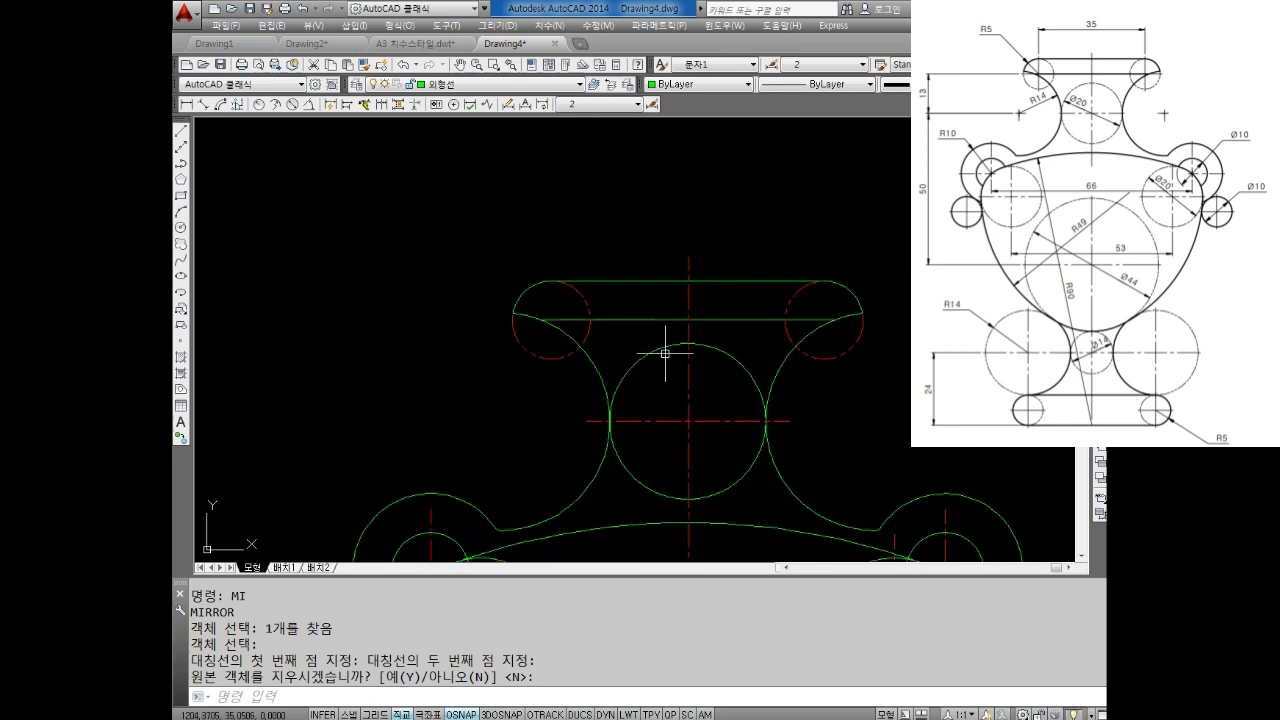
scroll(601, 296, "down", 1)
key("Escape")
key("Escape")
key("Escape")
middle_click_drag(601, 296, 585, 324)
middle_click_drag(481, 272, 484, 282)
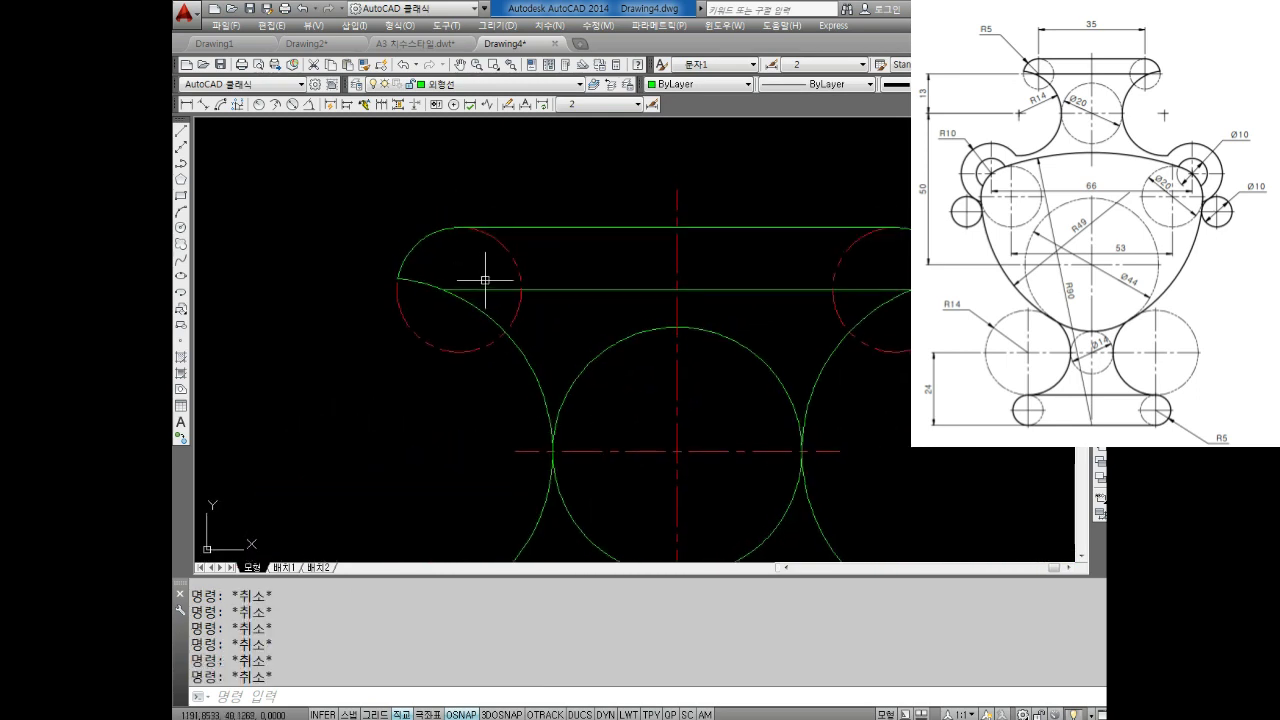
Draw a vertical and a horizontal line through the upper-left circle.
type("L")
key("Return")
left_click(459, 229)
left_click(459, 352)
key("Escape")
key("Return")
left_click(399, 284)
left_click(521, 289)
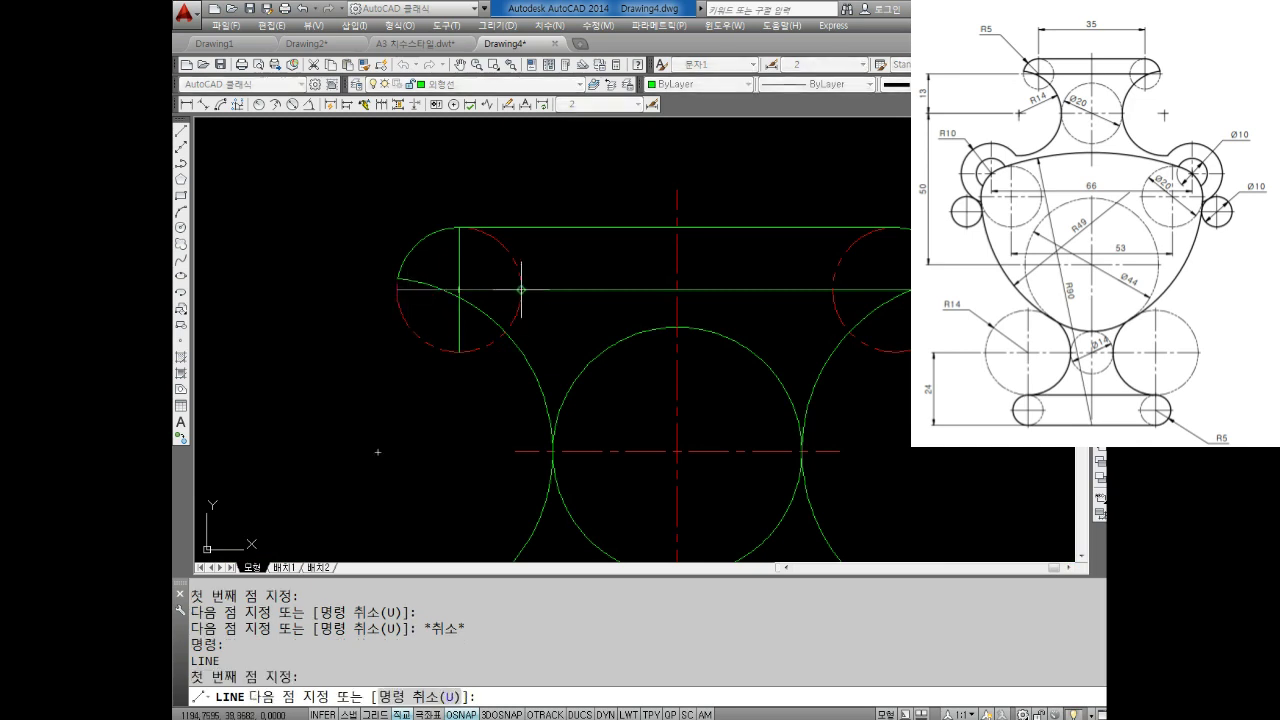
key("Escape")
Move the two new lines onto the red centre layer.
left_click(463, 286)
left_click(509, 85)
left_click(466, 170)
key("Escape")
key("Escape")
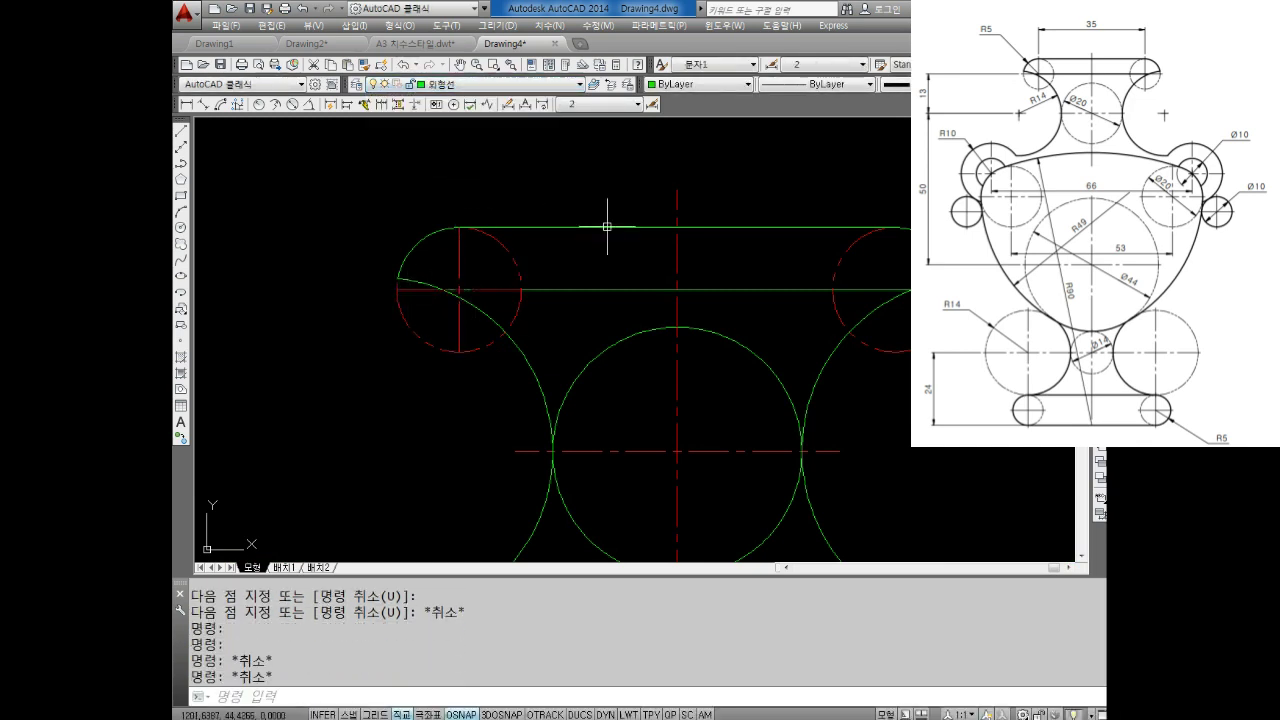
Lengthen each end of the two centre lines by a delta of 3.
type("N")
key("Return")
type("DE")
key("Return")
key("Return")
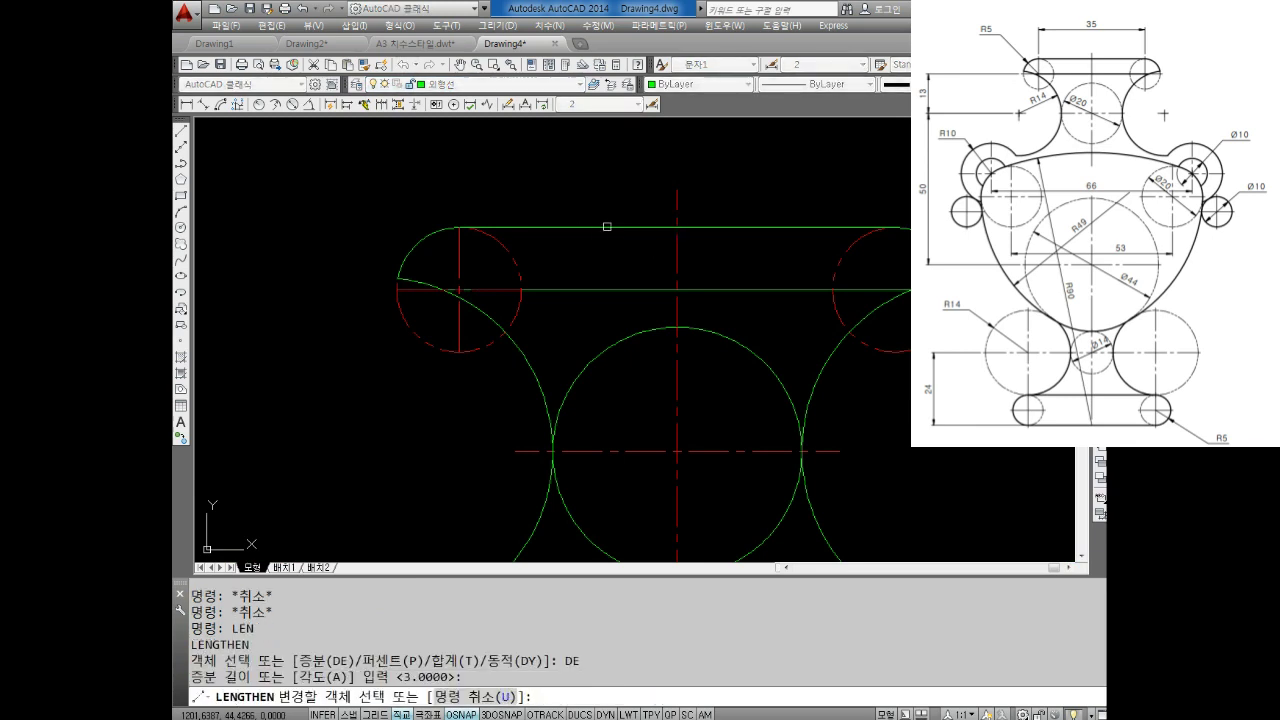
left_click(460, 257)
left_click(415, 288)
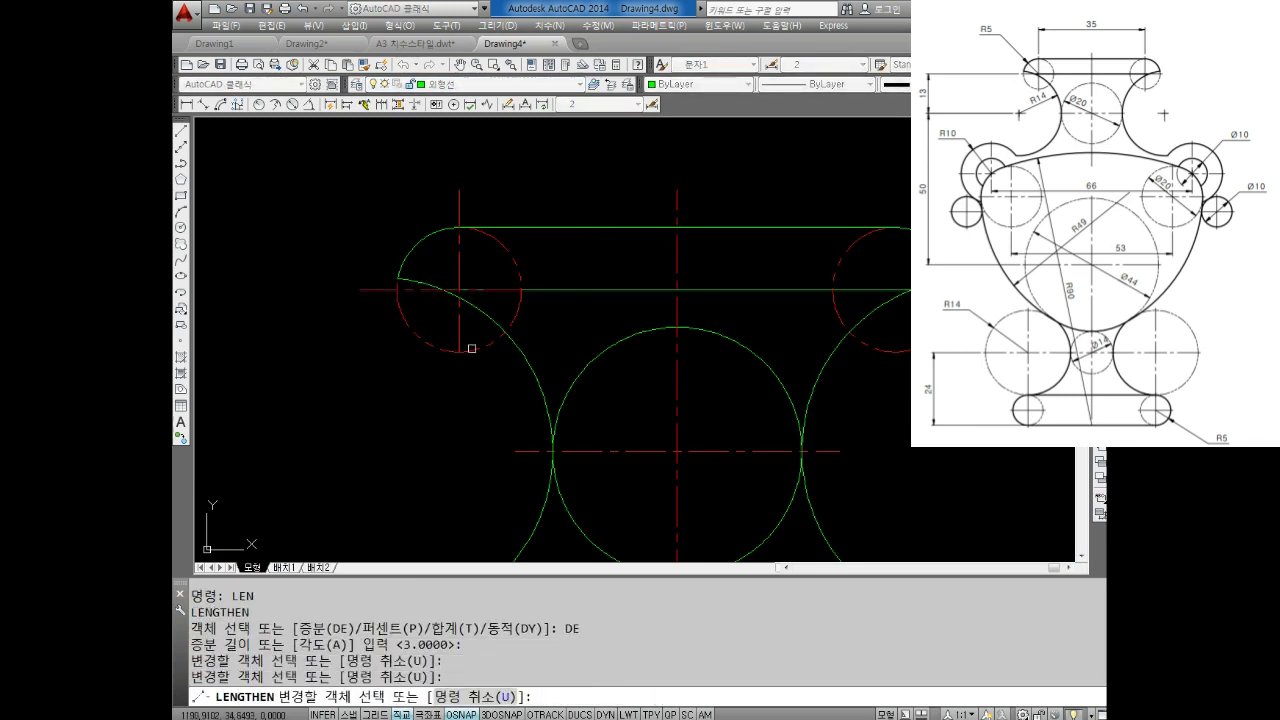
left_click(457, 339)
left_click(463, 329)
left_click(505, 289)
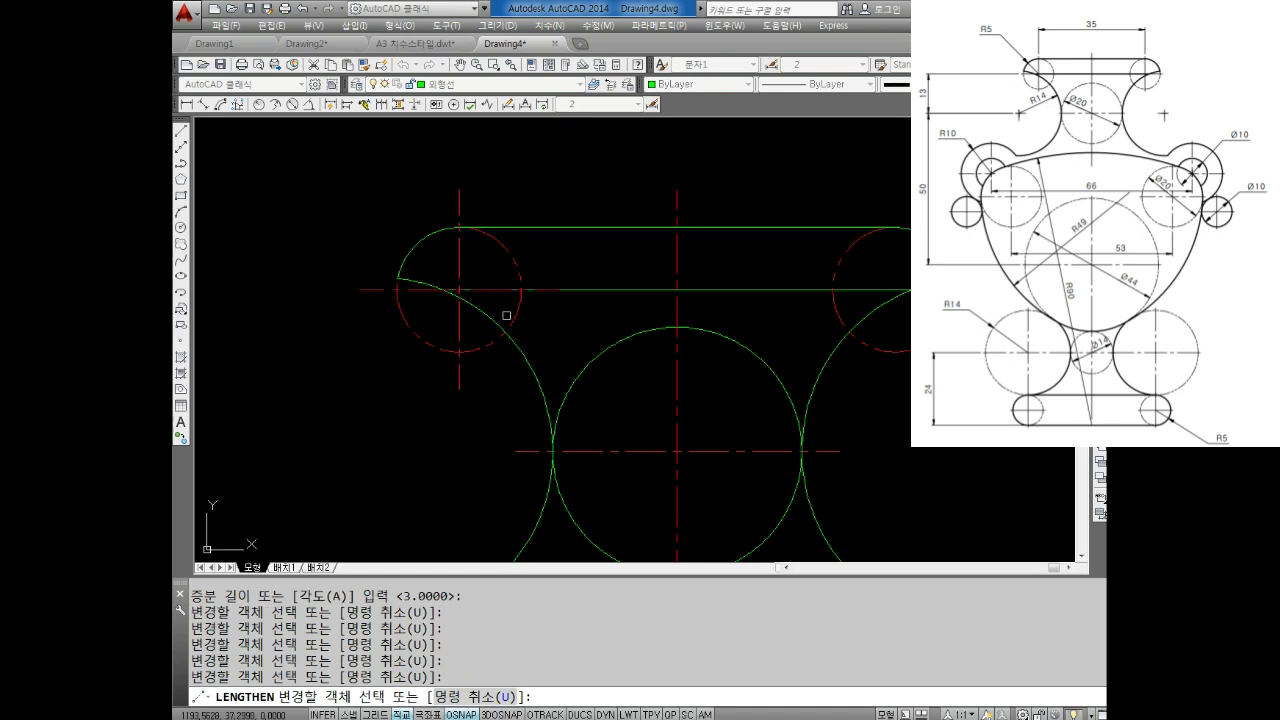
middle_click_drag(534, 282, 524, 306)
key("Escape")
key("Escape")
Begin copying the vertical centre line with COPY.
type("co")
key("Return")
left_click(459, 349)
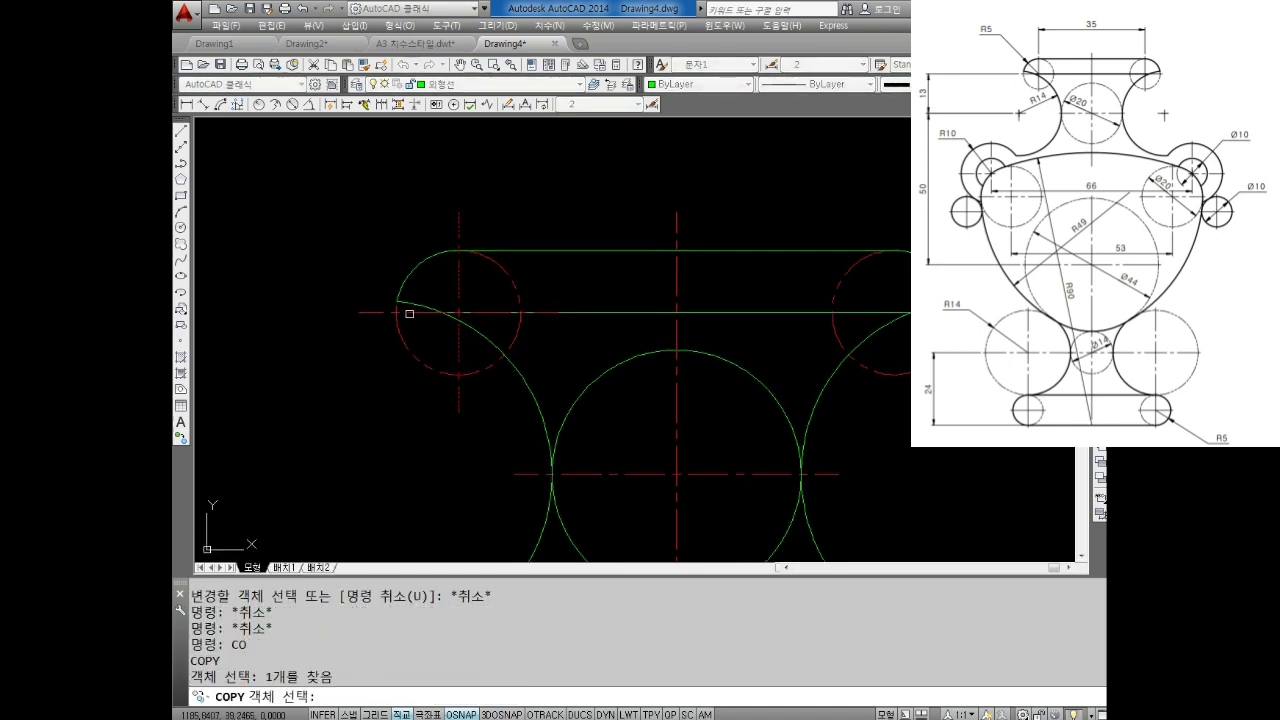
Copy the centre lines toward the right circle, then undo that copy.
left_click(409, 313)
key("Return")
left_click(673, 312)
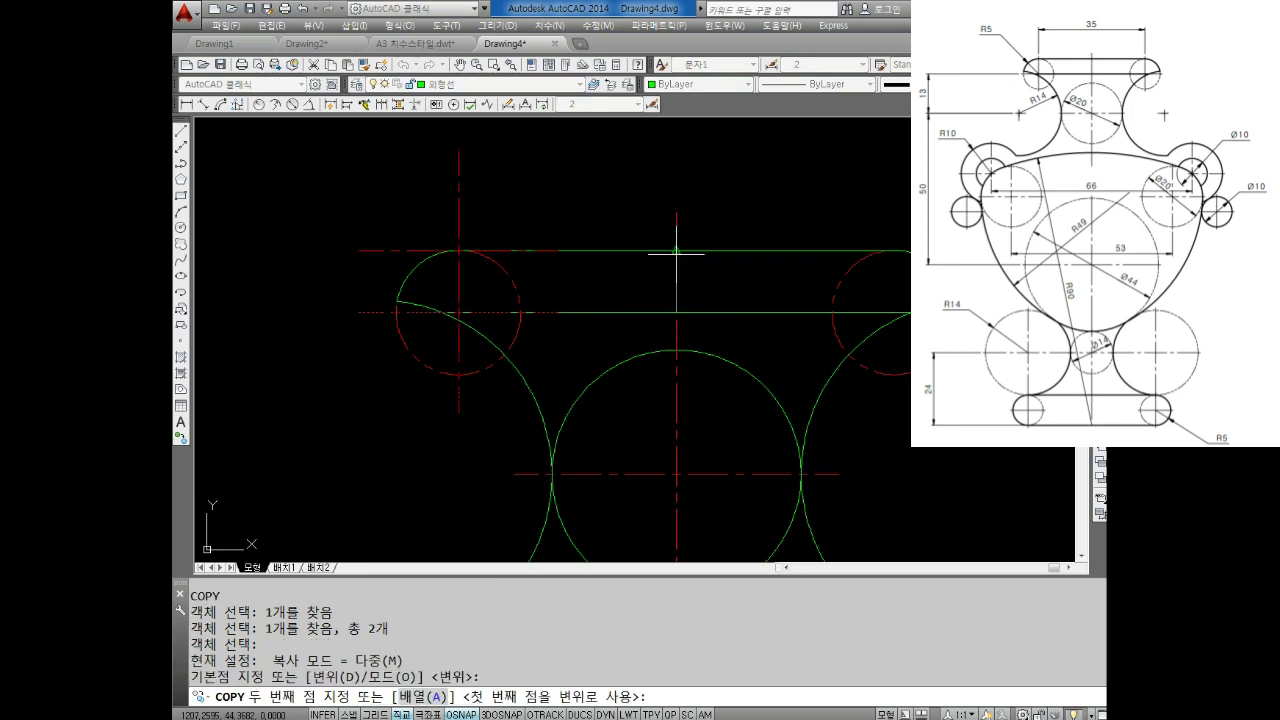
key("Return")
type("u")
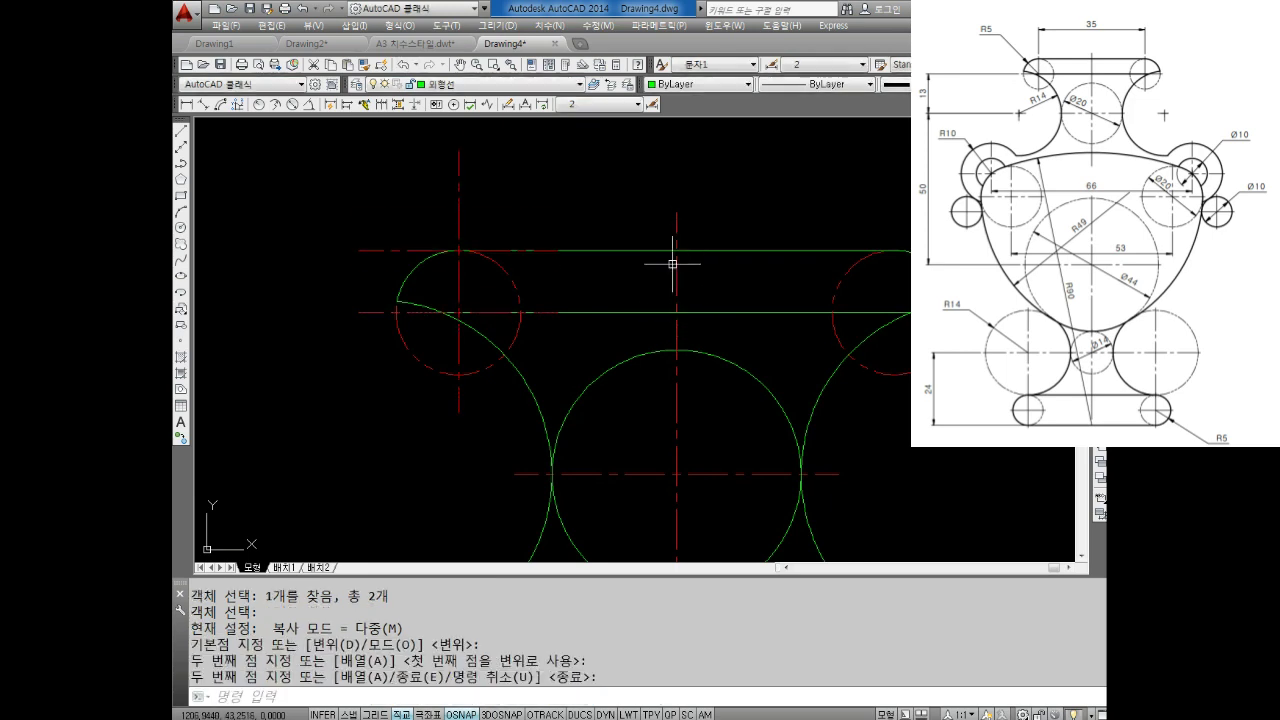
key("Return")
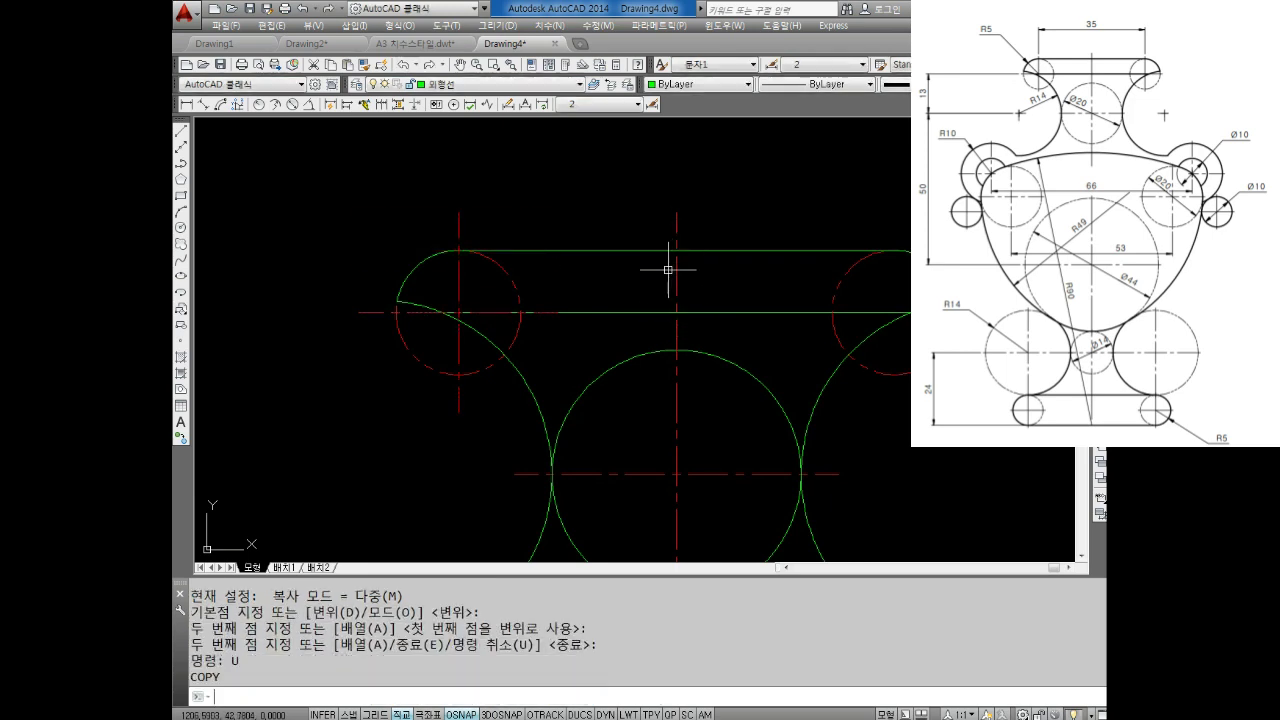
key("Escape")
key("Escape")
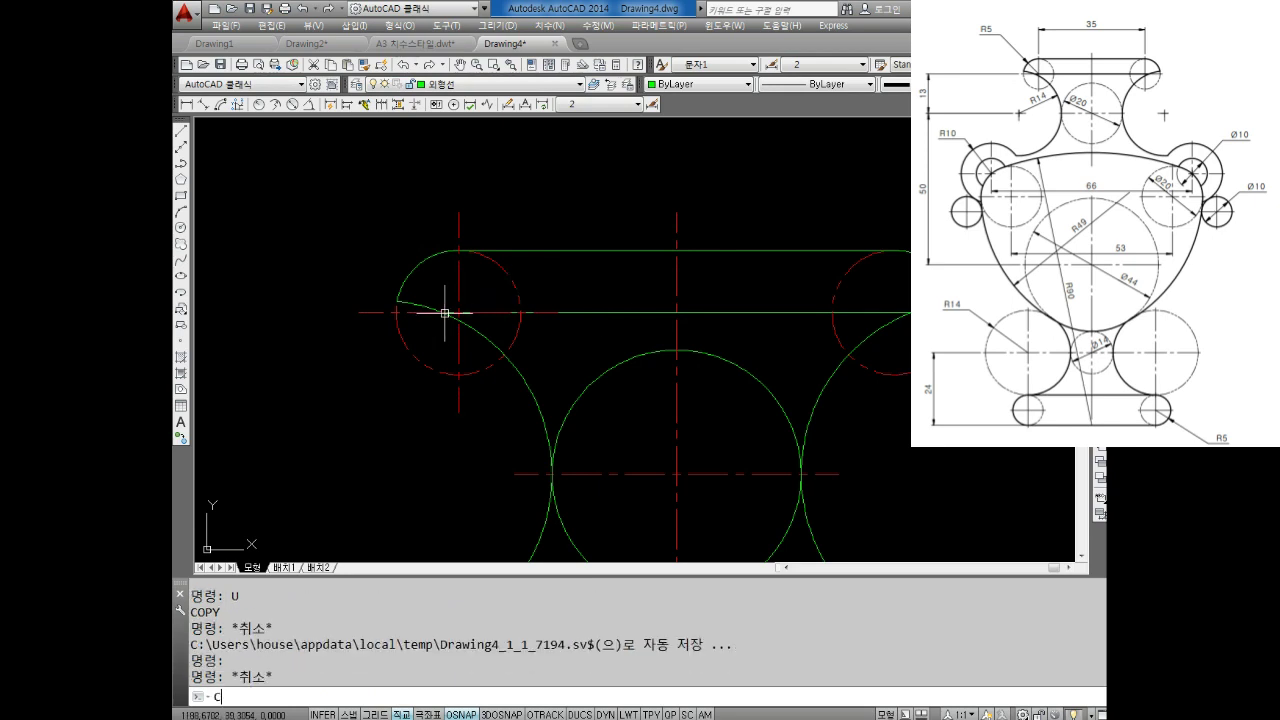
key("Escape")
Mirror both left-circle centre lines about the middle vertical axis onto the right circle.
type("i")
key("Return")
left_click(468, 302)
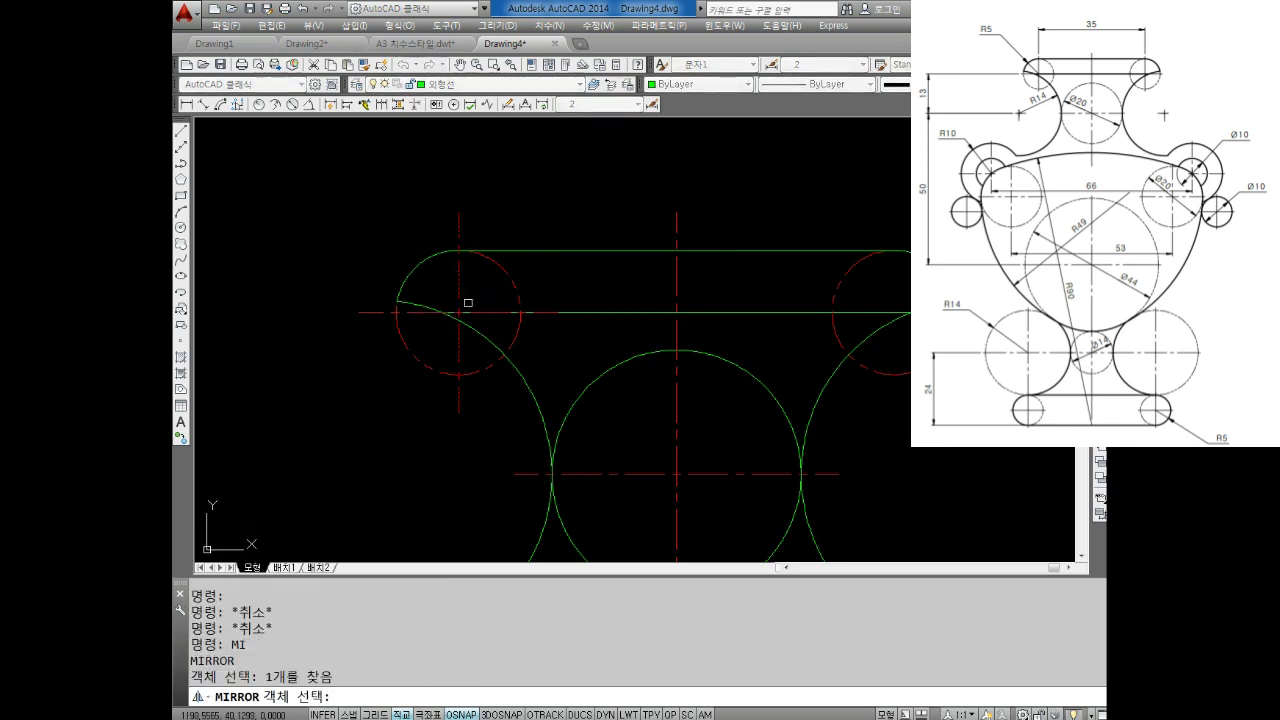
left_click(478, 312)
key("Return")
left_click(677, 250)
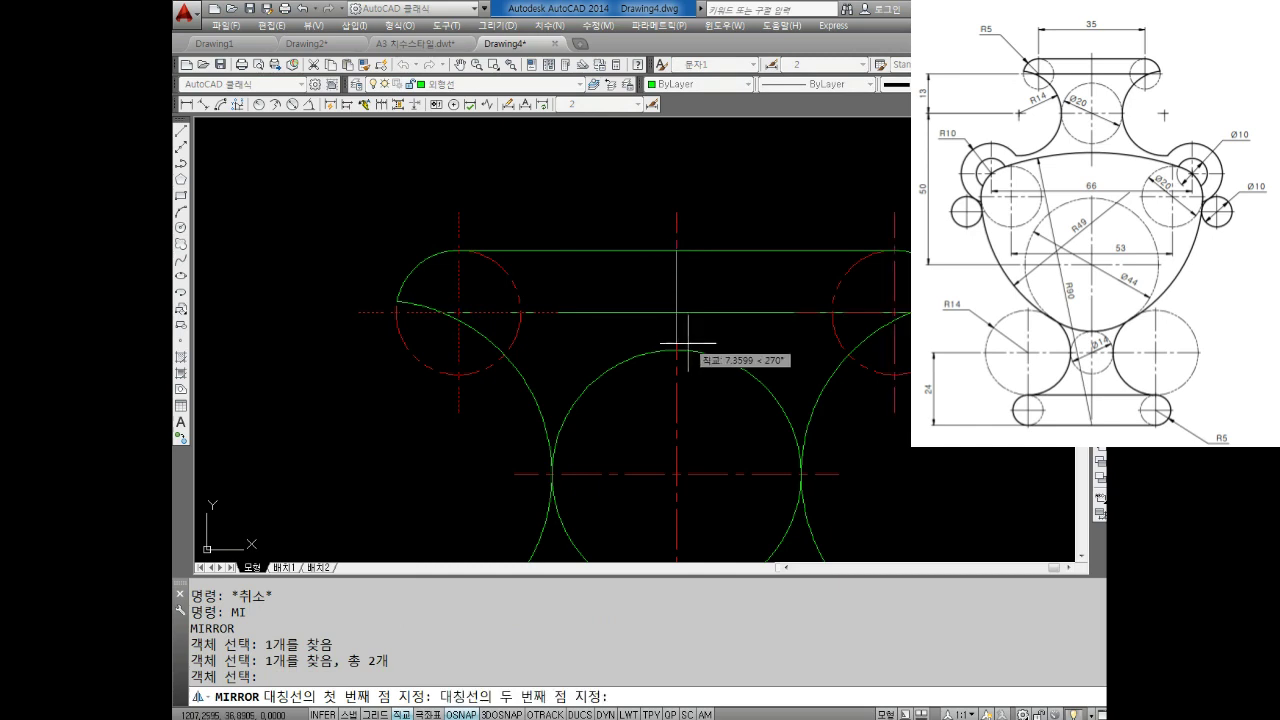
left_click(677, 350)
scroll(708, 351, "down", 4)
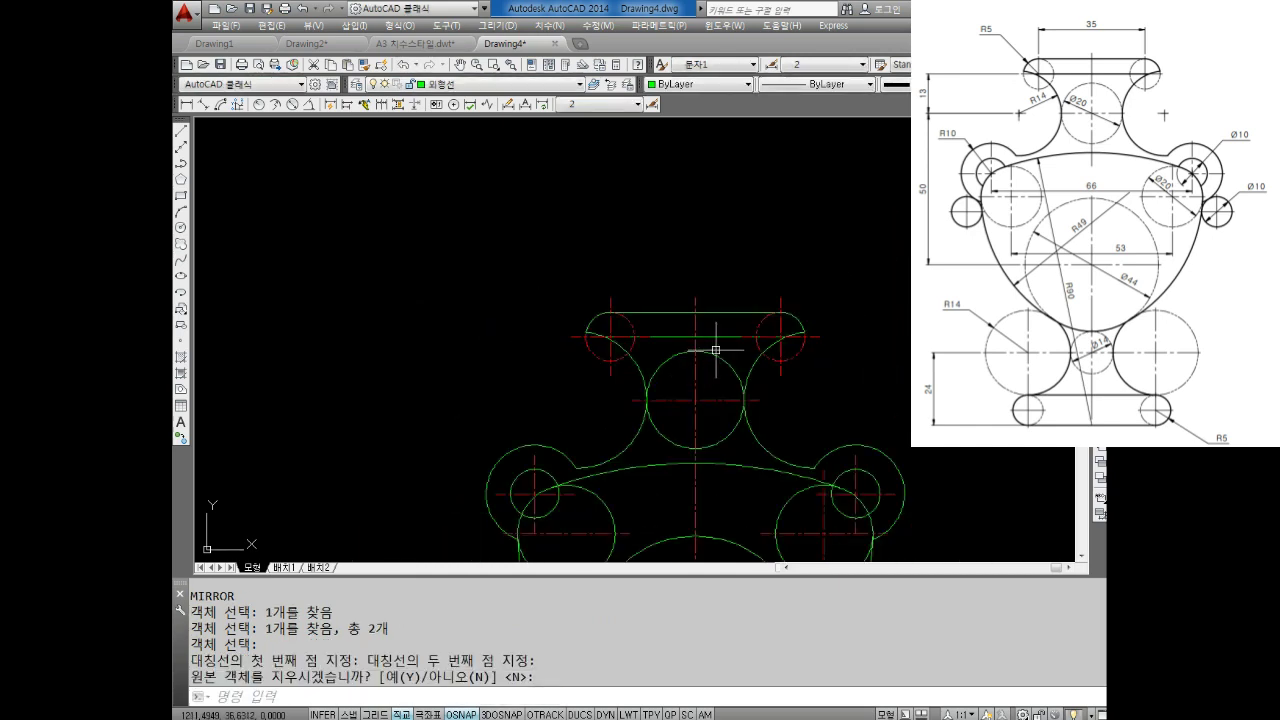
middle_click_drag(726, 363, 700, 345)
key("Escape")
scroll(700, 343, "up", 2)
key("Escape")
Put the top middle circle on the red centre-line layer.
left_click(690, 330)
left_click(466, 122)
left_click(441, 93)
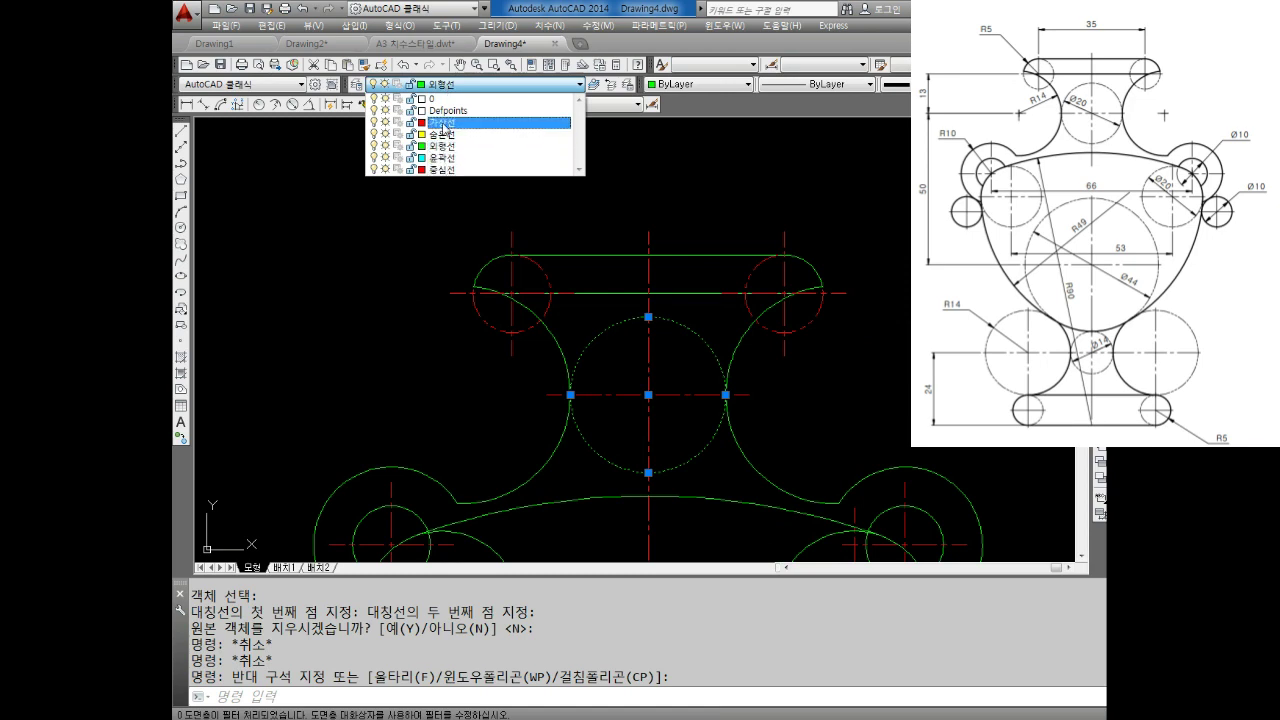
left_click(470, 133)
key("Escape")
key("Escape")
middle_click_drag(831, 383, 783, 312)
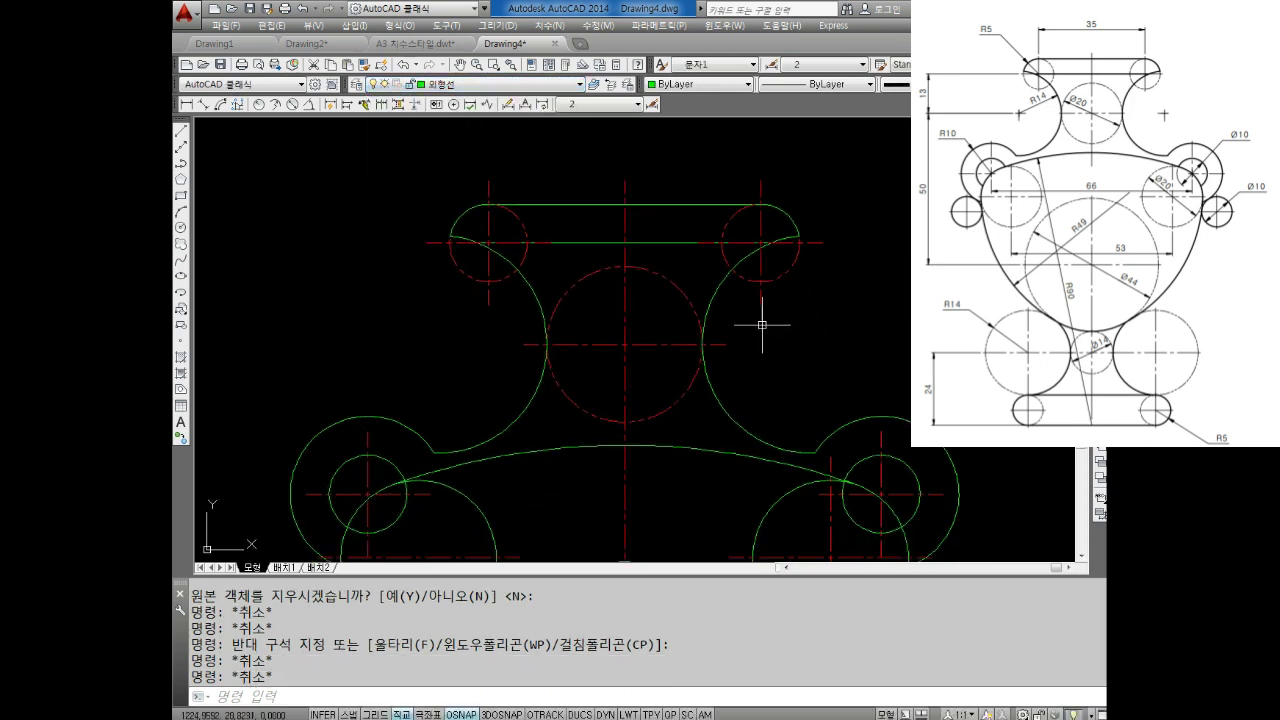
Zoom and pan to bring the lower-left circle and tangent line into view.
scroll(691, 331, "up", 1)
scroll(457, 423, "up", 2)
middle_click_drag(333, 397, 378, 324)
scroll(479, 399, "up", 1)
scroll(575, 345, "up", 1)
scroll(545, 325, "up", 2)
middle_click_drag(579, 356, 571, 346)
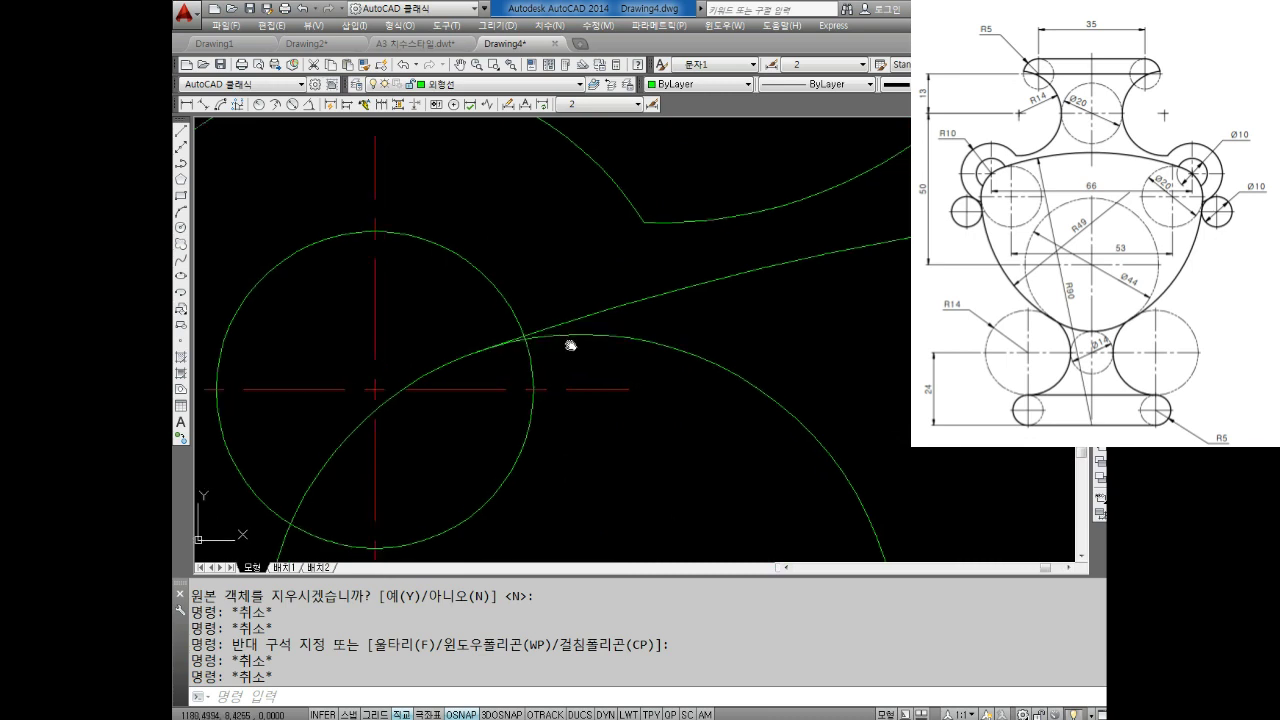
key("Escape")
key("Escape")
type("T")
key("Return")
key("Escape")
key("Escape")
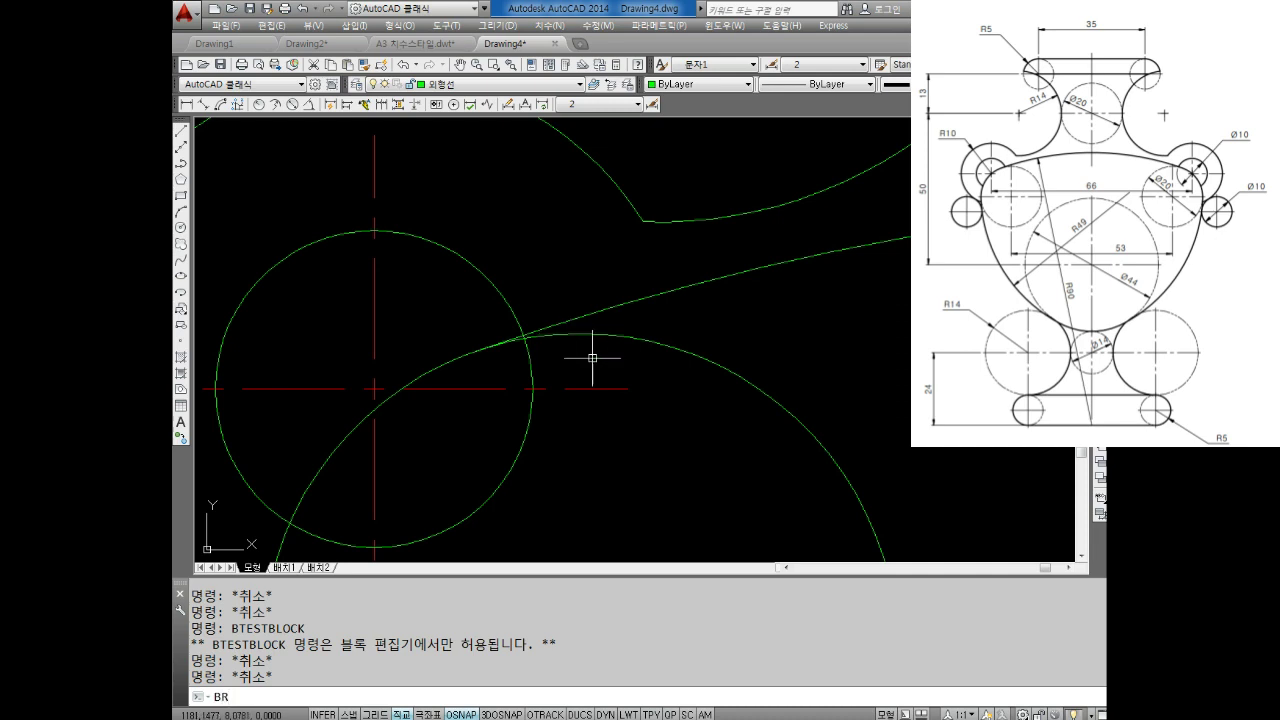
Try breaking the large arc from a nearest-snap first point, then cancel the break.
key("Return")
left_click(557, 335)
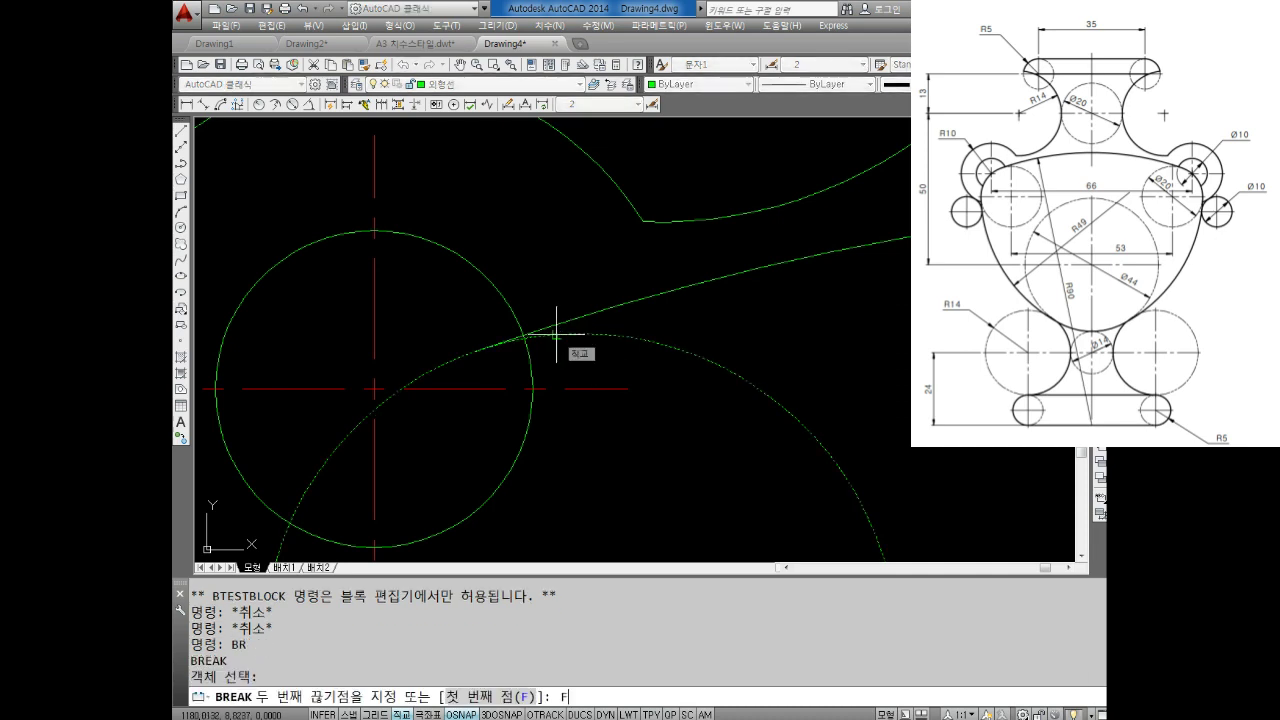
key("Return")
right_click(556, 345, "shift")
left_click(605, 660)
scroll(529, 415, "up", 3)
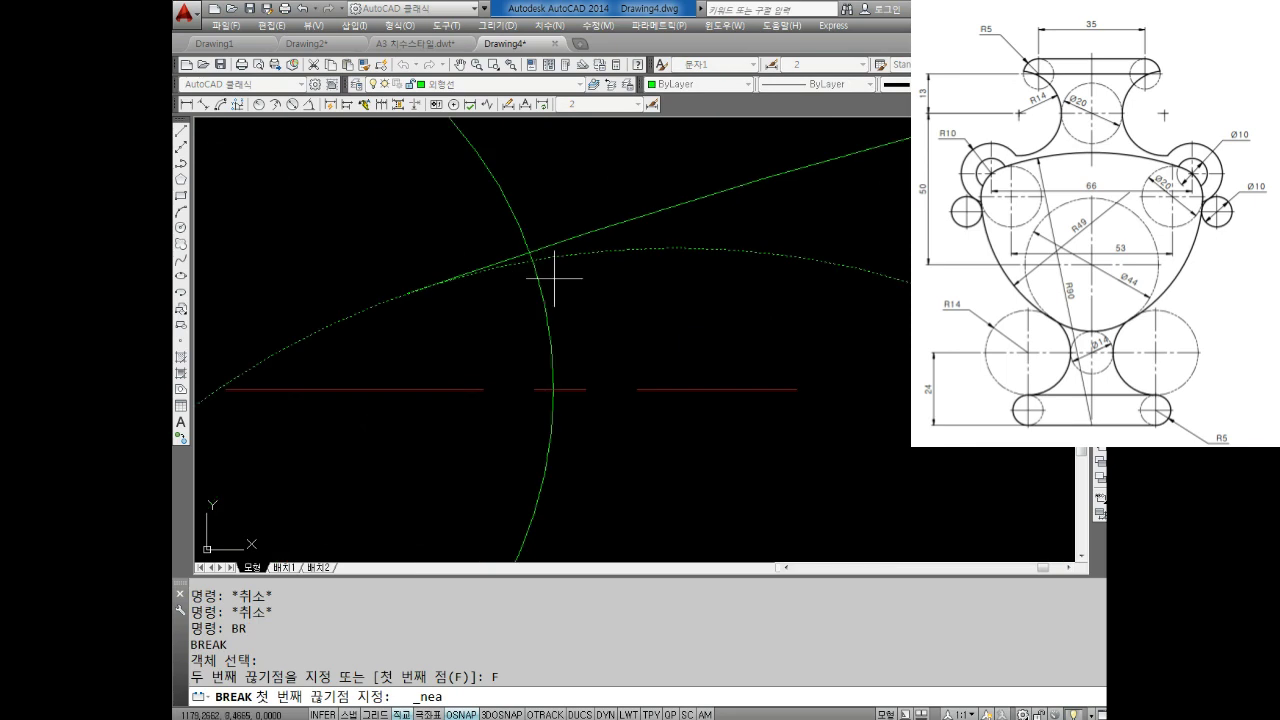
left_click(410, 290)
scroll(410, 295, "down", 2)
middle_click_drag(410, 295, 537, 300)
scroll(494, 237, "up", 2)
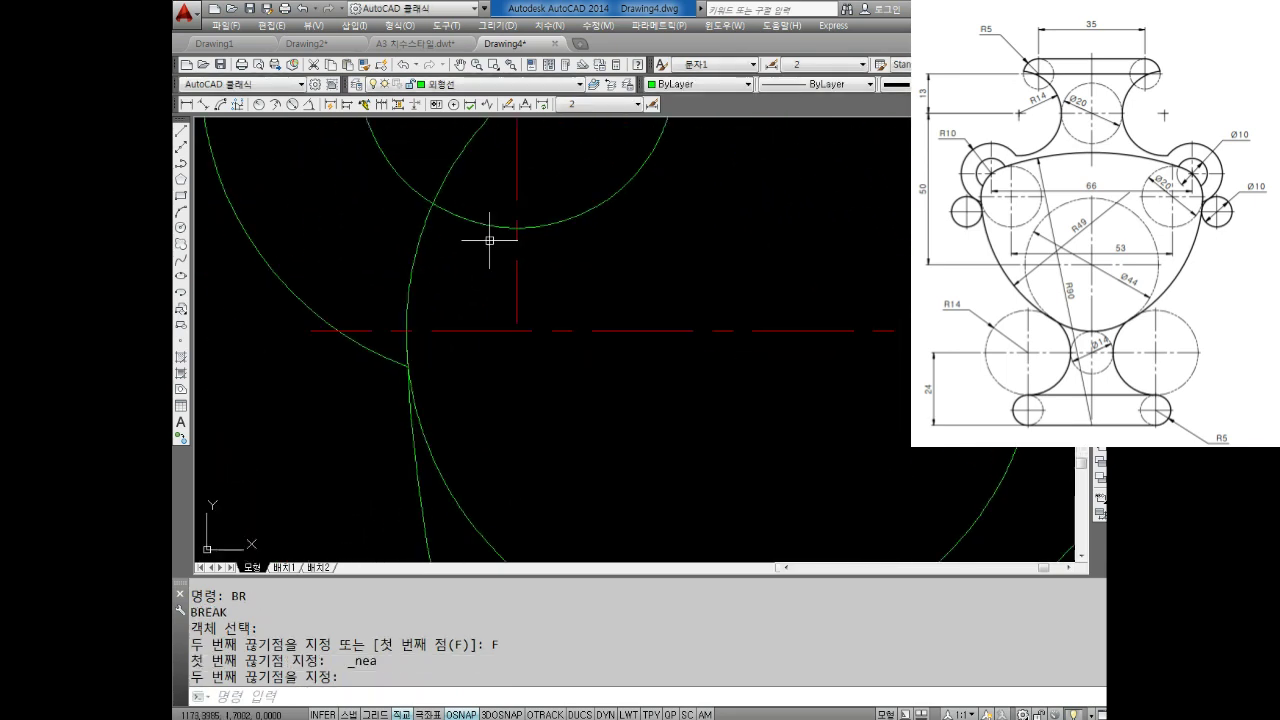
middle_click_drag(394, 280, 421, 313)
key("Escape")
key("Escape")
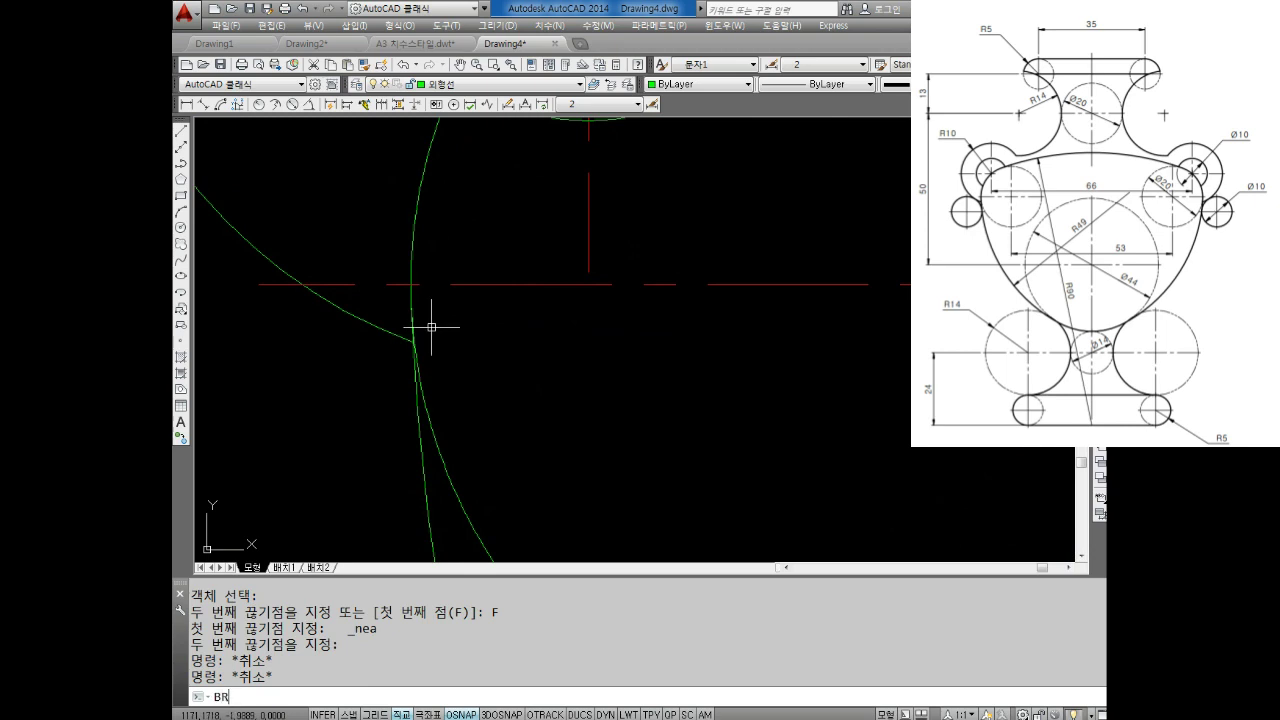
Retry breaking the arc at its intersection and abandon the break again.
key("Return")
left_click(417, 368)
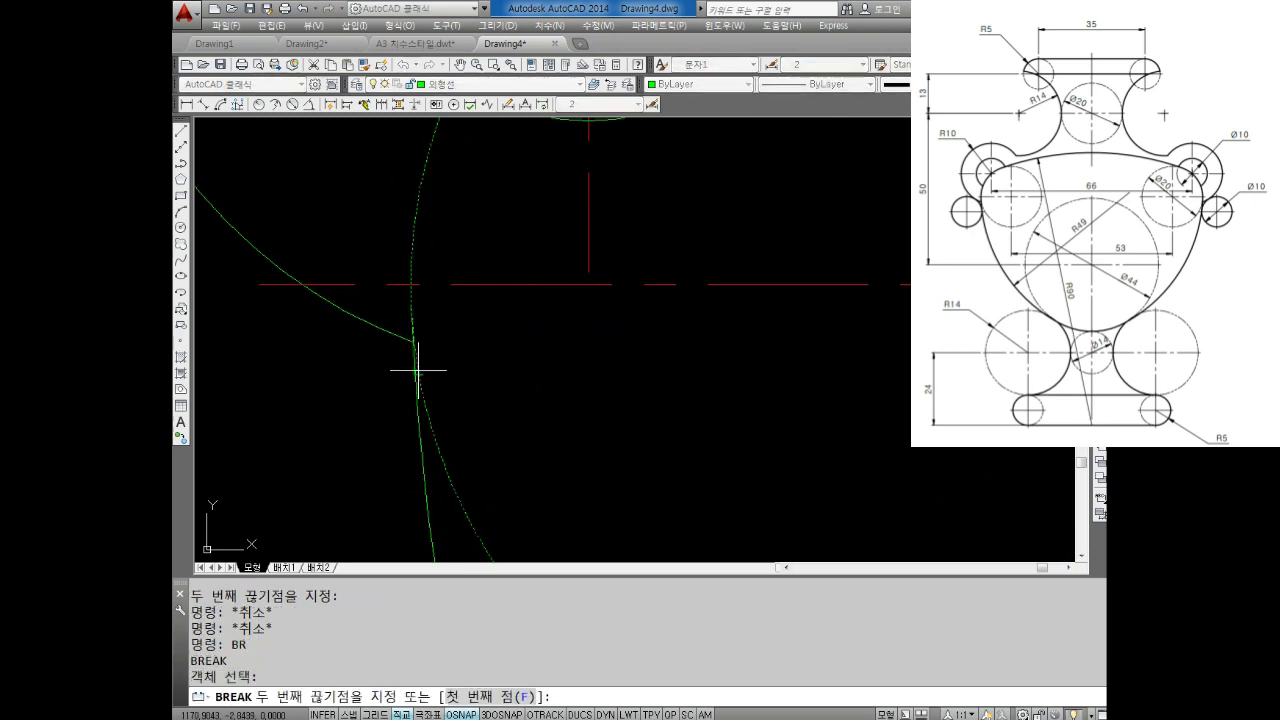
type("F")
key("Return")
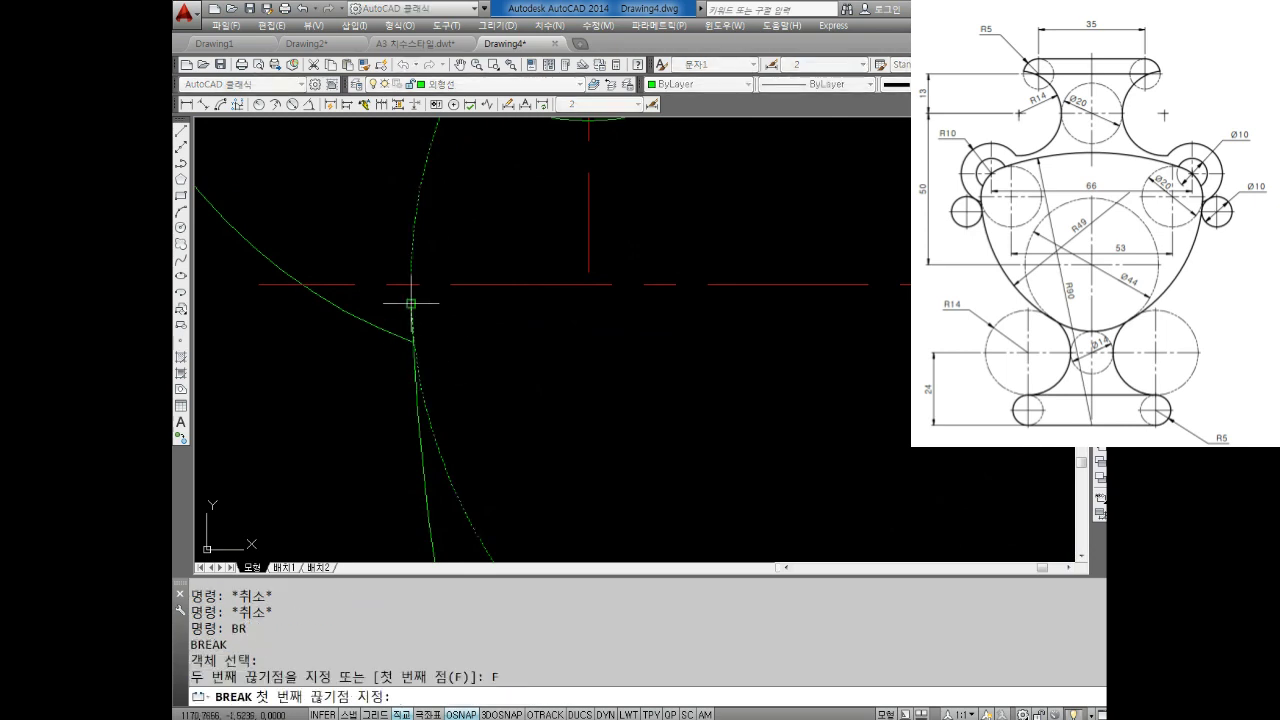
left_click(411, 303)
right_click(482, 338, "shift")
left_click(560, 331)
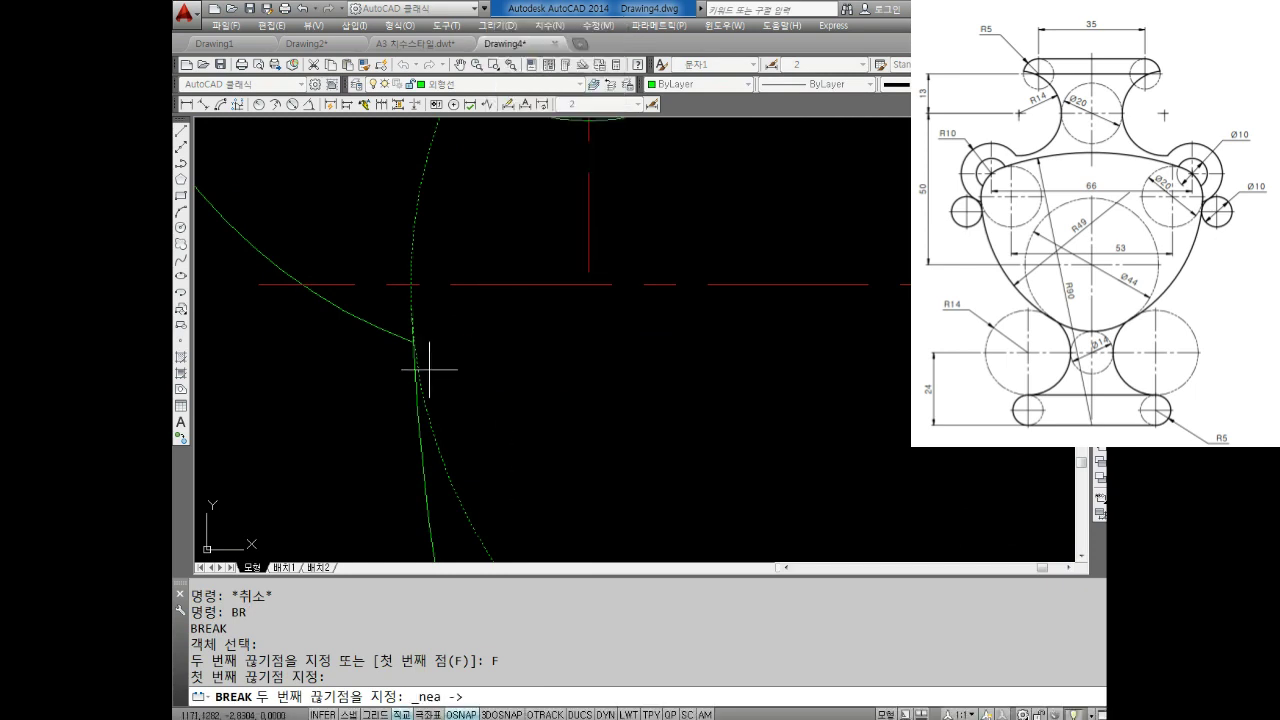
key("Escape")
Move the circle beside the left small circle onto the 가상선 layer.
scroll(421, 366, "down", 3)
left_click(574, 432)
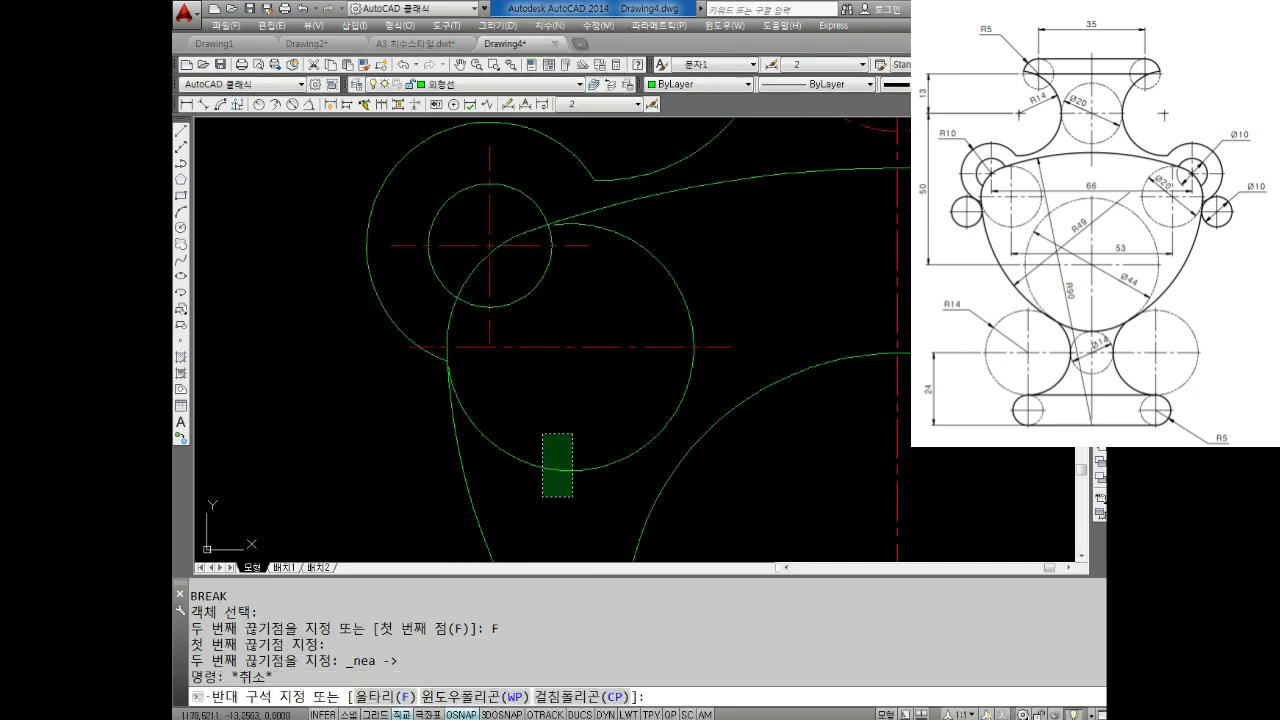
left_click(536, 490)
left_click(478, 84)
left_click(445, 128)
key("Escape")
key("Escape")
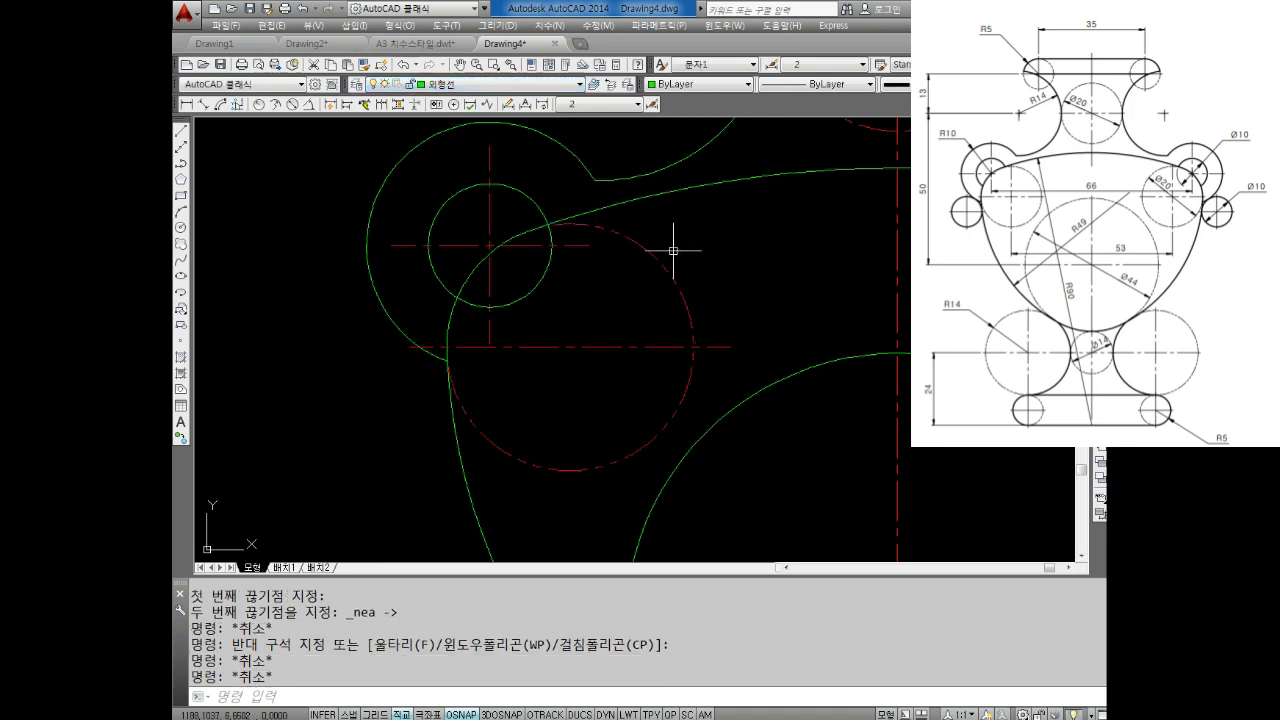
Trim away three overlapping pieces around the left lobe.
type("tr")
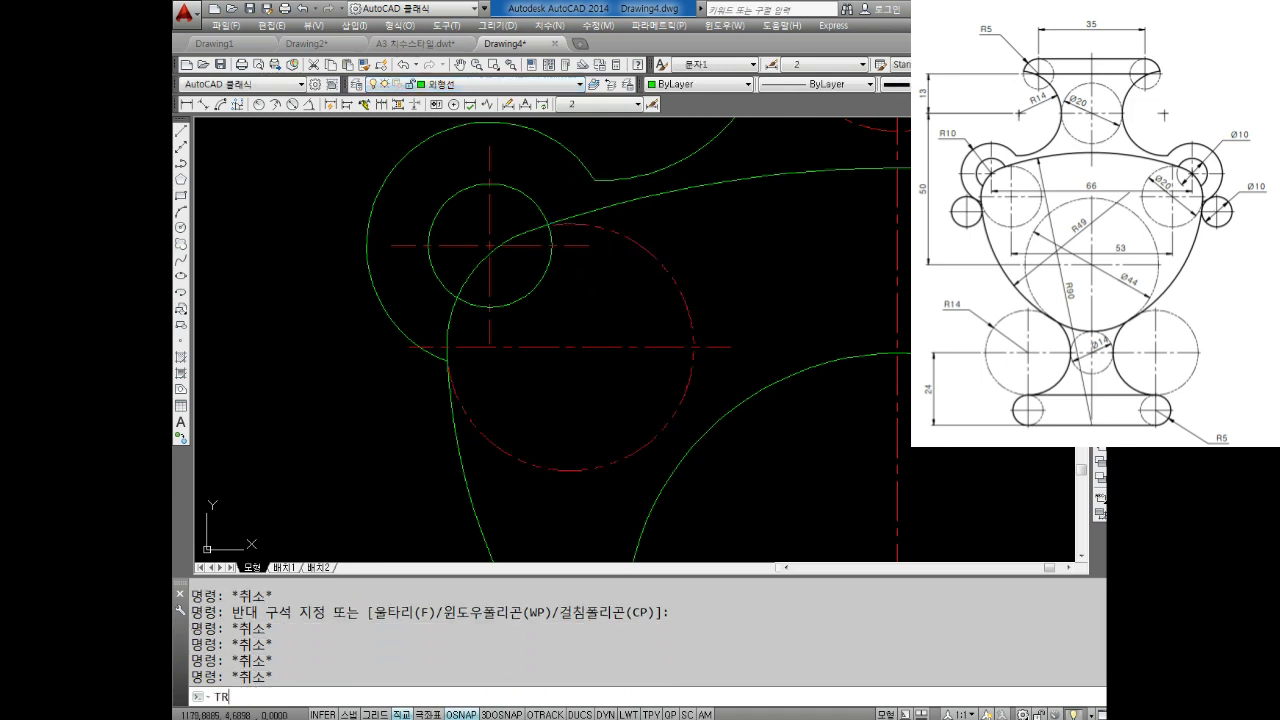
key("Return")
scroll(550, 240, "up", 2)
left_click(555, 233)
left_click(545, 291)
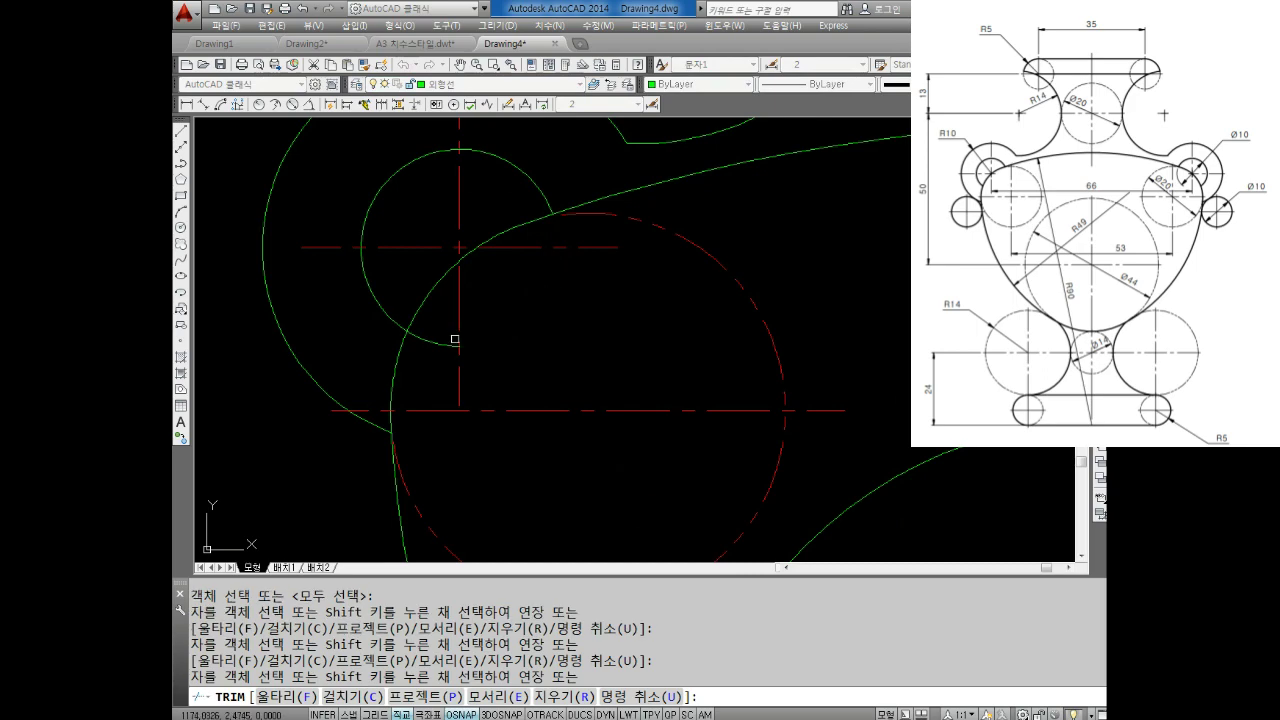
left_click(452, 340)
scroll(440, 355, "down", 3)
scroll(569, 334, "down", 1)
scroll(644, 326, "up", 1)
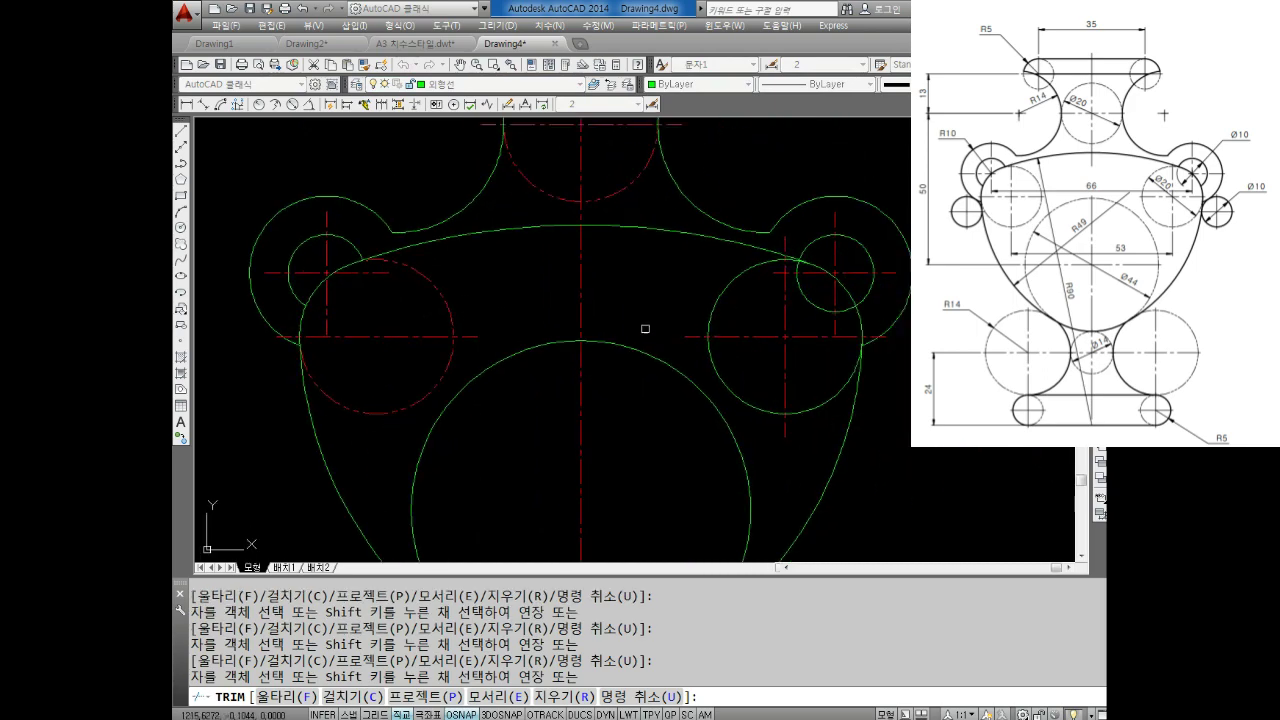
key("Escape")
key("Escape")
Erase the right construction circle.
left_click(737, 280)
left_click(679, 293)
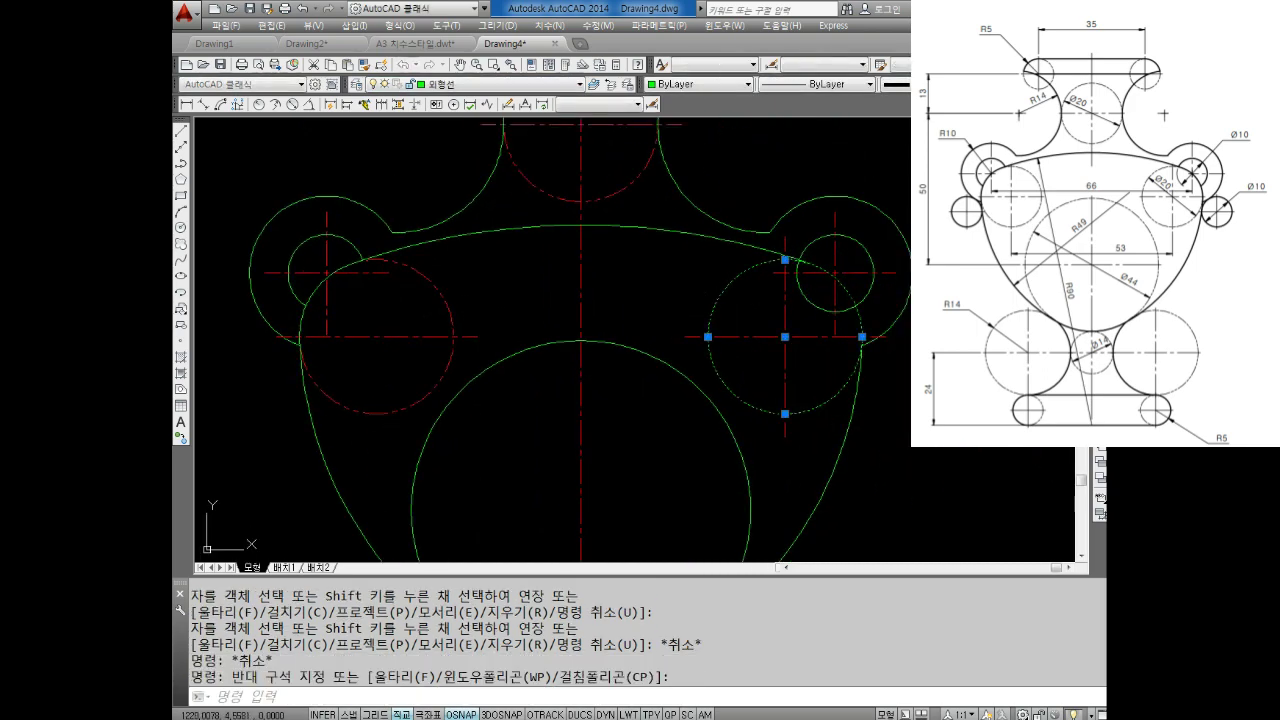
key("Delete")
key("Escape")
key("Escape")
Mirror the left dashed circle across the vertical centre line, keeping the original.
type("MI")
key("Return")
left_click(488, 261)
left_click(432, 292)
key("Return")
left_click(580, 227)
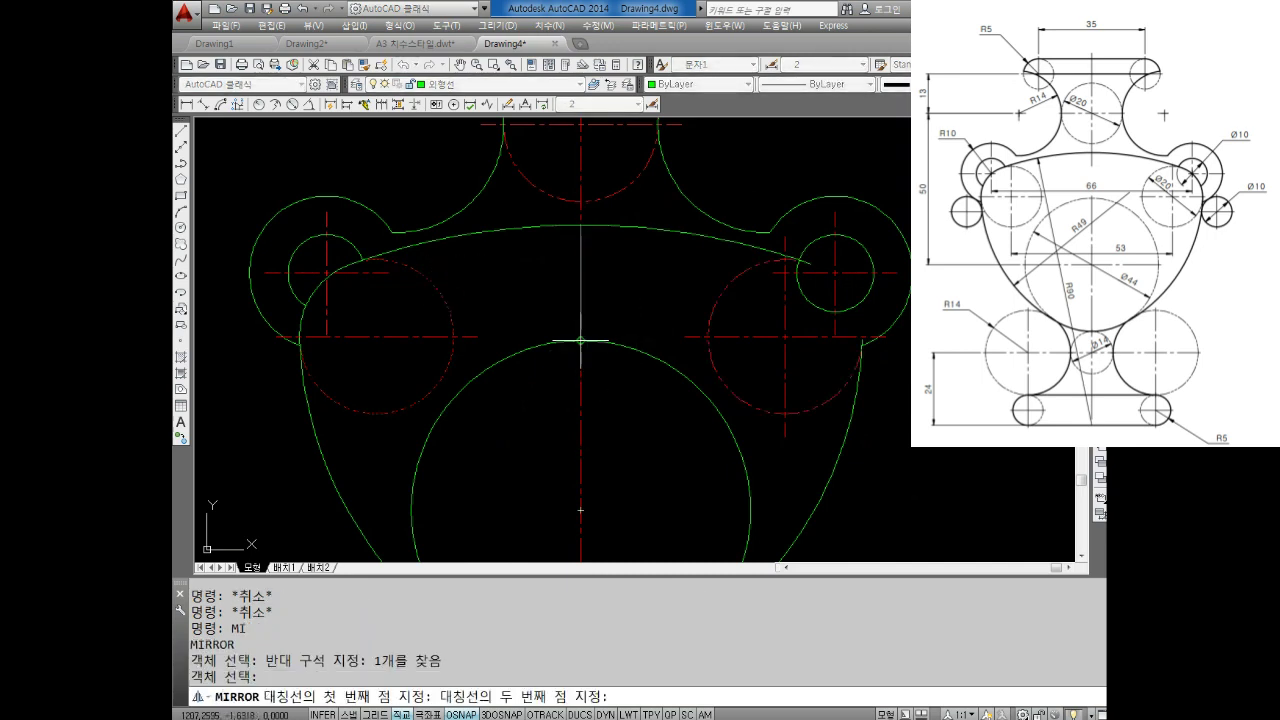
left_click(580, 341)
scroll(871, 270, "up", 4)
key("Escape")
key("Escape")
Trim the overlapping pieces on the right side.
type("TR")
key("Return")
key("Return")
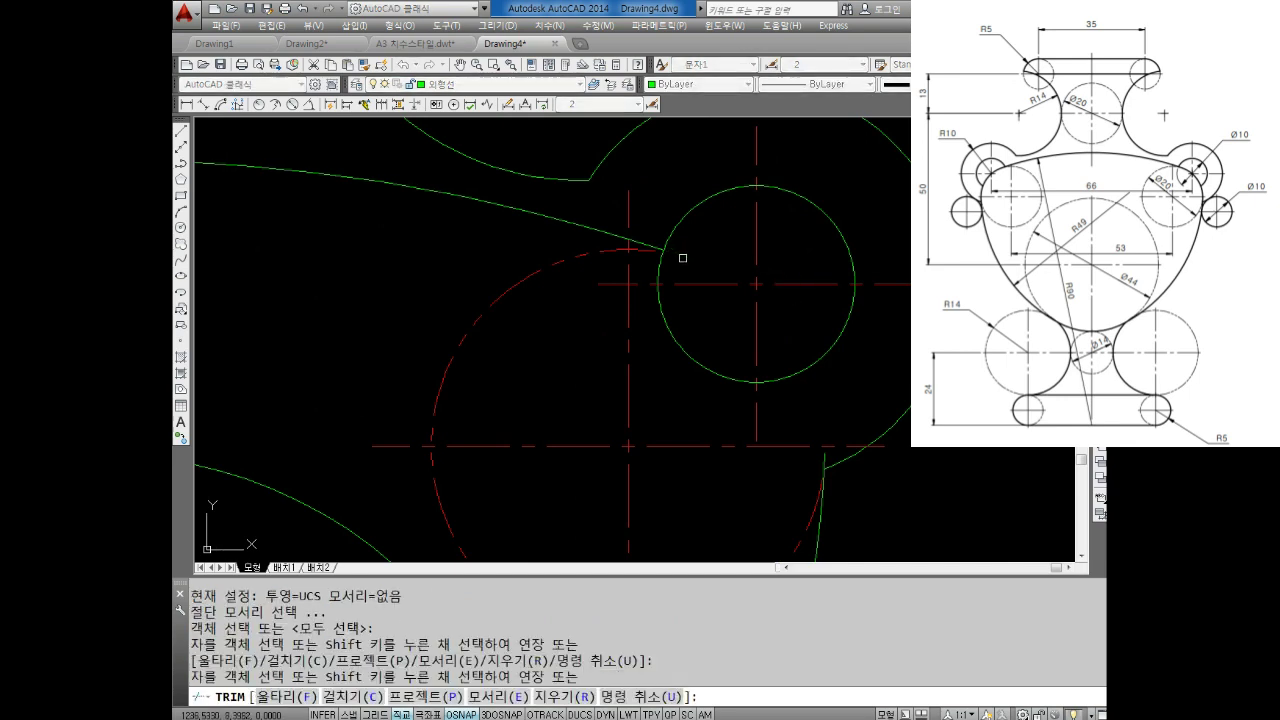
scroll(700, 300, "up", 2)
scroll(791, 431, "up", 2)
left_click_drag(791, 431, 737, 431)
scroll(767, 451, "up", 3)
left_click(651, 357)
Trim the slanted line's tail past the vertical line.
scroll(648, 356, "down", 3)
scroll(554, 319, "down", 2)
scroll(523, 333, "up", 1)
scroll(343, 335, "up", 1)
scroll(558, 433, "up", 1)
scroll(668, 402, "up", 2)
scroll(652, 374, "up", 2)
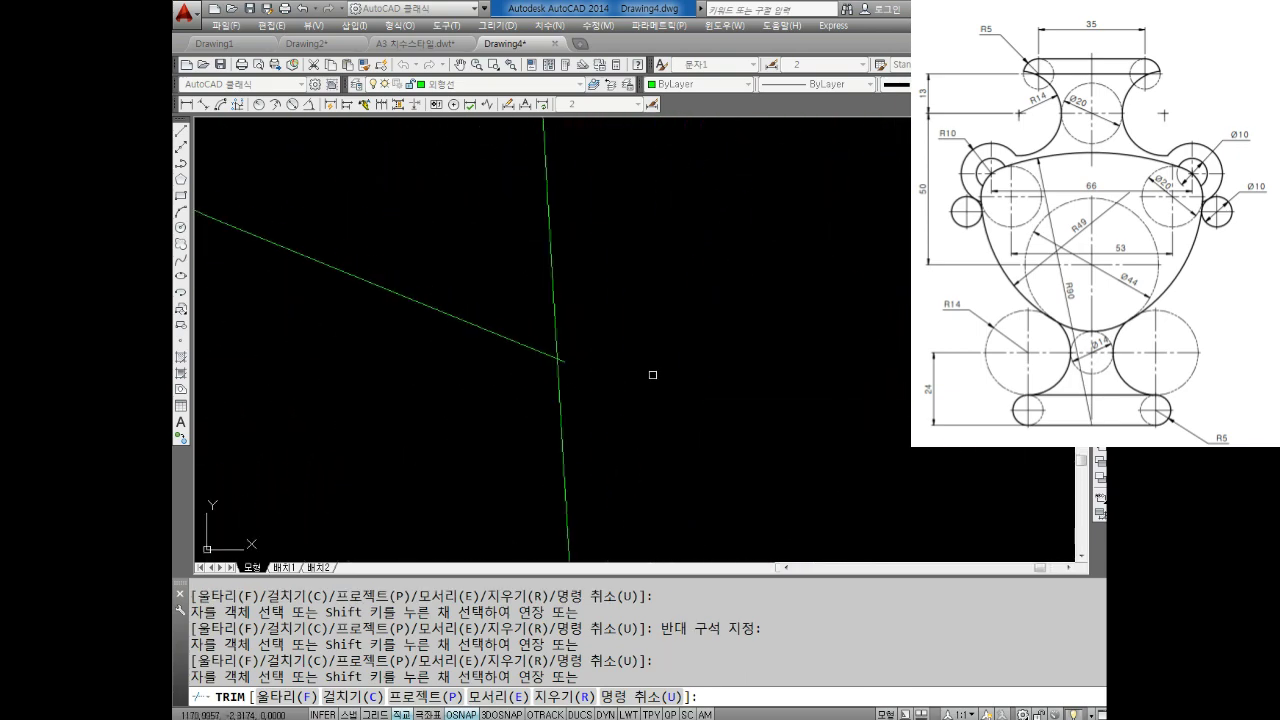
left_click(564, 360)
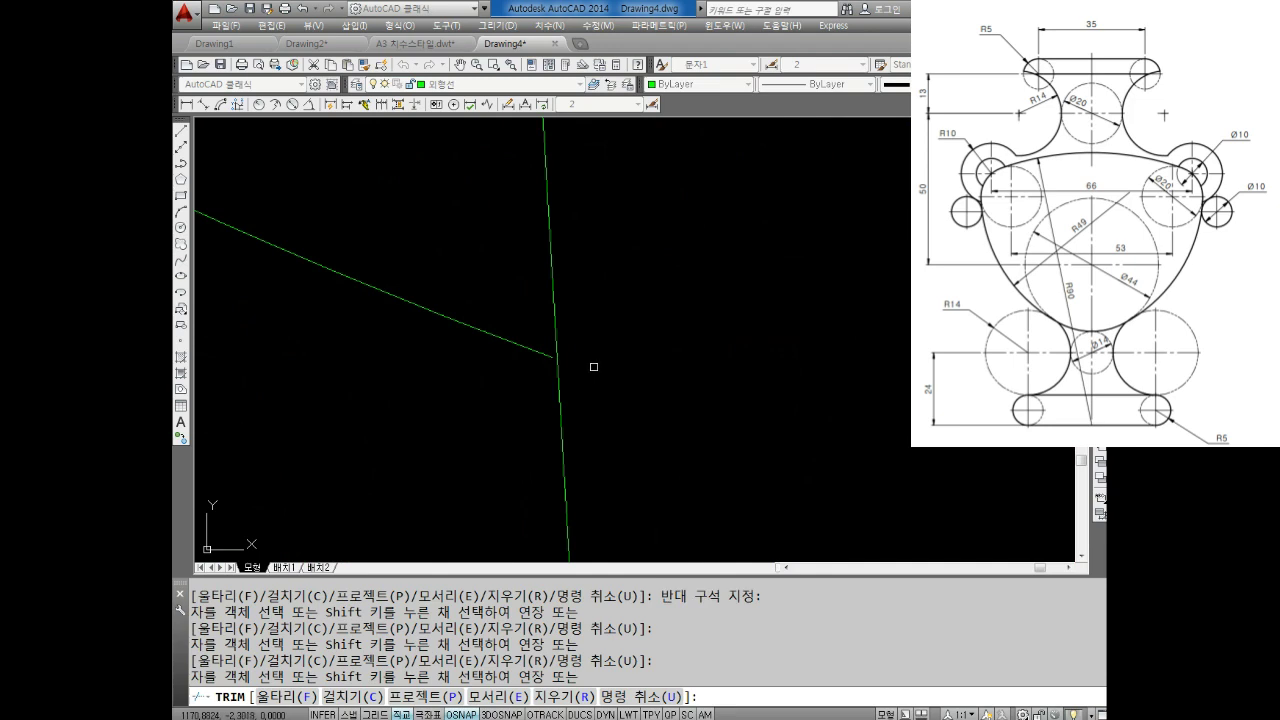
type("RE")
key("Return")
key("Escape")
Regenerate the drawing display and zoom out over the profile.
key("Escape")
key("Escape")
type("RE")
key("Return")
key("Escape")
key("Escape")
scroll(880, 286, "down", 2)
scroll(766, 277, "down", 2)
scroll(680, 297, "down", 2)
scroll(714, 381, "down", 1)
scroll(740, 360, "down", 2)
scroll(671, 323, "down", 2)
scroll(600, 323, "down", 1)
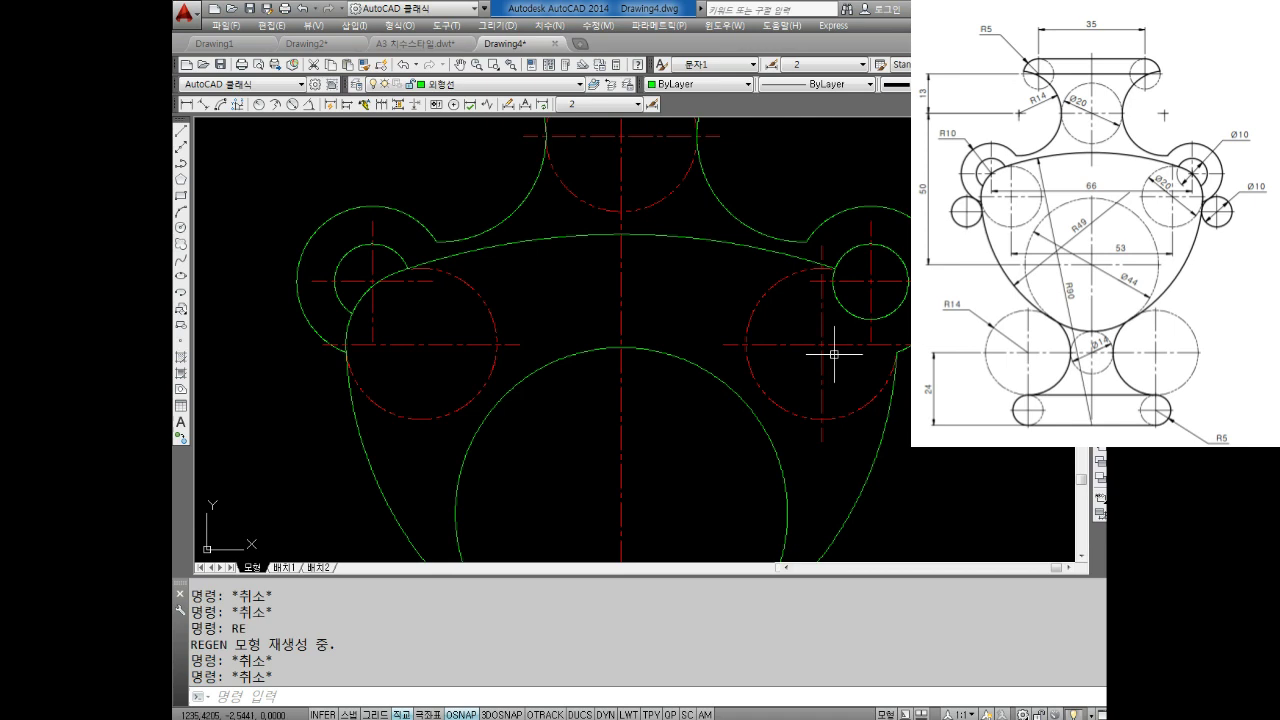
key("Escape")
key("Escape")
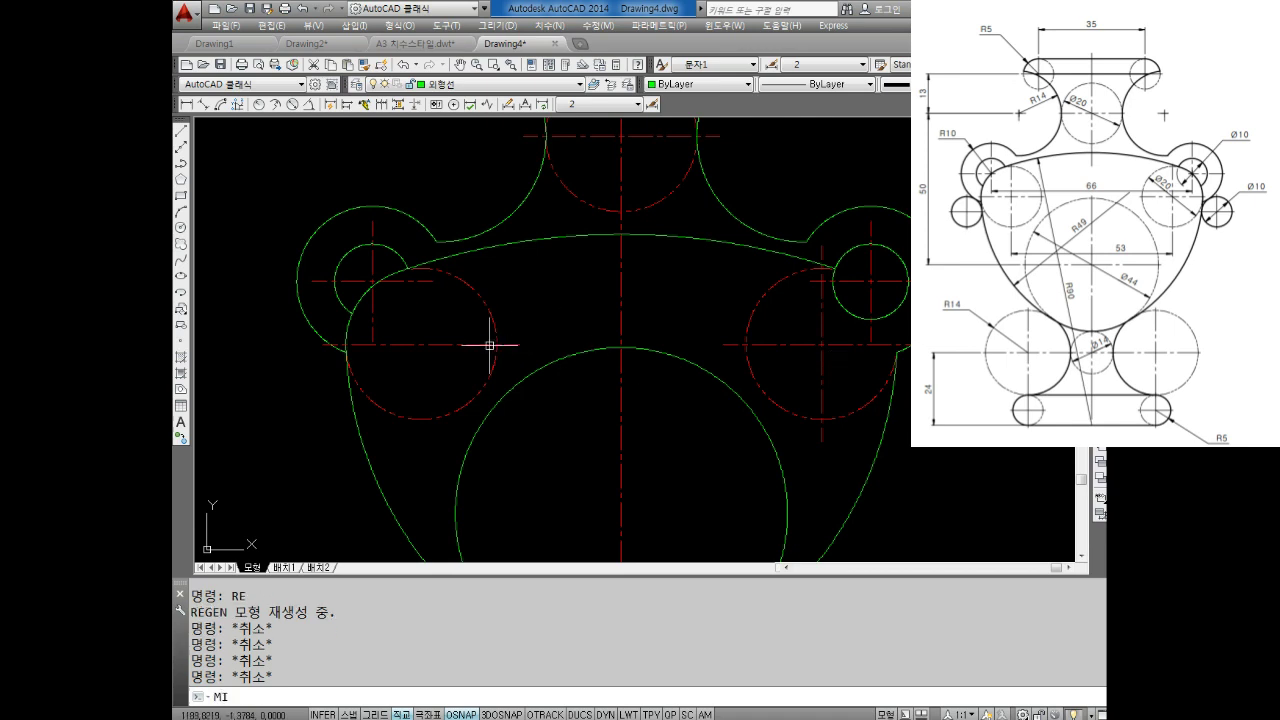
Mirror the left connecting arc across the centre line, then set LENGTHEN delta to 10.
key("Return")
scroll(370, 290, "up", 4)
left_click(332, 360)
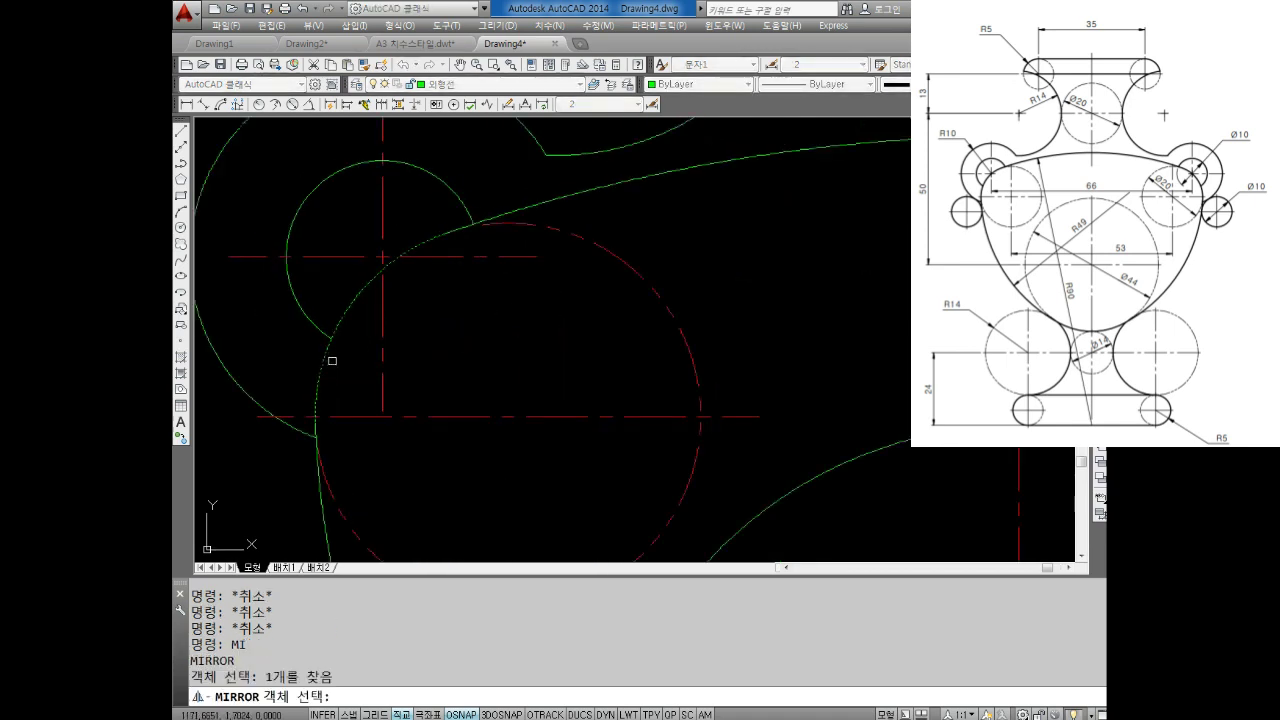
scroll(332, 360, "down", 4)
key("Return")
left_click(500, 300)
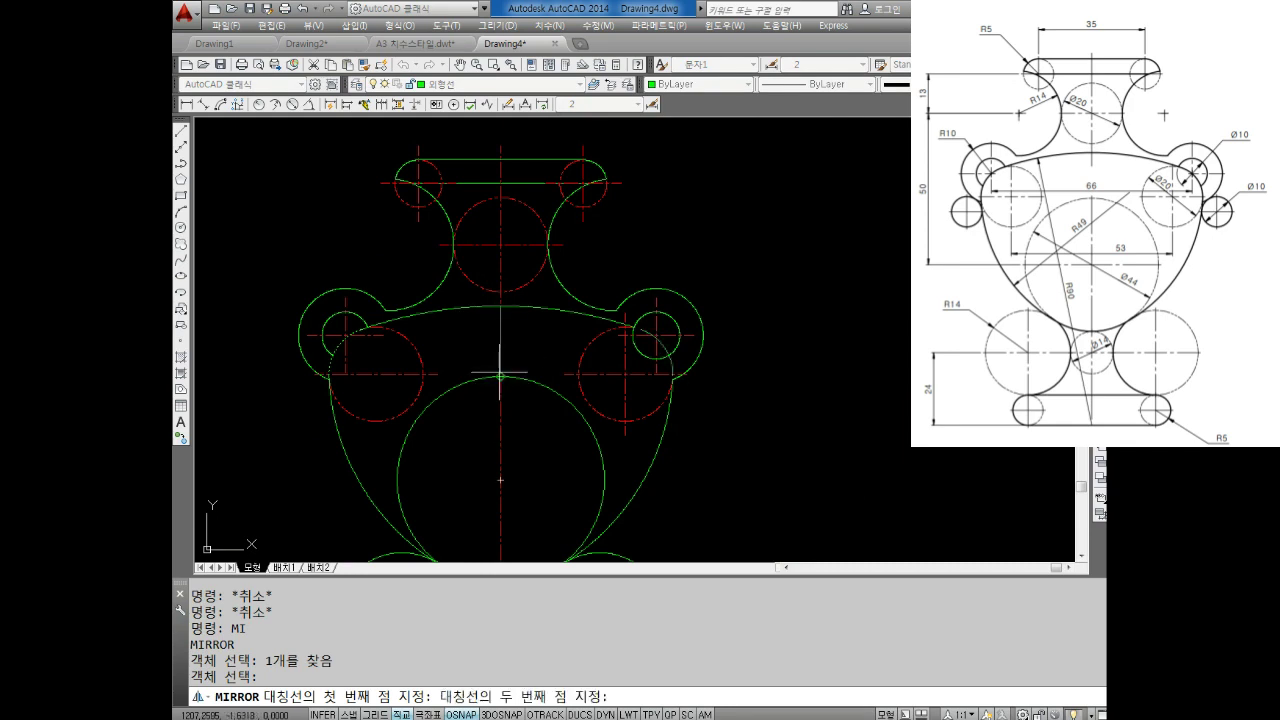
left_click(500, 374)
scroll(652, 342, "up", 2)
scroll(656, 338, "up", 2)
key("Escape")
key("Escape")
key("Escape")
key("Escape")
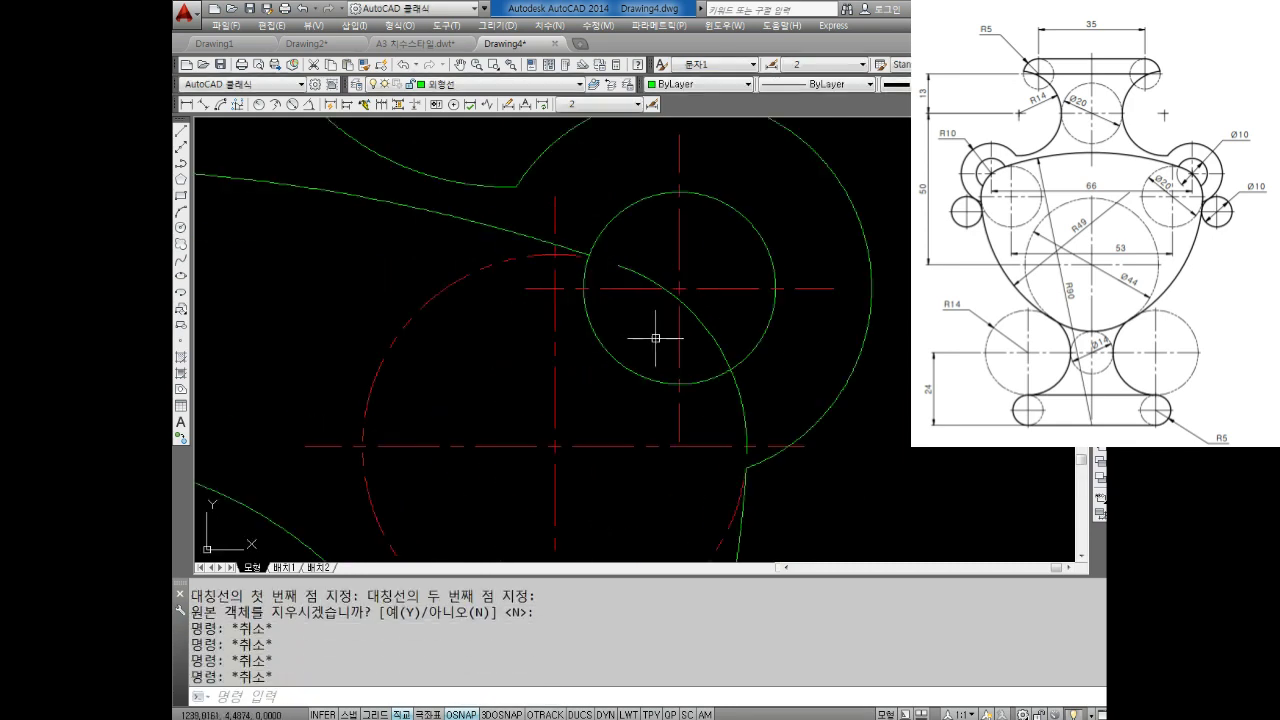
key("Escape")
key("Escape")
type("LEN")
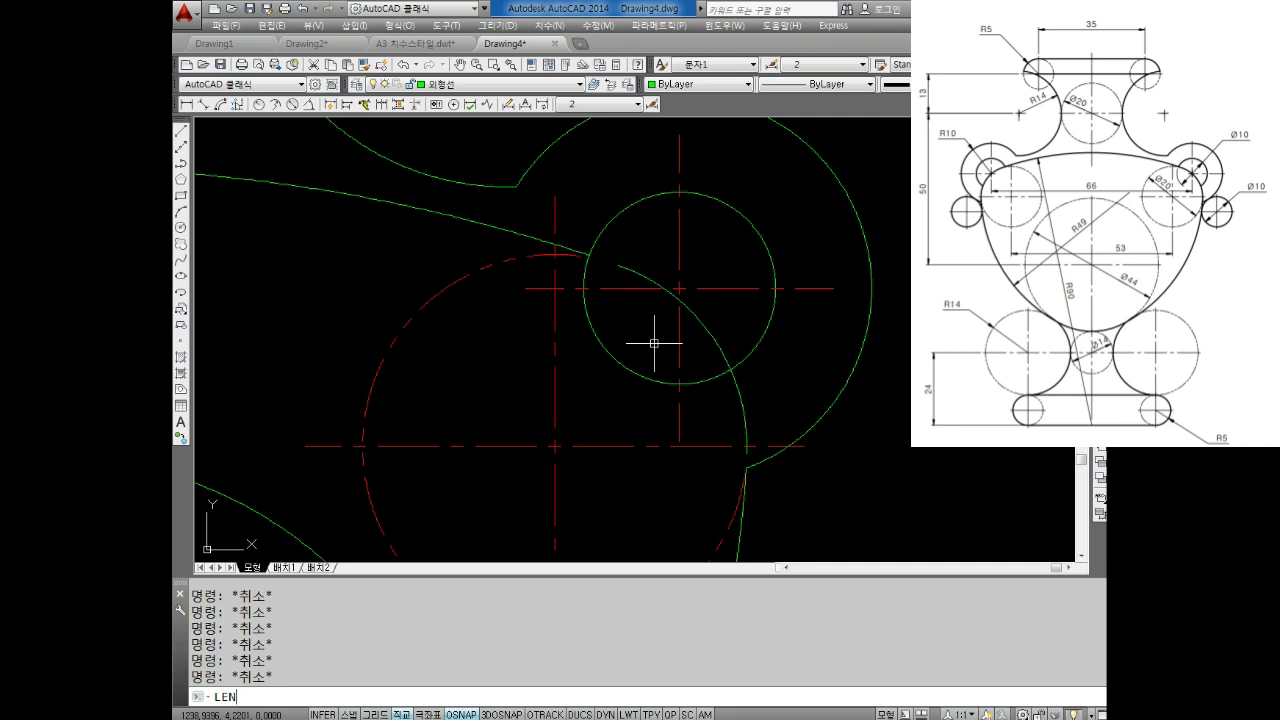
key("Return")
Lengthen the green line three times by a 10-unit delta with LENGTHEN DElta.
type("DE")
key("Return")
type("0")
key("Return")
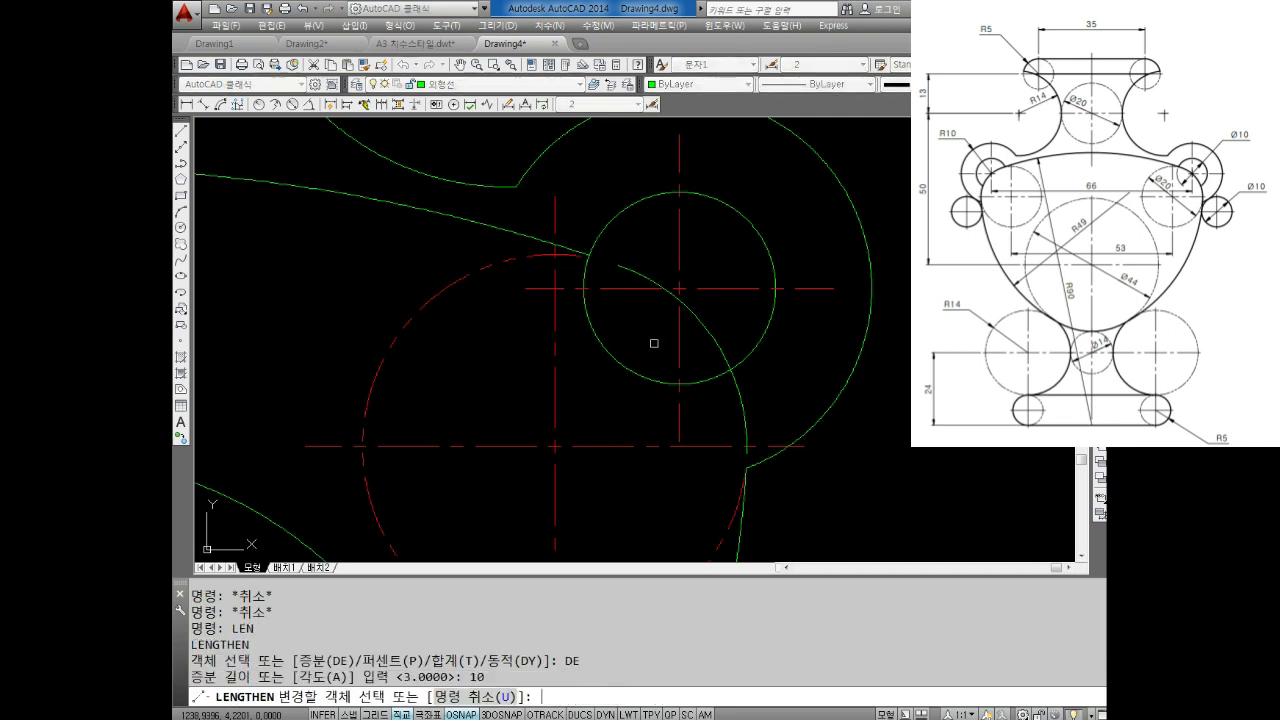
key("Escape")
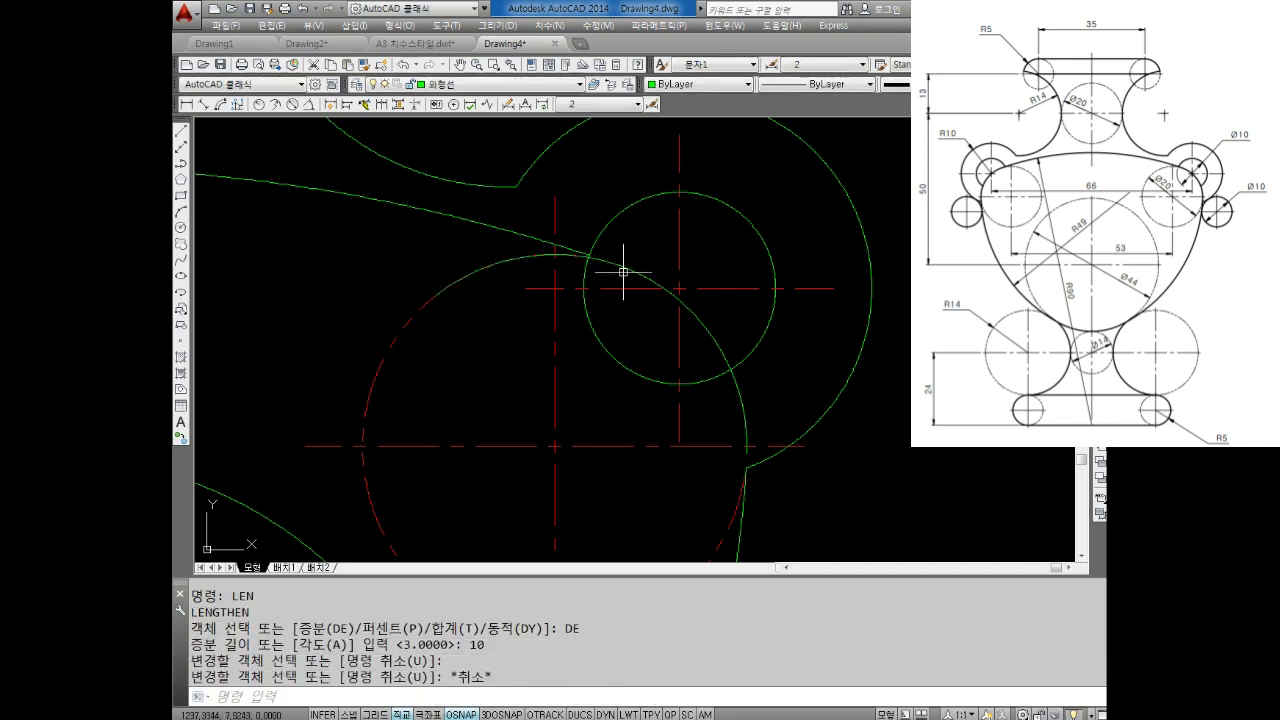
key("Escape")
key("Escape")
scroll(576, 266, "up", 4)
key("Escape")
key("Escape")
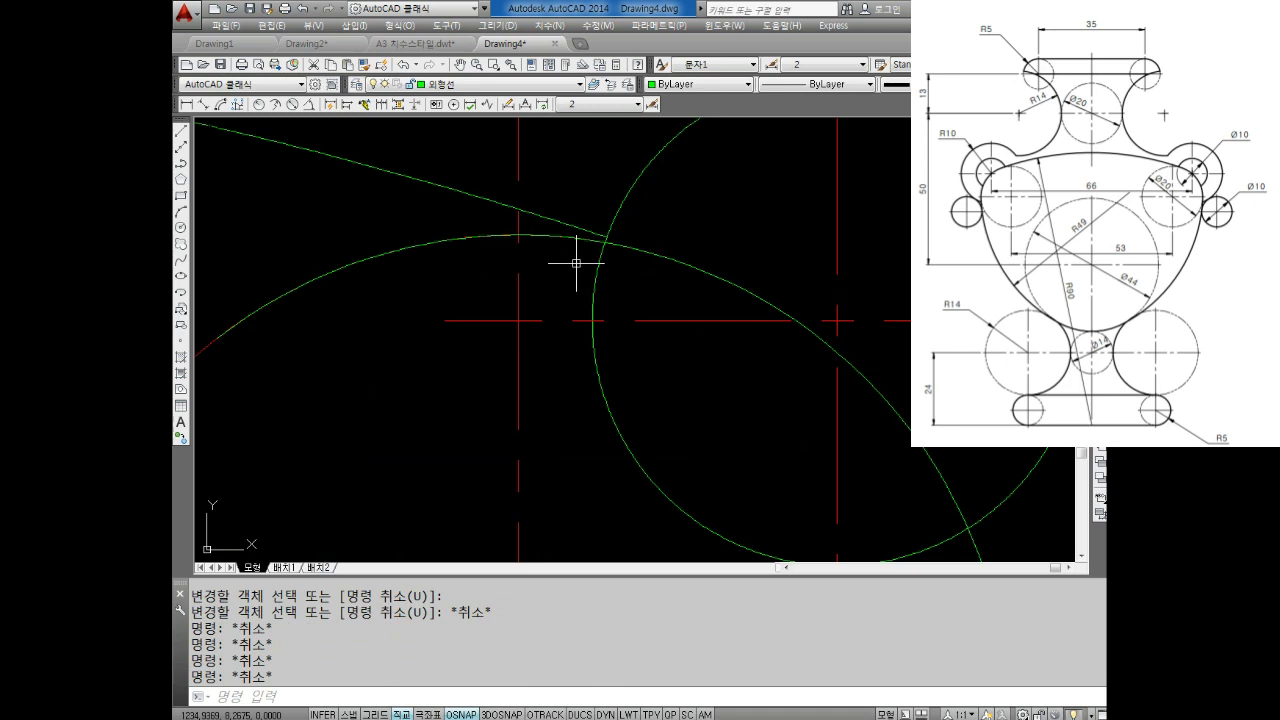
type("LEN")
key("Return")
type("DE")
key("Return")
type("10")
key("Return")
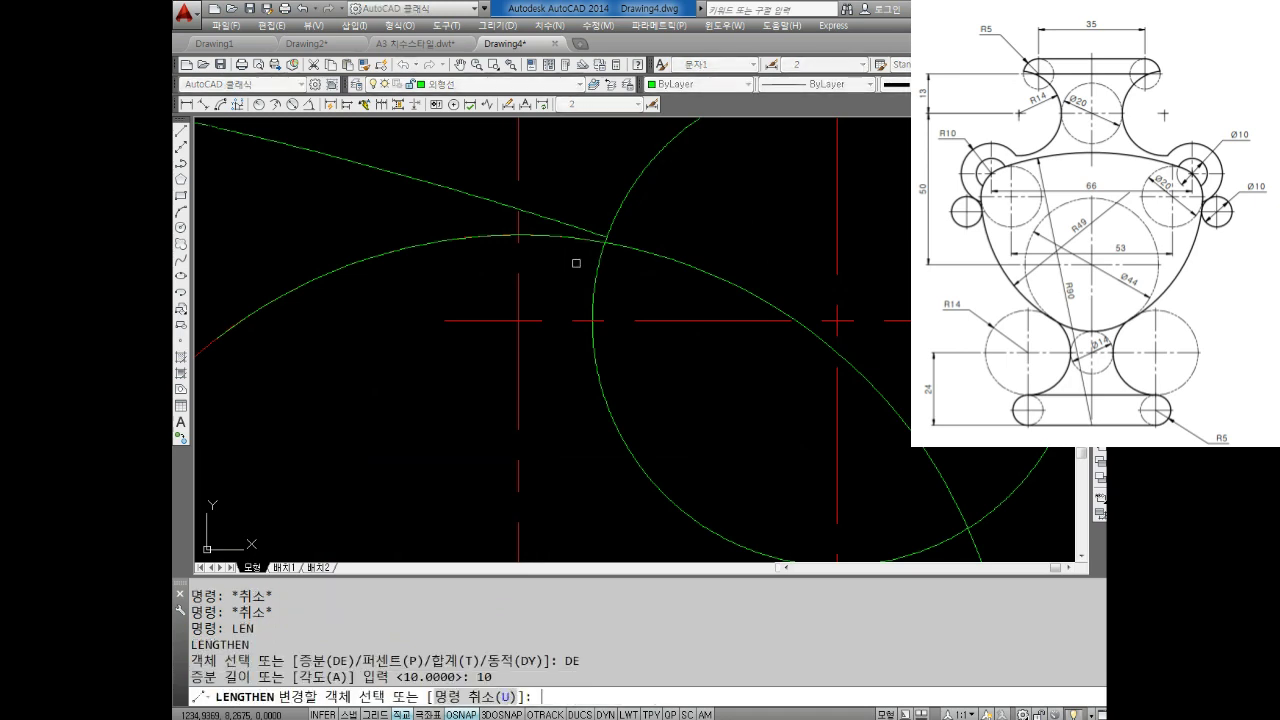
left_click(571, 226)
left_click(570, 227)
left_click(569, 229)
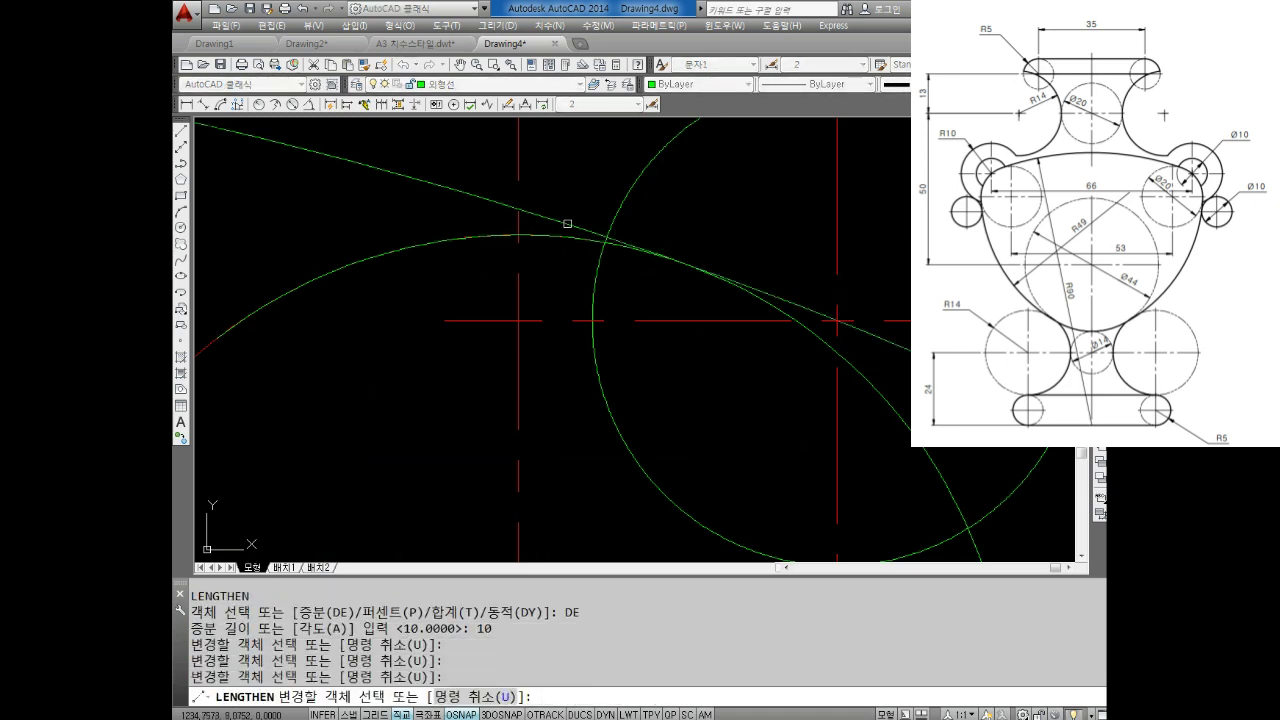
key("Escape")
key("Escape")
key("Escape")
Trim off the line piece extending beyond the arc, using the arc as cutting edge.
key("Return")
left_click(806, 327)
key("Return")
left_click(786, 300)
key("Escape")
key("Escape")
key("Return")
left_click(569, 238)
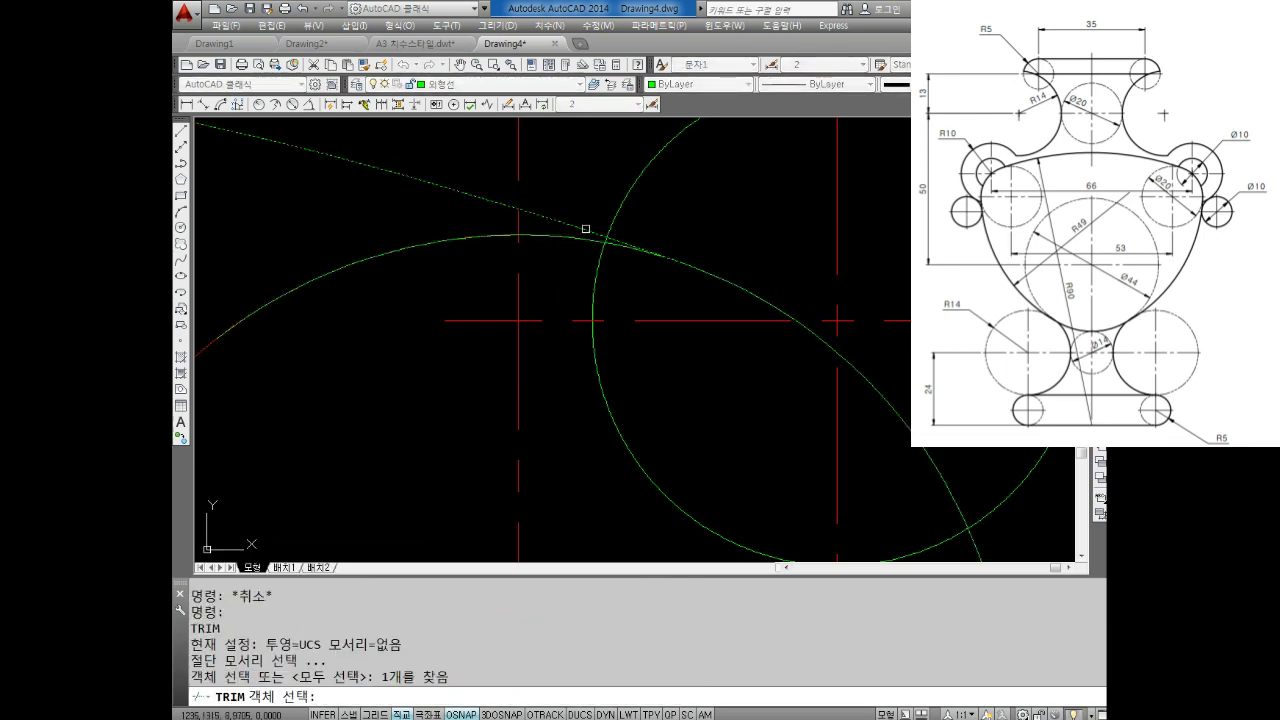
key("Return")
scroll(604, 270, "down", 2)
key("Escape")
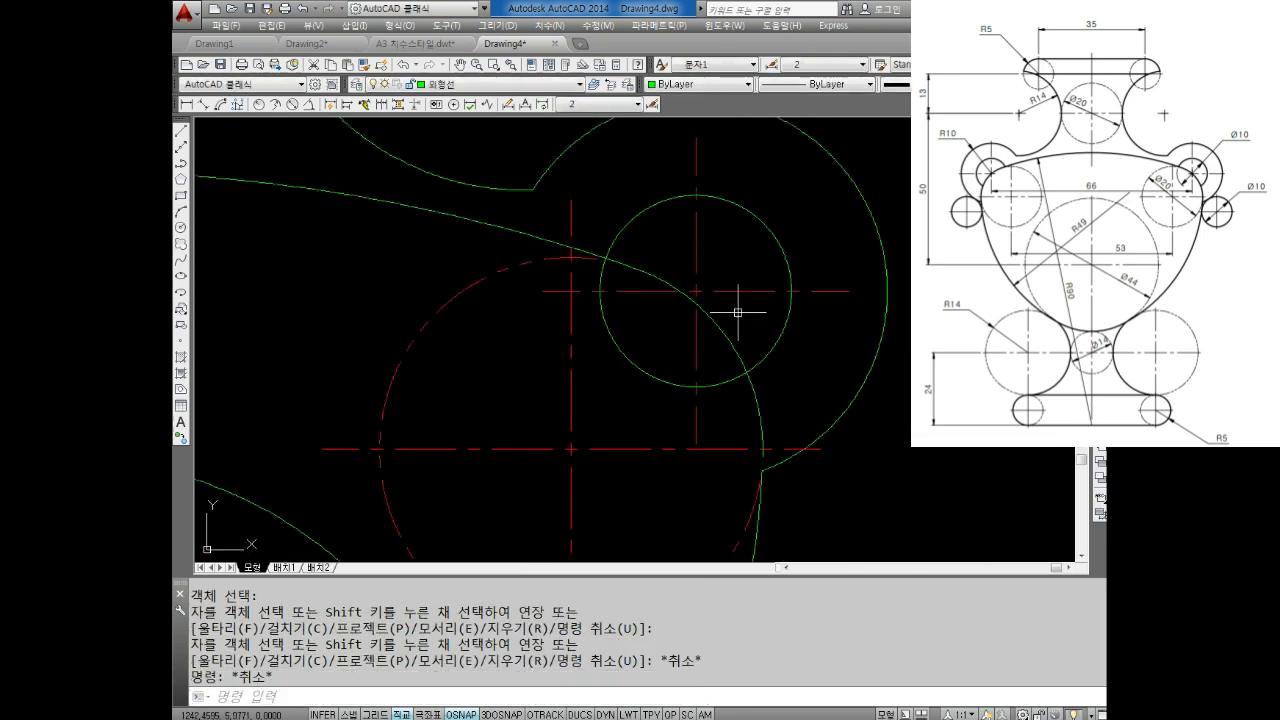
type("TR")
Trim away the small circle's lower-left part and the leftover arc piece.
key("Return")
key("Return")
left_click(656, 353)
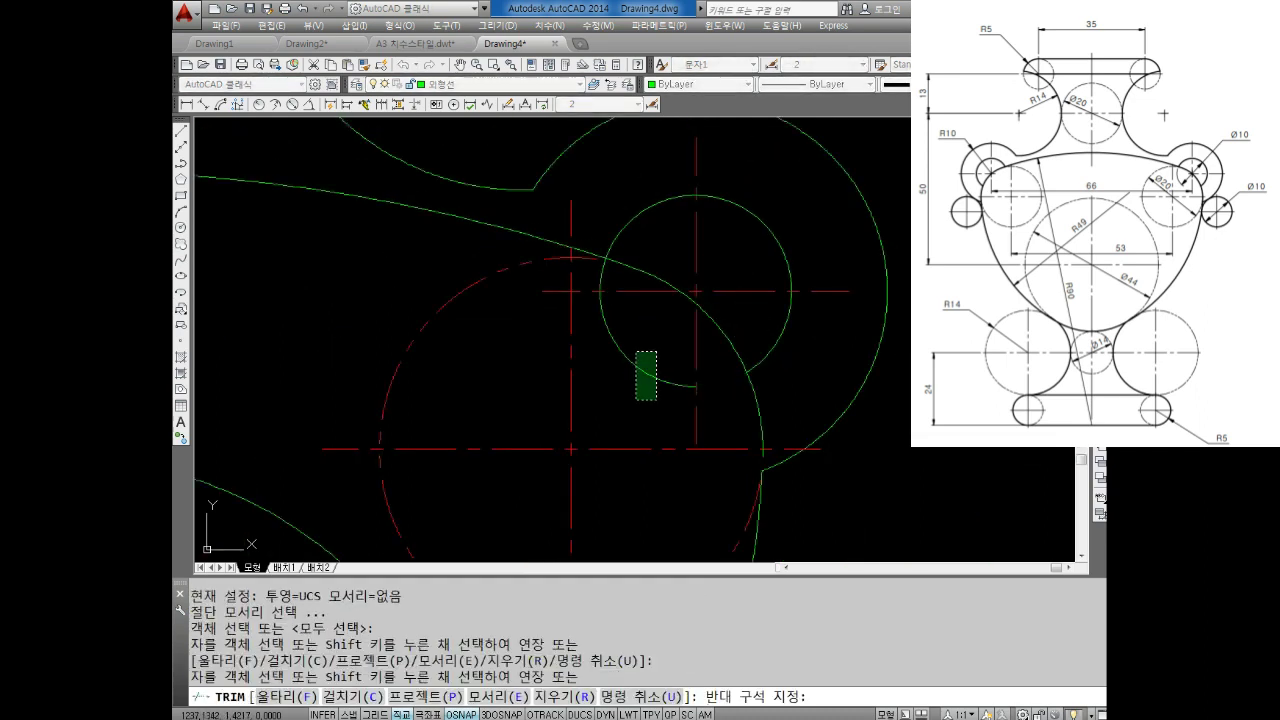
left_click(637, 398)
left_click(605, 275)
scroll(605, 275, "down", 2)
key("Escape")
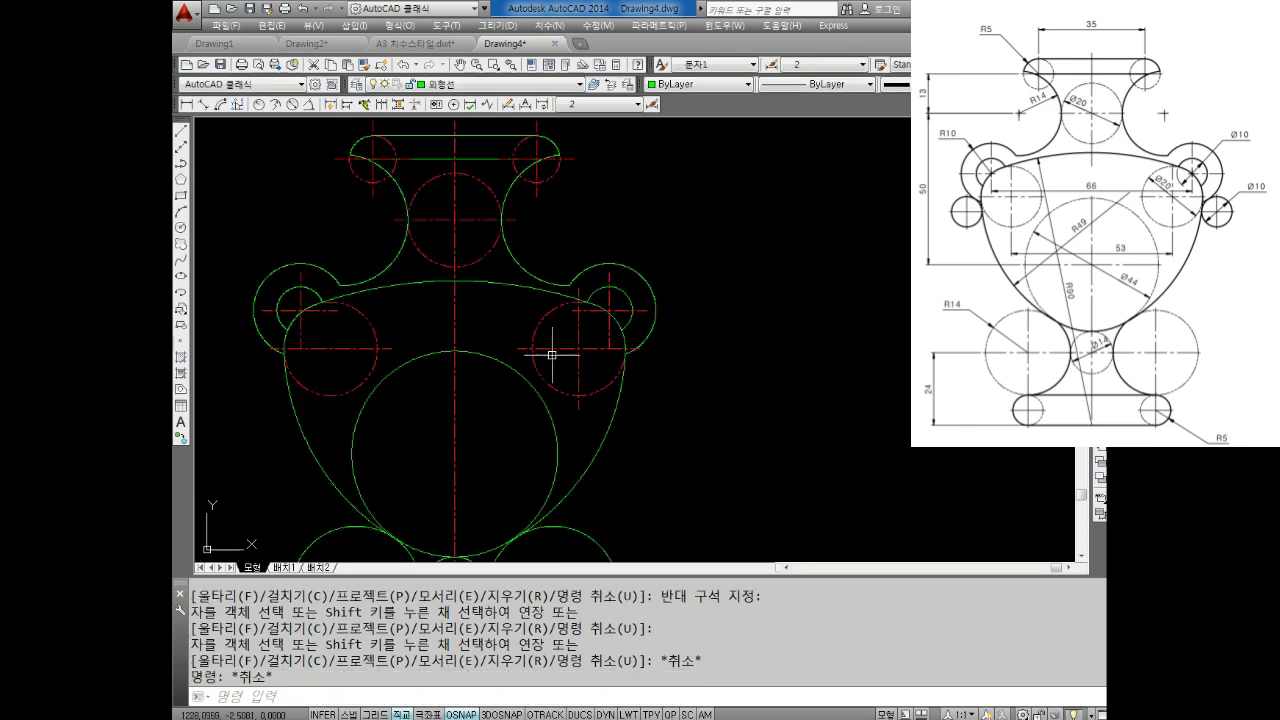
scroll(627, 354, "down", 1)
key("Escape")
key("Escape")
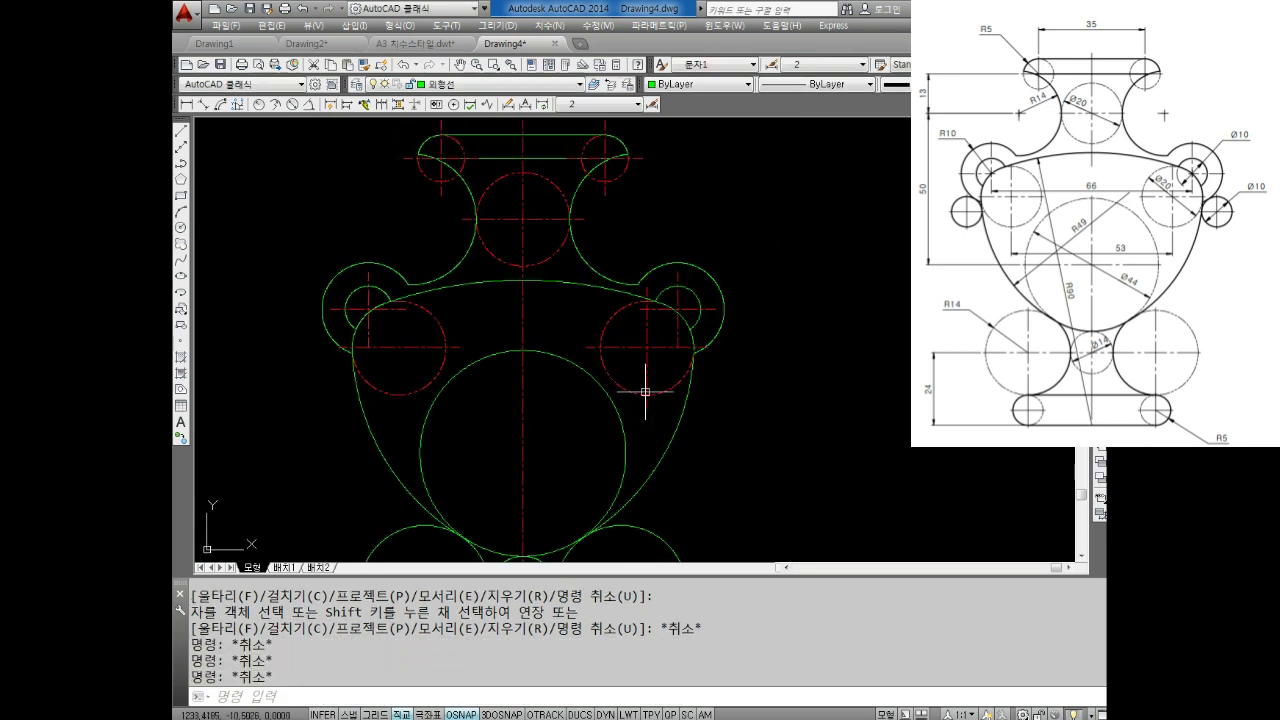
Lengthen the four side-circle centre line ends by a delta of 3.
type("LEN")
key("Return")
type("DE")
key("Return")
type("3")
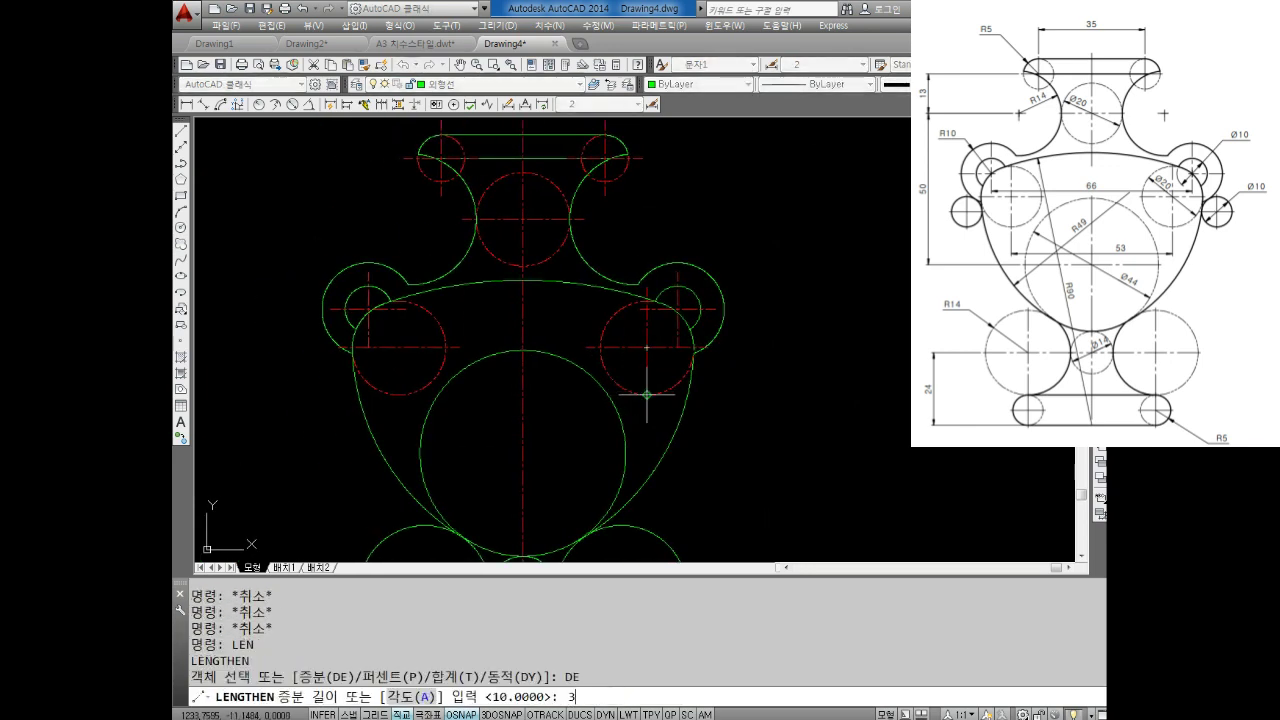
key("Return")
left_click(367, 275)
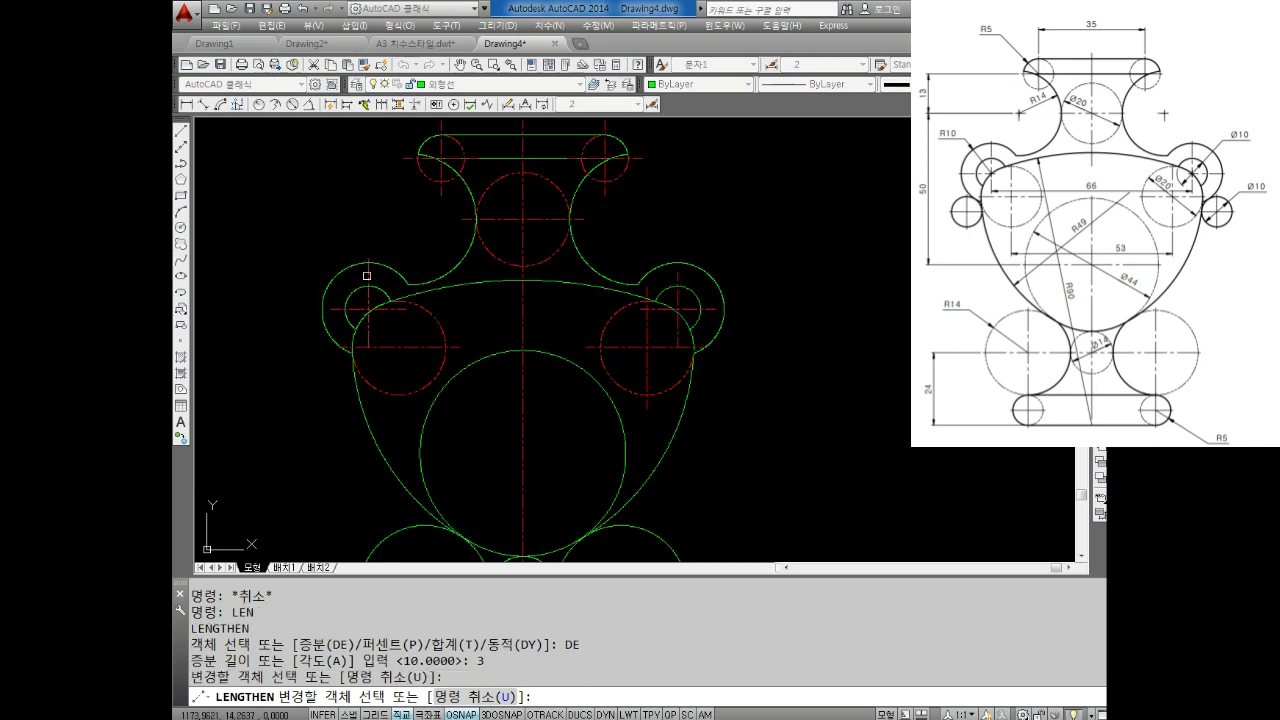
left_click(331, 310)
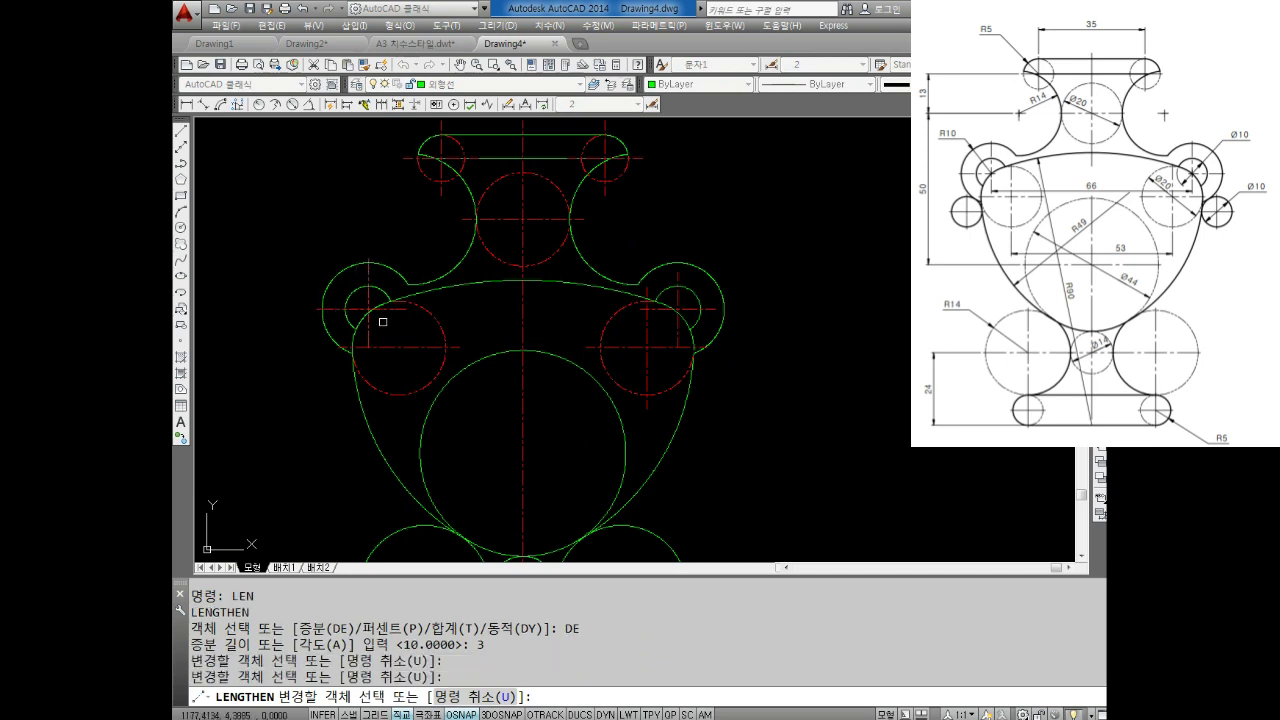
left_click(678, 275)
left_click(715, 310)
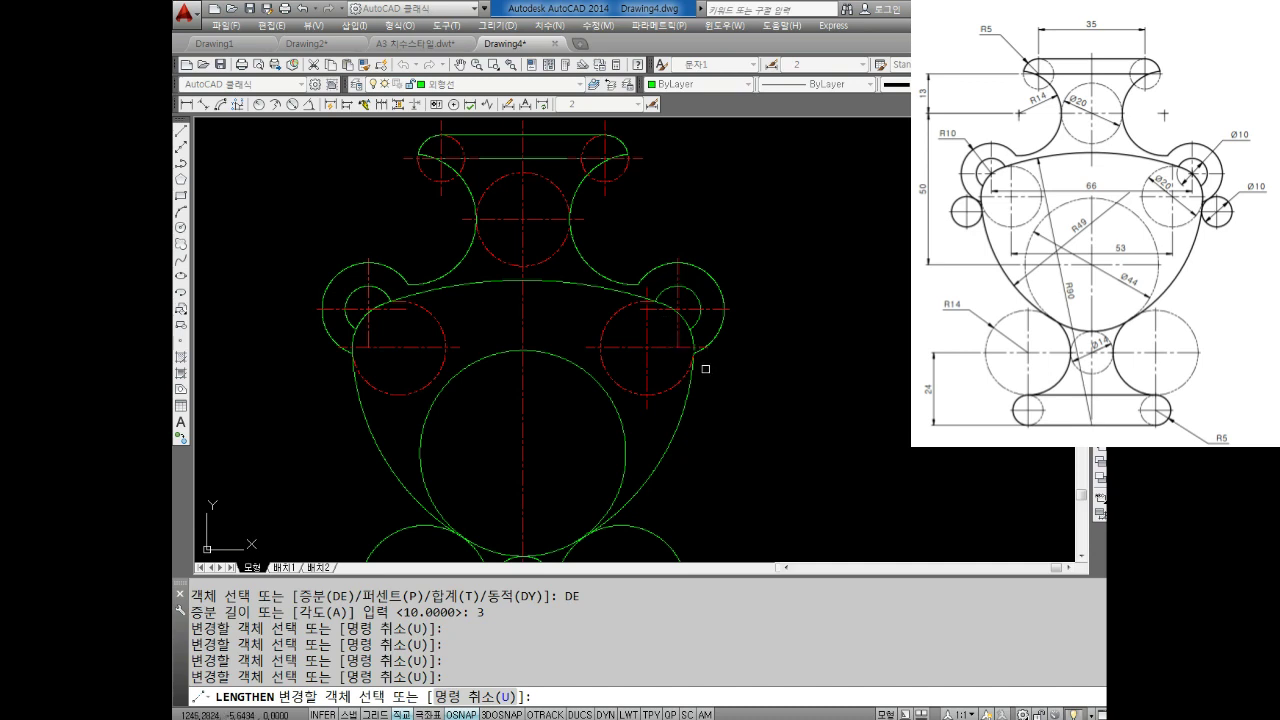
key("Escape")
key("Escape")
Mirror the selected outline object about a vertical line, keeping the original.
type("mi")
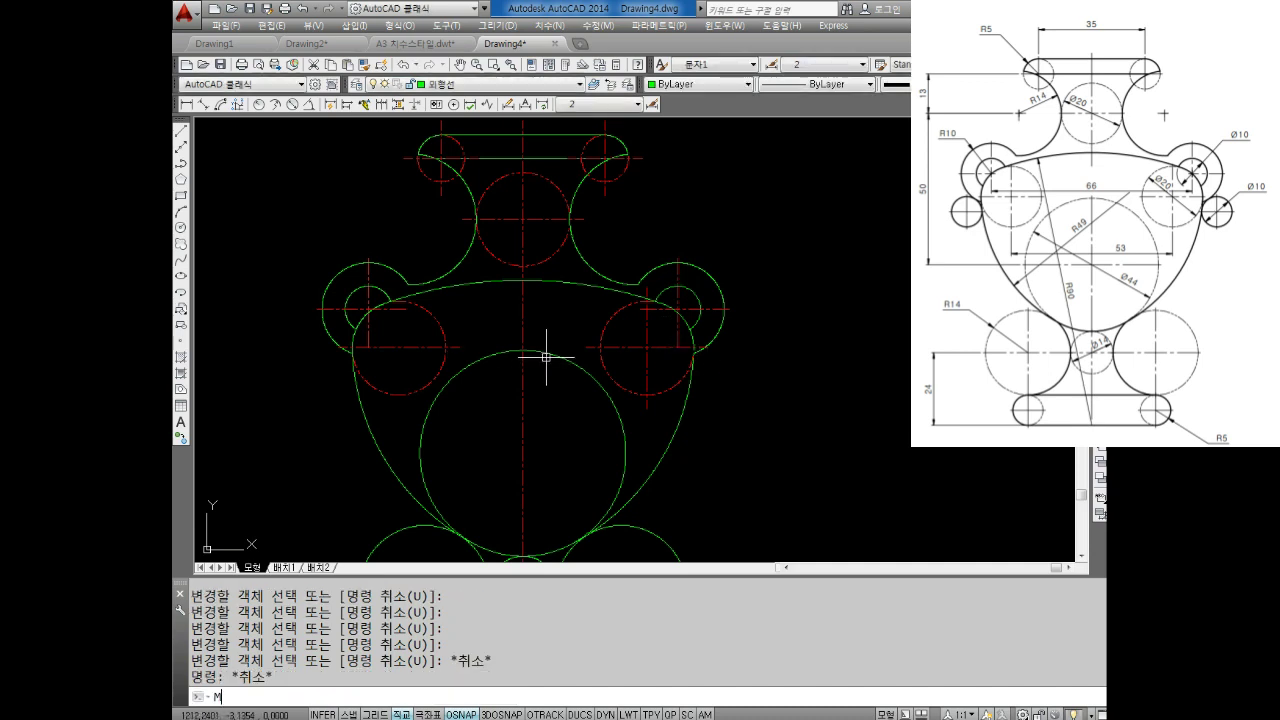
key("Return")
left_click(645, 322)
key("Return")
left_click(523, 281)
left_click(523, 348)
key("Return")
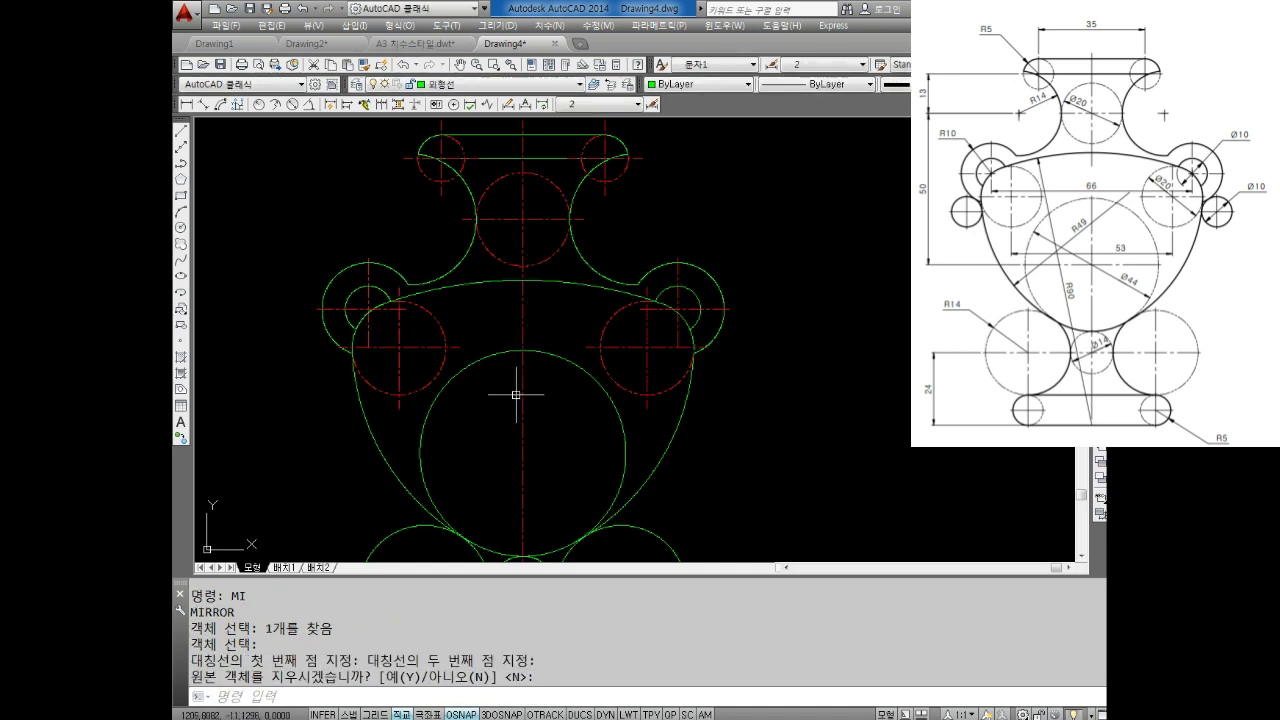
middle_click_drag(424, 378, 478, 355)
key("Escape")
key("Escape")
key("Escape")
Draw a radius 5 circle tangent to two outline objects on the left shoulder.
type("c")
key("Return")
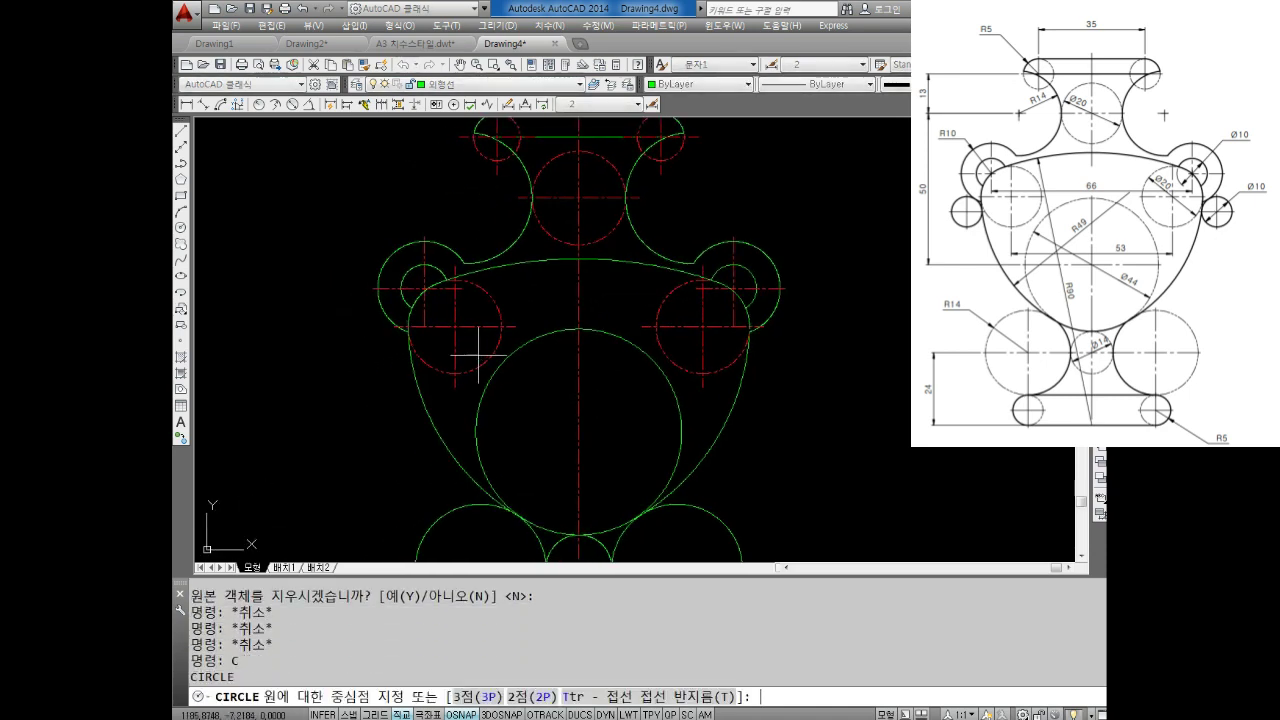
type("T")
key("Return")
scroll(412, 350, "up", 2)
scroll(412, 350, "up", 1)
left_click(361, 283)
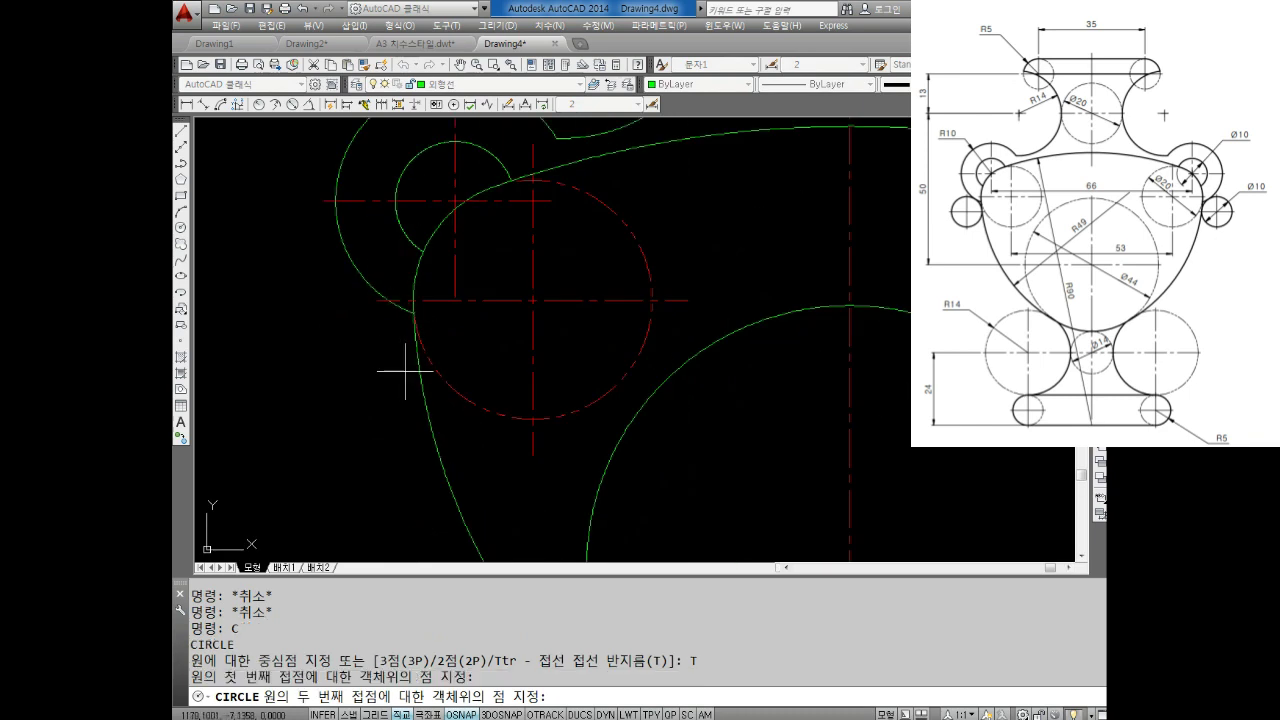
left_click(415, 366)
type("5")
key("Return")
key("Escape")
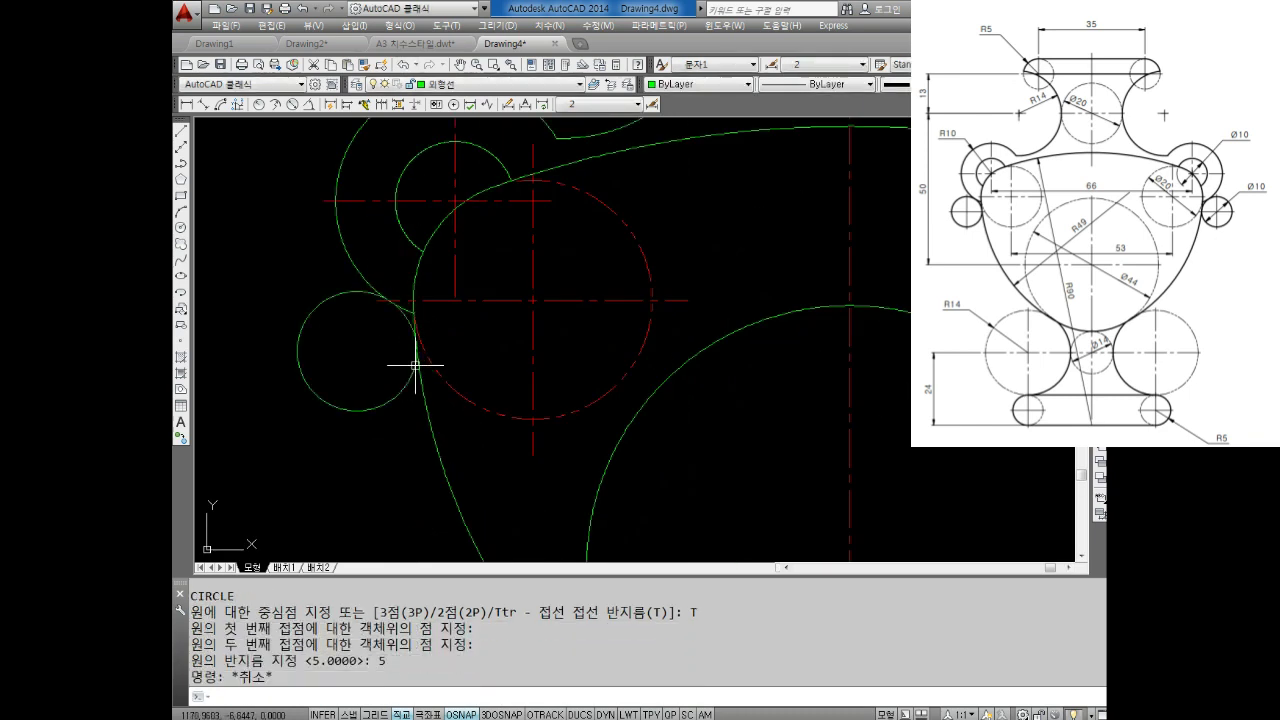
key("Escape")
key("Escape")
Start mirroring the new small circle, then cancel and bring it back into view.
type("I")
key("Return")
left_click(371, 371)
left_click(309, 449)
key("Return")
left_click(840, 306)
middle_click_drag(851, 294, 779, 376)
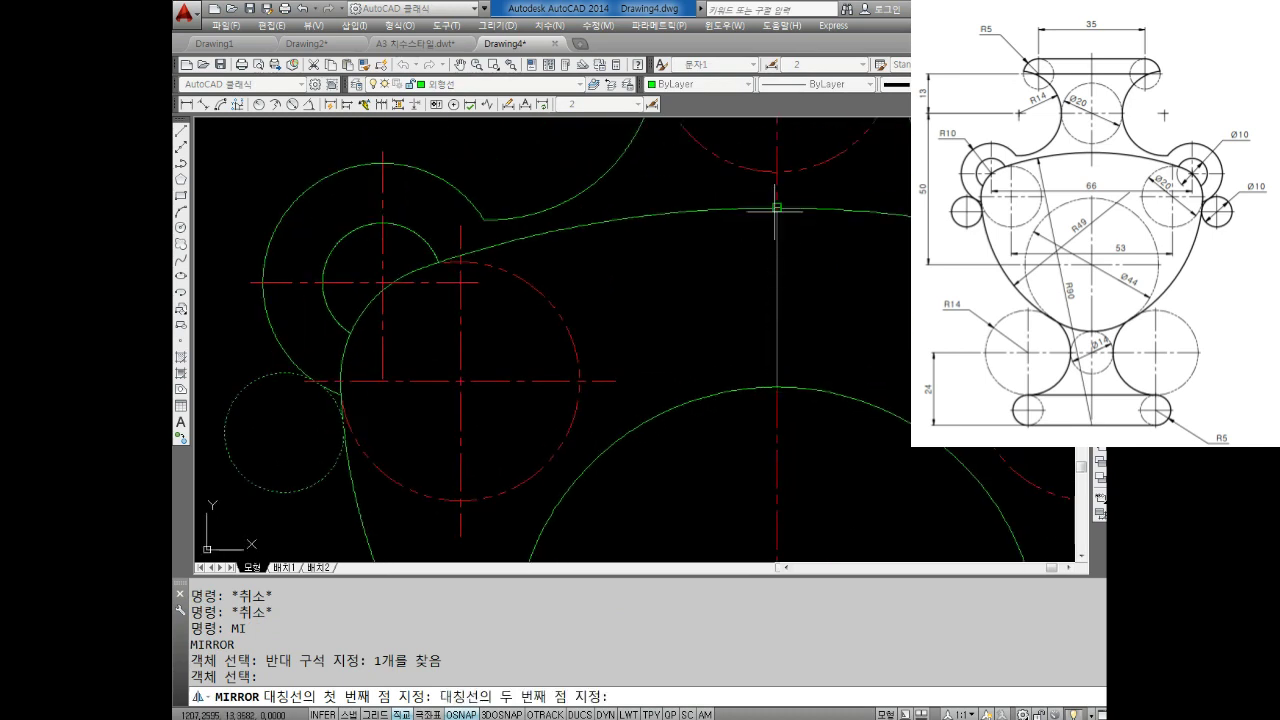
key("Escape")
key("Escape")
key("Escape")
middle_click_drag(378, 383, 509, 343)
key("Escape")
key("Escape")
Draw vertical and horizontal lines through the small circle's centre and select them.
type("L")
key("Return")
left_click(415, 333)
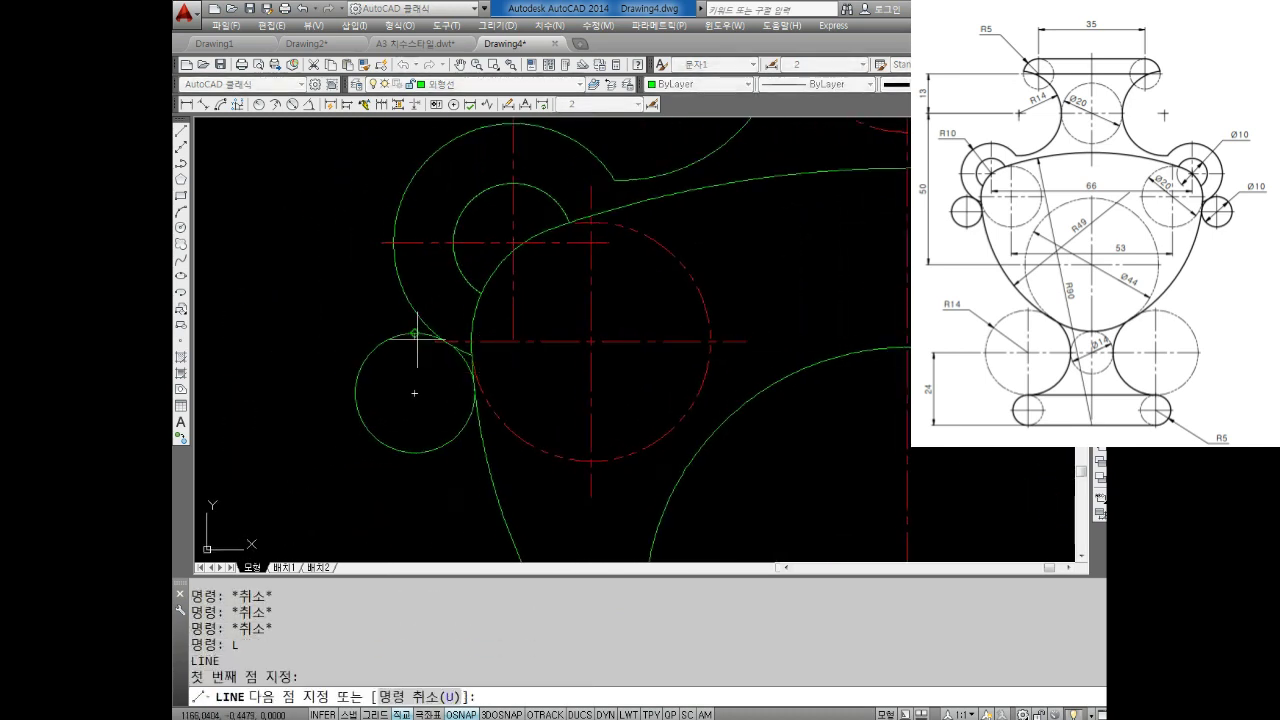
left_click(415, 453)
key("Escape")
key("Return")
left_click(357, 393)
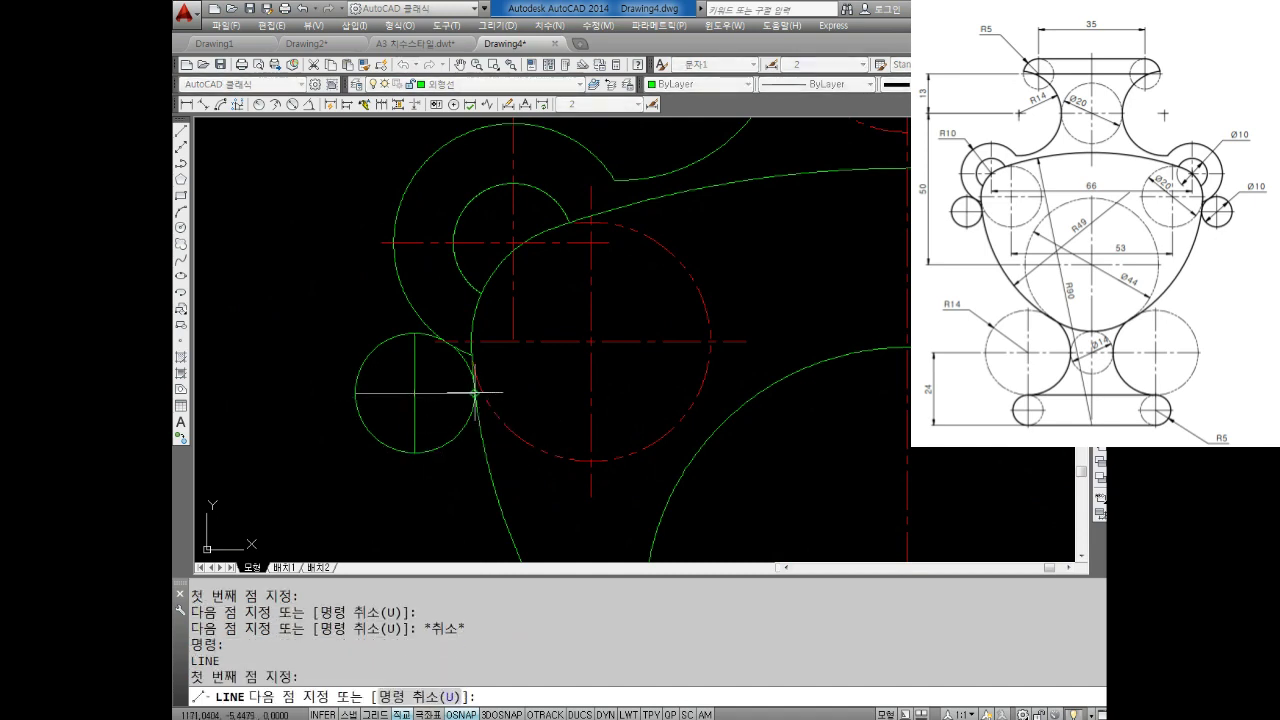
left_click(474, 393)
key("Escape")
key("Escape")
left_click_drag(455, 385, 394, 412)
left_click(529, 88)
Put the cross lines on the centre-line layer and lengthen their four ends by 3.
left_click(470, 170)
key("Escape")
key("Escape")
key("Escape")
type("EN")
key("Return")
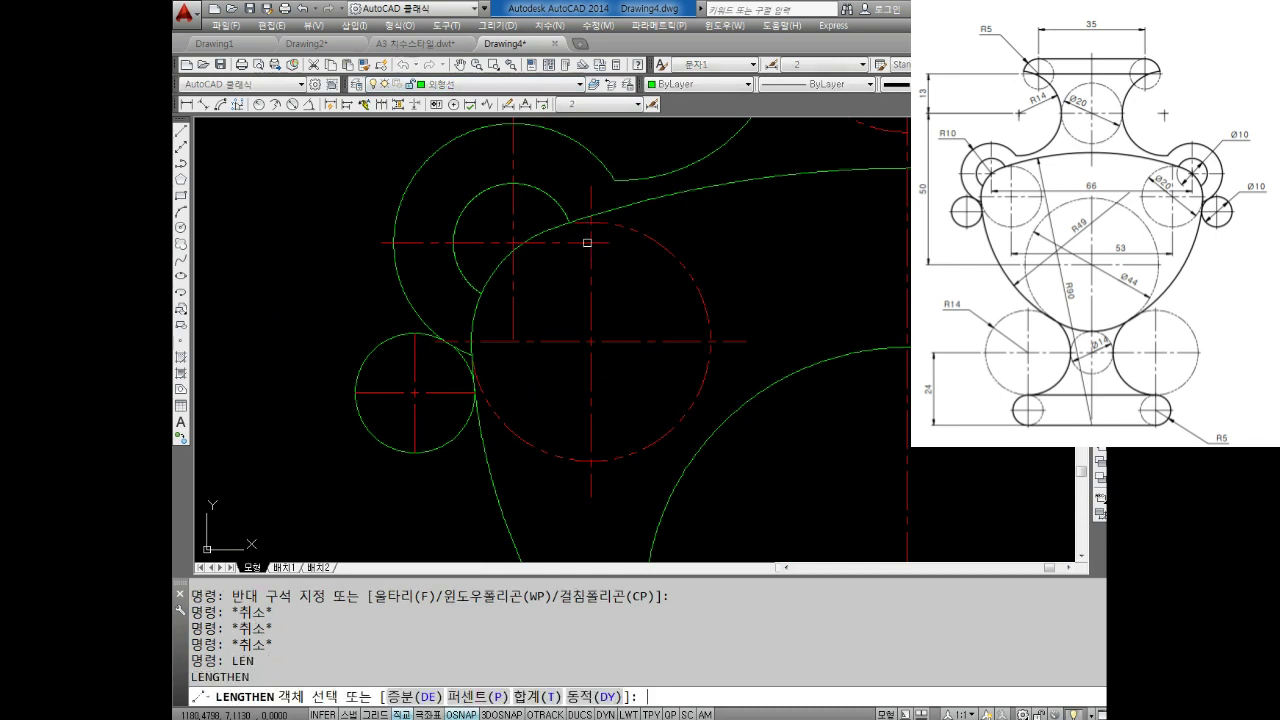
type("DE")
key("Return")
key("Return")
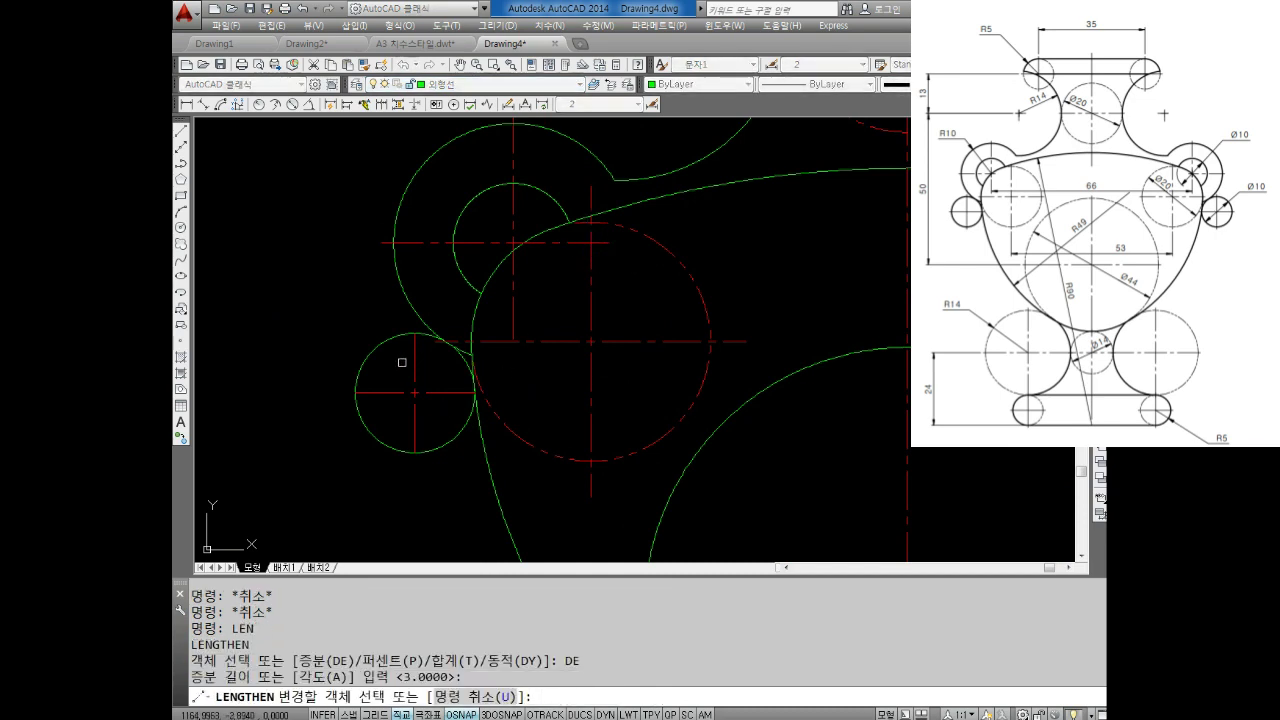
left_click(409, 351)
left_click(413, 345)
left_click(375, 395)
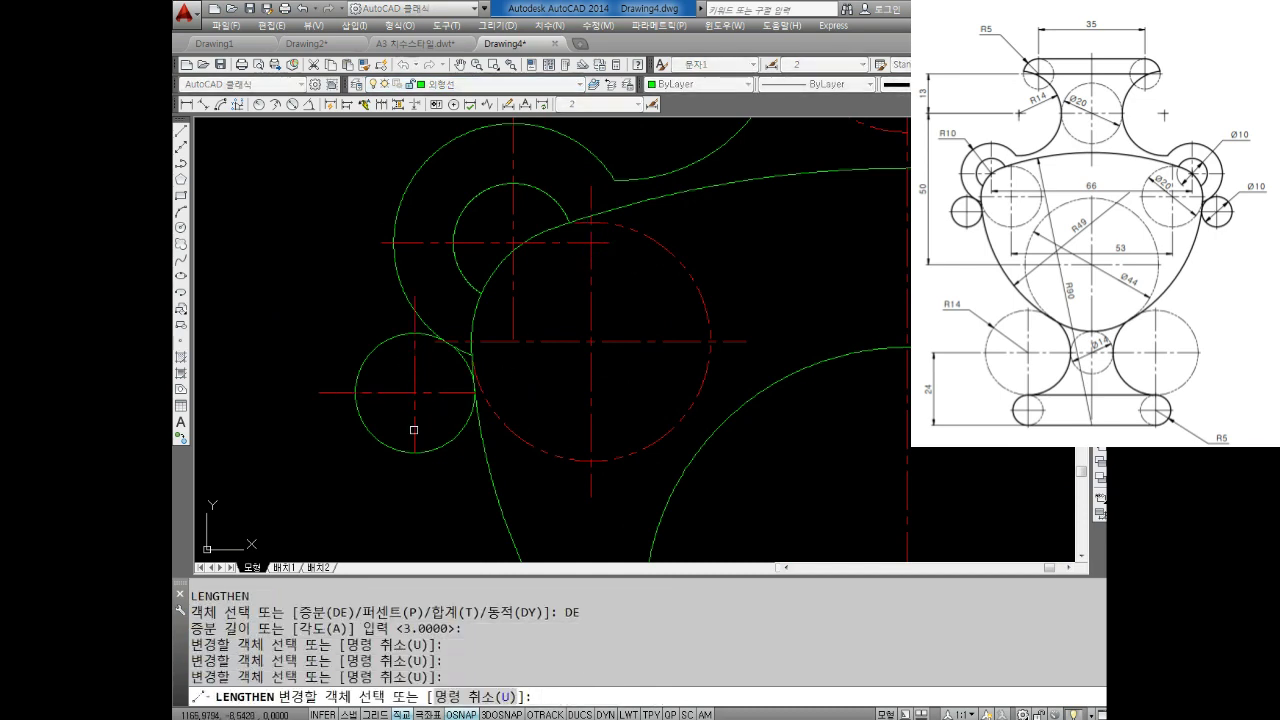
left_click(414, 431)
key("Escape")
key("Escape")
Mirror the small circle and its centre lines about the vase's vertical centre line.
scroll(460, 370, "down", 3)
scroll(460, 370, "up", 2)
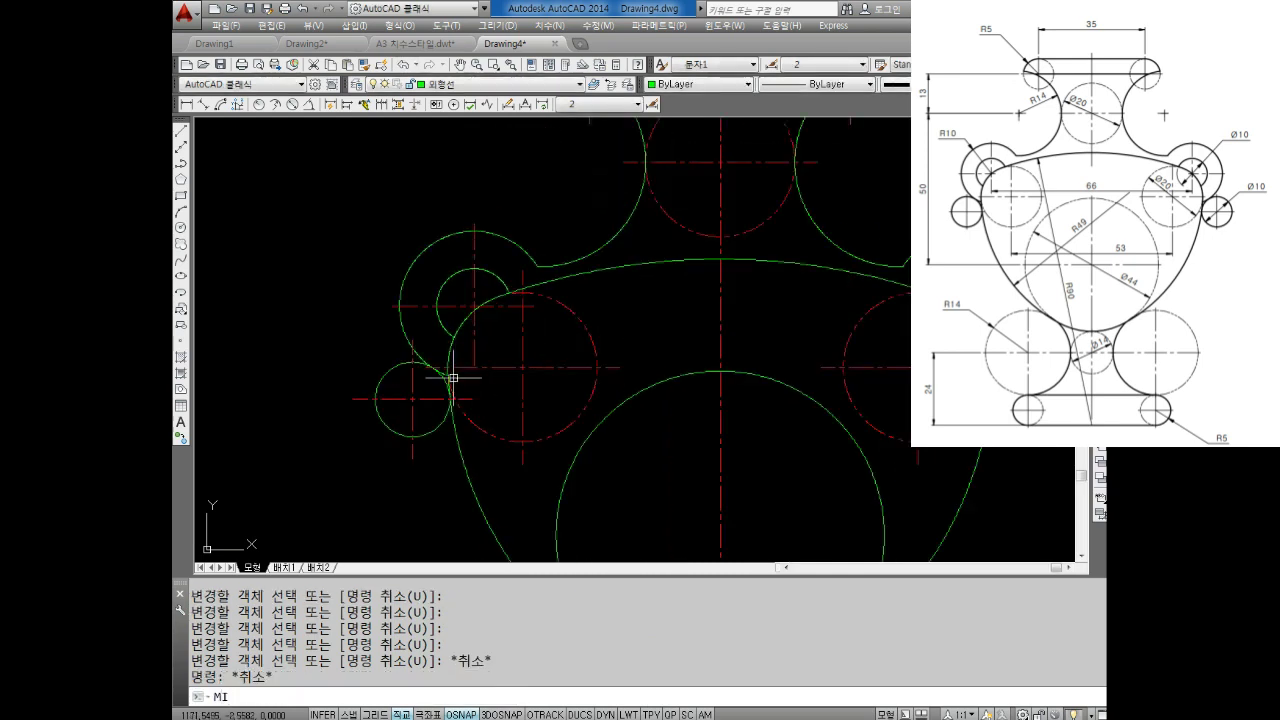
type("mi")
key("Return")
left_click(421, 388)
left_click(375, 438)
key("Return")
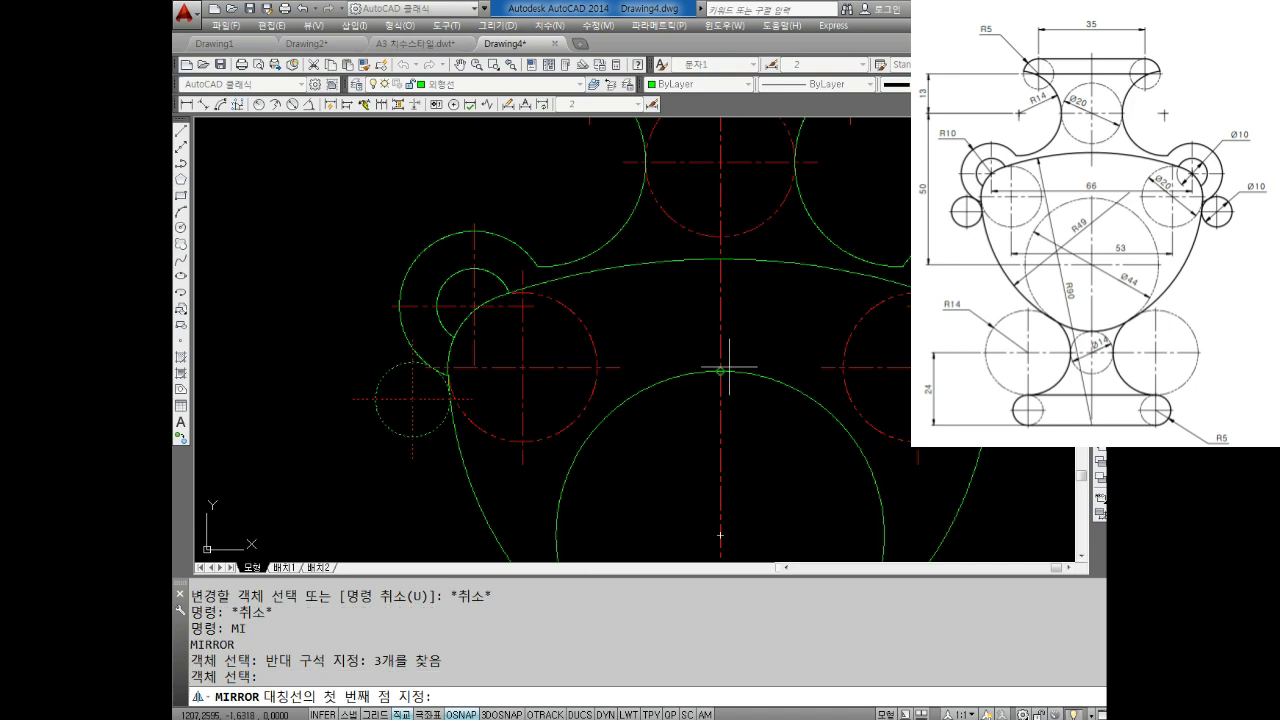
left_click(720, 367)
left_click(720, 259)
key("Return")
key("Escape")
scroll(715, 280, "down", 3)
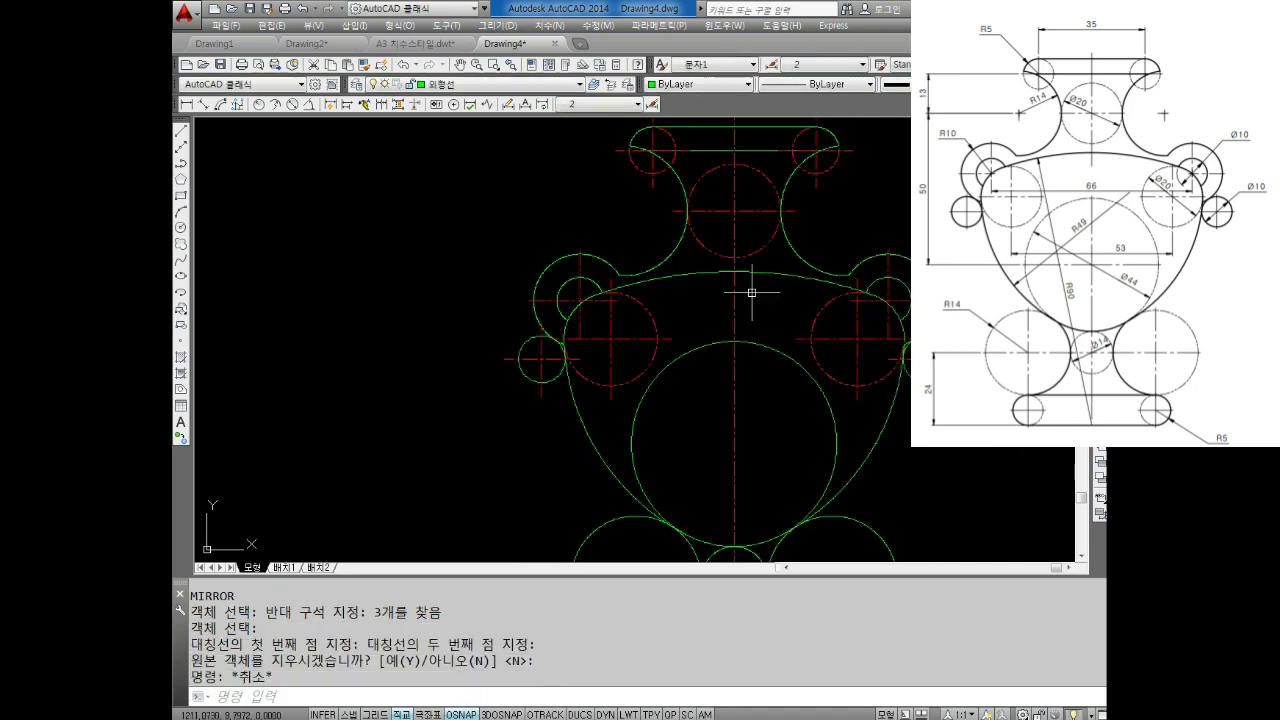
scroll(700, 313, "up", 1)
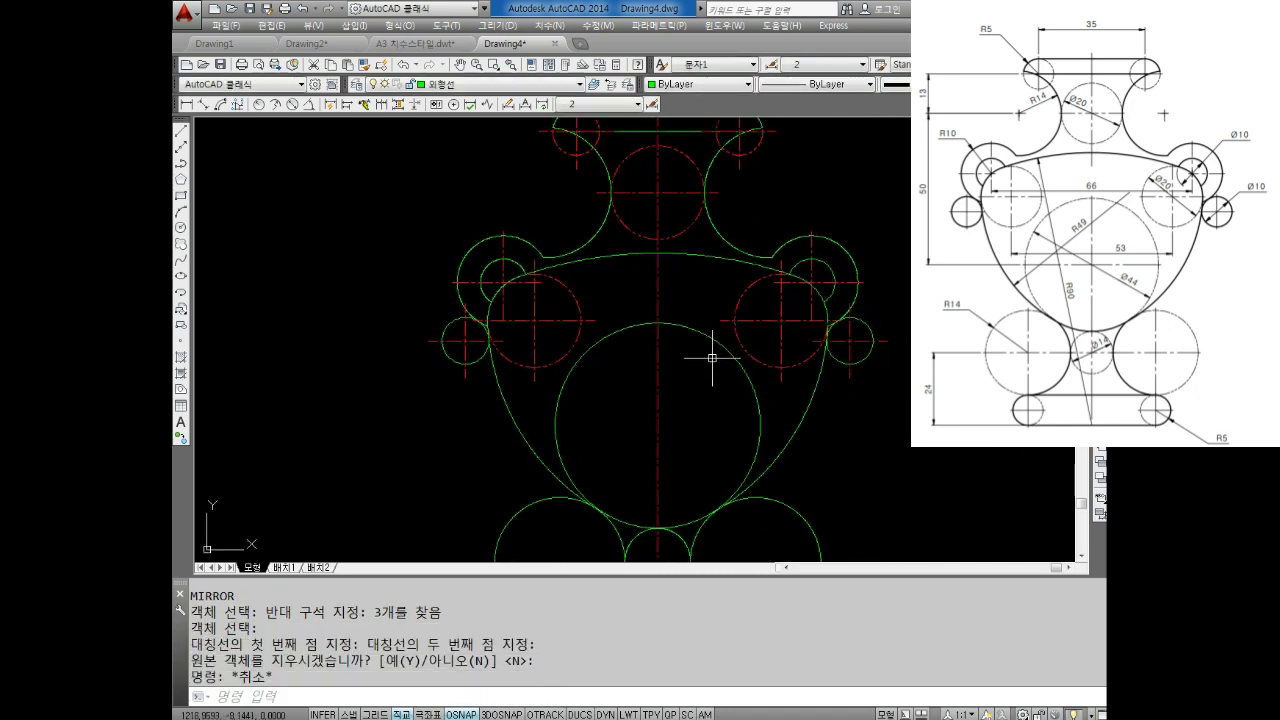
scroll(697, 391, "down", 2)
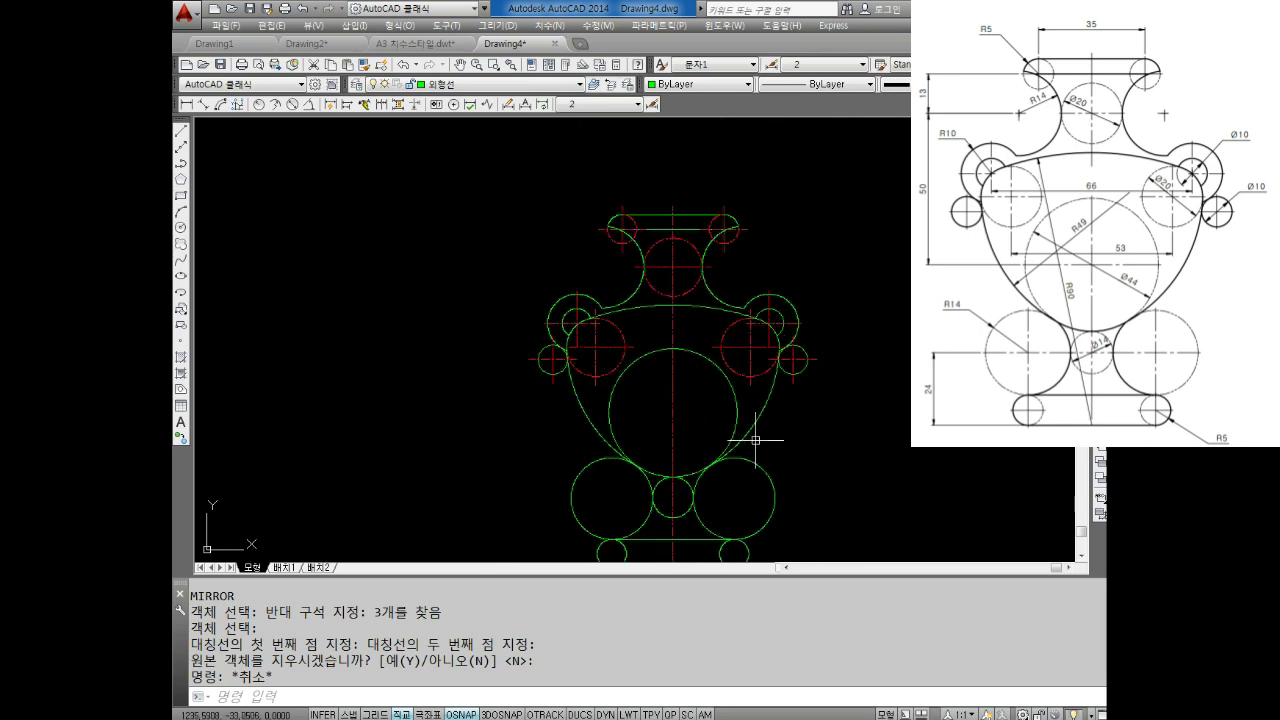
middle_click_drag(755, 439, 698, 397)
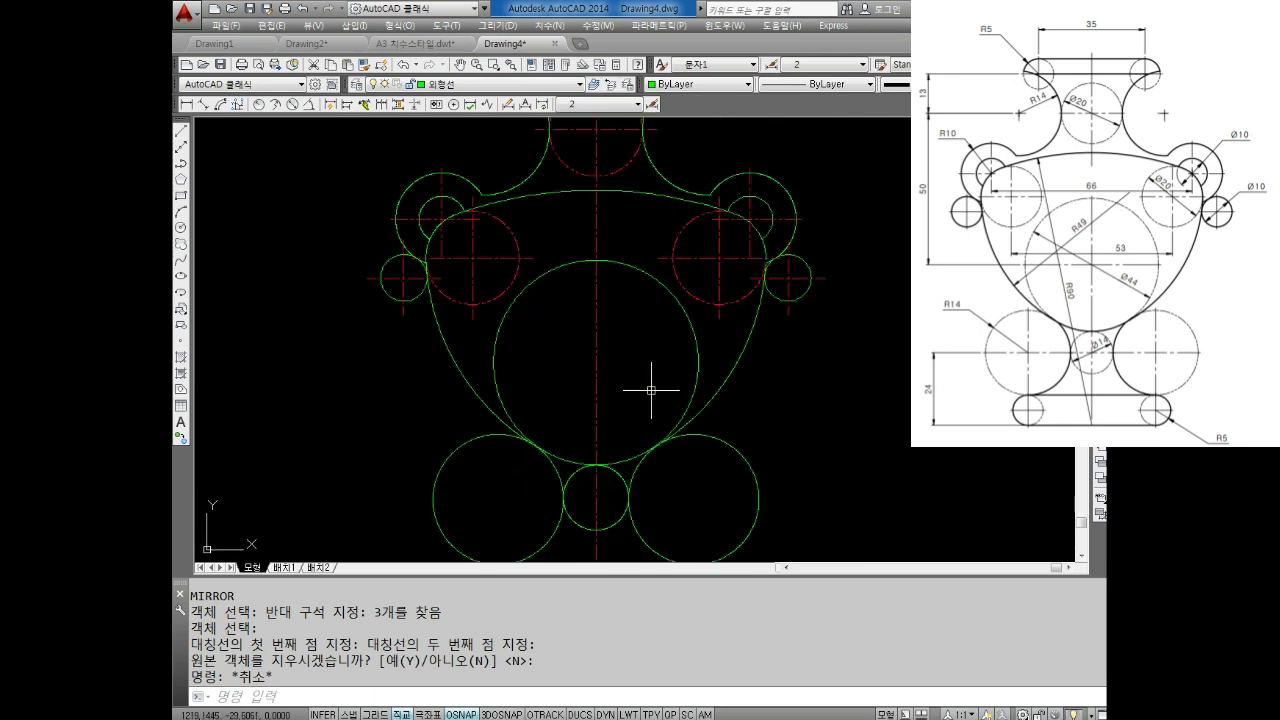
Break the outer arc with BR and the F option, picking the first point with Nearest snap.
scroll(645, 405, "up", 2)
scroll(434, 423, "up", 1)
scroll(451, 400, "up", 1)
scroll(504, 390, "up", 1)
scroll(504, 390, "up", 1)
scroll(551, 337, "up", 1)
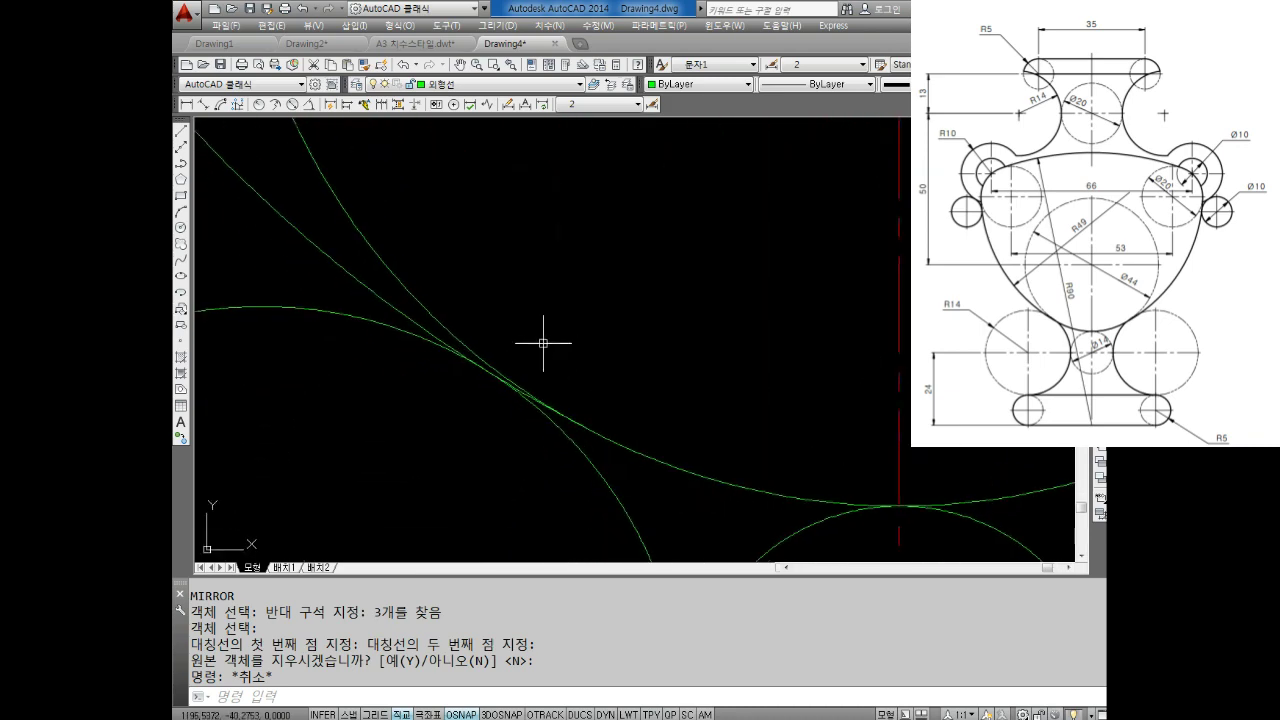
scroll(551, 337, "up", 1)
key("Escape")
key("Escape")
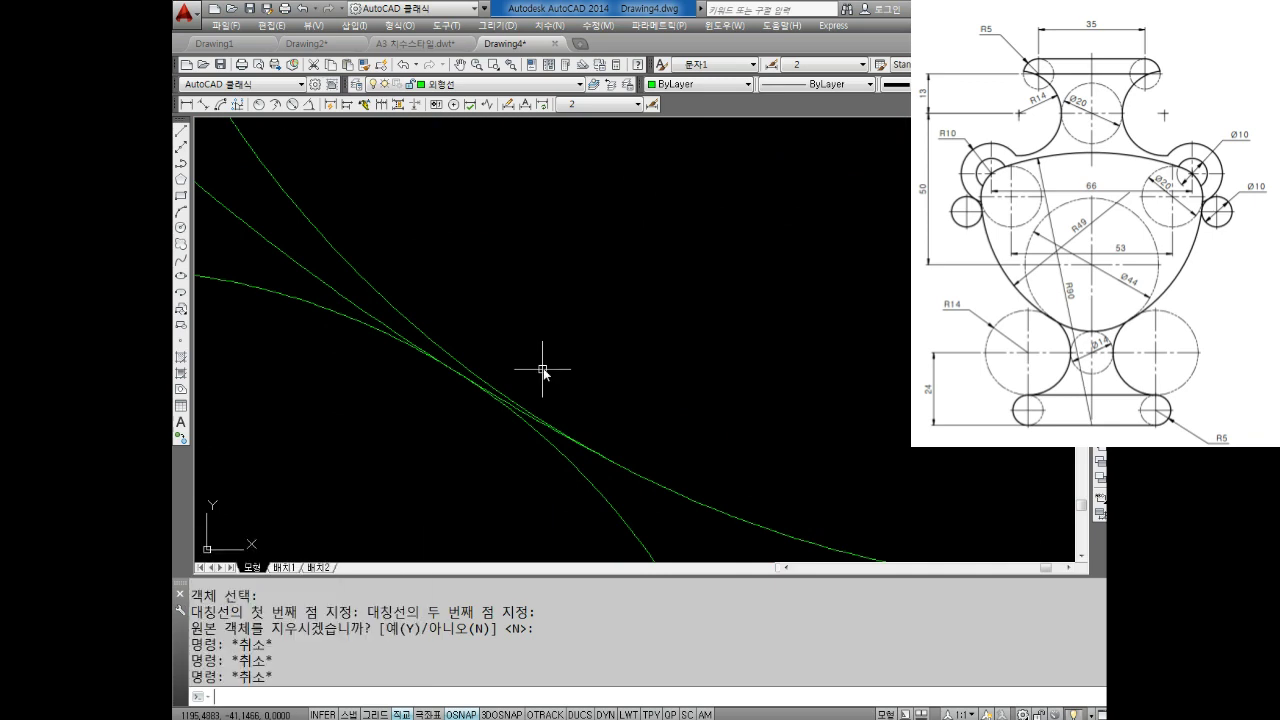
type("BR")
key("Return")
left_click(474, 372)
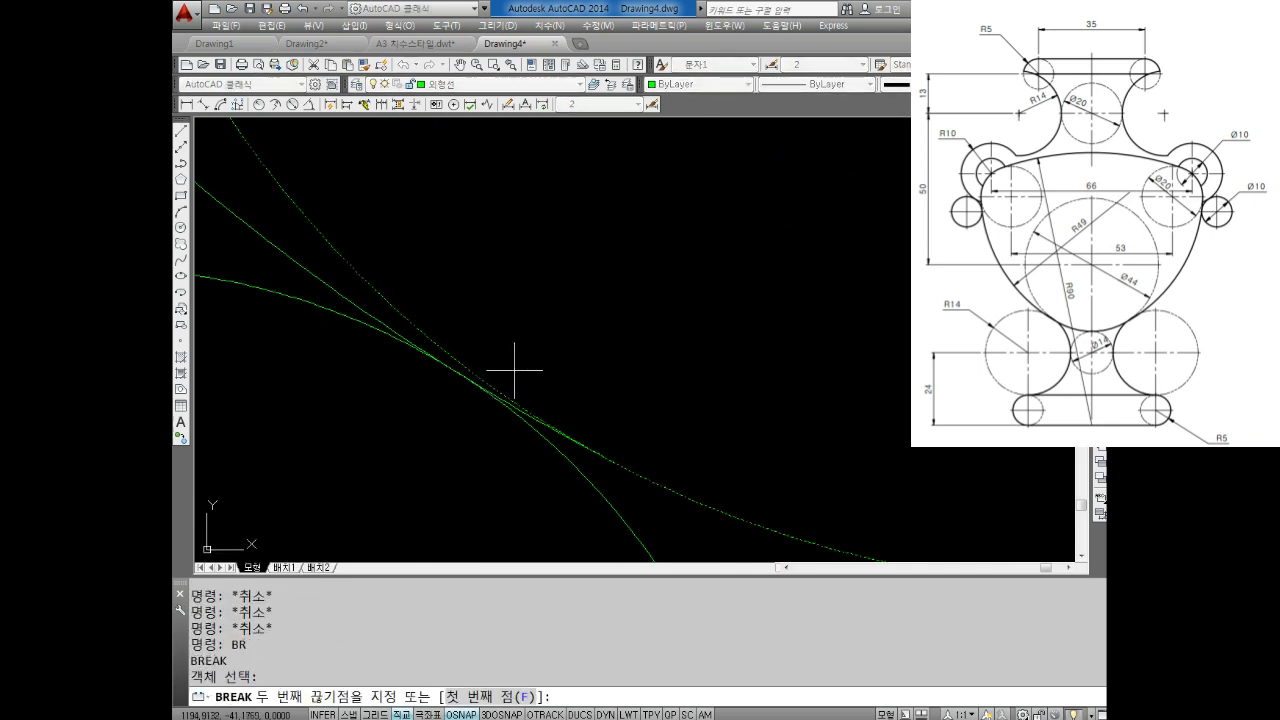
key("Return")
right_click(549, 337, "shift")
left_click(585, 347)
right_click(557, 440, "shift")
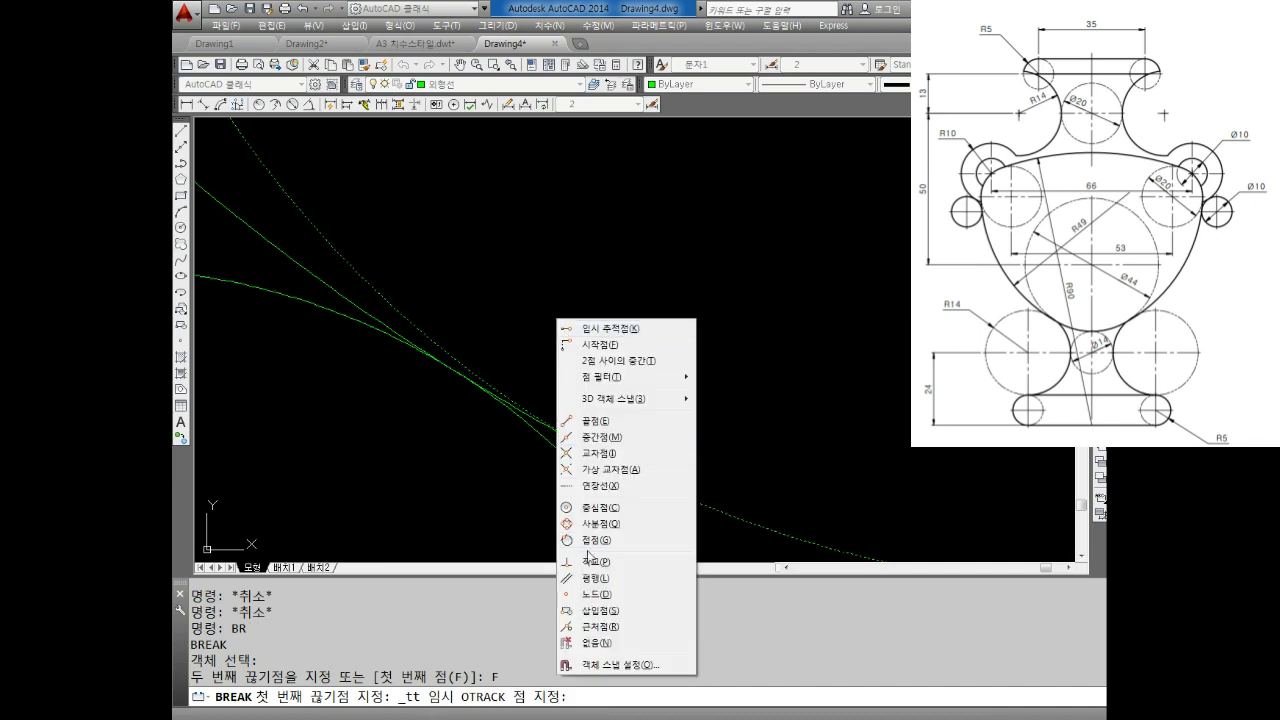
left_click(600, 627)
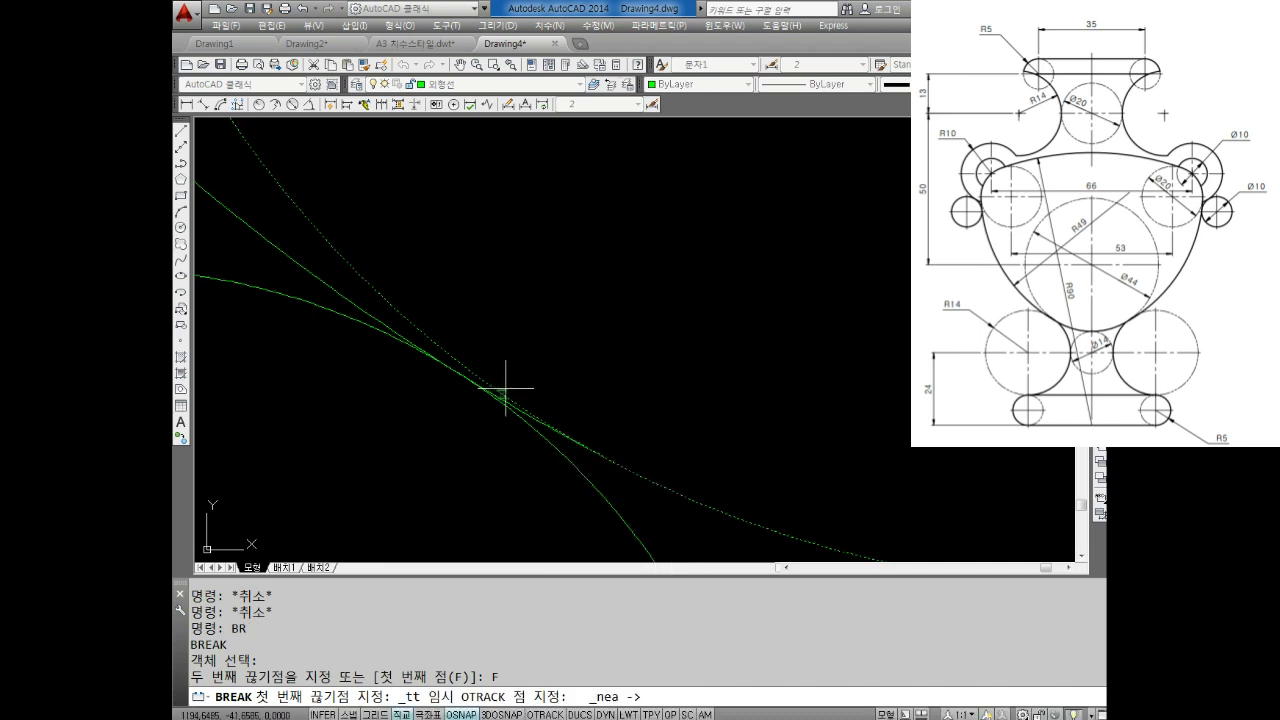
scroll(505, 388, "up", 2)
scroll(545, 476, "up", 1)
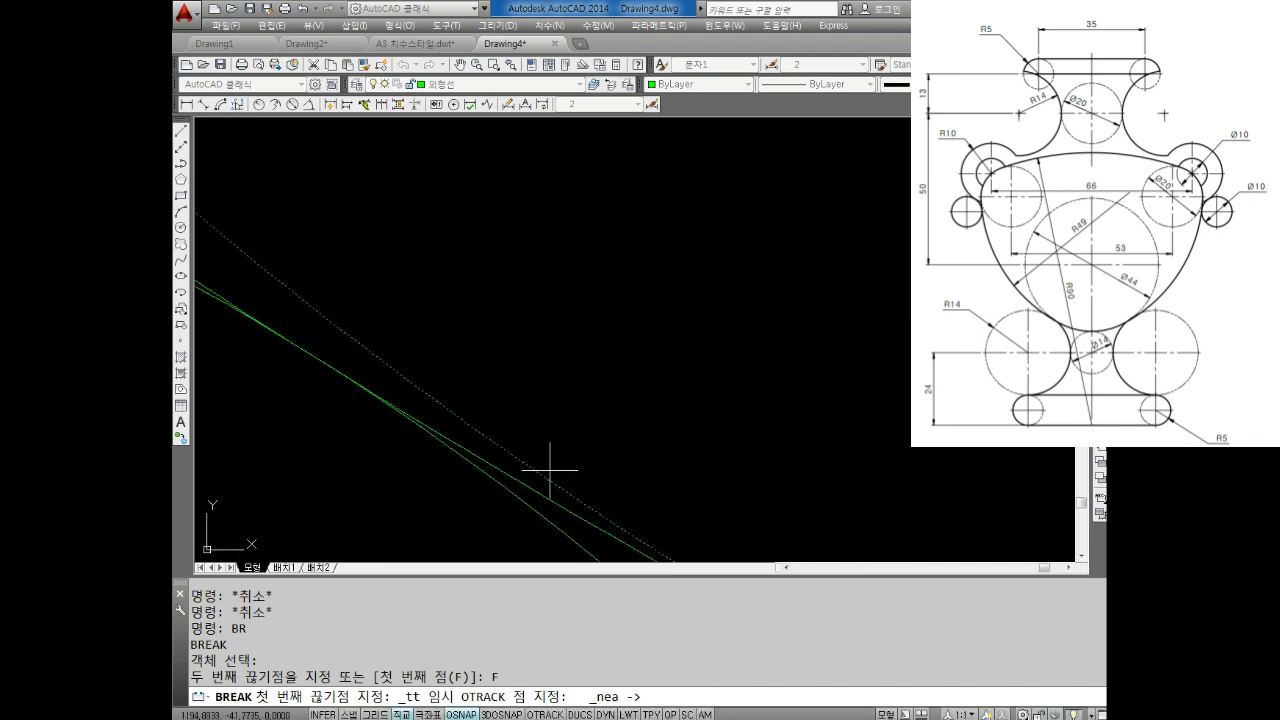
left_click(606, 510)
scroll(600, 440, "down", 1)
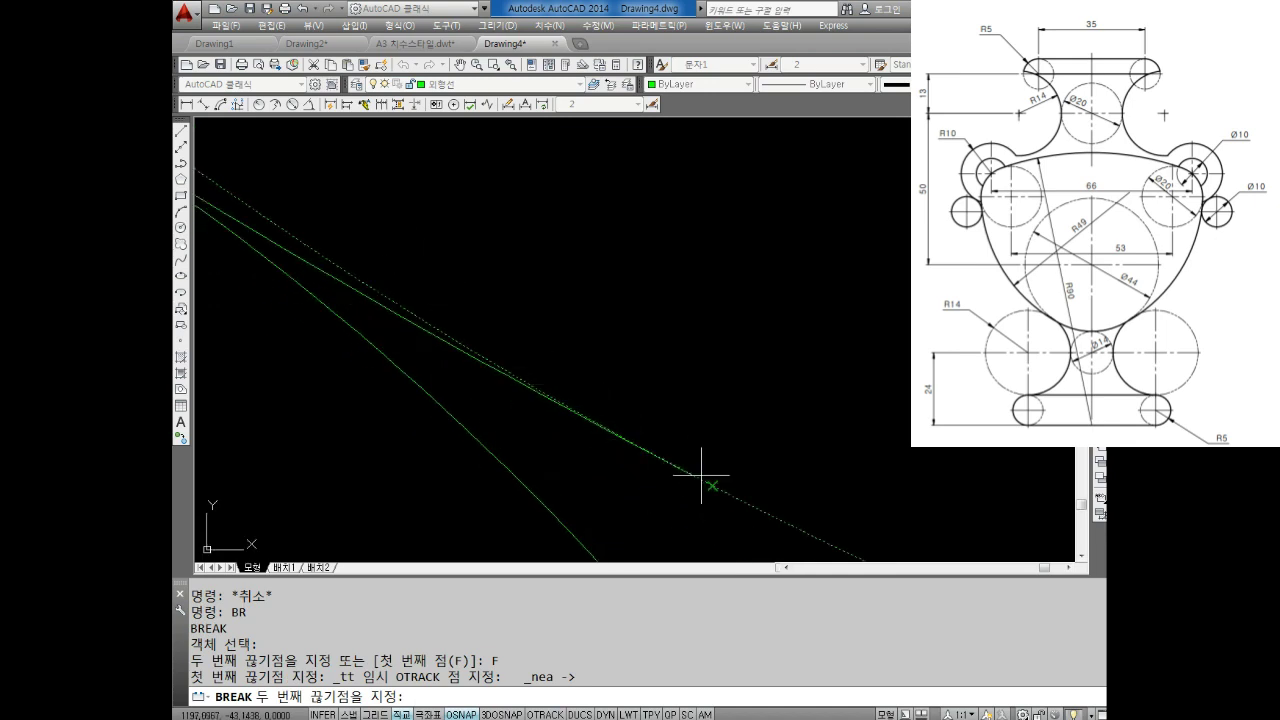
scroll(706, 466, "down", 2)
scroll(749, 366, "down", 2)
scroll(760, 362, "down", 1)
scroll(580, 357, "up", 4)
Redo the break on the arc, placing both break points at the tangent point with Nearest snap.
key("Escape")
key("Escape")
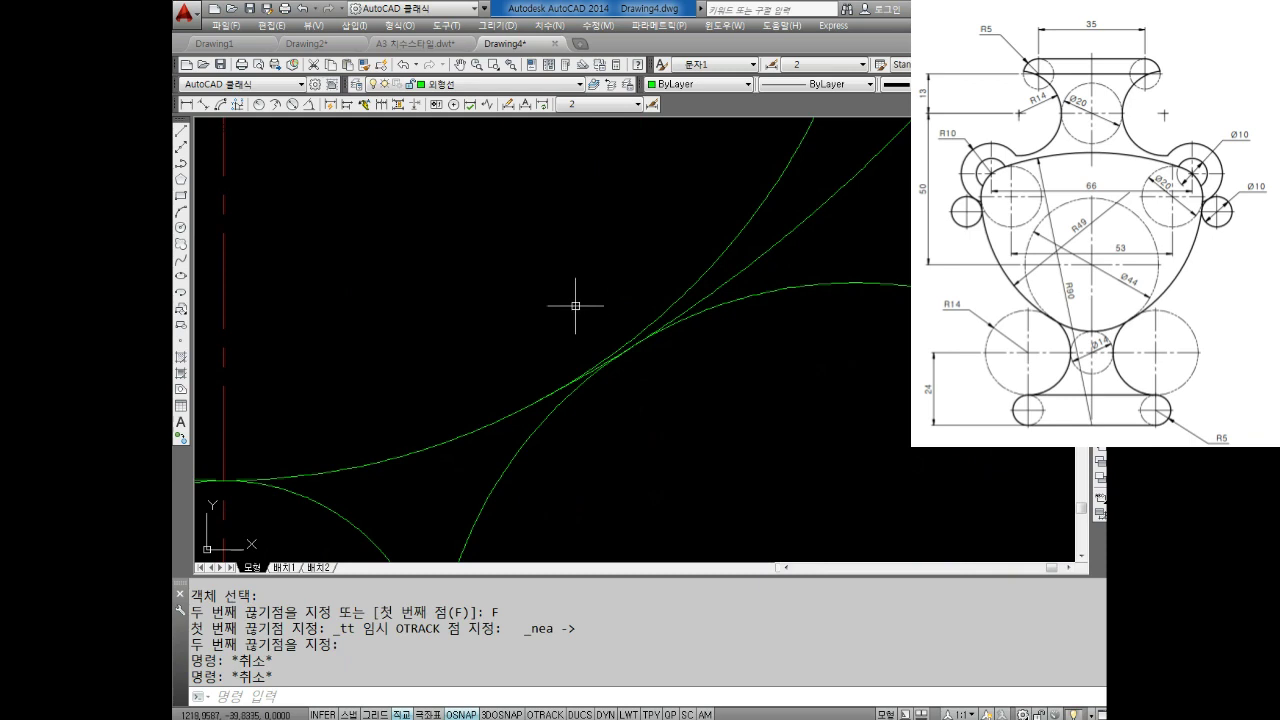
type("Br")
key("Return")
left_click(670, 307)
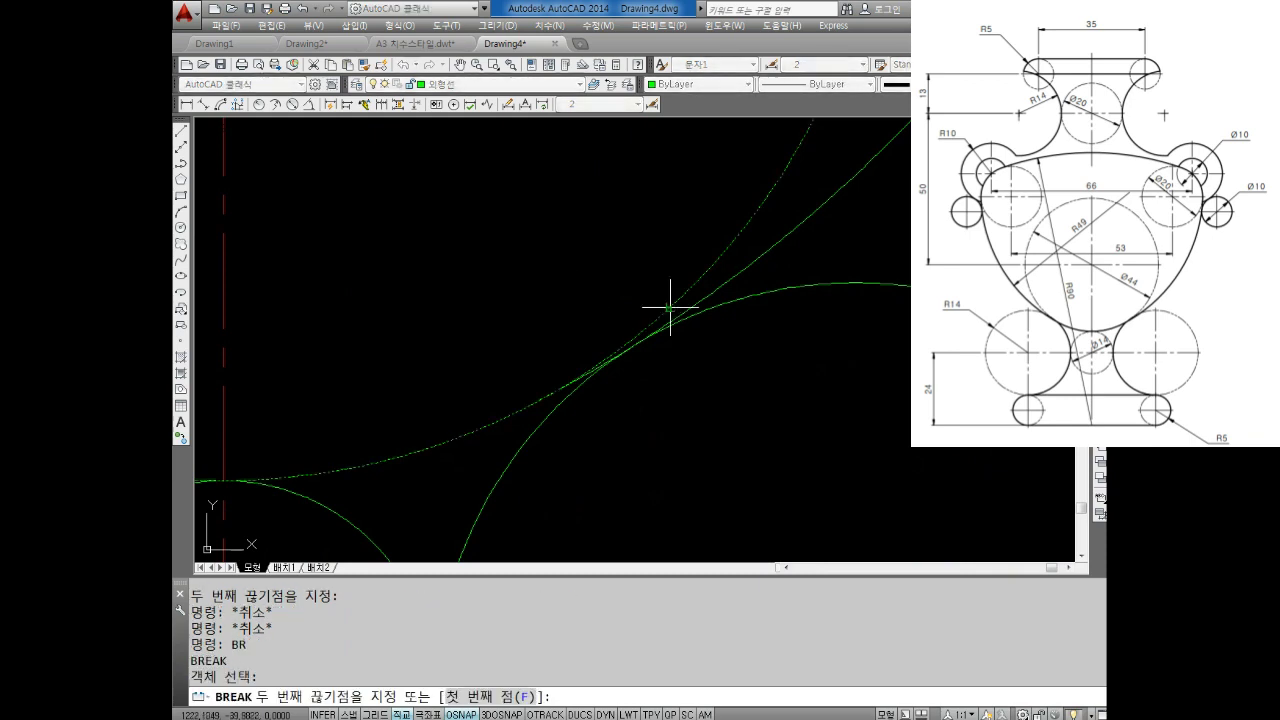
key("Return")
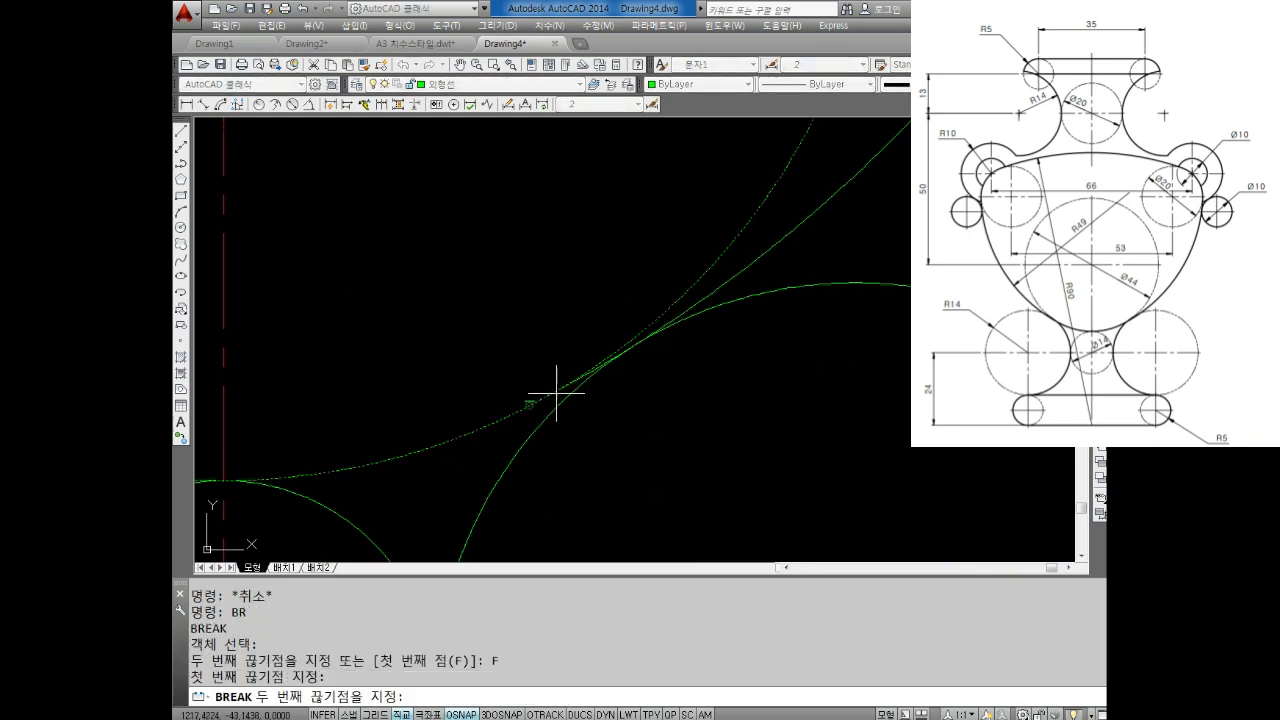
left_click(543, 386)
right_click(566, 387, "shift")
left_click(592, 617)
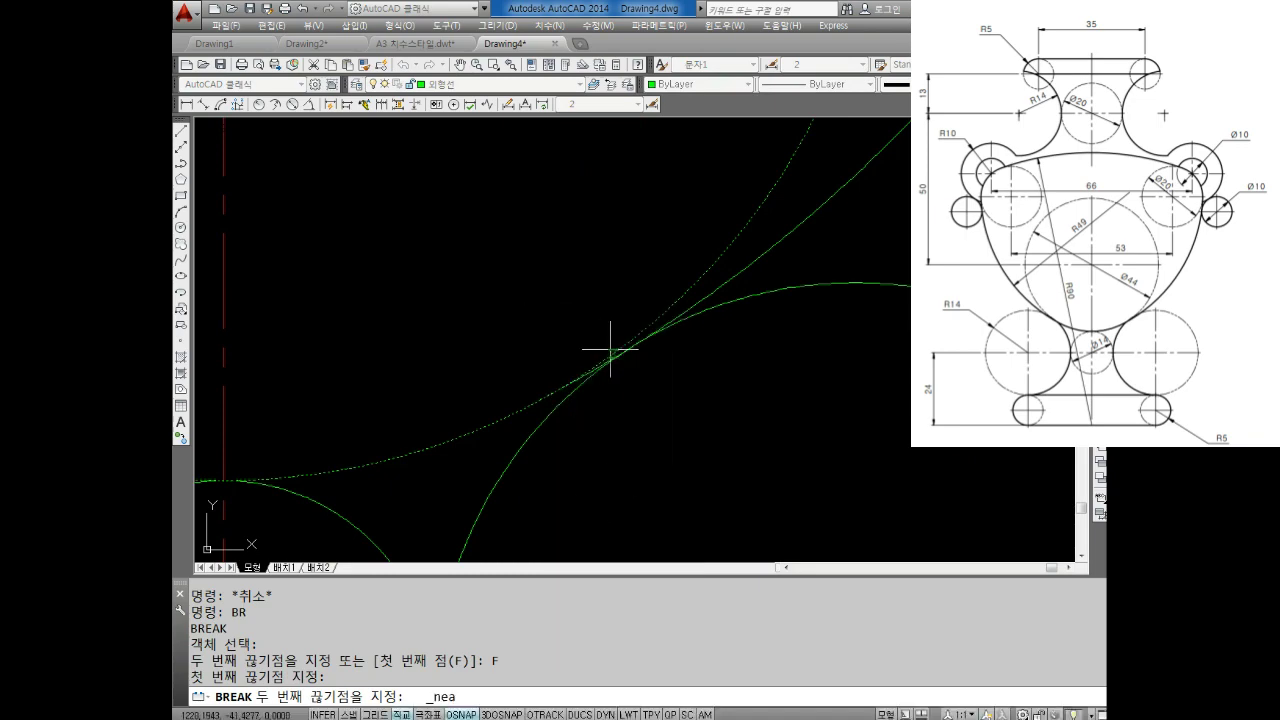
scroll(618, 345, "down", 3)
scroll(620, 350, "down", 3)
scroll(620, 330, "down", 1)
key("Escape")
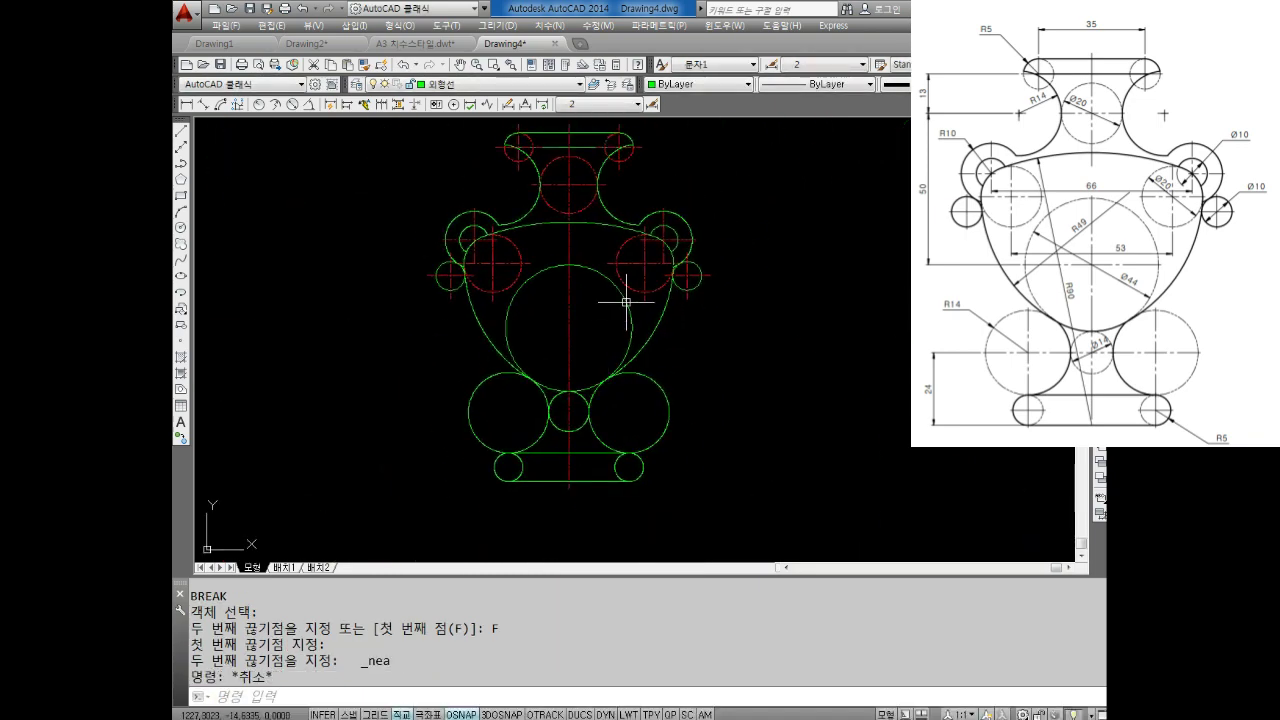
left_click(630, 301)
left_click(459, 64)
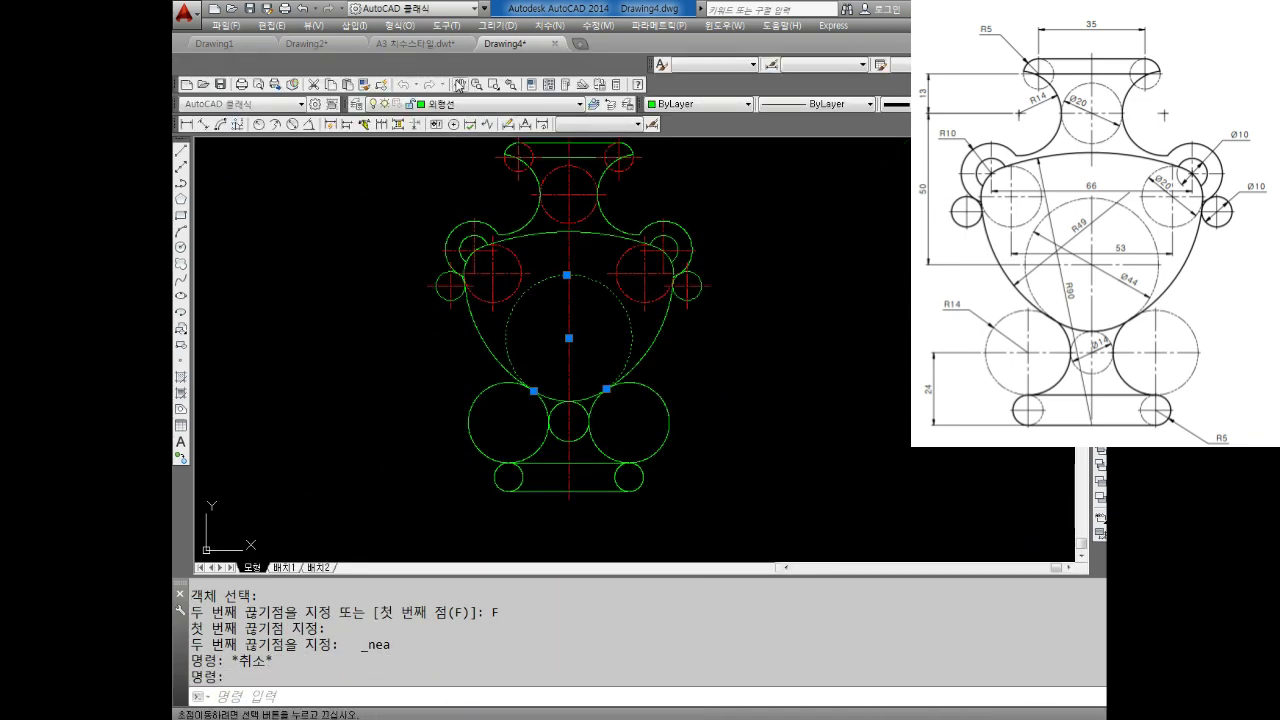
Move the large central circle onto the red dashed 가상선 construction layer.
left_click(457, 104)
key("Escape")
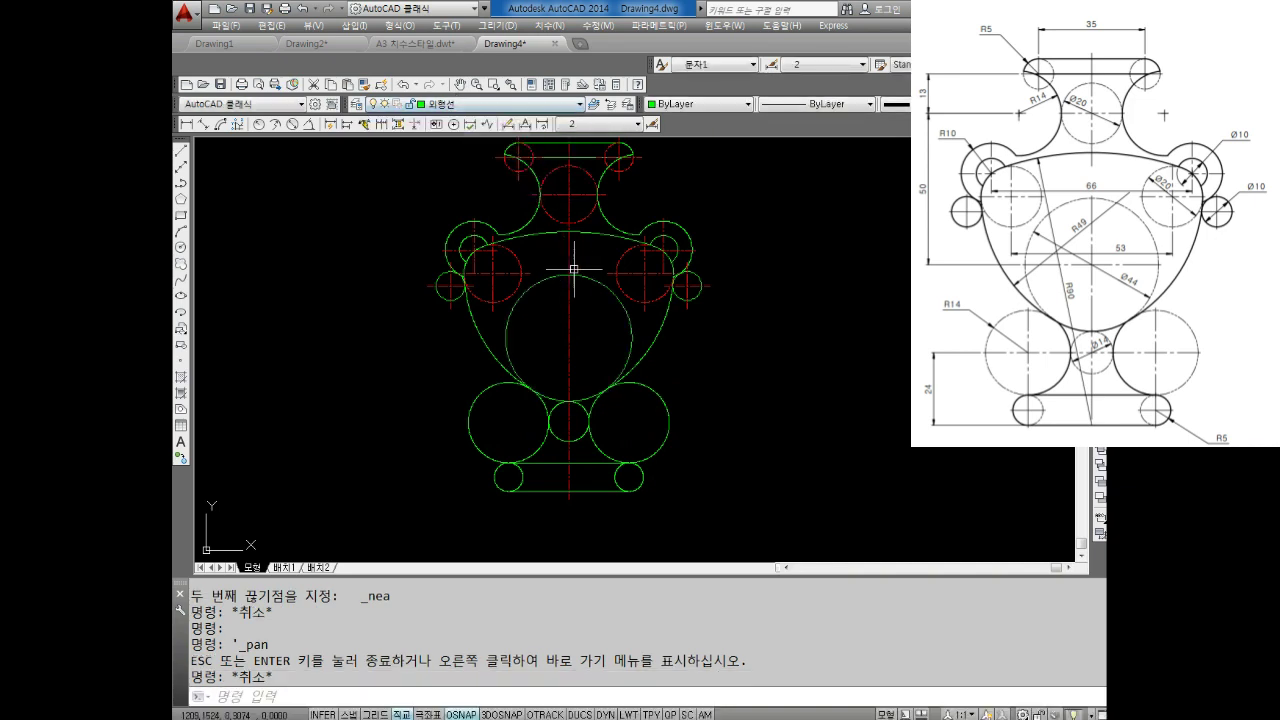
left_click(460, 104)
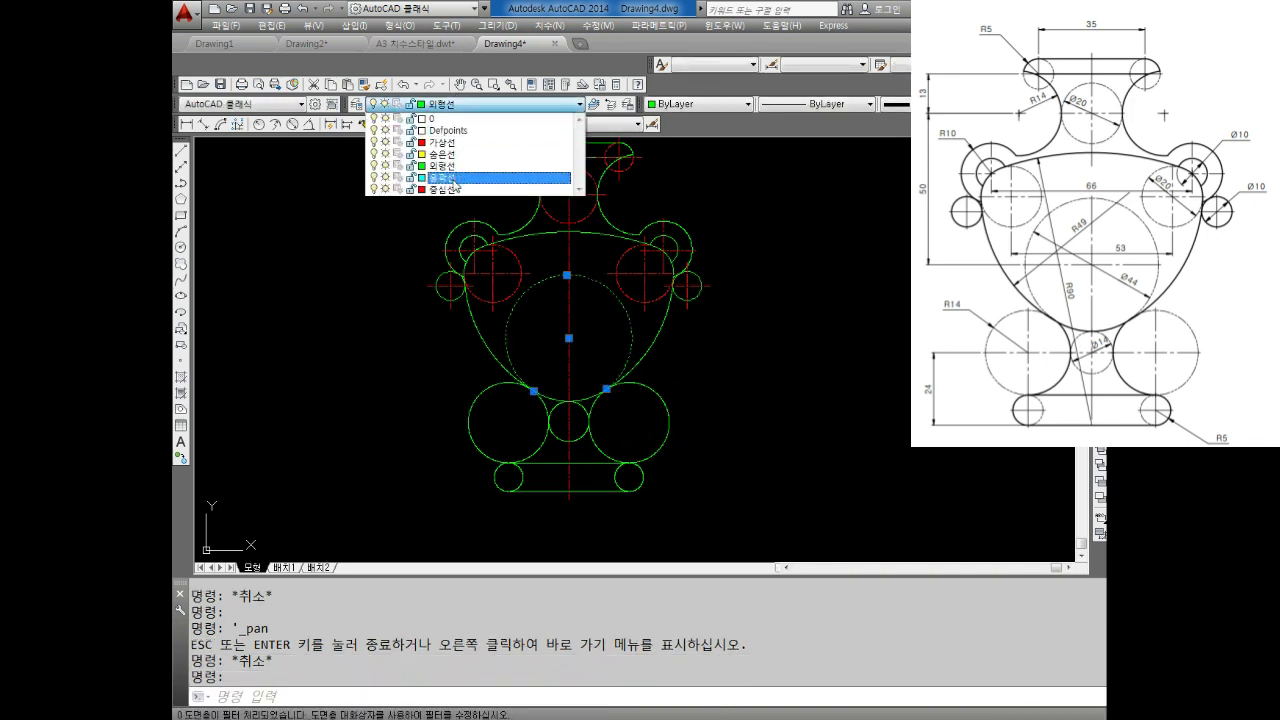
left_click(455, 146)
key("Escape")
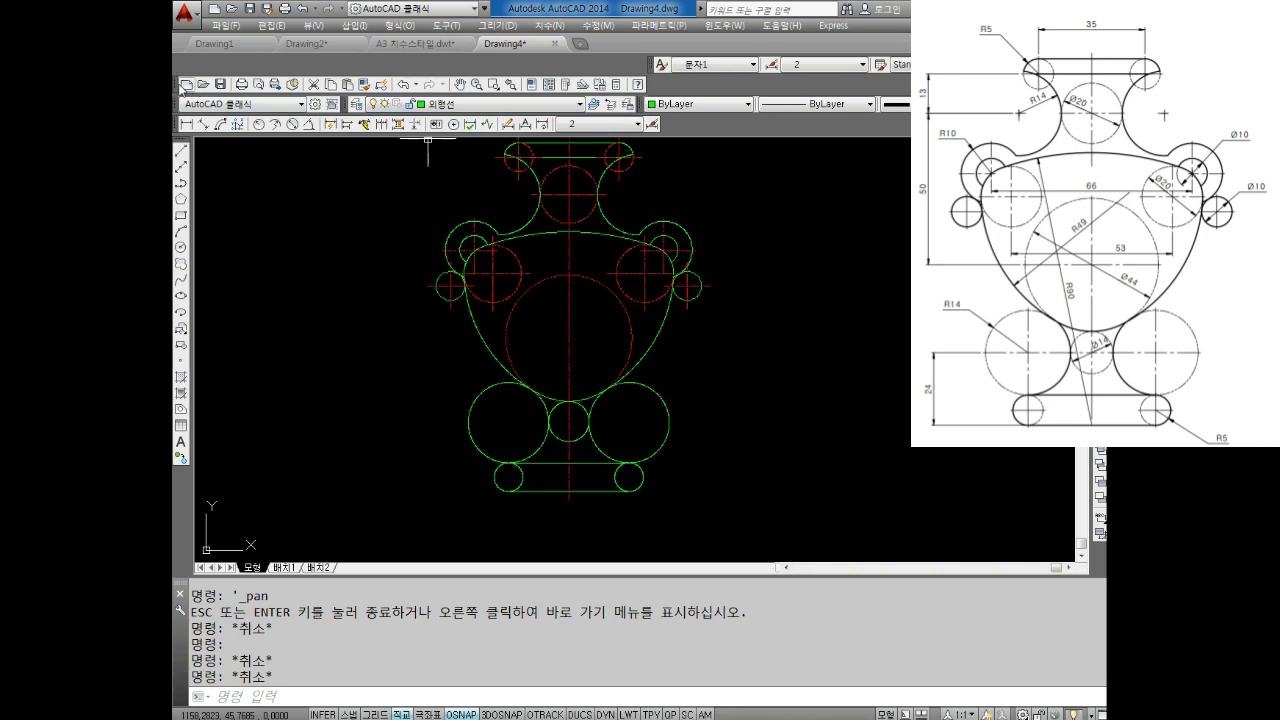
Dock the Standard and Text toolbars side by side in the top row.
left_click_drag(182, 52, 185, 82)
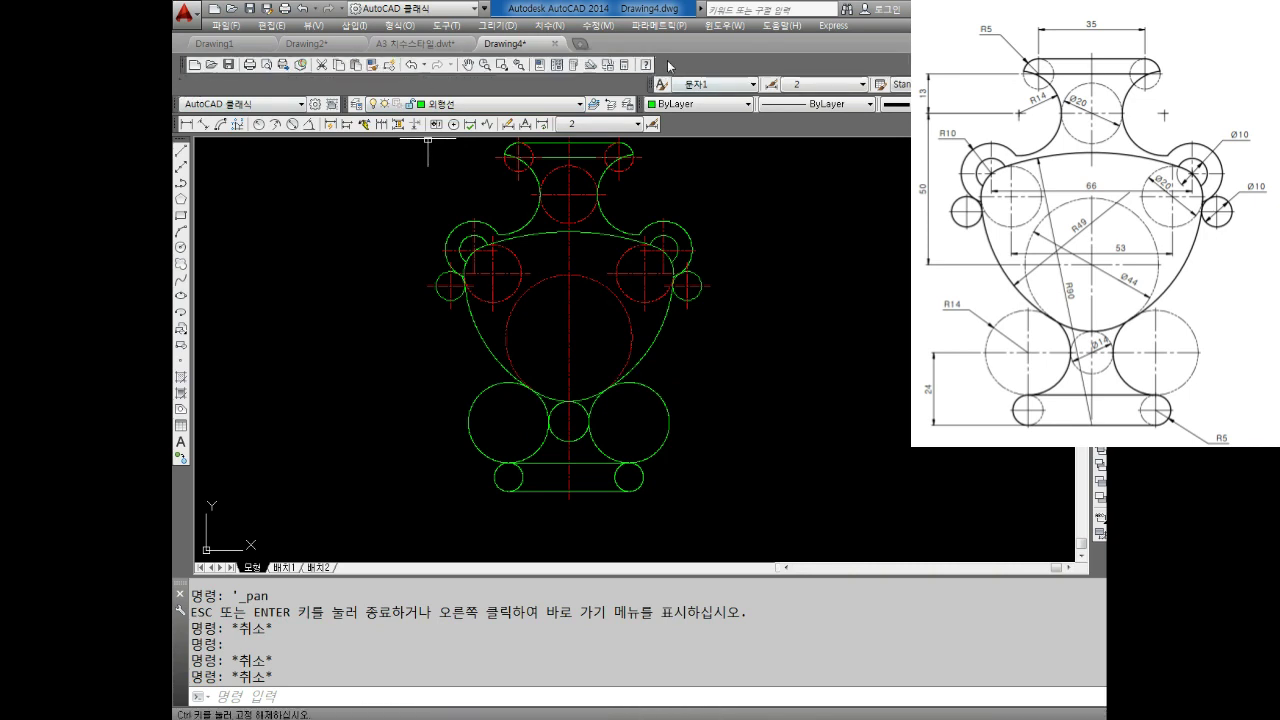
left_click_drag(668, 66, 669, 64)
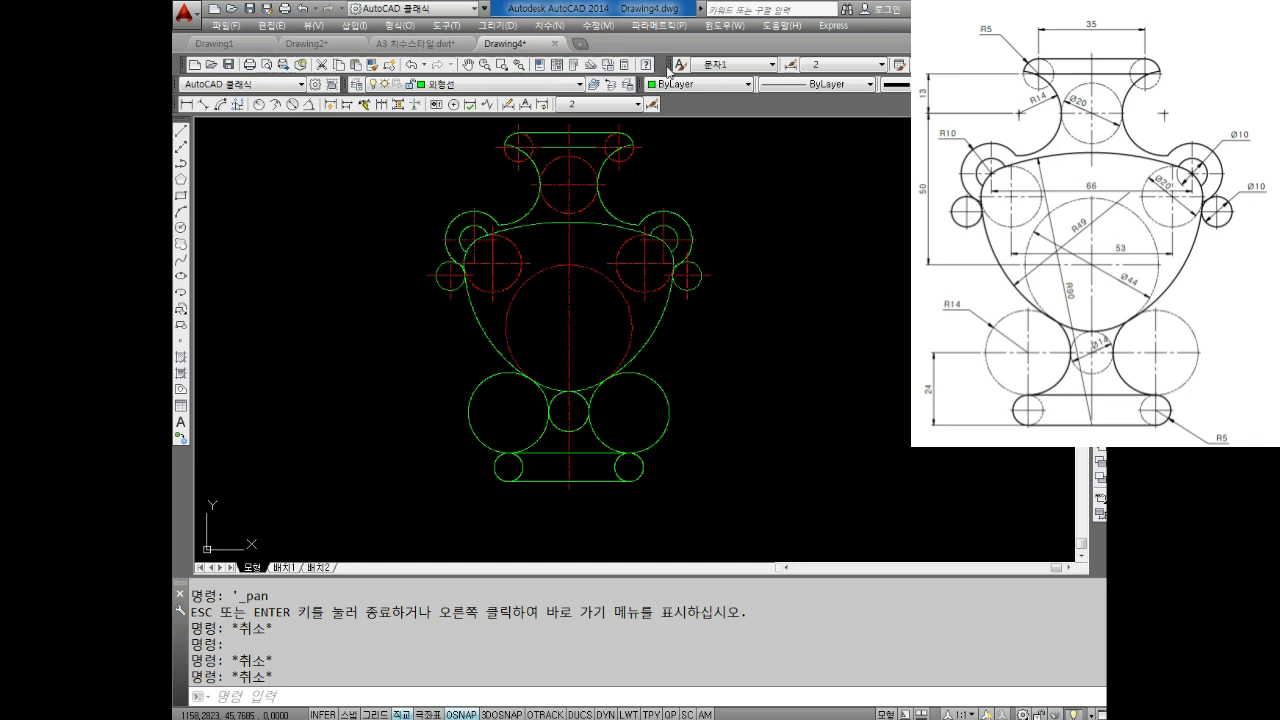
left_click_drag(668, 70, 659, 72)
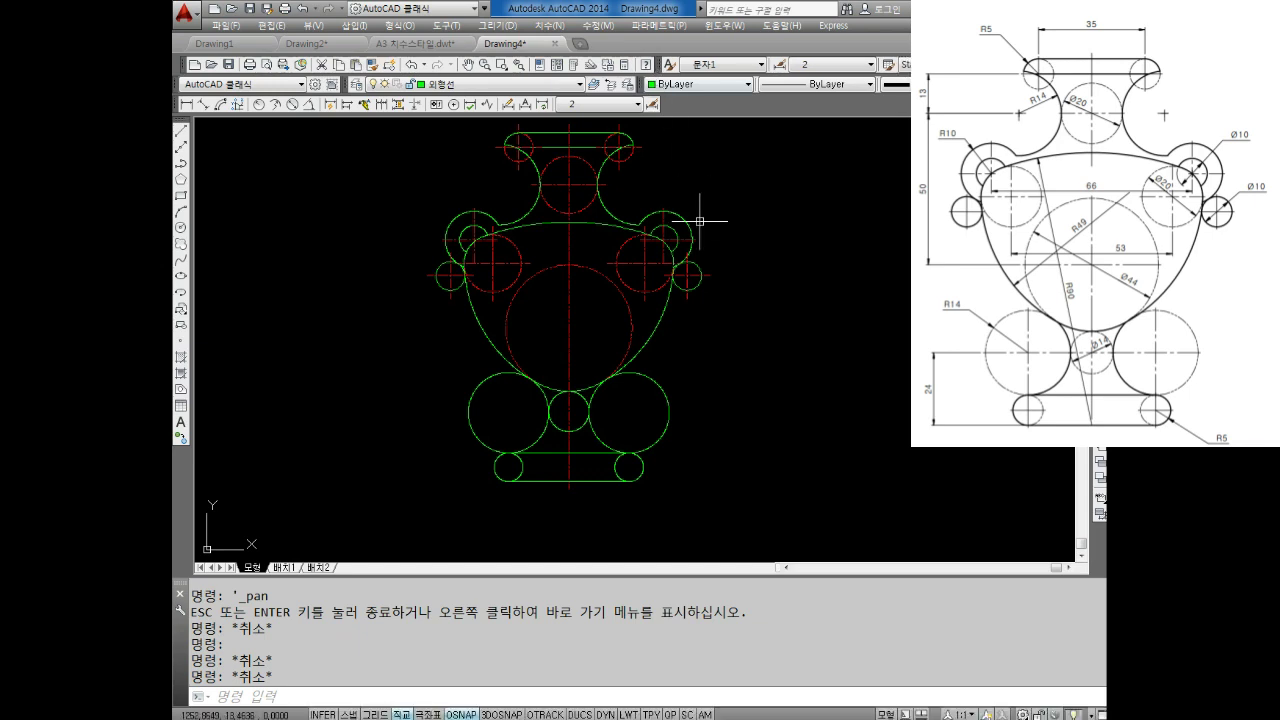
key("Escape")
key("Escape")
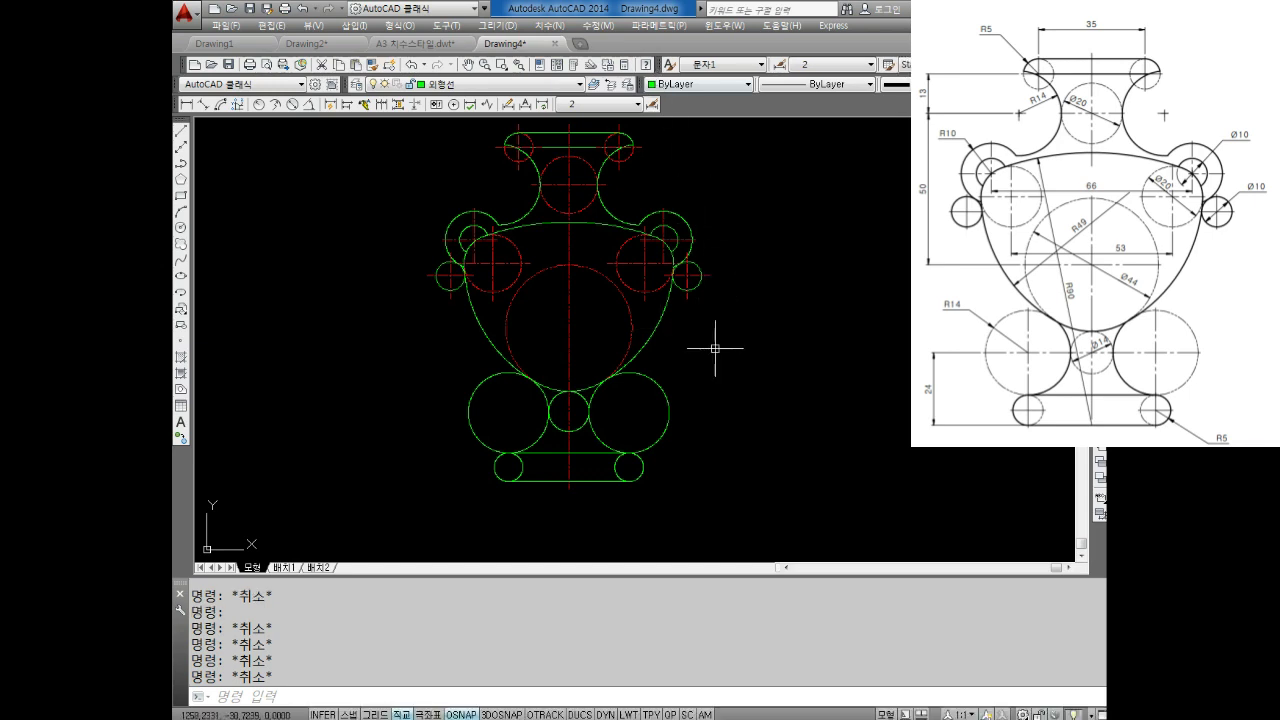
scroll(506, 366, "up", 2)
scroll(471, 443, "up", 2)
Break the lower-left base circle at its first tangent point using the F option and Nearest snap.
scroll(492, 404, "up", 3)
type("BT")
key("Escape")
key("Escape")
type("R")
key("Return")
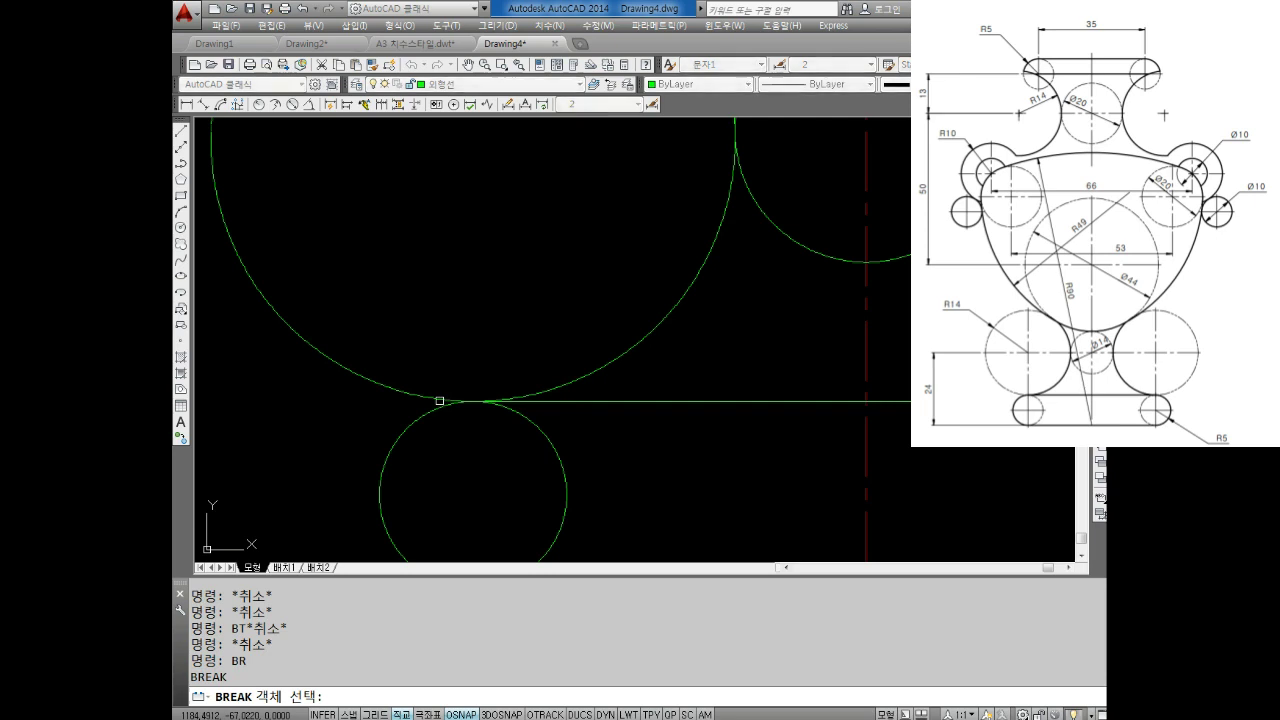
left_click(439, 400)
key("Return")
scroll(440, 398, "up", 3)
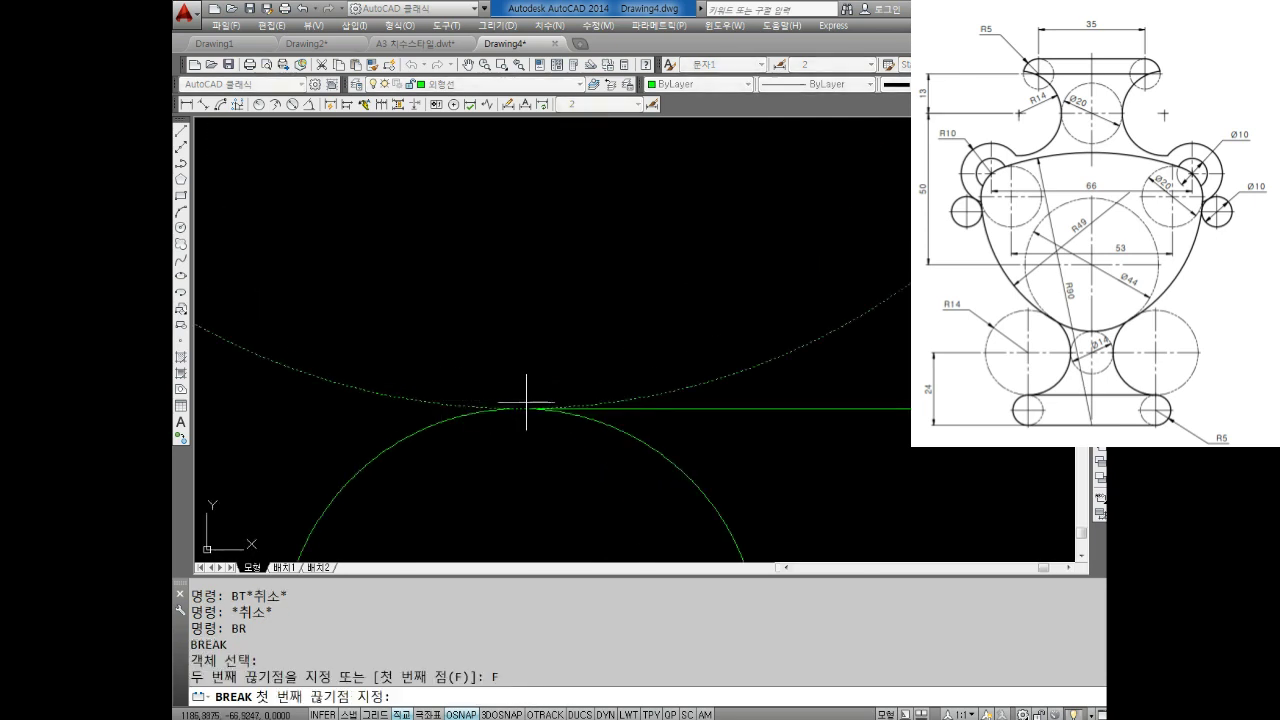
right_click(458, 403, "shift")
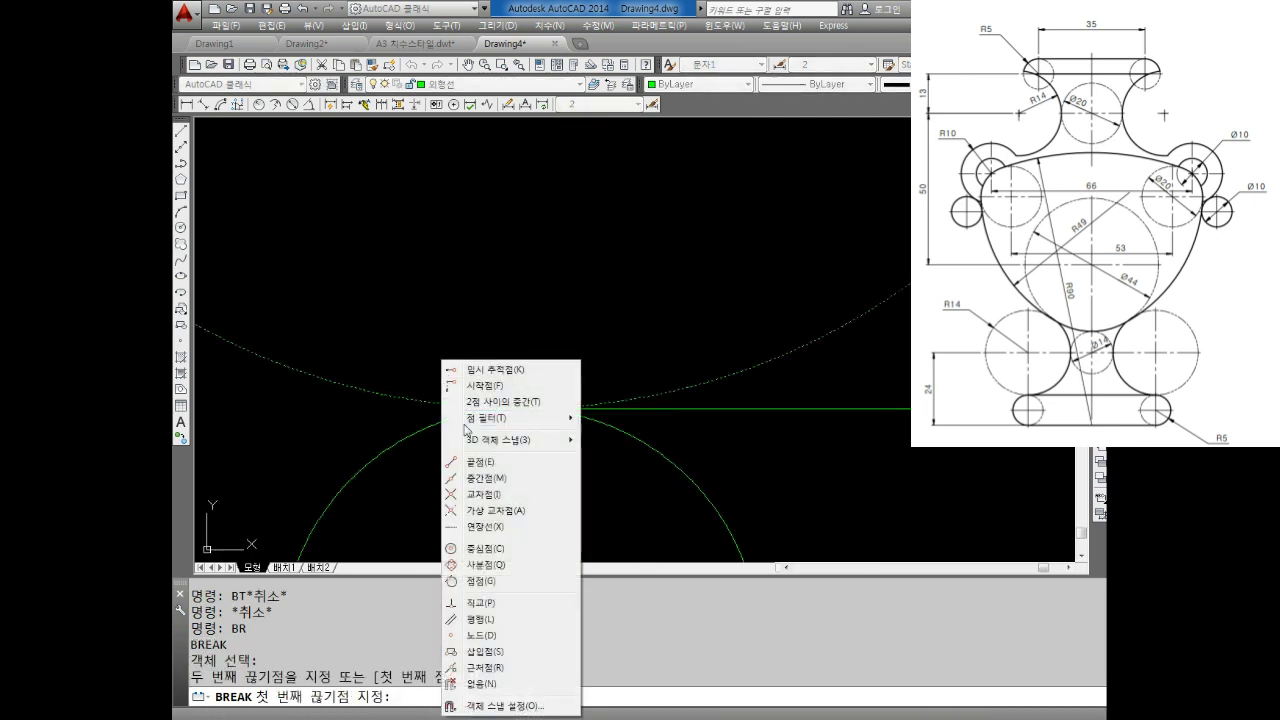
left_click(490, 667)
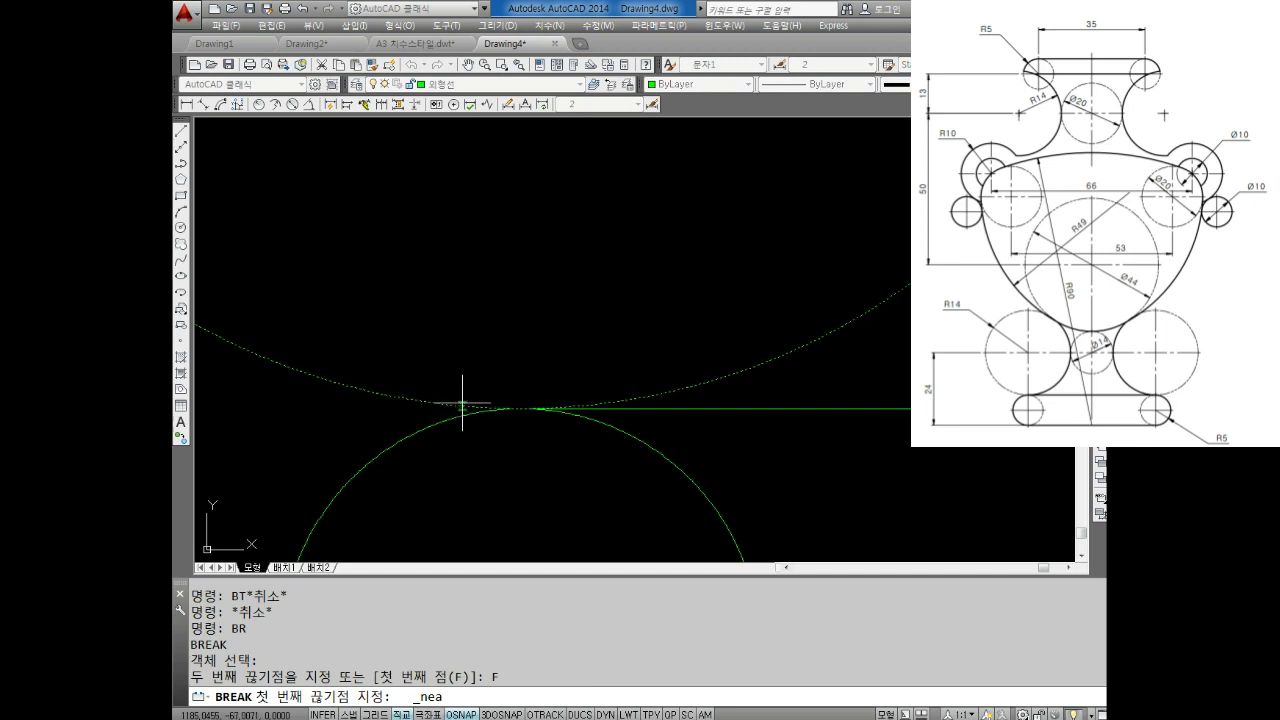
left_click(505, 404)
left_click(530, 407)
scroll(614, 286, "down", 3)
scroll(574, 386, "up", 2)
scroll(491, 277, "up", 2)
scroll(471, 286, "up", 2)
scroll(551, 363, "up", 2)
key("Escape")
key("Escape")
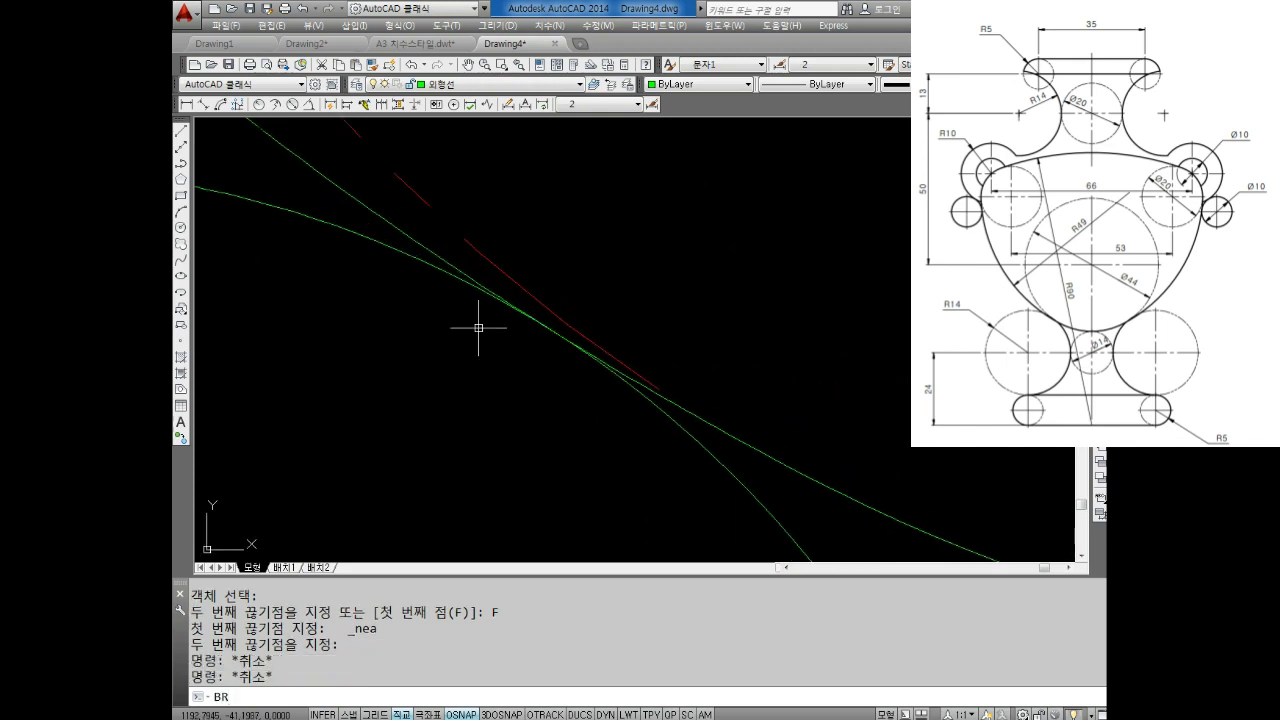
Start a second break near the circle's other tangent point, then select its outer arc.
type("BR")
key("Return")
left_click(395, 248)
key("Return")
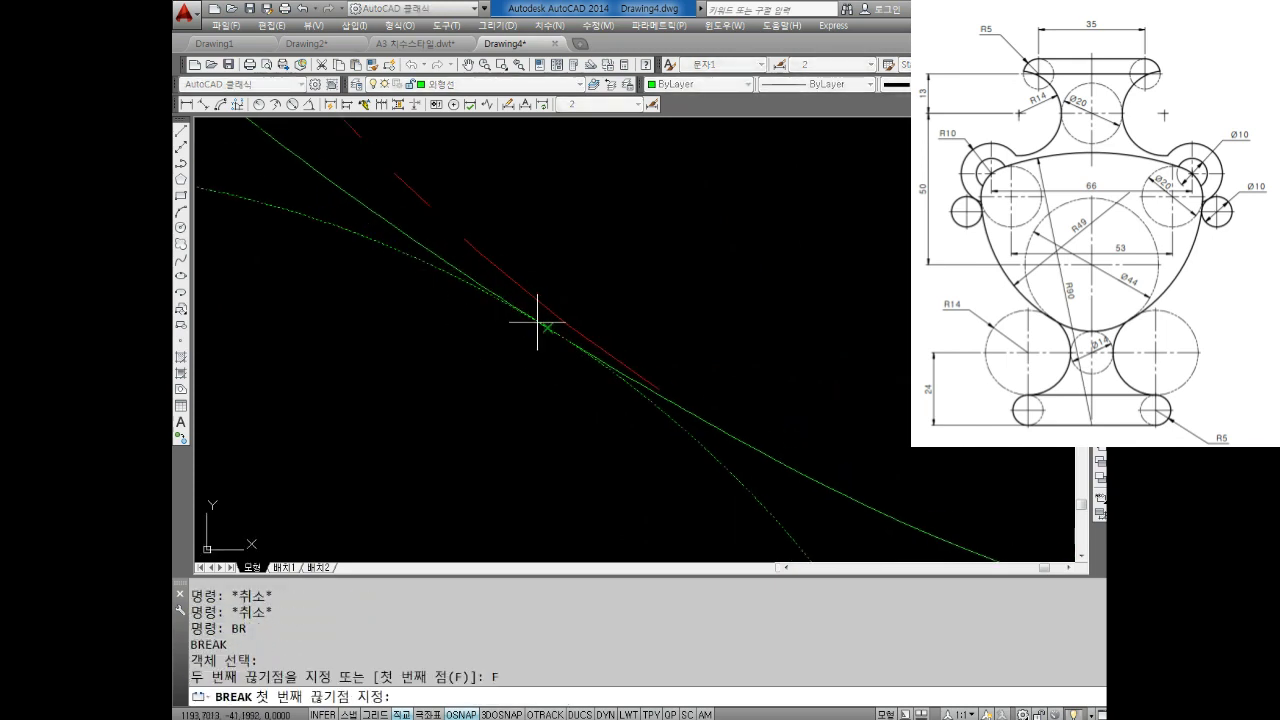
right_click(464, 311, "shift")
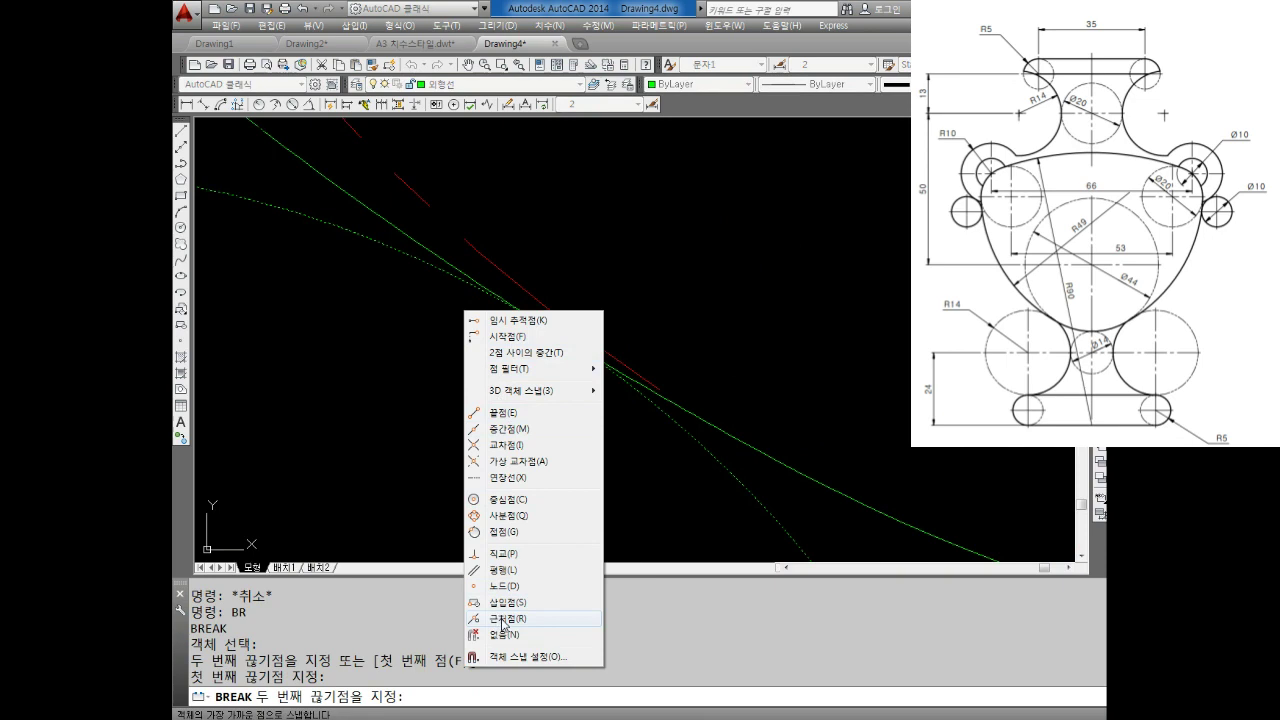
left_click(506, 618)
scroll(457, 293, "up", 3)
scroll(457, 293, "down", 3)
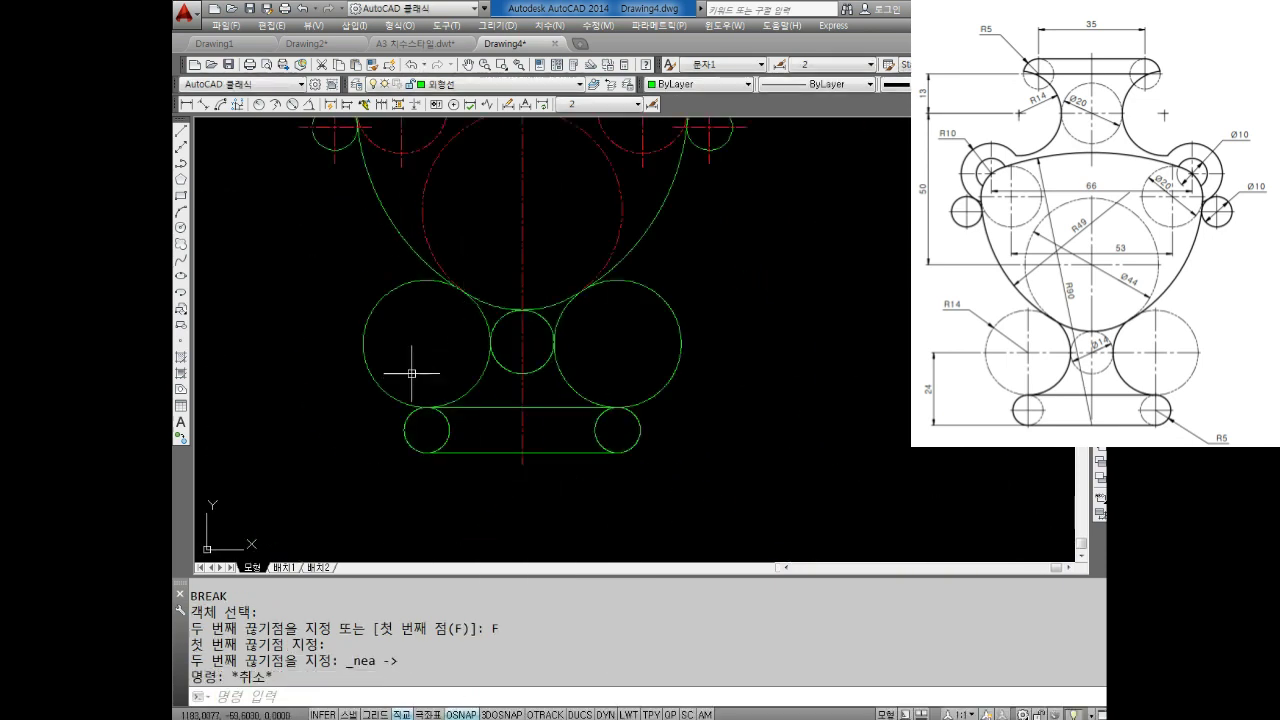
key("Escape")
left_click(337, 362)
left_click(452, 84)
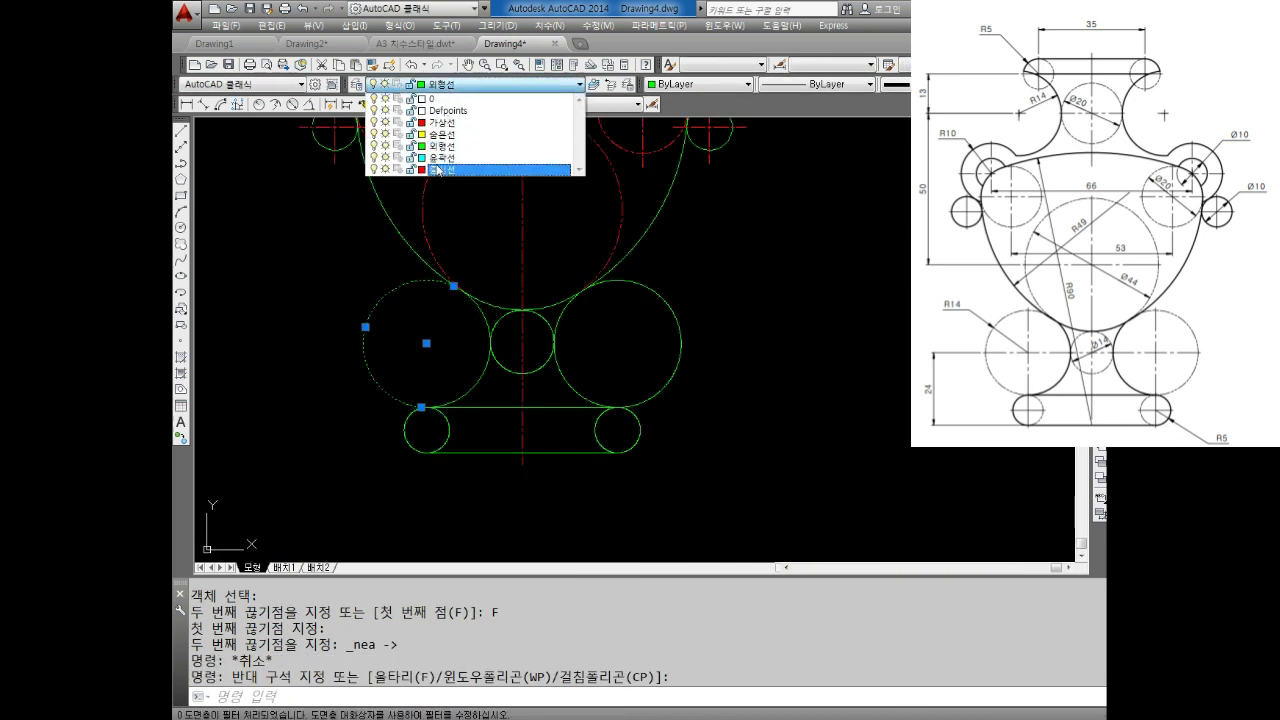
Put the left base arc on the 가상선 layer and erase the right base circle.
left_click(450, 123)
key("Escape")
key("Escape")
left_click(678, 323)
left_click(666, 333)
key("Delete")
middle_click_drag(482, 317, 500, 329)
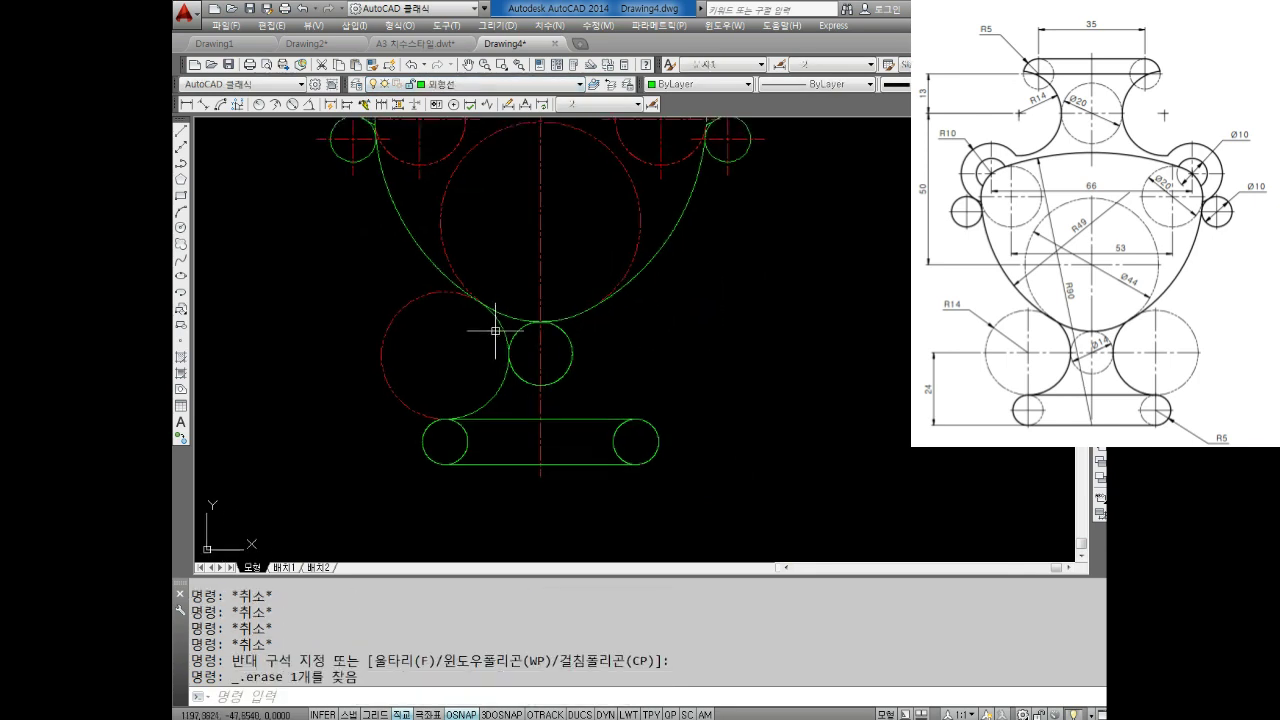
key("Escape")
key("Escape")
Mirror the left construction arc about the vertical centre line, keeping the original.
type("mi")
key("Return")
left_click(499, 331)
left_click(423, 389)
left_click(386, 398)
key("Return")
left_click(548, 319)
left_click(542, 428)
key("Return")
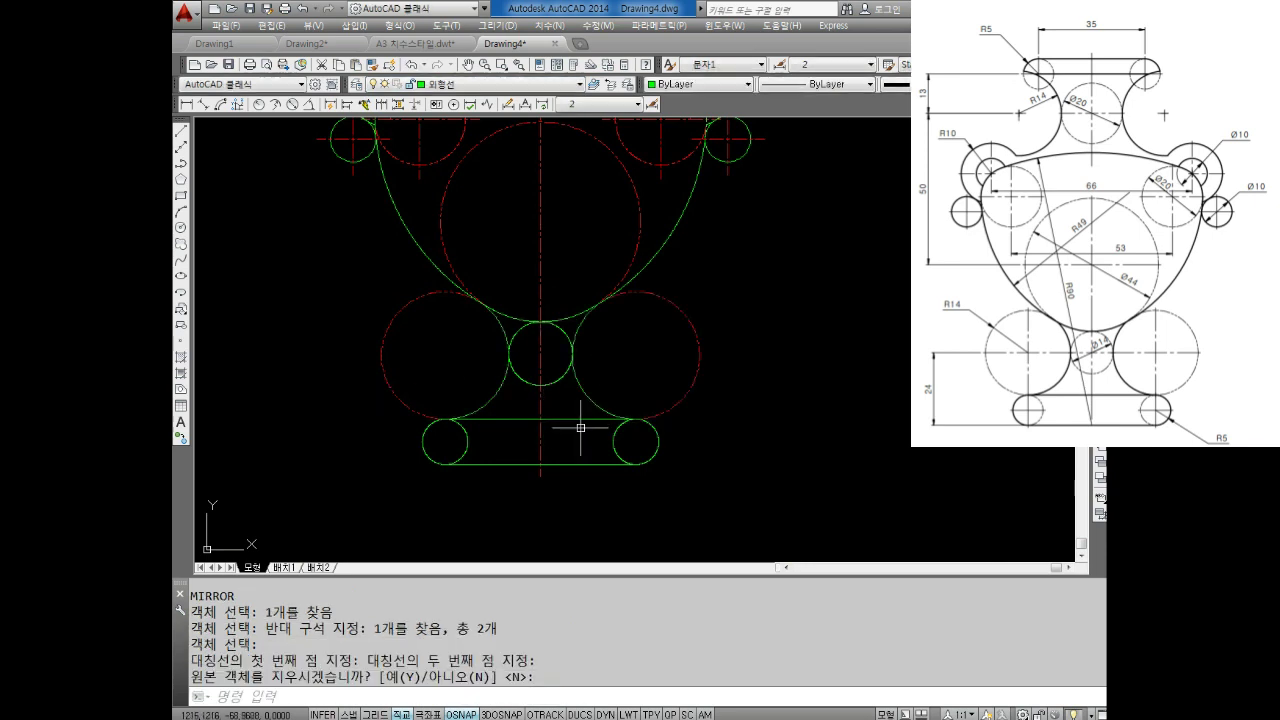
scroll(569, 363, "up", 4)
key("Escape")
Move the small middle circle onto the red dashed 가상선 layer.
left_click(566, 288)
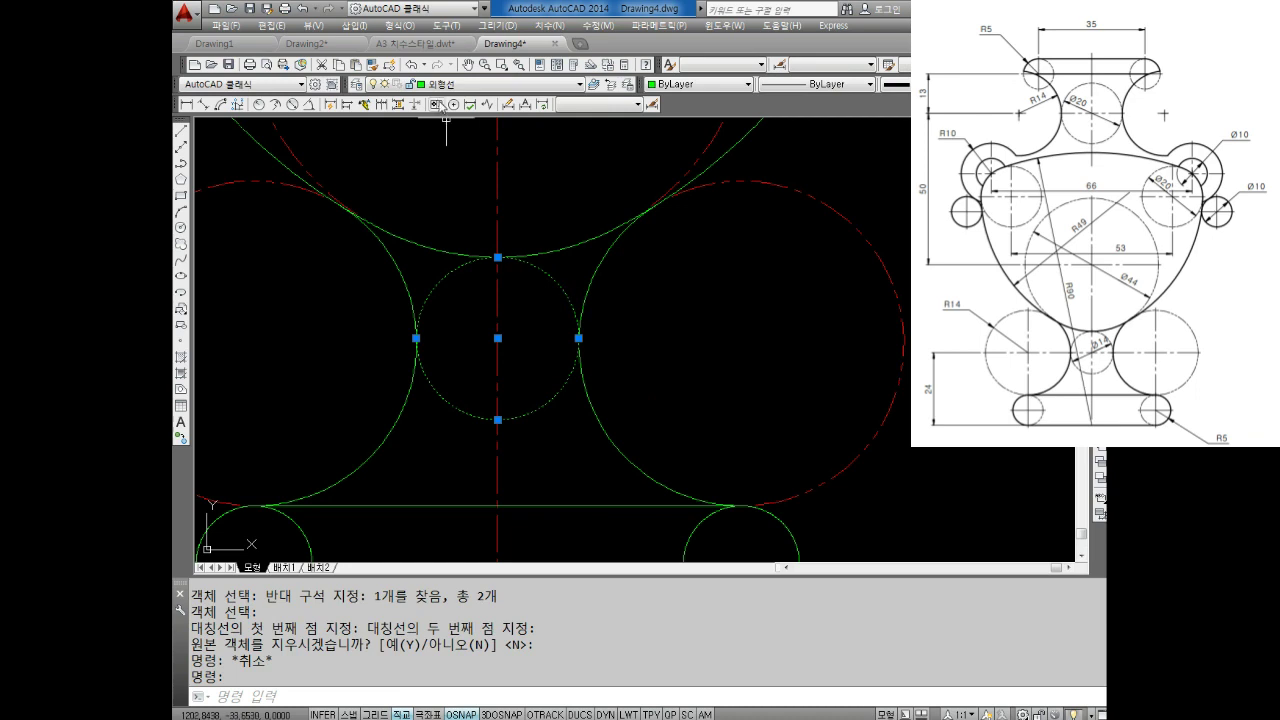
left_click(435, 85)
left_click(441, 122)
key("Escape")
Pan the view down slightly and start the LINE command.
scroll(566, 255, "down", 3)
middle_click_drag(566, 257, 560, 318)
type("kl")
key("Return")
key("Escape")
key("Escape")
type("l")
key("Return")
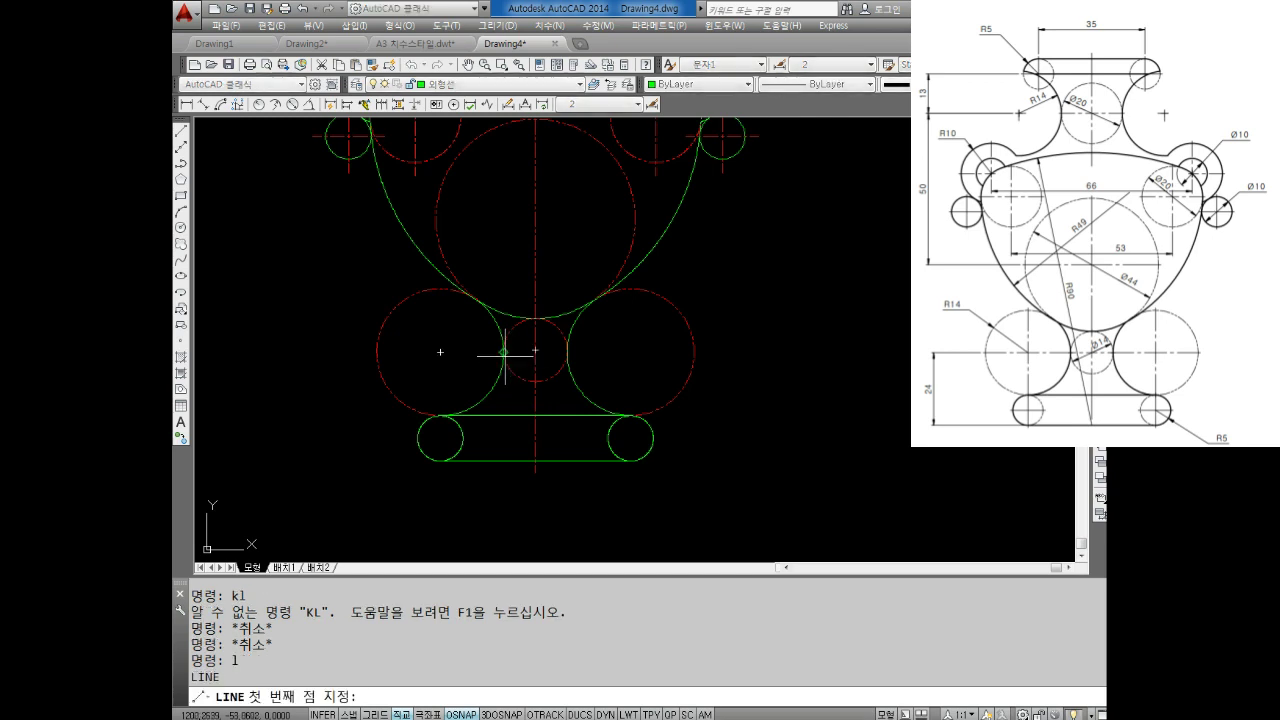
Draw a horizontal line between the slot circles and extend both ends to the large circles.
left_click(507, 350)
left_click(567, 352)
key("Escape")
key("Escape")
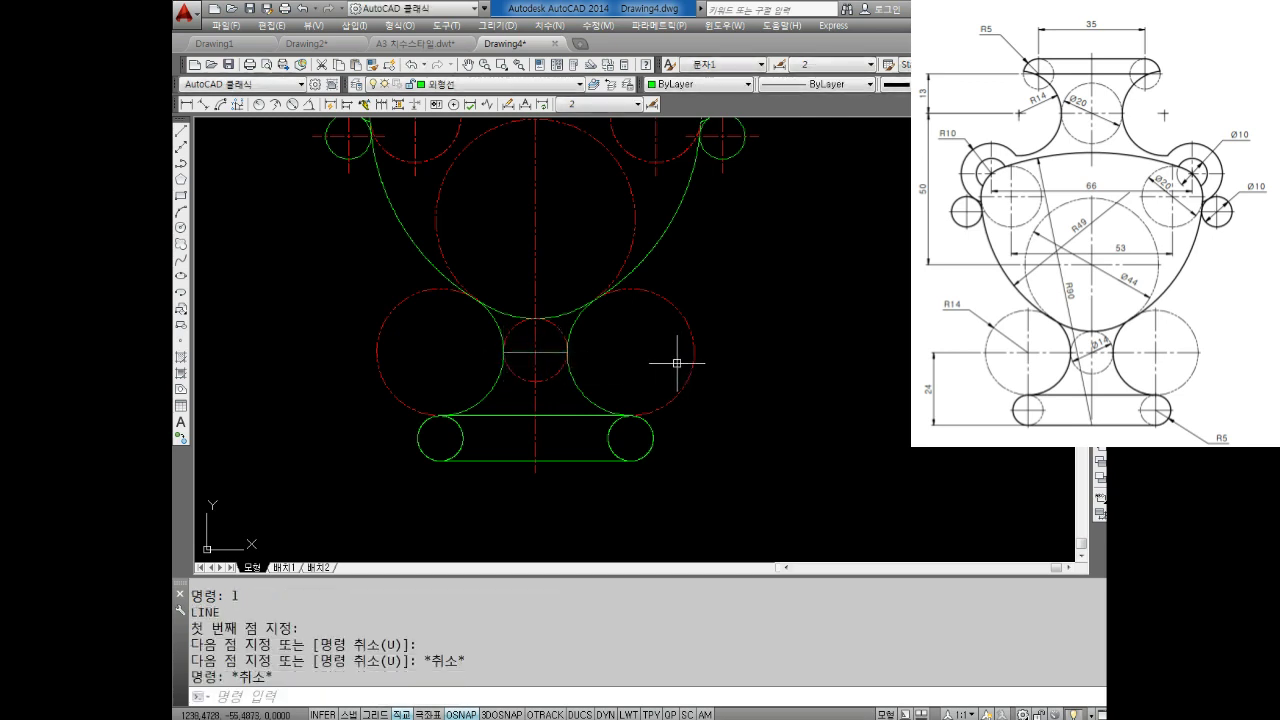
key("Escape")
key("Escape")
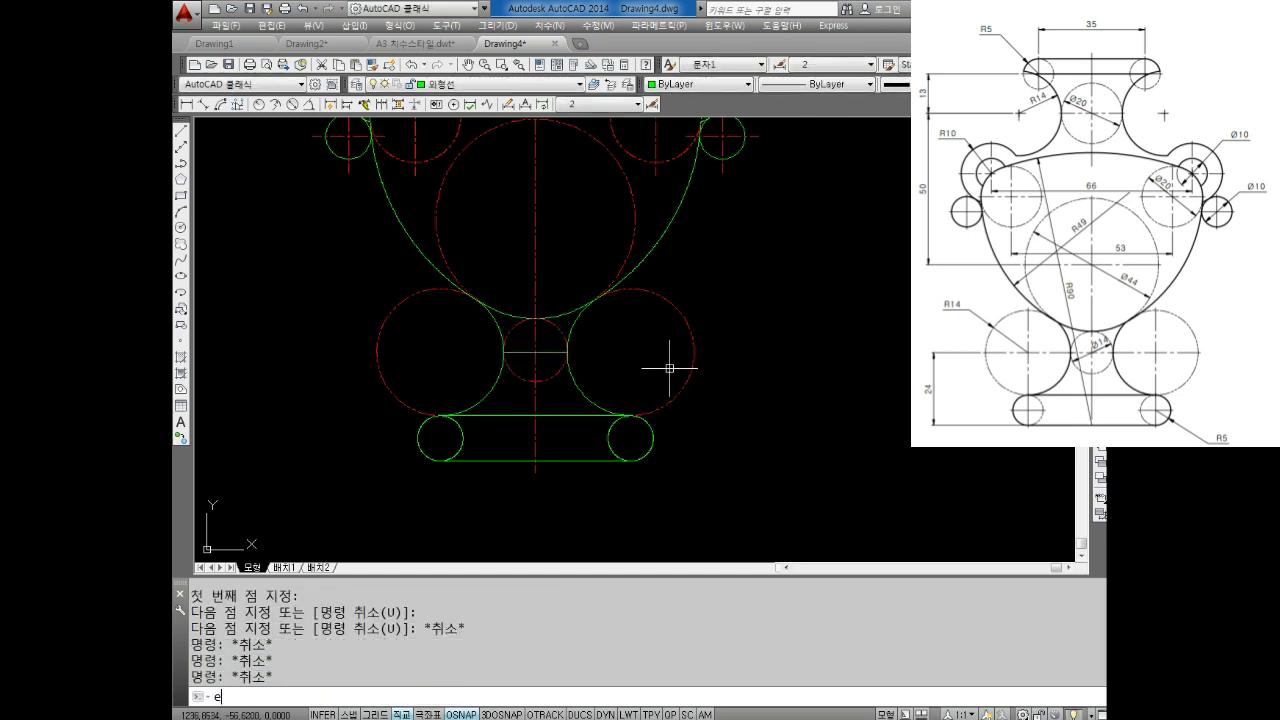
key("Return")
left_click_drag(431, 385, 520, 345)
left_click_drag(608, 343, 573, 357)
key("Return")
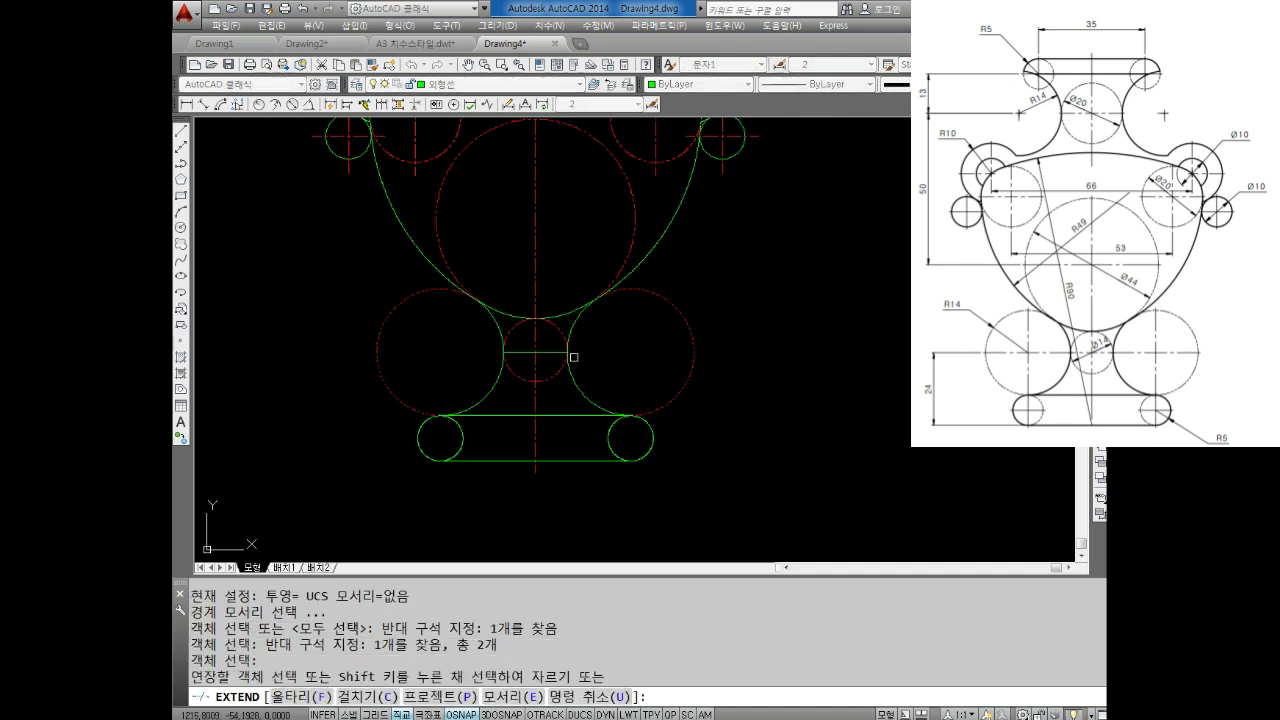
left_click(561, 351)
left_click(523, 351)
key("Escape")
Move the new horizontal line onto the 중심선 layer.
left_click(543, 352)
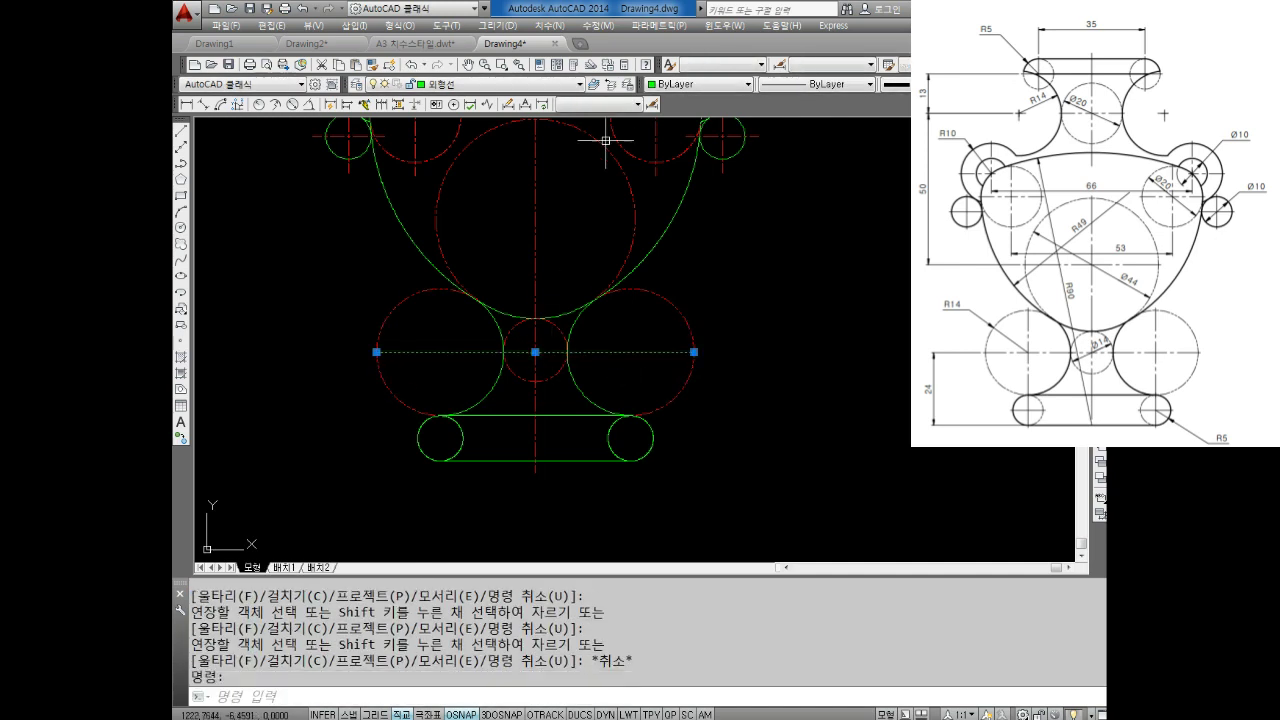
left_click(520, 84)
left_click(450, 165)
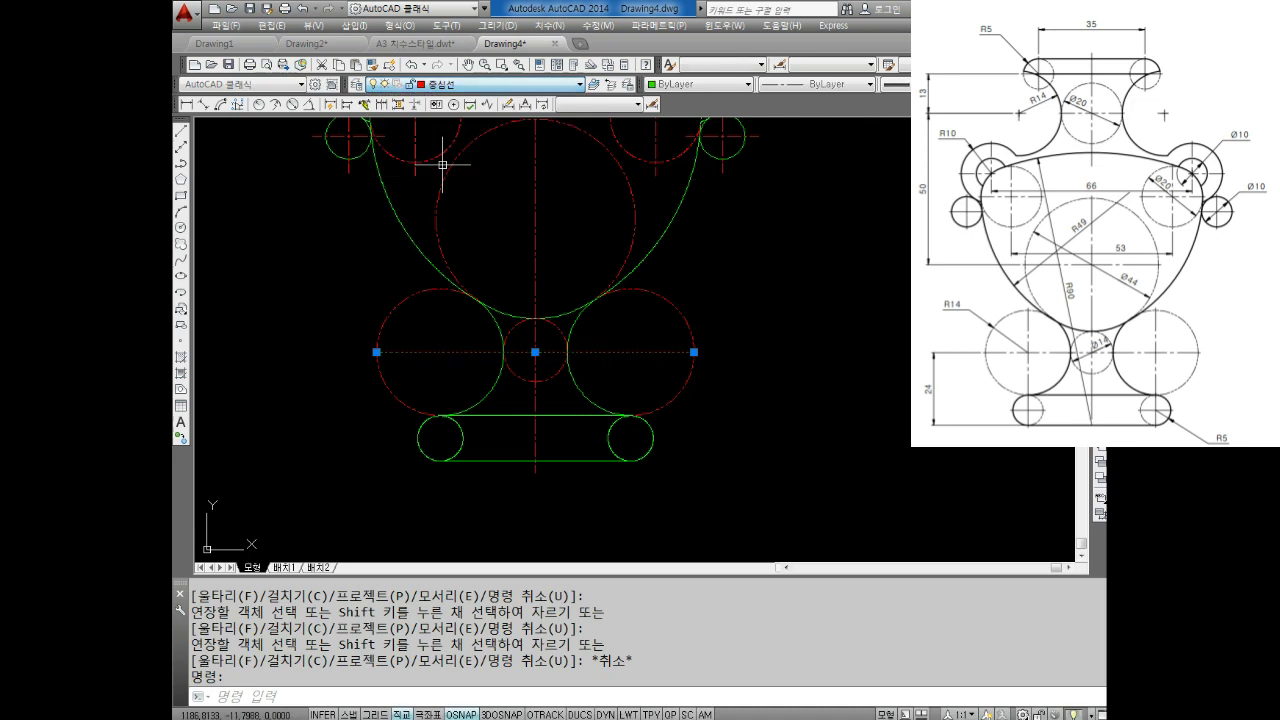
key("Escape")
key("Escape")
Draw vertical centre lines through the right and left base-slot circles.
type("l")
key("Return")
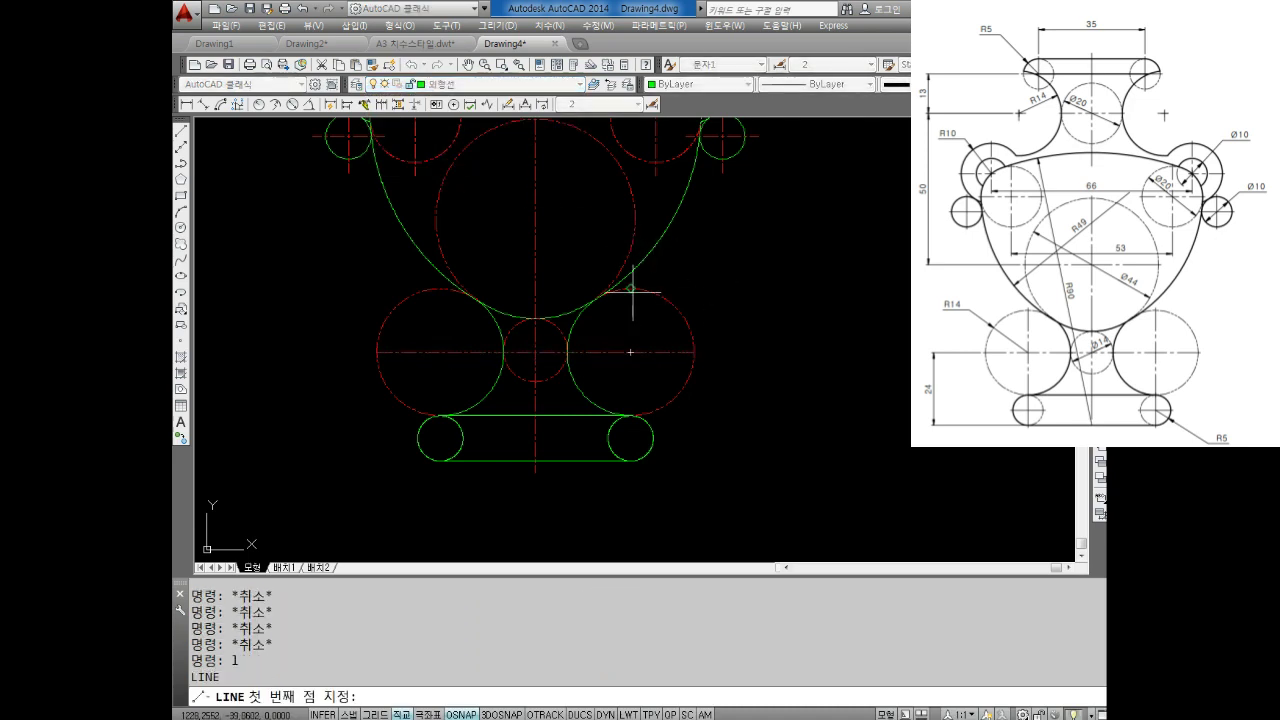
left_click(630, 290)
left_click(630, 415)
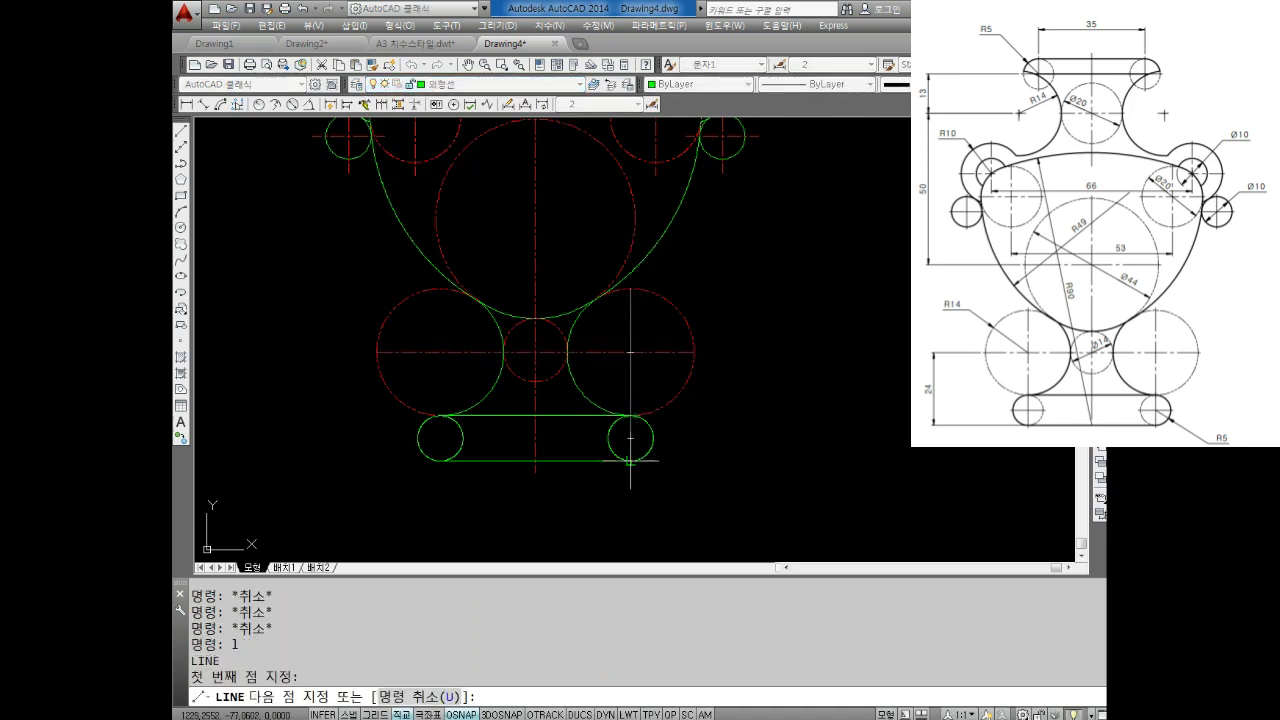
key("Escape")
key("Return")
left_click(440, 290)
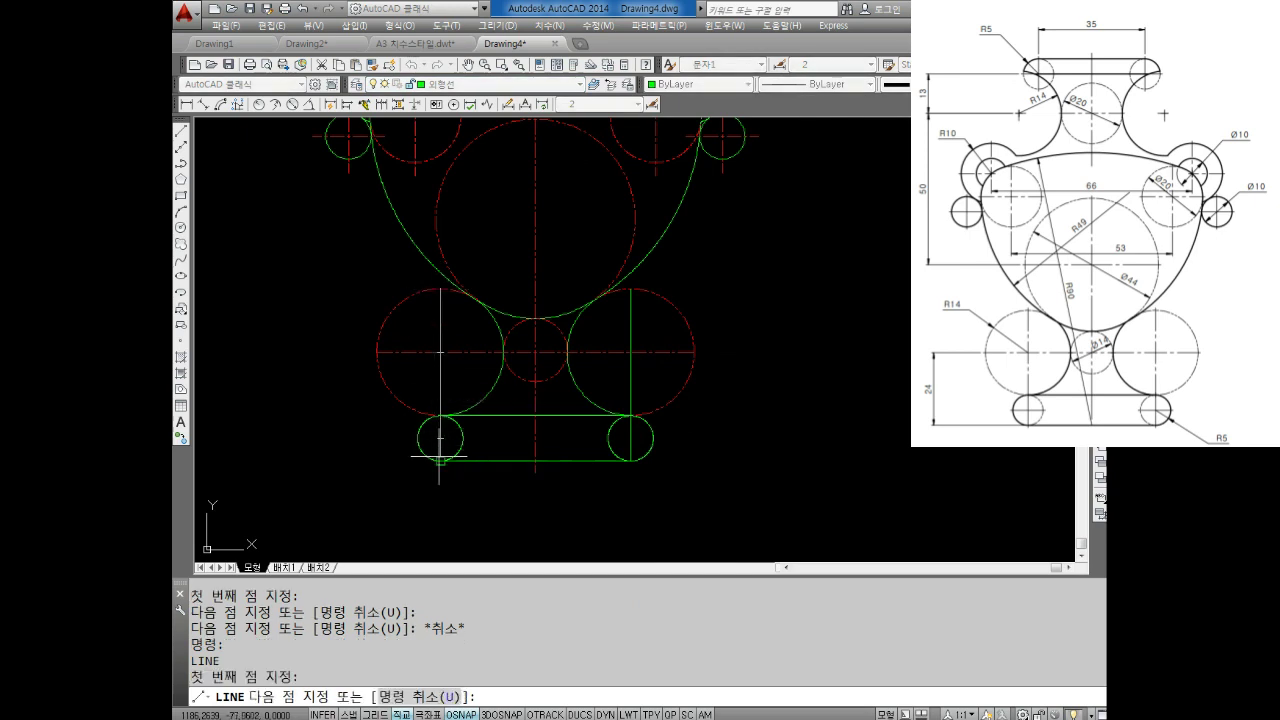
left_click(440, 415)
key("Escape")
key("Escape")
Draw a horizontal line joining the left and right circle centres.
type("l")
key("Return")
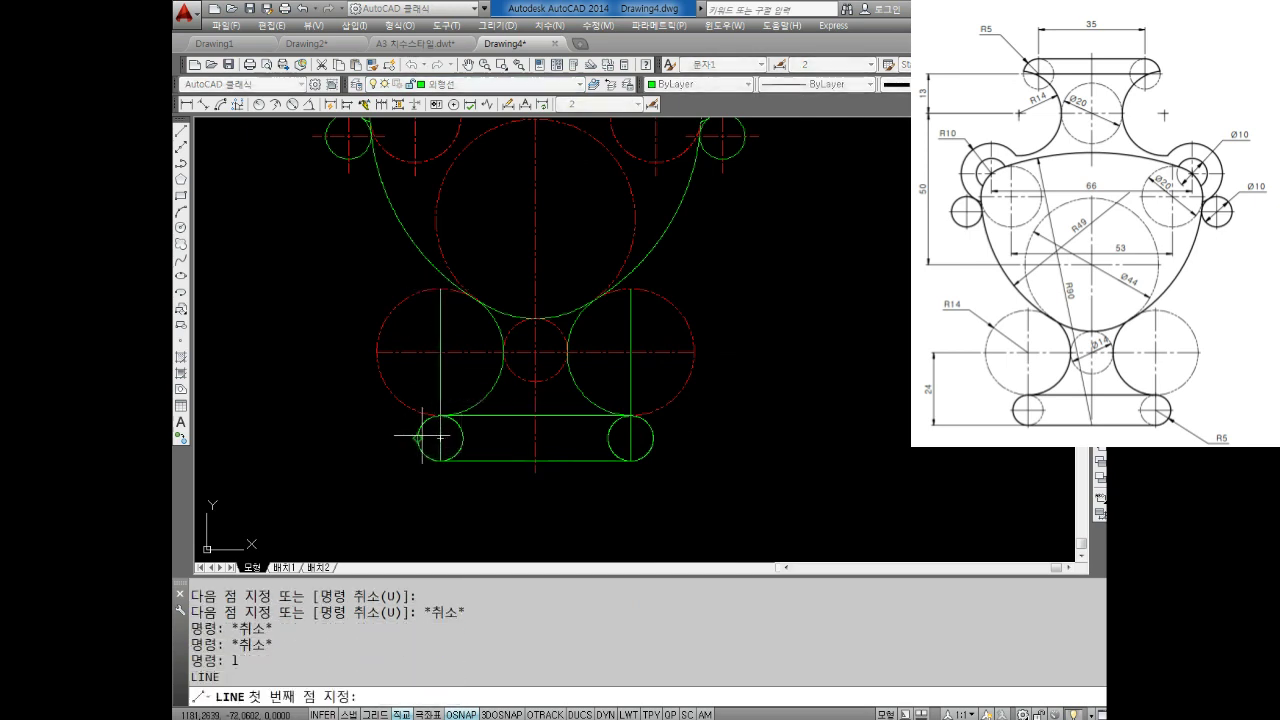
left_click(440, 438)
left_click(618, 446)
key("Escape")
Select the new centre lines and check them in the layer list.
left_click(620, 442)
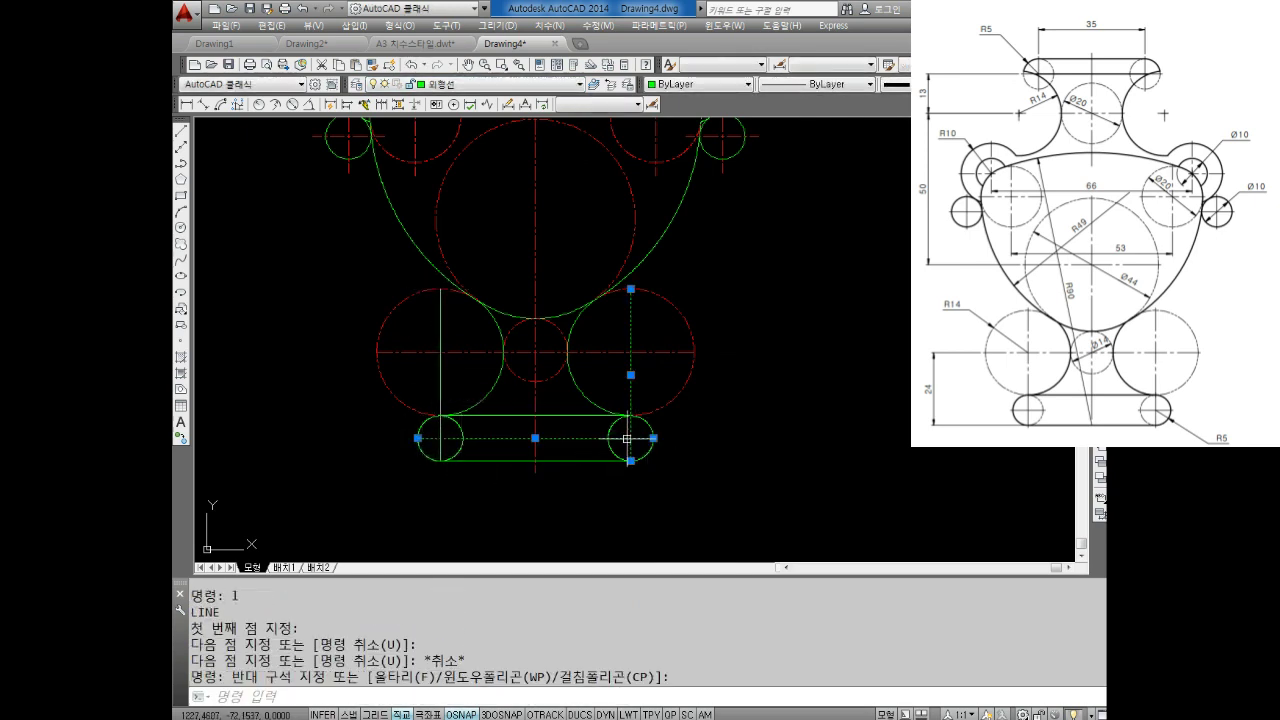
left_click_drag(452, 332, 436, 344)
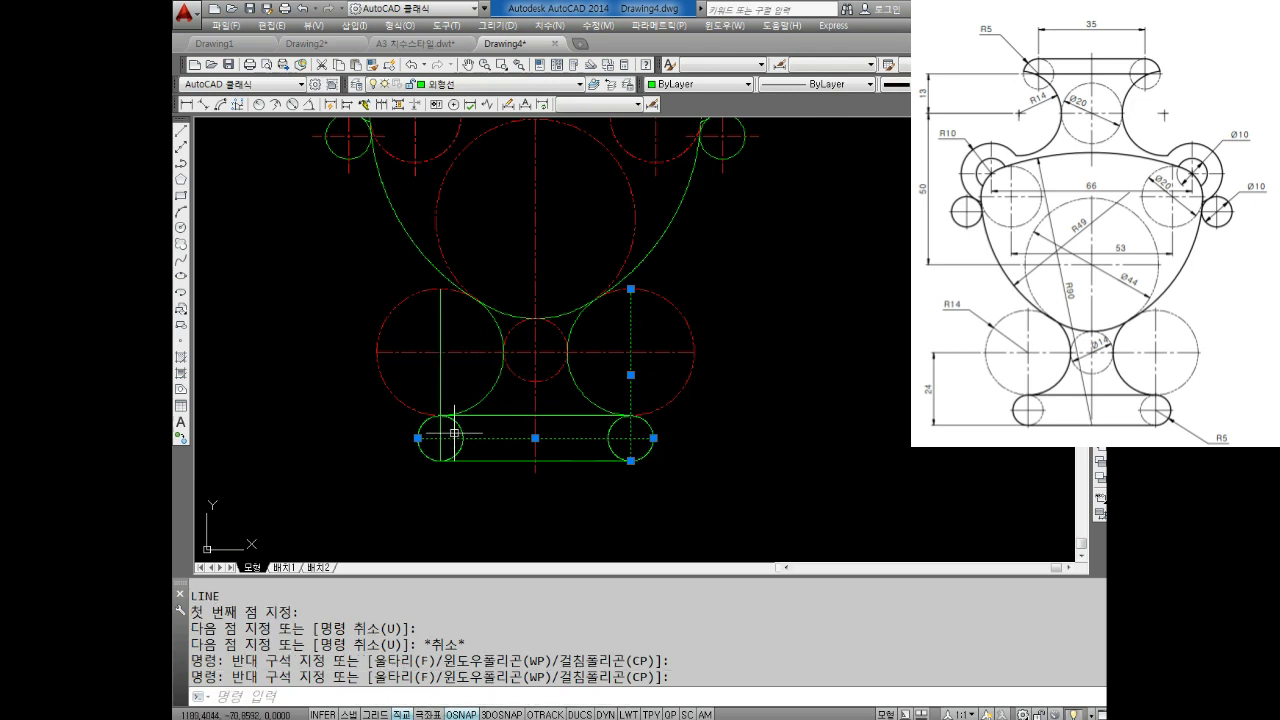
left_click_drag(449, 428, 430, 405)
left_click(493, 85)
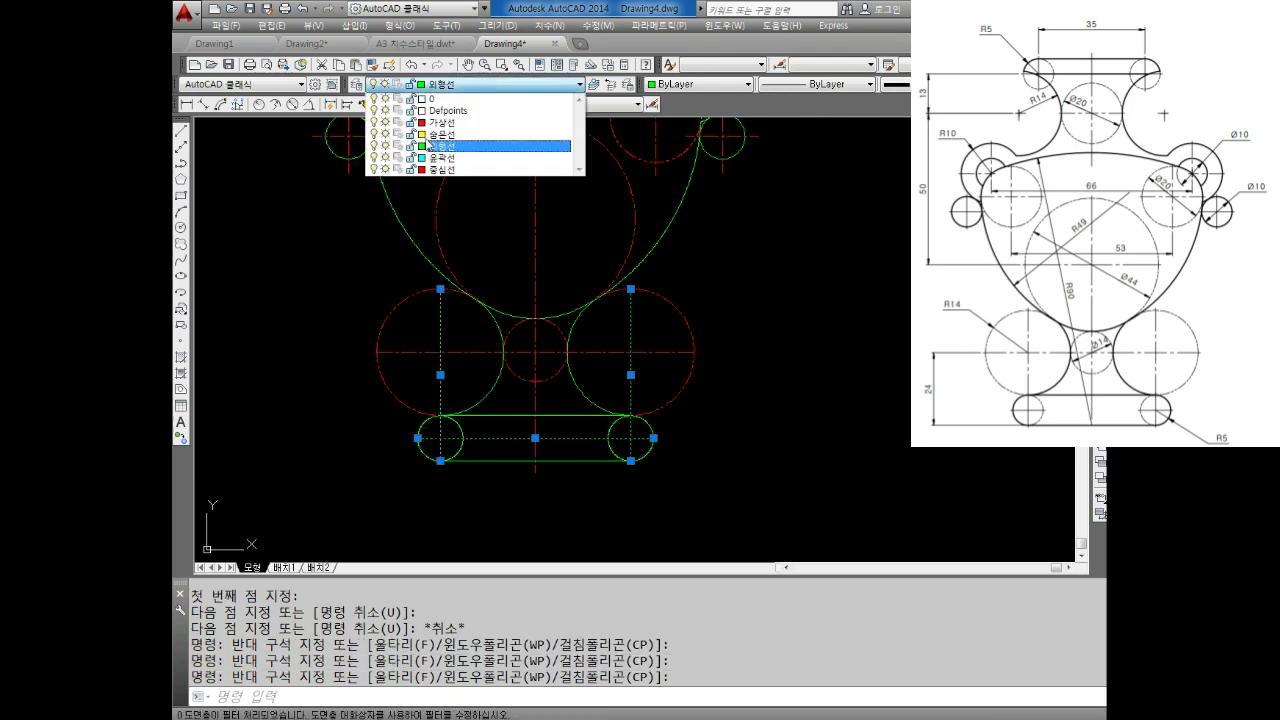
key("Escape")
key("Escape")
key("Escape")
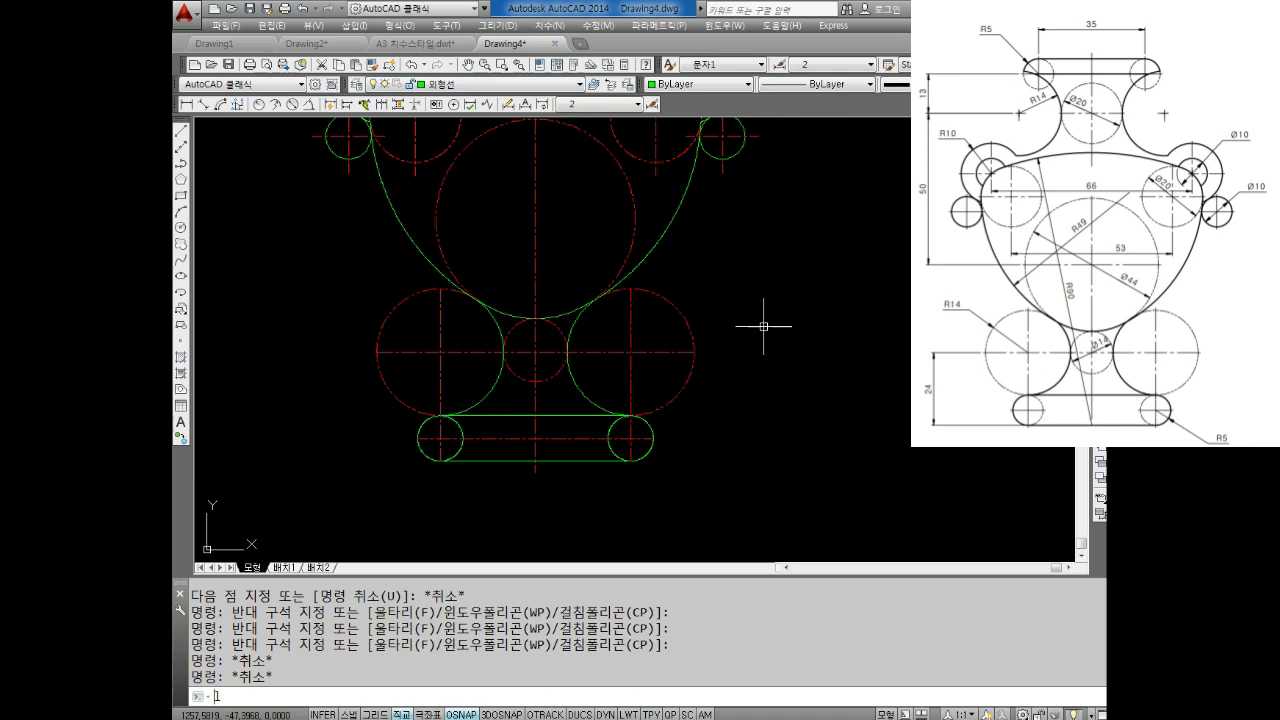
left_click(647, 696)
type("len")
Start LENGTHEN with a 3-unit delta increment.
key("Return")
type("de")
key("Return")
key("Return")
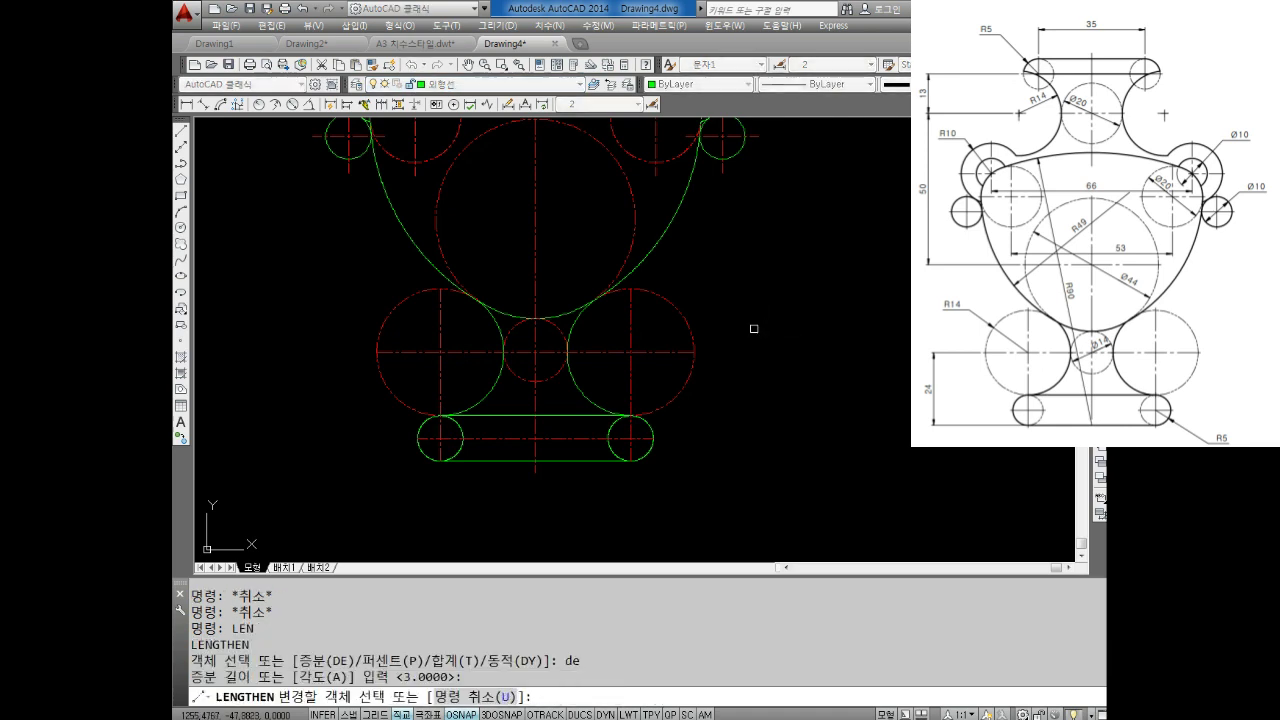
Lengthen the centre-line ends of both slot circles by 3 units each.
left_click(440, 300)
left_click(398, 351)
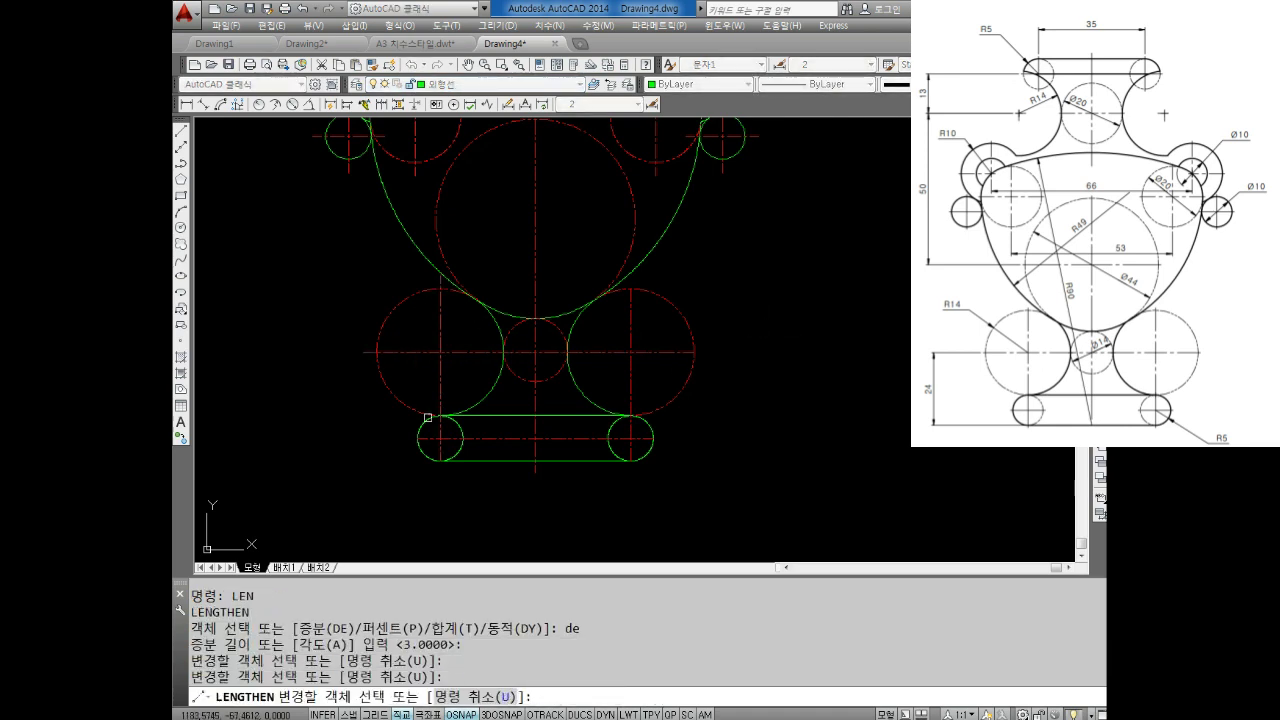
left_click(434, 438)
left_click(441, 449)
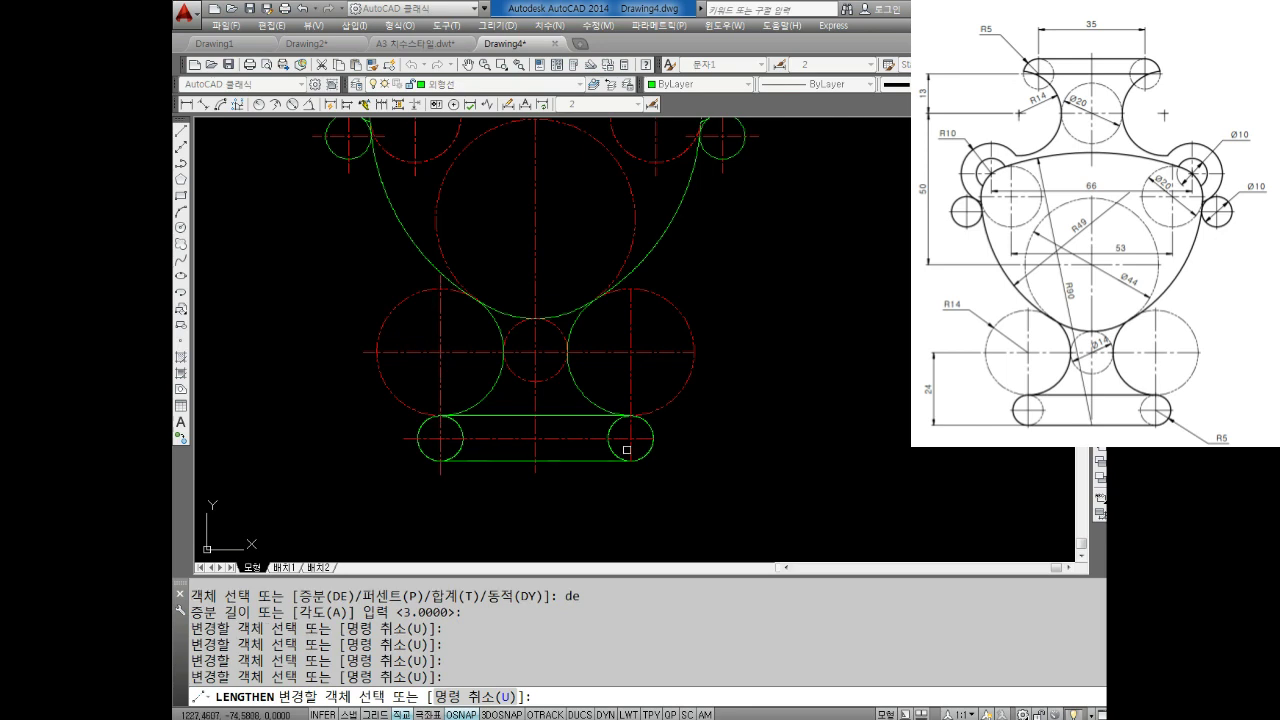
left_click(629, 450)
left_click(643, 437)
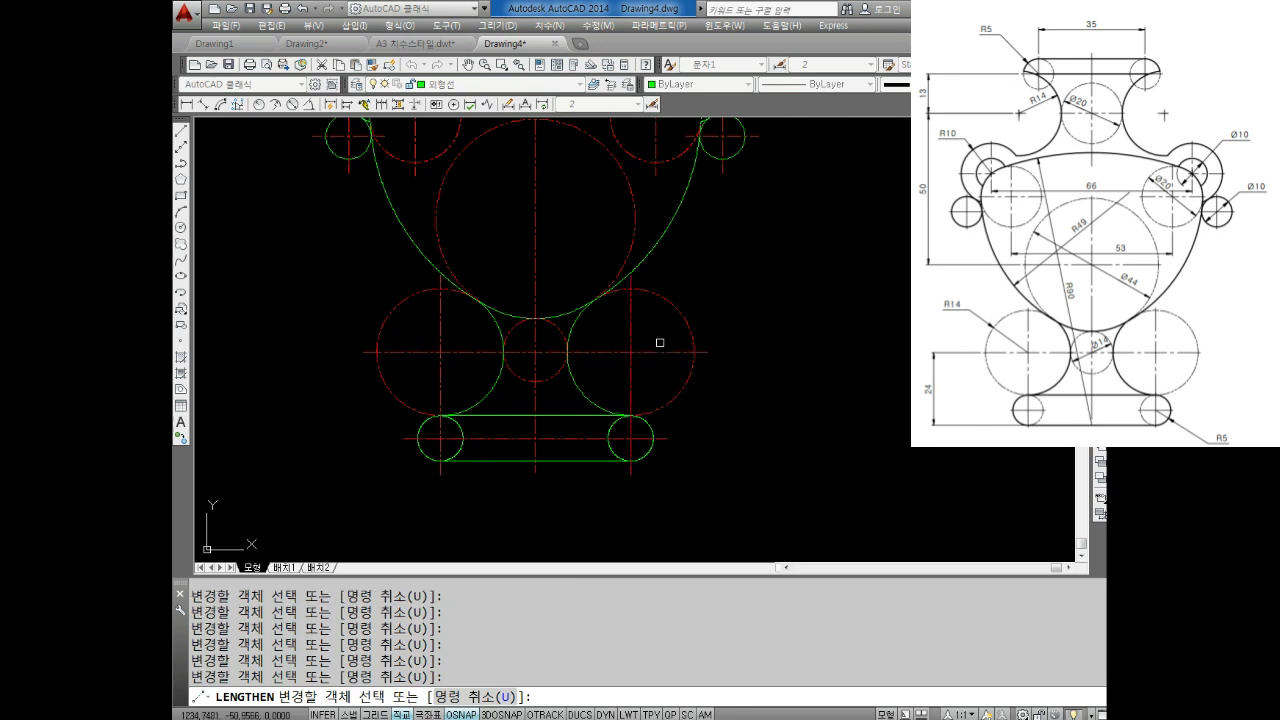
Zoom and pan up to bring the vase's top rim into view.
scroll(661, 342, "down", 4)
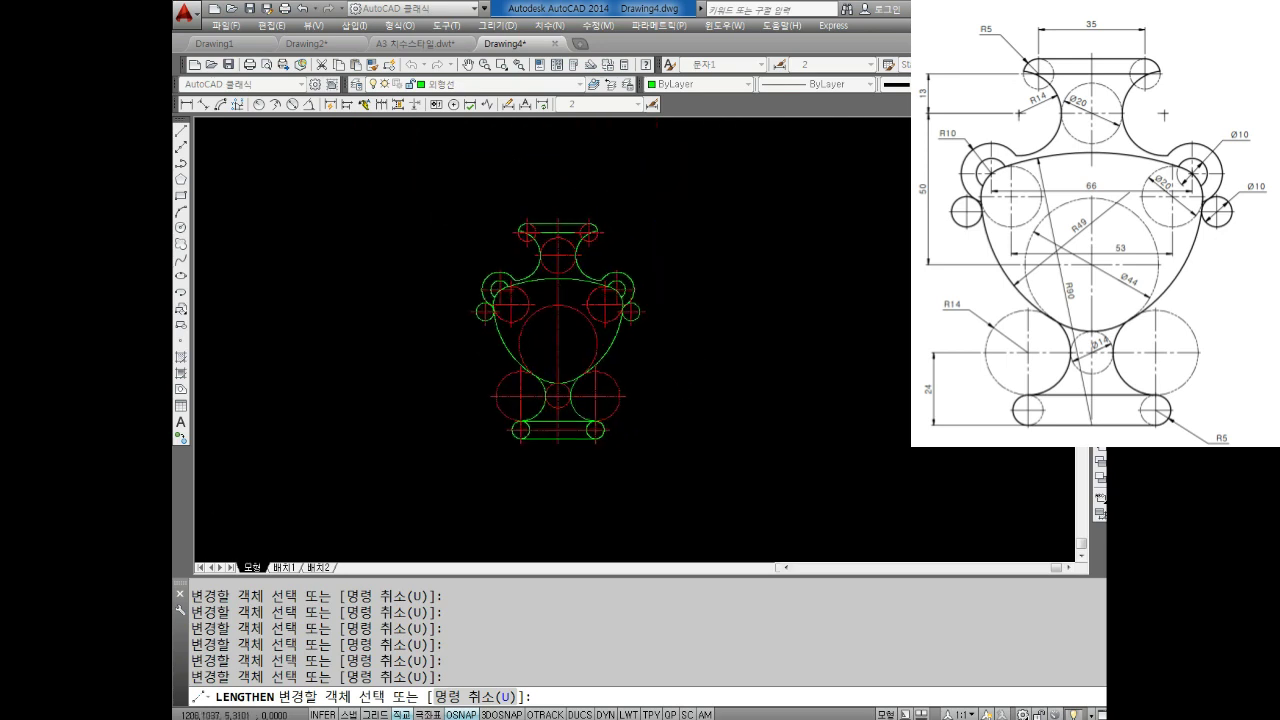
scroll(597, 354, "up", 2)
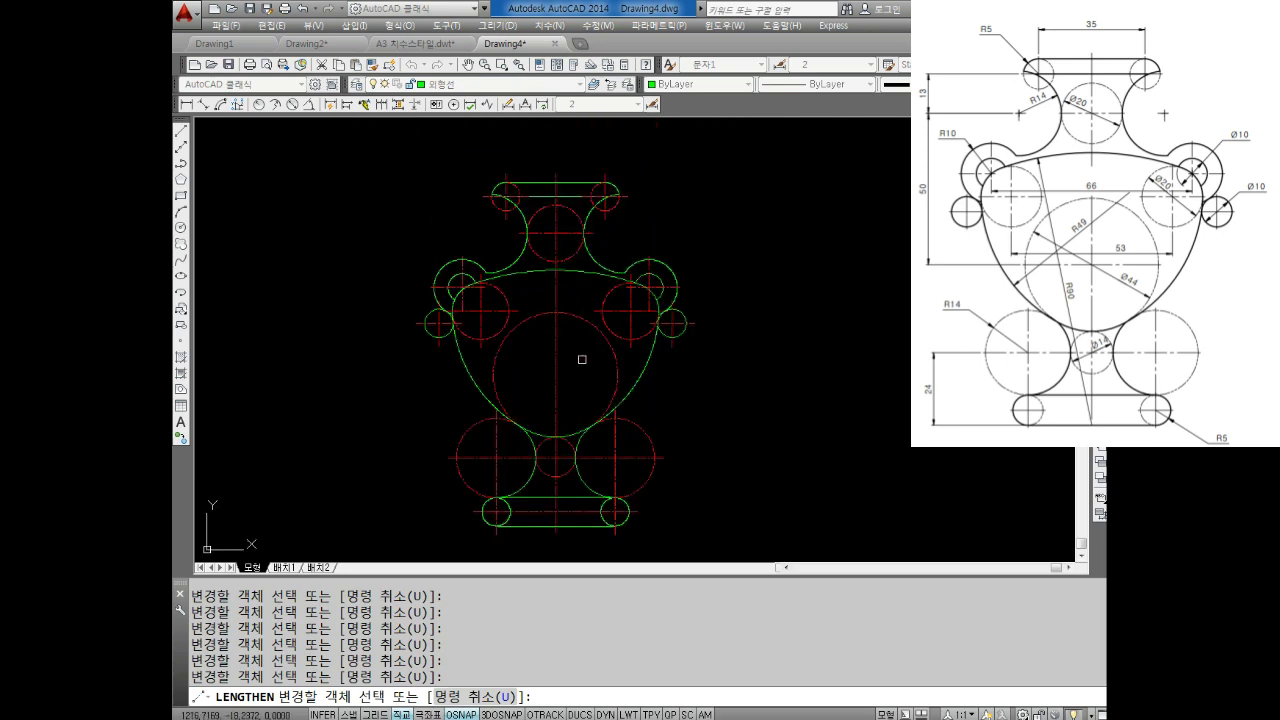
middle_click_drag(521, 215, 497, 357)
scroll(320, 202, "up", 3)
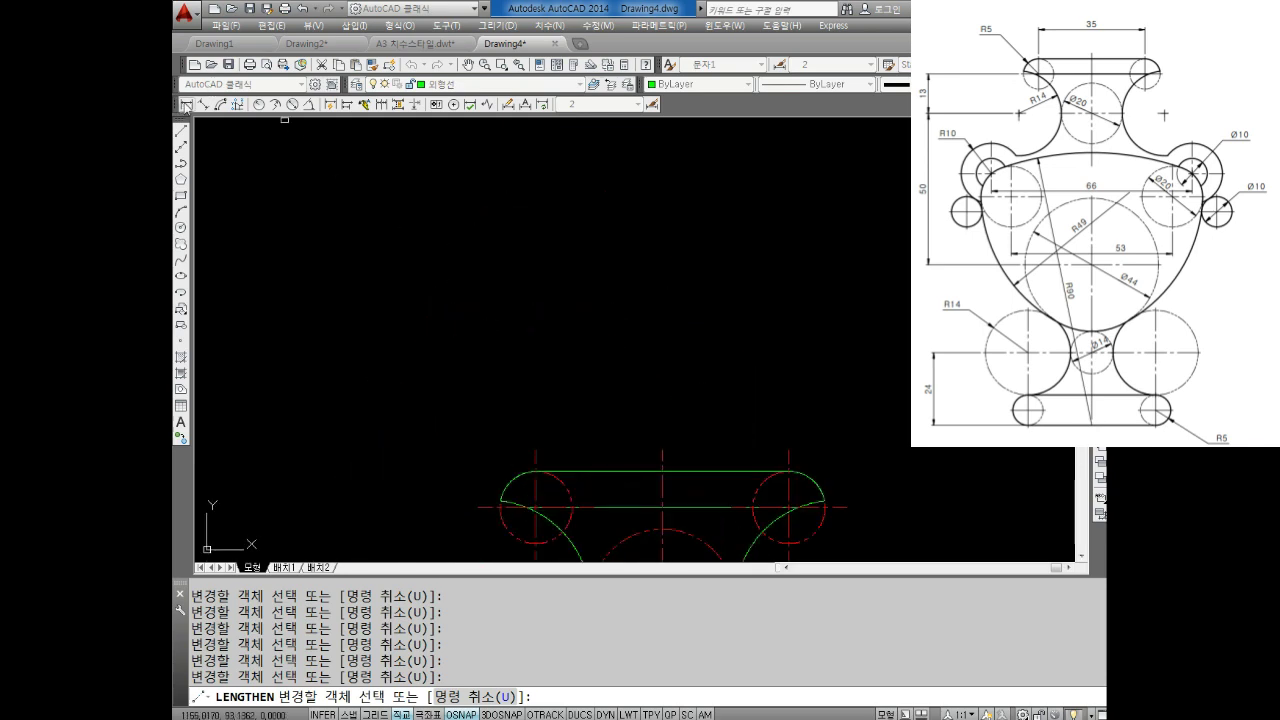
Add the 35 linear dimension between the two rim circle centres.
left_click(186, 105)
middle_click_drag(546, 446, 500, 371)
left_click(489, 374)
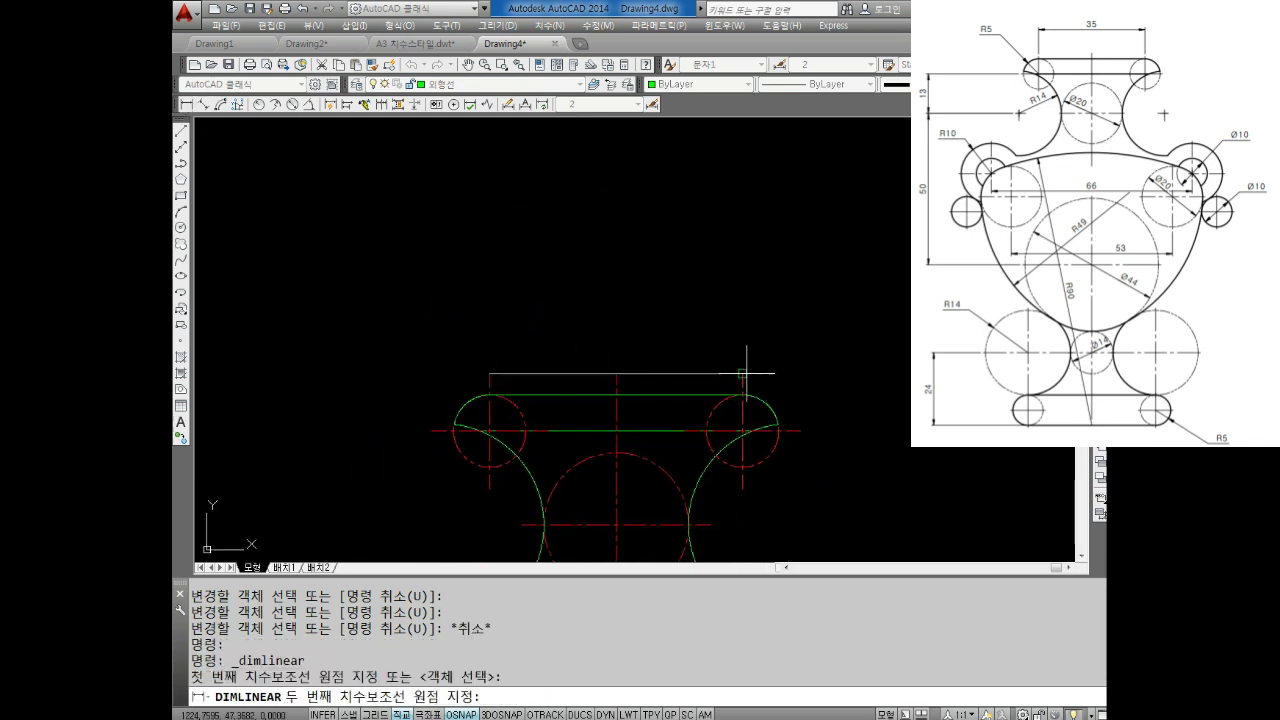
left_click(746, 378)
left_click(698, 288)
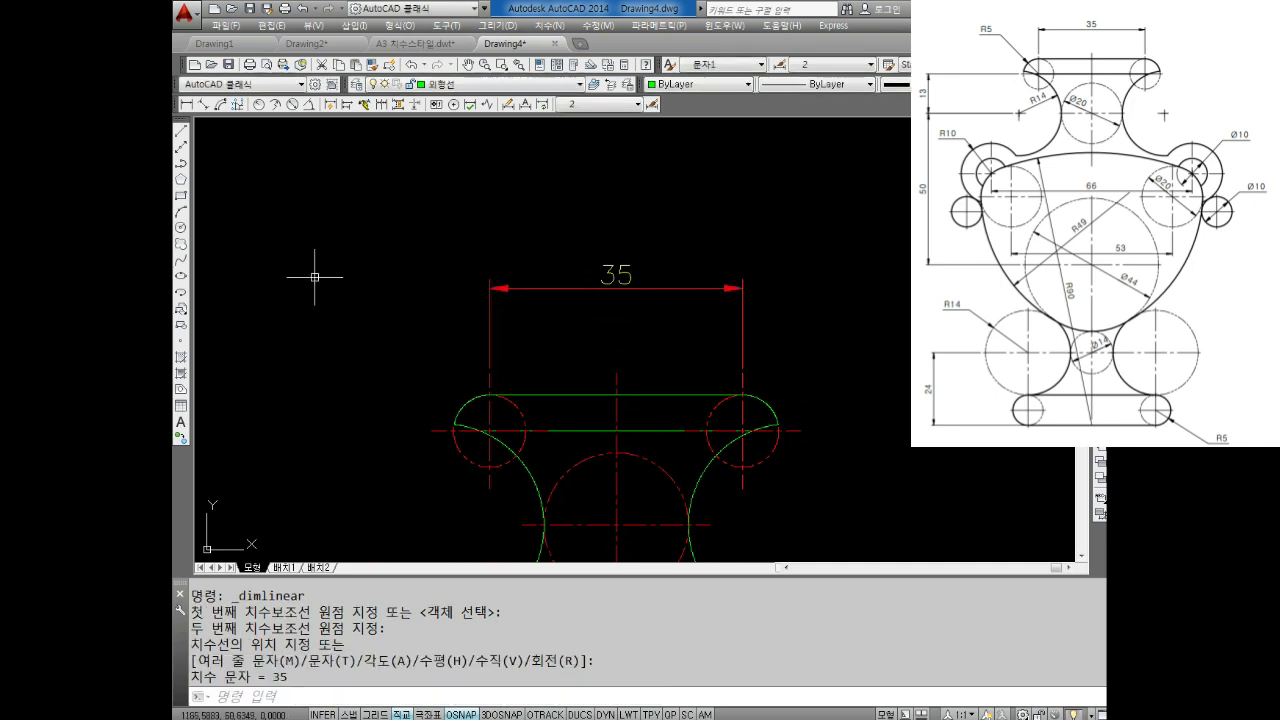
Add radius dimensions R5 on the rim arc and R14 on the neck arc.
left_click(260, 104)
left_click(458, 411)
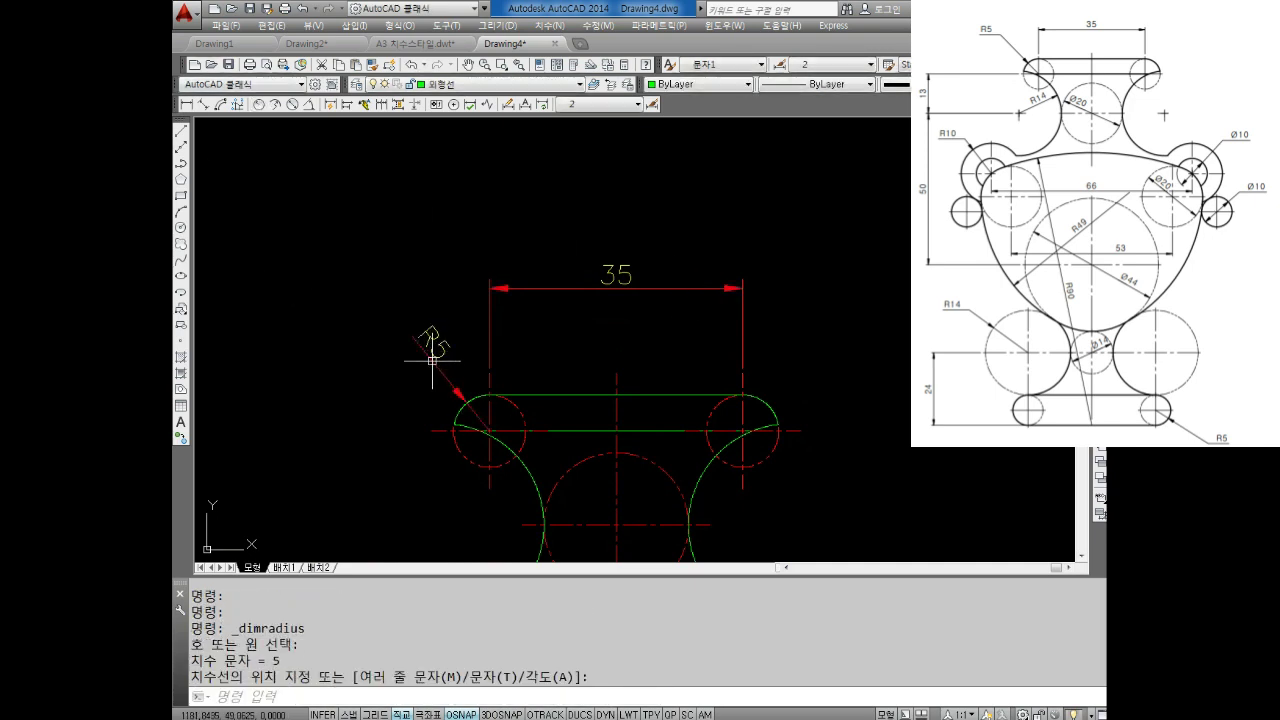
double_click(428, 345)
key("Escape")
middle_click_drag(521, 400, 496, 287)
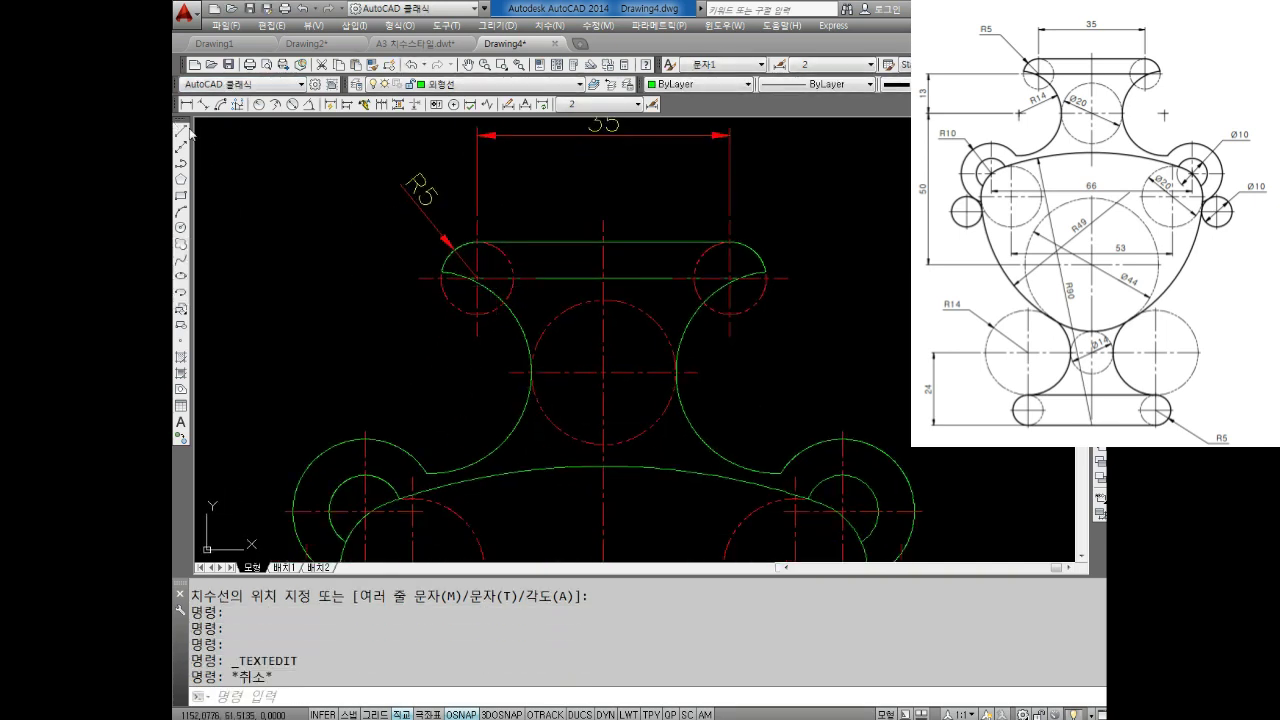
left_click(258, 104)
left_click(518, 342)
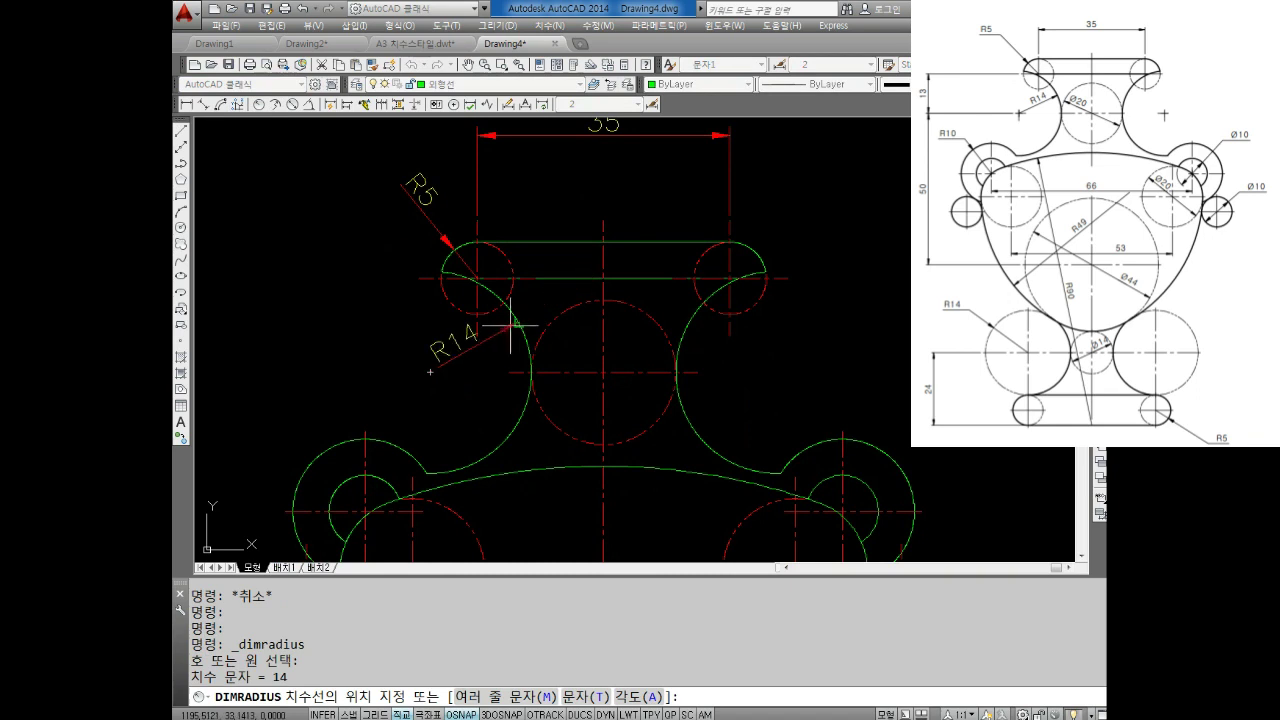
left_click(491, 337)
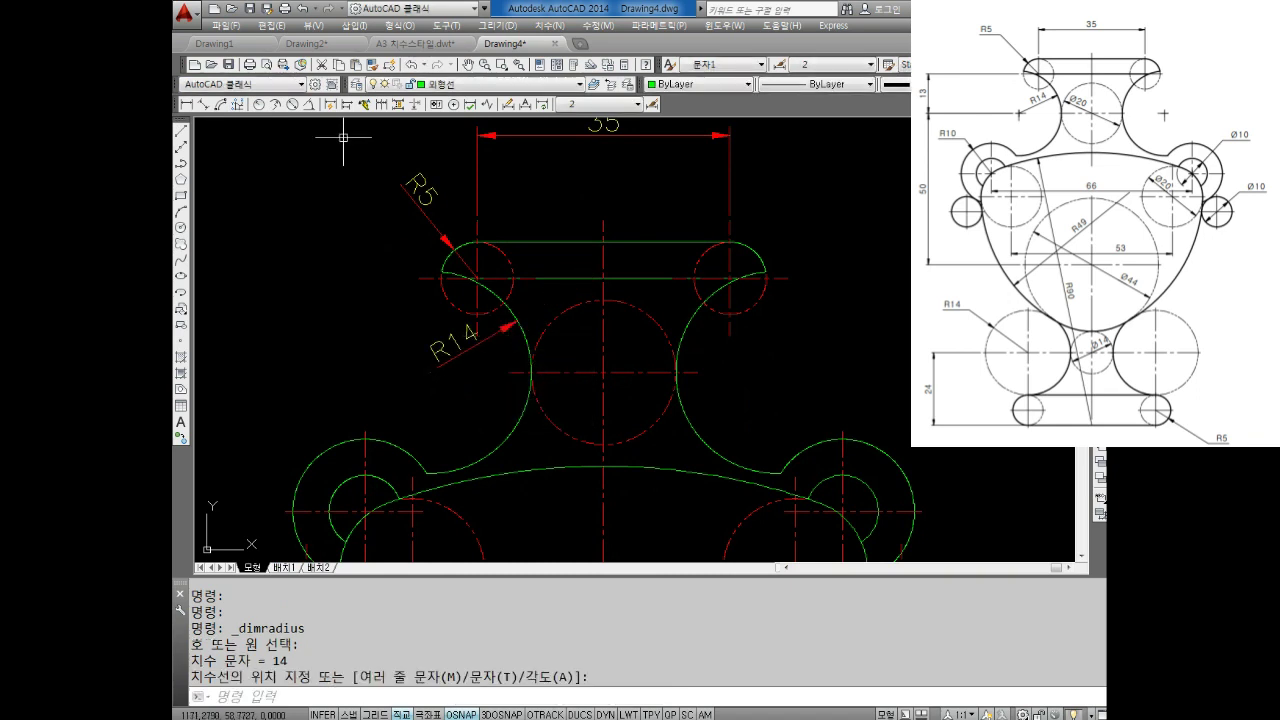
Add the Ø20 diameter dimension inside the small neck circle.
left_click(292, 104)
left_click(555, 321)
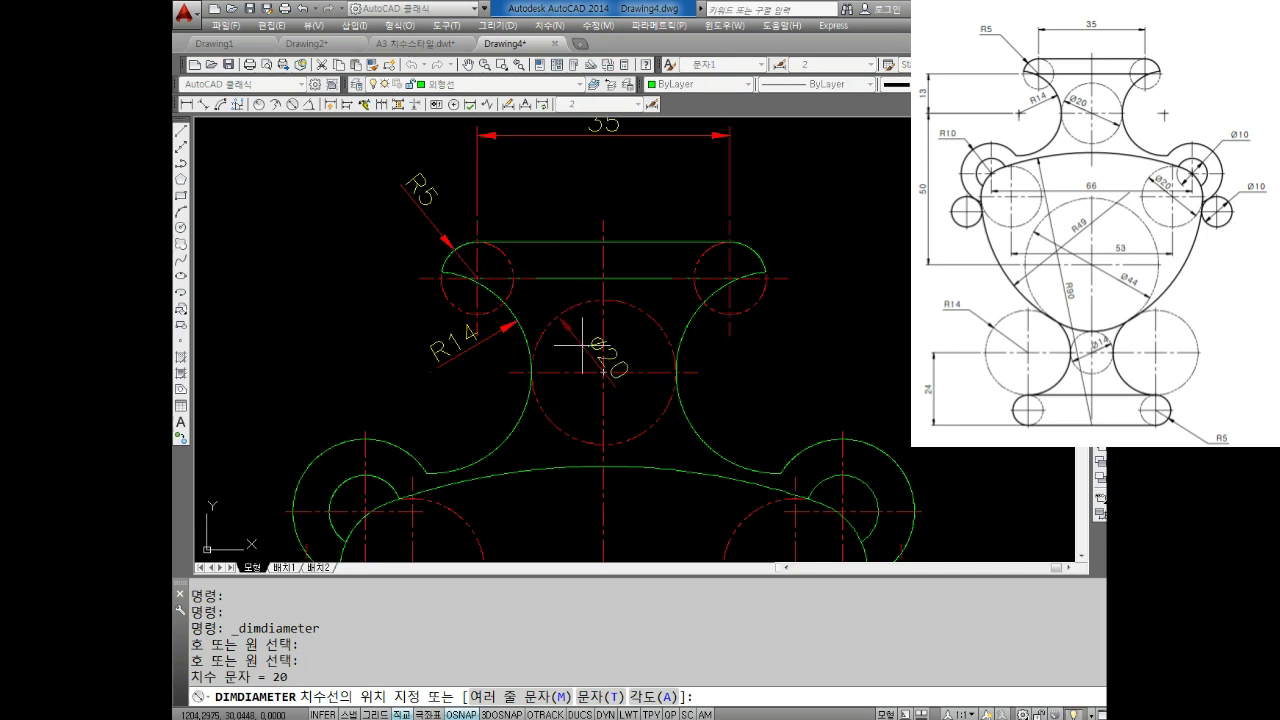
left_click(597, 370)
middle_click_drag(611, 378, 626, 340)
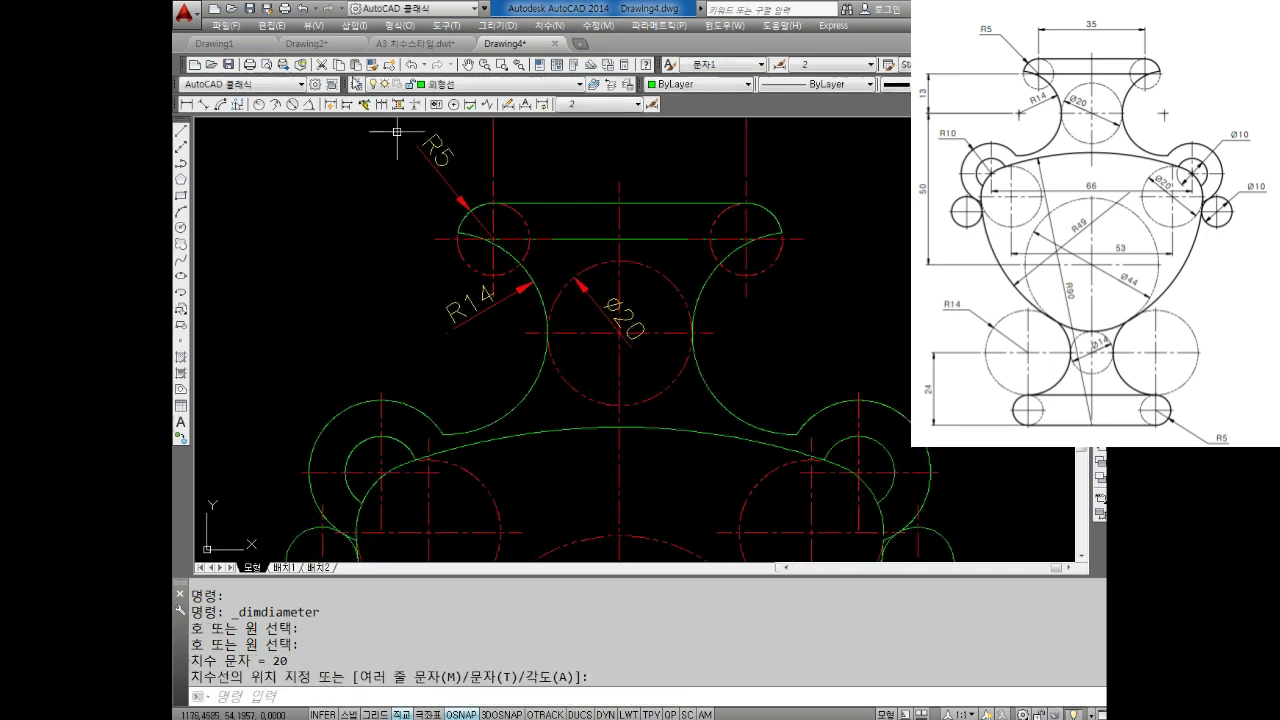
key("Escape")
Add the vertical 13 height dimension left of the rim, then zoom out.
left_click(186, 104)
left_click(434, 239)
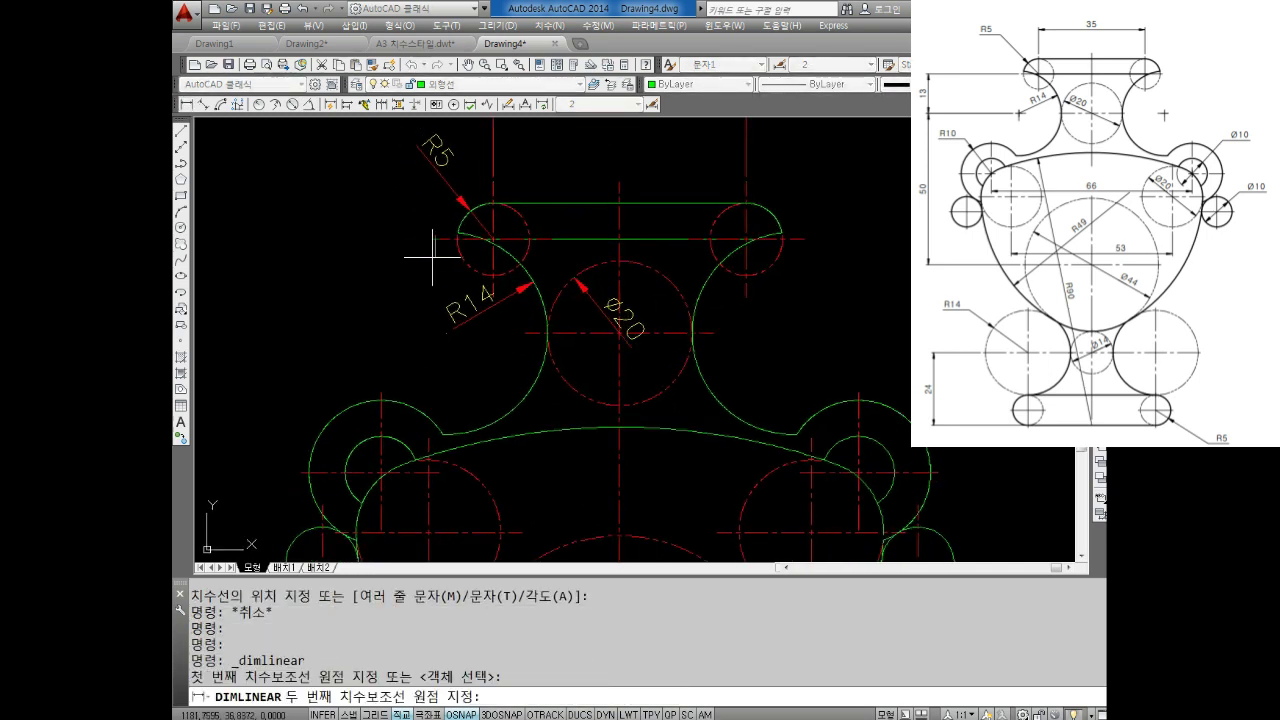
left_click(435, 332)
middle_click_drag(245, 300, 440, 292)
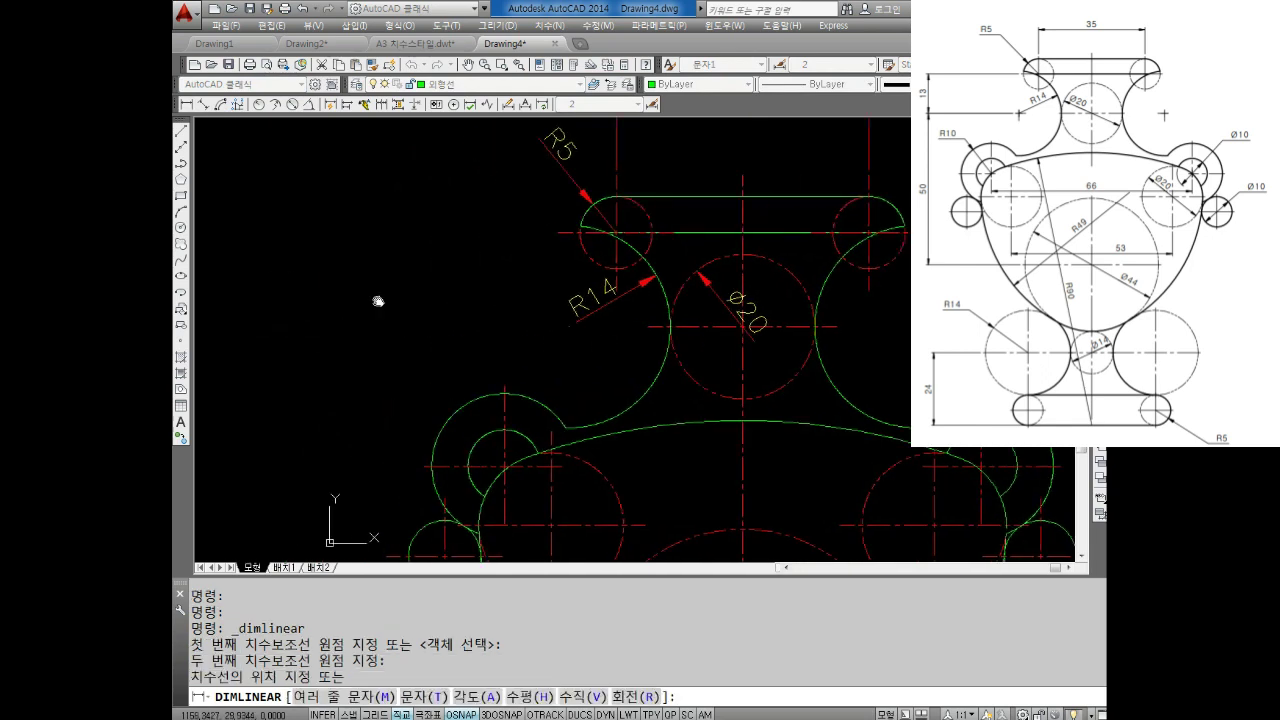
left_click(339, 289)
key("Return")
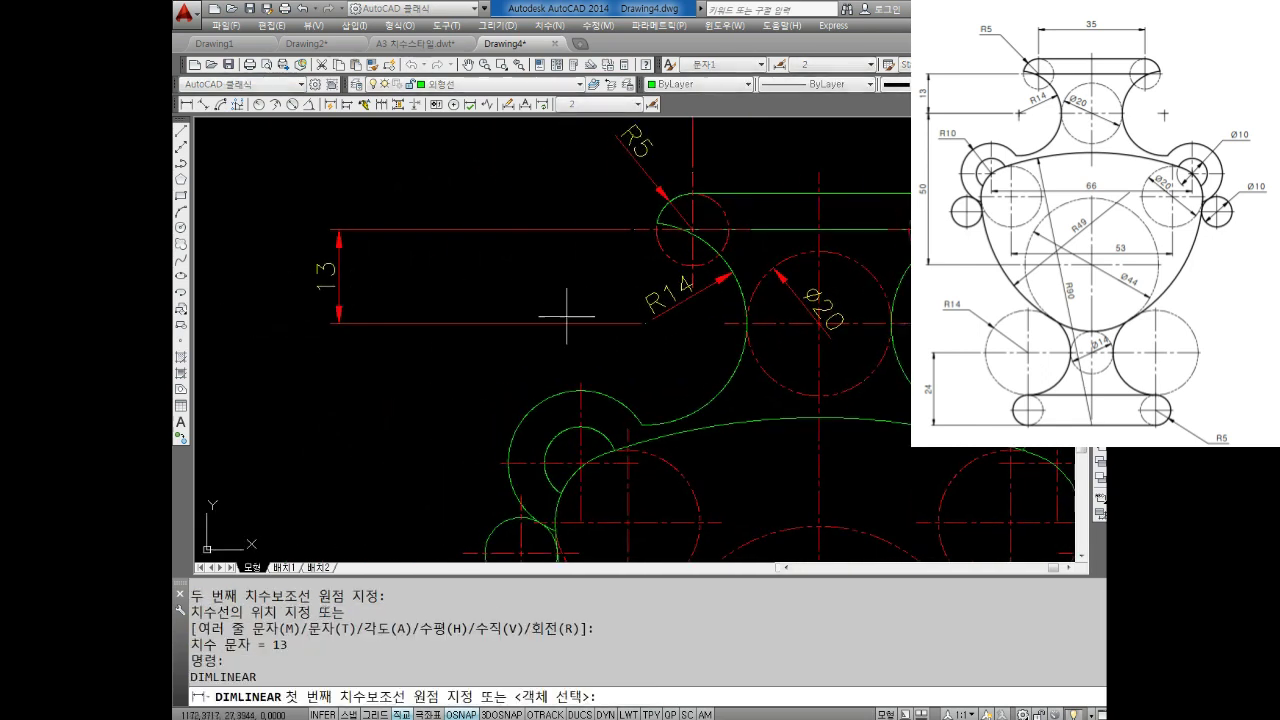
left_click(641, 323)
scroll(590, 285, "down", 3)
scroll(580, 275, "down", 1)
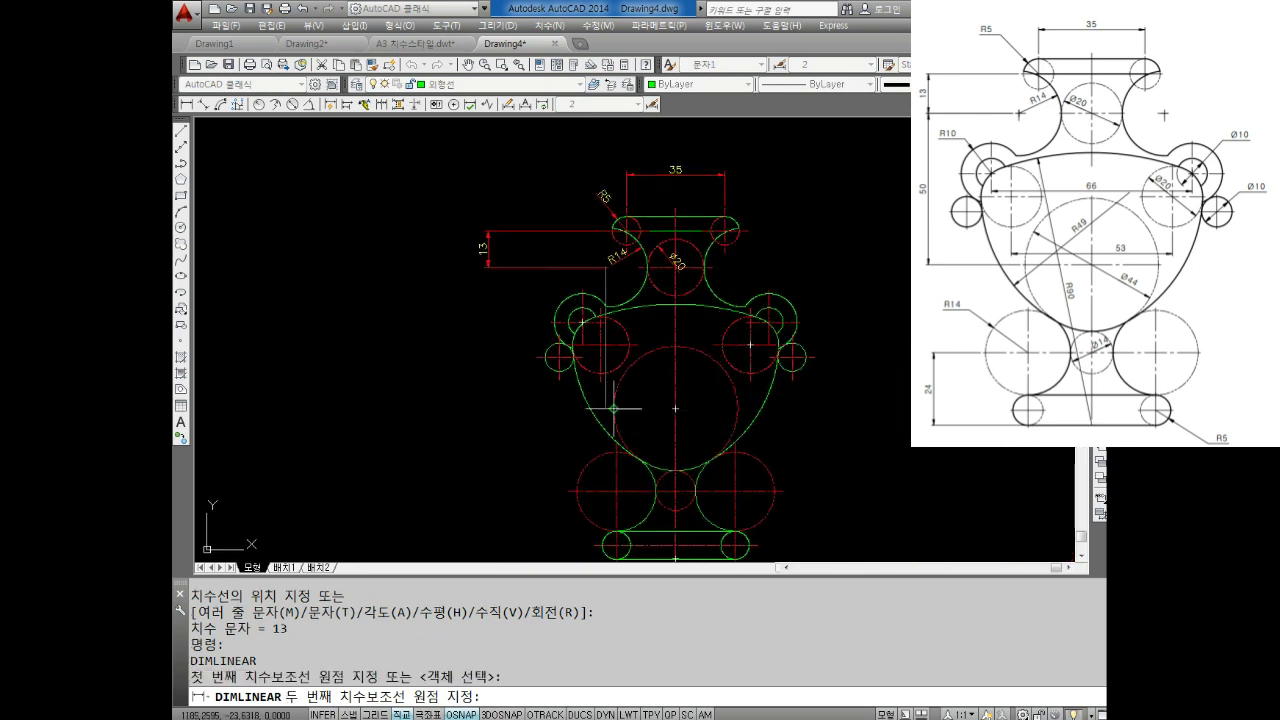
key("Escape")
key("Escape")
key("Escape")
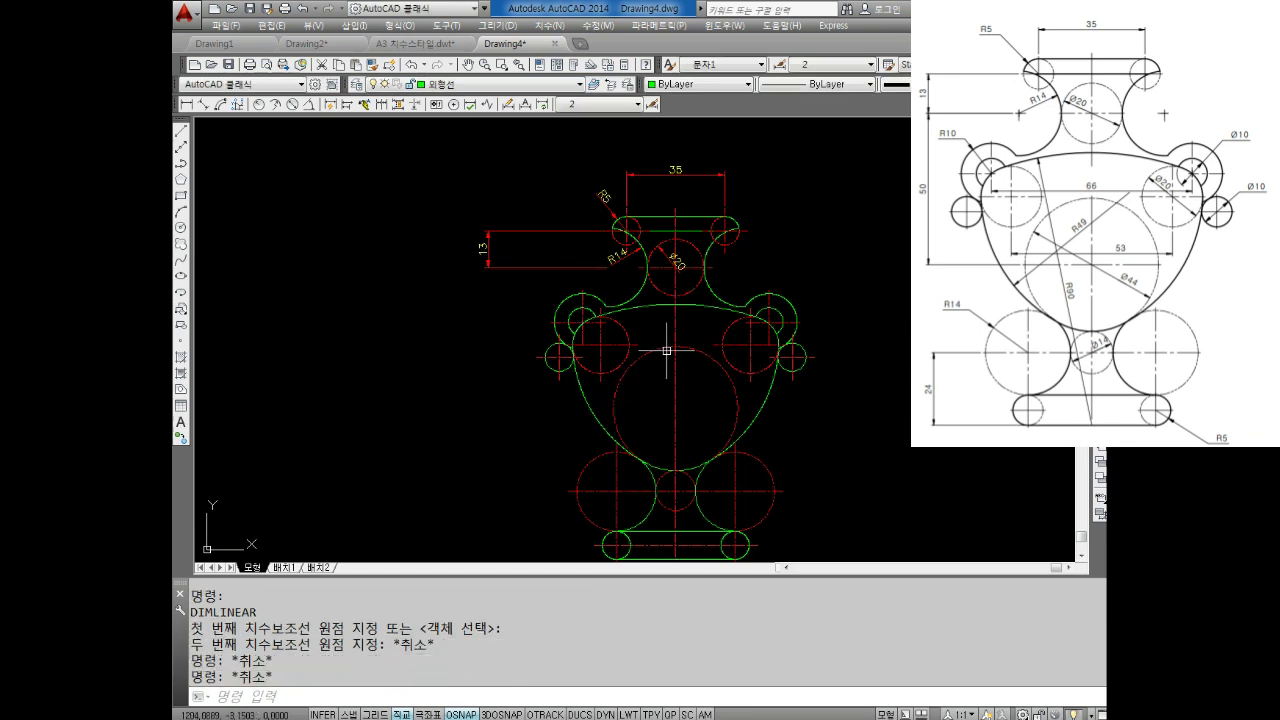
type("l")
Draw a horizontal line across the large body circle and put it on the 중심선 layer.
key("Return")
left_click(613, 408)
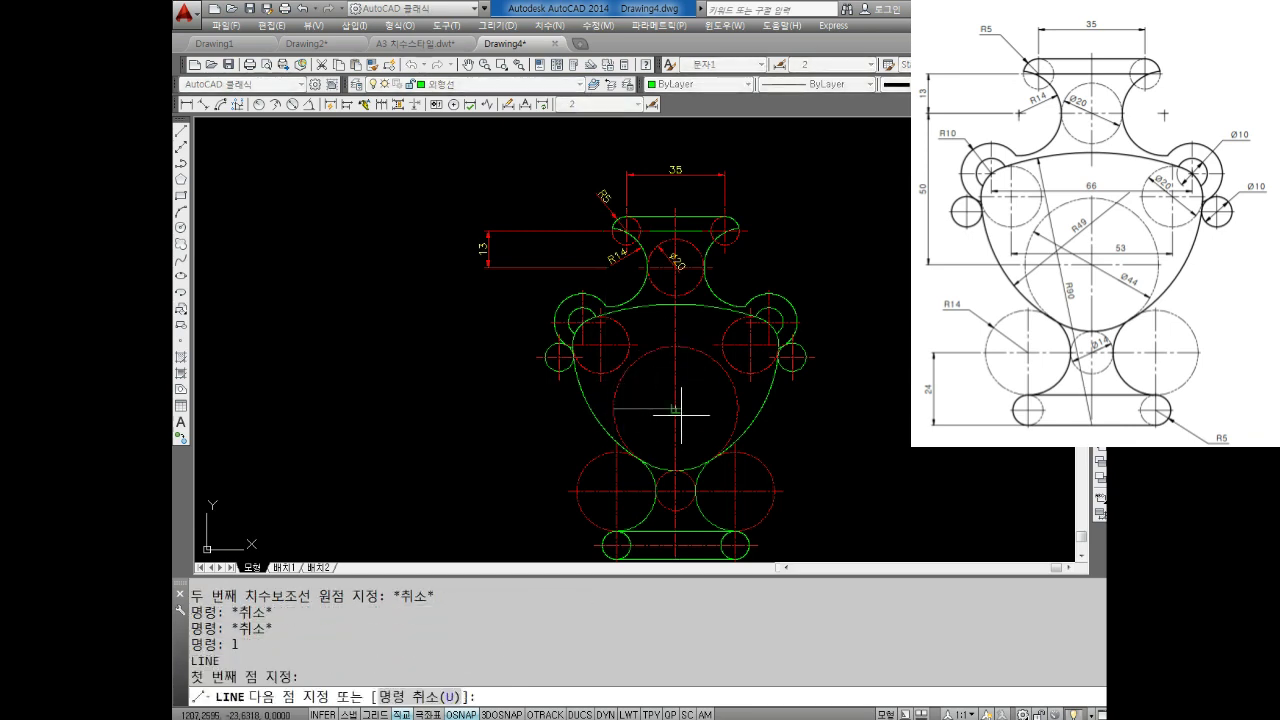
left_click(737, 408)
key("Escape")
left_click(737, 408)
left_click(615, 150)
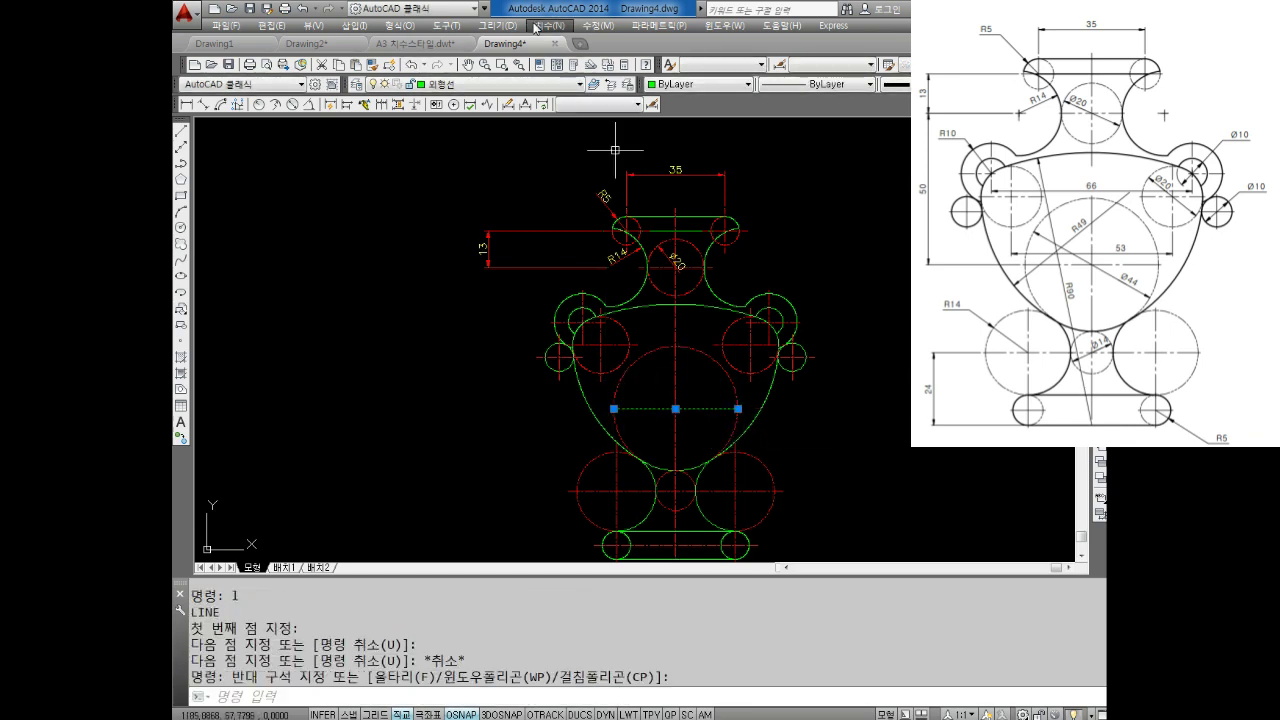
left_click(494, 86)
left_click(450, 165)
key("Escape")
key("Escape")
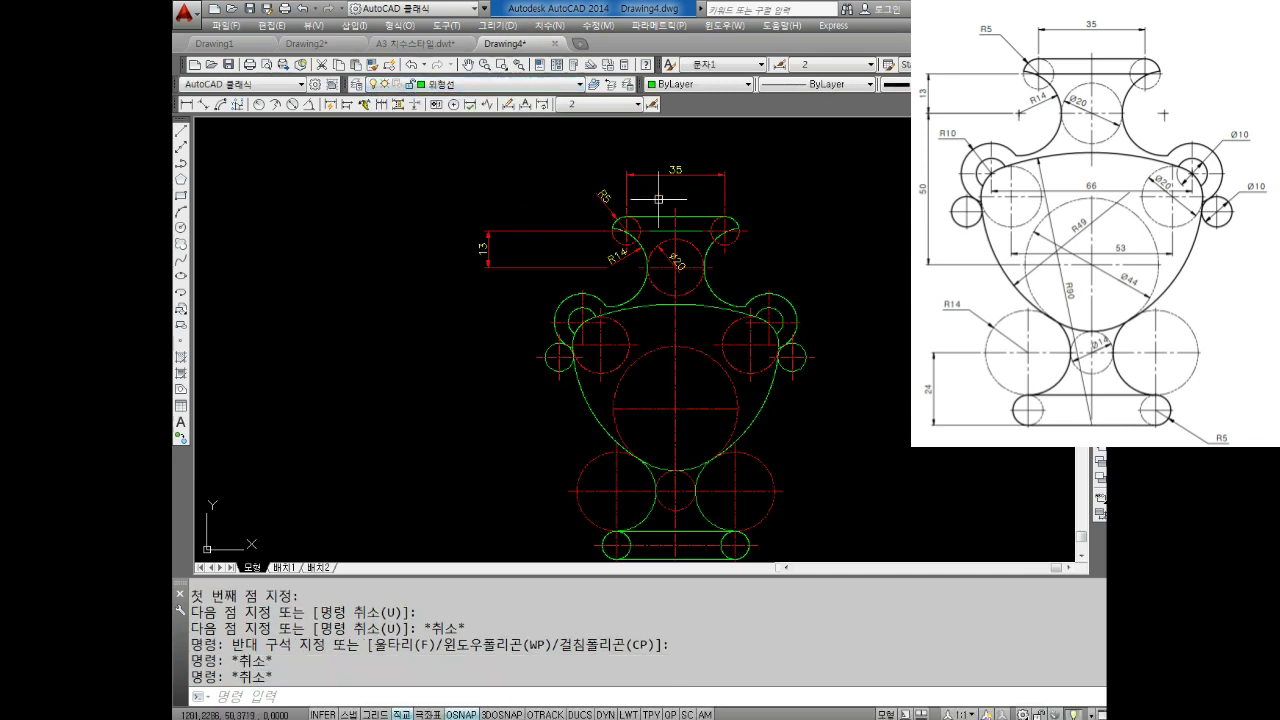
Start LENGTHEN with a 3-unit delta, then cancel it.
type("len")
key("Return")
type("de")
key("Return")
key("Return")
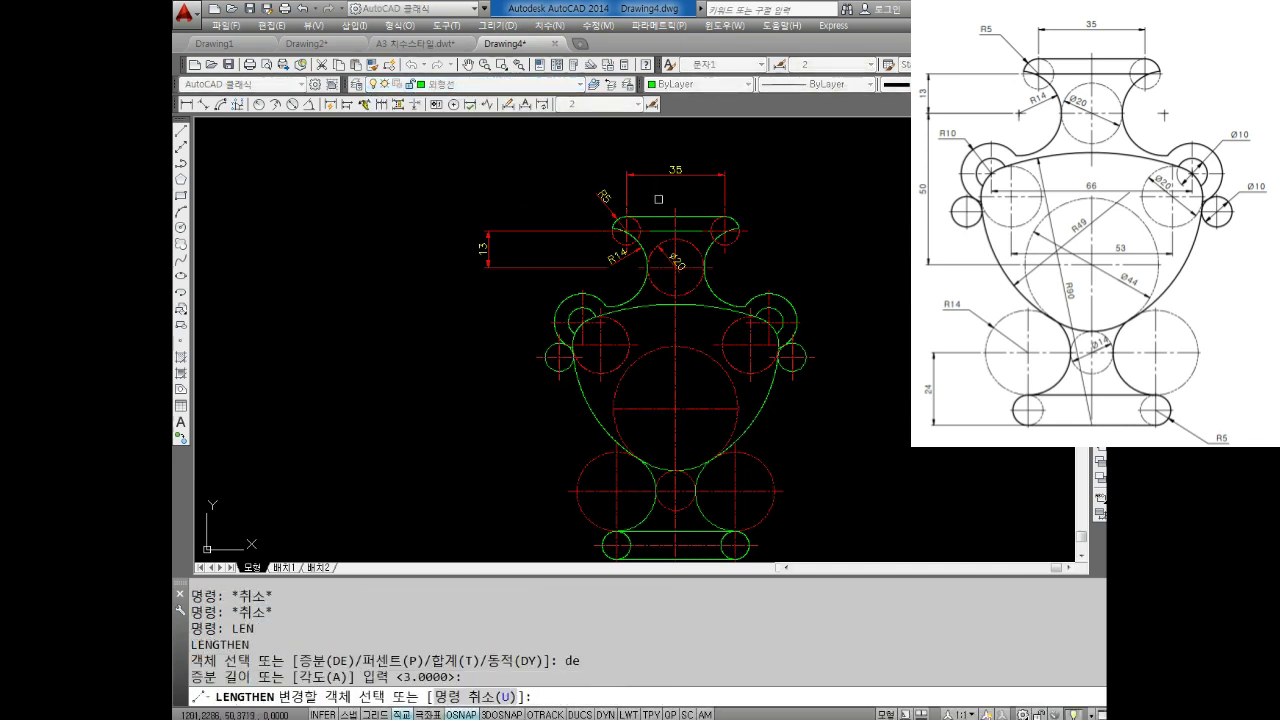
key("Escape")
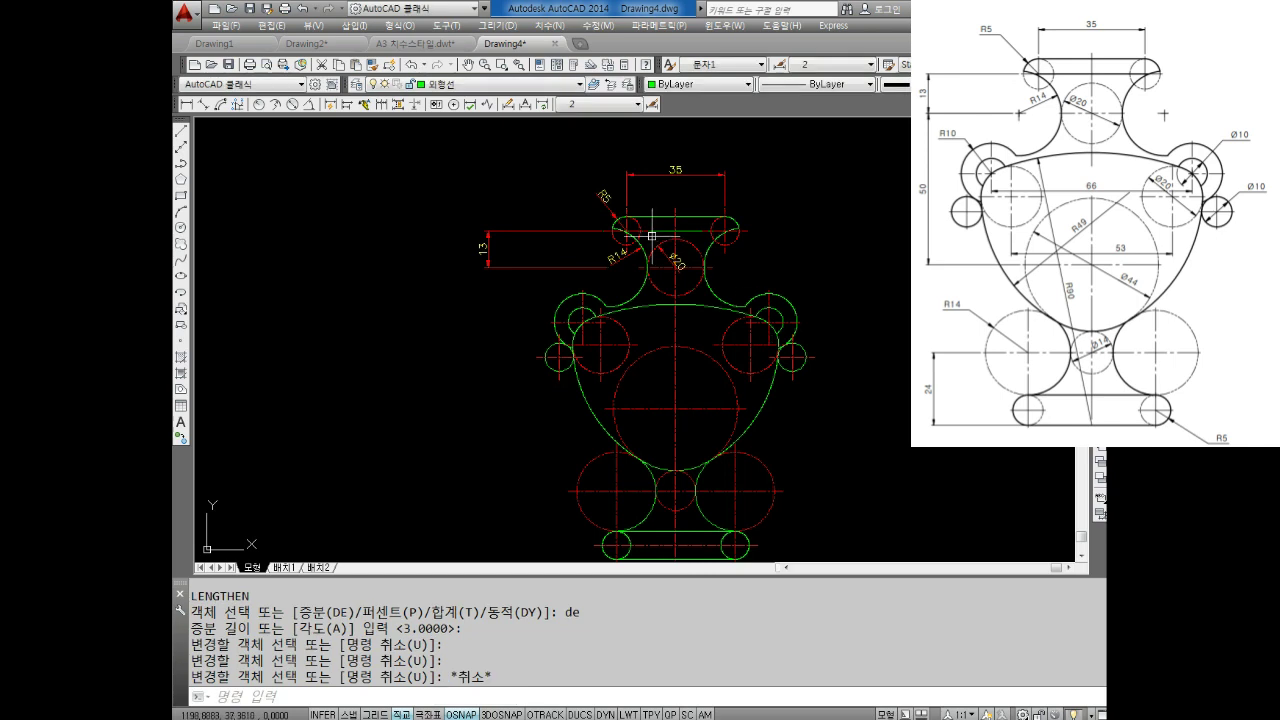
Begin a linear dimension at the top point of the body height.
key("Escape")
key("Escape")
left_click(187, 104)
left_click(610, 268)
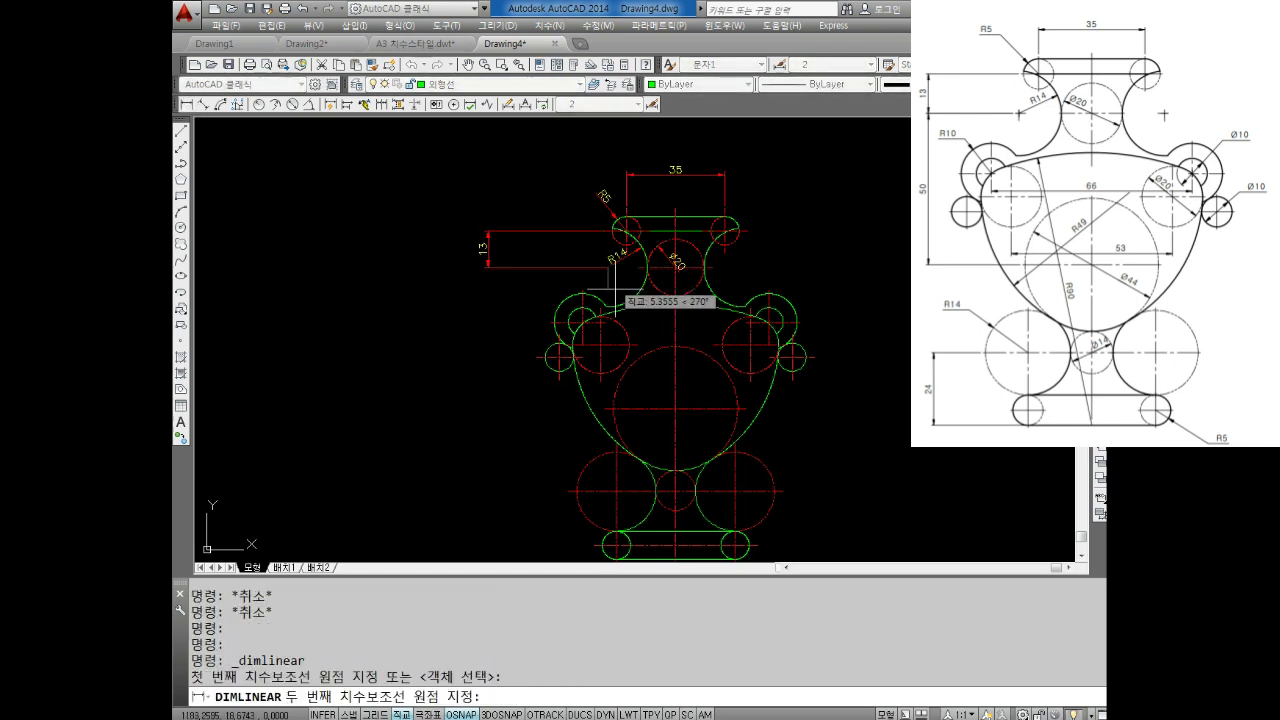
Place the vertical 50 body-height dimension and a 19 dimension down to the base slot.
left_click(606, 409)
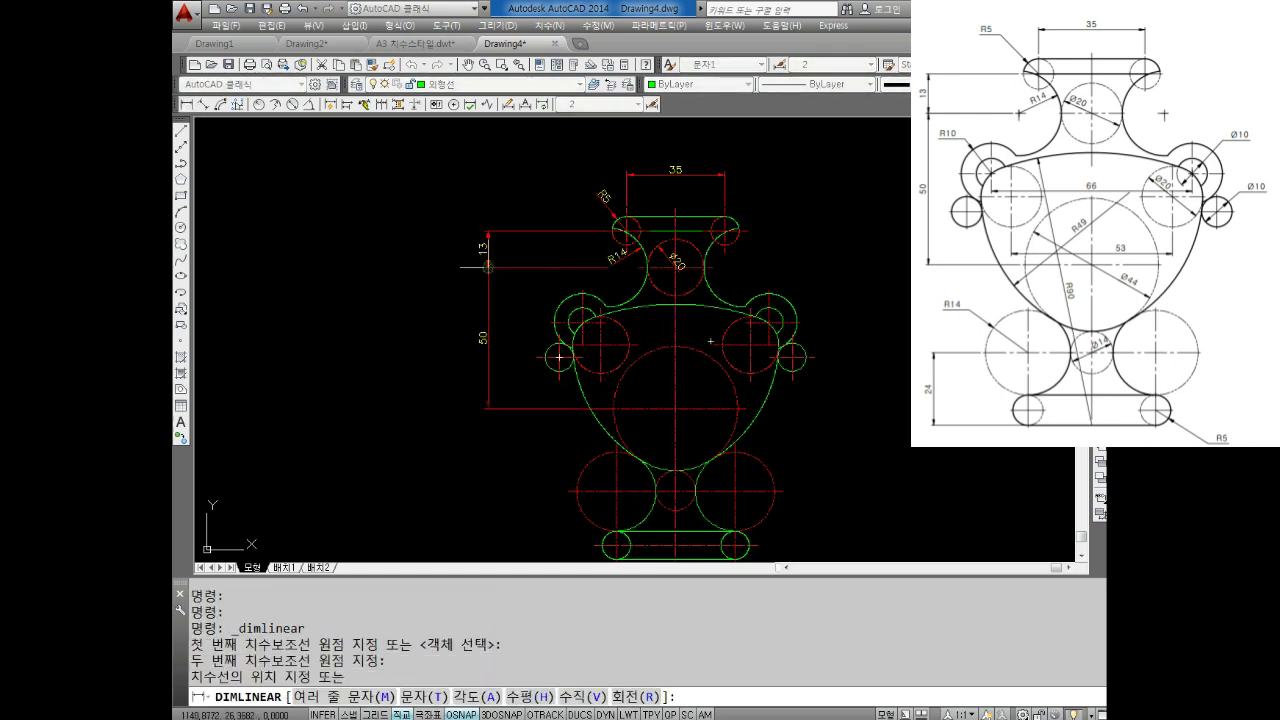
left_click(488, 330)
middle_click_drag(585, 320, 580, 210)
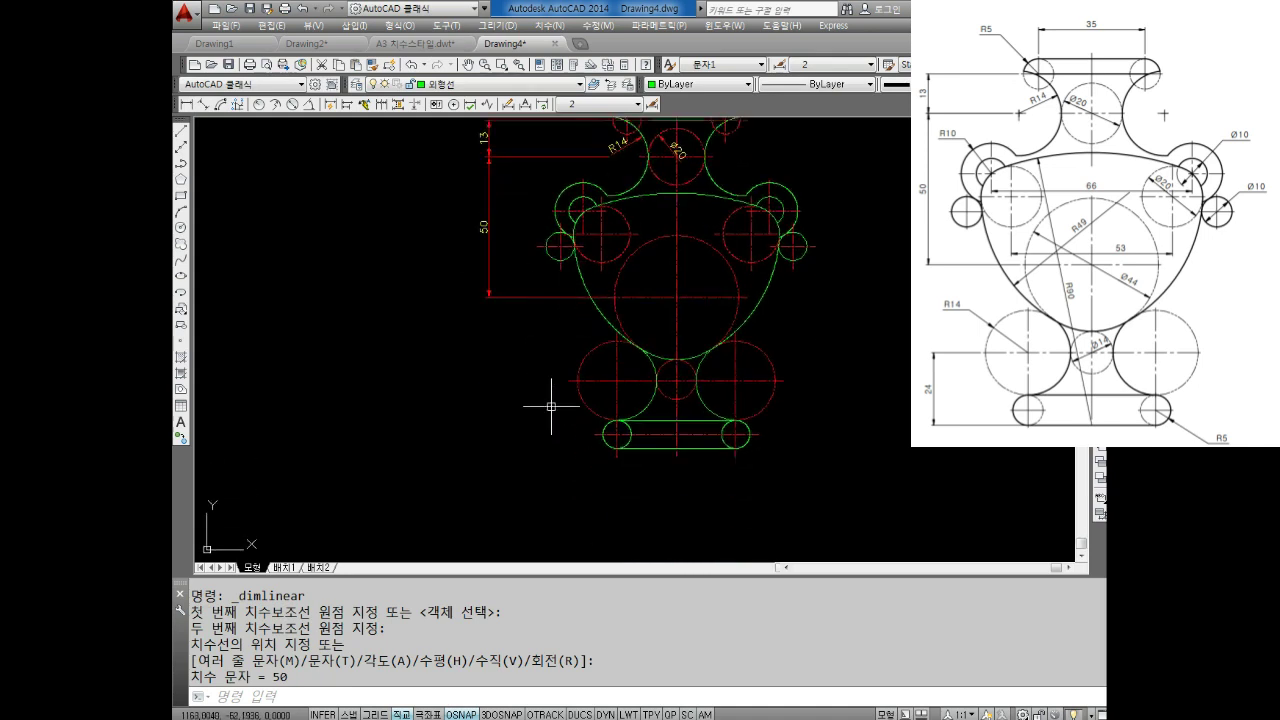
key("Return")
left_click(570, 380)
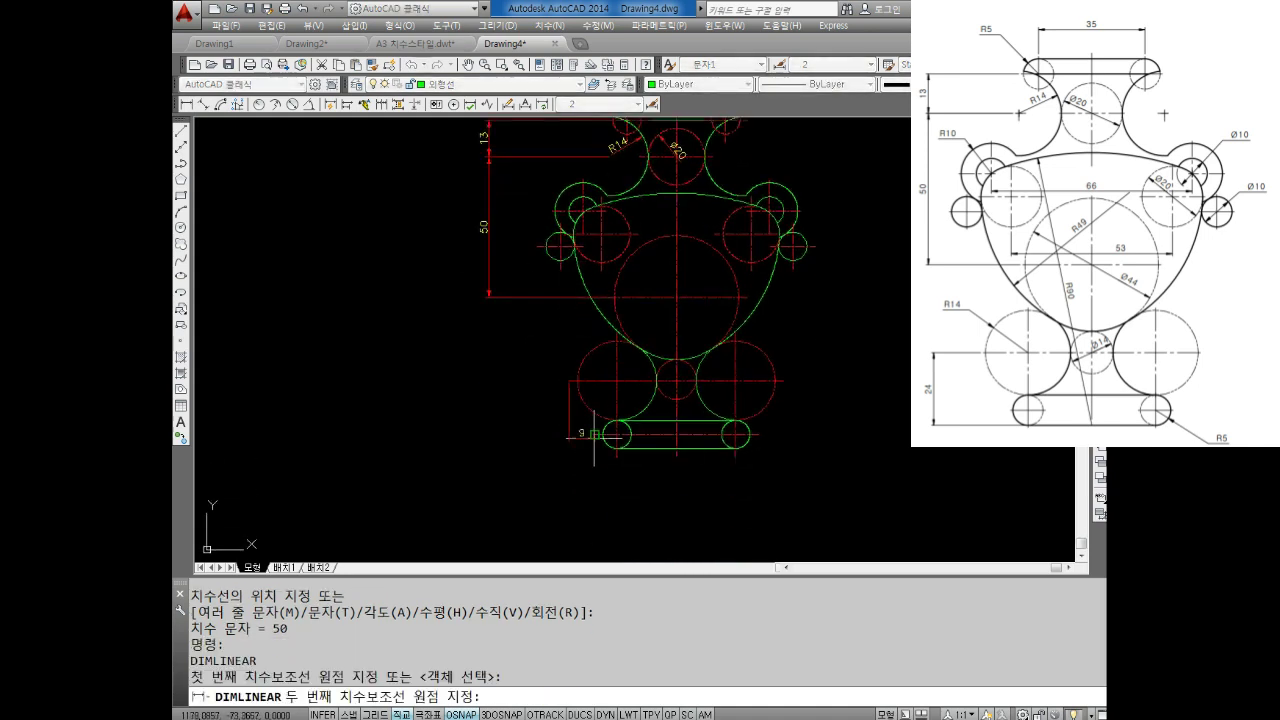
left_click(594, 434)
left_click(488, 290)
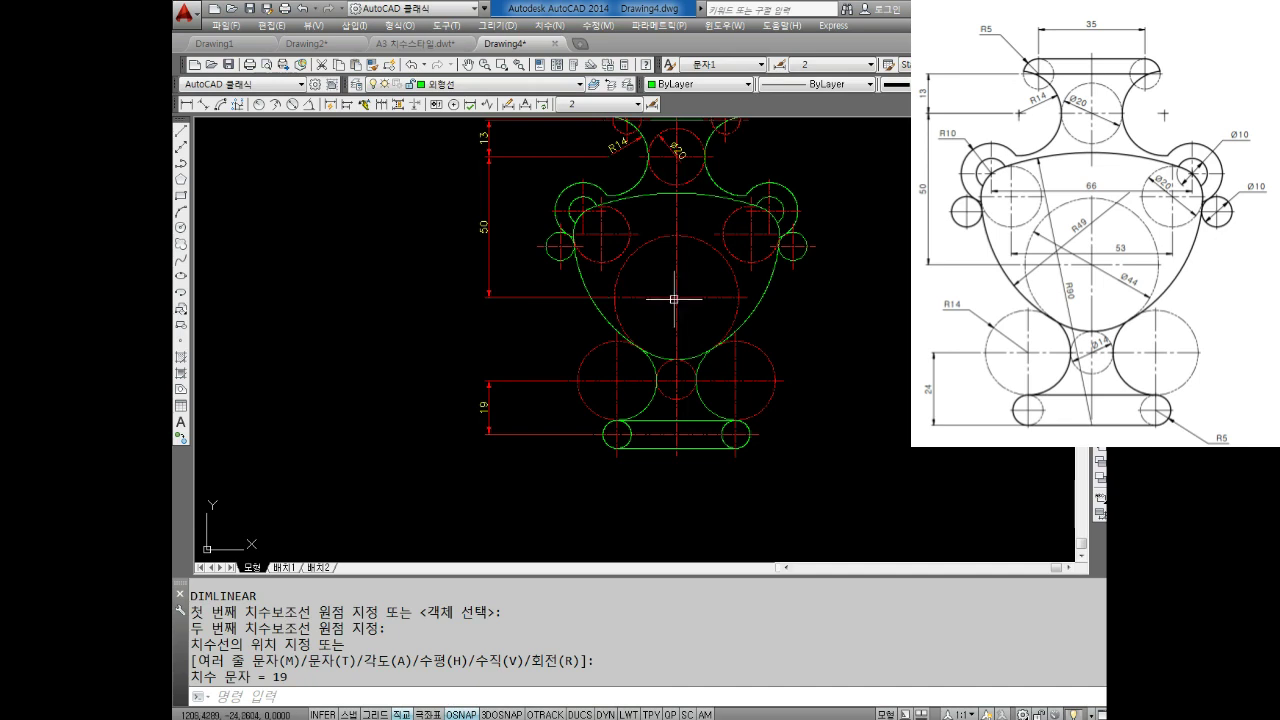
mouse_move(677, 300)
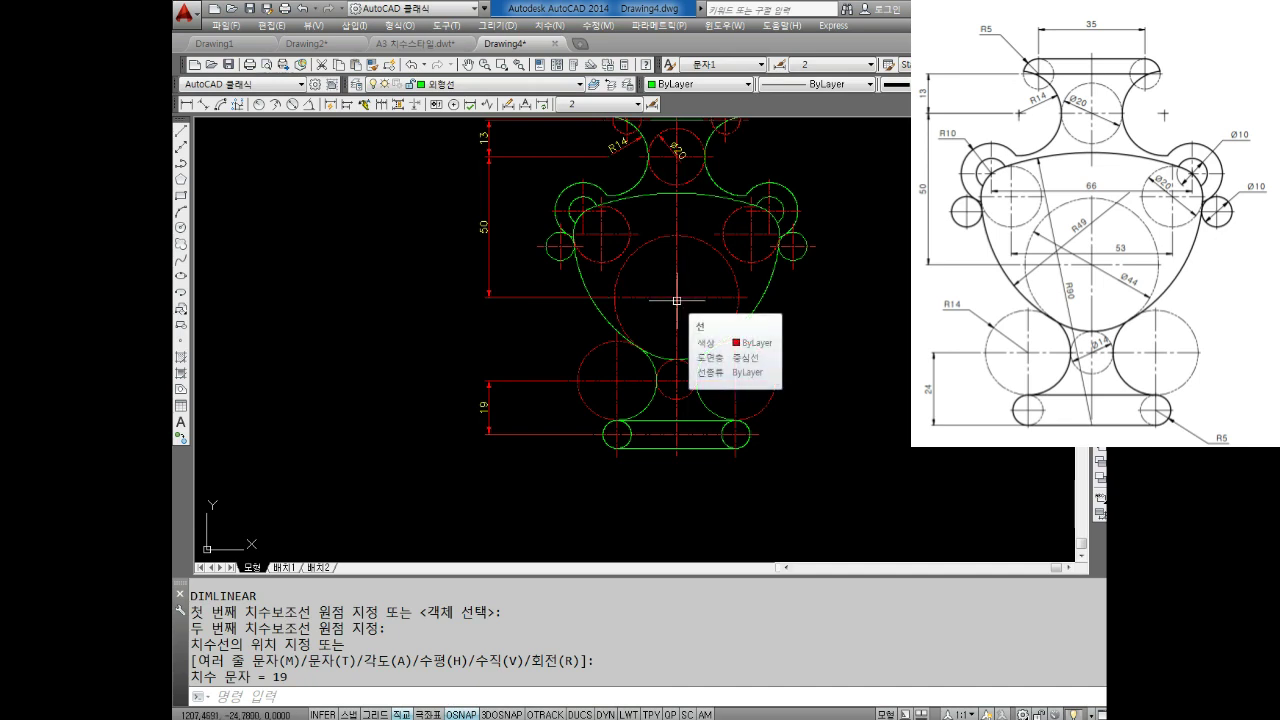
Grip-stretch the 19 dimension's lower point to the slot bottom so it reads 24.
scroll(645, 415, "up", 2)
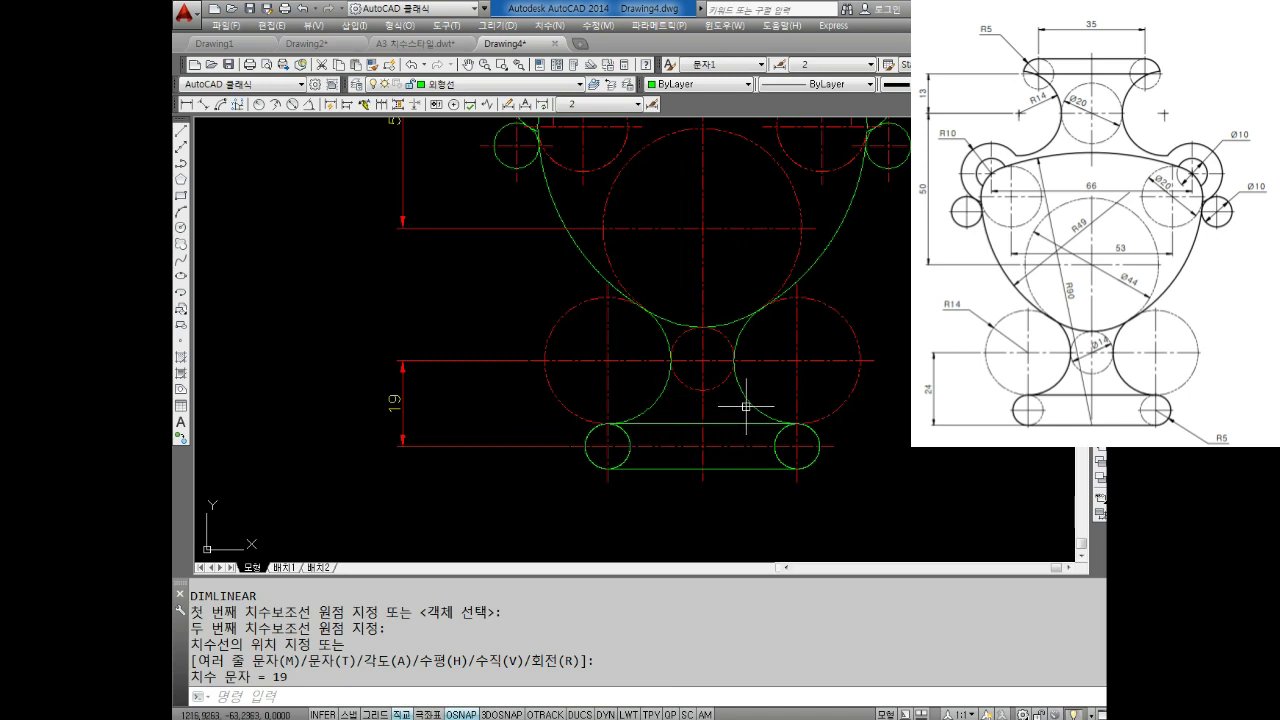
middle_click_drag(743, 408, 713, 404)
key("Escape")
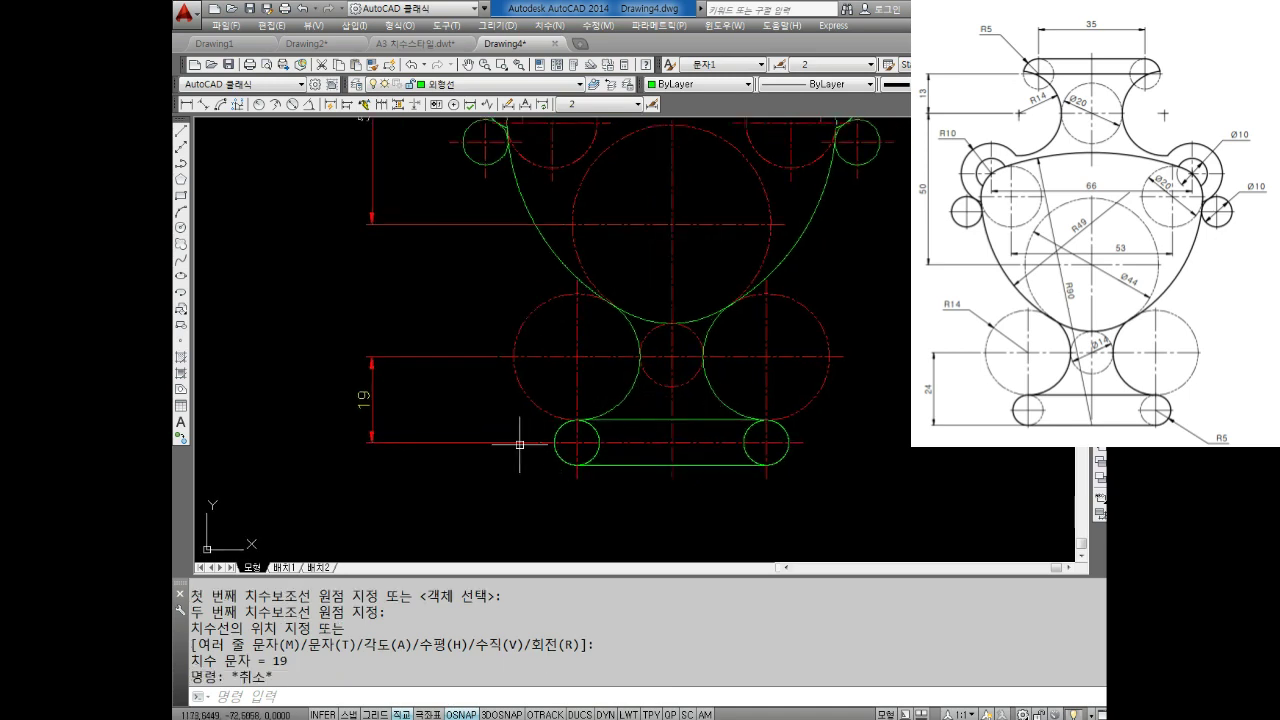
left_click(541, 442)
left_click(541, 442)
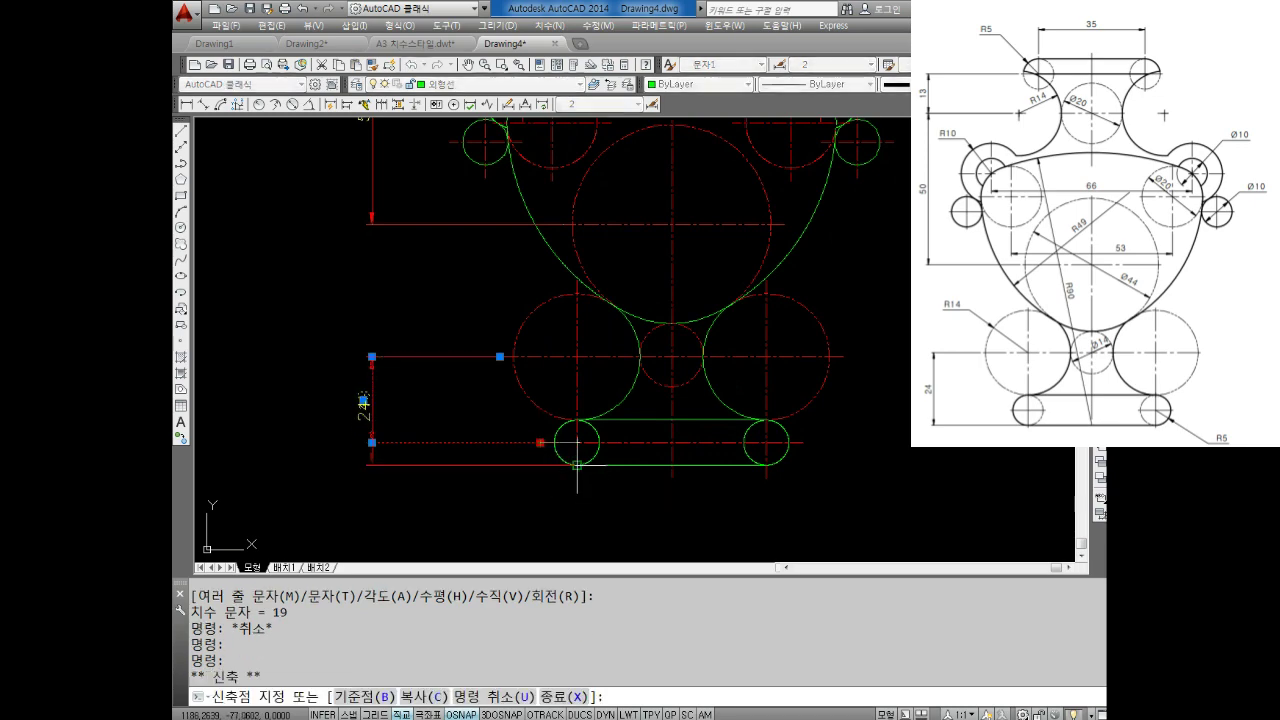
left_click(575, 464)
key("Escape")
key("Escape")
scroll(716, 418, "down", 4)
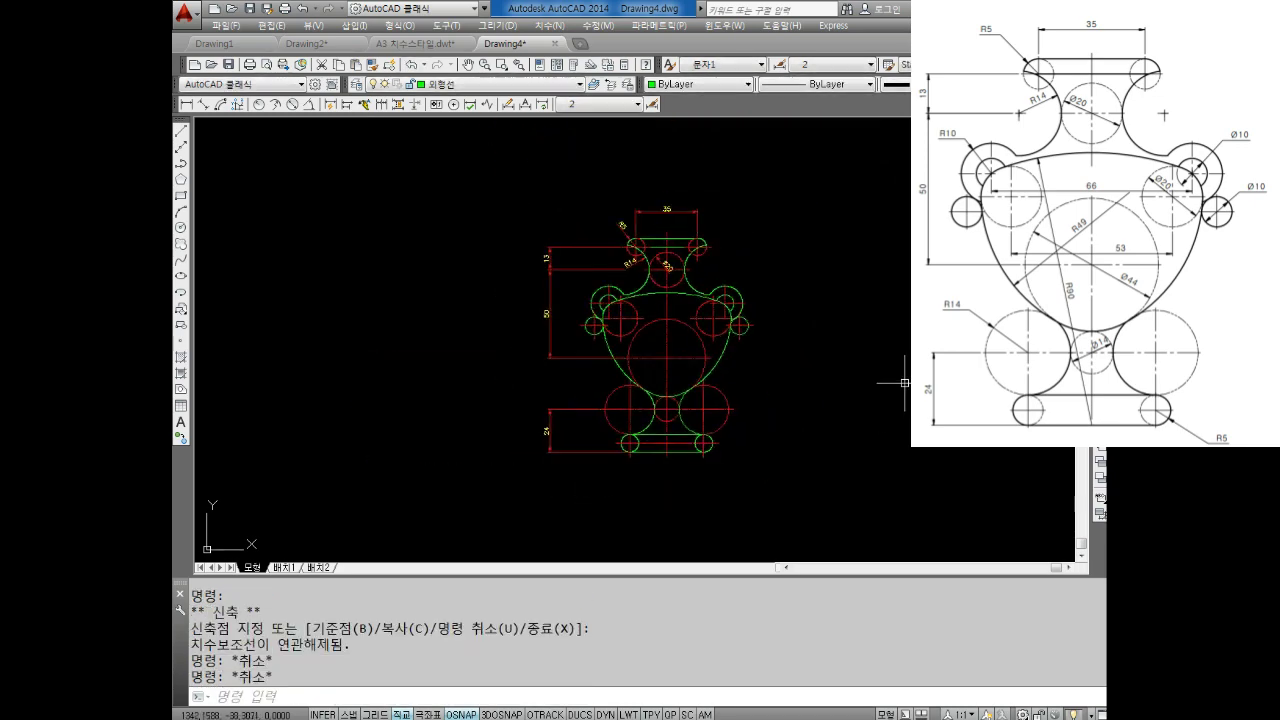
scroll(686, 443, "up", 2)
scroll(549, 423, "up", 3)
key("Escape")
Try breaking the slot's end circle between two snapped points, then abandon the attempt.
scroll(594, 420, "up", 1)
key("Escape")
type("Br")
key("Return")
scroll(551, 458, "up", 4)
left_click(544, 489)
type("f")
key("Return")
left_click(477, 507)
right_click(534, 462, "shift")
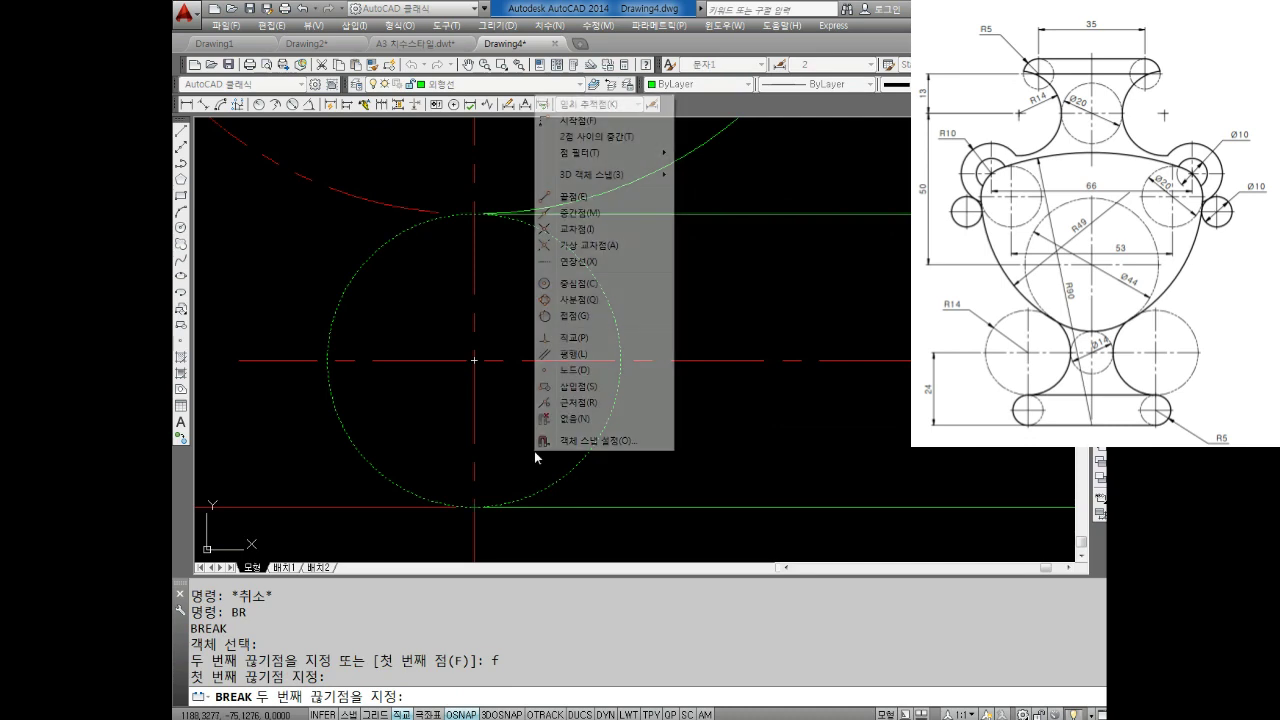
left_click(600, 428)
right_click(531, 429, "shift")
left_click(595, 381)
middle_click_drag(559, 363, 557, 423)
key("Escape")
key("Escape")
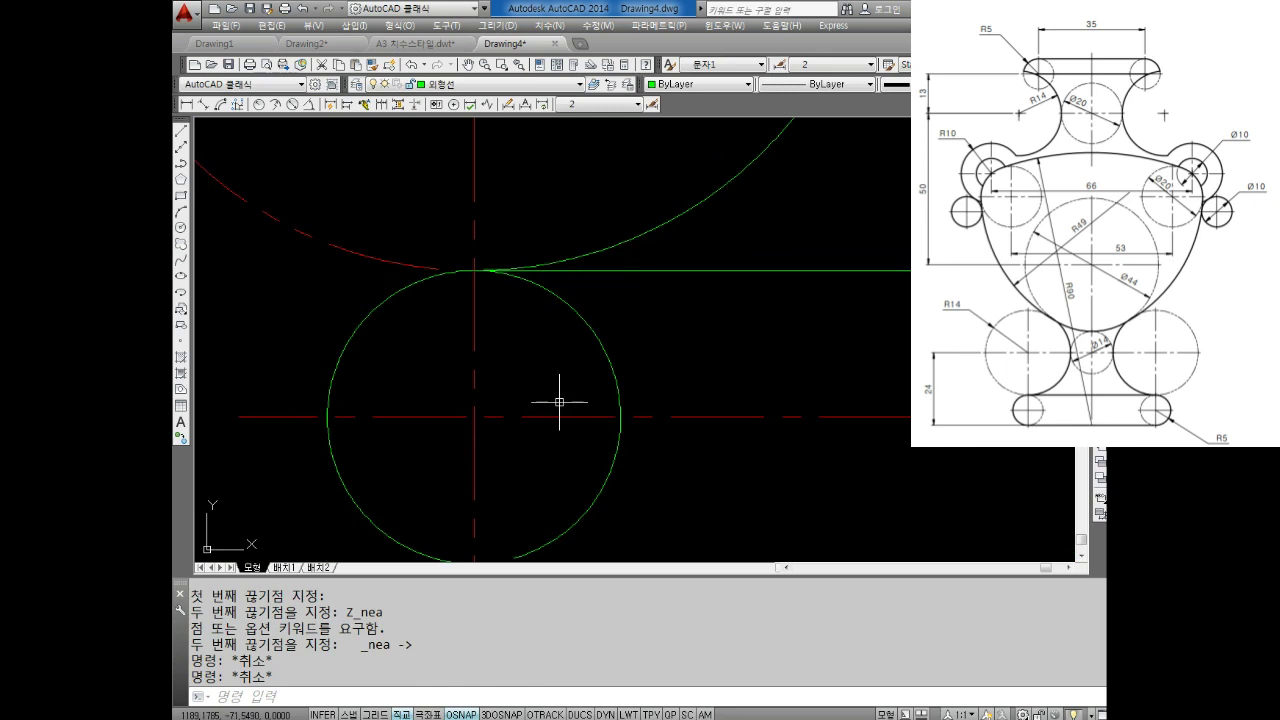
Retry breaking the end circle where its arc meets the line, then cancel it.
type("br")
key("Return")
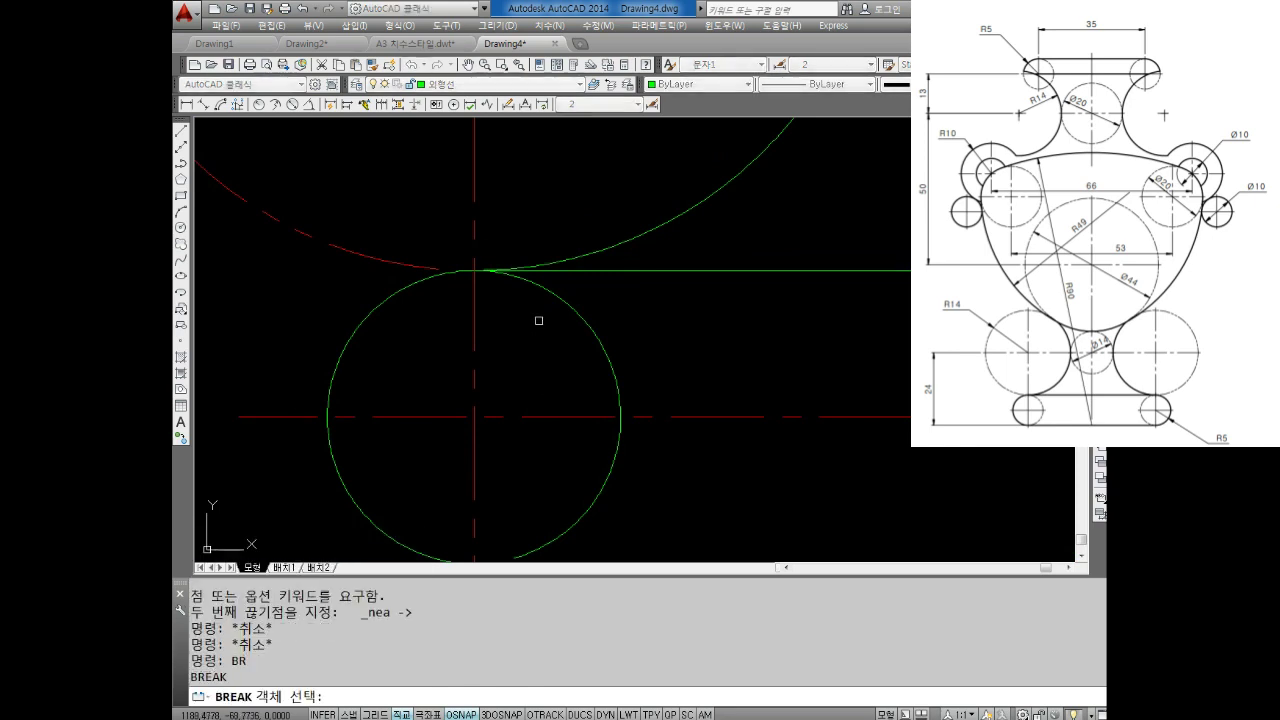
left_click(527, 284)
middle_click_drag(500, 277, 534, 327)
type("f")
key("Return")
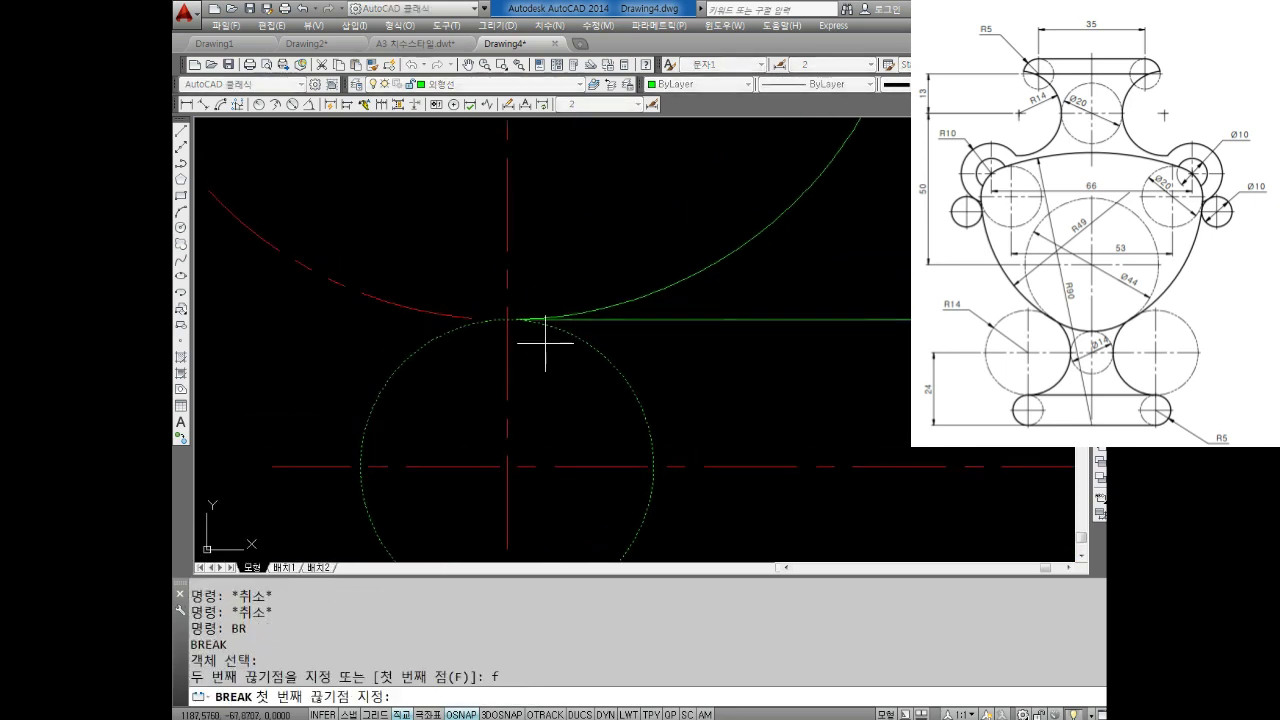
right_click(545, 347, "shift")
left_click(590, 651)
scroll(543, 391, "up", 6)
middle_click_drag(540, 261, 546, 440)
left_click(541, 303)
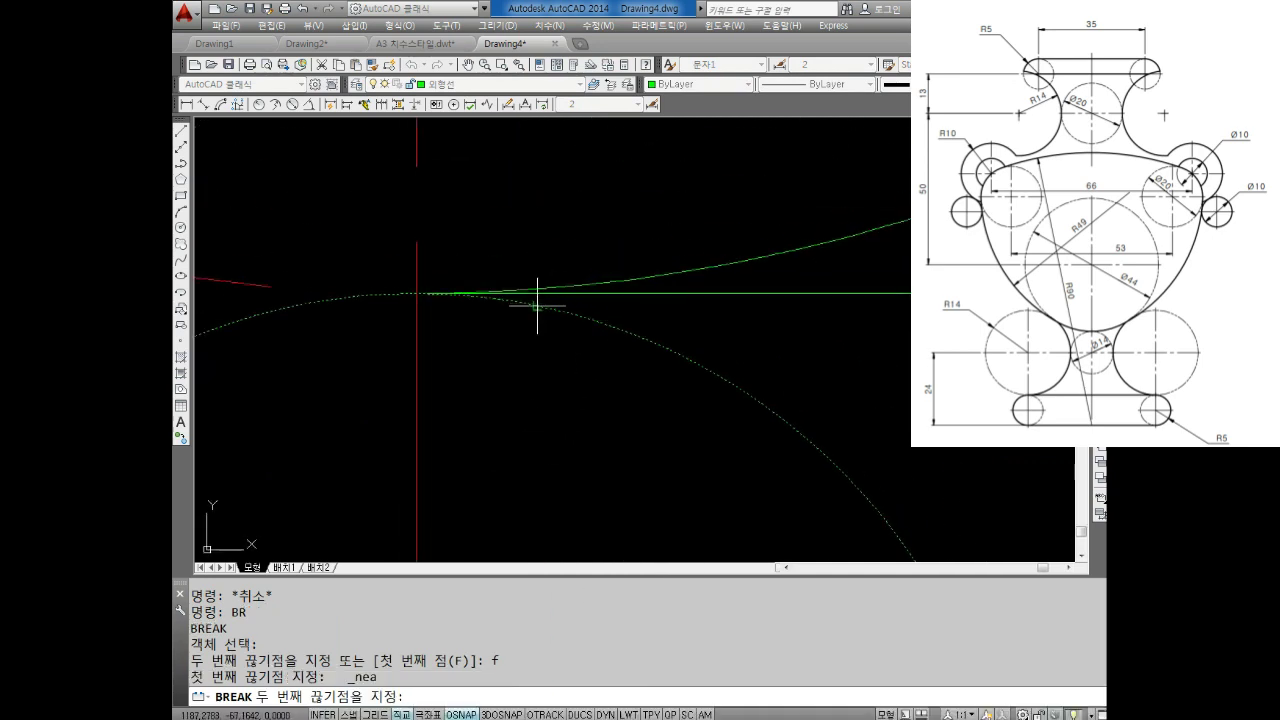
right_click(538, 306, "shift")
key("Escape")
key("Escape")
Move the left end circle's inner arc onto the 중심선 centre-line layer.
scroll(420, 290, "down", 3)
left_click(598, 427)
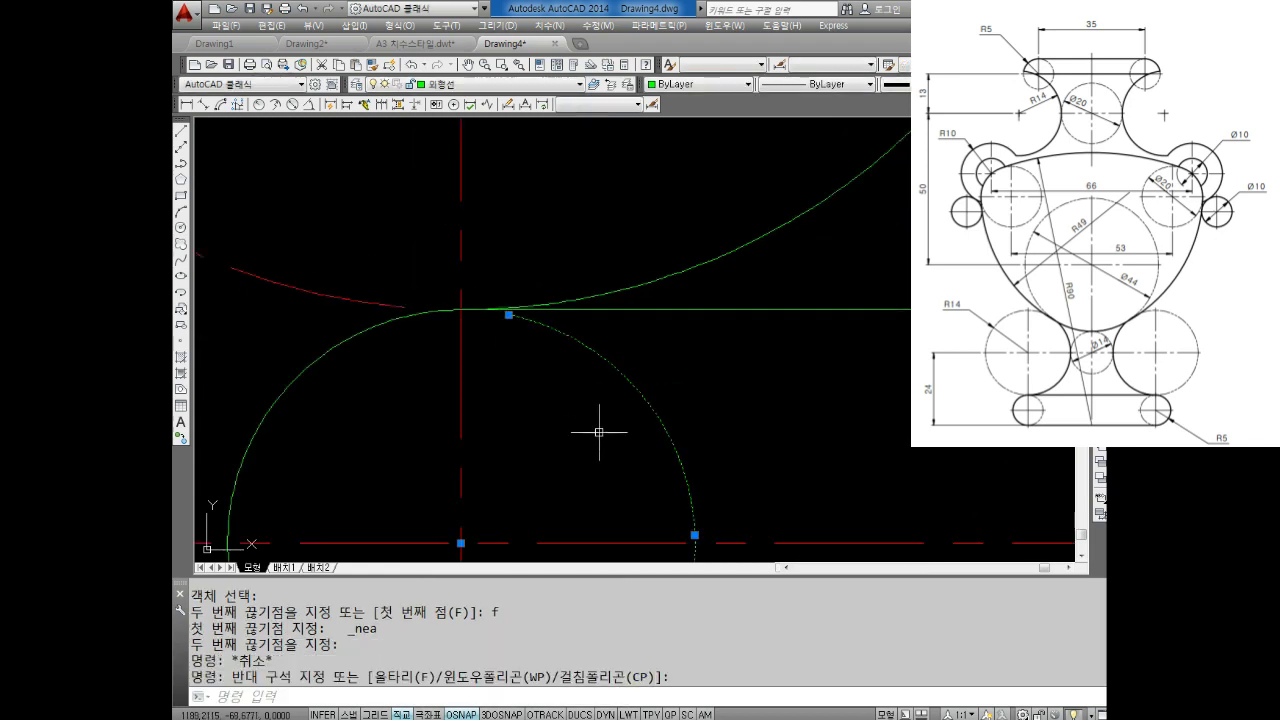
left_click(485, 84)
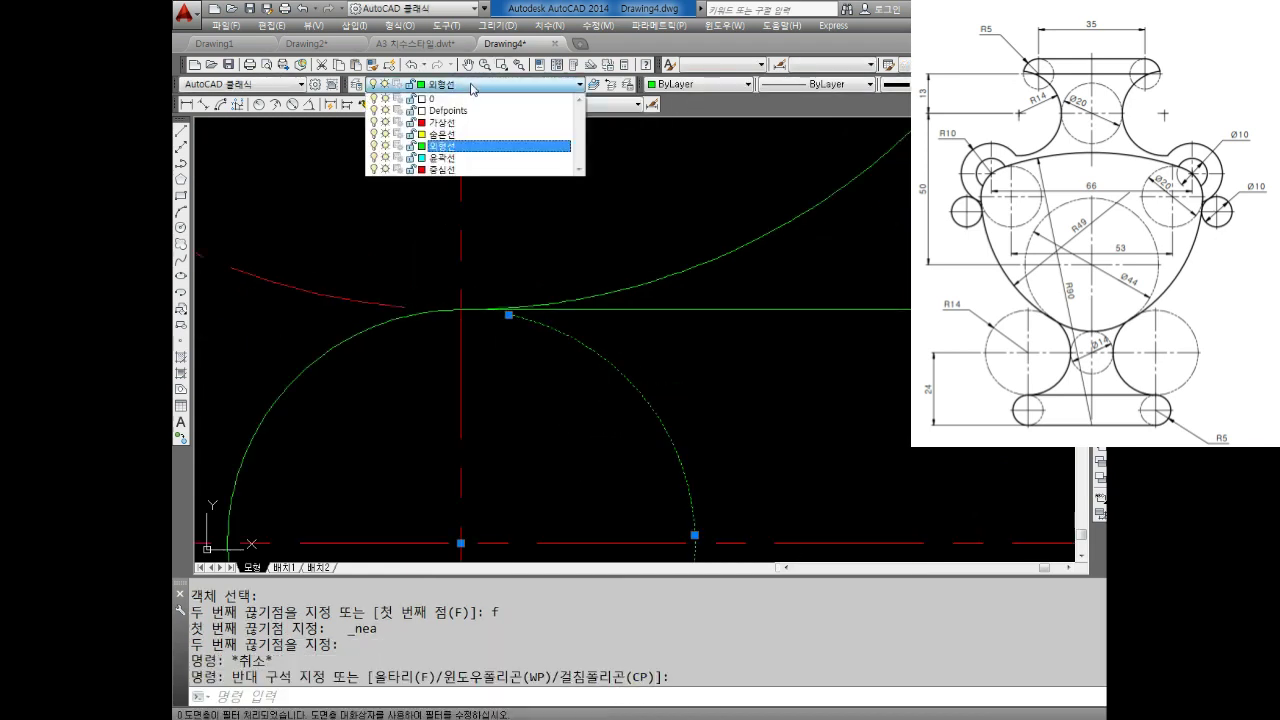
left_click(463, 170)
key("Escape")
Trim away the inner arc of the right end circle.
scroll(686, 251, "down", 2)
scroll(580, 294, "down", 1)
key("Escape")
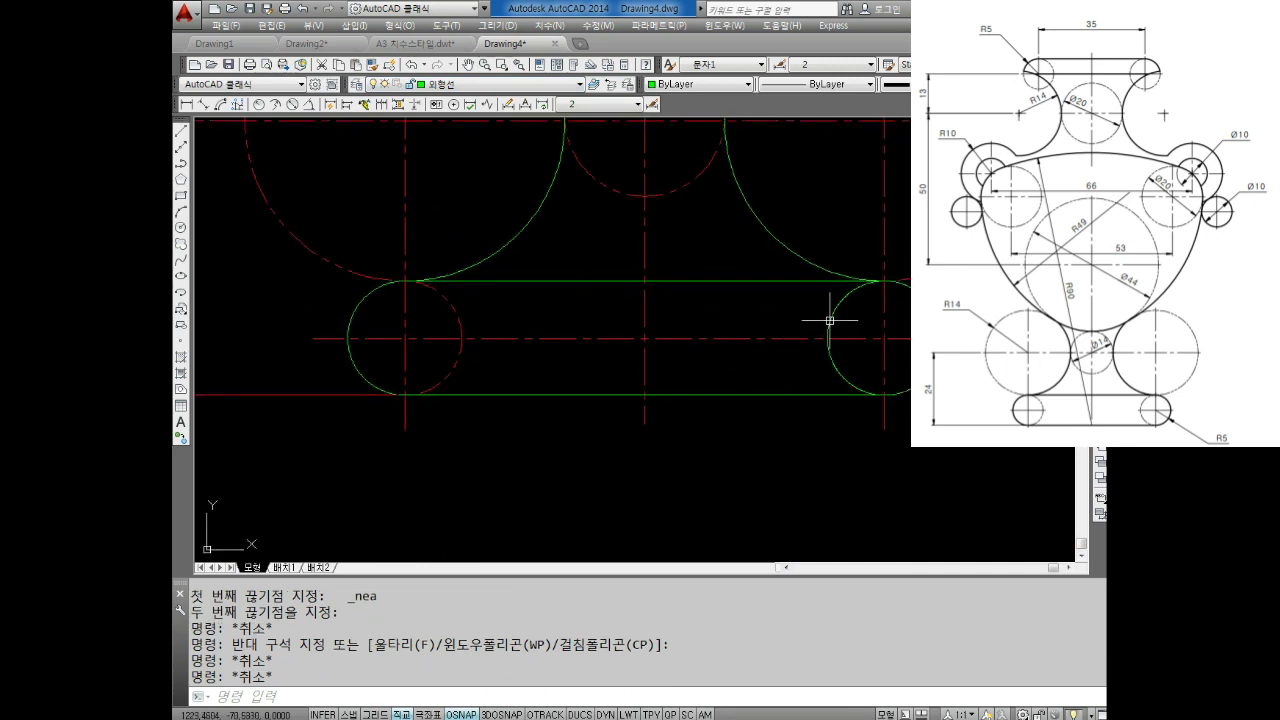
type("tr")
key("Return")
key("Return")
left_click(868, 284)
left_click(812, 338)
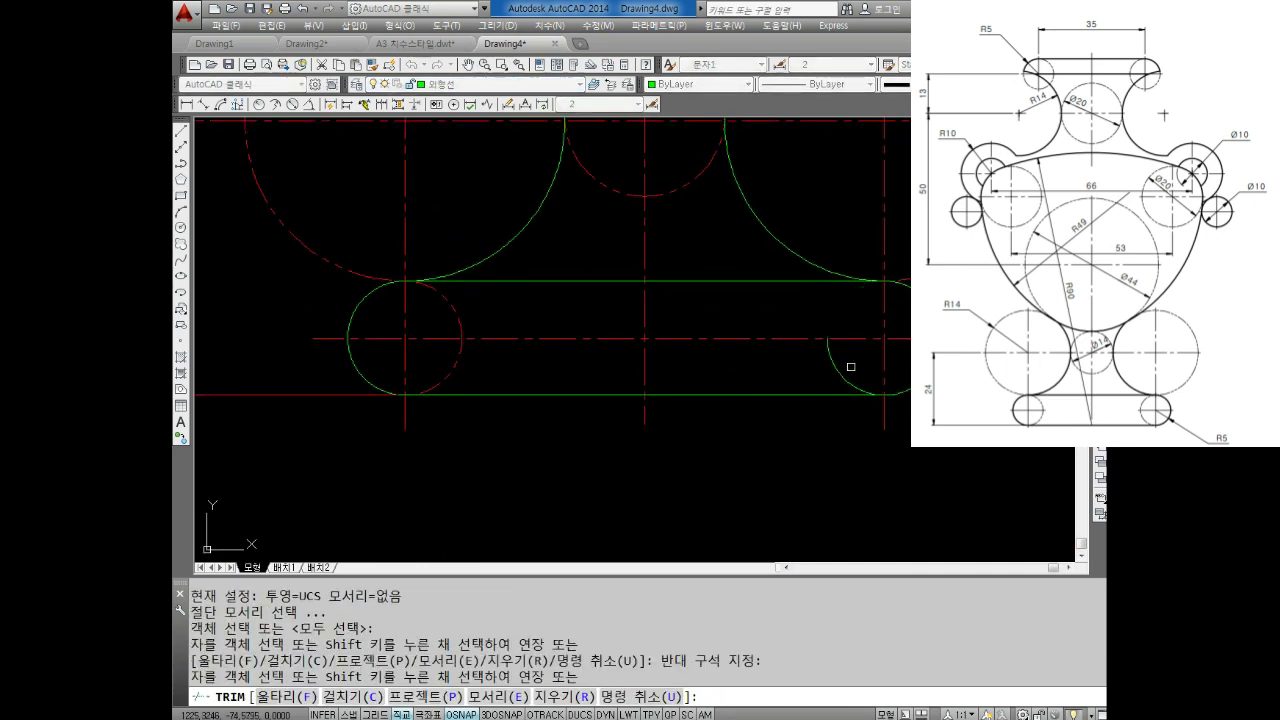
left_click(845, 372)
key("Escape")
key("Escape")
key("Escape")
Mirror the left centre-line arc across the vertical axis to the right end, keeping the original.
type("mi")
key("Return")
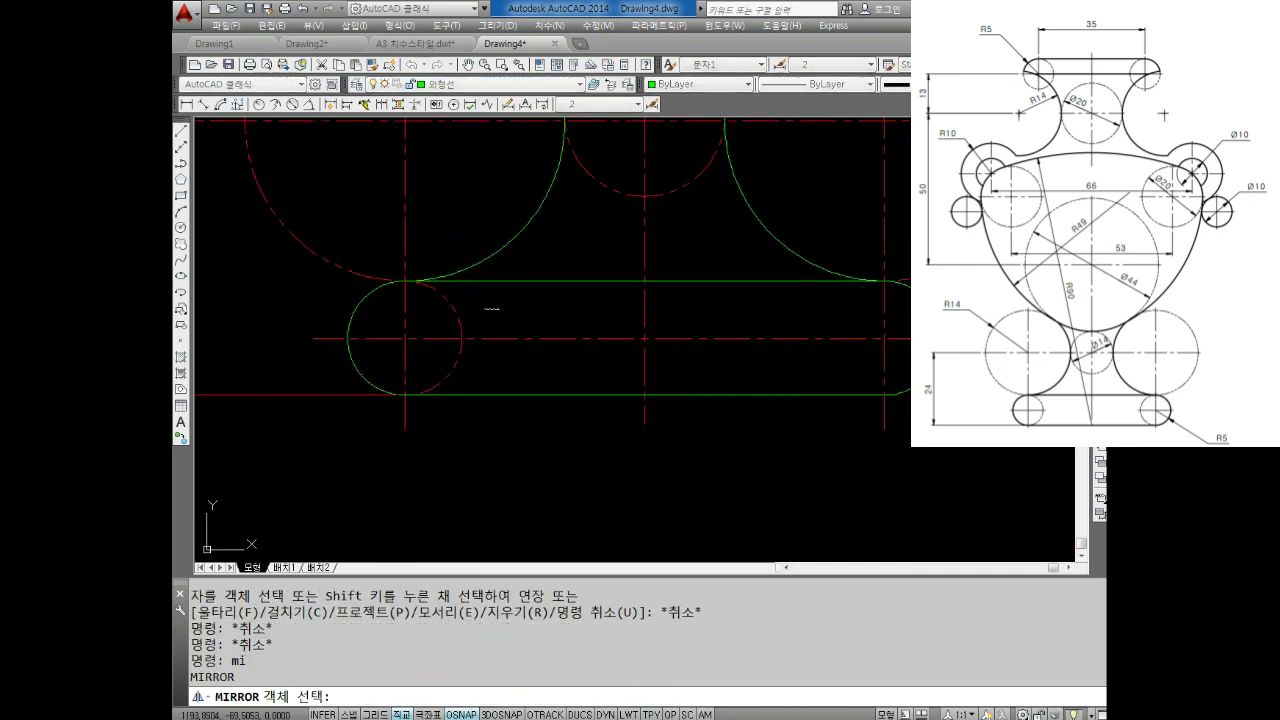
left_click_drag(470, 300, 447, 309)
key("Return")
left_click(645, 281)
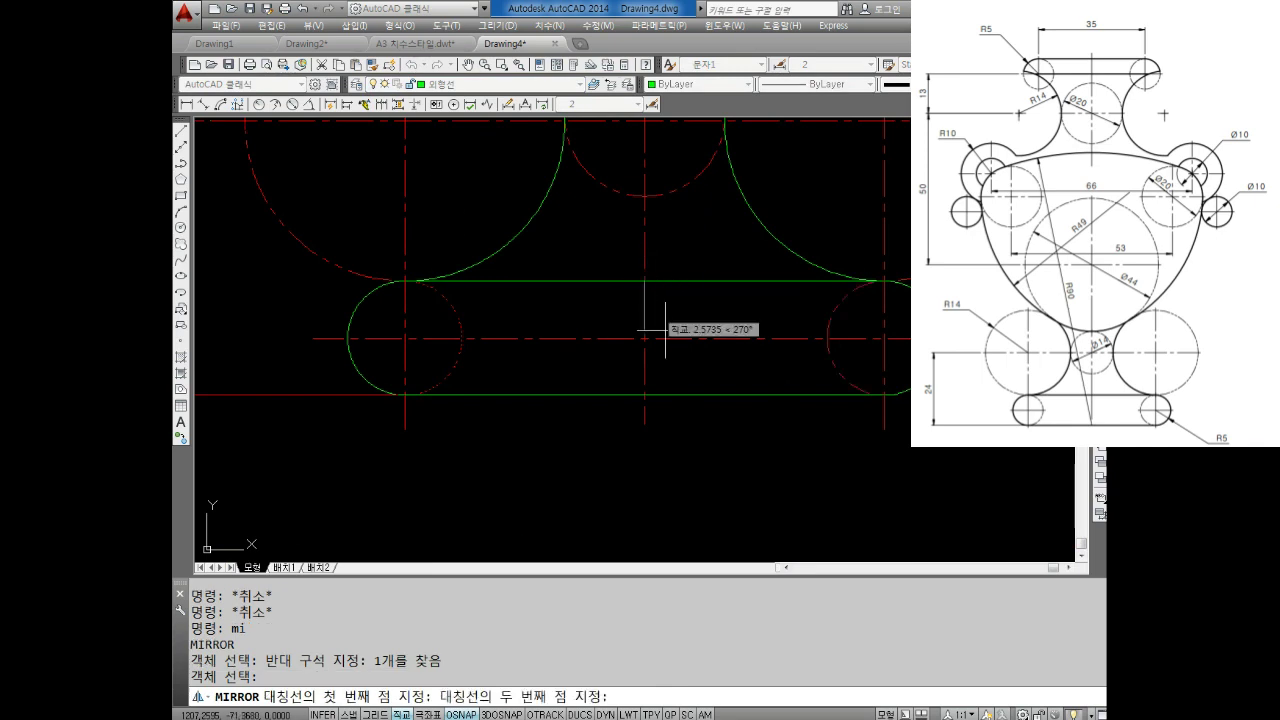
left_click(645, 390)
scroll(650, 389, "down", 5)
key("Escape")
key("Escape")
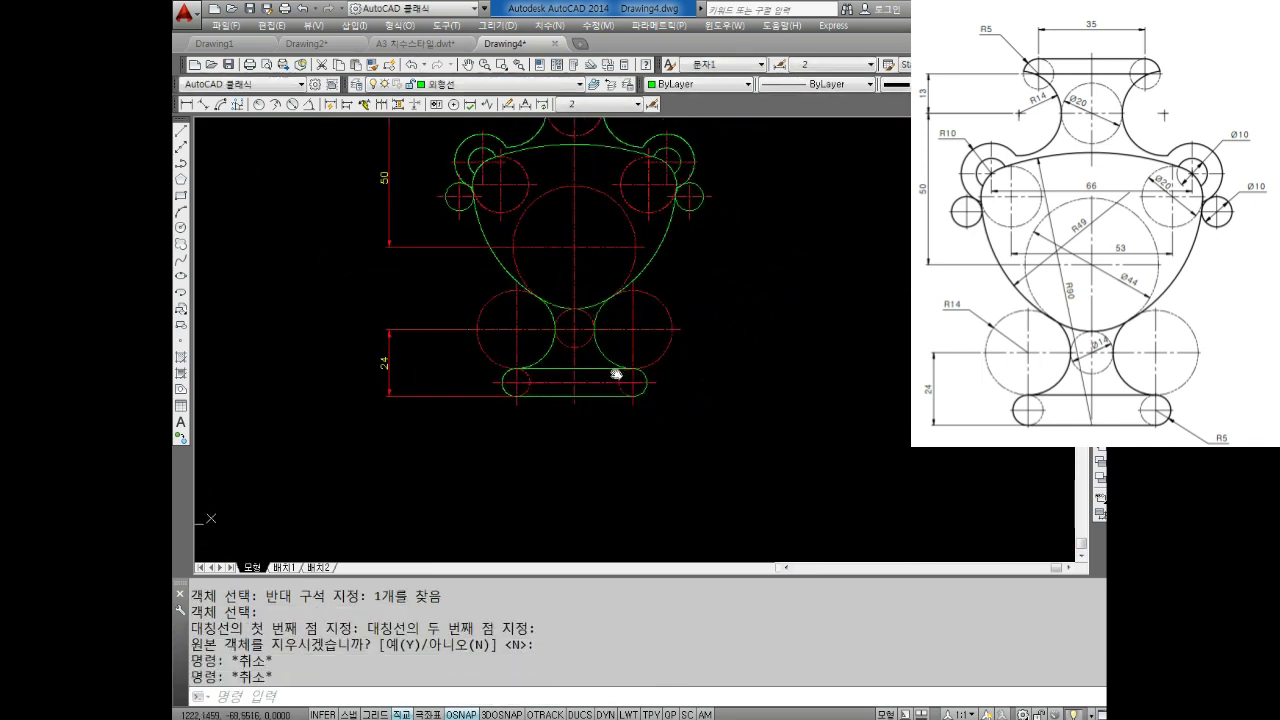
middle_click_drag(617, 375, 607, 367)
left_click(258, 104)
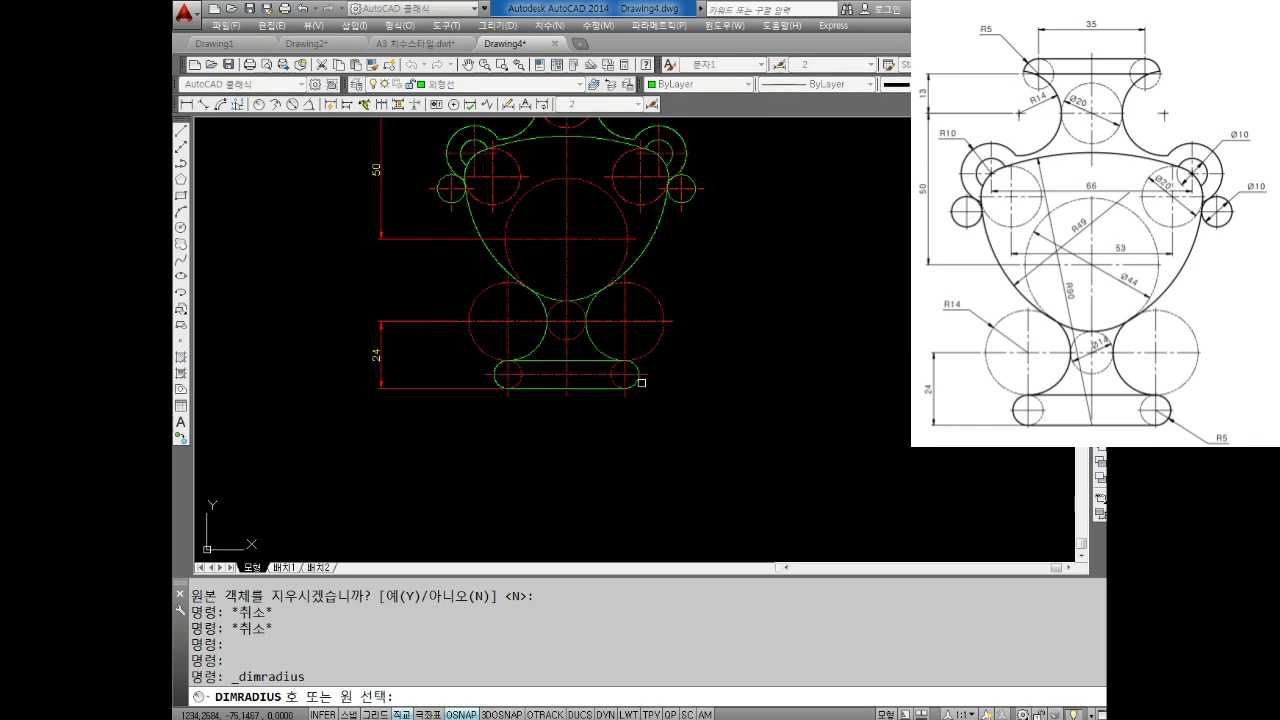
Dimension the slot's right end arc as R5 and the small central circle as Ø14.
left_click(641, 381)
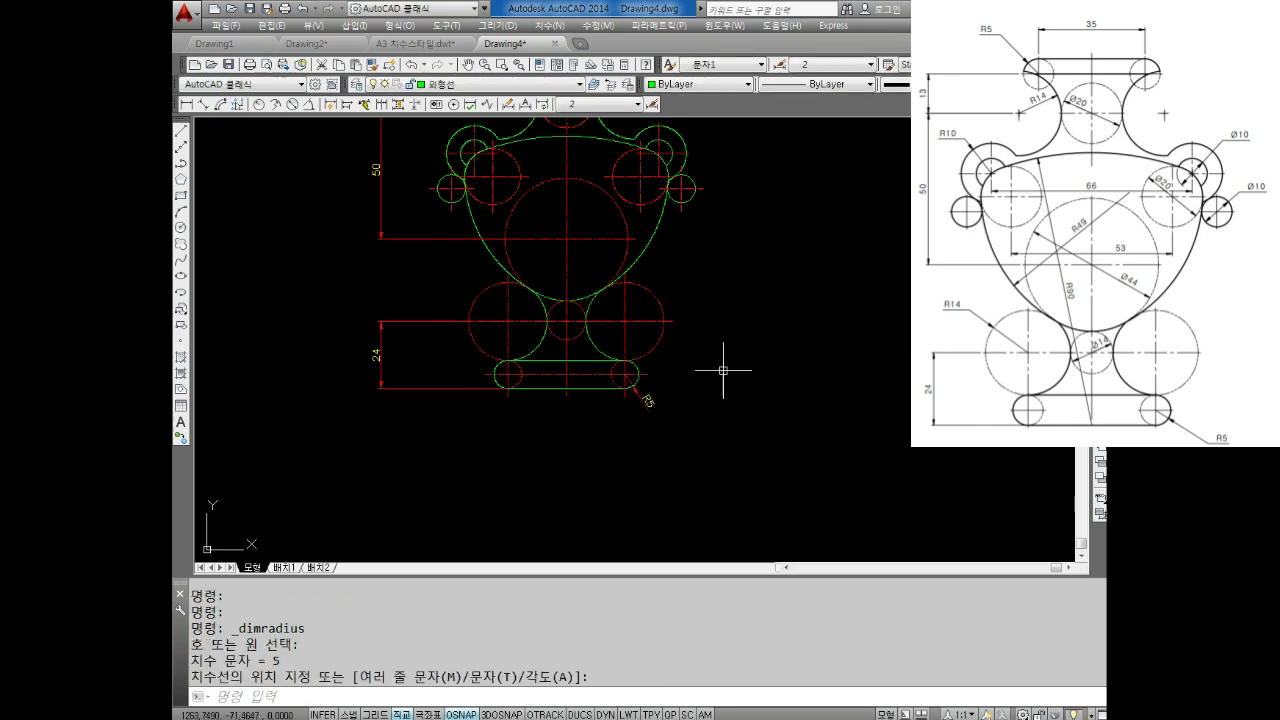
key("Escape")
key("Escape")
left_click(293, 104)
scroll(552, 339, "up", 4)
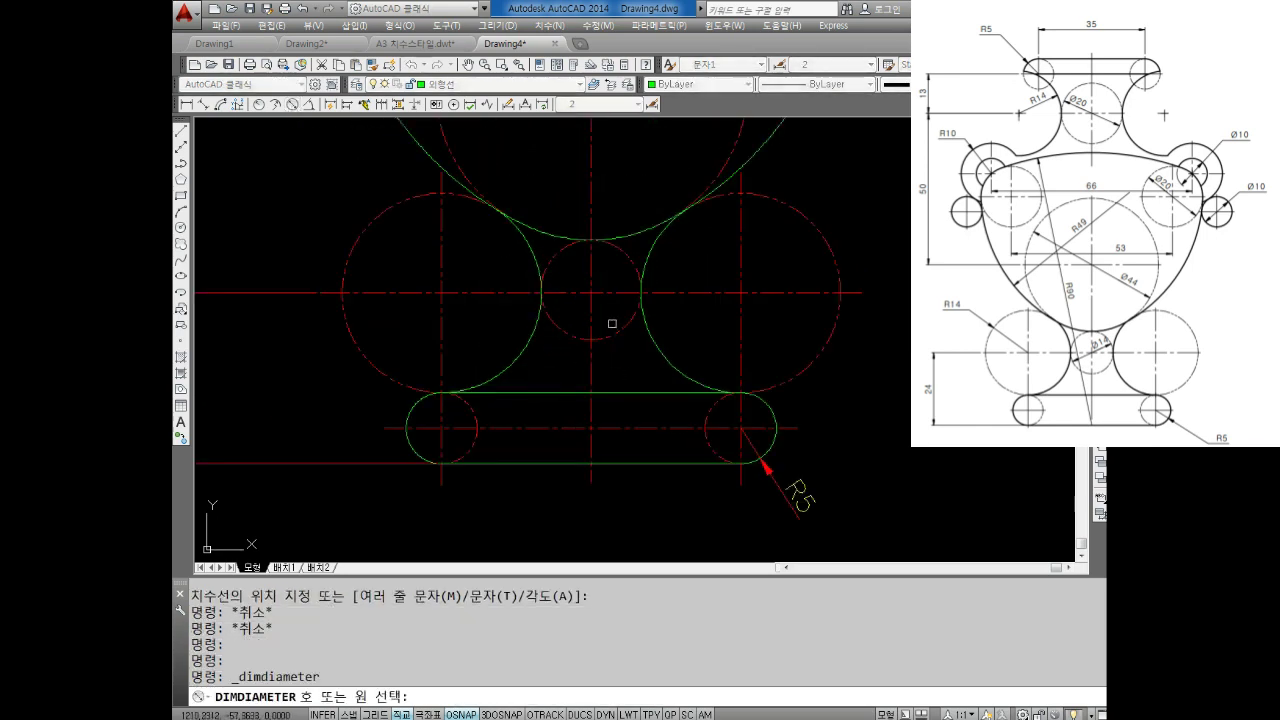
left_click(575, 339)
left_click(588, 278)
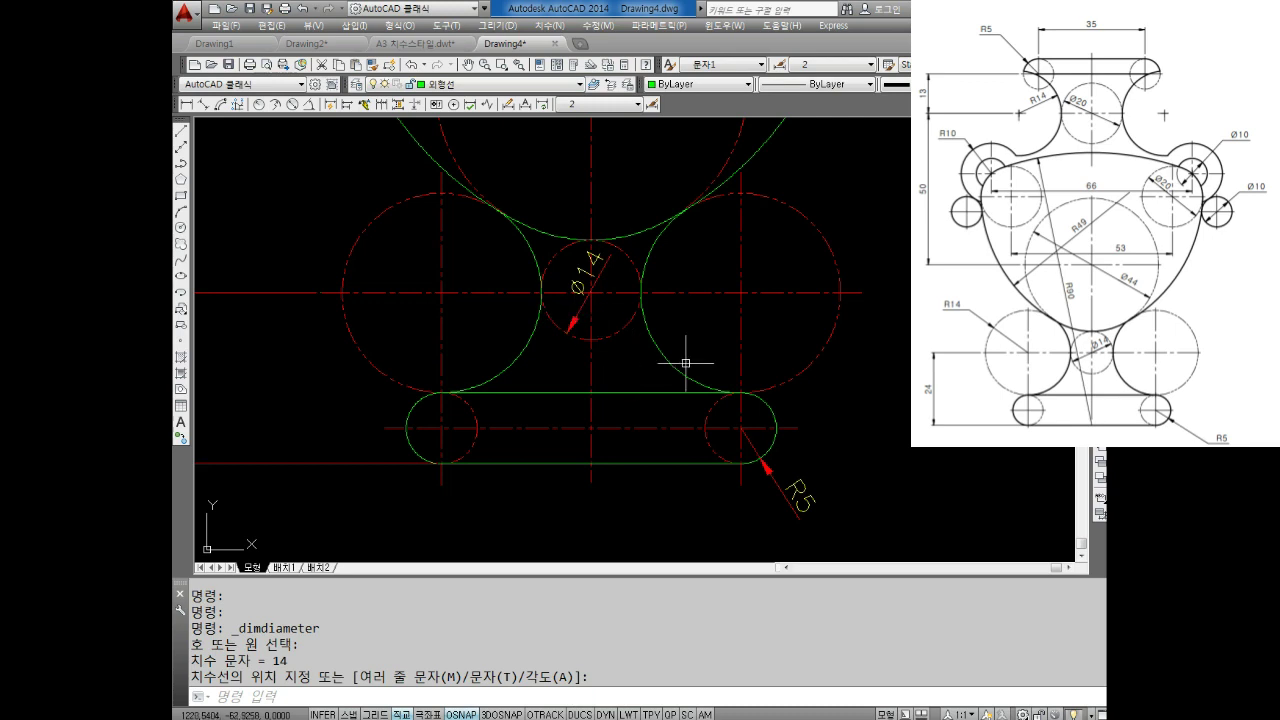
middle_click_drag(686, 362, 732, 422)
key("Escape")
key("Escape")
Add the R14 radius dimension to the lower left large circle.
left_click(259, 104)
left_click(429, 277)
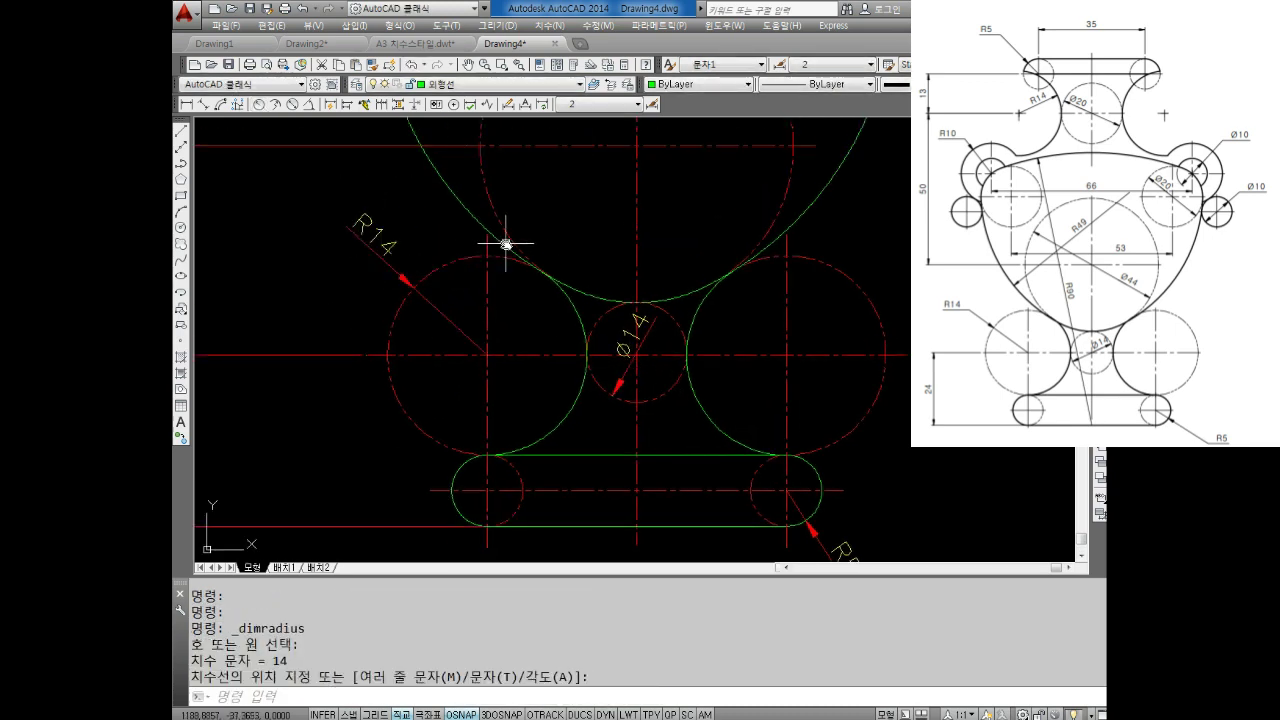
middle_click_drag(508, 240, 489, 324)
key("Escape")
key("Escape")
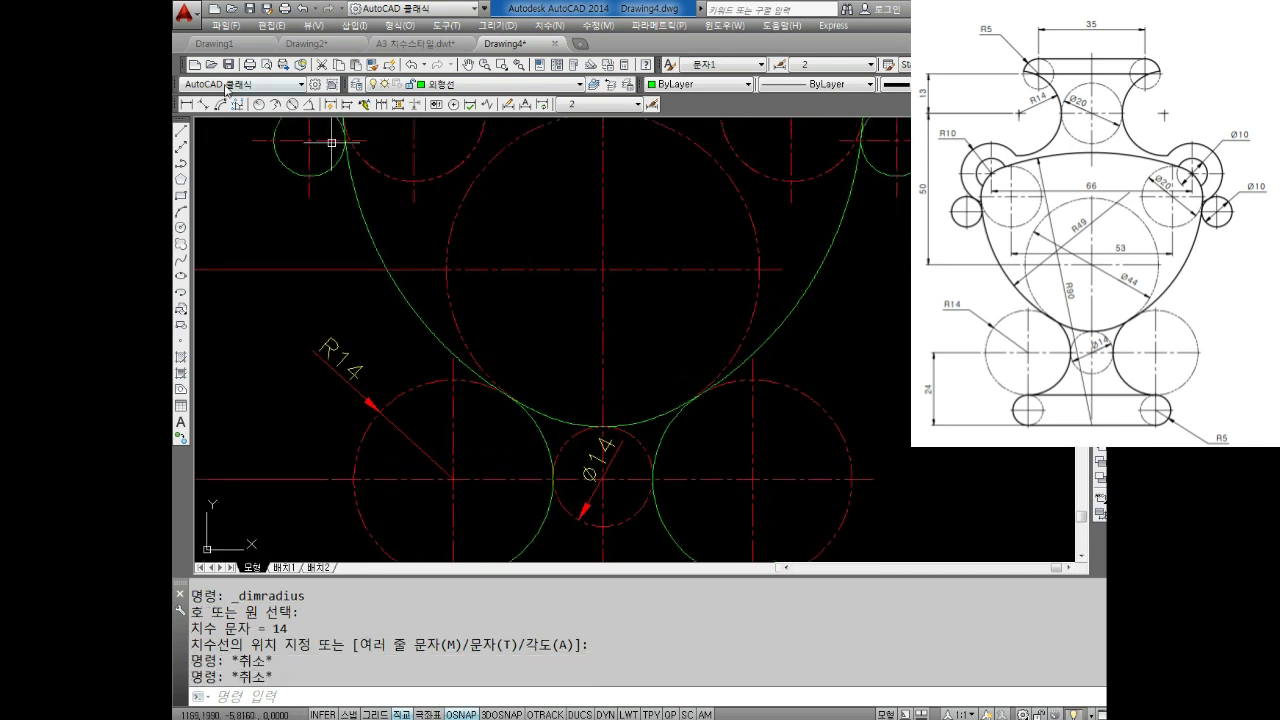
left_click(259, 104)
scroll(491, 286, "down", 3)
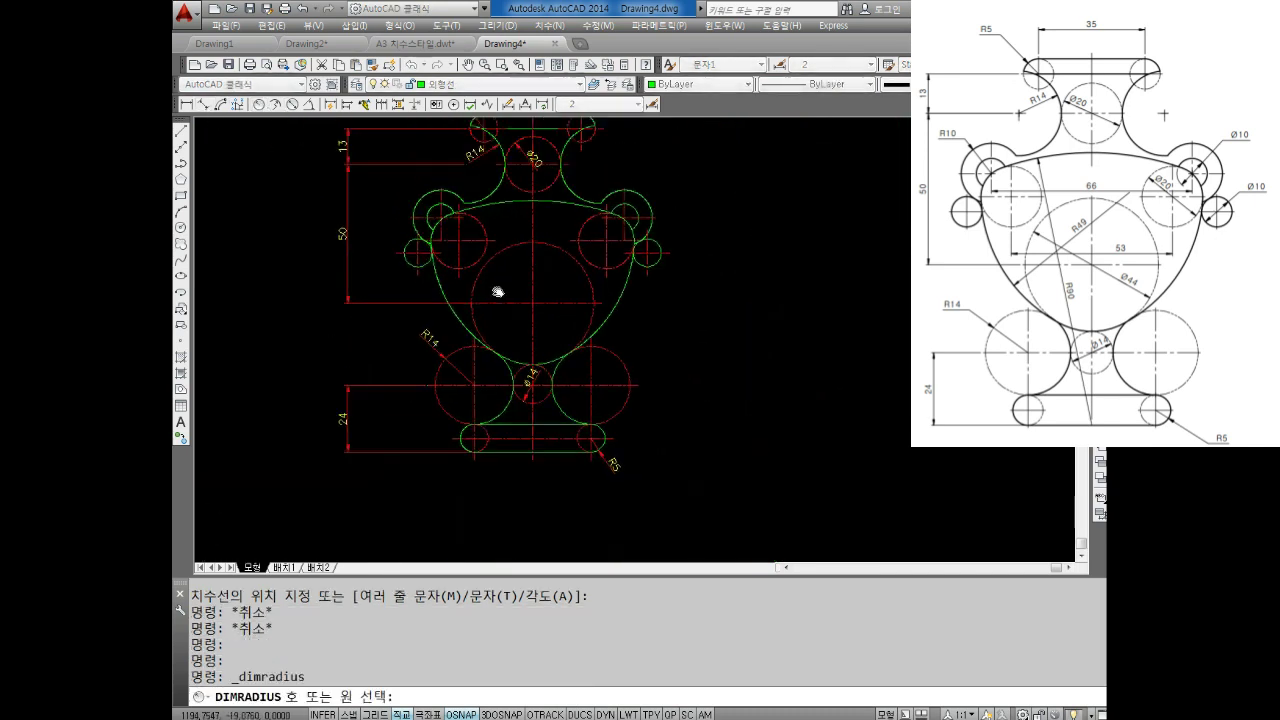
Dimension the large lower body arc as R49, placed left of the arc.
scroll(517, 232, "up", 1)
left_click(504, 242)
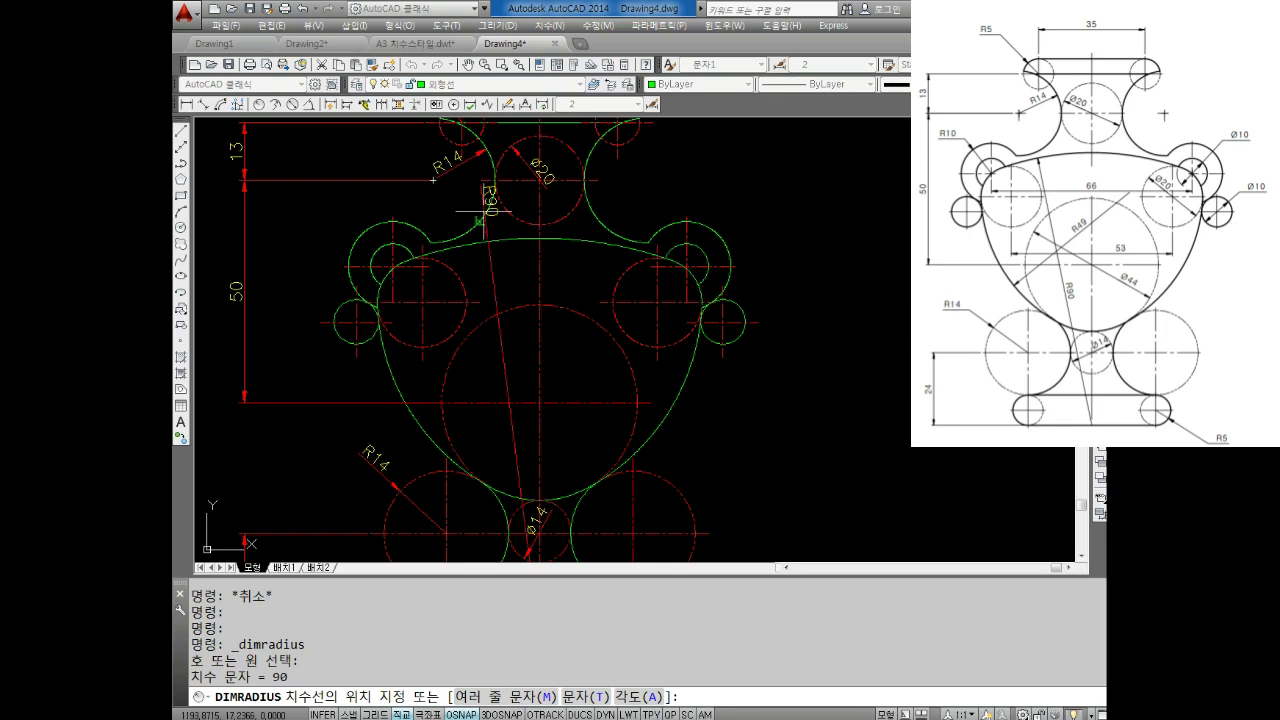
scroll(594, 271, "up", 1)
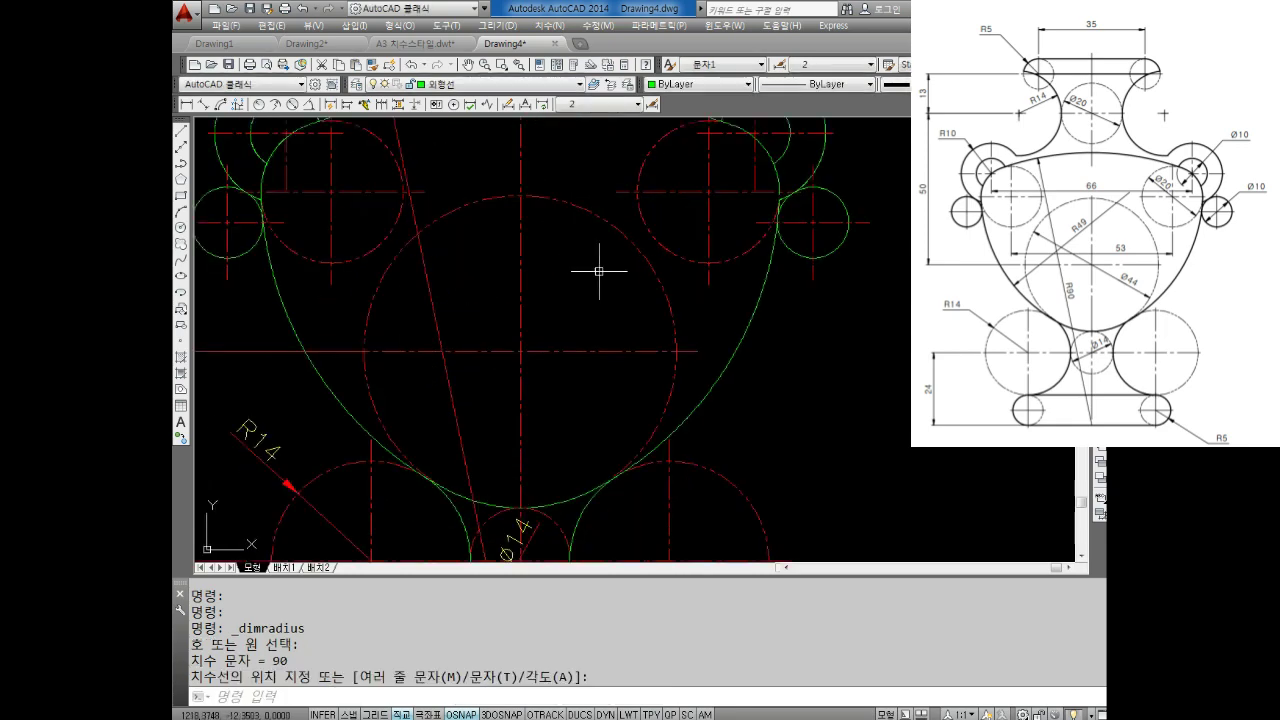
scroll(594, 265, "down", 3)
scroll(602, 260, "up", 2)
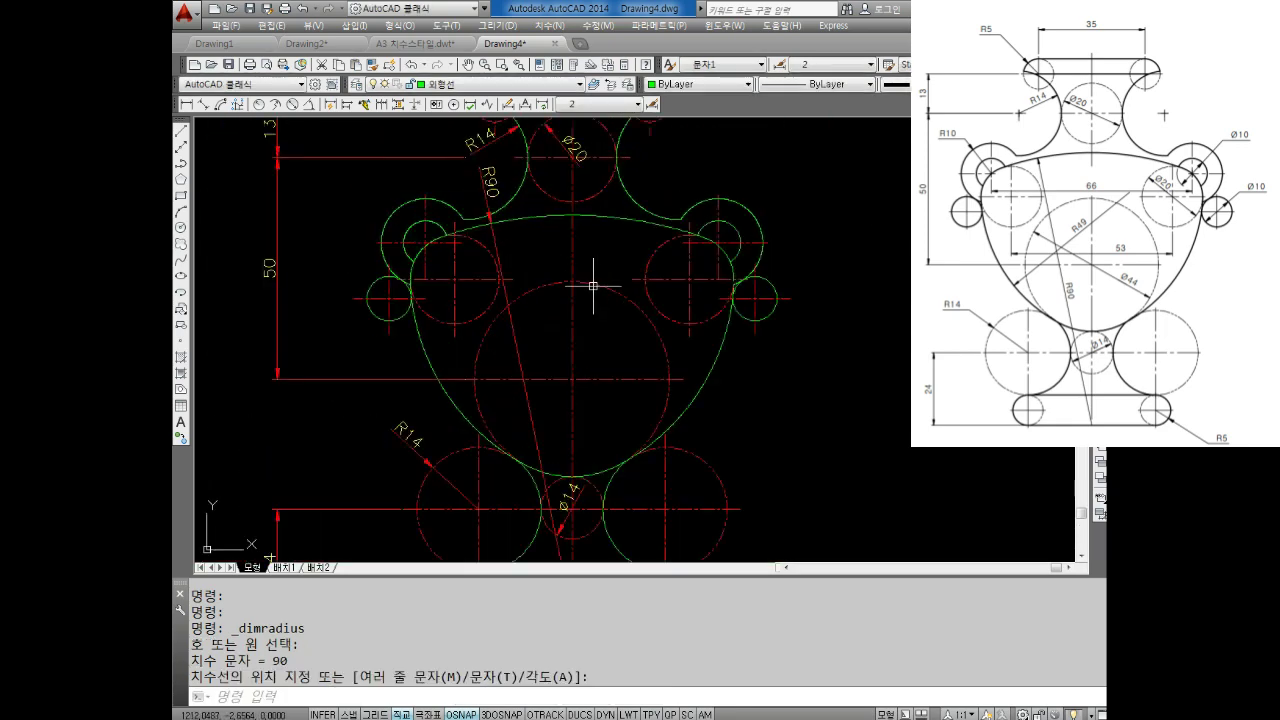
key("Escape")
key("Escape")
key("Escape")
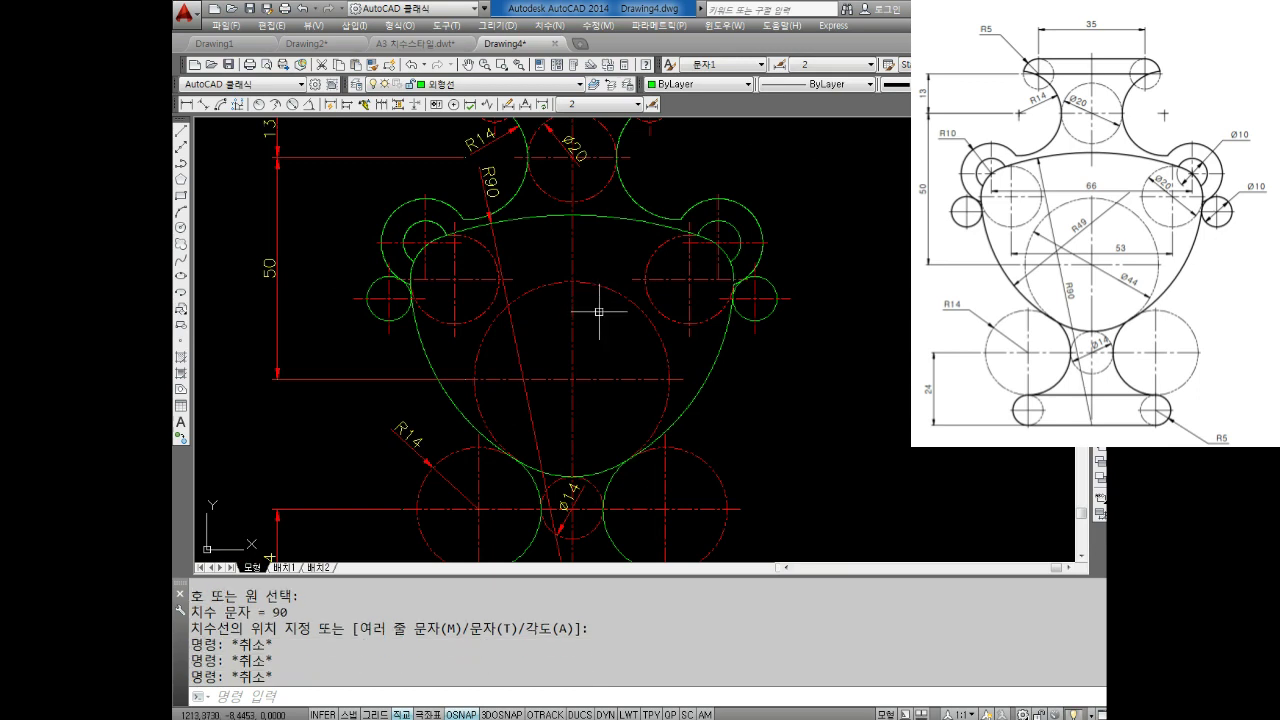
left_click(258, 106)
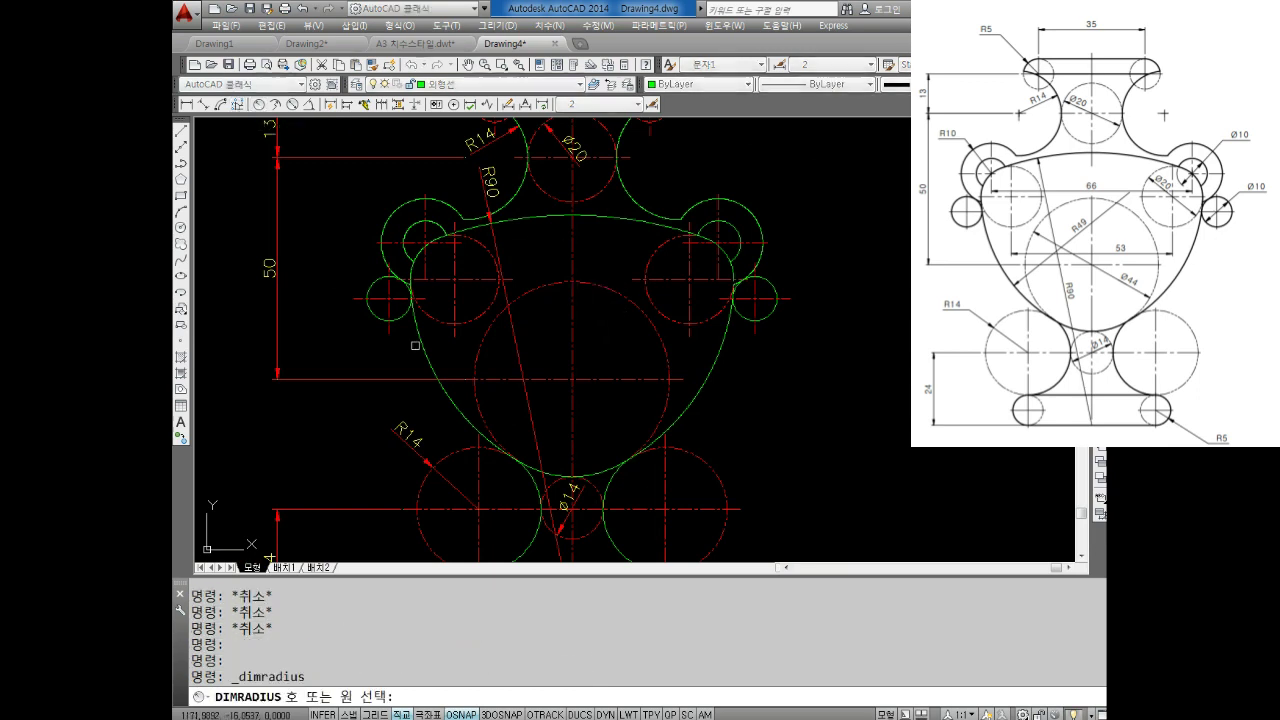
left_click(424, 350)
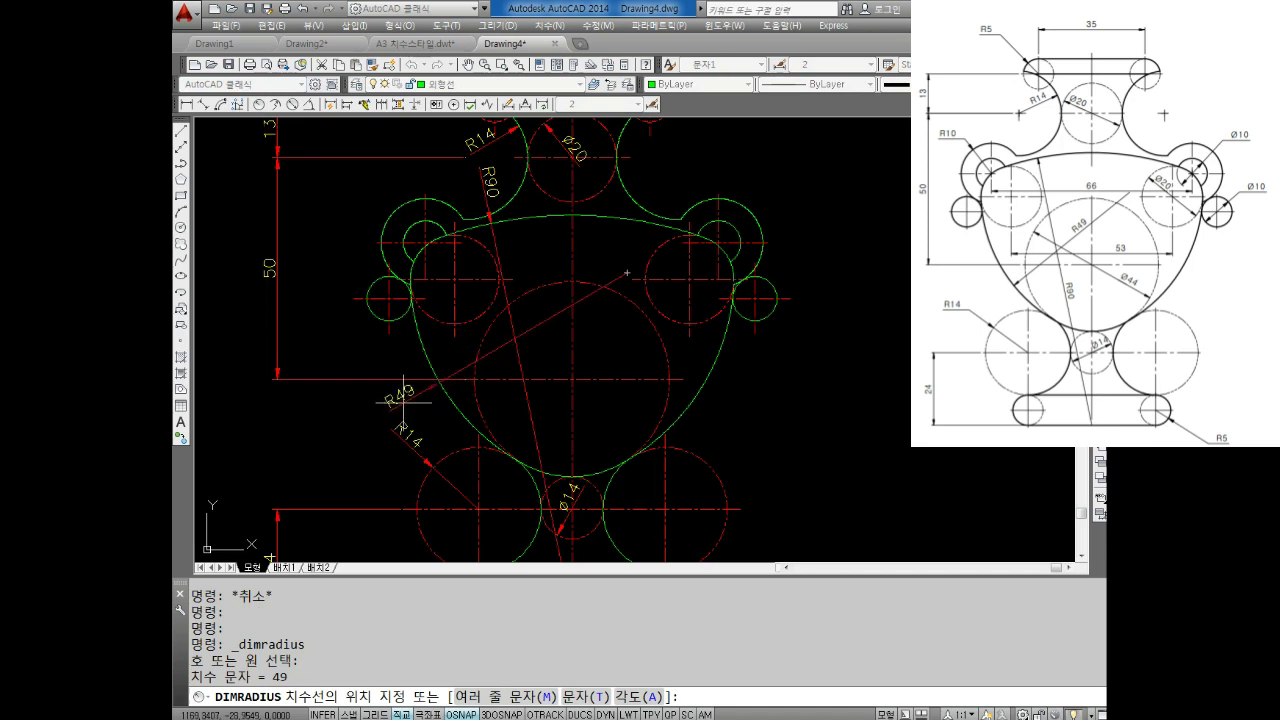
left_click(418, 389)
middle_click_drag(643, 284, 541, 299)
key("Escape")
Add the Ø20 diameter dimension to the right-hand circle.
left_click(291, 104)
left_click(545, 275)
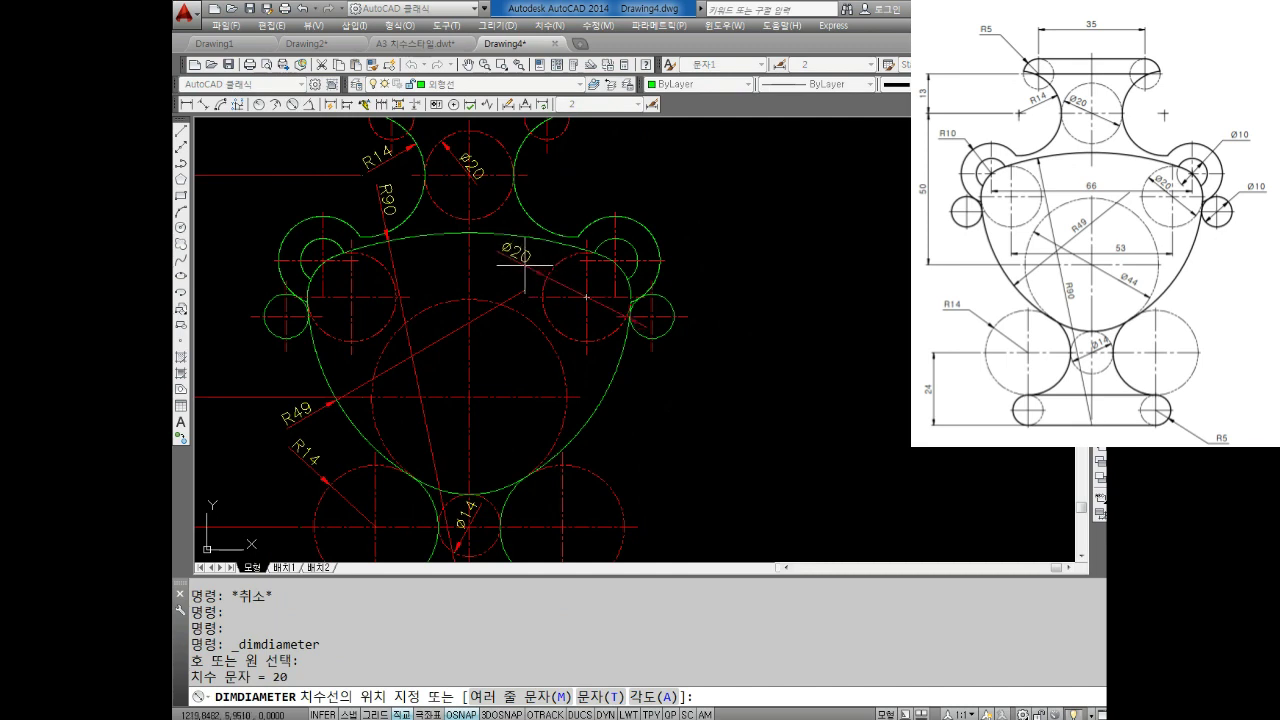
left_click(526, 268)
scroll(630, 235, "up", 2)
scroll(636, 221, "up", 2)
key("Escape")
key("Escape")
key("Escape")
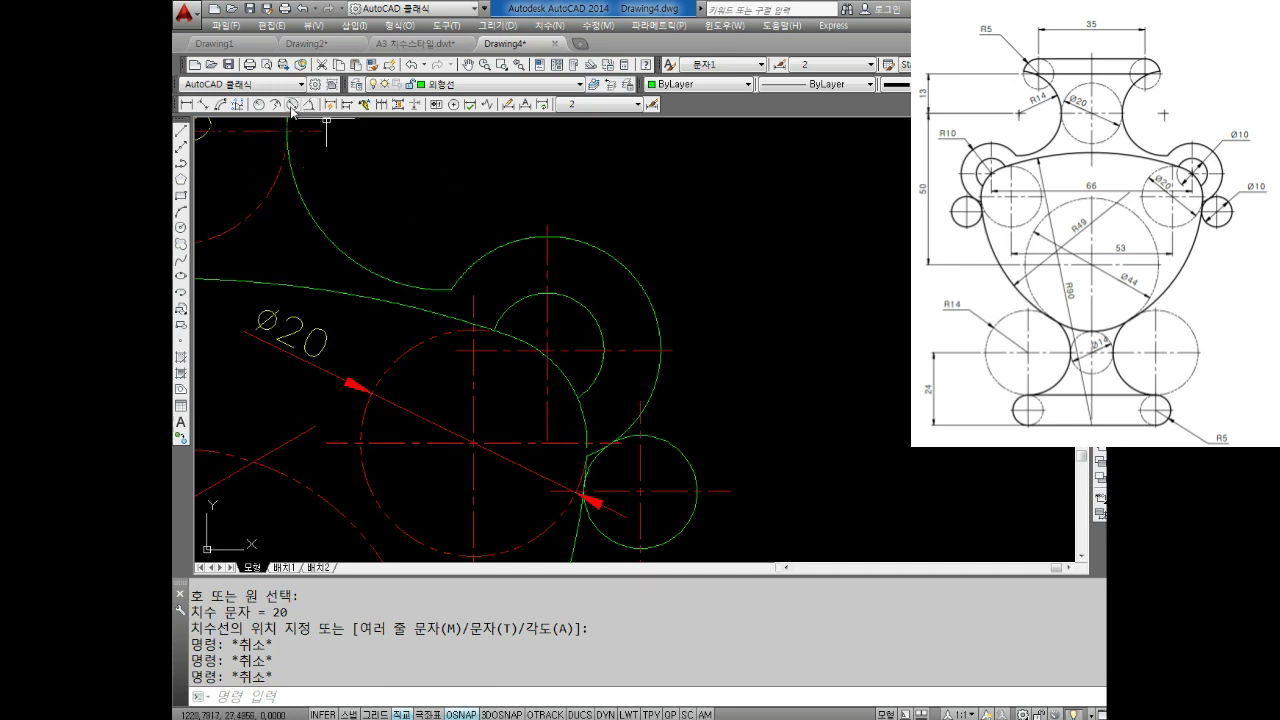
Add Ø10 diameter dimensions to the upper and lower-right small circles.
left_click(292, 104)
left_click(591, 306)
left_click(705, 240)
key("Return")
left_click(693, 447)
left_click(795, 372)
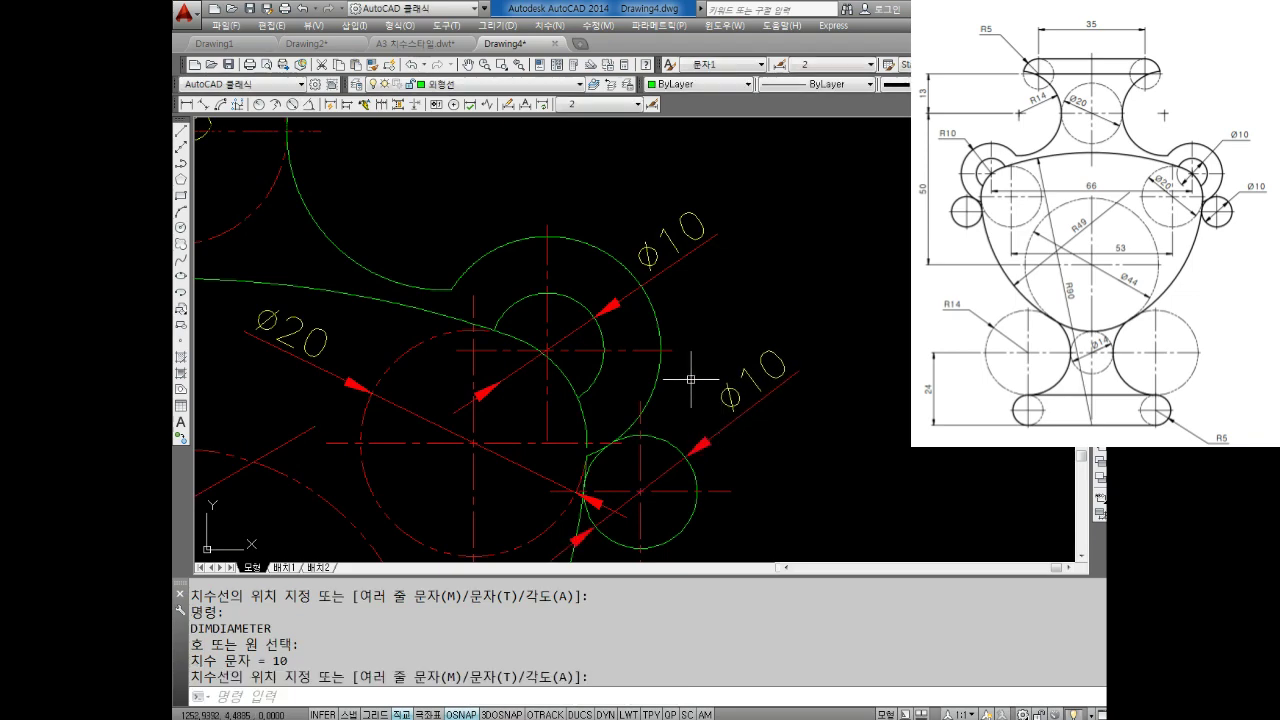
Dimension the arc around the upper small circle as R10, placed above it.
left_click(273, 104)
left_click(505, 246)
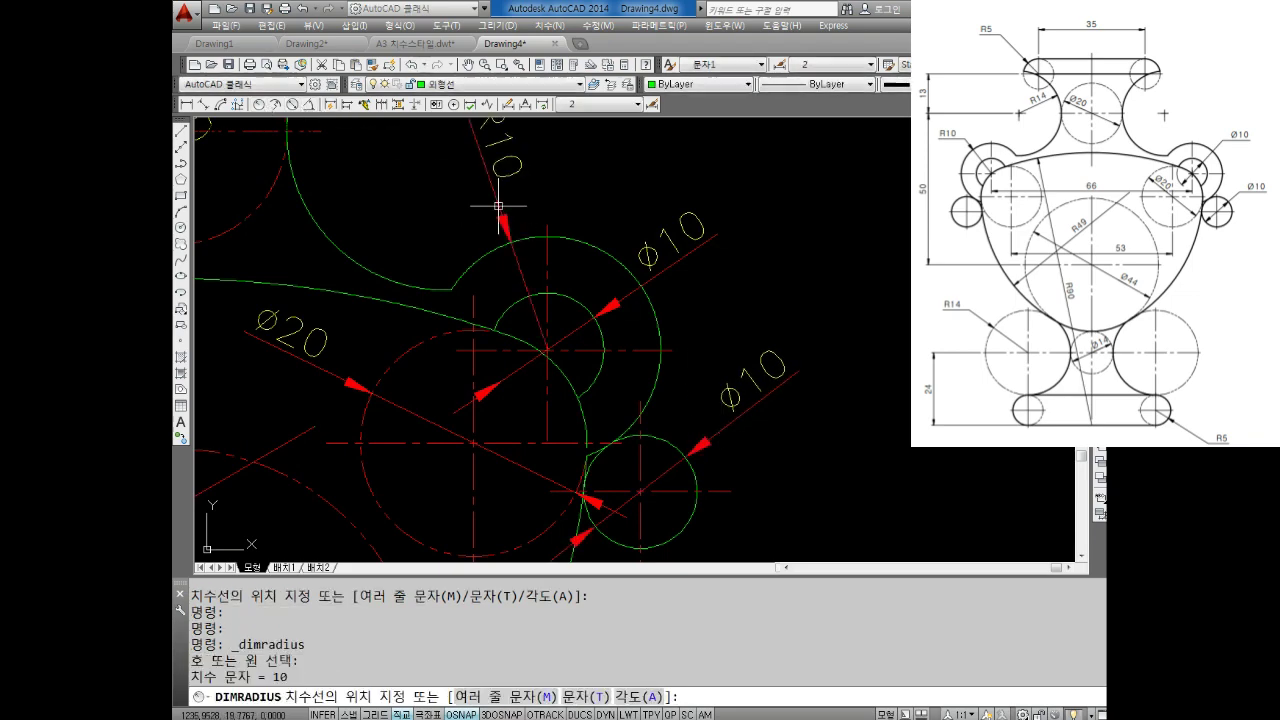
left_click(485, 145)
scroll(510, 268, "down", 4)
middle_click_drag(510, 268, 565, 297)
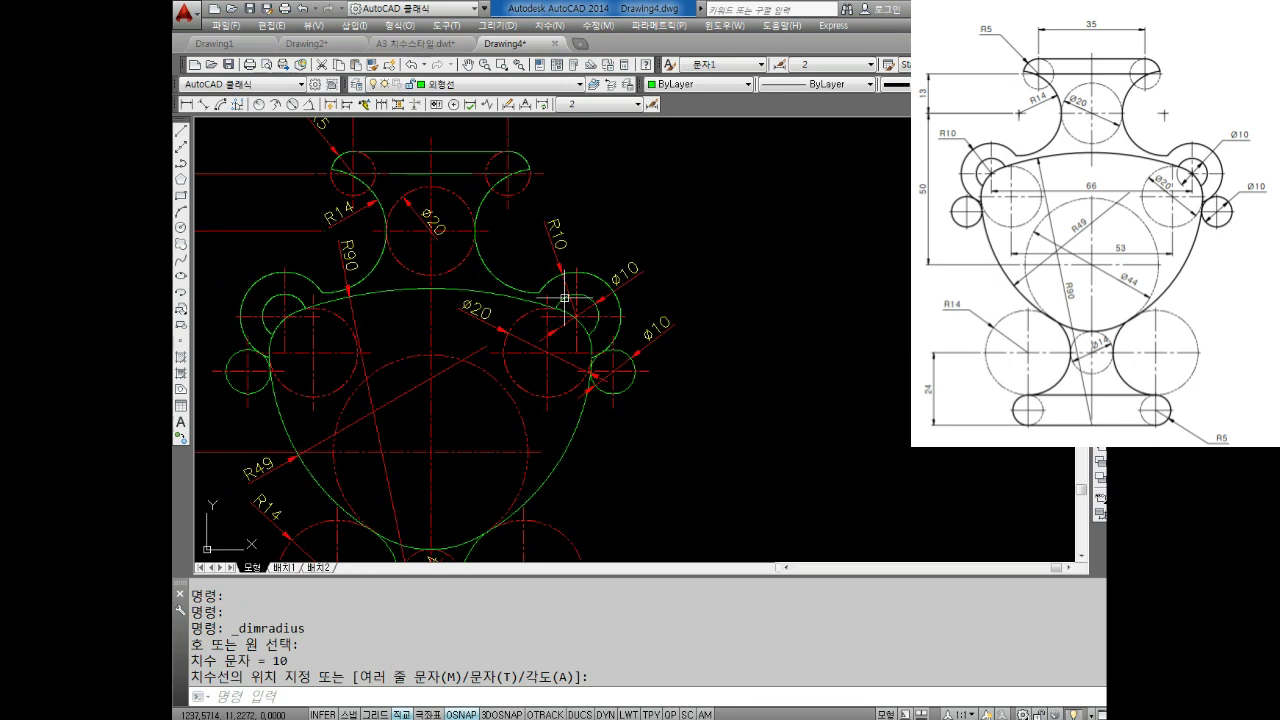
middle_click_drag(443, 316, 545, 306)
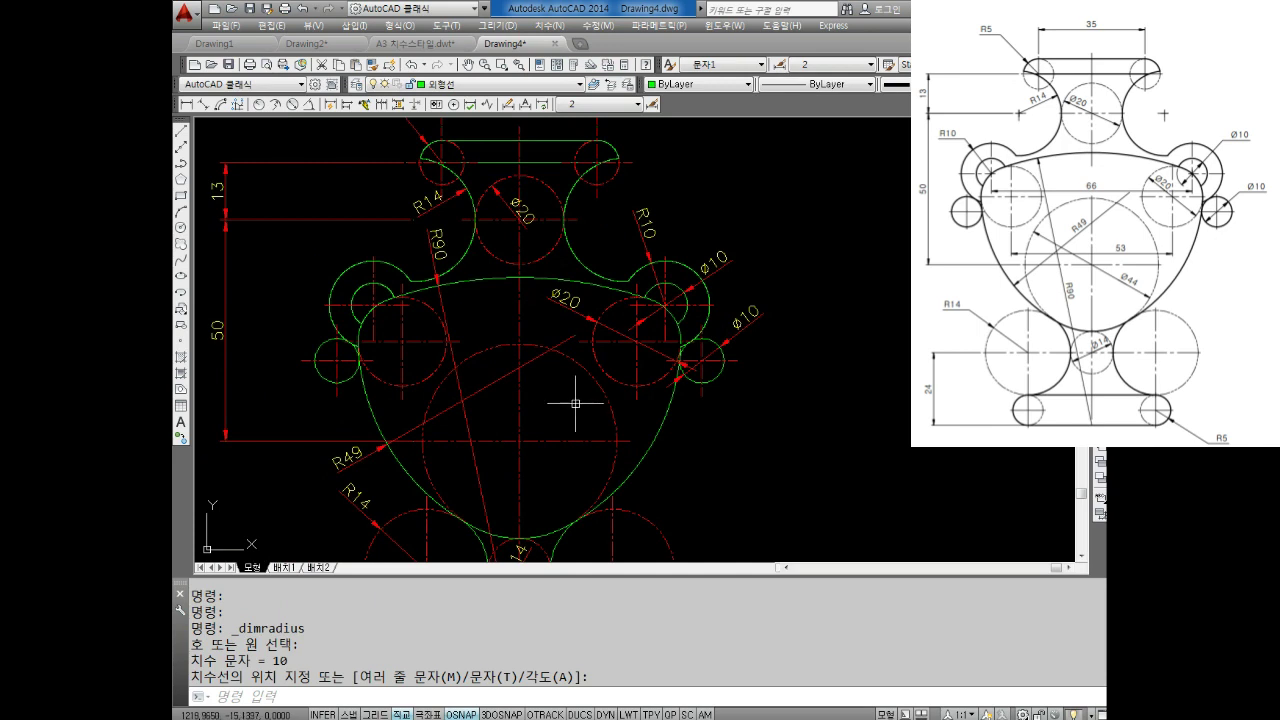
middle_click_drag(576, 403, 579, 372)
left_click(187, 106)
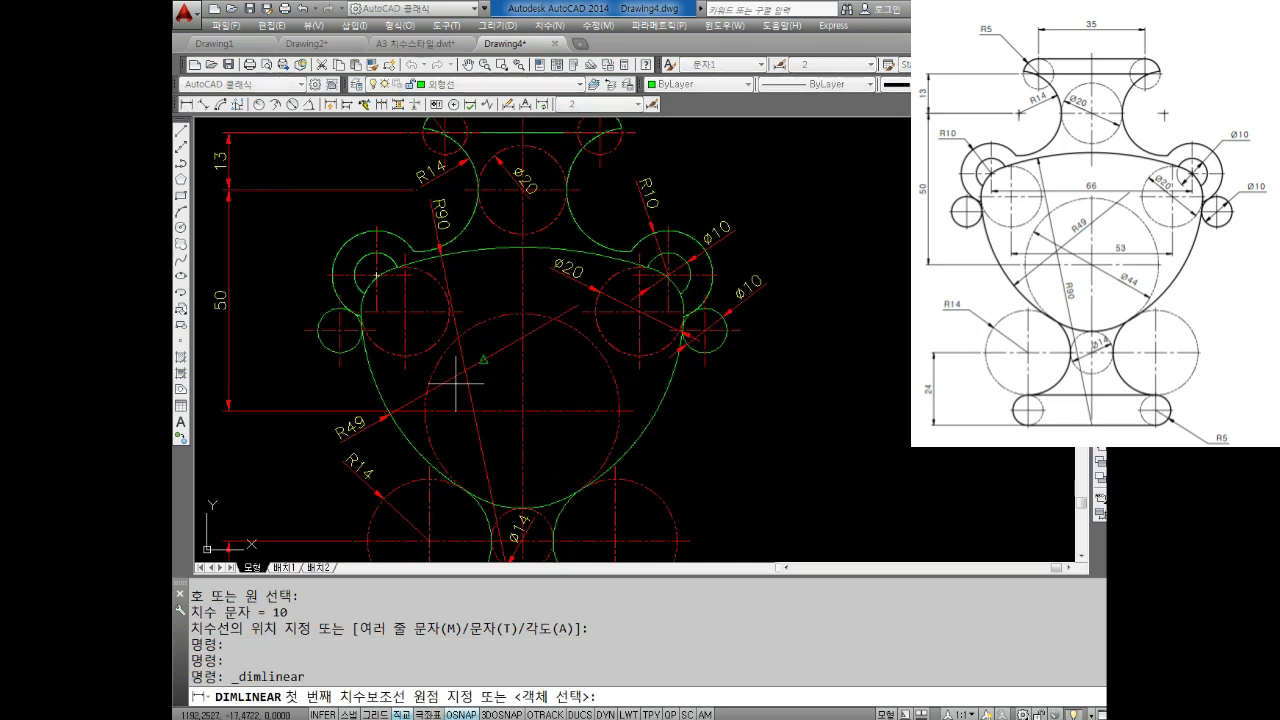
Add the horizontal 53 dimension between the circle centres.
left_click(406, 368)
left_click(638, 369)
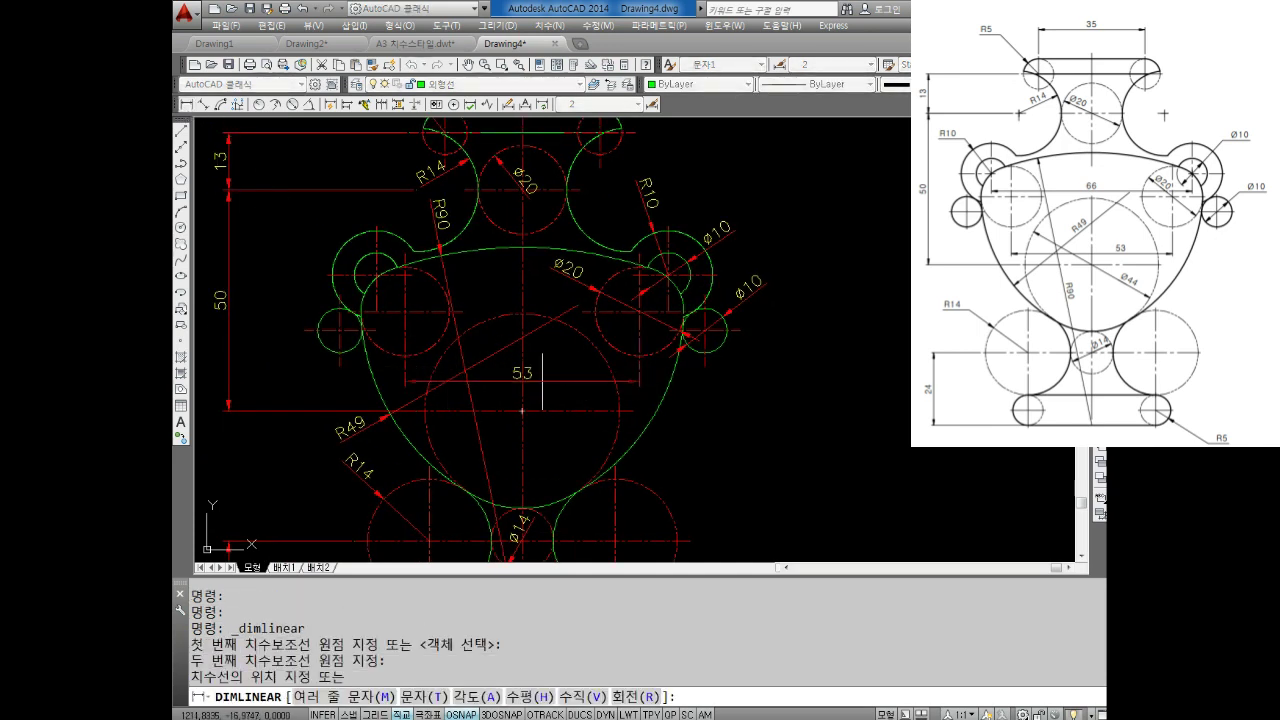
left_click(567, 380)
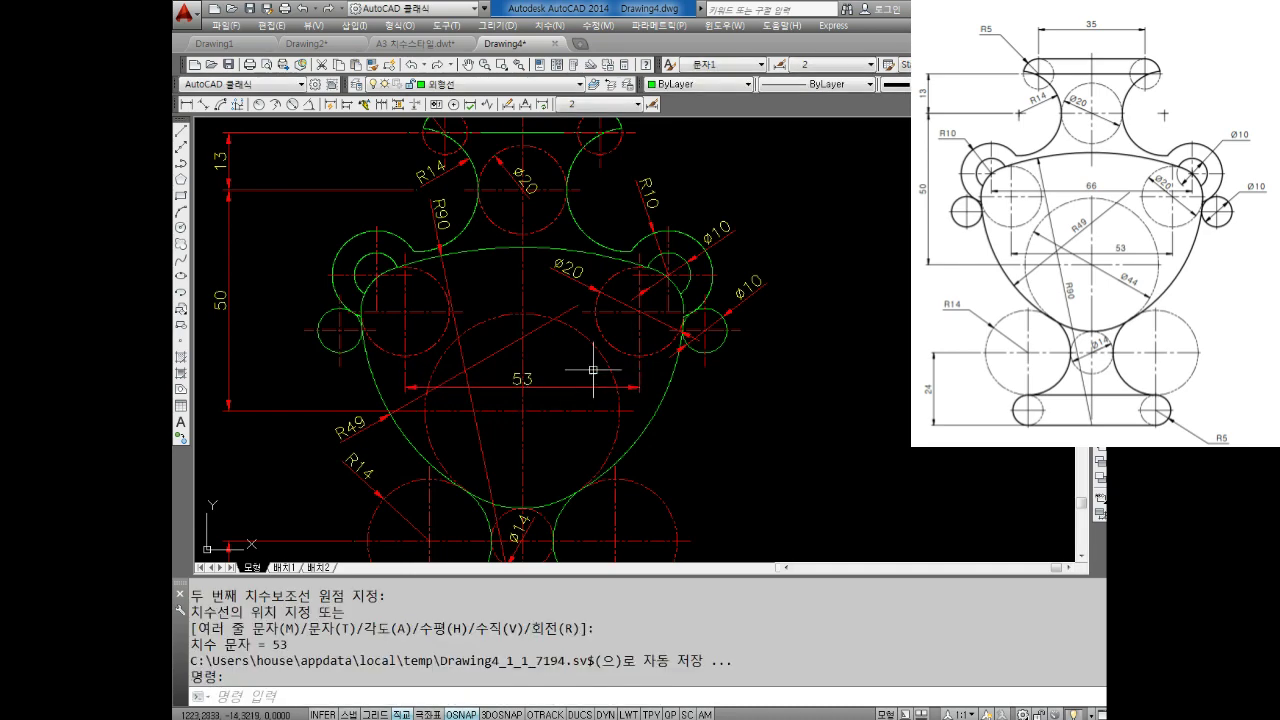
key("Return")
Add the wider horizontal 66 dimension above the 53.
scroll(657, 286, "up", 4)
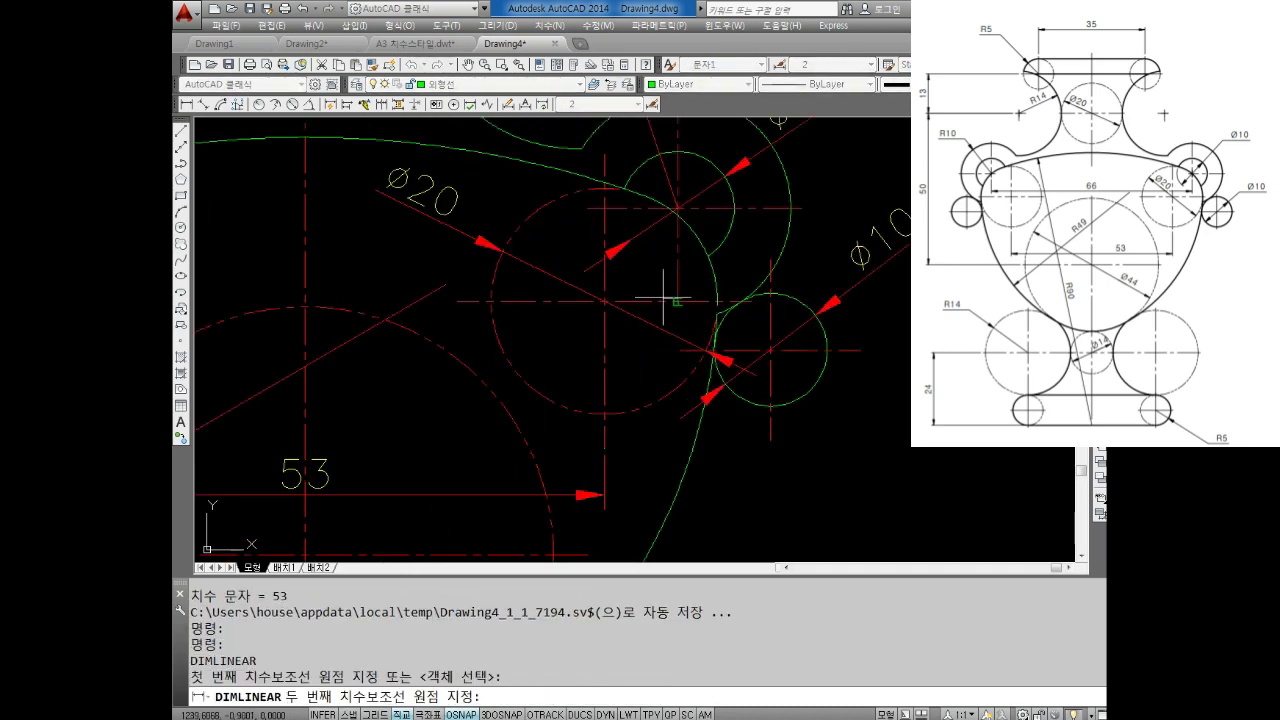
middle_click_drag(666, 294, 793, 342)
scroll(793, 342, "down", 2)
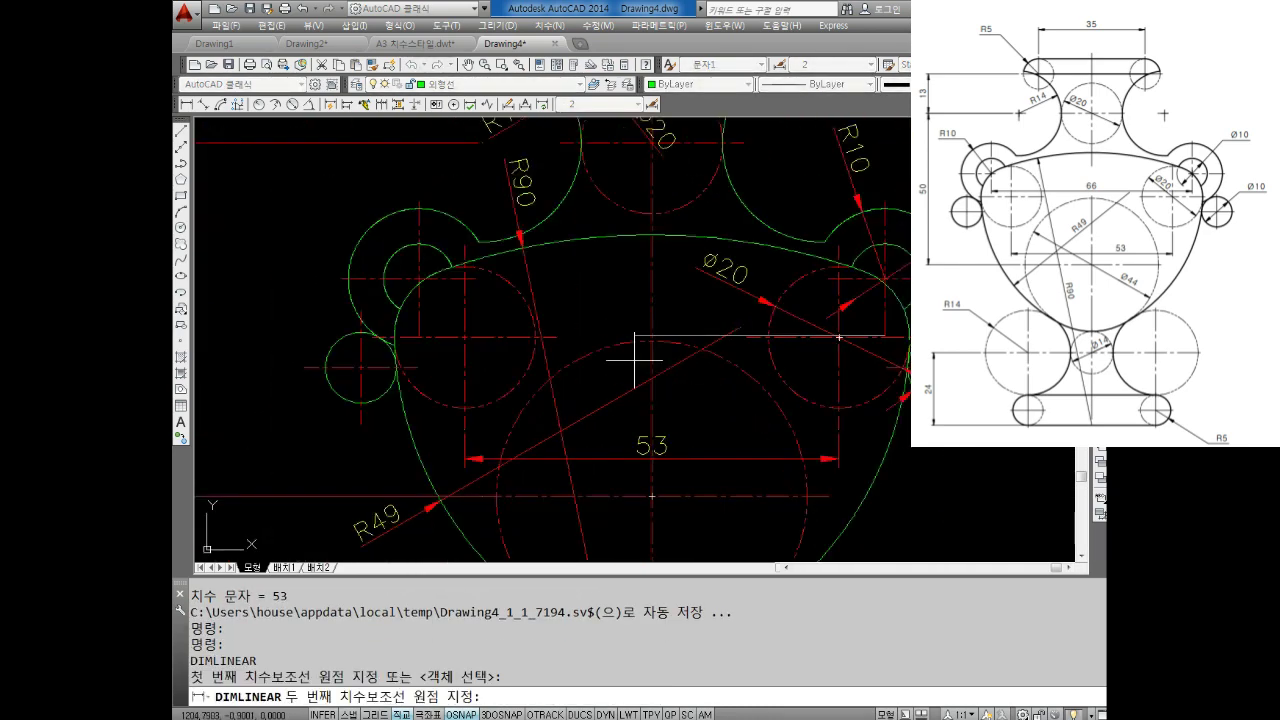
left_click(421, 338)
left_click(608, 314)
scroll(660, 340, "down", 2)
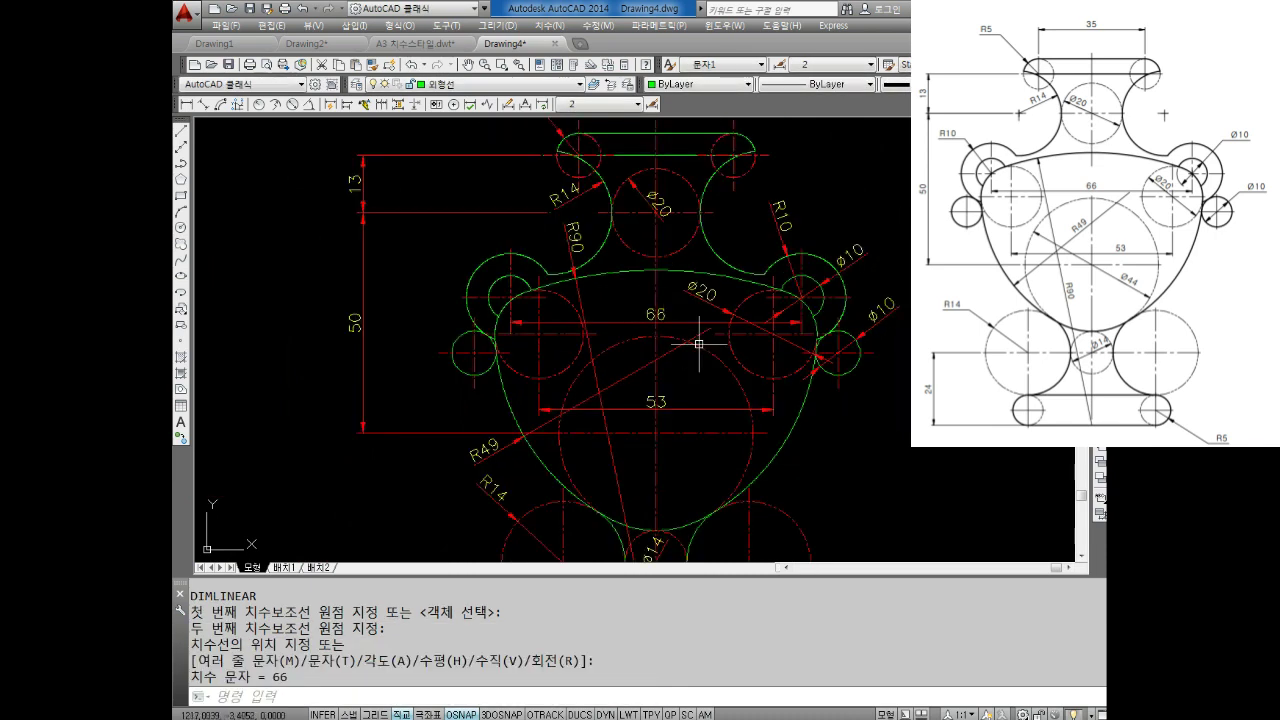
middle_click_drag(735, 376, 711, 376)
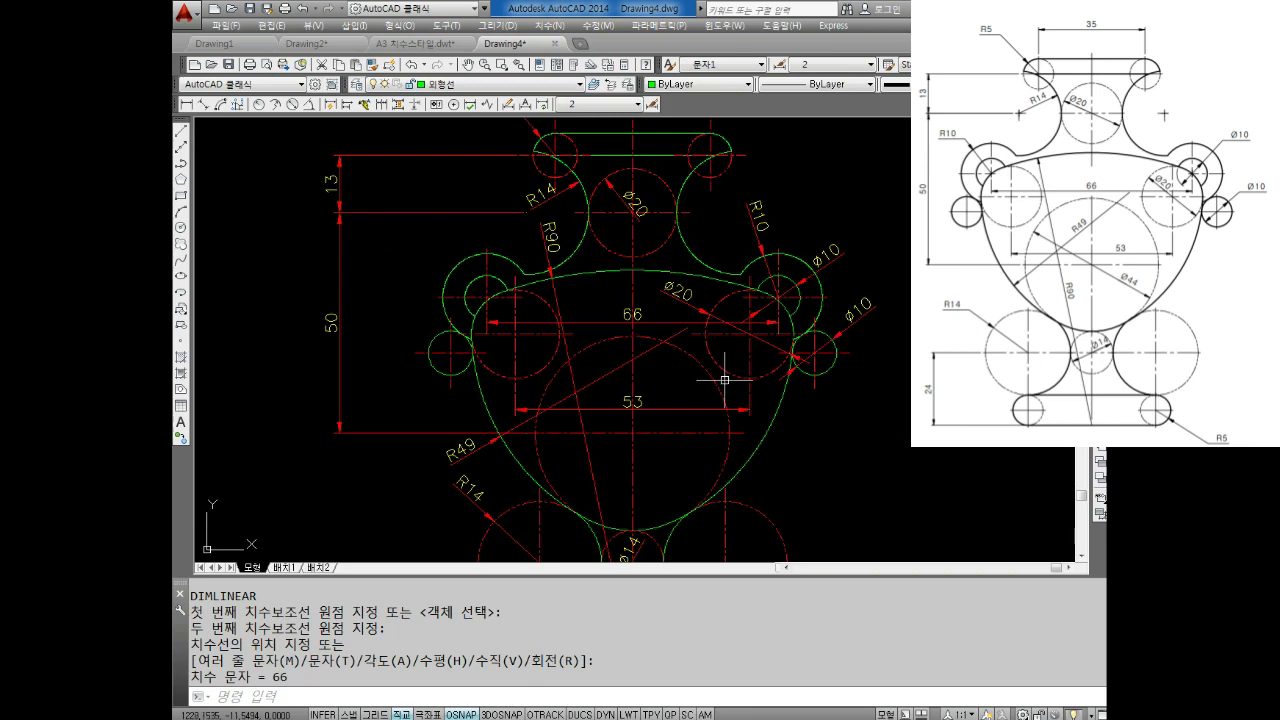
middle_click_drag(728, 280, 703, 324)
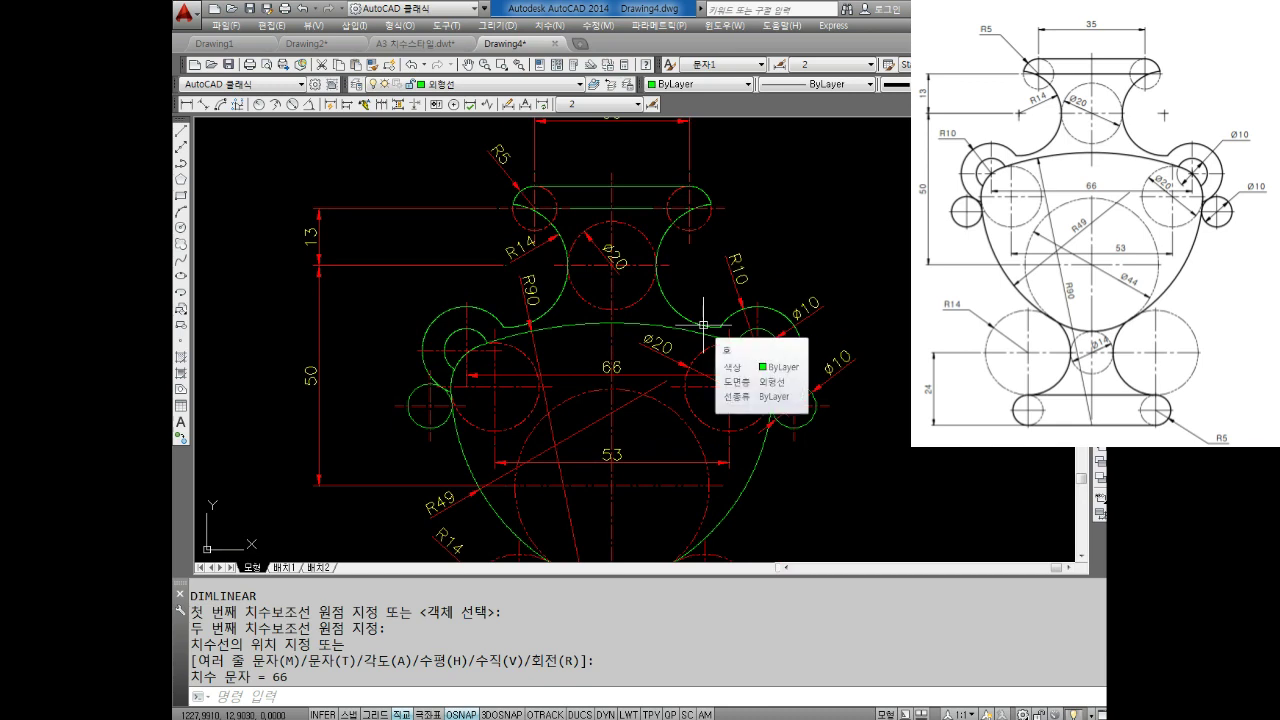
middle_click_drag(675, 362, 668, 347)
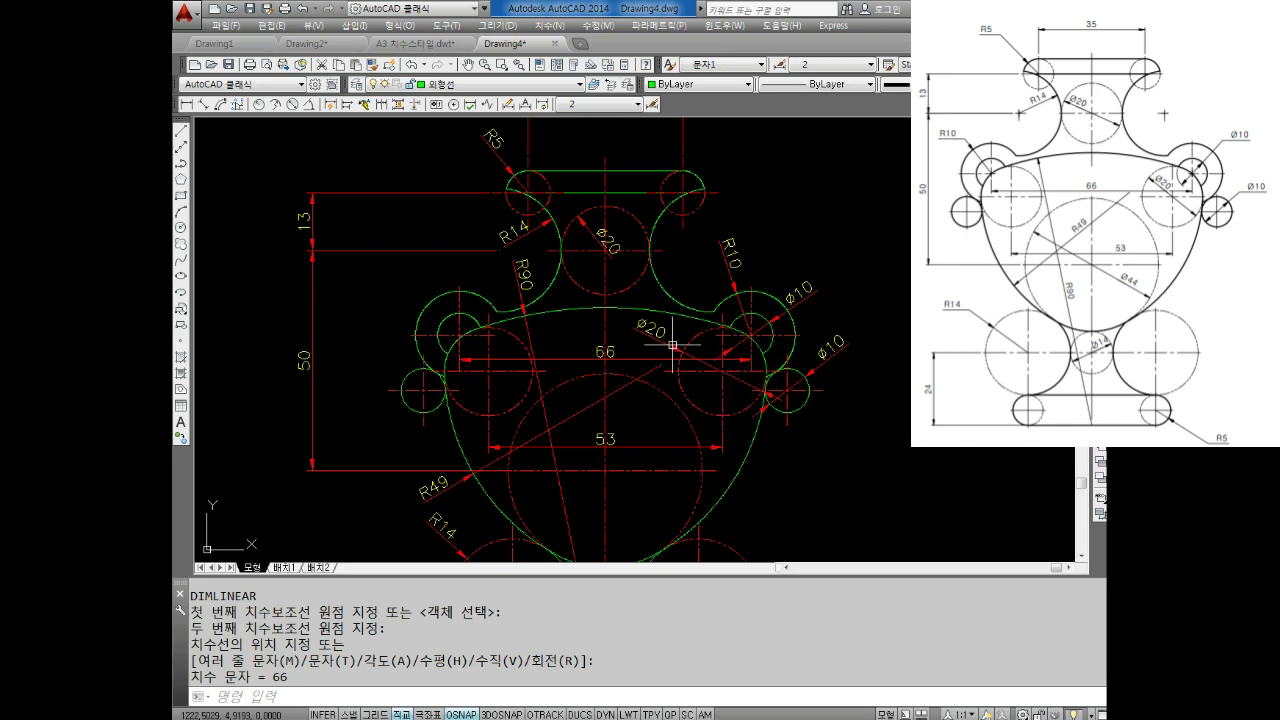
mouse_move(673, 344)
middle_mouse_down()
mouse_move(673, 272)
mouse_move(578, 236)
middle_mouse_up()
left_click(291, 104)
scroll(575, 360, "up", 2)
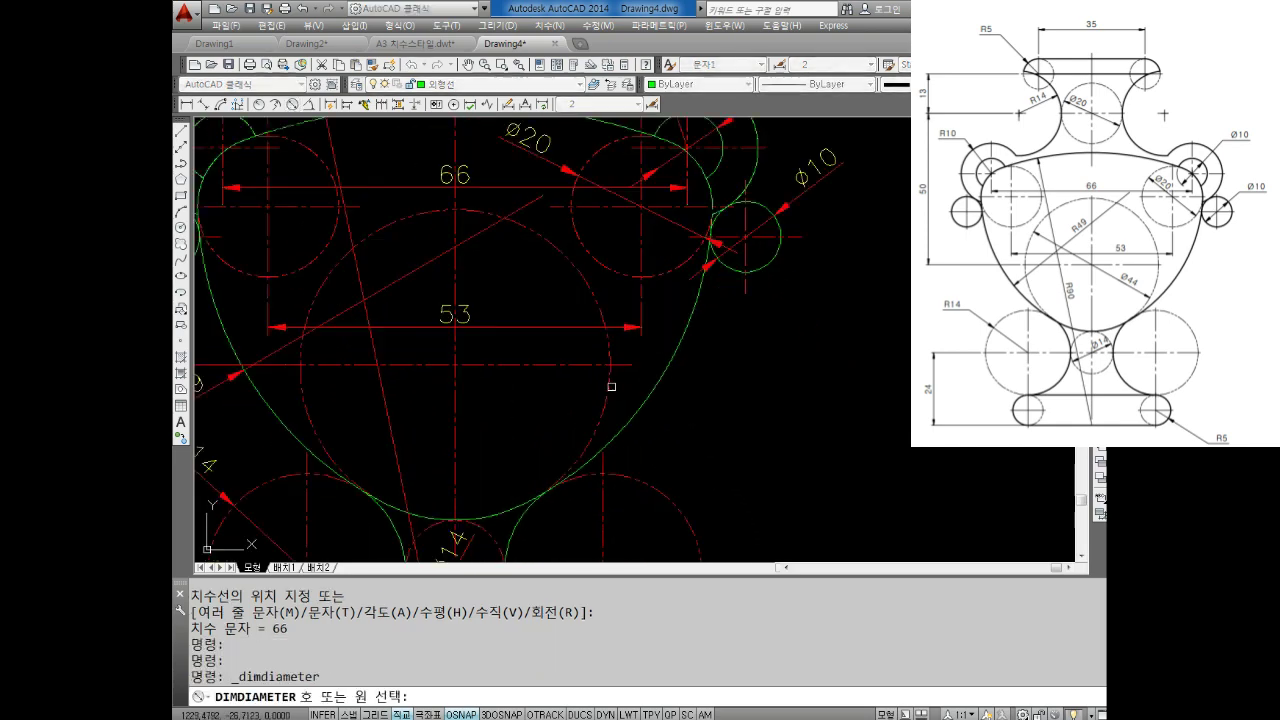
Place the Ø44 diameter dimension on the large central circle at lower right, then zoom out.
left_click(608, 379)
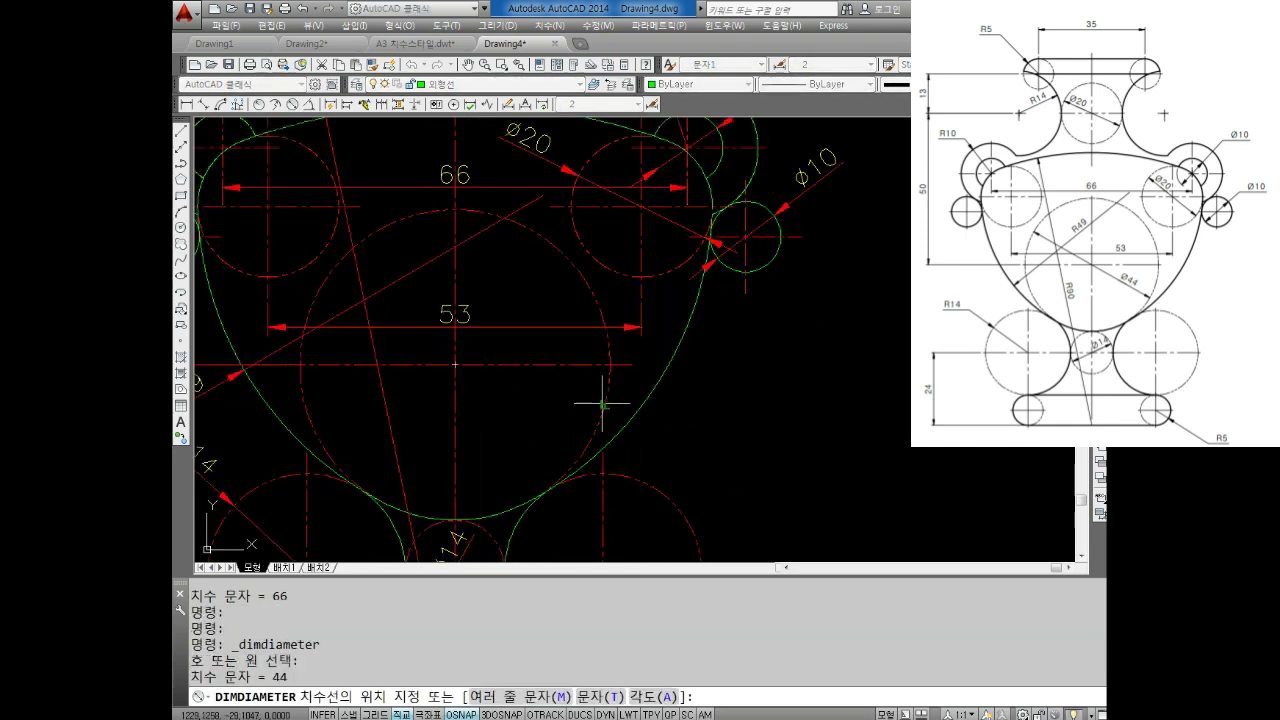
left_click(663, 461)
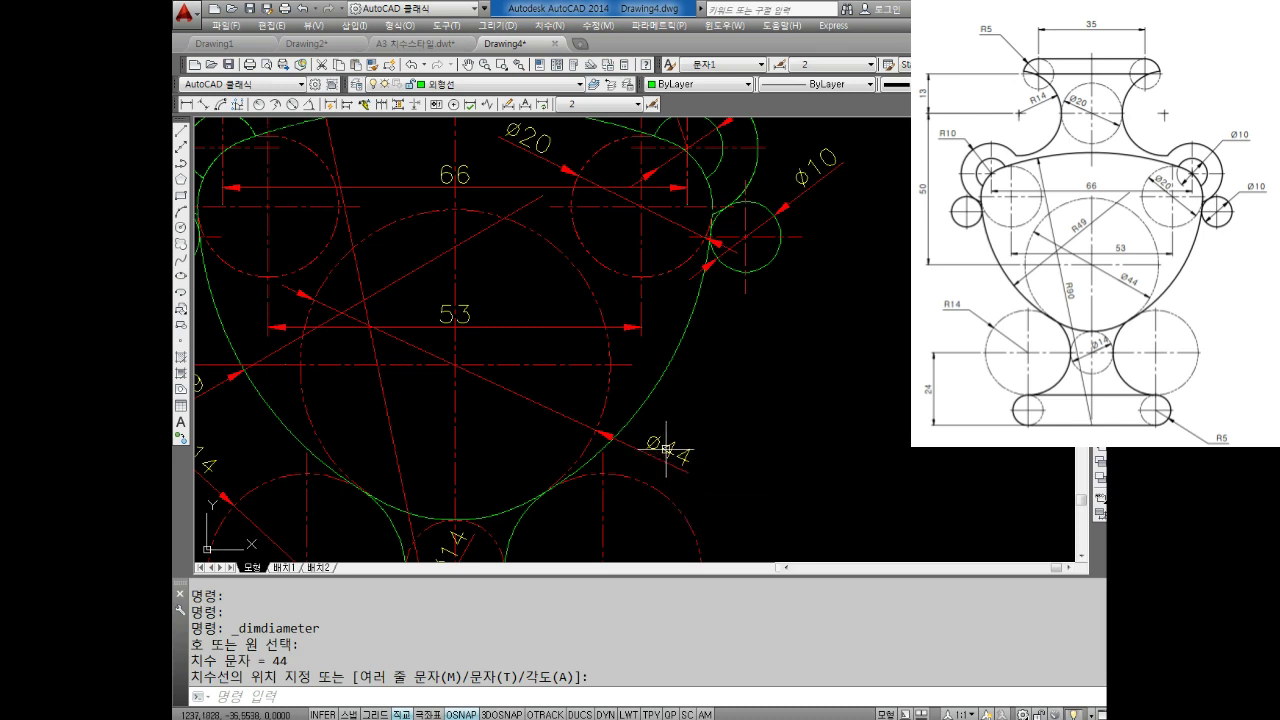
scroll(665, 440, "down", 3)
scroll(615, 355, "down", 1)
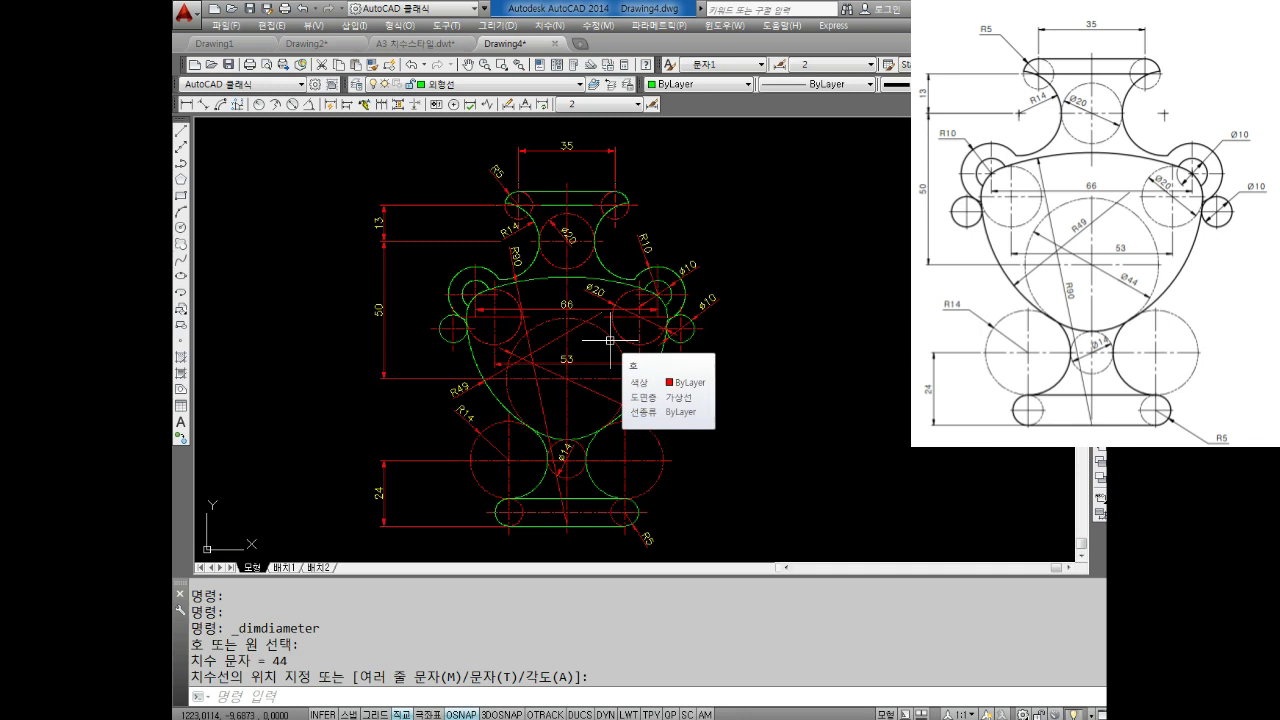
middle_click_drag(609, 340, 621, 338)
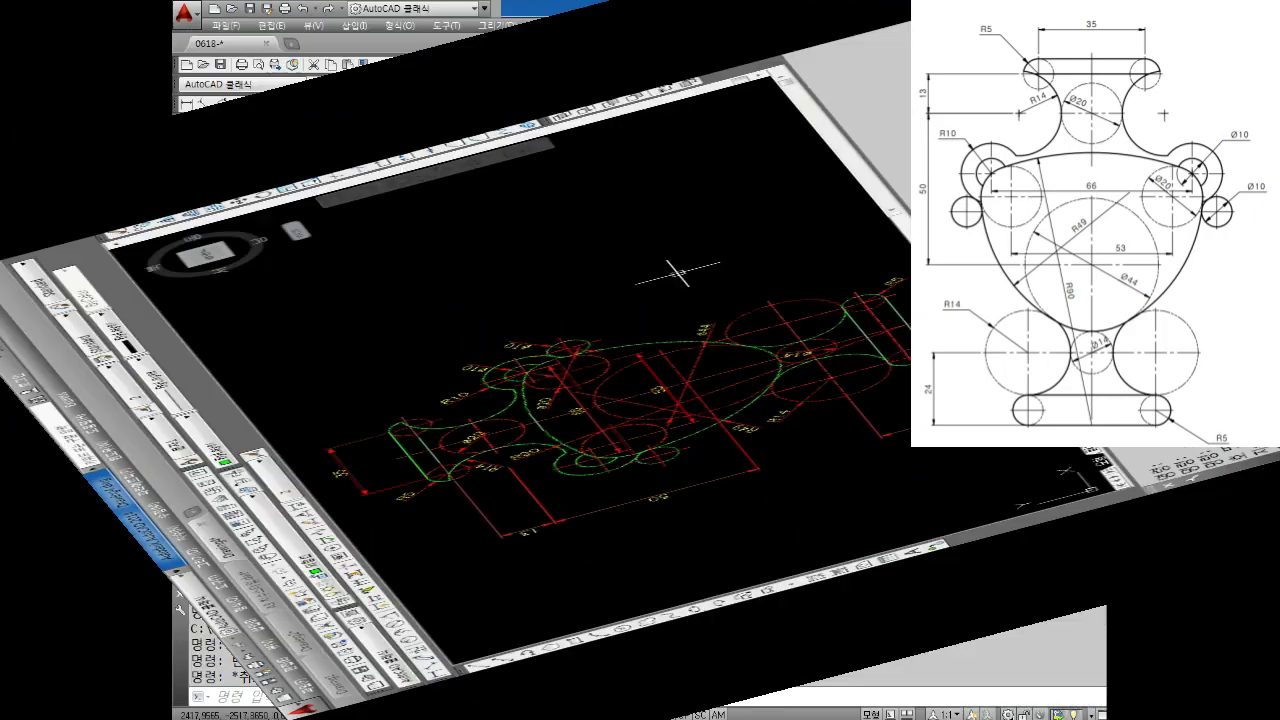
Launch a blank Notepad window from the Windows Start menu.
scroll(600, 400, "up", 3)
scroll(586, 424, "up", 3)
scroll(620, 390, "down", 1)
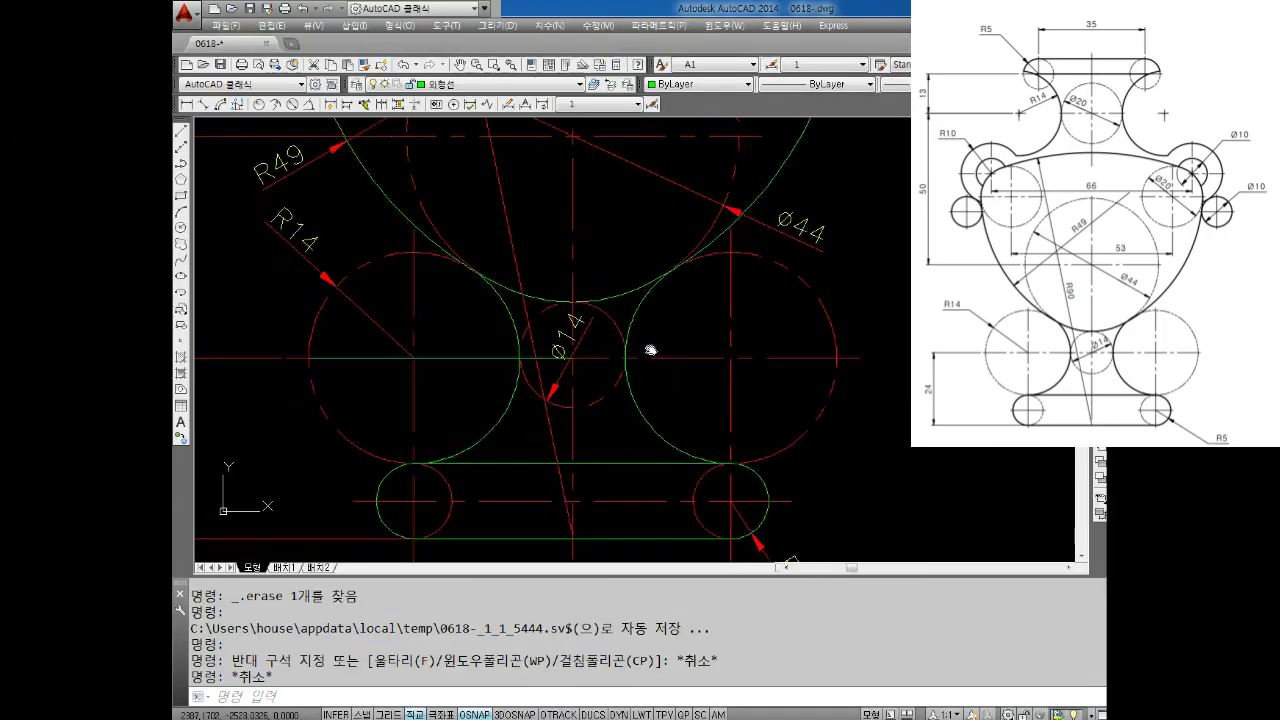
scroll(640, 352, "down", 1)
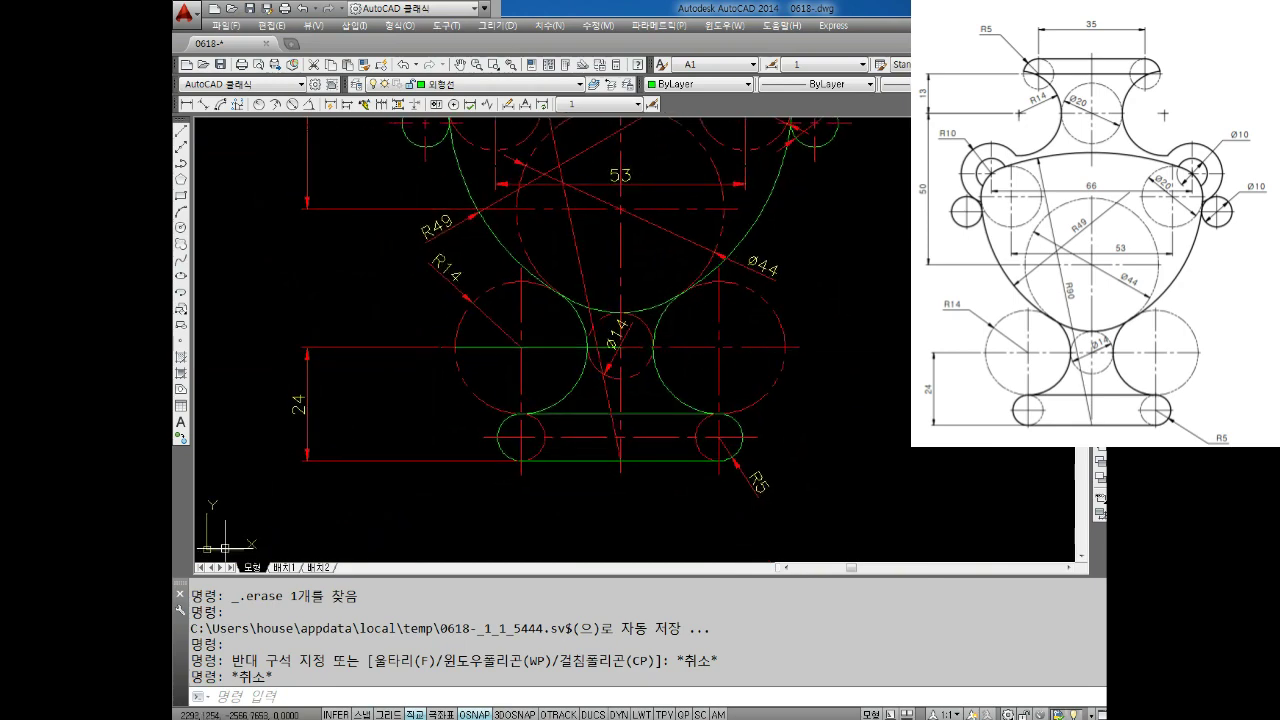
left_click(182, 712)
left_click(212, 418)
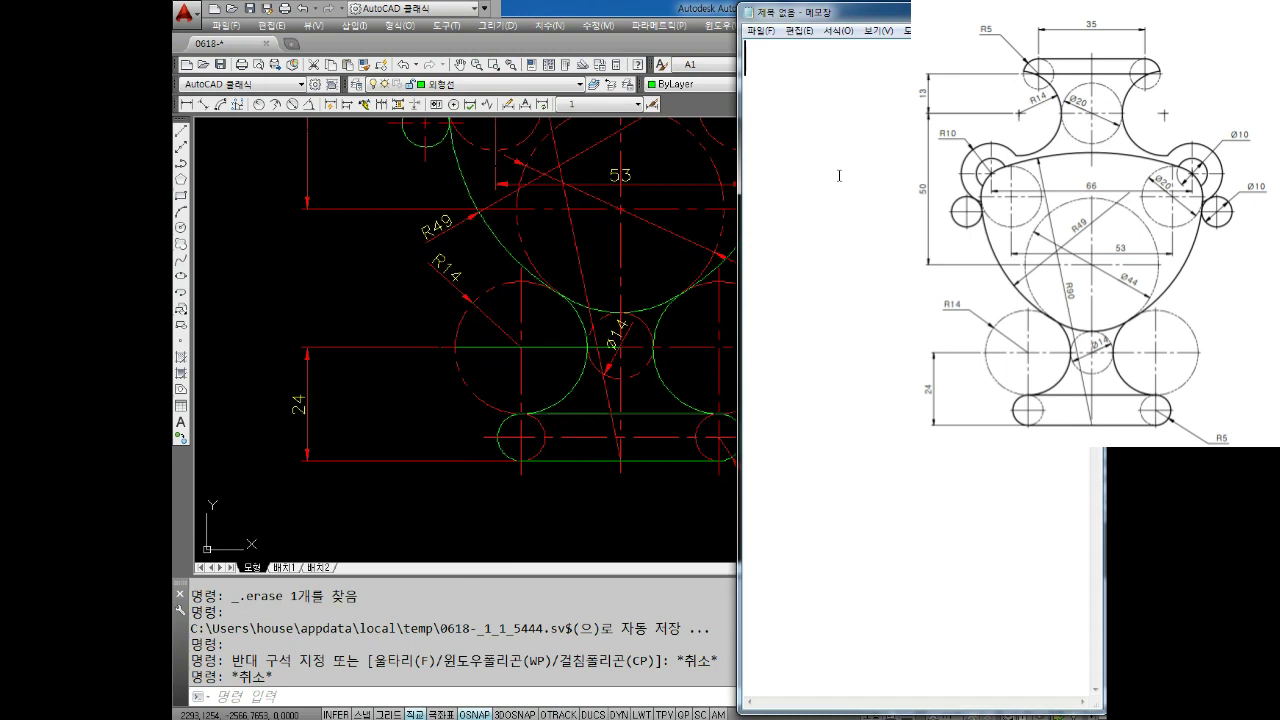
Type the Korean note '도형 수정' in Notepad and bring AutoCAD back to the front.
type("ehgu")
key("BackSpace")
key("BackSpace")
key("BackSpace")
key("BackSpace")
type("ehgud tnwjd")
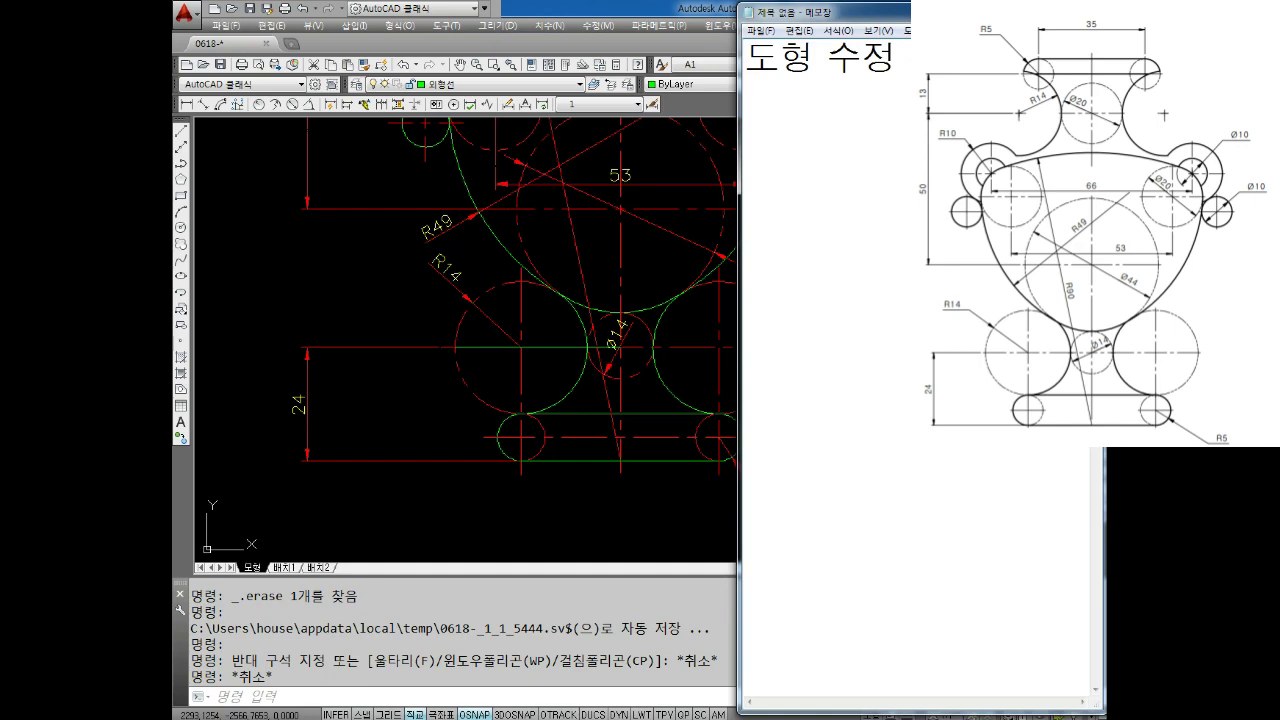
left_click(354, 301)
scroll(586, 371, "up", 1)
scroll(600, 406, "down", 1)
scroll(604, 368, "up", 2)
key("Escape")
key("Escape")
key("Escape")
key("Escape")
key("Escape")
Start MOVE with M and window-select the base geometry.
middle_click_drag(832, 345, 814, 349)
type("m")
key("Return")
left_click(879, 302)
left_click(861, 269)
left_click(825, 311)
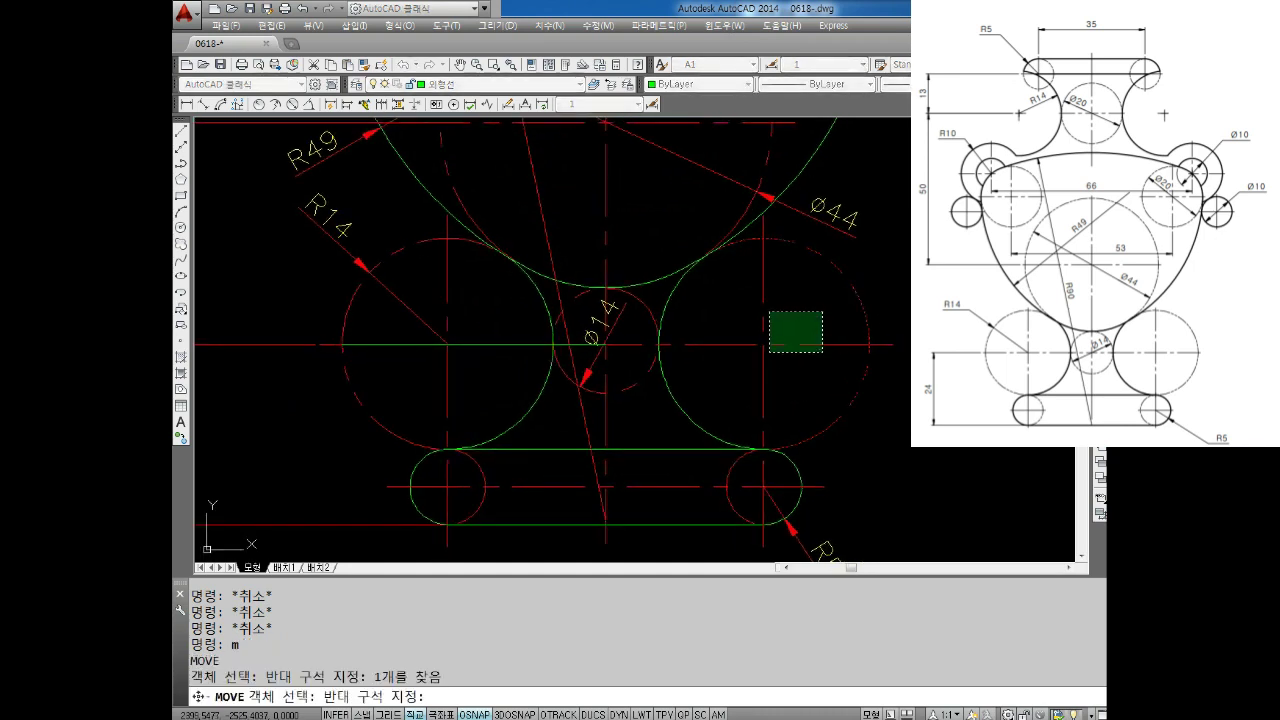
left_click(769, 353)
left_click(485, 291)
left_click(435, 265)
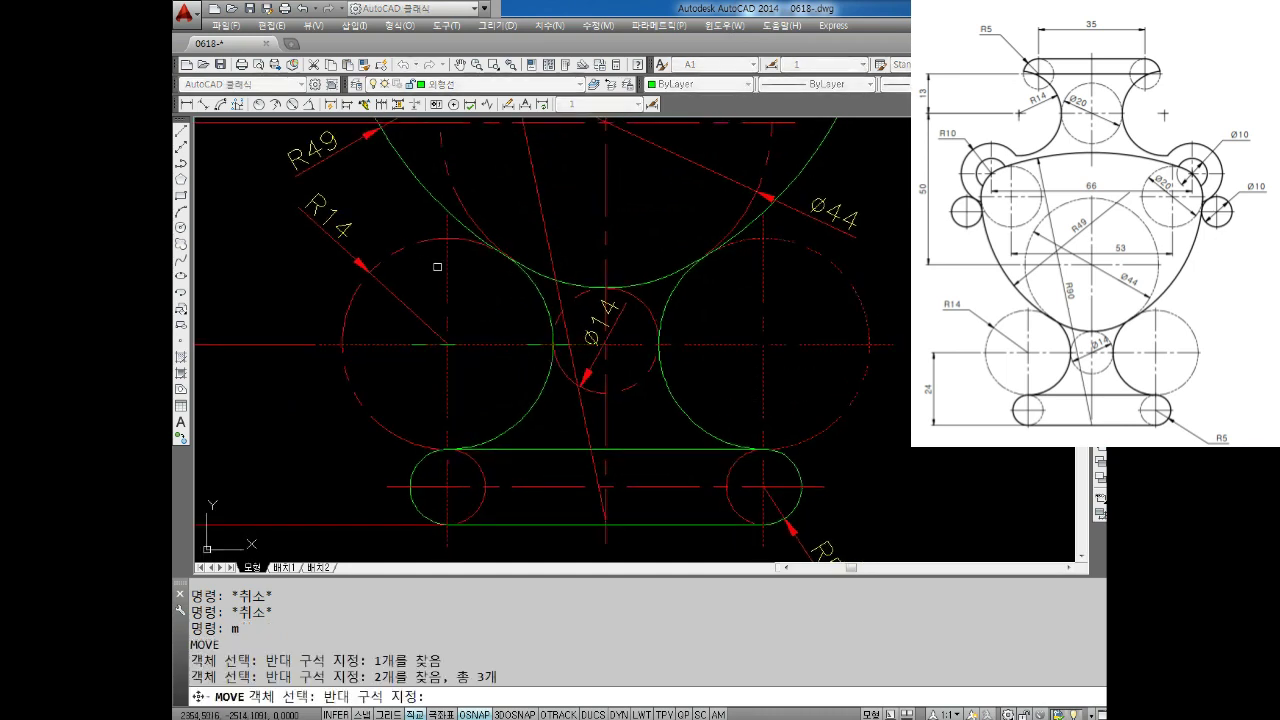
left_click(388, 380)
left_click(360, 396)
scroll(431, 398, "down", 2)
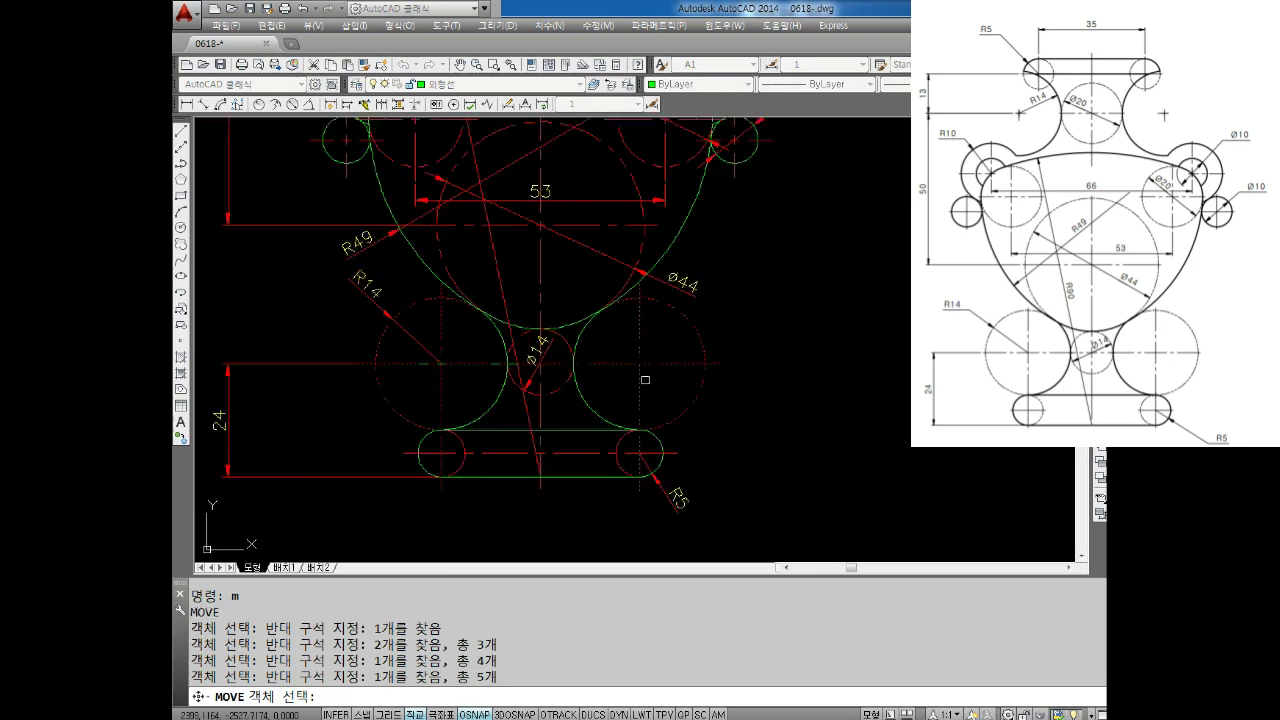
key("Return")
Pick a base point for the move, then cancel it, leaving the base unchanged.
left_click(640, 364)
scroll(680, 385, "down", 2)
left_click(897, 389)
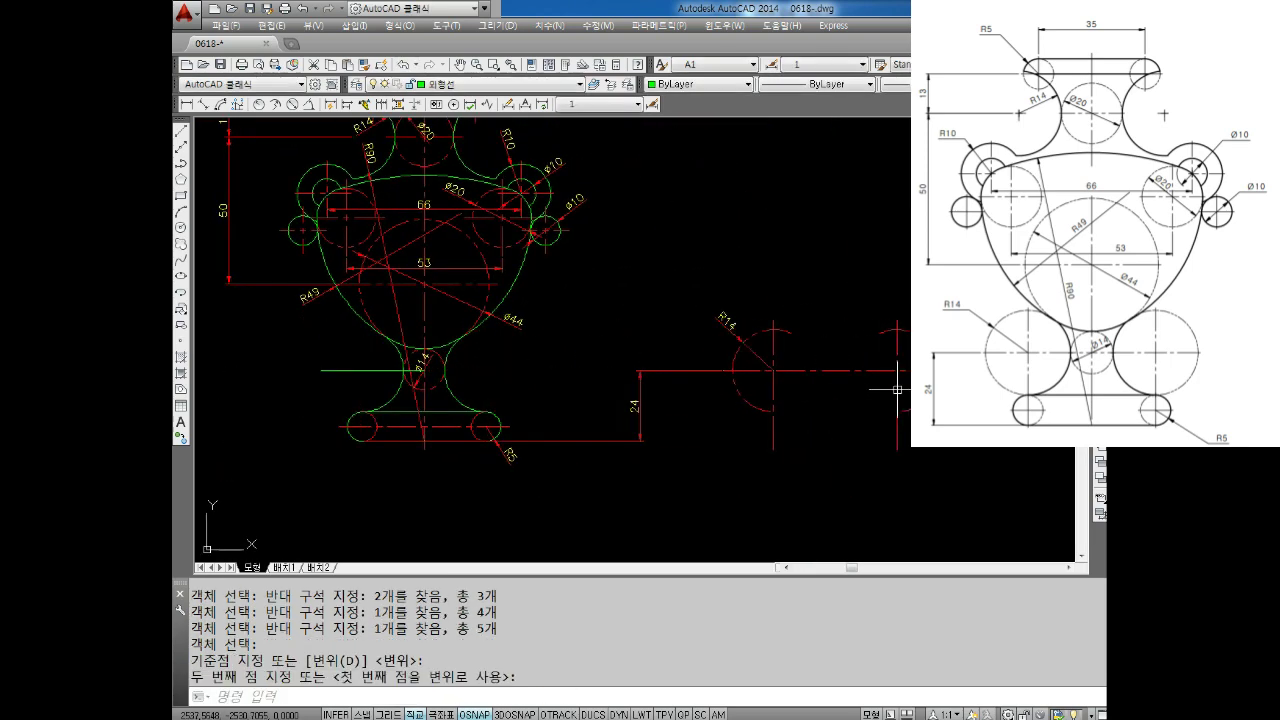
key("Escape")
key("Escape")
Delete the stray horizontal line across the vase neck beside the Ø14 circle.
scroll(539, 407, "up", 2)
scroll(545, 355, "up", 3)
left_click(550, 350)
left_click(532, 382)
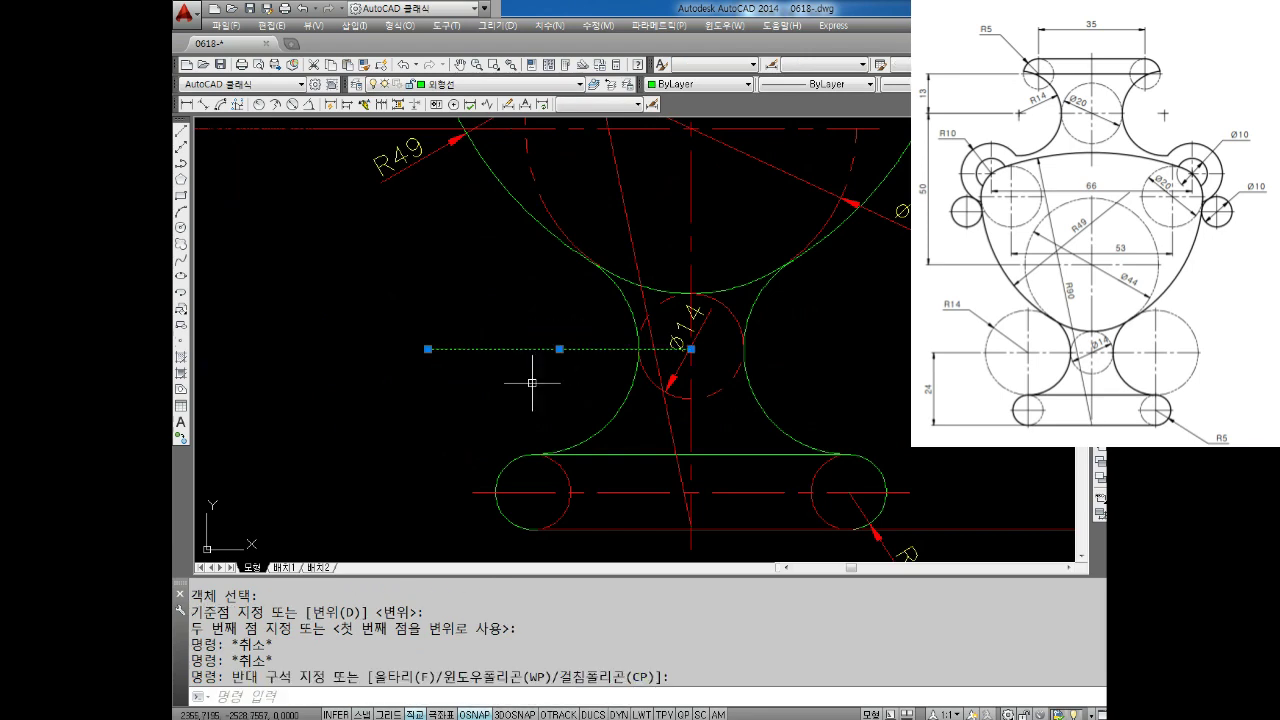
key("Delete")
scroll(692, 376, "up", 2)
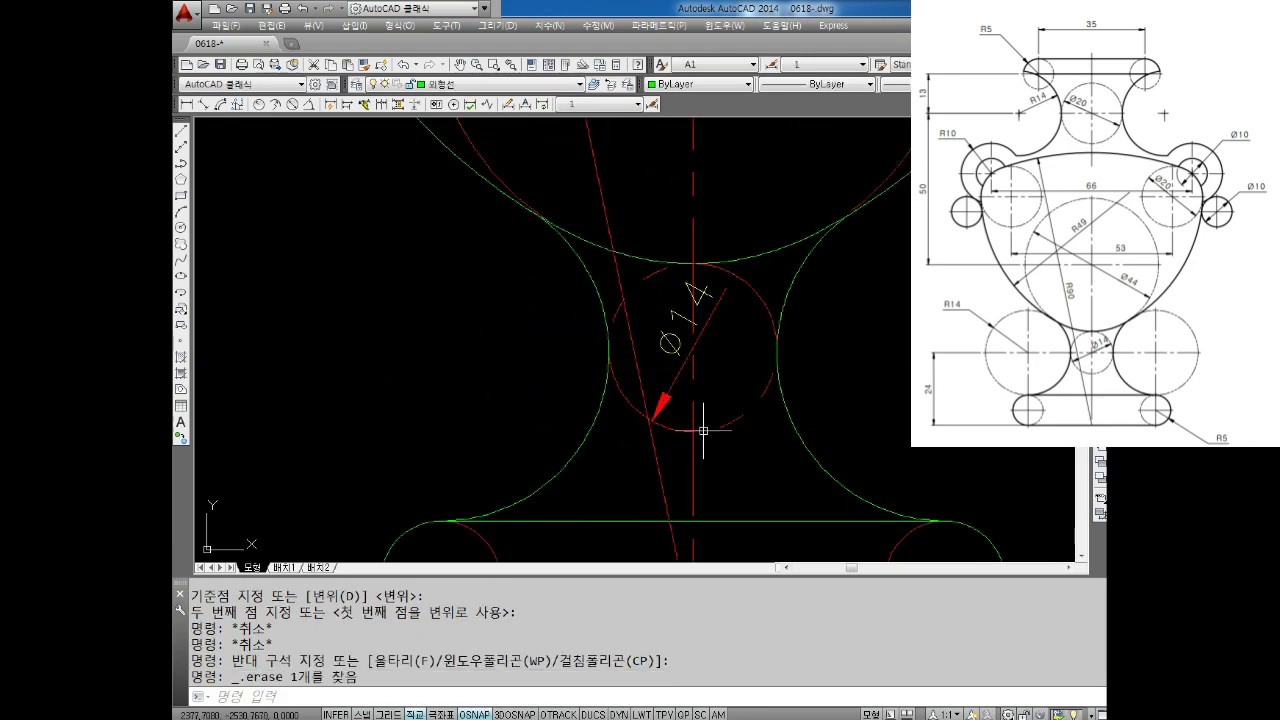
key("Escape")
left_click(600, 471)
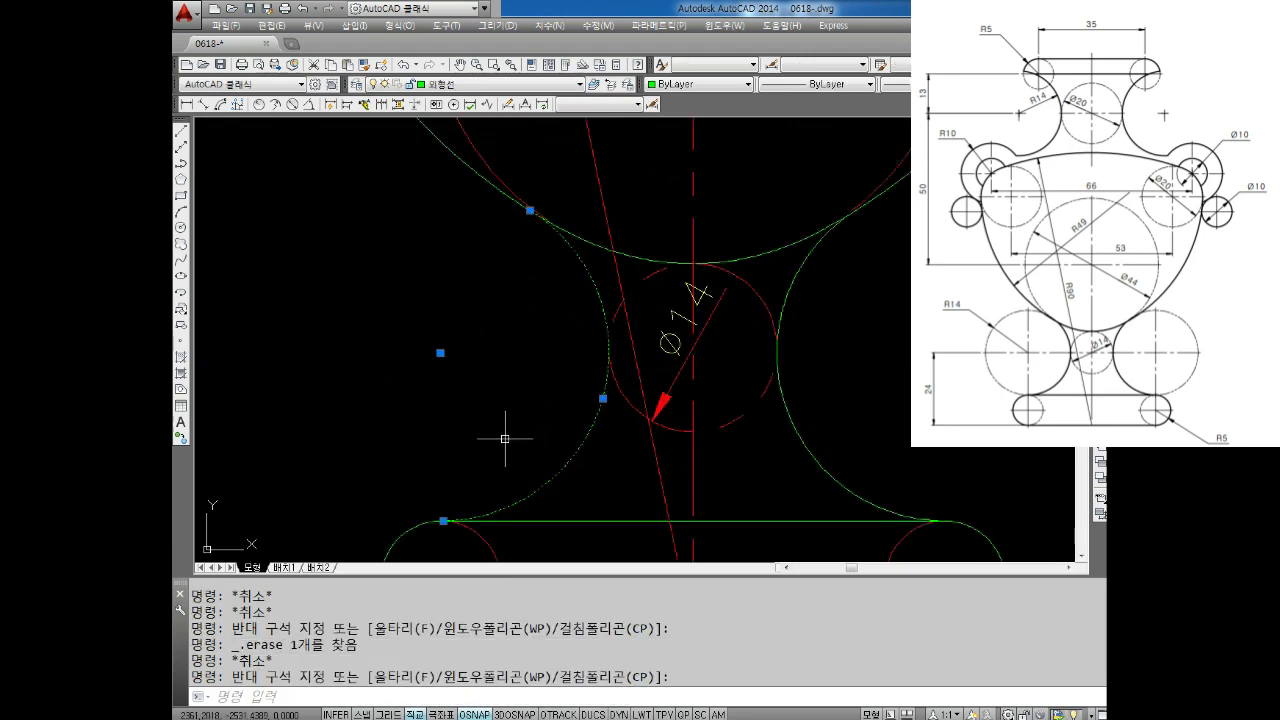
Erase the two green arcs near the base slot.
key("Delete")
left_click(841, 458)
left_click(805, 448)
key("Delete")
middle_click_drag(808, 448, 762, 434)
key("Escape")
key("Escape")
Draw a radius 14 circle tangent to the slot's top line and the bowl arc.
type("c")
key("Return")
type("t")
key("Return")
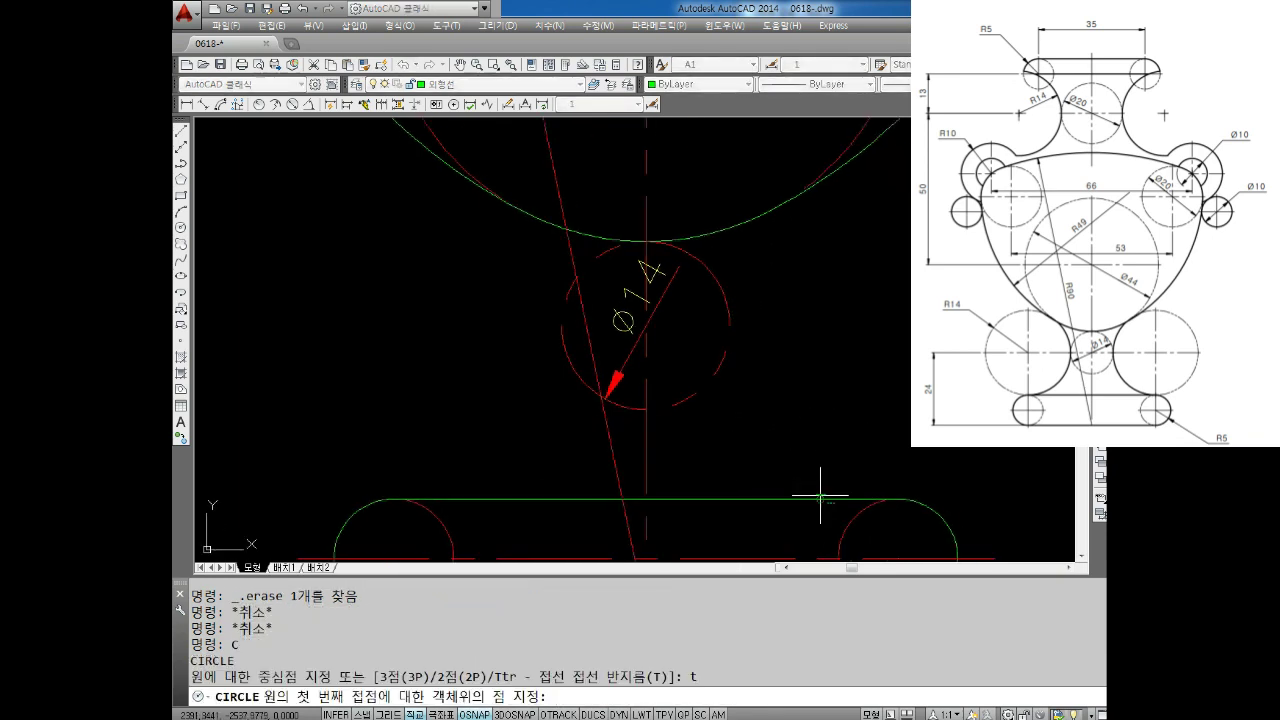
left_click(820, 497)
left_click(725, 360)
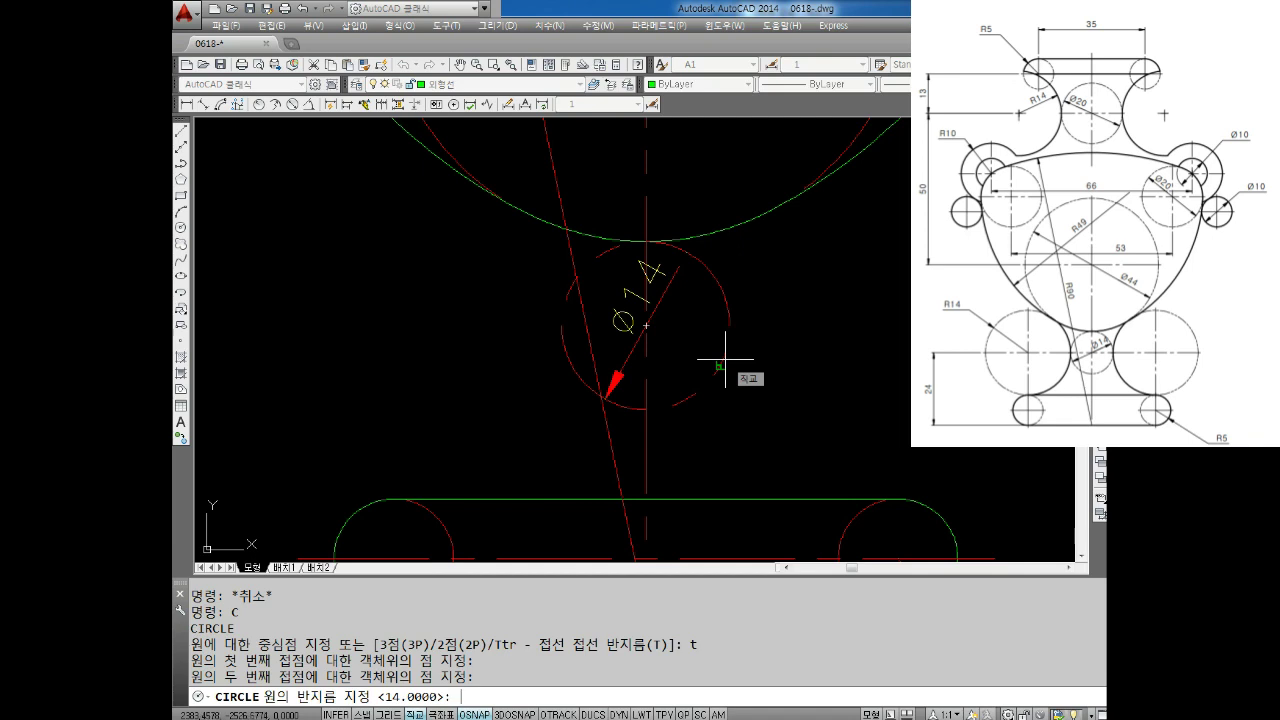
type("14")
key("Return")
scroll(720, 349, "up", 1)
scroll(730, 380, "up", 1)
scroll(754, 163, "up", 3)
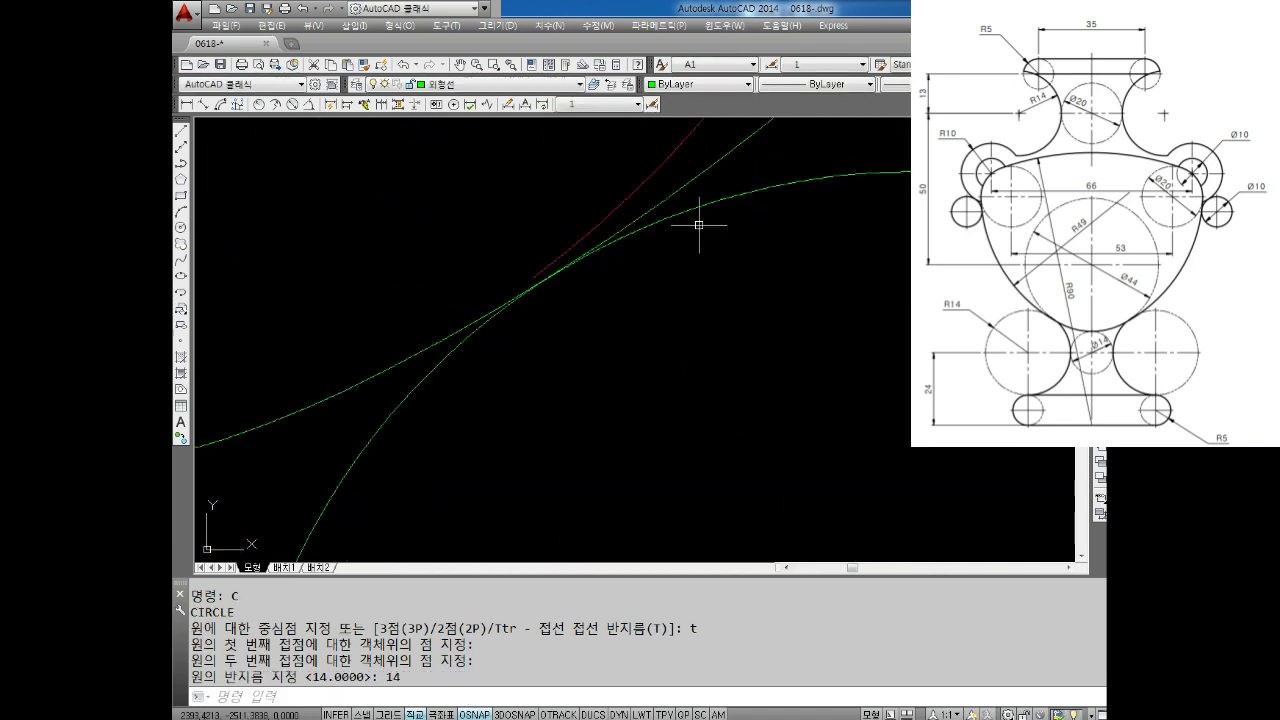
scroll(700, 228, "down", 2)
scroll(720, 240, "down", 1)
scroll(737, 250, "down", 1)
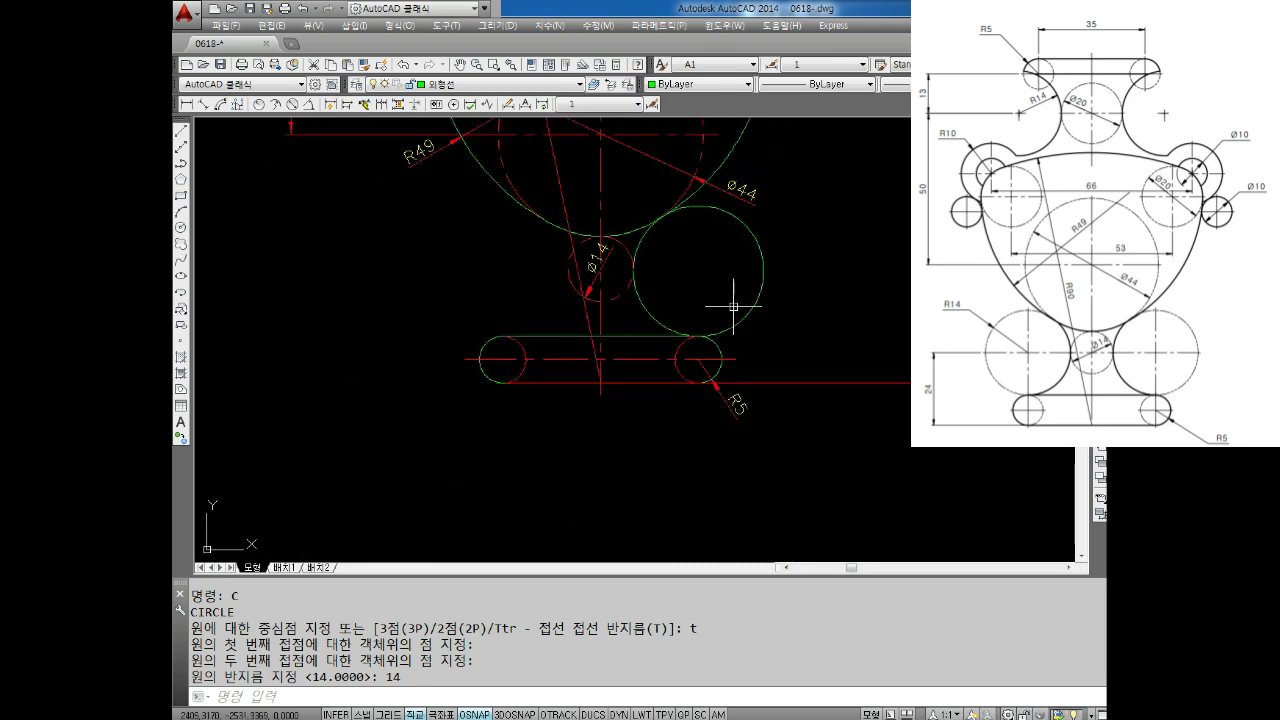
middle_click_drag(733, 306, 756, 328)
key("Escape")
key("Escape")
key("Escape")
left_click(187, 104)
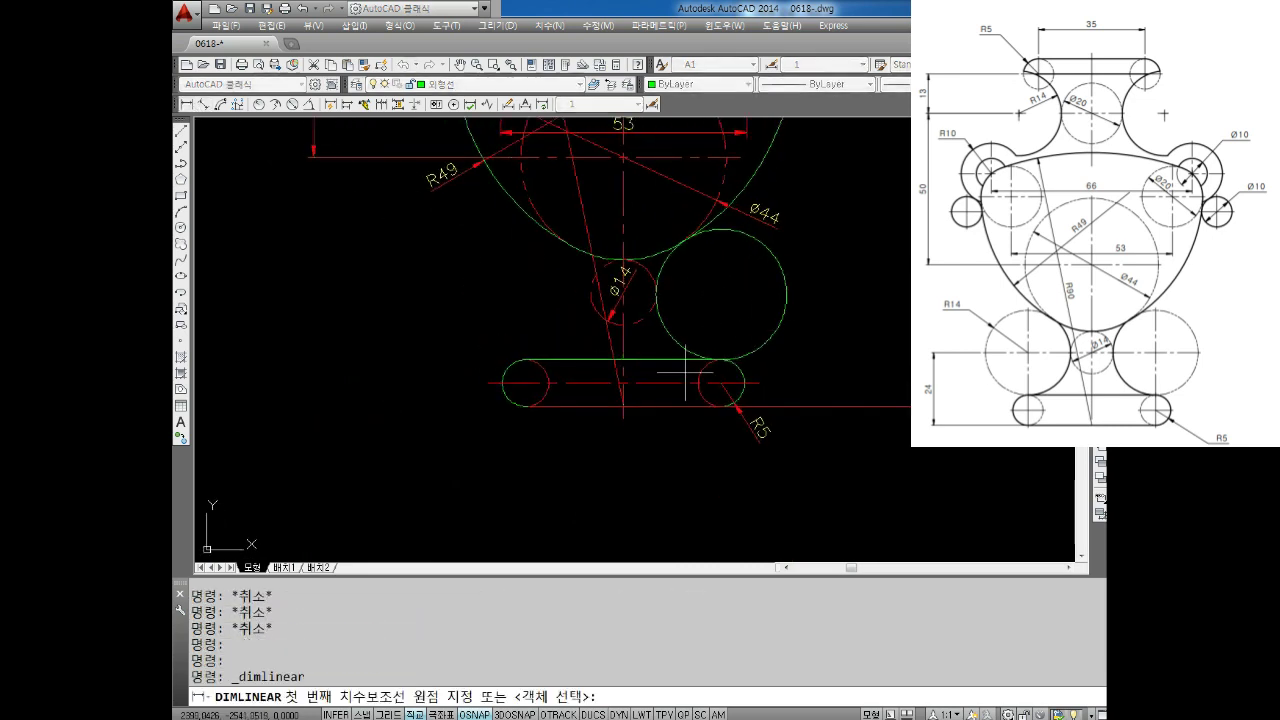
left_click(625, 296)
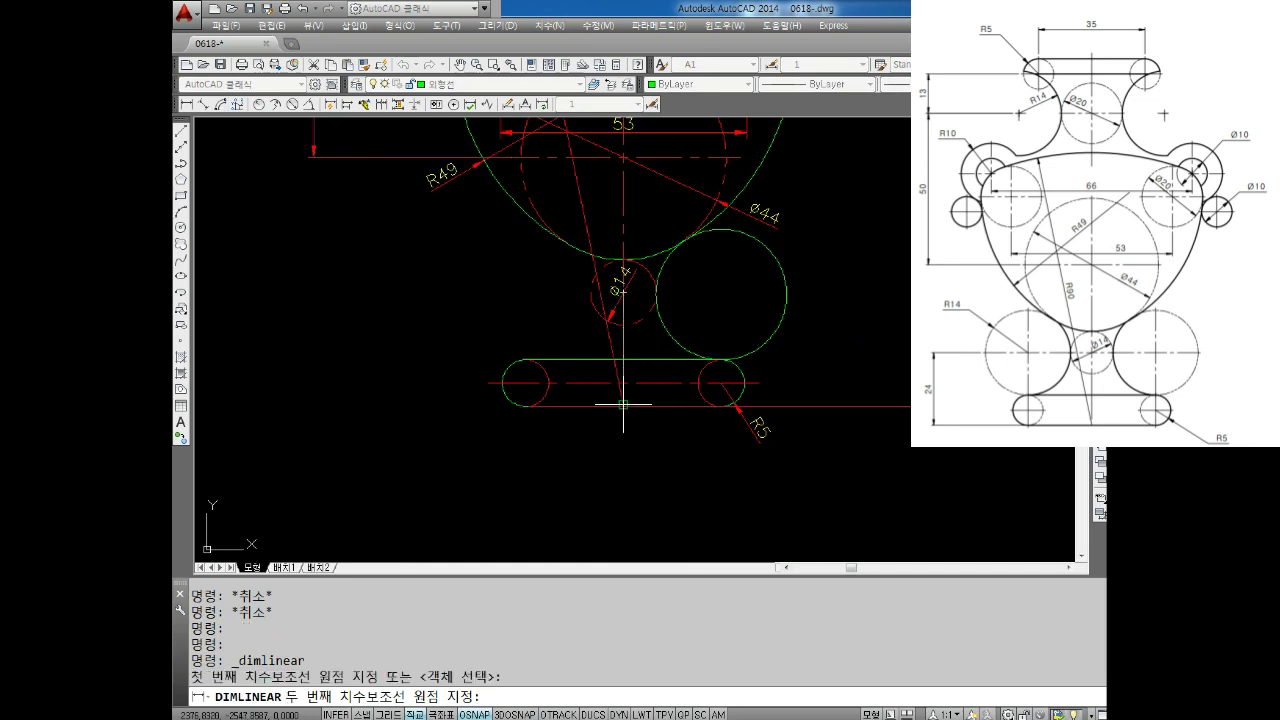
left_click(623, 407)
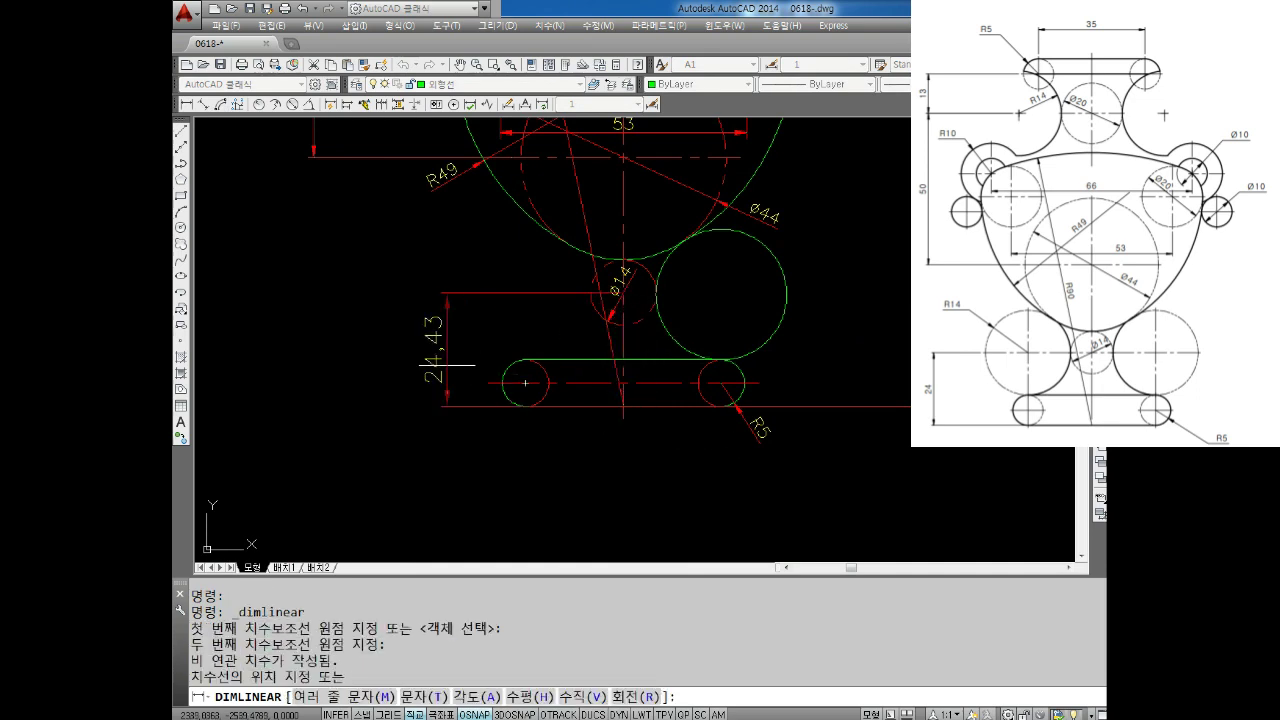
key("Escape")
key("Return")
left_click(620, 382)
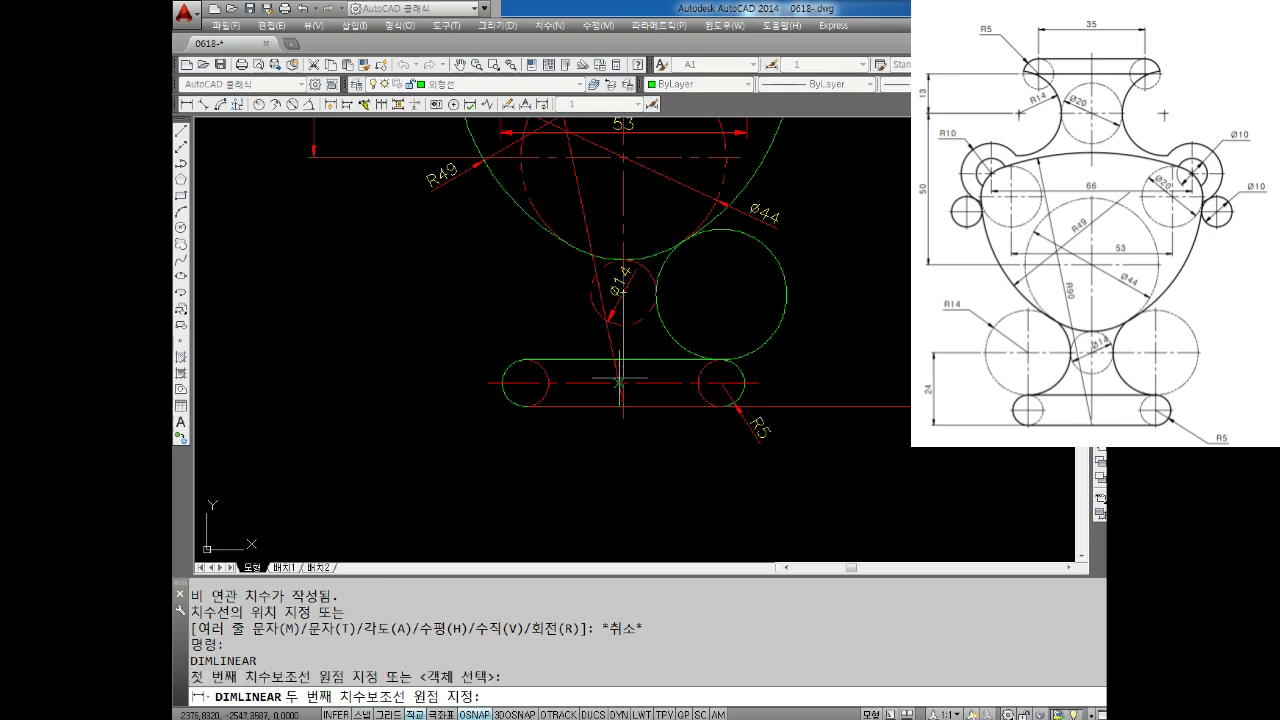
left_click(622, 407)
scroll(641, 396, "up", 3)
scroll(641, 396, "up", 5)
scroll(528, 508, "down", 3)
key("Escape")
key("Return")
left_click(486, 523)
scroll(592, 470, "up", 4)
middle_click_drag(592, 470, 619, 289)
scroll(583, 302, "up", 4)
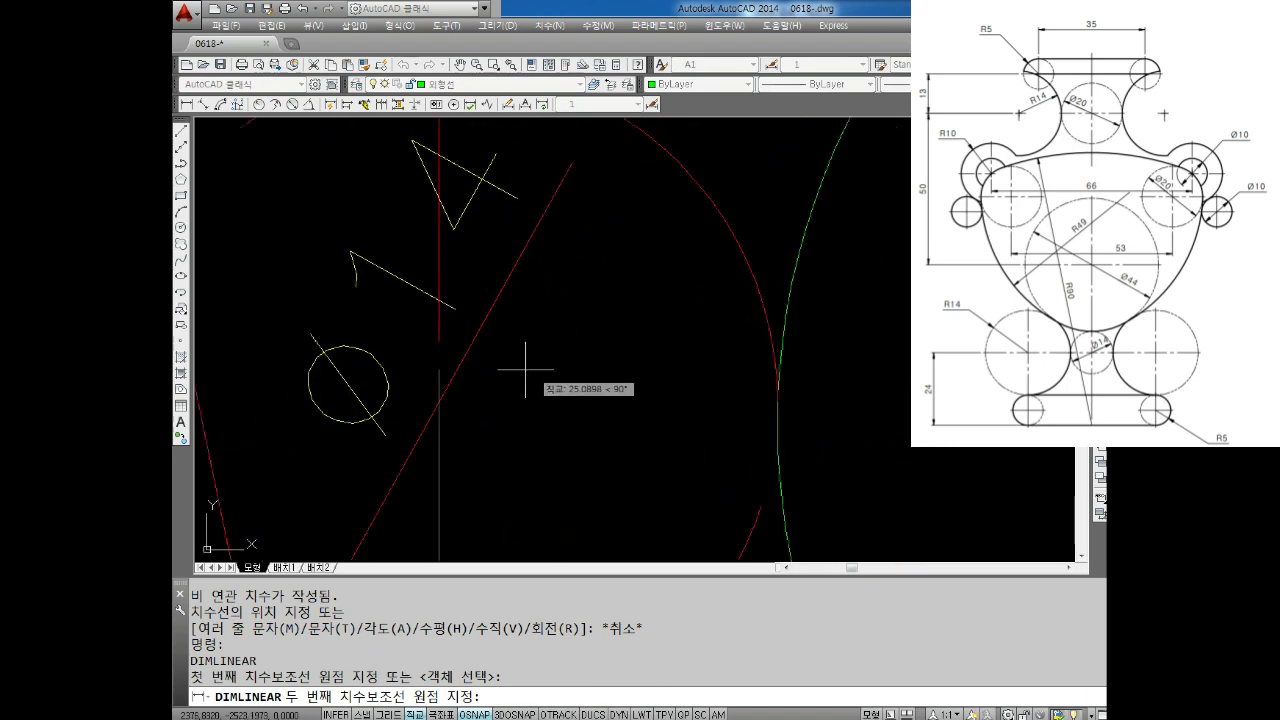
left_click(438, 401)
scroll(438, 401, "down", 3)
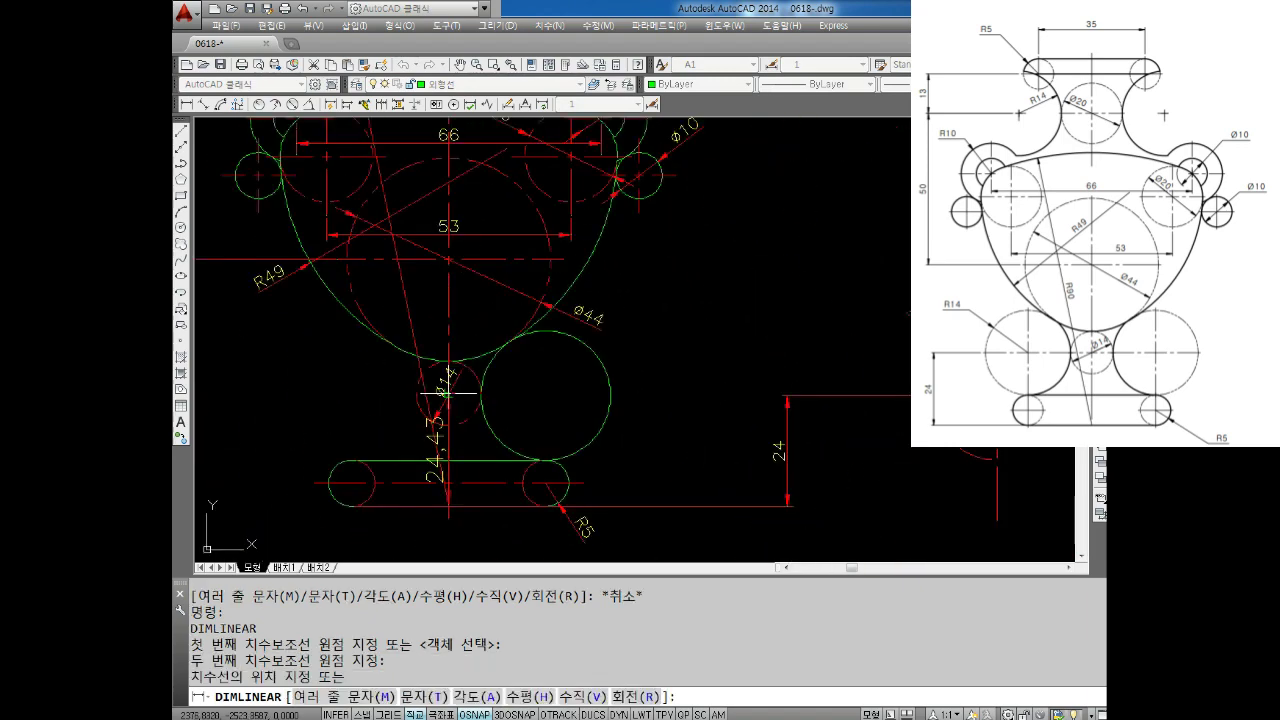
key("Escape")
key("Escape")
middle_click_drag(498, 376, 538, 356)
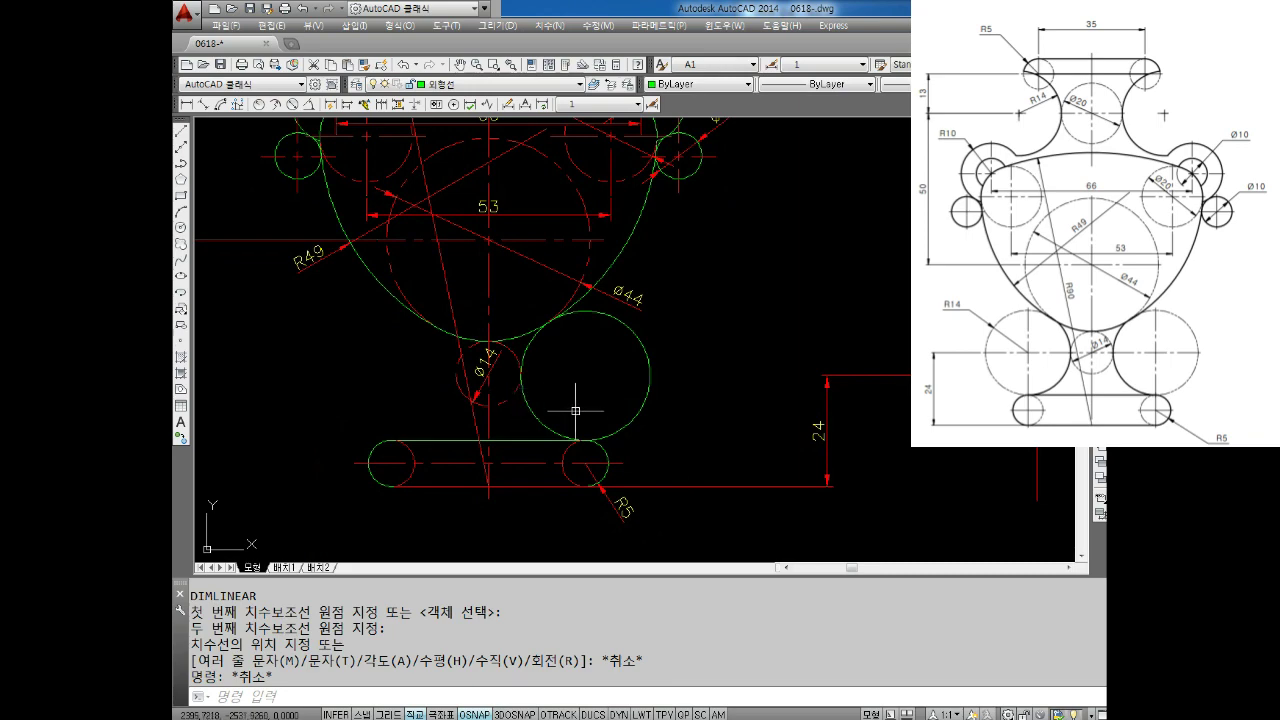
middle_click_drag(567, 435, 616, 388)
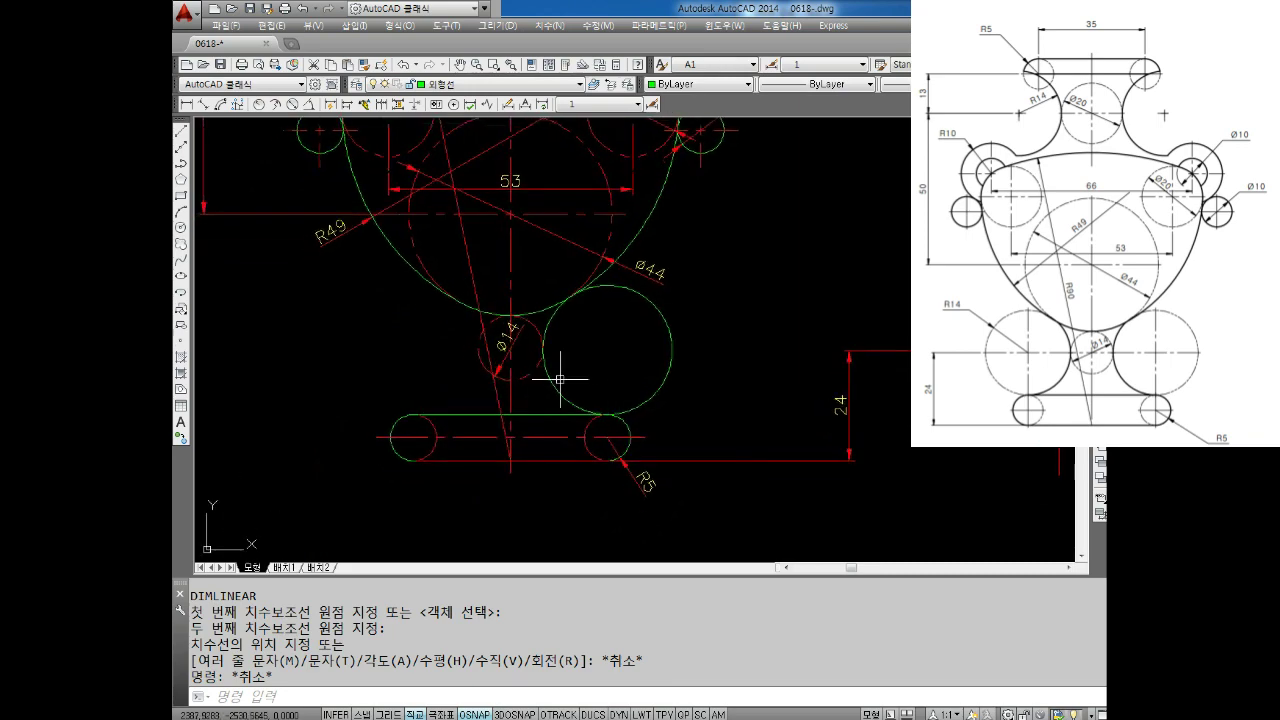
scroll(590, 375, "up", 1)
scroll(623, 366, "up", 1)
scroll(540, 363, "up", 1)
scroll(600, 443, "down", 1)
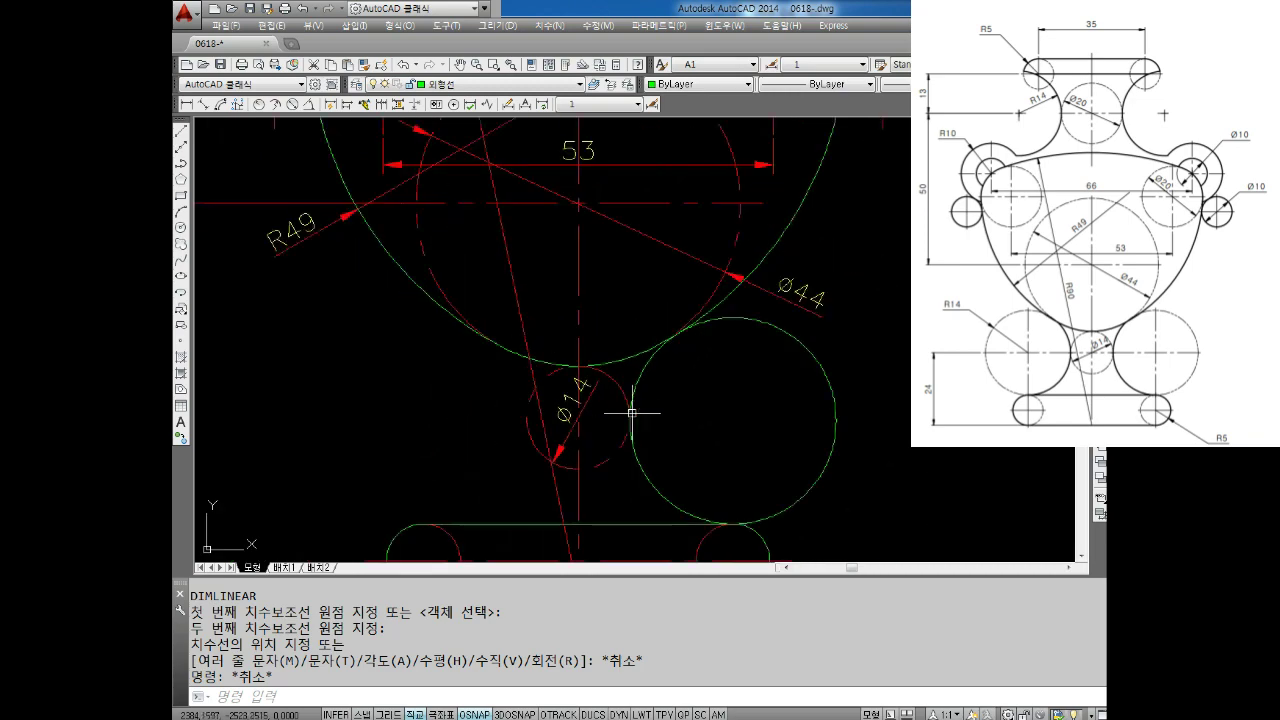
left_click(632, 412)
left_click(620, 438)
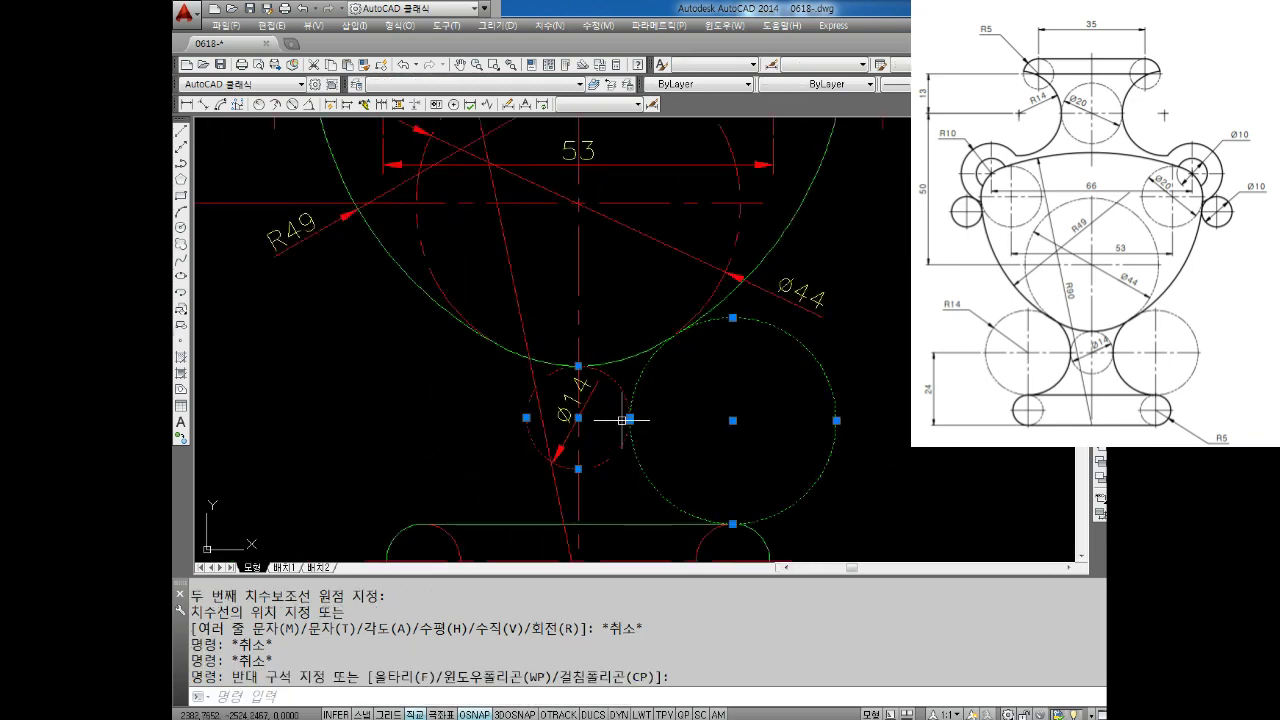
Delete the two circles, then undo three times to bring them back.
key("Delete")
scroll(557, 363, "up", 2)
scroll(628, 389, "up", 1)
scroll(614, 320, "up", 1)
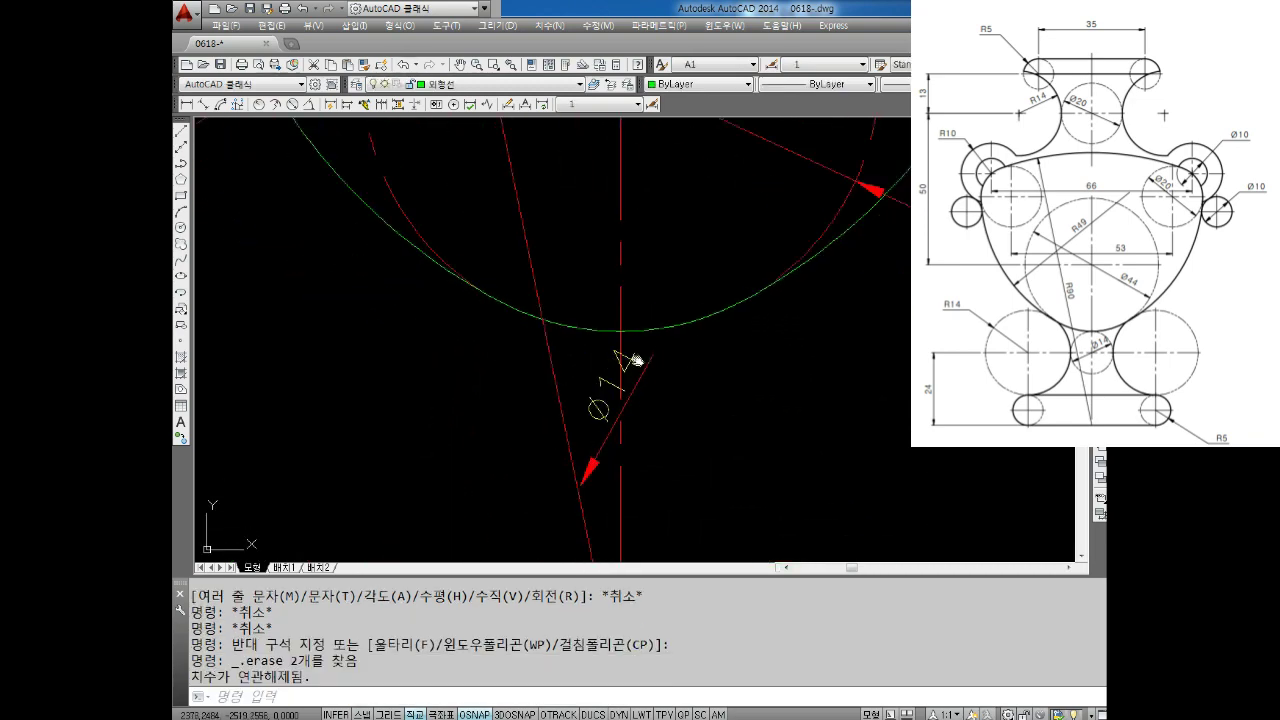
scroll(636, 358, "down", 2)
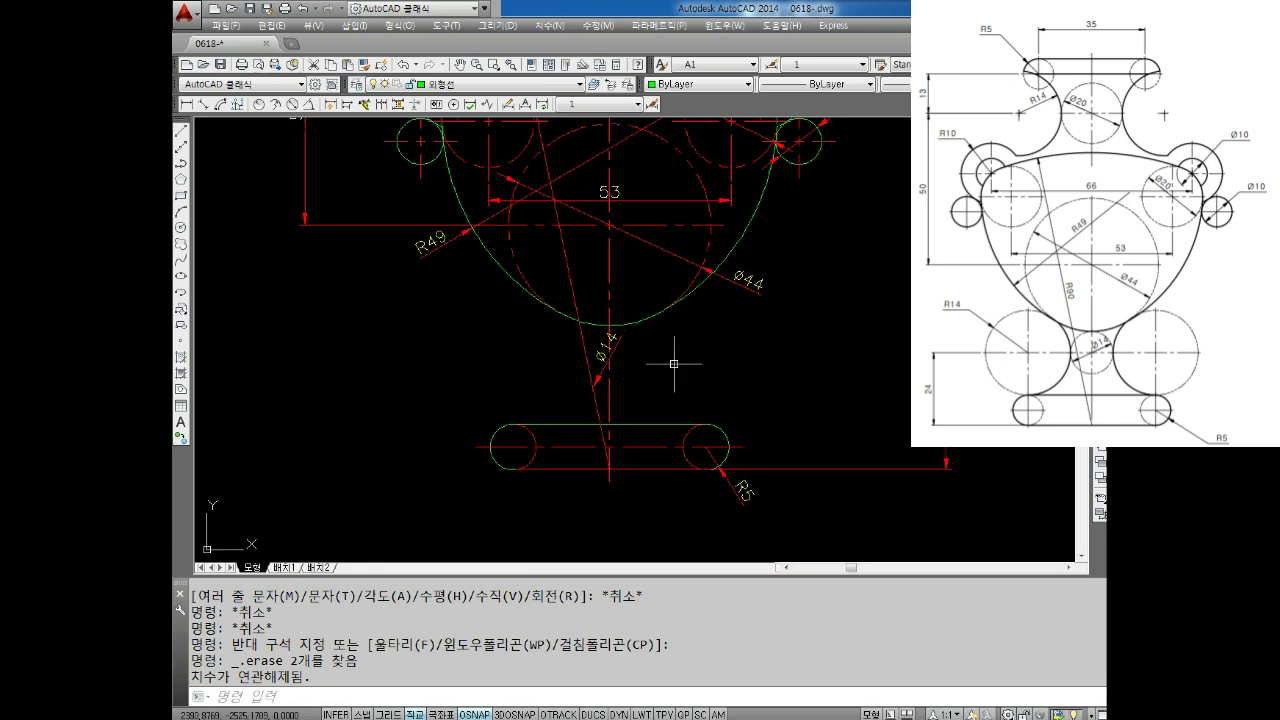
type("u")
key("Return")
type("u")
key("Return")
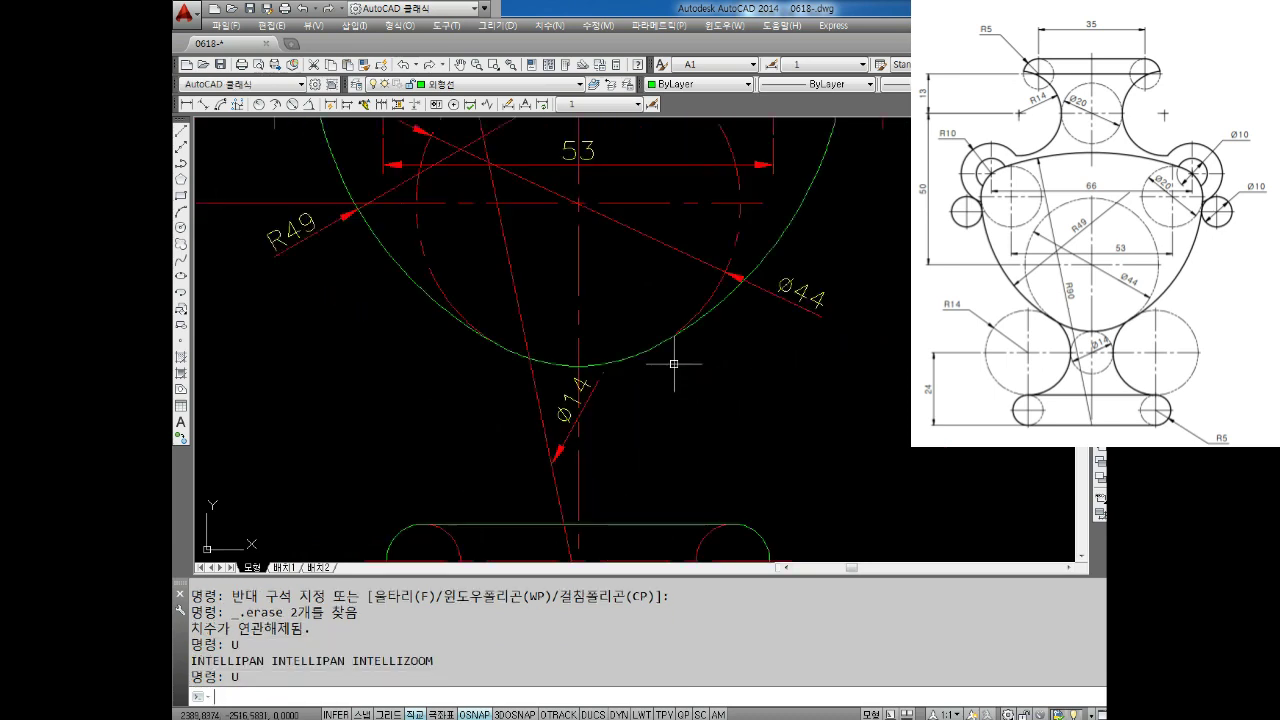
type("u")
key("Return")
Erase only the radius 14 tangent circle.
key("Escape")
key("Escape")
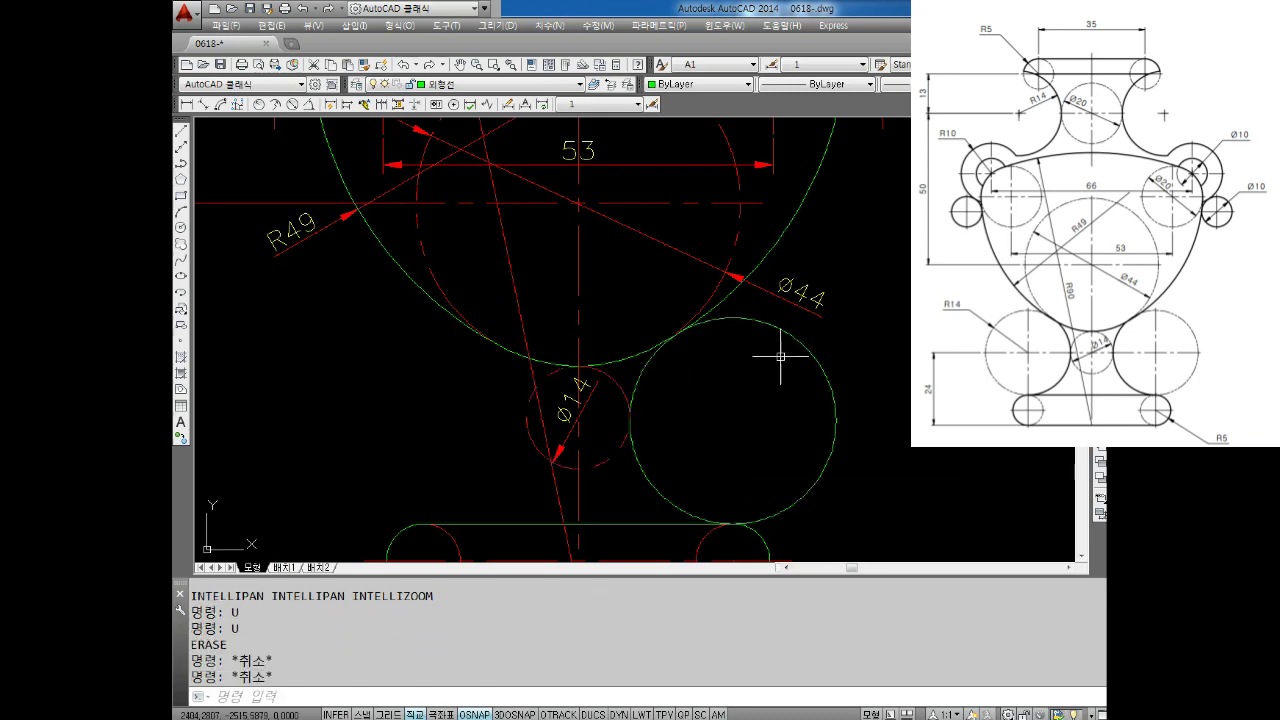
left_click(803, 428)
key("Delete")
scroll(585, 394, "down", 1)
scroll(610, 340, "down", 1)
middle_click_drag(641, 329, 640, 373)
scroll(640, 373, "up", 2)
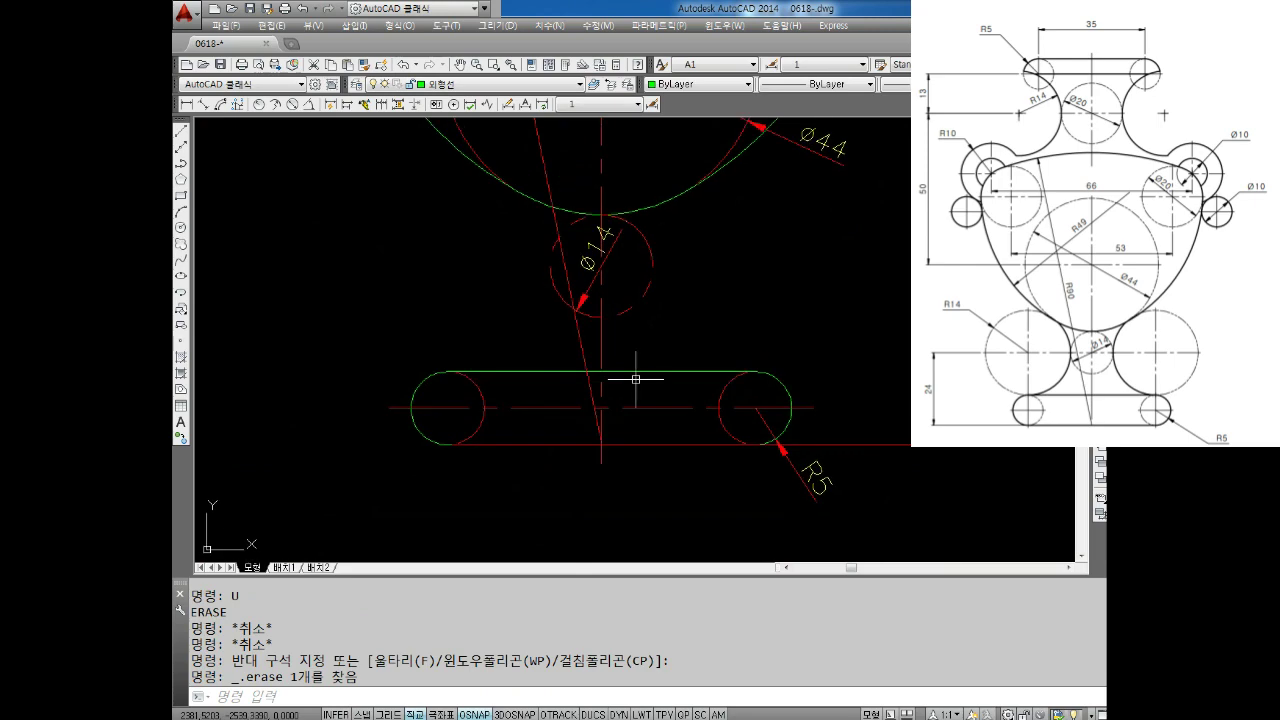
key("Escape")
key("Escape")
scroll(636, 372, "down", 2)
middle_click_drag(636, 372, 651, 420)
scroll(638, 351, "up", 1)
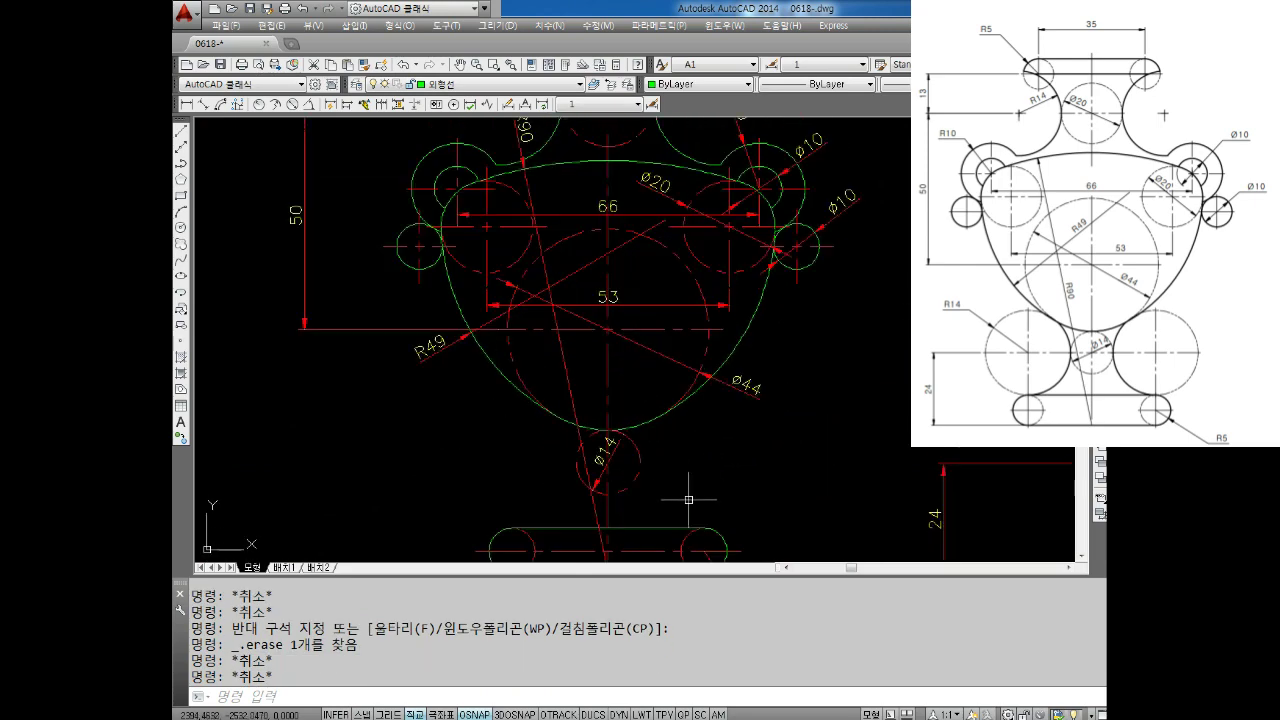
middle_click_drag(689, 492, 666, 349)
key("Escape")
key("Escape")
middle_click_drag(738, 432, 710, 384)
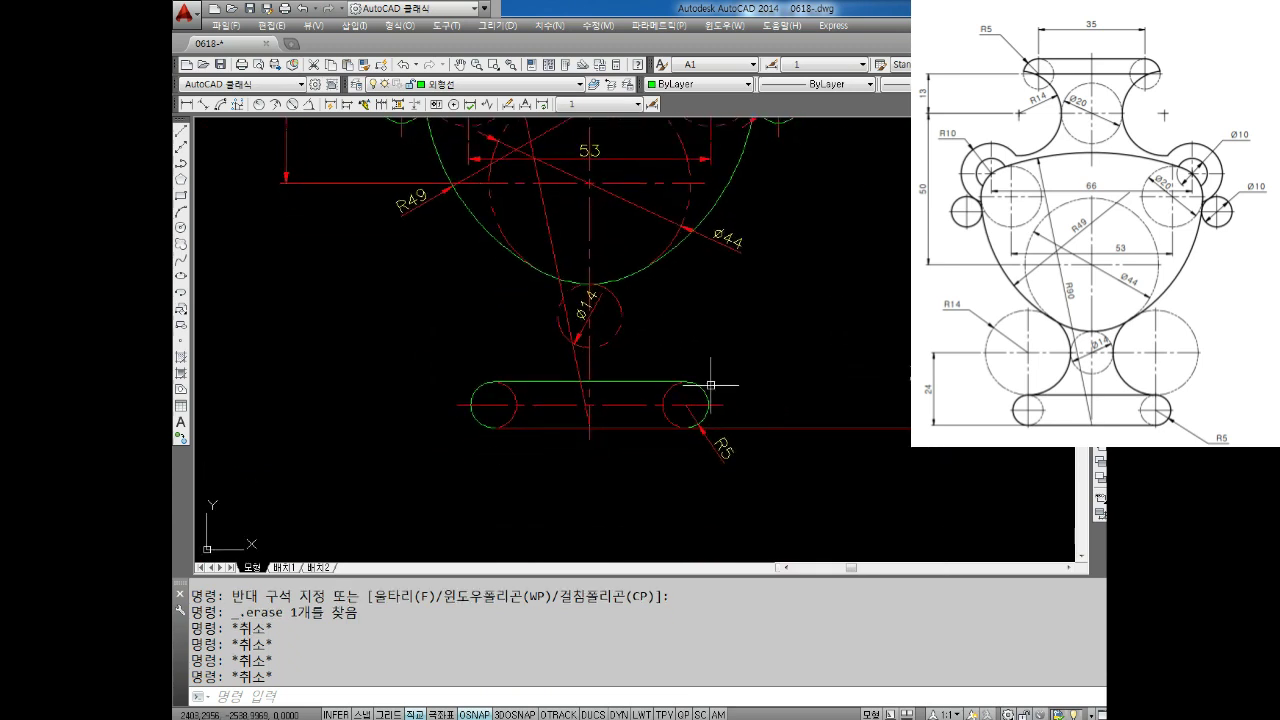
scroll(609, 394, "up", 2)
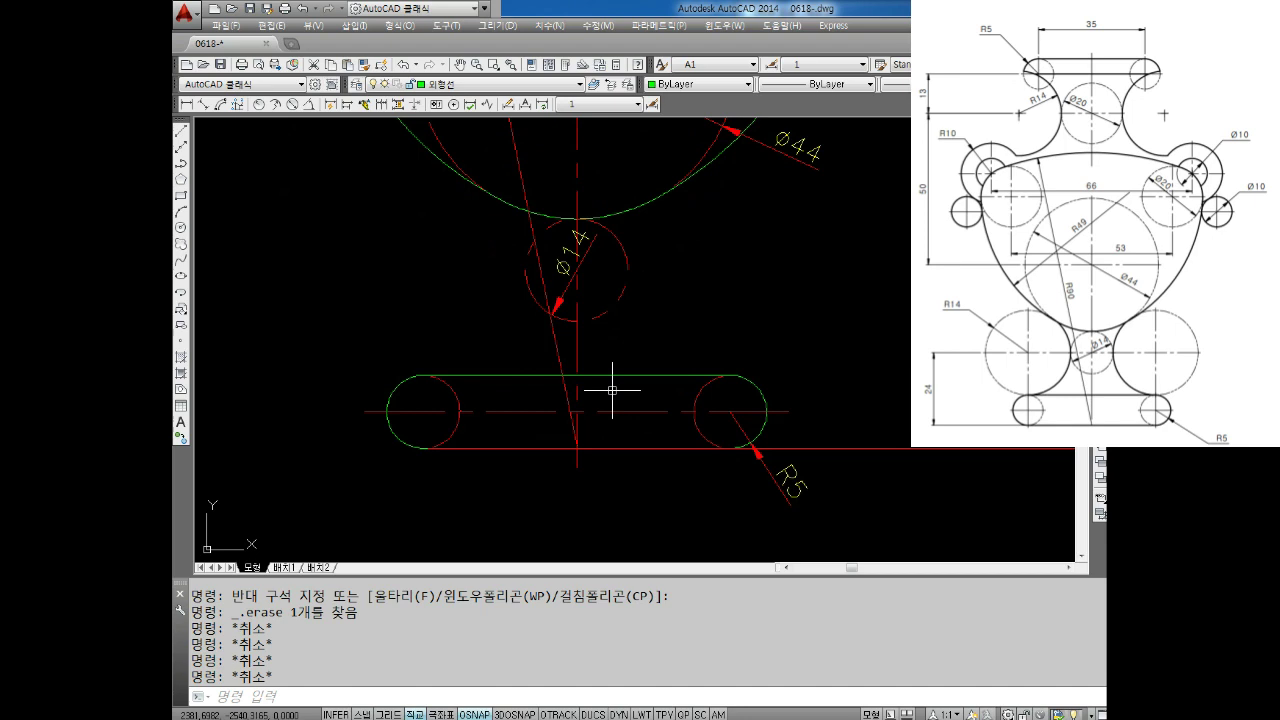
Delete the stray red line along the base slot's bottom edge.
key("Escape")
left_click(885, 448)
left_click(865, 499)
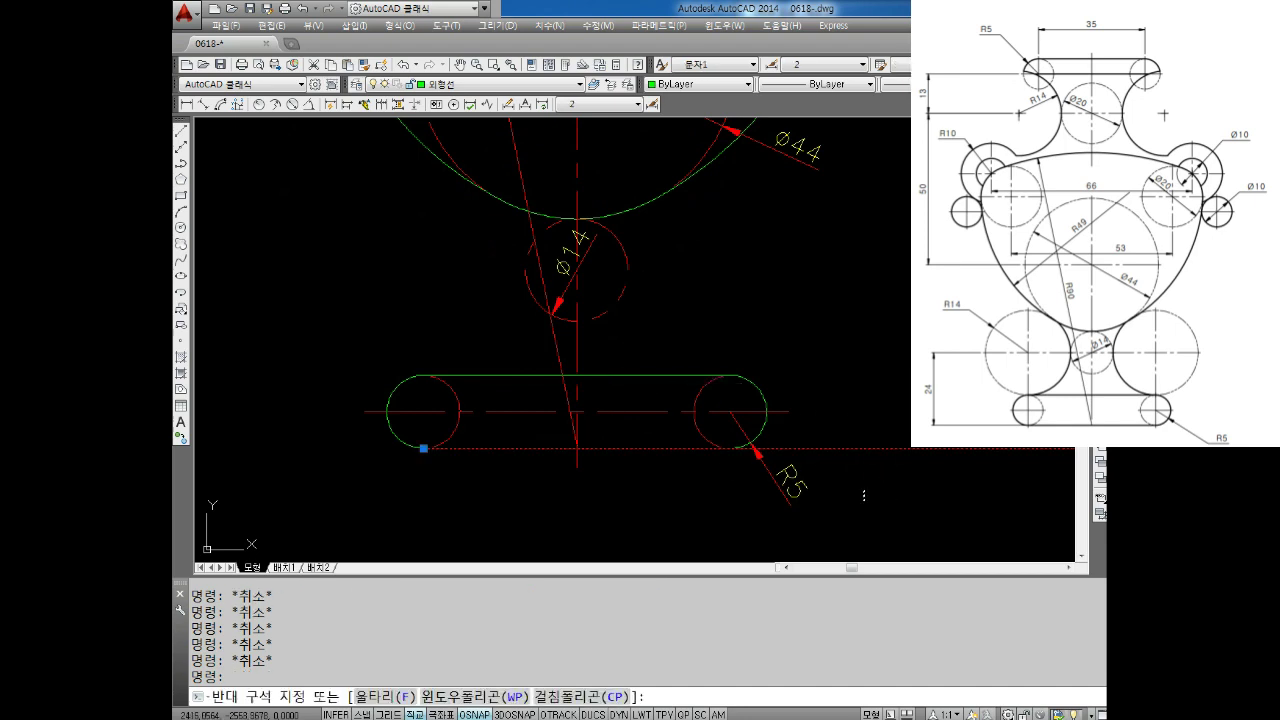
left_click(489, 437)
key("Delete")
scroll(489, 437, "up", 4)
scroll(489, 437, "down", 1)
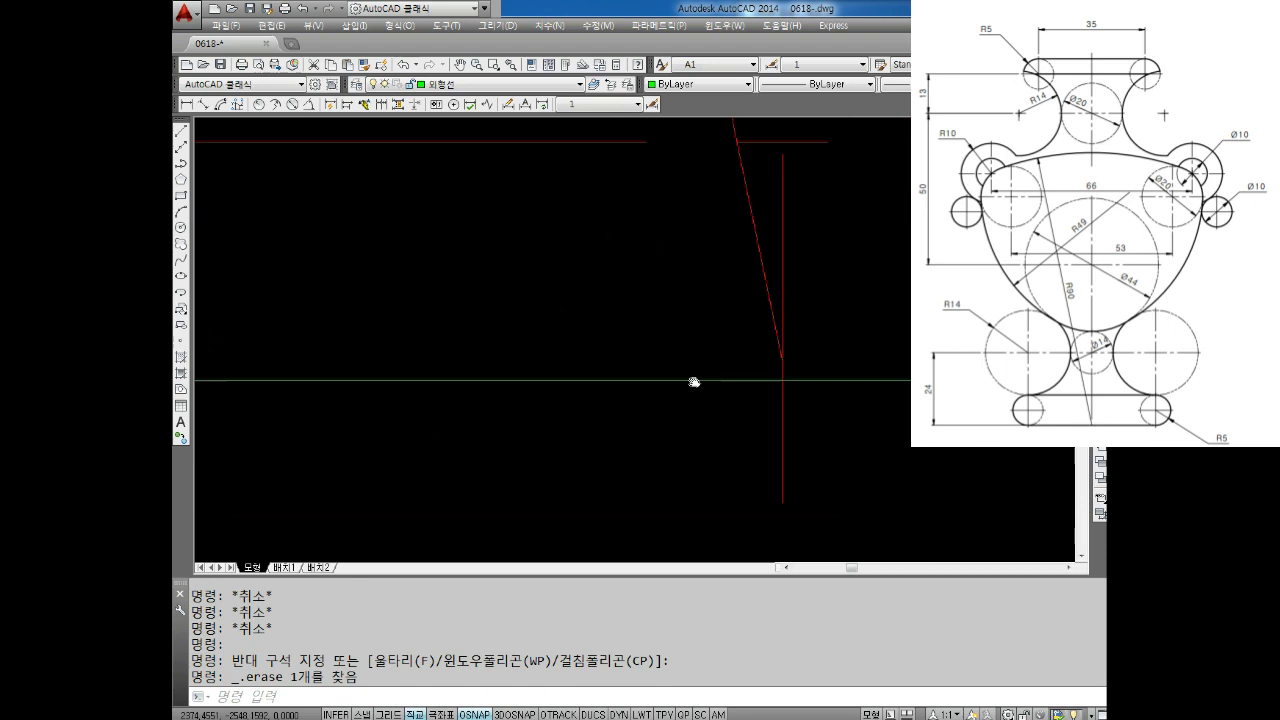
left_click(848, 345)
scroll(808, 391, "up", 1)
scroll(705, 395, "down", 2)
key("Escape")
key("Escape")
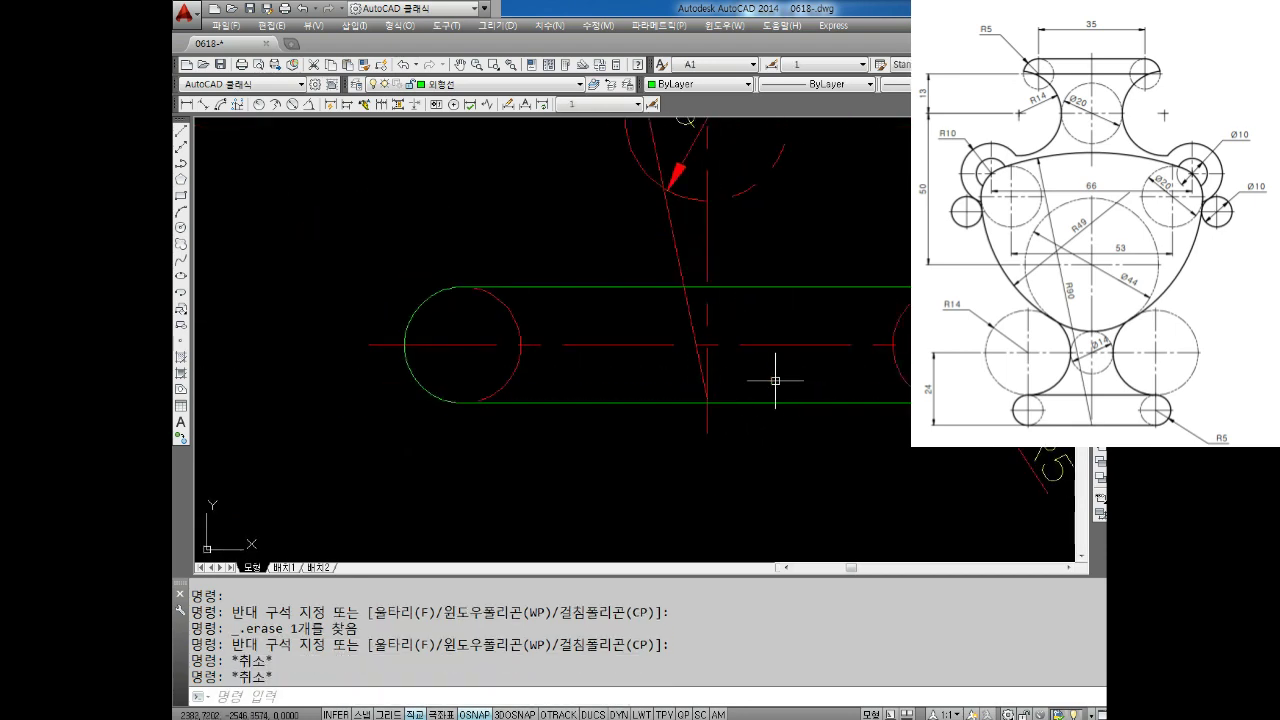
key("Escape")
key("Escape")
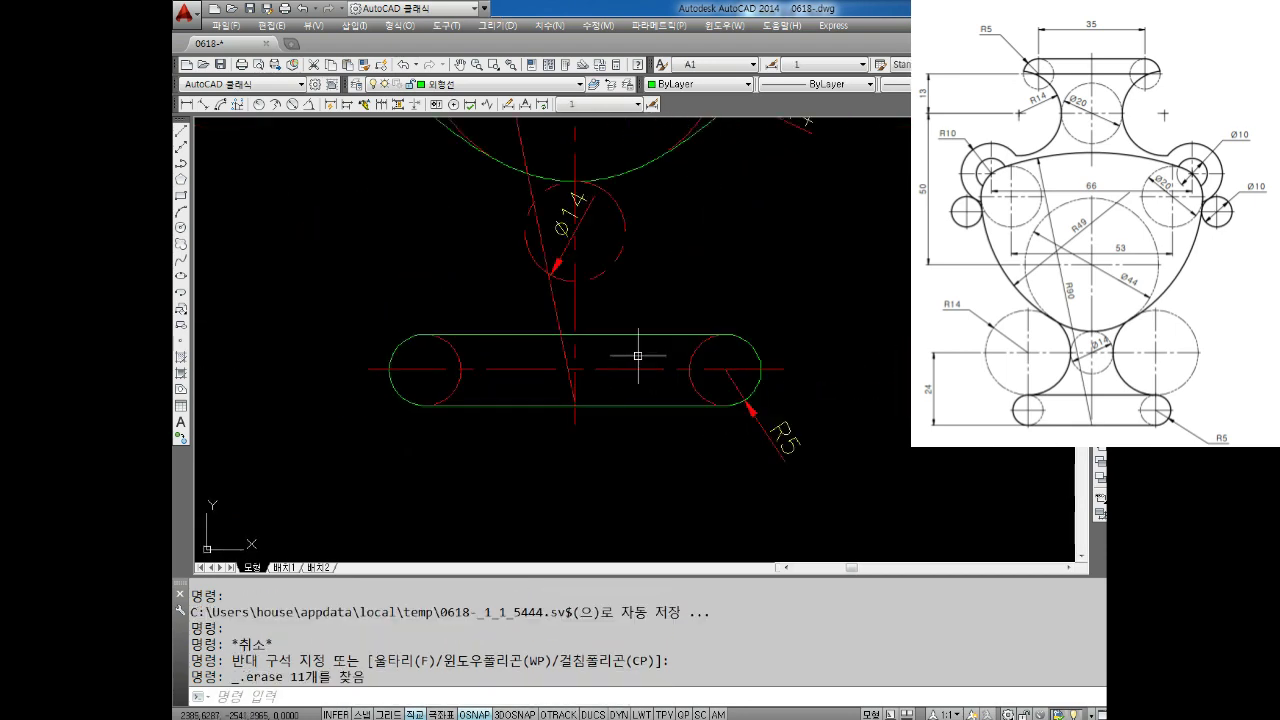
scroll(650, 365, "up", 2)
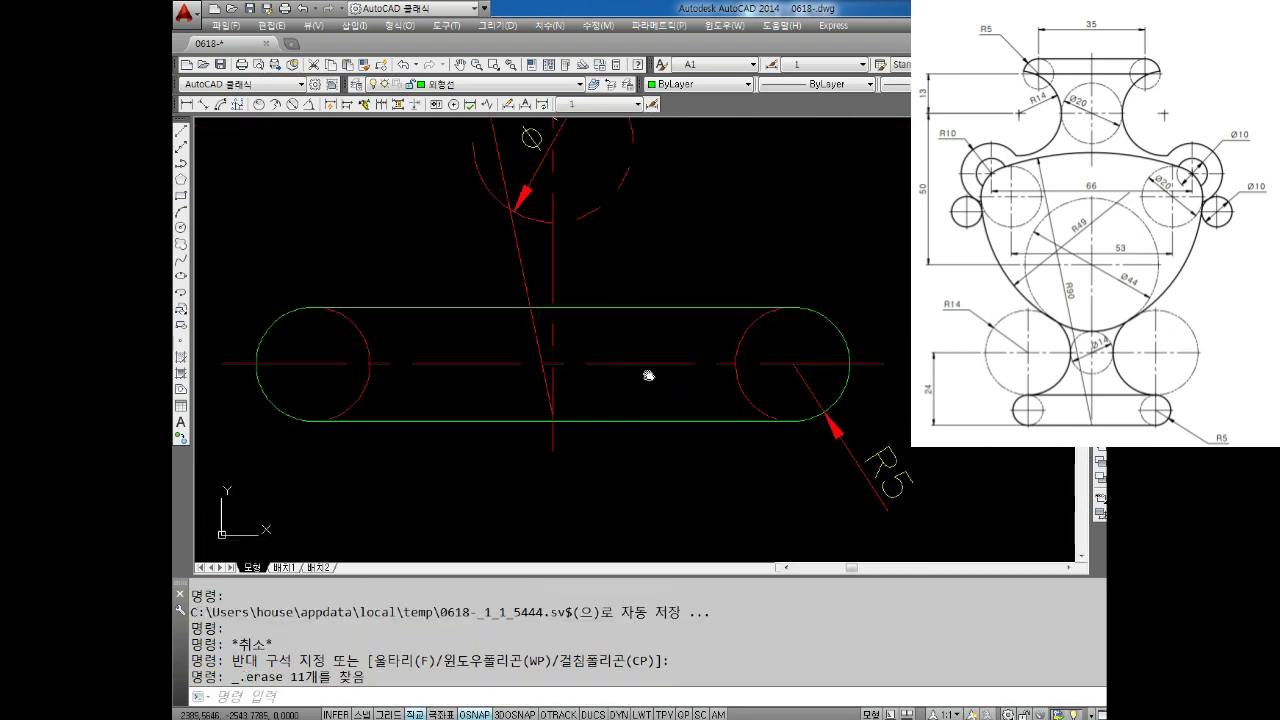
key("Escape")
key("Escape")
key("Escape")
key("Escape")
type("m")
key("Return")
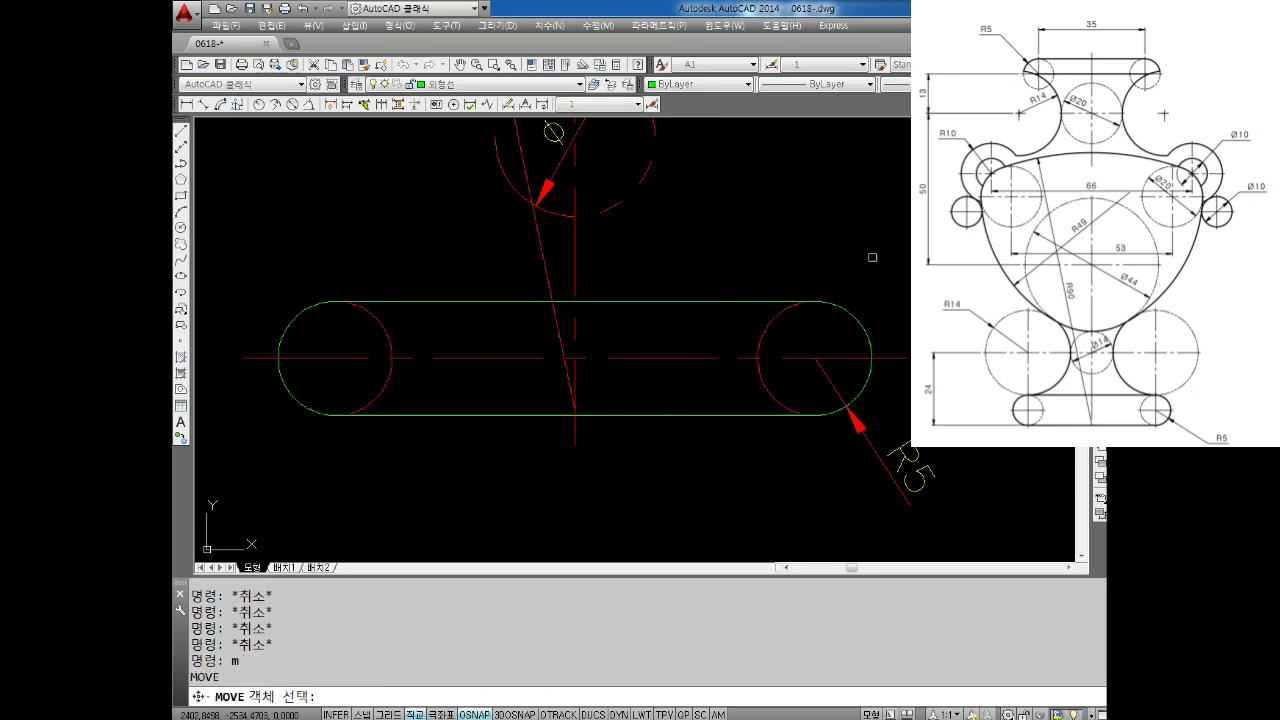
Window-select the slot objects and pick a base point, then cancel the move.
left_click(892, 228)
left_click(704, 482)
left_click(432, 216)
left_click(264, 474)
key("Return")
scroll(541, 394, "up", 5)
left_click(681, 474)
scroll(686, 449, "down", 5)
key("Escape")
key("Escape")
key("Escape")
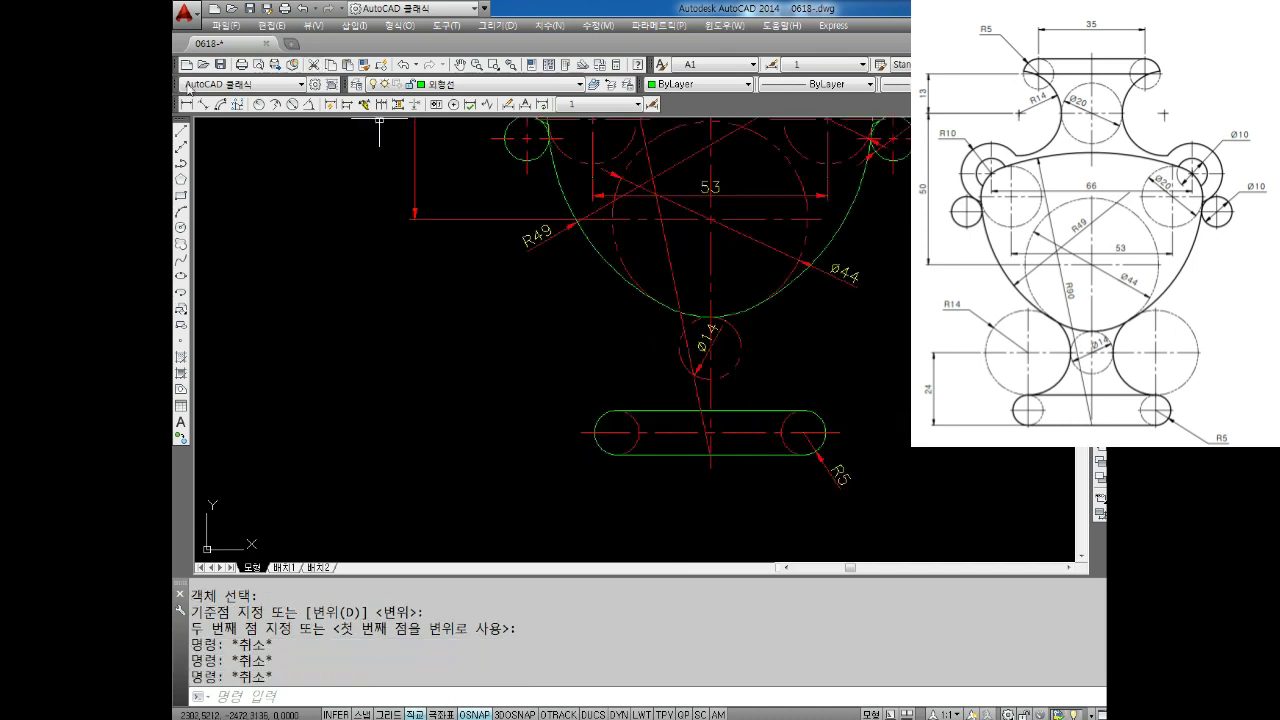
Check the slot with a temporary vertical 24 dimension from the Ø14 circle centre, then delete it.
left_click(186, 104)
scroll(621, 362, "up", 4)
middle_click_drag(865, 423, 860, 411)
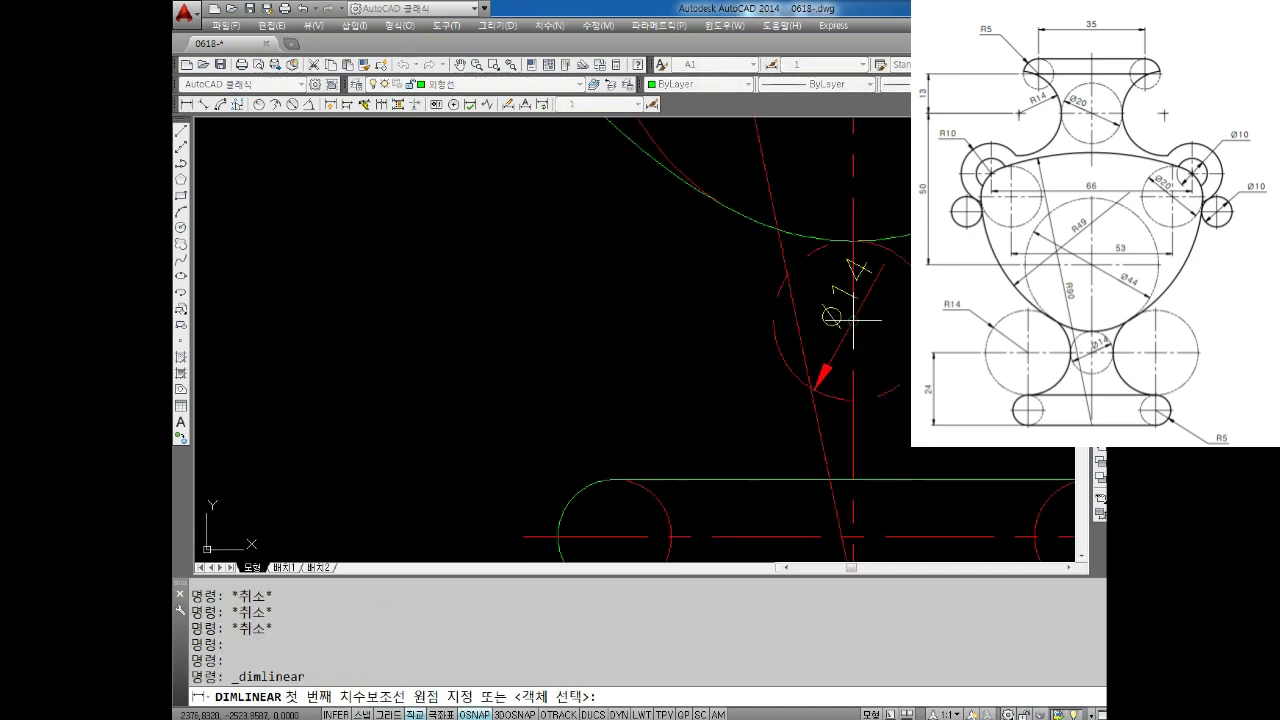
scroll(853, 318, "up", 2)
left_click(694, 437)
scroll(694, 437, "down", 2)
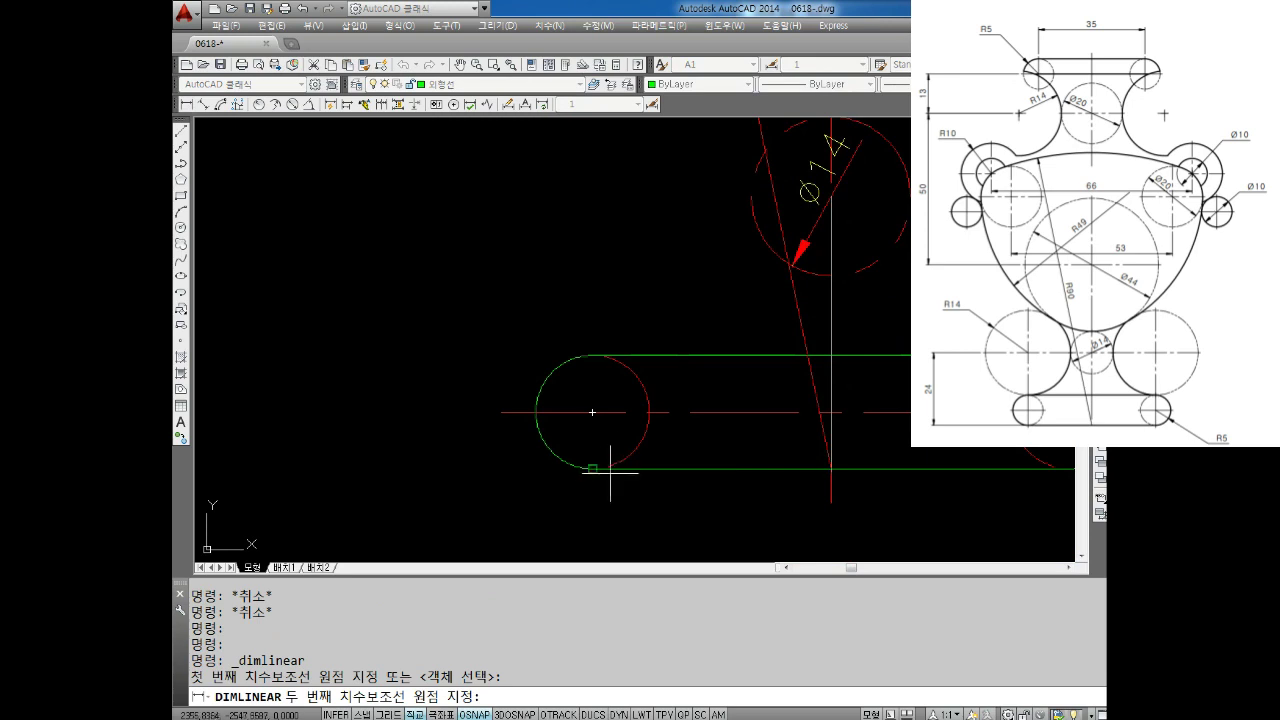
left_click(607, 466)
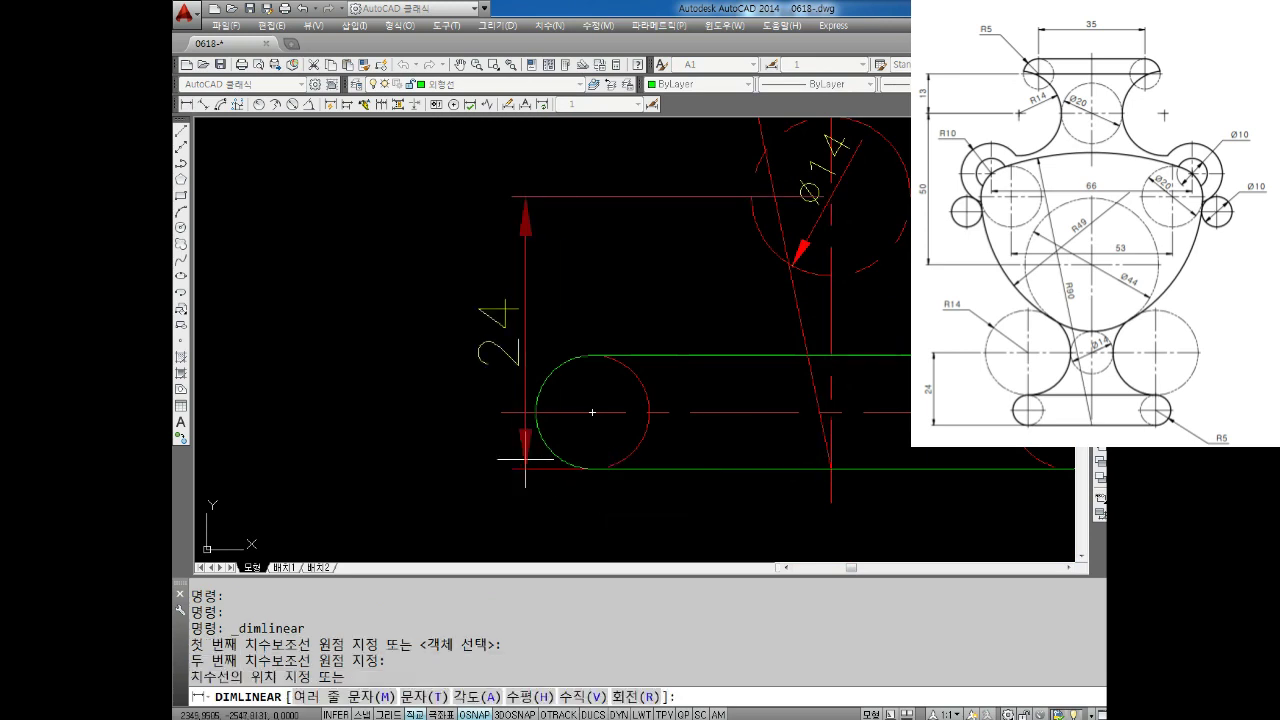
left_click(372, 405)
left_click(416, 152)
left_click(336, 480)
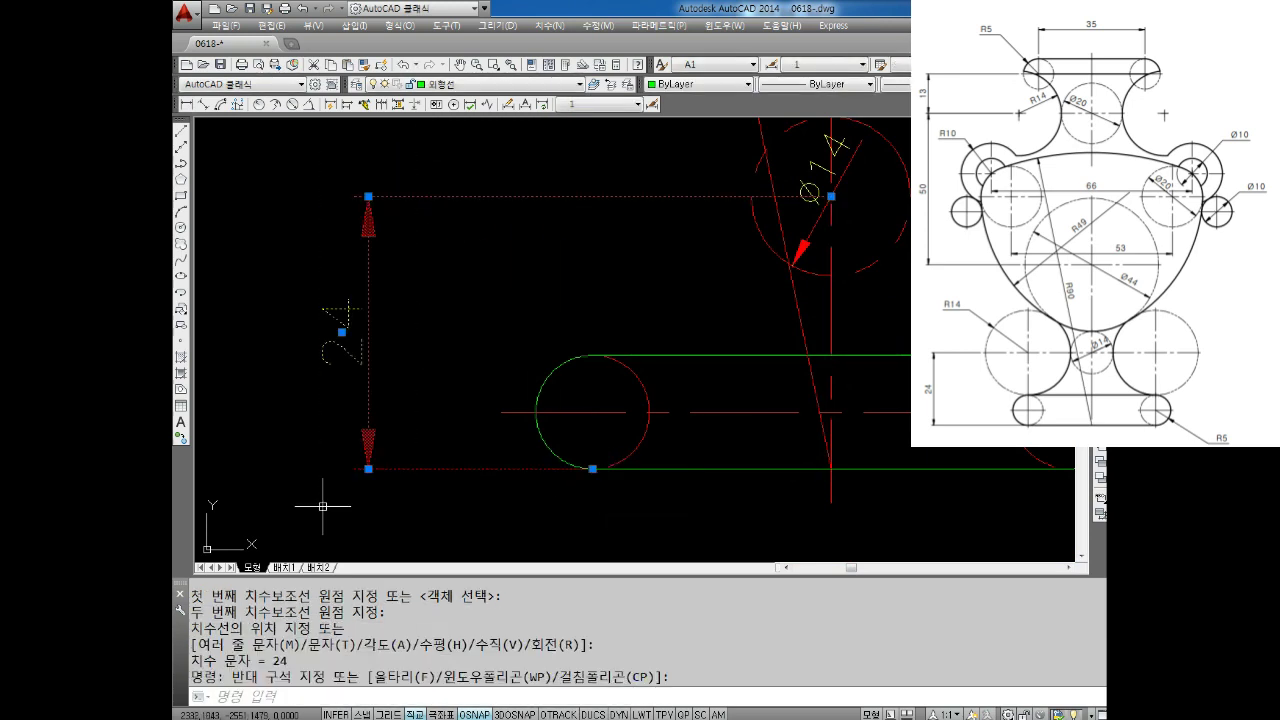
key("Delete")
Start a Tan-Tan-Radius circle with the C command.
scroll(623, 334, "down", 3)
scroll(500, 351, "up", 2)
scroll(500, 357, "up", 1)
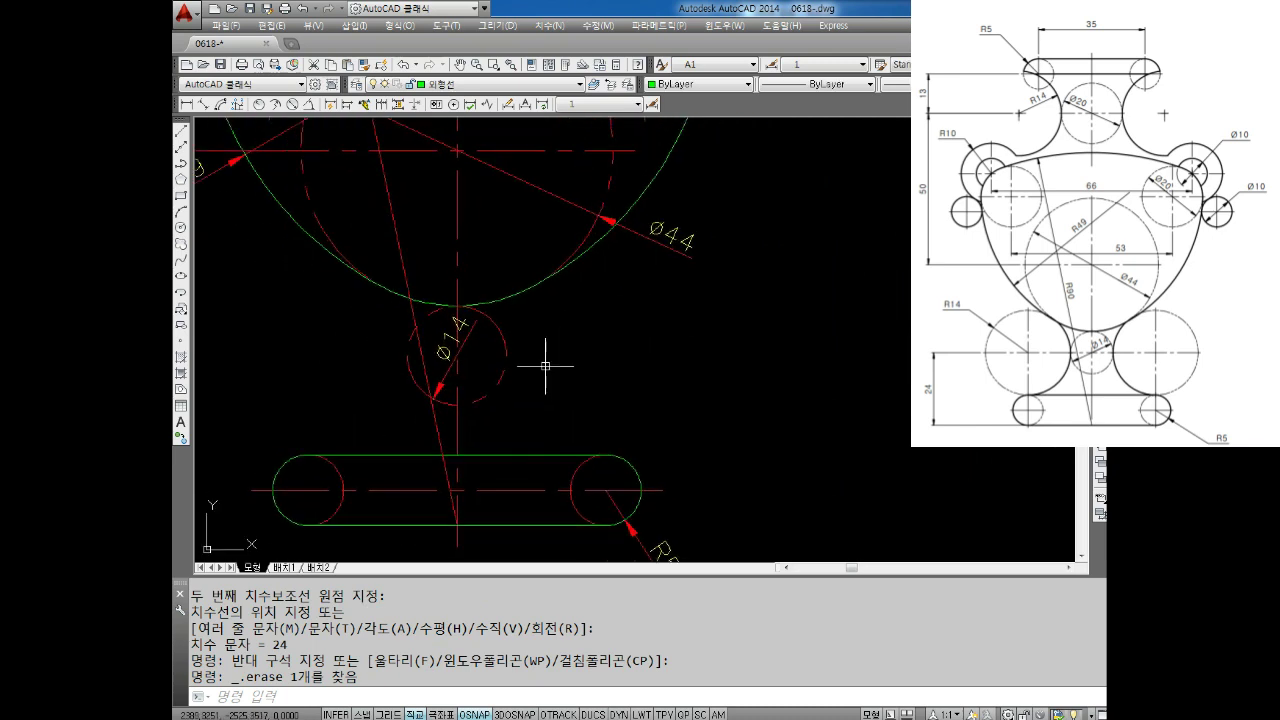
key("Escape")
key("Escape")
type("c")
key("Return")
Draw a radius-14 circle tangent to the slot's top edge and the Ø14 circle.
type("t")
key("Return")
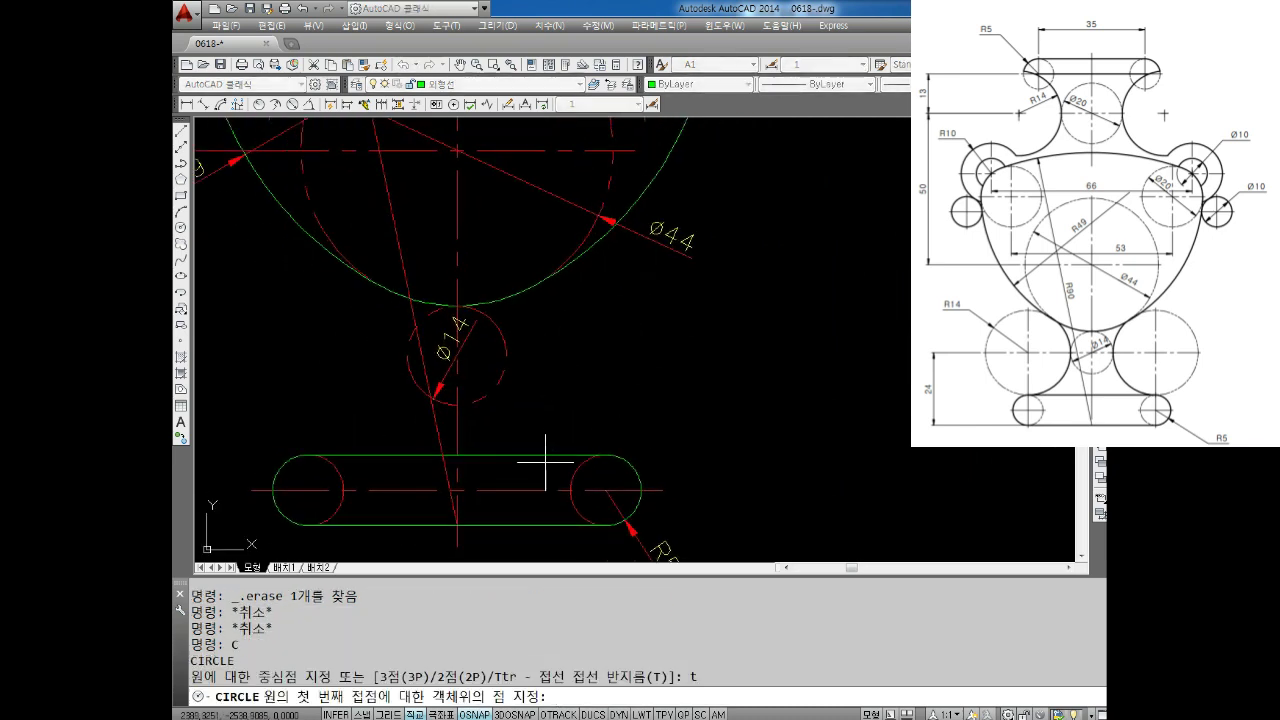
left_click(549, 456)
left_click(505, 376)
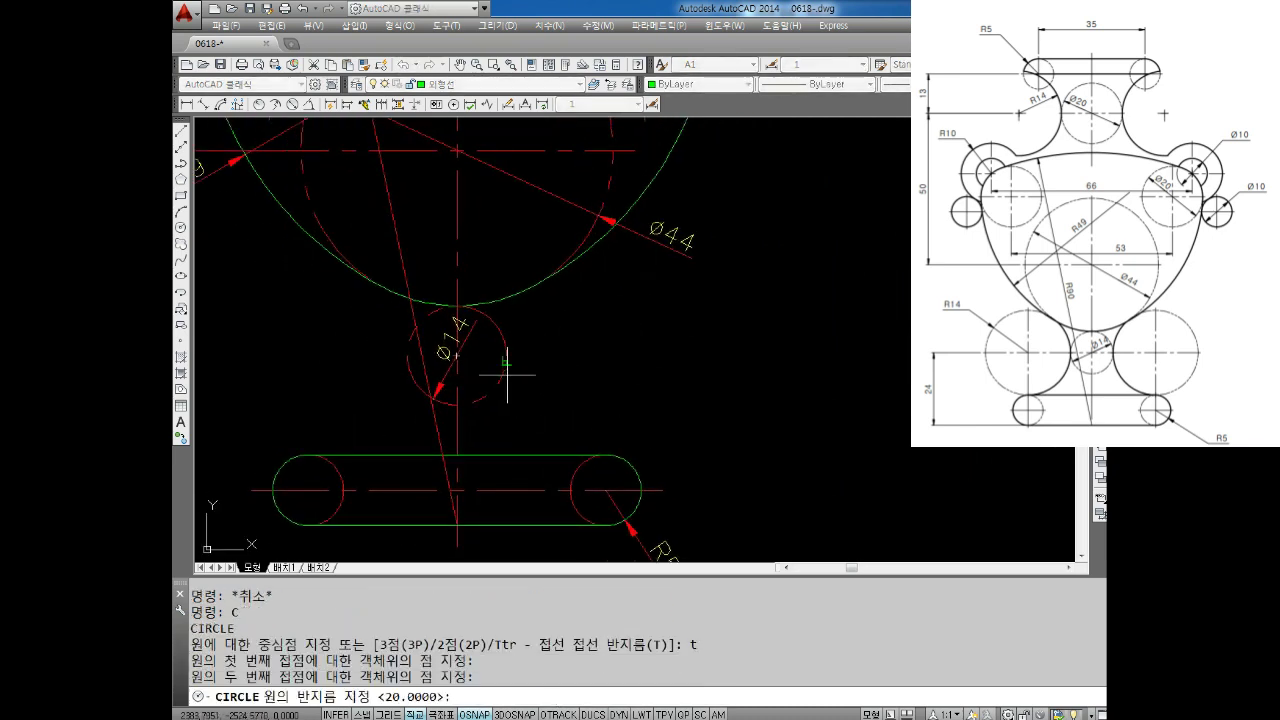
type("14")
key("Return")
Trim away part of the R14 circle, then undo the trim to restore it.
scroll(771, 366, "down", 2)
scroll(771, 366, "down", 1)
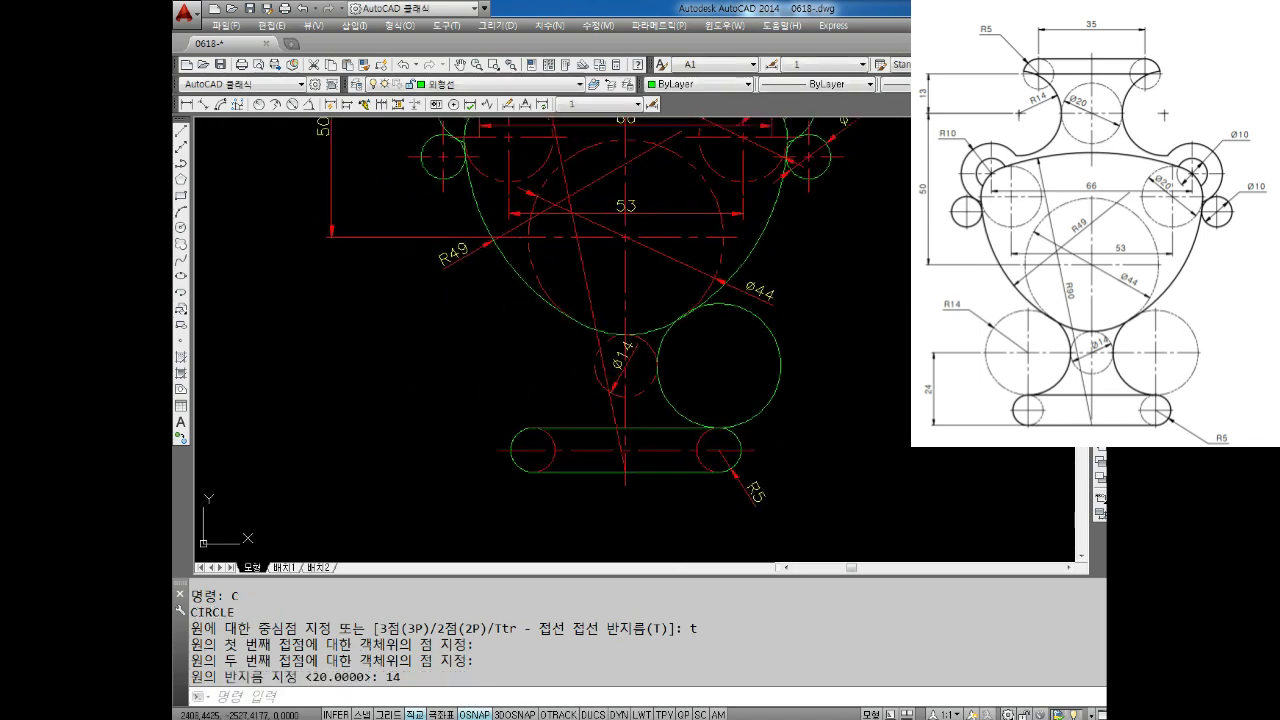
scroll(749, 360, "up", 1)
scroll(664, 345, "down", 2)
scroll(660, 350, "up", 2)
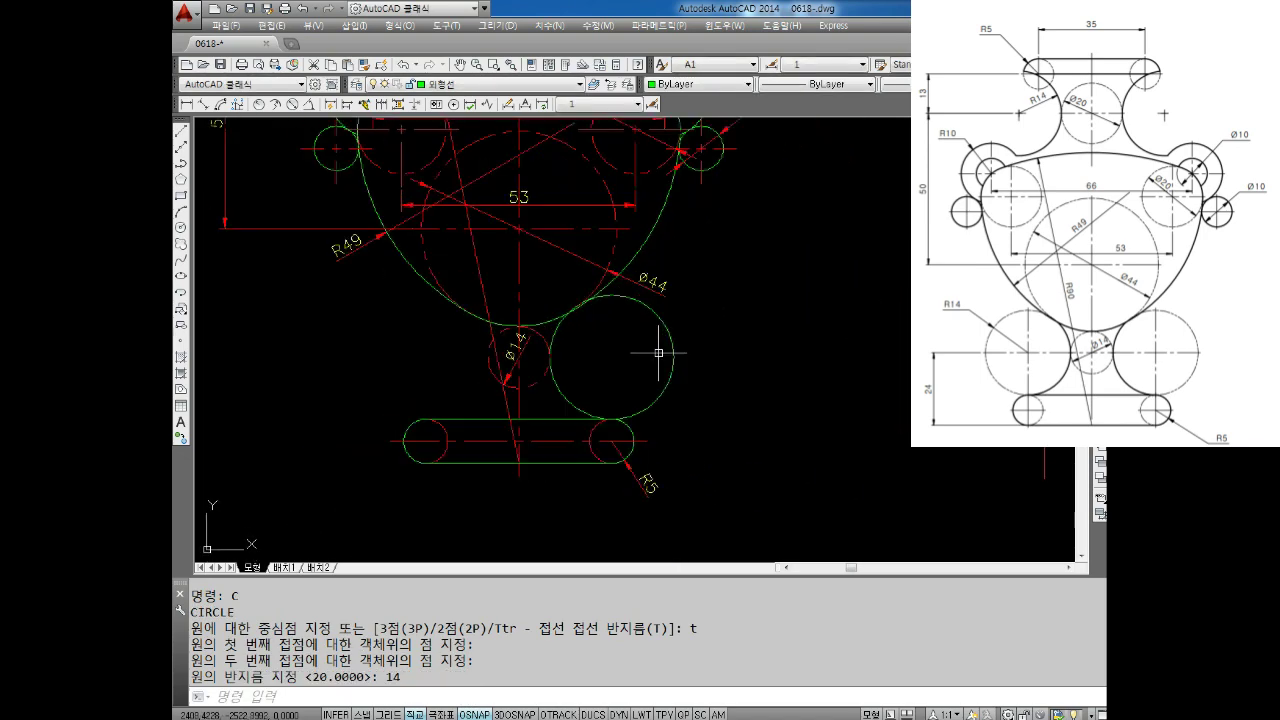
key("Escape")
key("Escape")
key("Escape")
key("Escape")
key("Escape")
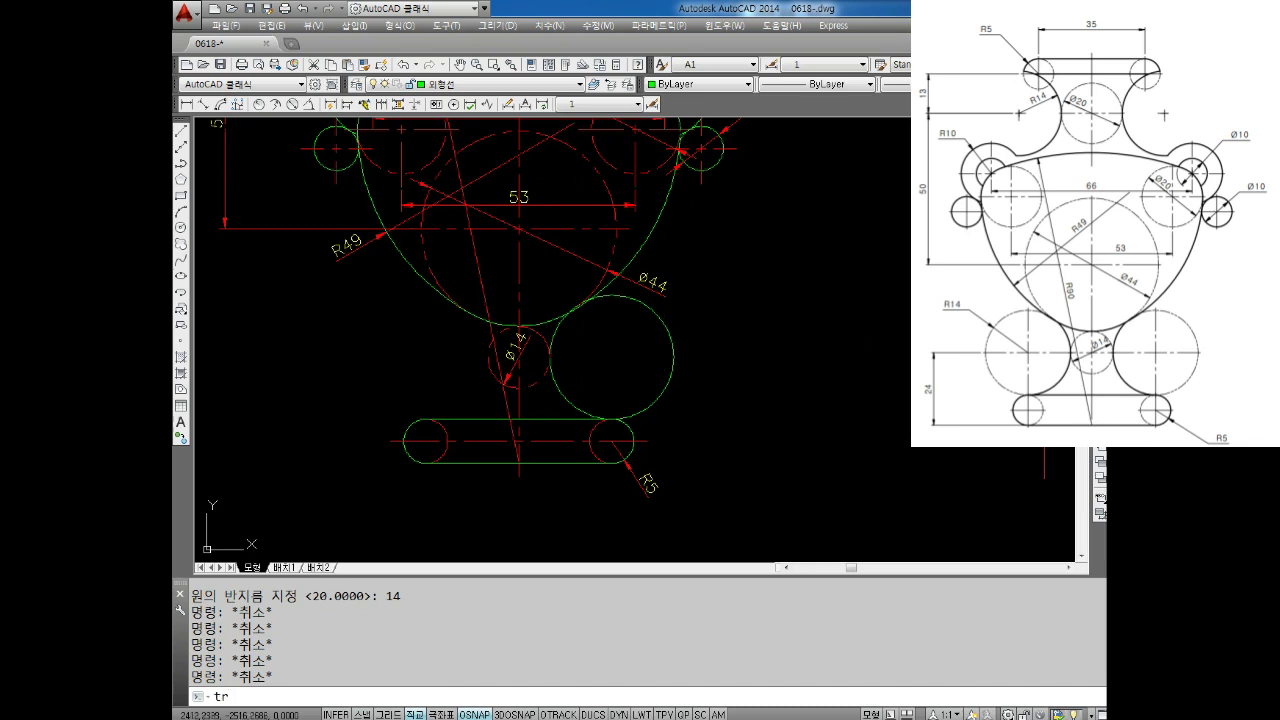
key("Return")
key("Return")
left_click_drag(634, 371, 615, 355)
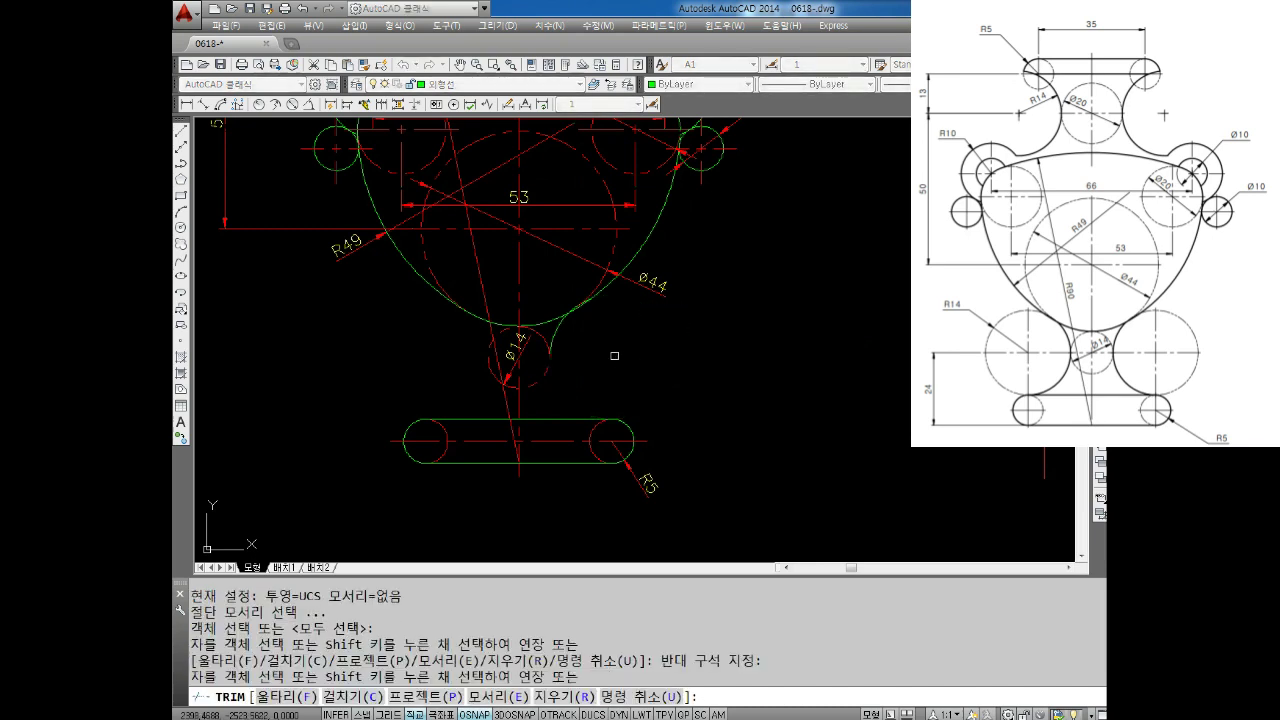
type("u")
key("Return")
key("Escape")
key("Escape")
Draw a vertical line from the R14 circle's centre straight down past the slot.
scroll(628, 367, "up", 4)
scroll(520, 277, "up", 2)
scroll(500, 277, "up", 1)
scroll(508, 277, "up", 1)
scroll(513, 298, "up", 2)
scroll(513, 298, "down", 2)
scroll(515, 296, "down", 2)
scroll(586, 366, "down", 1)
middle_click_drag(586, 366, 659, 392)
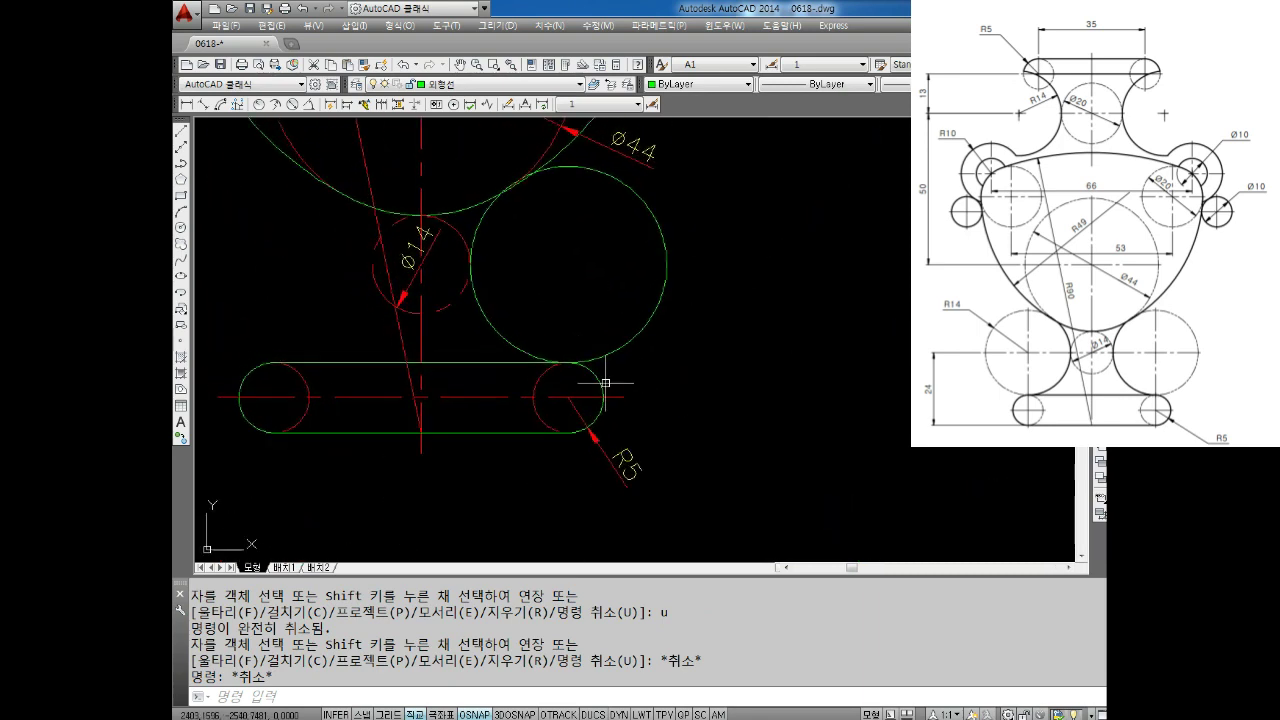
key("Escape")
key("Escape")
key("Escape")
key("Escape")
key("Escape")
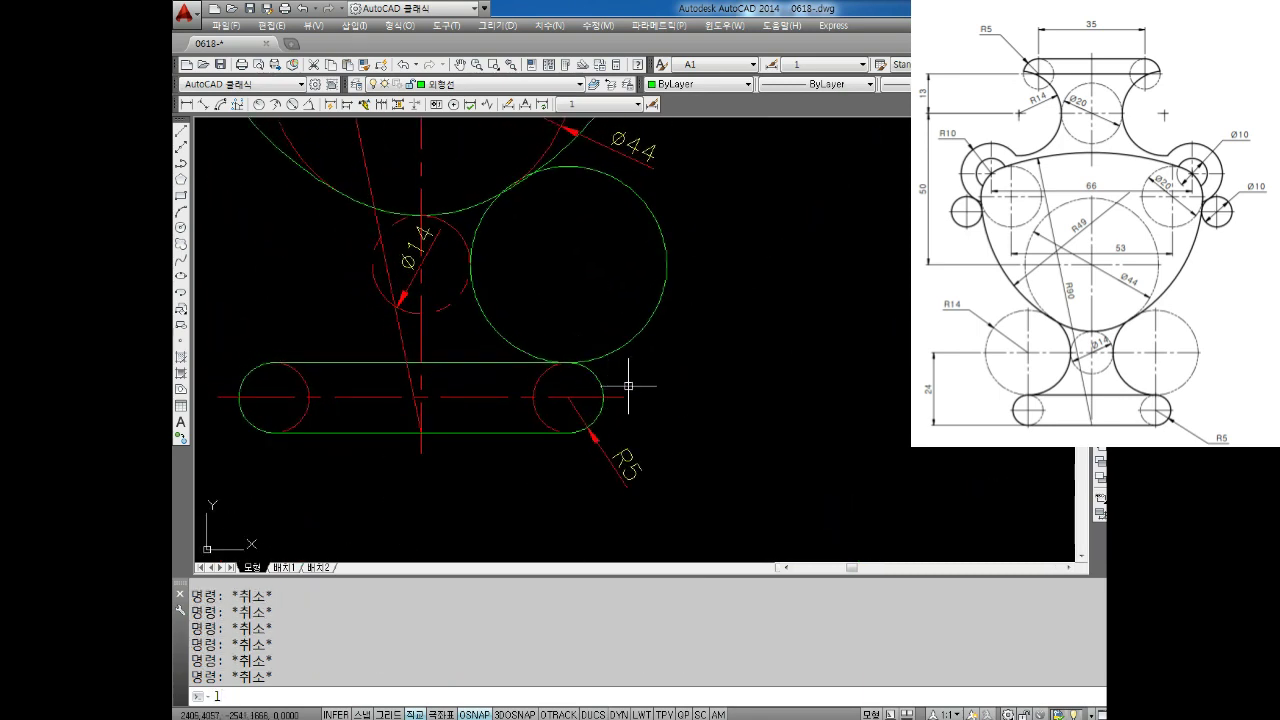
type("l")
key("Return")
left_click(568, 264)
left_click(558, 478)
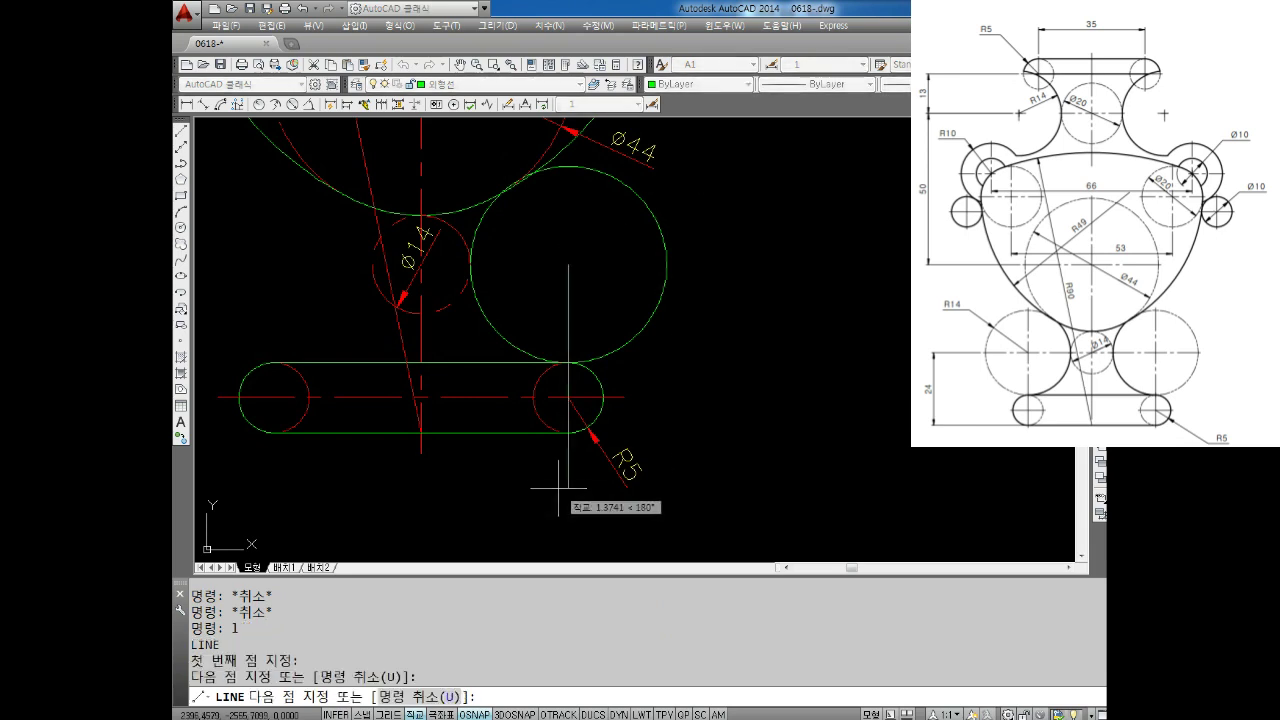
Finish the vertical line below the R14 circle's centre.
key("Escape")
scroll(560, 420, "up", 2)
scroll(596, 318, "up", 2)
scroll(634, 326, "down", 1)
scroll(640, 343, "down", 1)
Window-select the R14 circle, then clear the selection.
key("Escape")
left_click(900, 300)
left_click(833, 315)
scroll(725, 373, "up", 5)
scroll(654, 428, "down", 2)
scroll(584, 440, "up", 4)
scroll(585, 445, "down", 4)
scroll(585, 446, "down", 4)
scroll(614, 429, "up", 2)
key("Escape")
key("Escape")
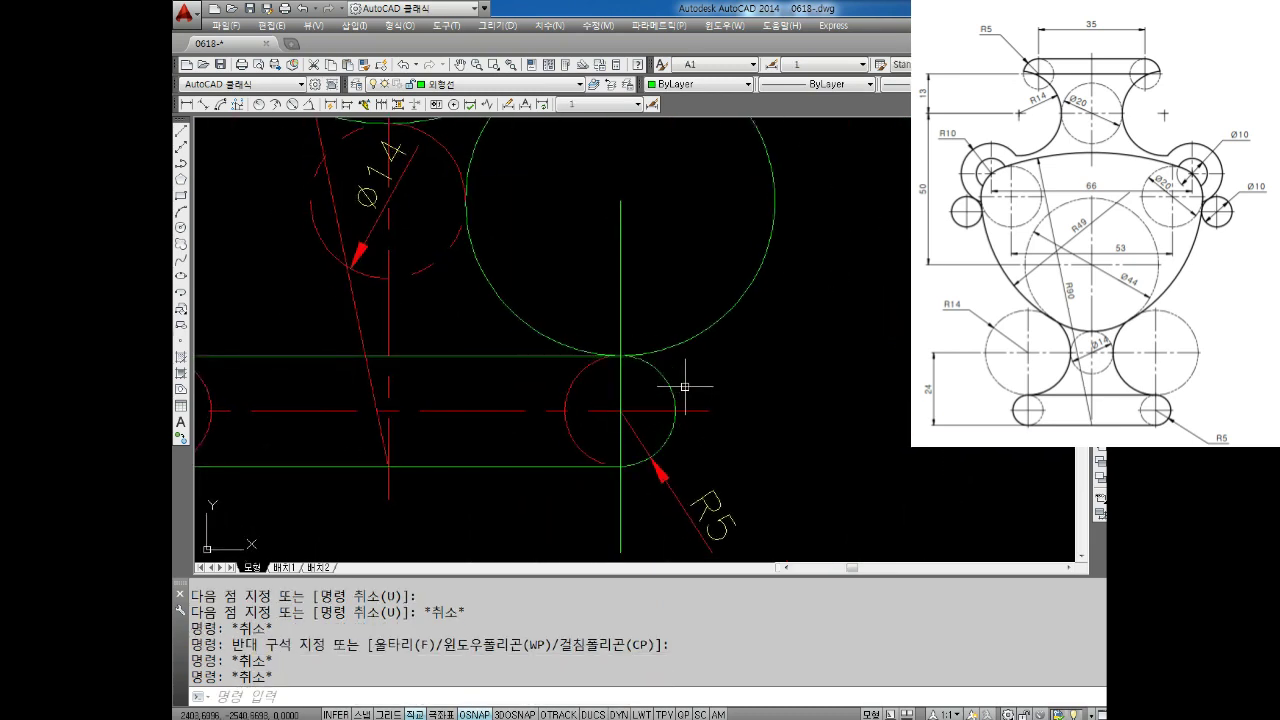
key("Escape")
key("Escape")
Select the R14 circle and its vertical line for a move.
key("Return")
left_click(675, 383)
left_click(630, 362)
left_click(577, 383)
key("Return")
Move the circle and line from the line's snap point onto the R5 end's centre line.
scroll(625, 398, "up", 6)
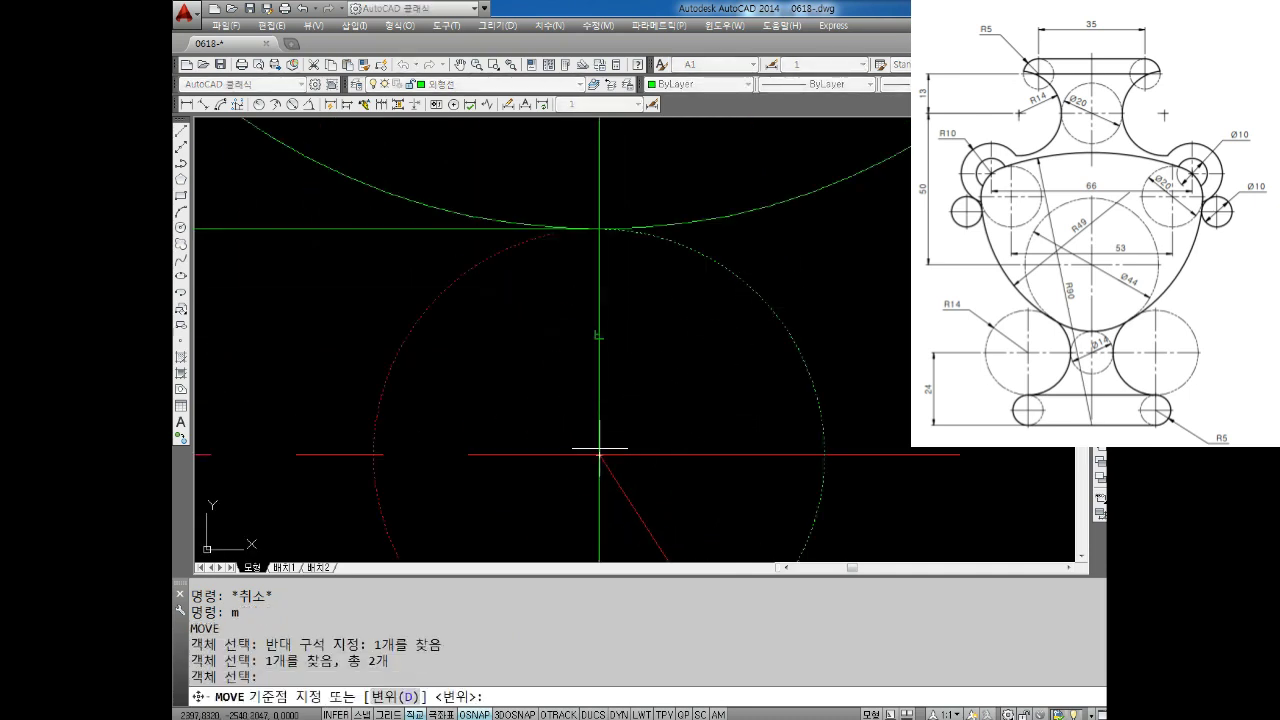
scroll(605, 465, "up", 3)
middle_click_drag(608, 436, 566, 338)
left_click(564, 336)
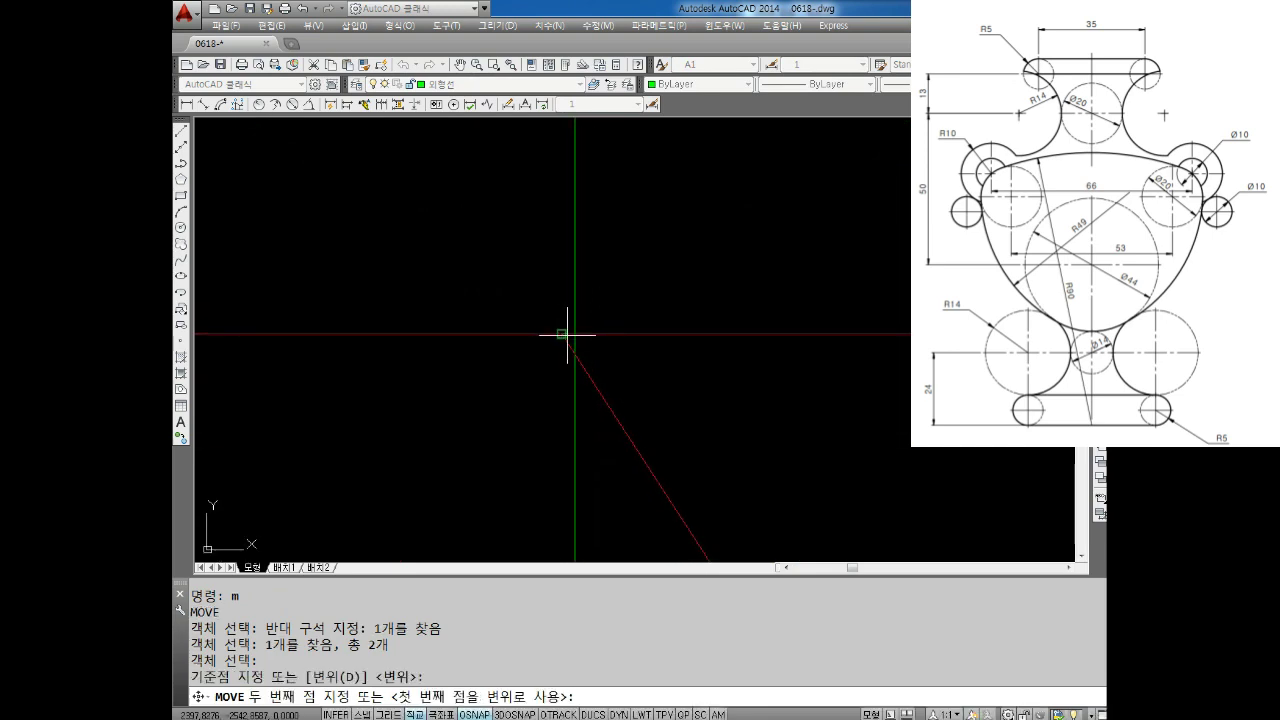
left_click(575, 332)
scroll(656, 337, "down", 5)
scroll(679, 369, "up", 1)
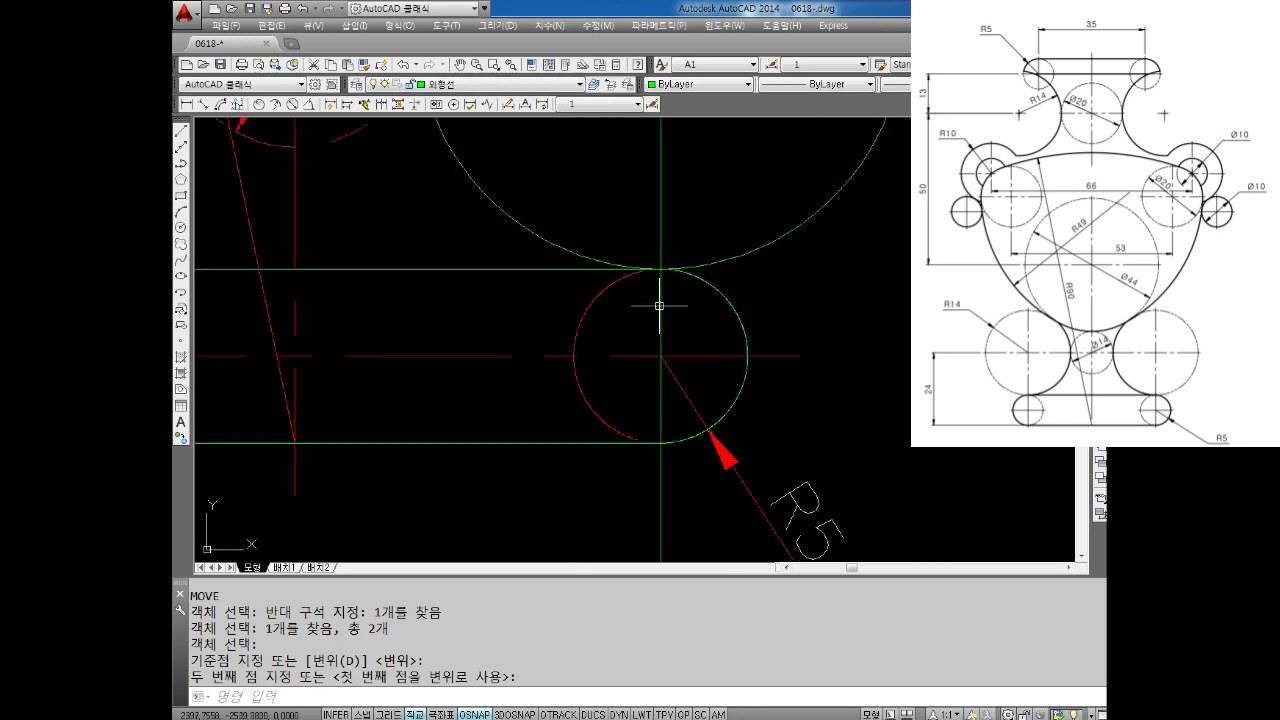
scroll(660, 305, "up", 3)
scroll(685, 312, "down", 4)
scroll(634, 339, "up", 1)
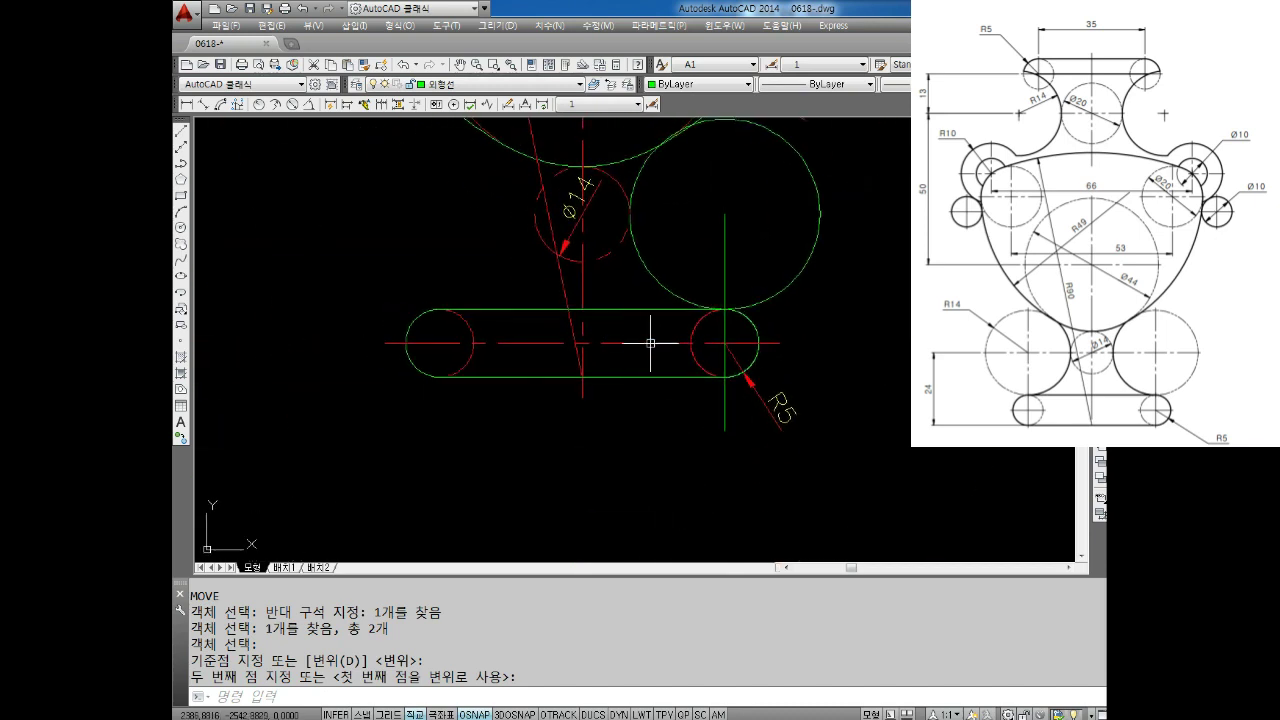
scroll(674, 360, "down", 1)
scroll(766, 354, "up", 1)
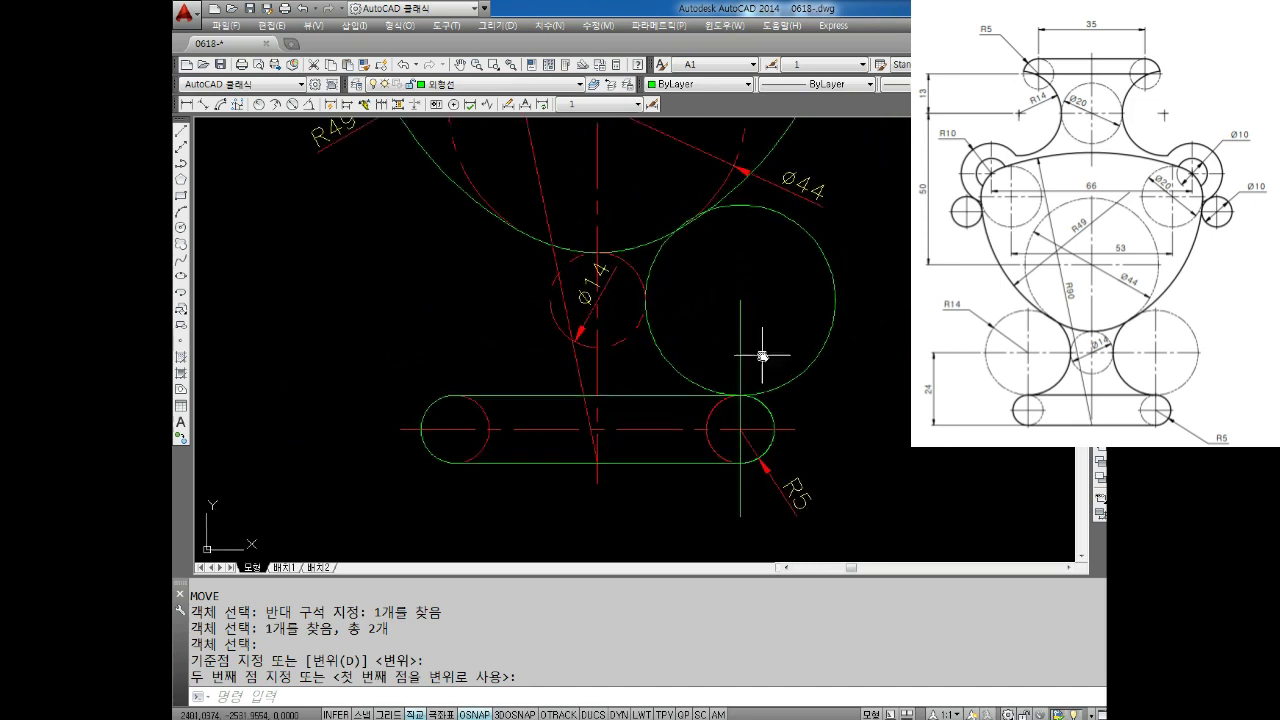
Trim away the right part of the R14 circle.
key("Escape")
key("Escape")
type("tr")
key("Return")
key("Return")
left_click(874, 256)
left_click(807, 322)
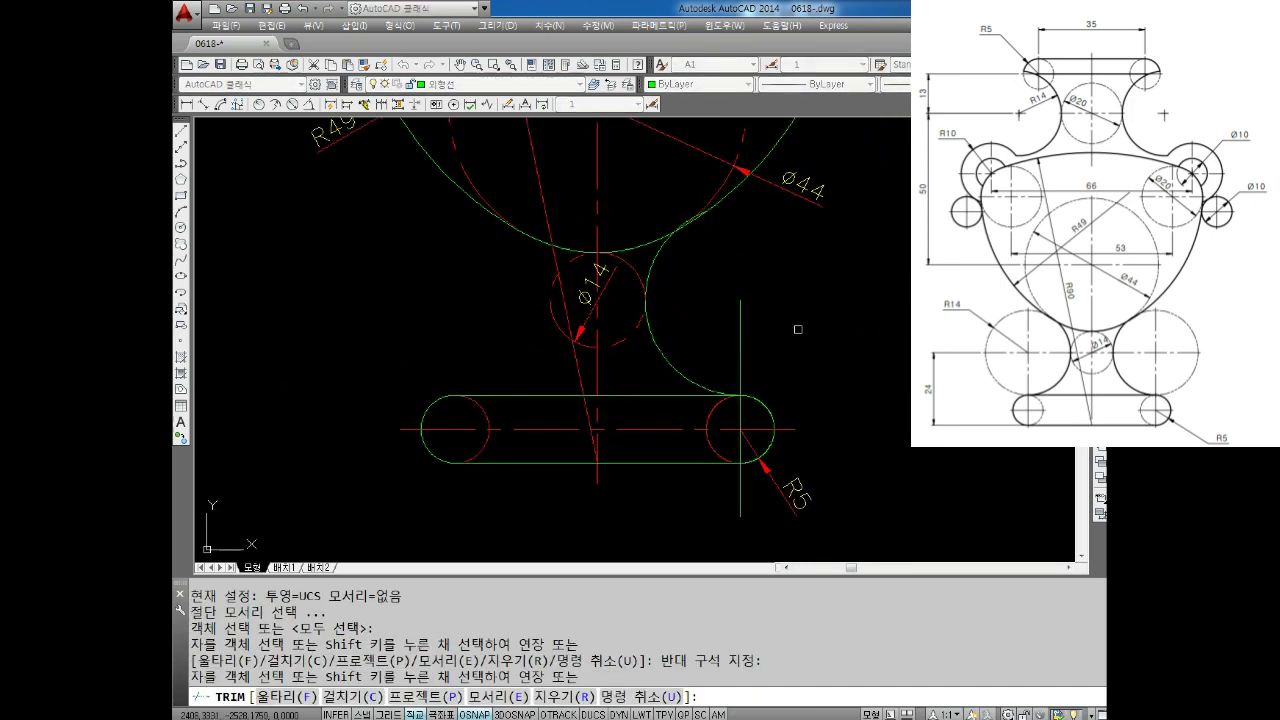
Trim the arc overshoot beyond the red line and the remaining overshooting segment.
scroll(709, 240, "up", 4)
scroll(669, 174, "up", 1)
scroll(685, 187, "down", 1)
scroll(685, 187, "down", 4)
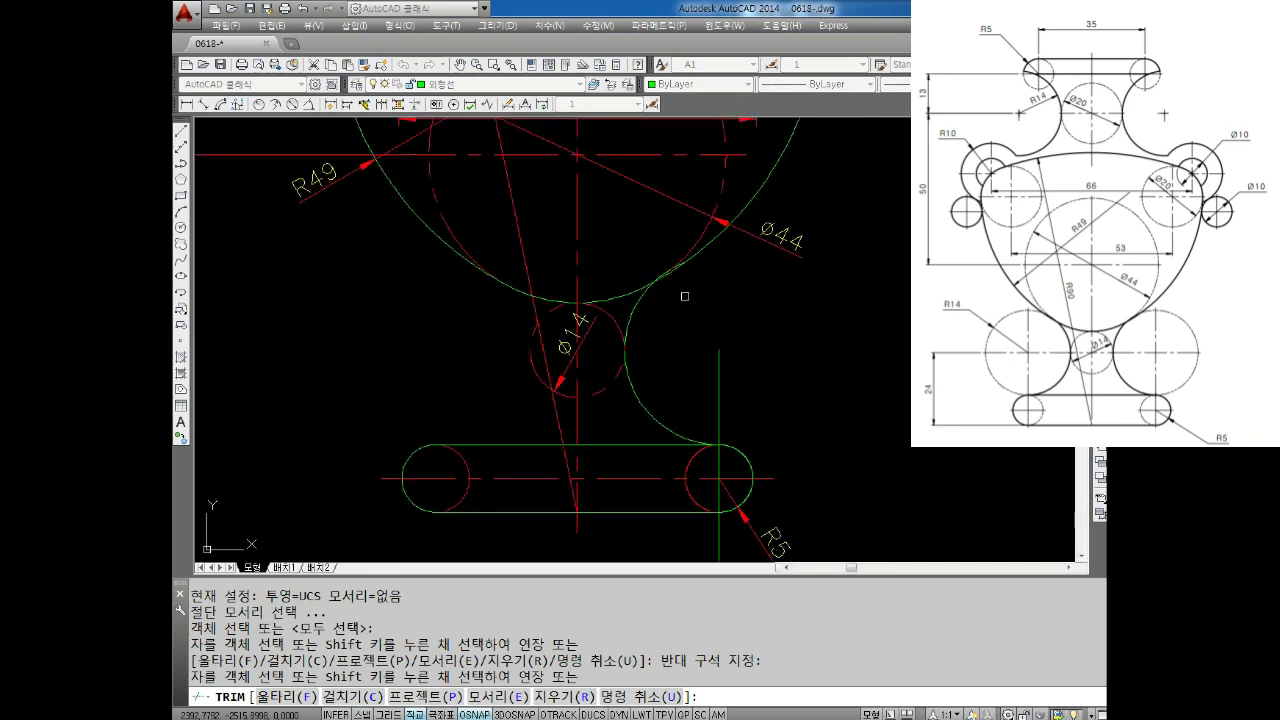
scroll(669, 260, "up", 5)
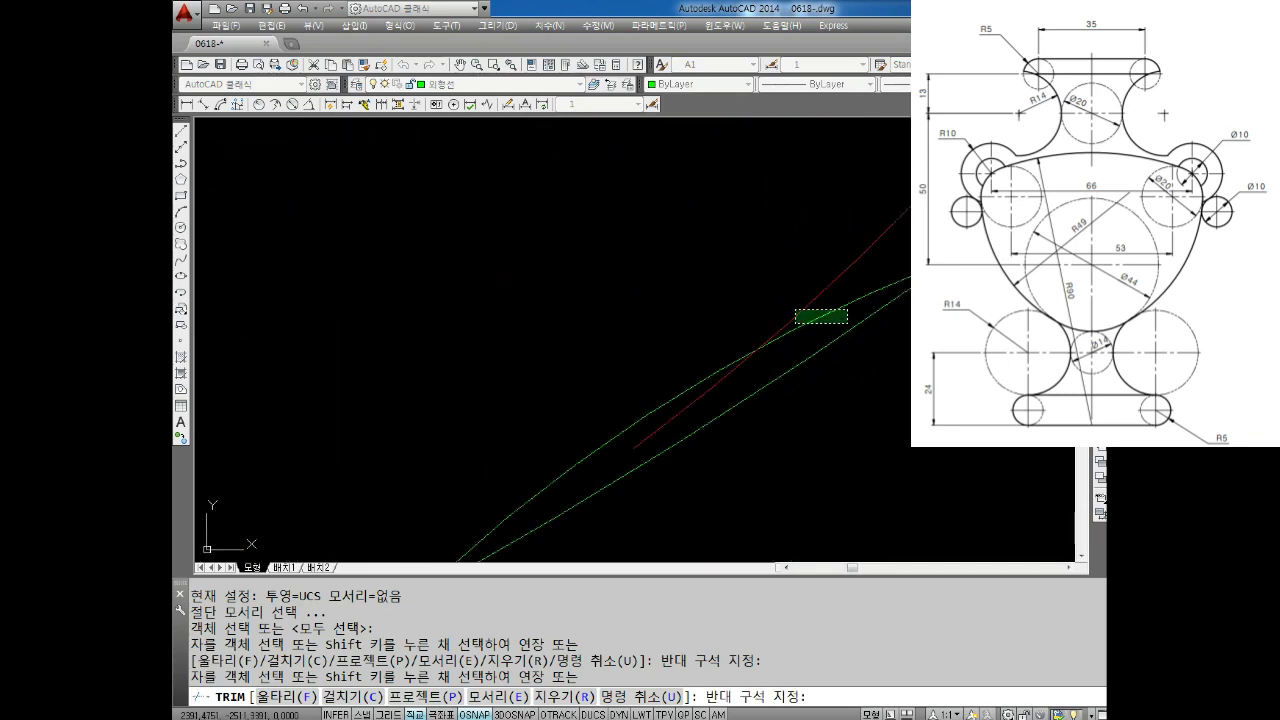
left_click(848, 309)
left_click(684, 384)
scroll(663, 400, "down", 2)
scroll(663, 400, "down", 2)
scroll(759, 449, "down", 1)
key("Escape")
Erase the vertical helper line under the R14 arc's centre.
left_click(751, 445)
left_click(721, 404)
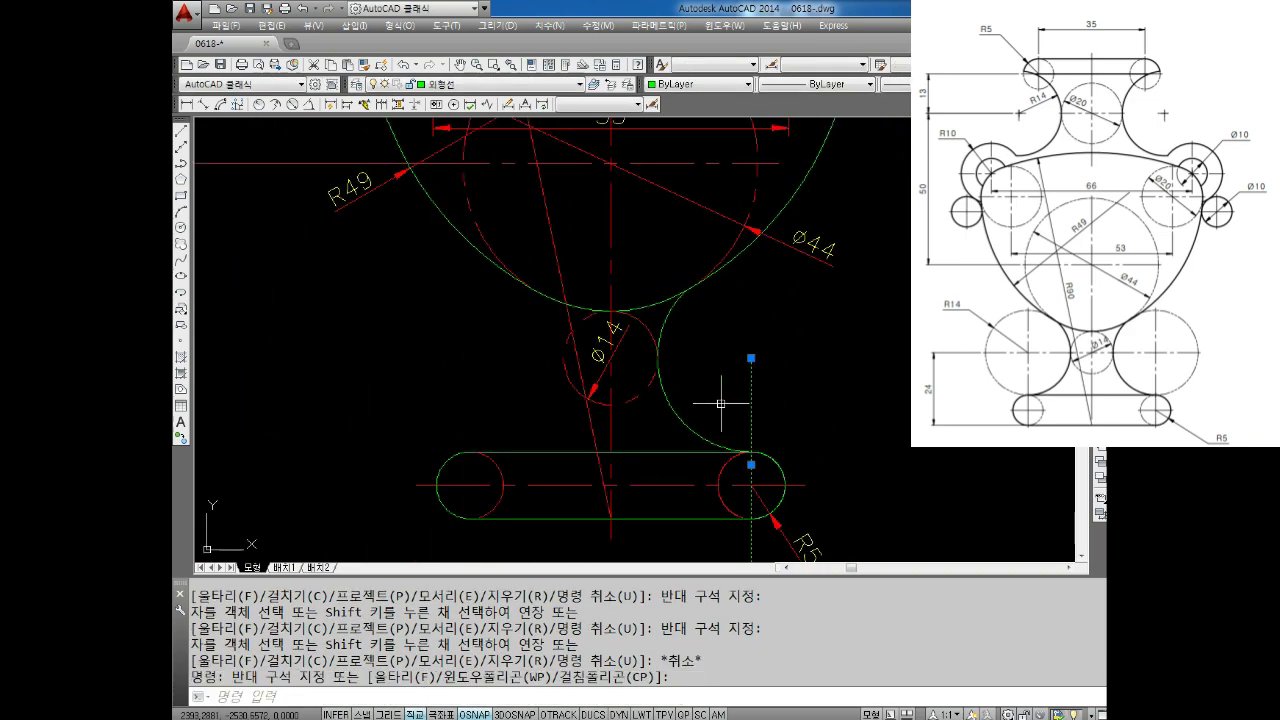
left_click(746, 408)
key("Delete")
middle_click_drag(699, 437, 729, 391)
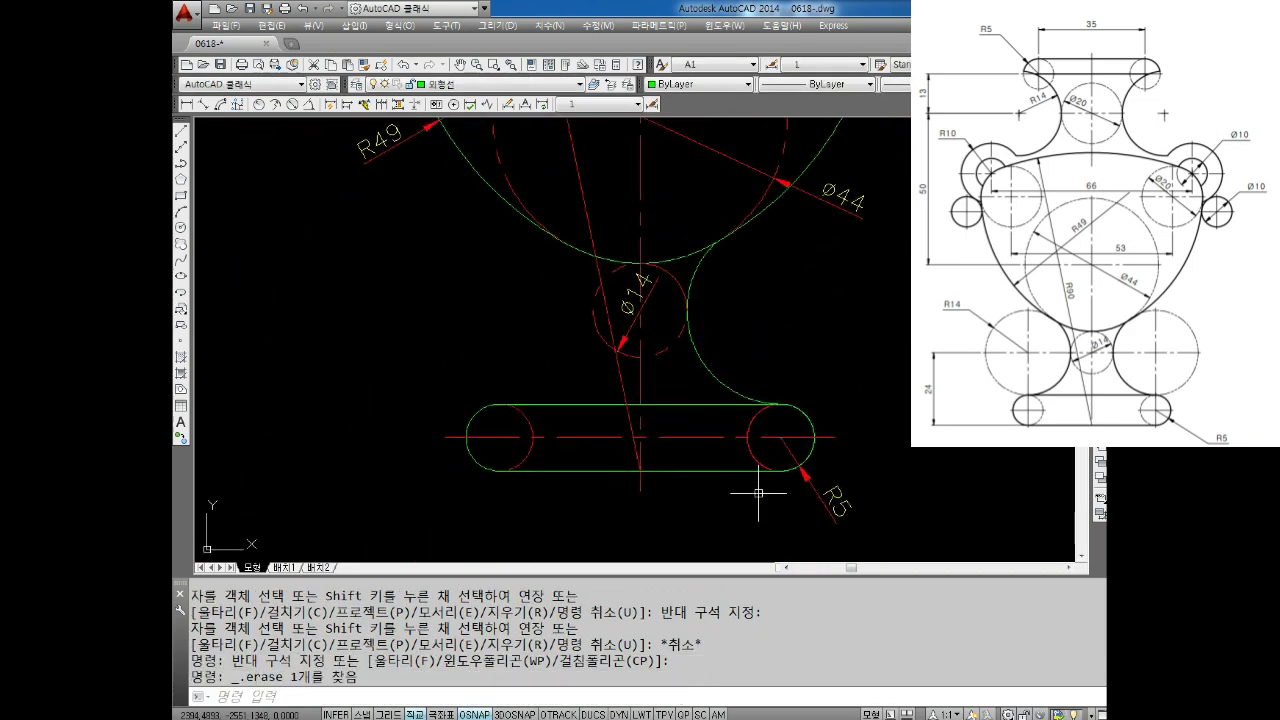
scroll(778, 466, "up", 3)
scroll(694, 449, "down", 2)
Briefly select the slot's bottom line, then pan to show the R14 circles on the right.
key("Escape")
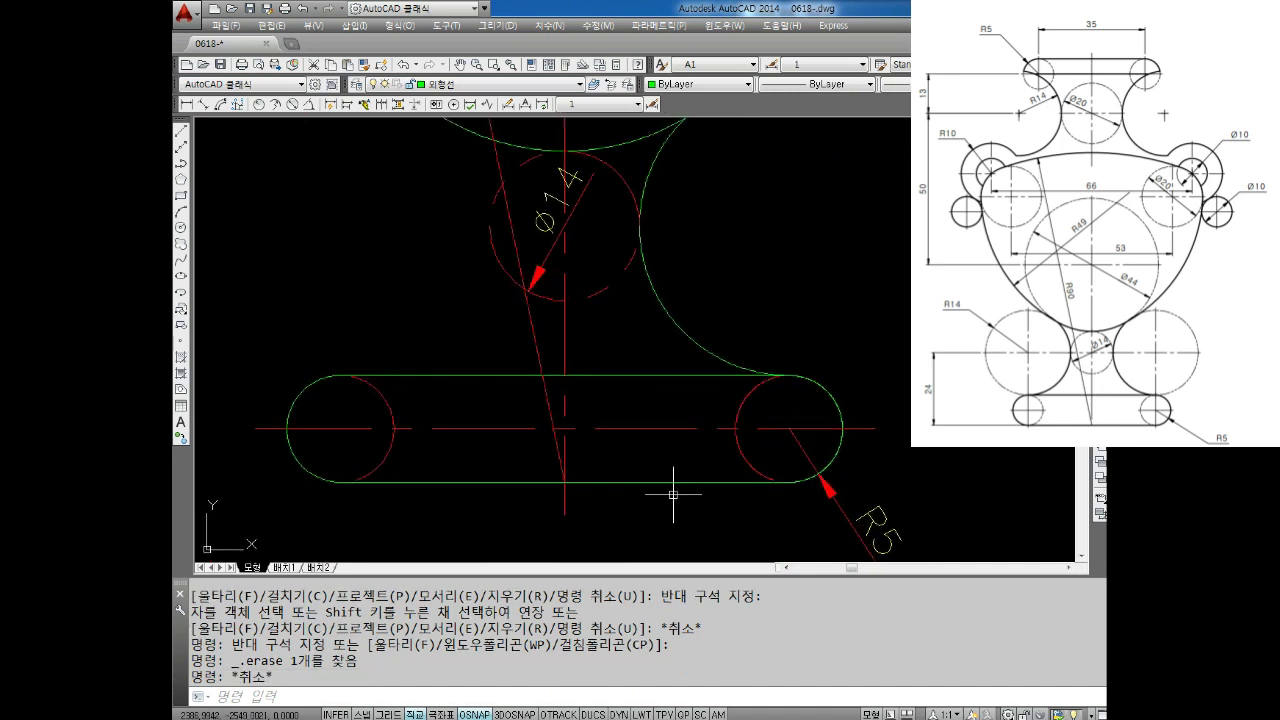
left_click(669, 484)
scroll(626, 503, "up", 3)
scroll(671, 471, "down", 2)
scroll(734, 421, "down", 1)
key("Escape")
key("Escape")
middle_click_drag(734, 421, 700, 427)
key("Escape")
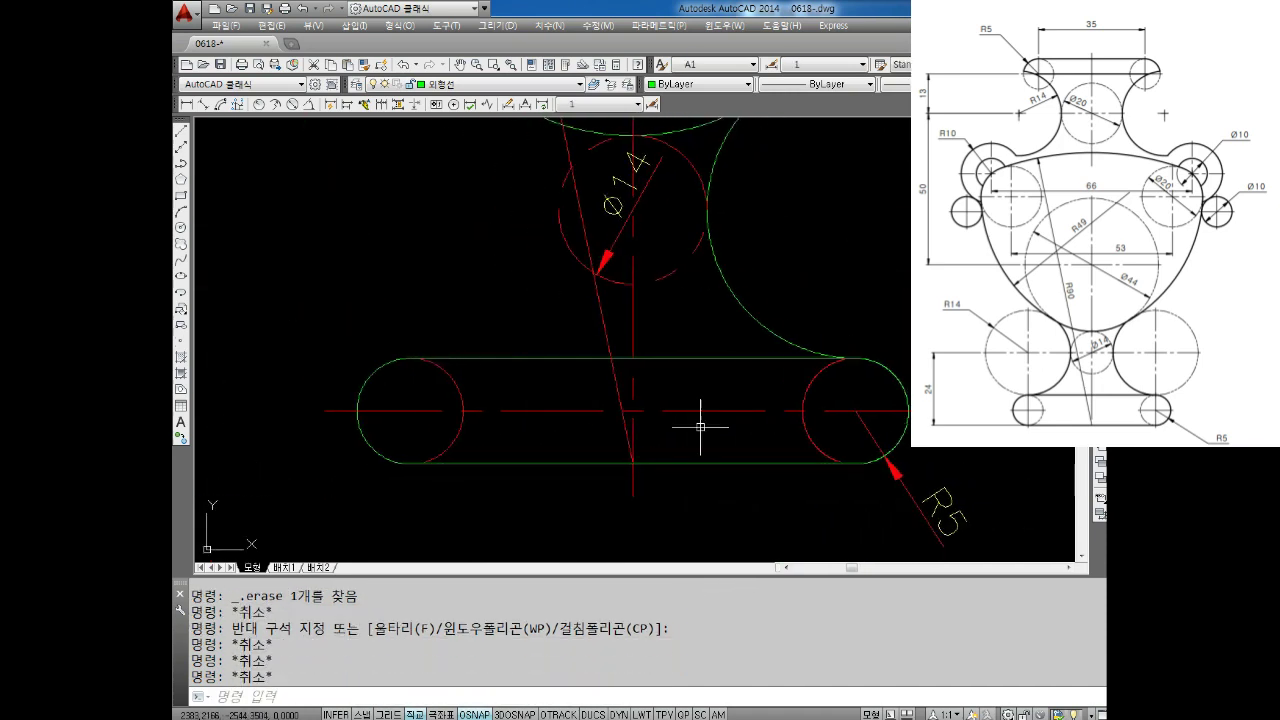
scroll(698, 427, "down", 4)
scroll(672, 418, "down", 1)
middle_click_drag(777, 394, 638, 378)
key("Escape")
key("Escape")
type("m")
key("Return")
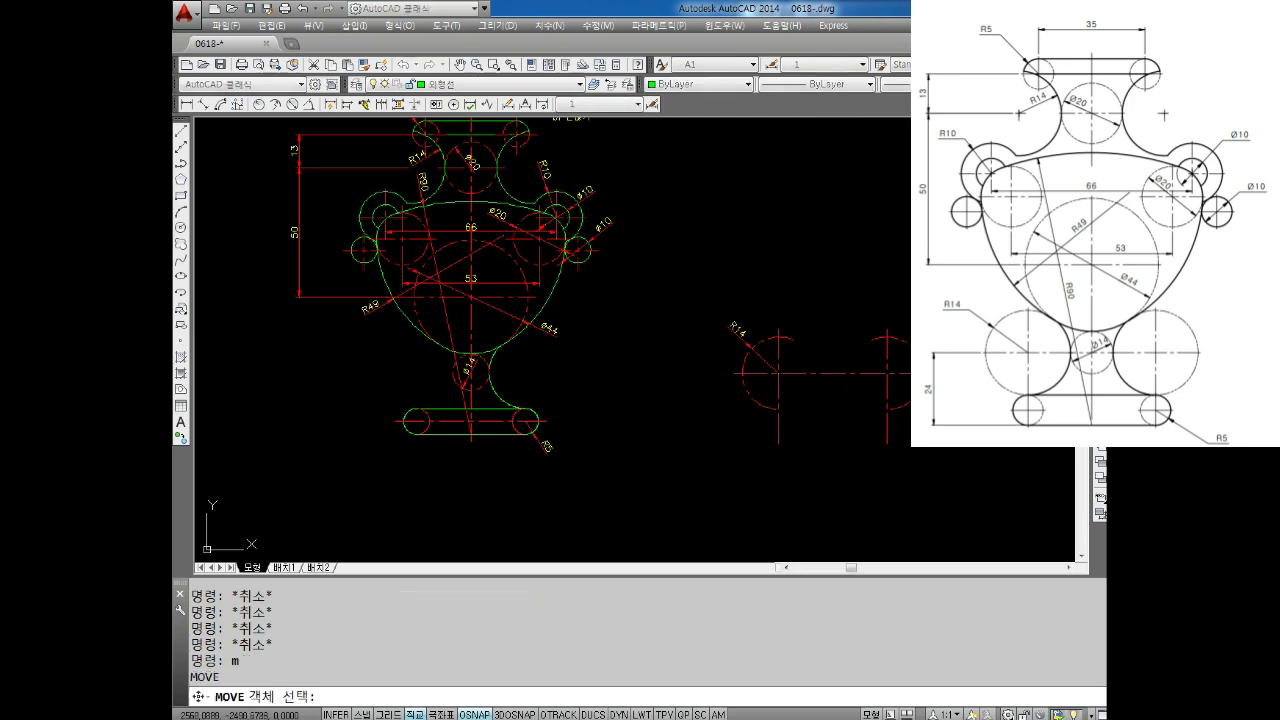
left_click(955, 270)
key("Escape")
key("Escape")
key("Escape")
key("Escape")
key("Escape")
key("Escape")
type("m")
key("Return")
left_click(893, 282)
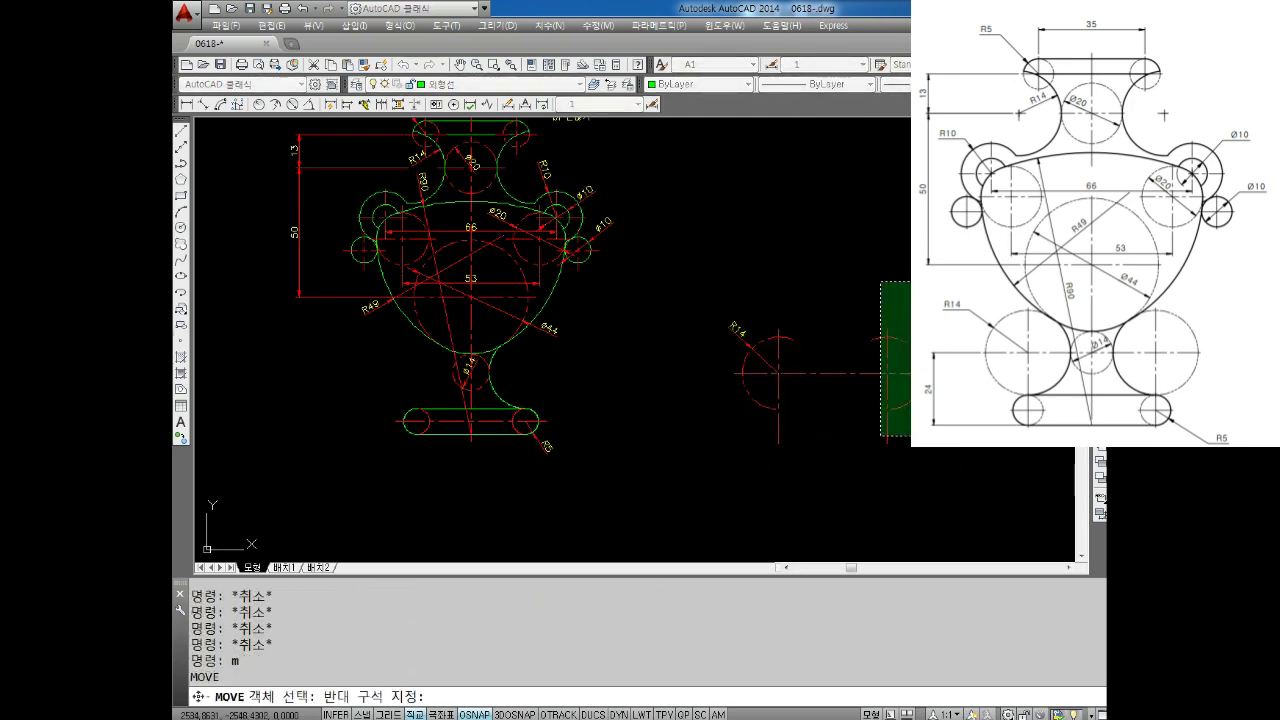
left_click(866, 442)
key("Return")
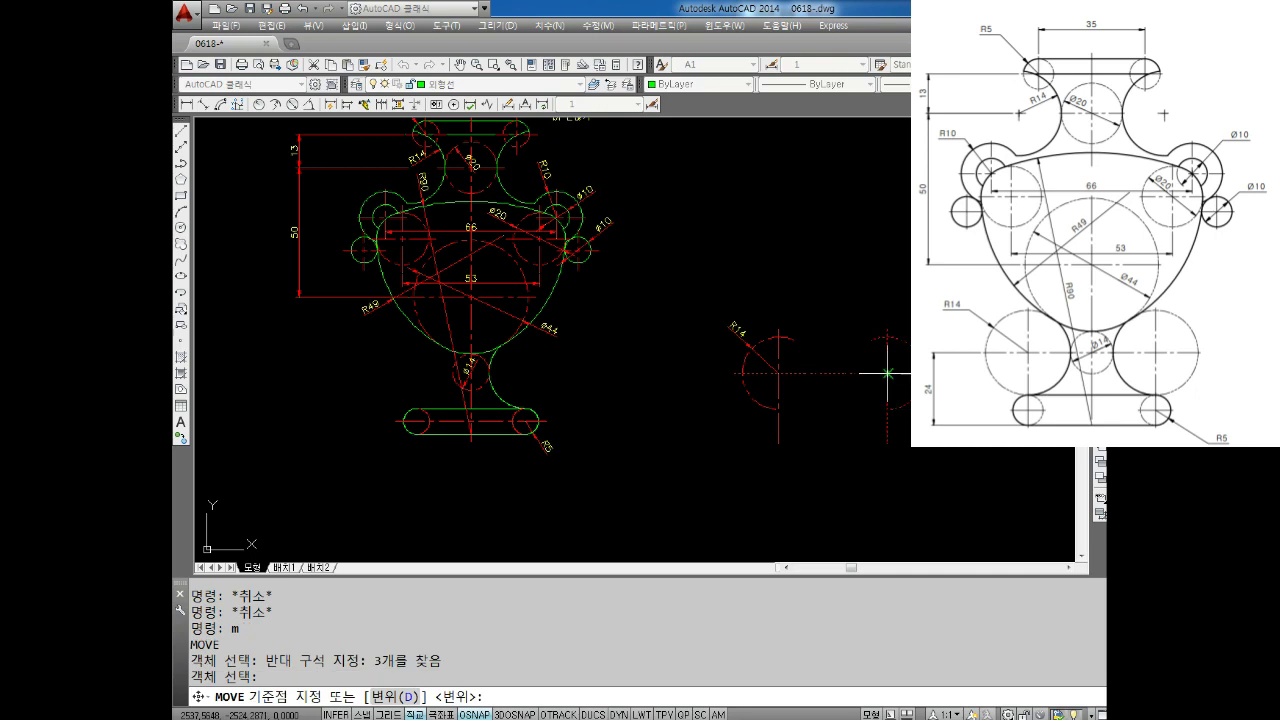
left_click(888, 373)
scroll(423, 390, "up", 5)
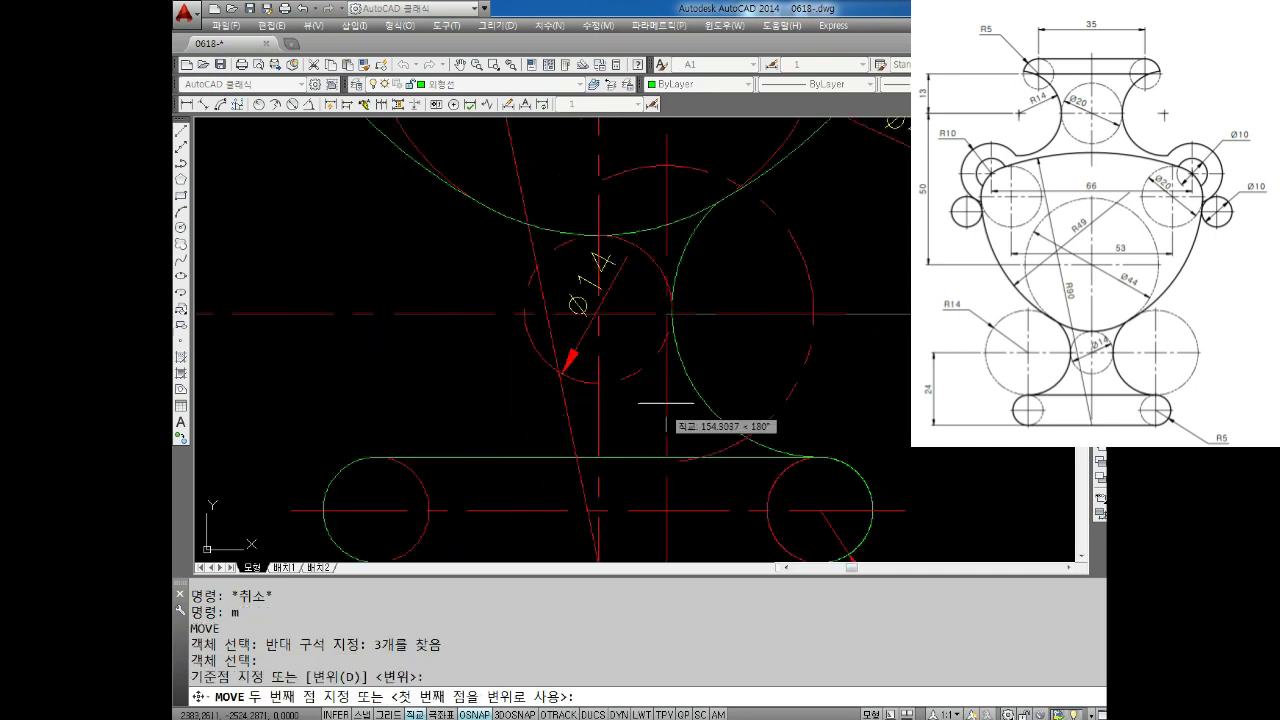
left_click(820, 309)
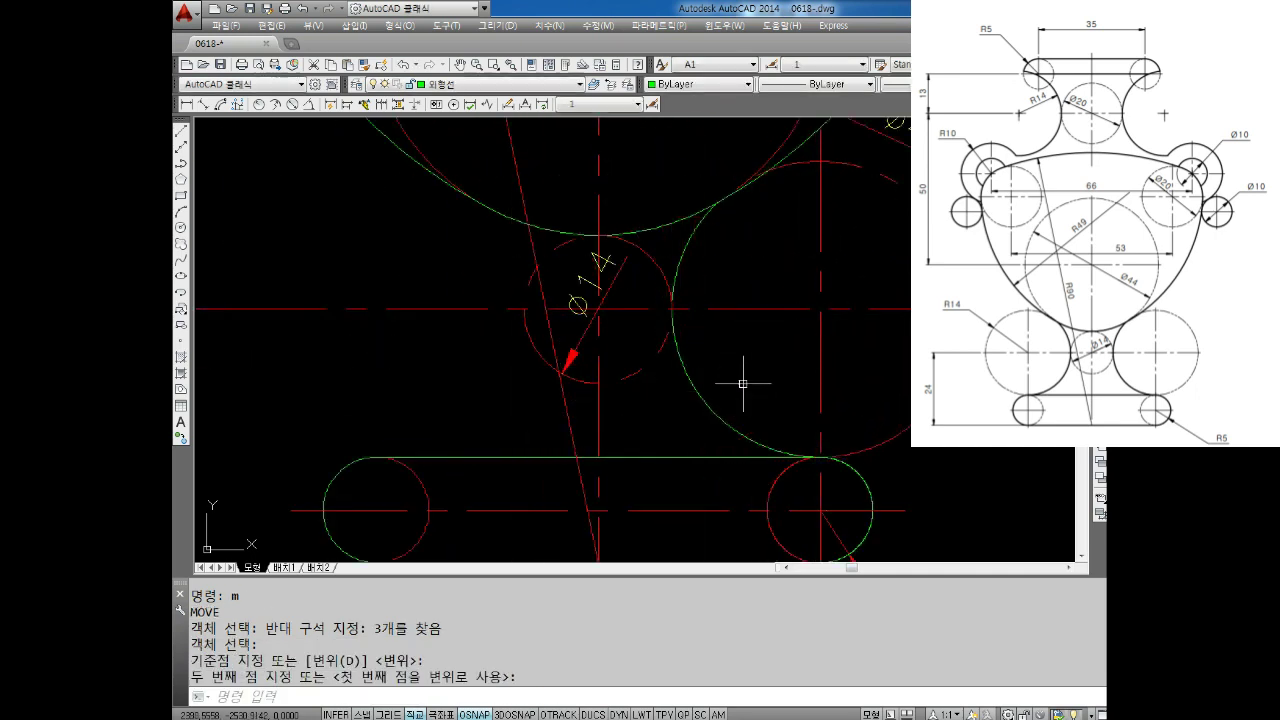
key("Escape")
key("Escape")
scroll(831, 407, "down", 1)
scroll(815, 402, "down", 1)
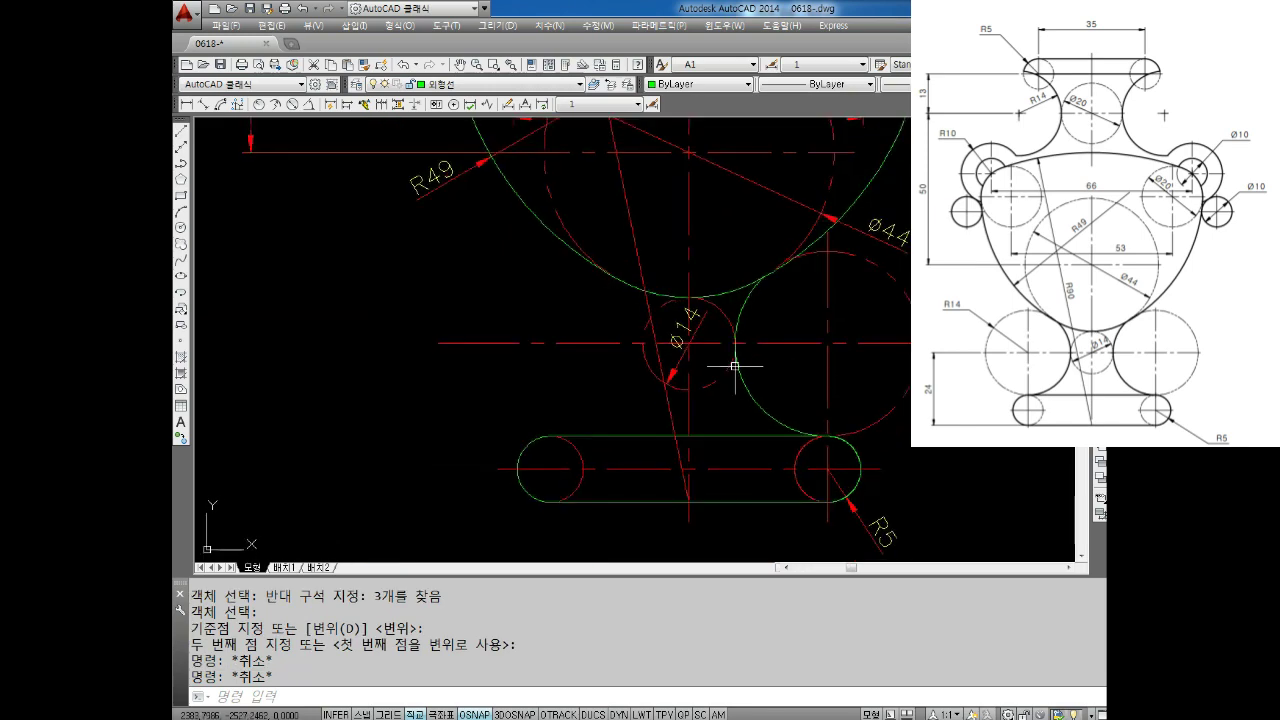
scroll(738, 304, "up", 2)
left_click(710, 297)
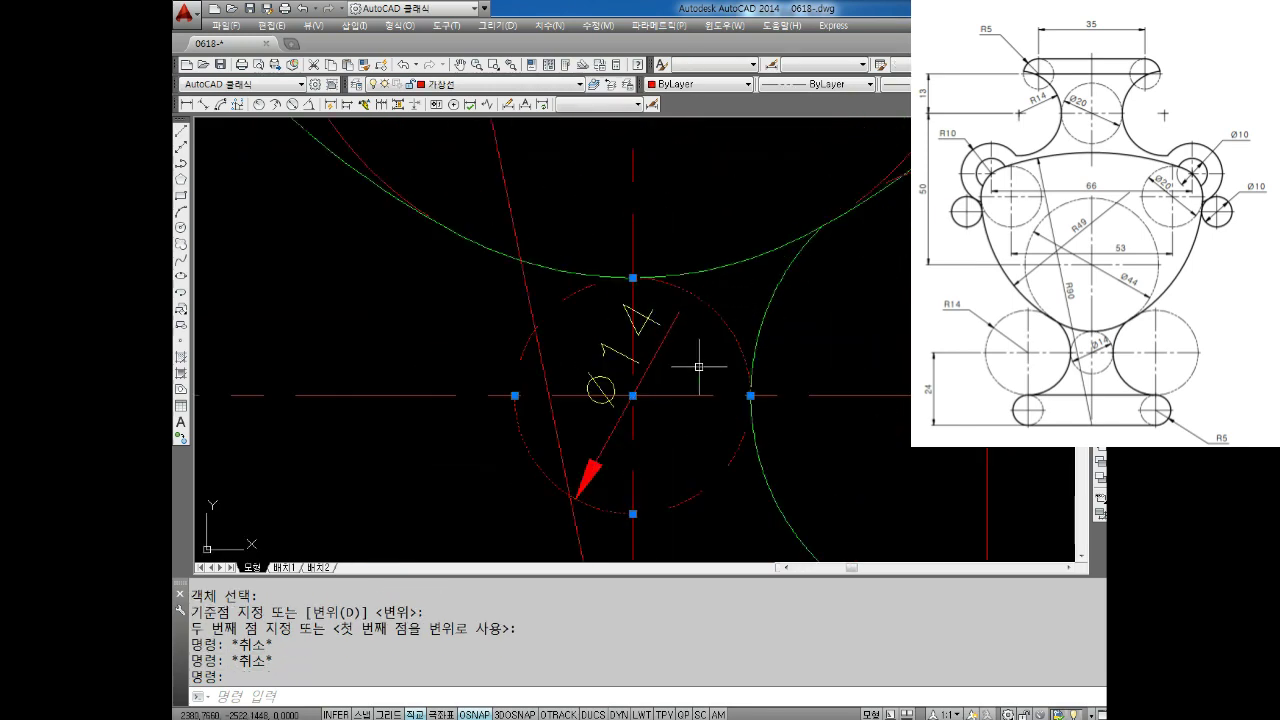
scroll(690, 390, "up", 2)
scroll(688, 394, "down", 2)
left_click(680, 343)
left_click(696, 355)
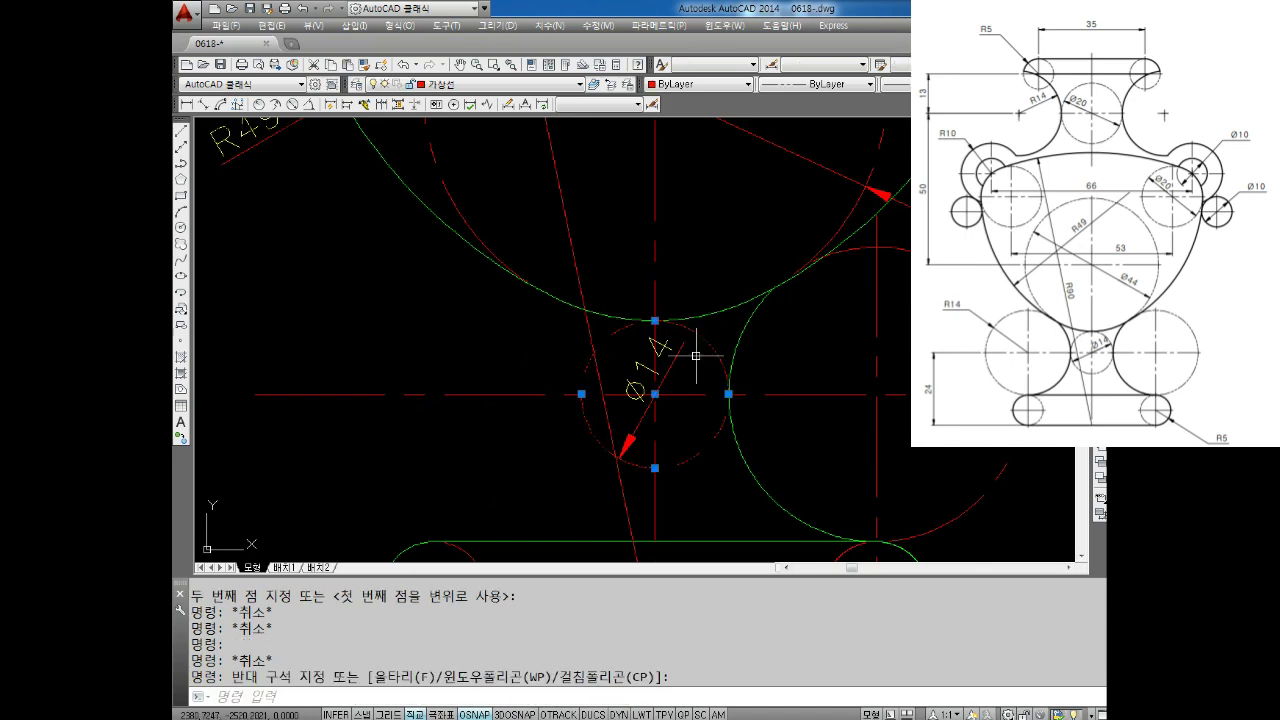
scroll(707, 438, "up", 2)
scroll(680, 394, "up", 3)
scroll(680, 394, "down", 4)
scroll(746, 462, "up", 1)
left_click(746, 462)
scroll(746, 462, "down", 4)
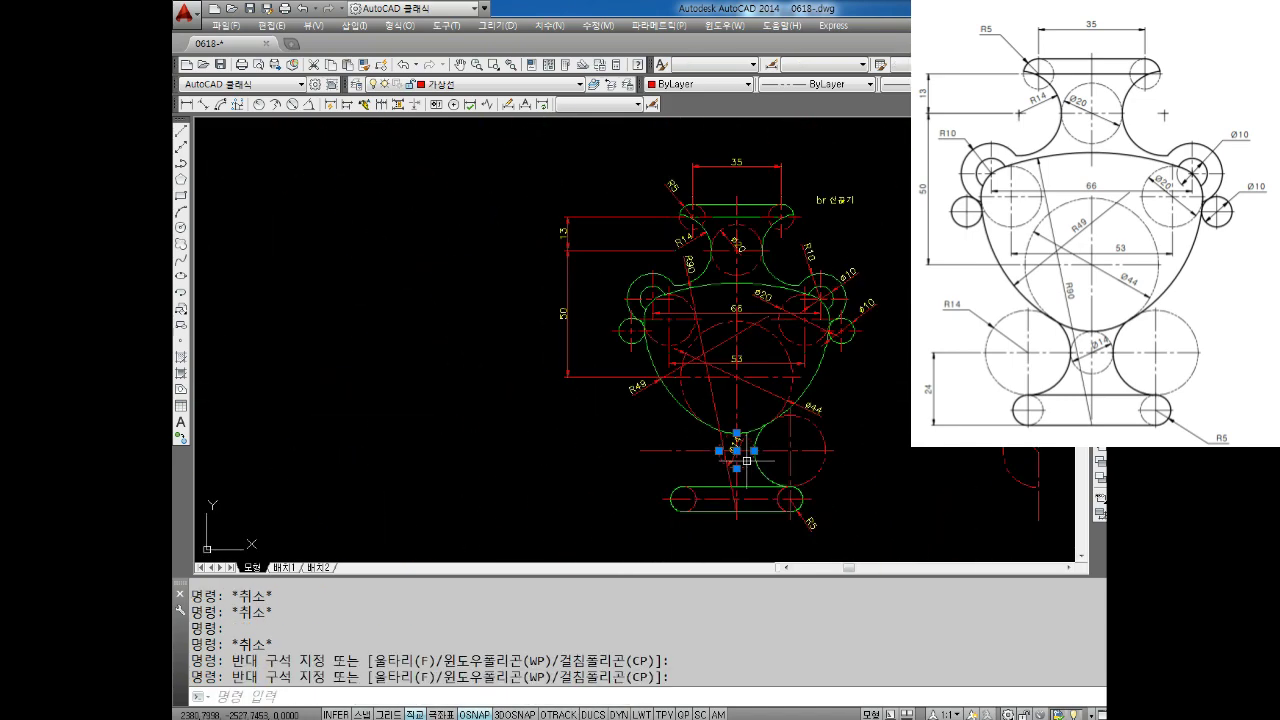
scroll(746, 462, "up", 2)
key("Escape")
middle_click_drag(762, 432, 724, 418)
scroll(724, 418, "up", 3)
key("Escape")
key("Escape")
Mirror the lower-right green arc across the centre line (MI), then delete the misplaced left copy.
type("mi")
key("Return")
left_click(715, 438)
left_click(686, 432)
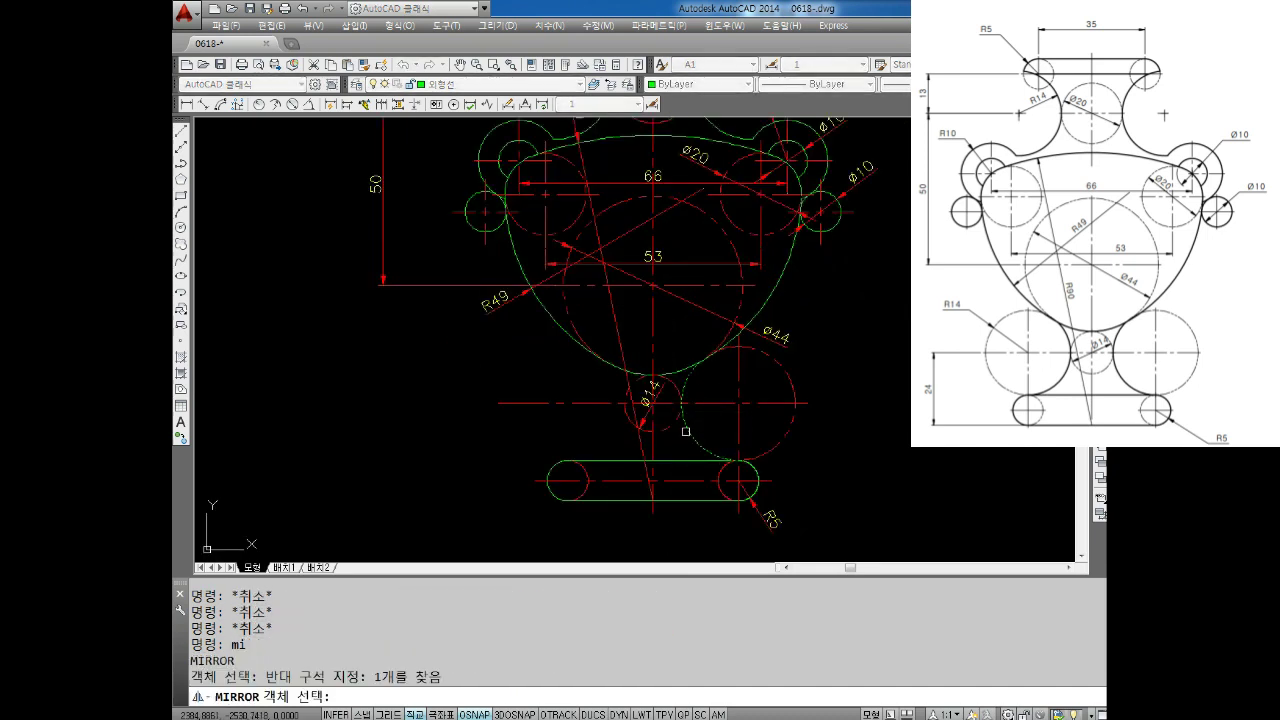
key("Return")
left_click(652, 402)
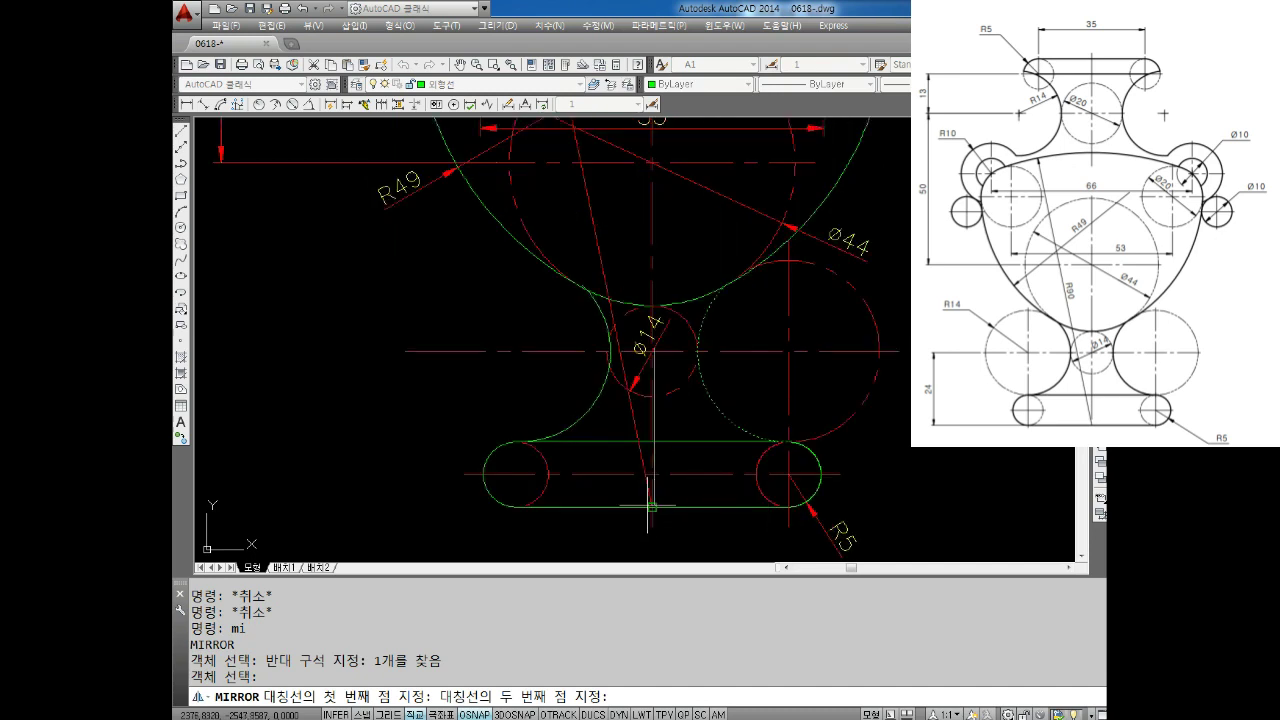
scroll(653, 510, "up", 5)
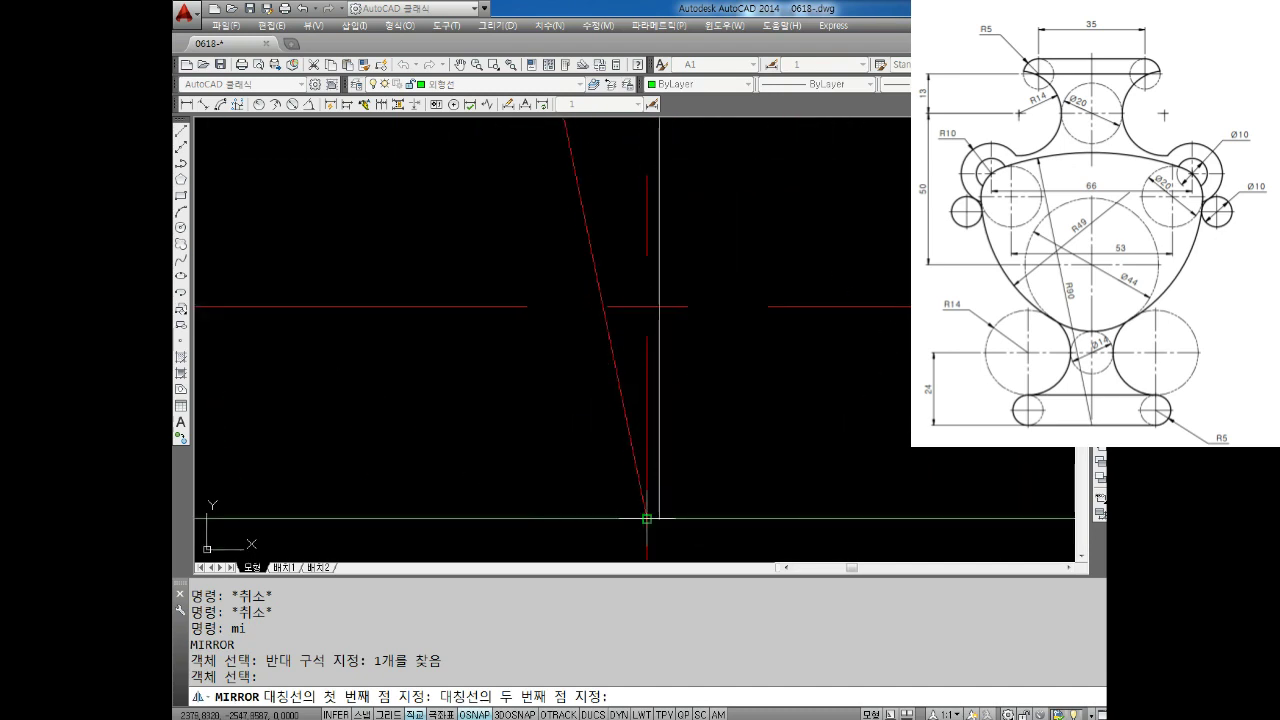
left_click(651, 513)
scroll(650, 512, "down", 4)
key("Return")
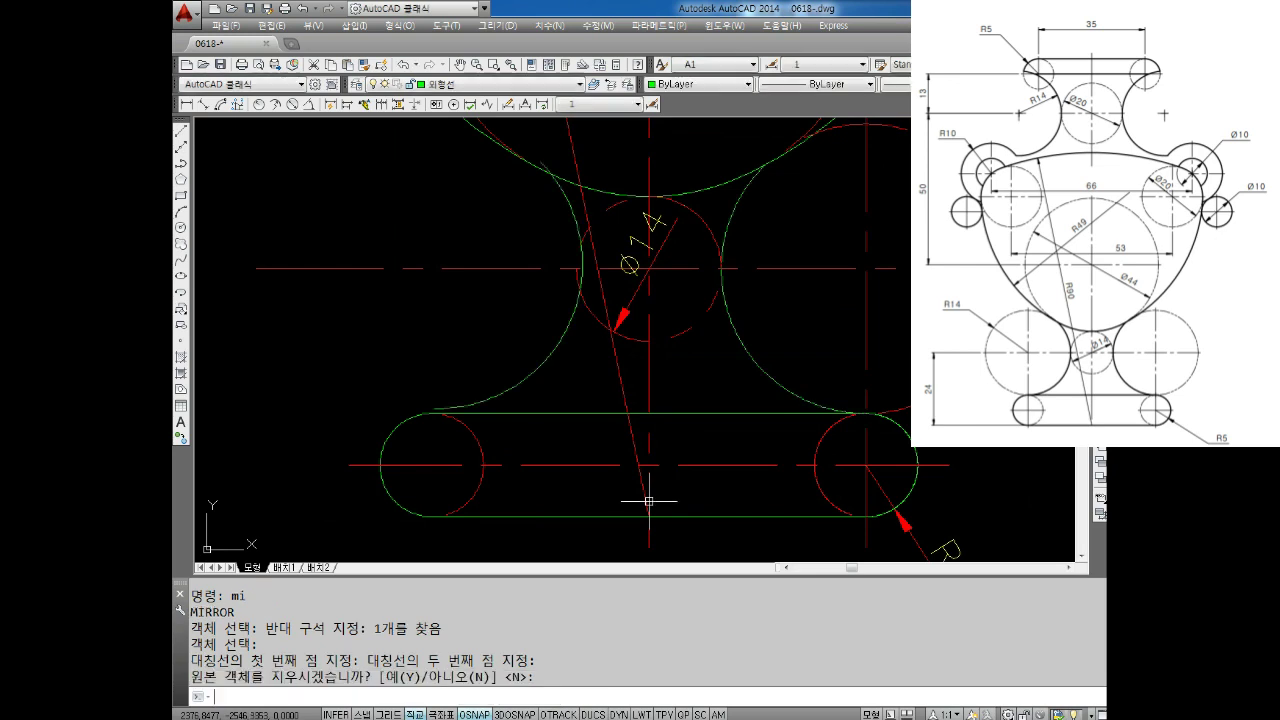
key("Escape")
left_click(593, 347)
left_click(535, 366)
key("Delete")
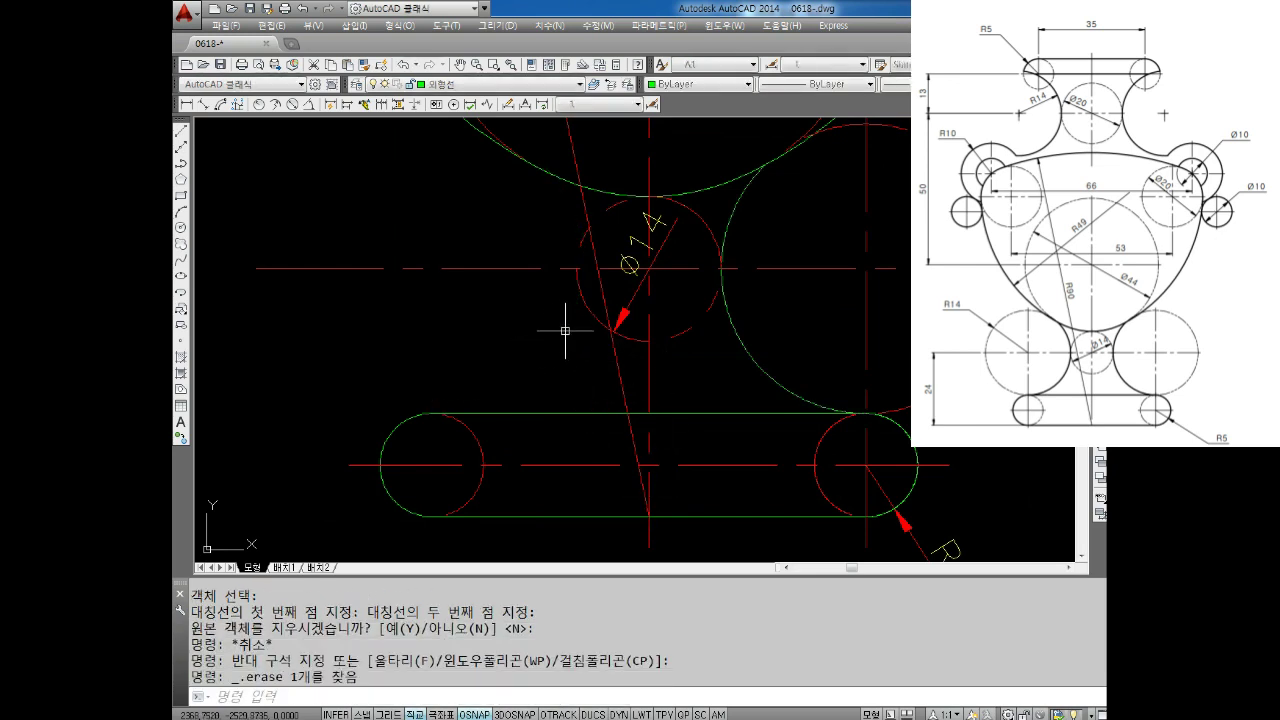
key("Escape")
key("Escape")
Mirror the right green arc again across the vertical centre line, keeping the source arc.
key("Return")
left_click(770, 360)
left_click(720, 369)
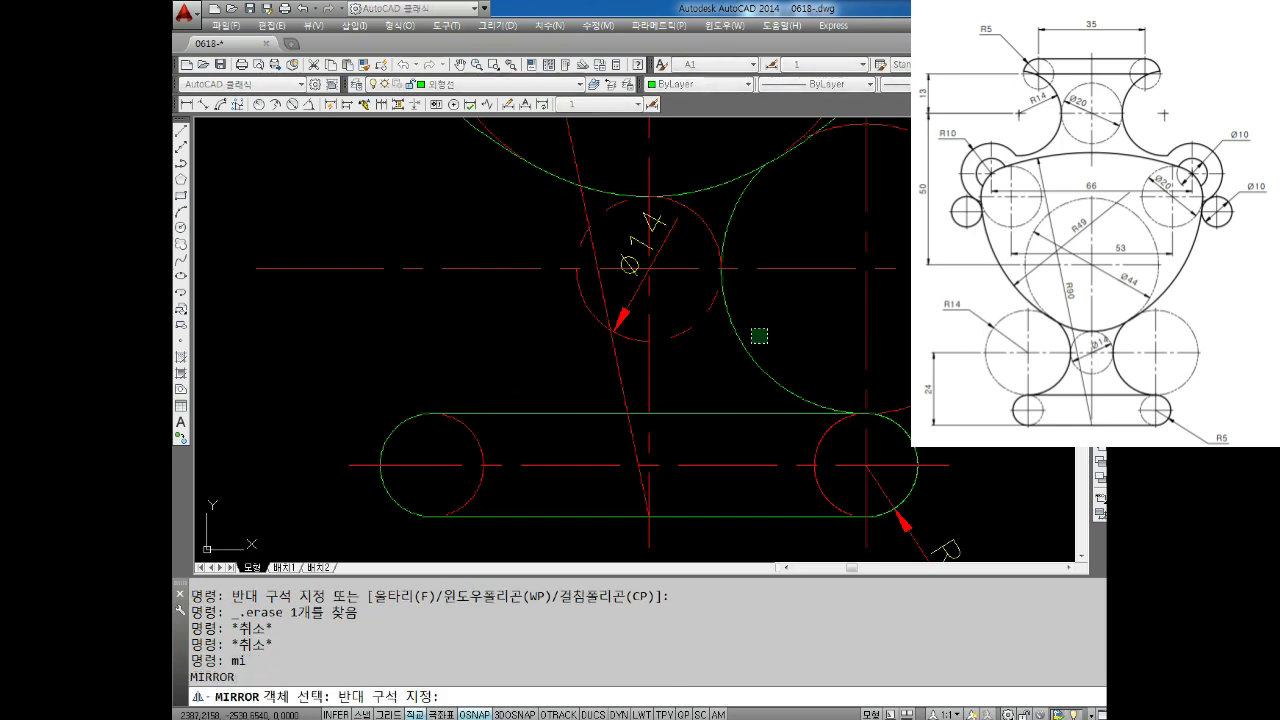
key("Return")
left_click(650, 268)
left_click(651, 210)
key("Return")
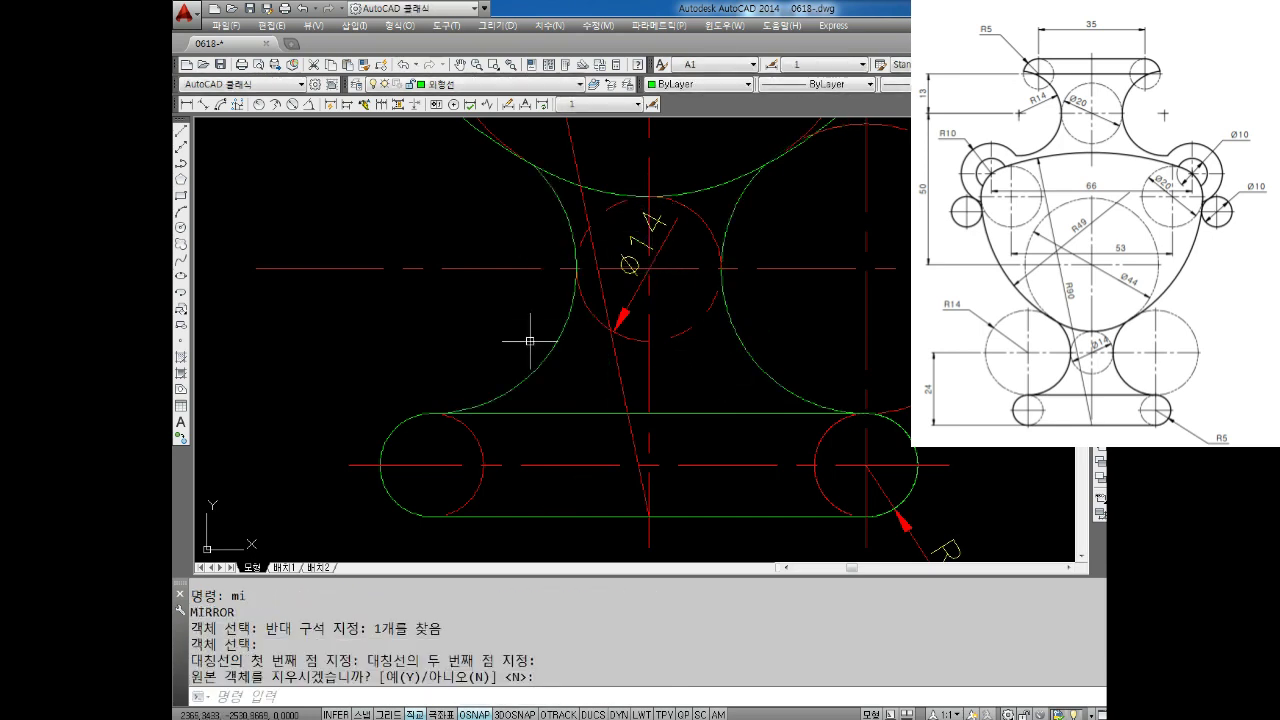
scroll(531, 371, "up", 2)
scroll(506, 380, "up", 2)
scroll(506, 391, "up", 2)
scroll(509, 350, "up", 2)
scroll(511, 350, "up", 2)
Check the new left arc and erase the extra circle at the slot's left end.
left_click(505, 328)
left_click(443, 363)
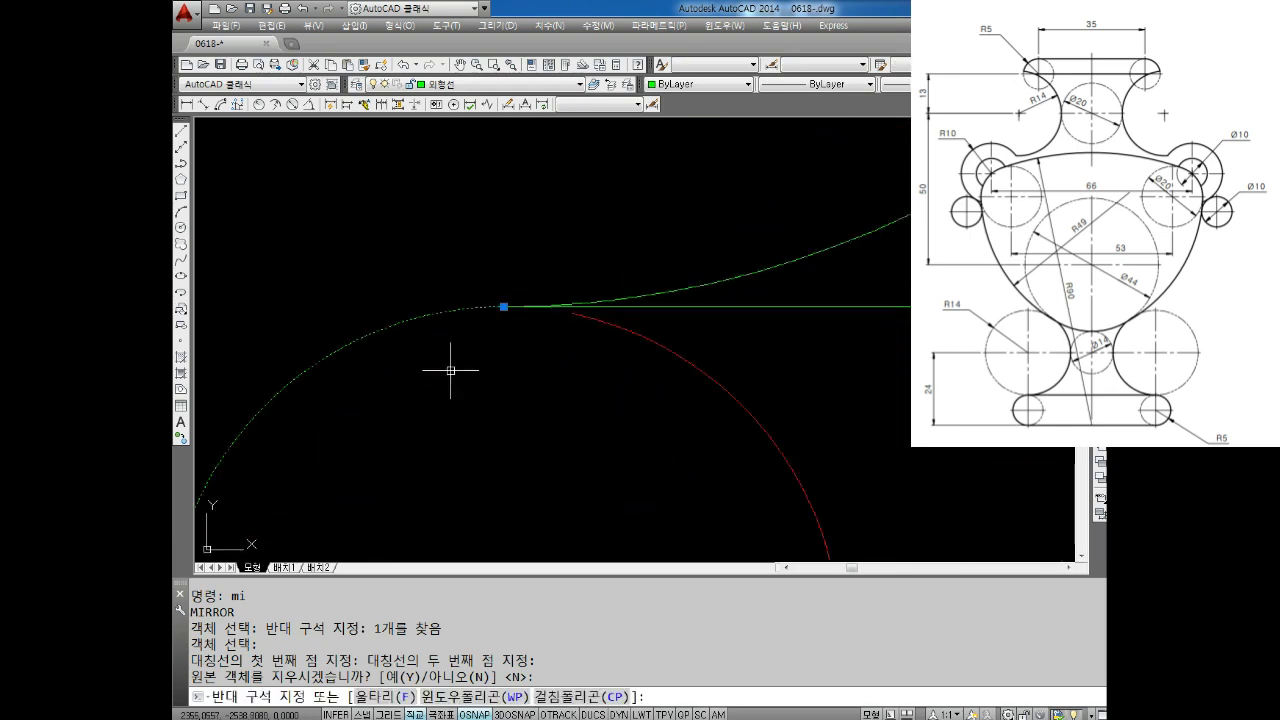
scroll(451, 370, "down", 2)
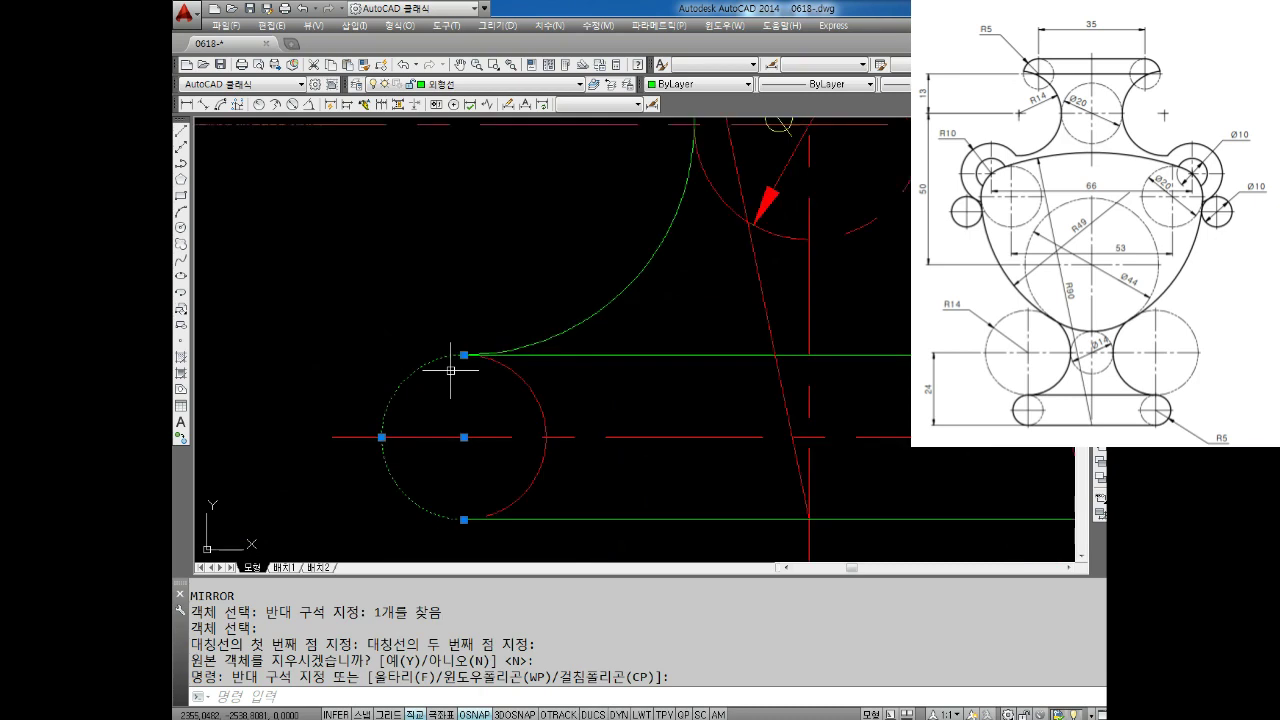
key("Escape")
key("Escape")
left_click(514, 426)
left_click(577, 349)
key("Delete")
scroll(577, 349, "down", 2)
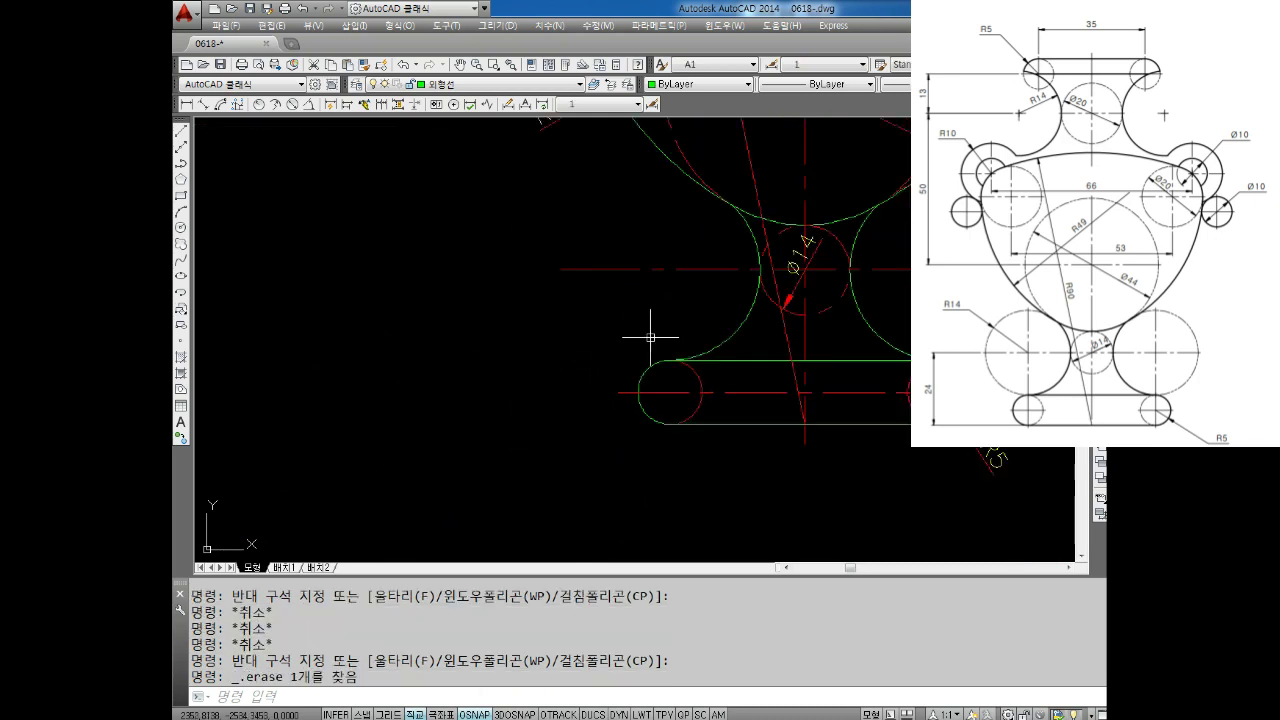
scroll(706, 318, "down", 2)
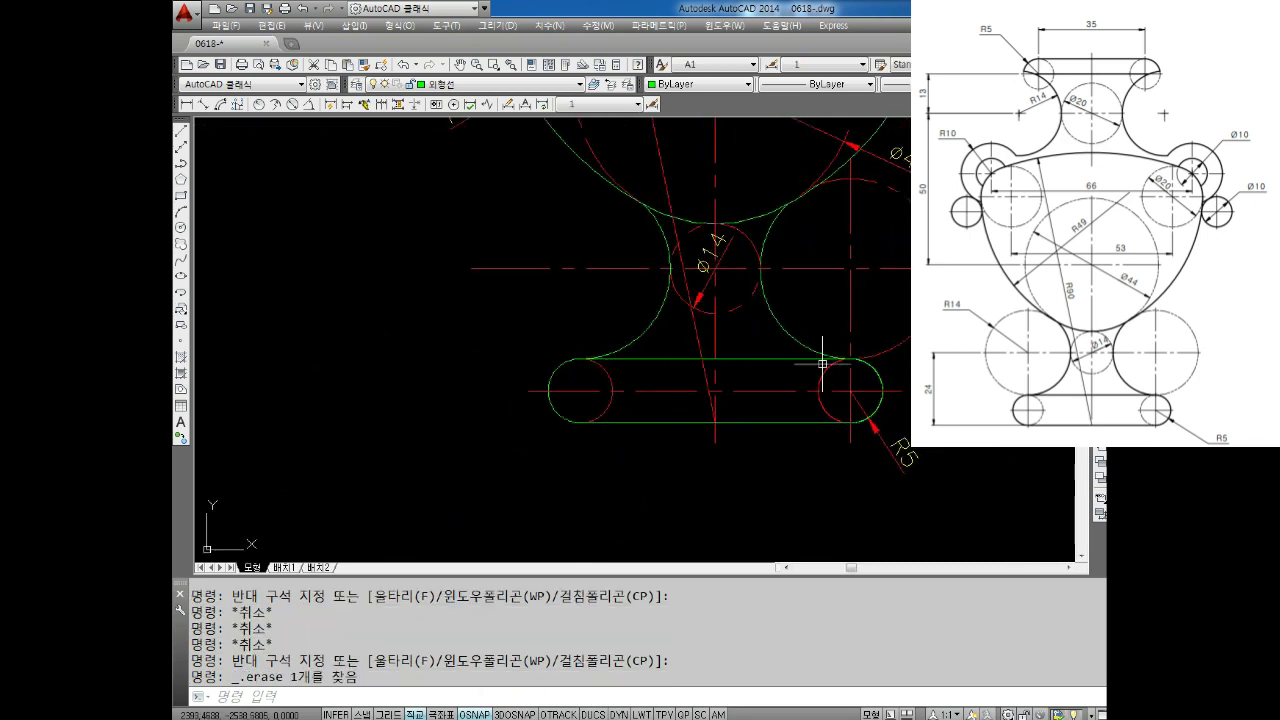
scroll(822, 364, "up", 3)
scroll(822, 364, "up", 2)
scroll(693, 375, "down", 5)
scroll(693, 375, "up", 1)
scroll(693, 375, "down", 1)
scroll(771, 380, "down", 2)
key("Escape")
key("Escape")
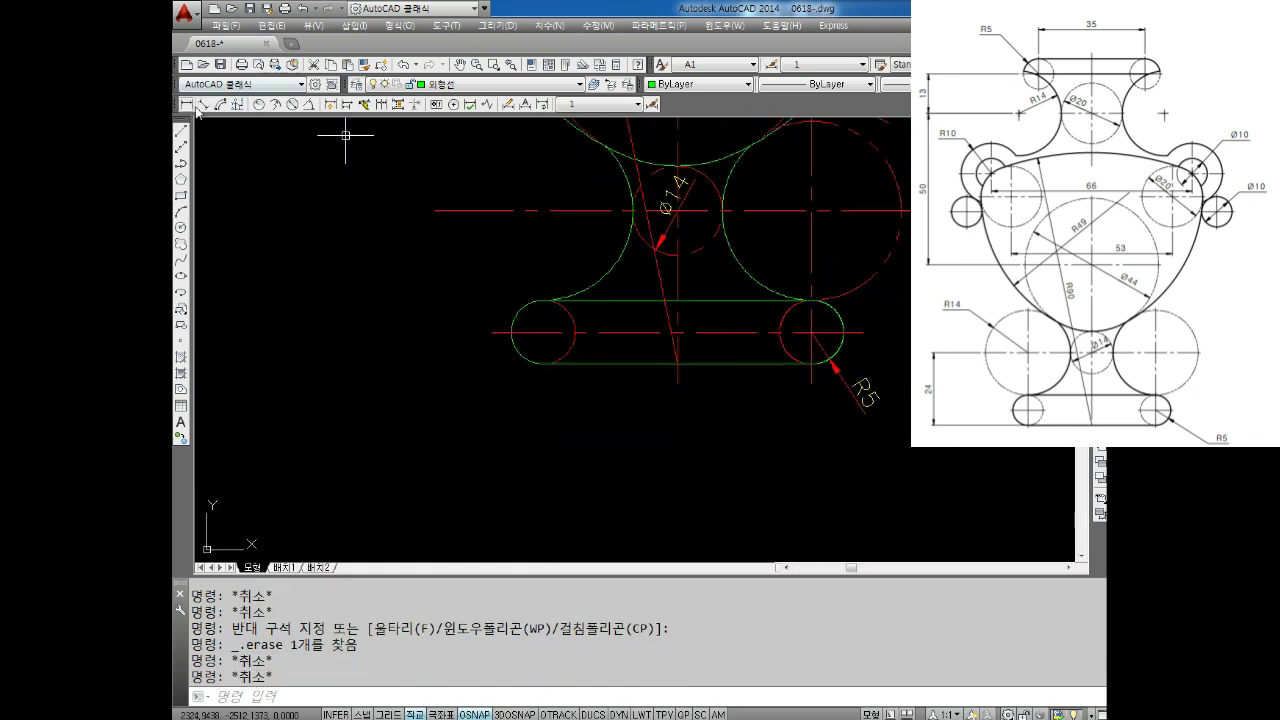
Dimension 21 horizontally from the right end circle centre to the centre line, placed below the slot.
left_click(189, 105)
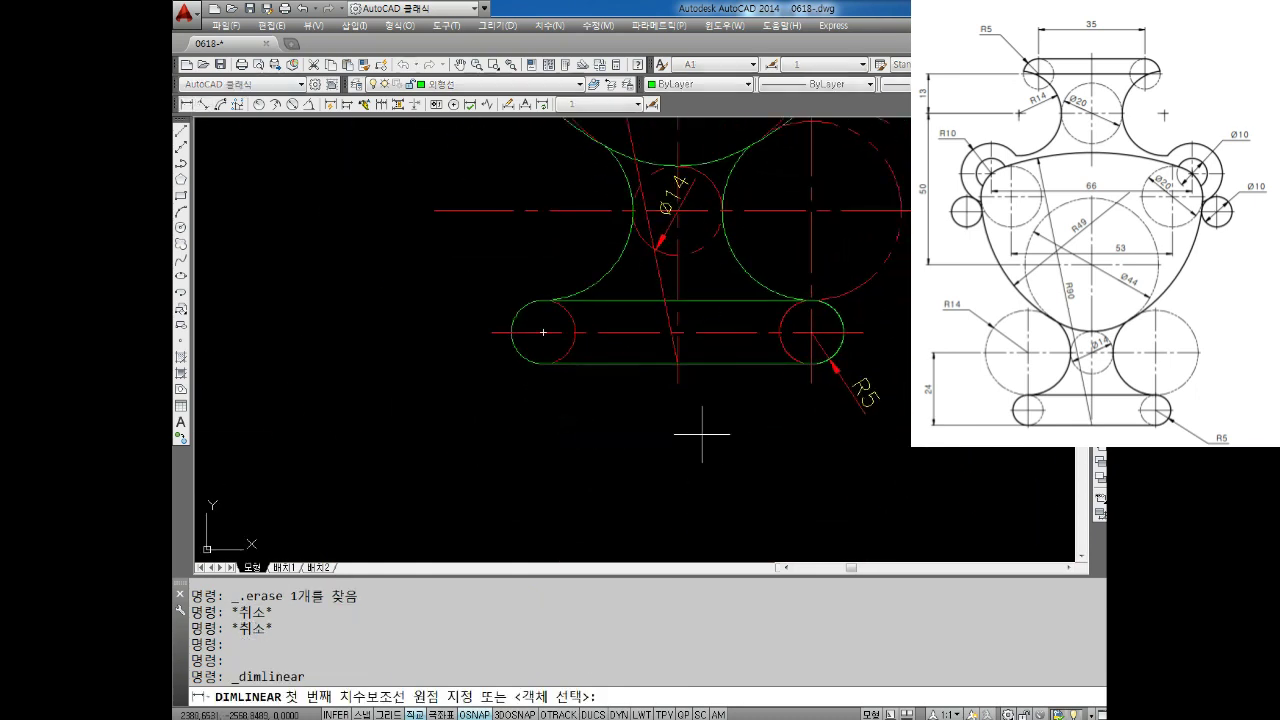
left_click(812, 364)
left_click(812, 210)
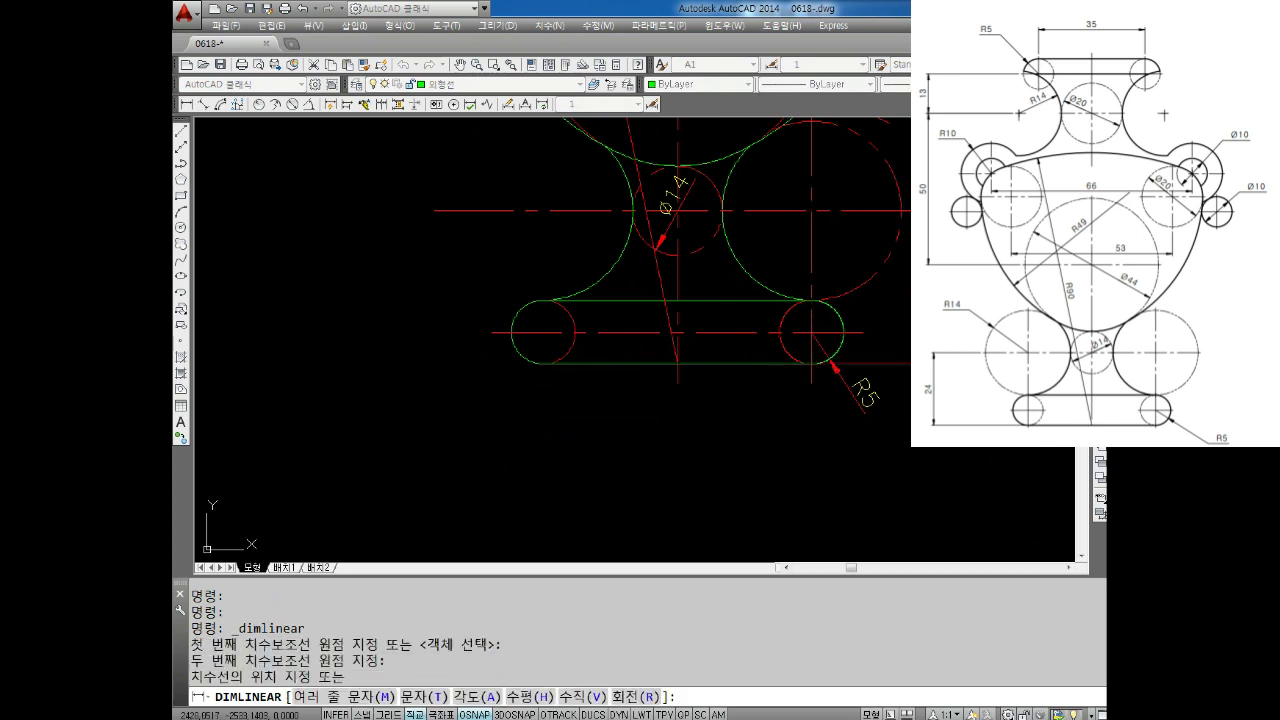
key("Escape")
key("Return")
left_click(812, 332)
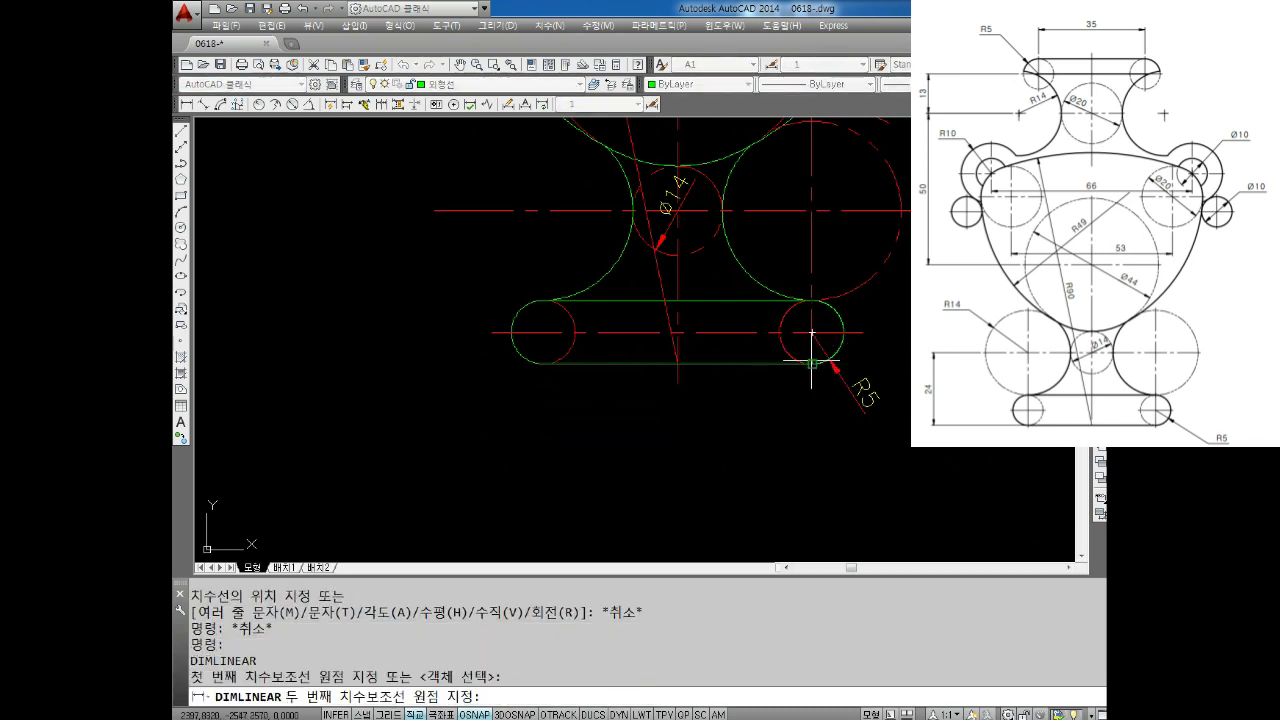
left_click(677, 364)
left_click(677, 452)
Abandon a second dimension from the left end circle and bring the lower drawing into view.
key("Return")
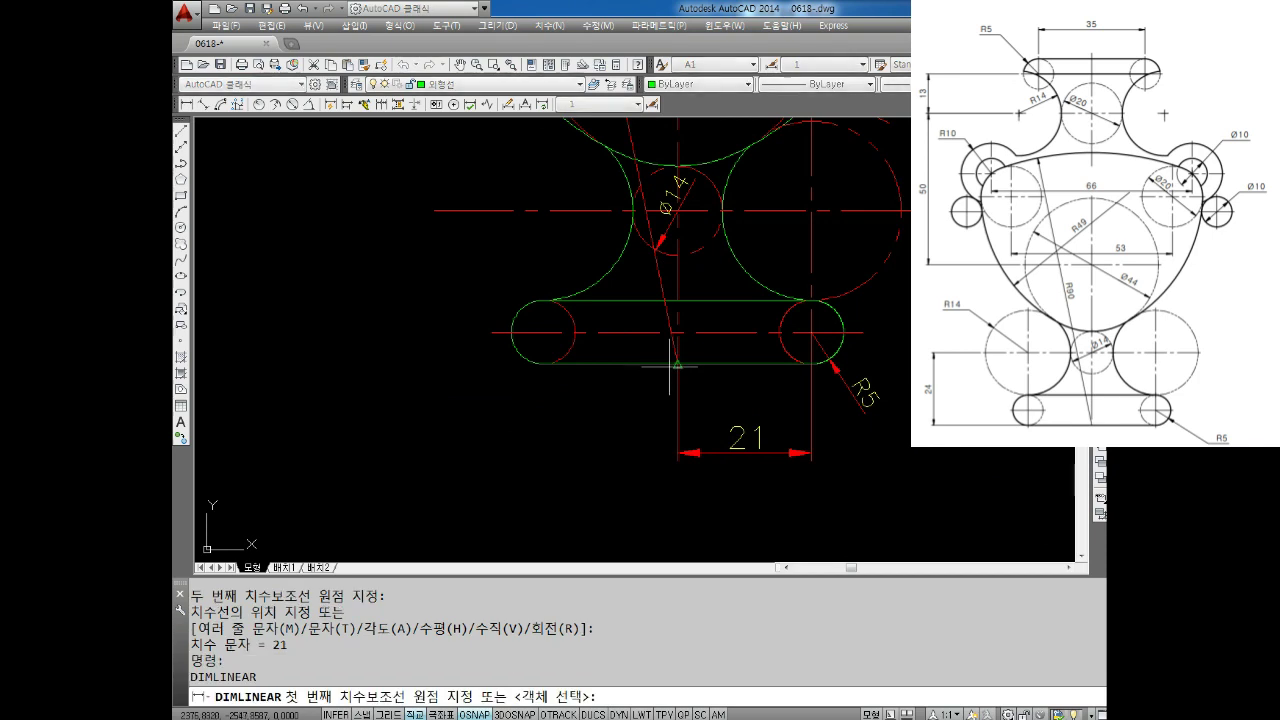
left_click(543, 332)
left_click(543, 364)
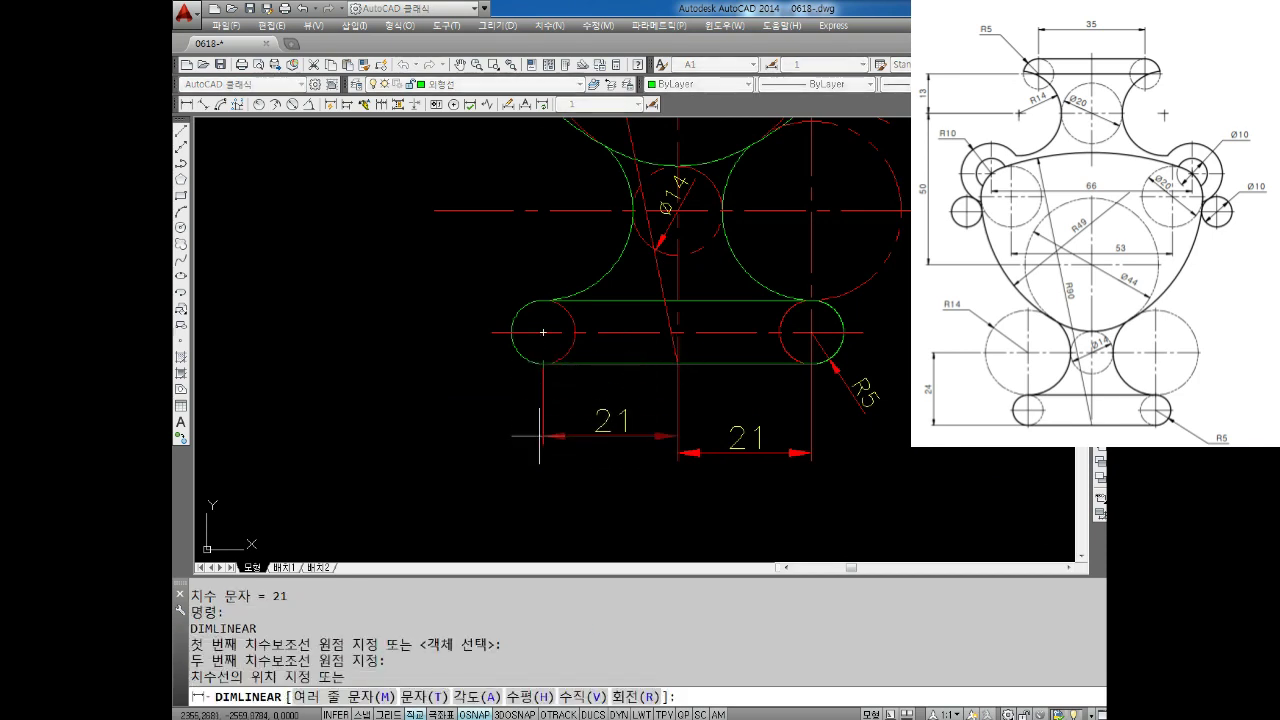
key("Escape")
middle_click_drag(568, 404, 613, 447)
scroll(770, 413, "up", 2)
scroll(776, 386, "down", 2)
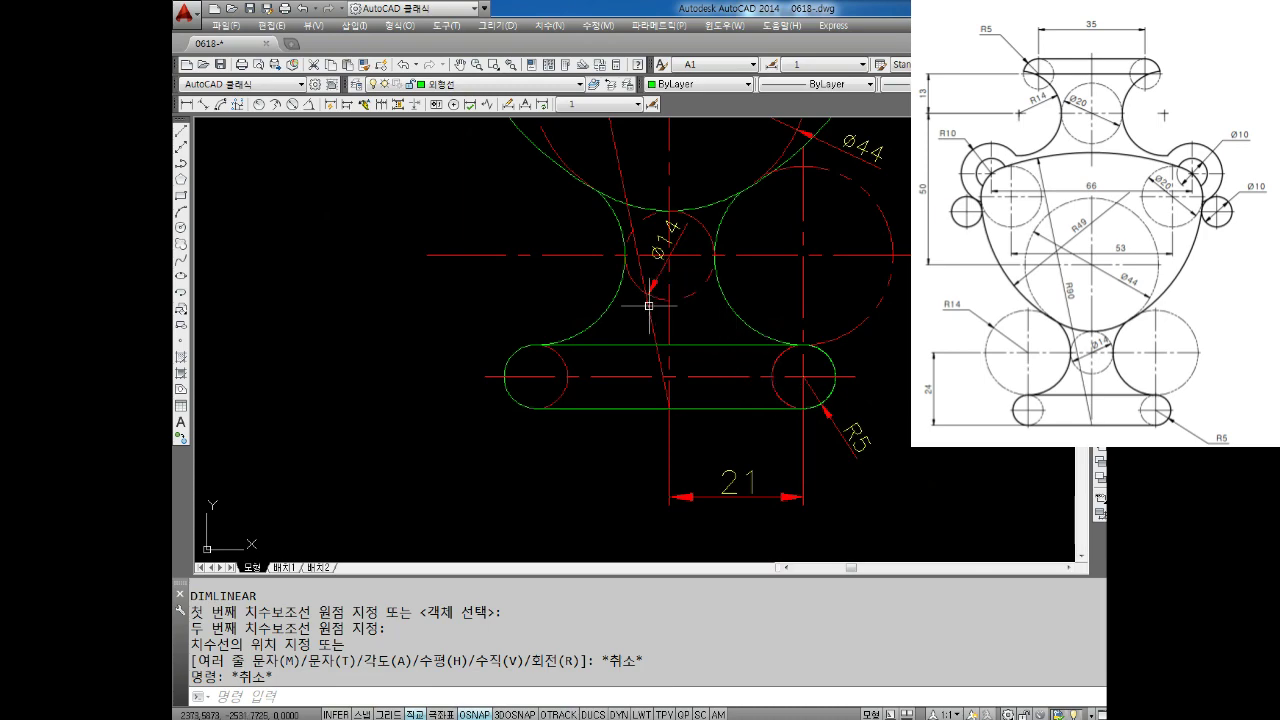
scroll(648, 306, "down", 2)
middle_click_drag(920, 320, 663, 314)
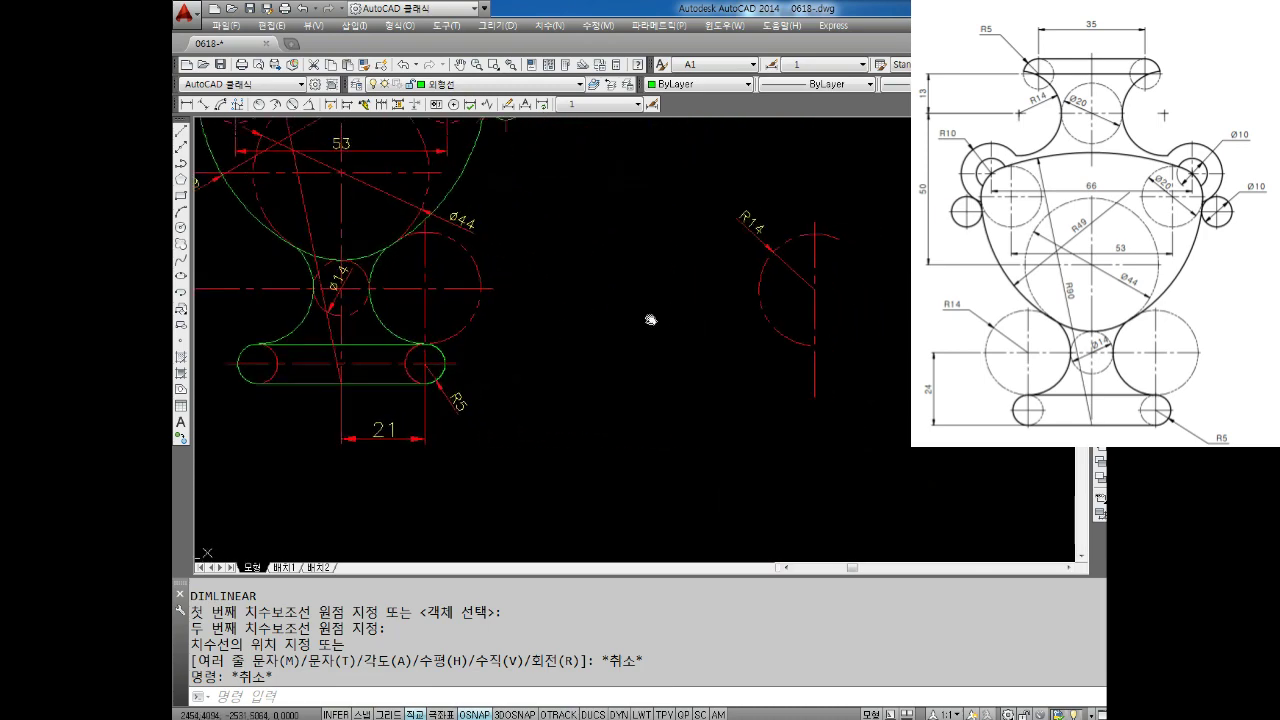
Move the R14 arc with its dimension and centre line to the lower-left circle.
key("Escape")
key("Escape")
type("m")
key("Return")
left_click(849, 194)
left_click(794, 291)
key("Return")
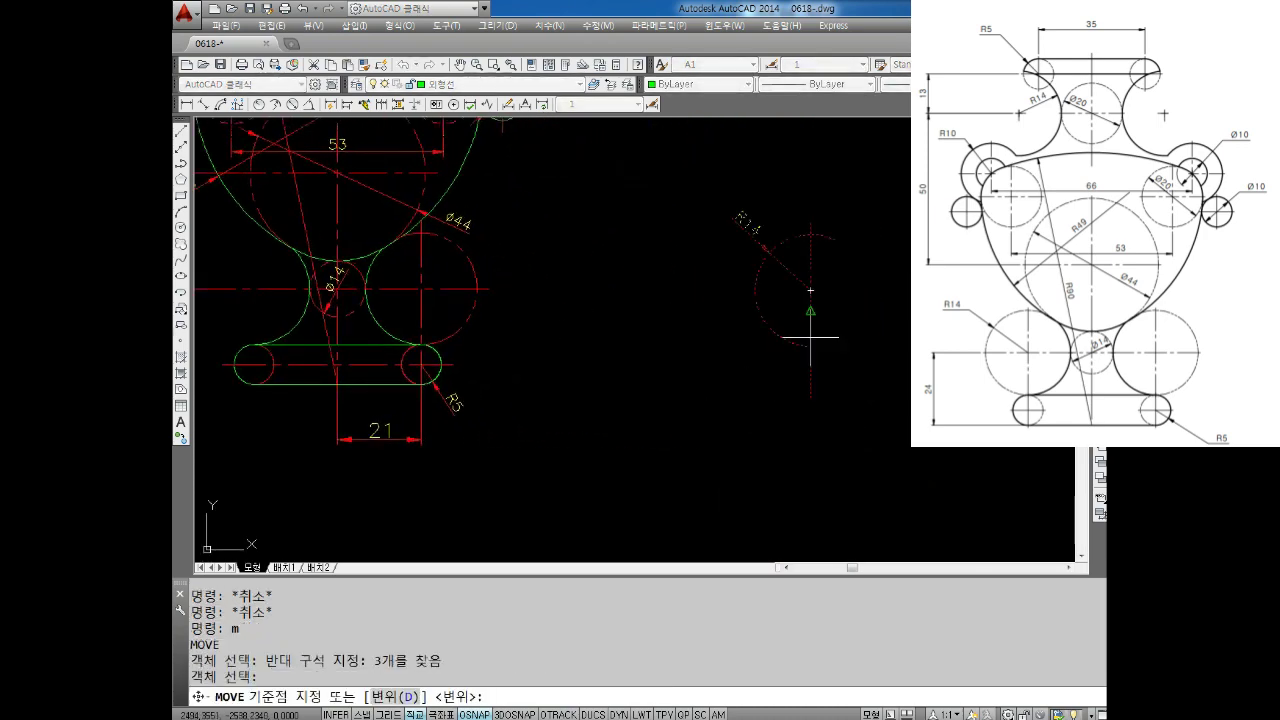
left_click(810, 291)
middle_click_drag(400, 290, 700, 407)
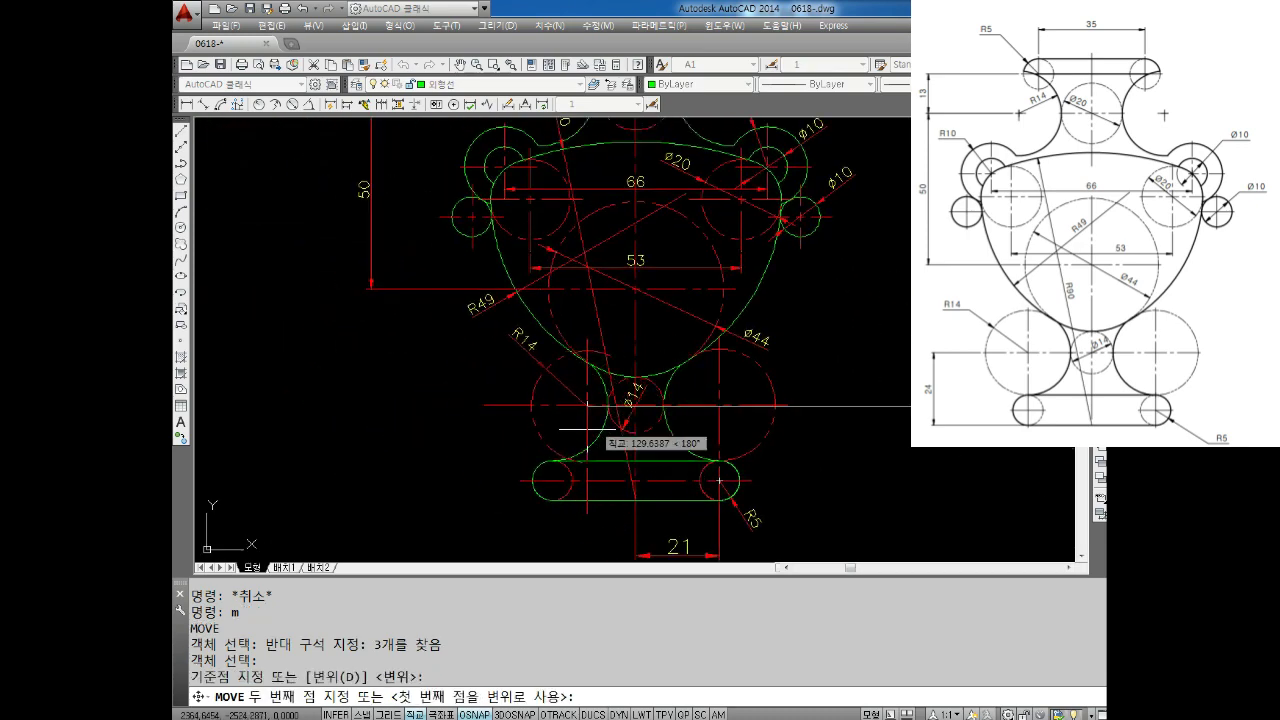
left_click(551, 403)
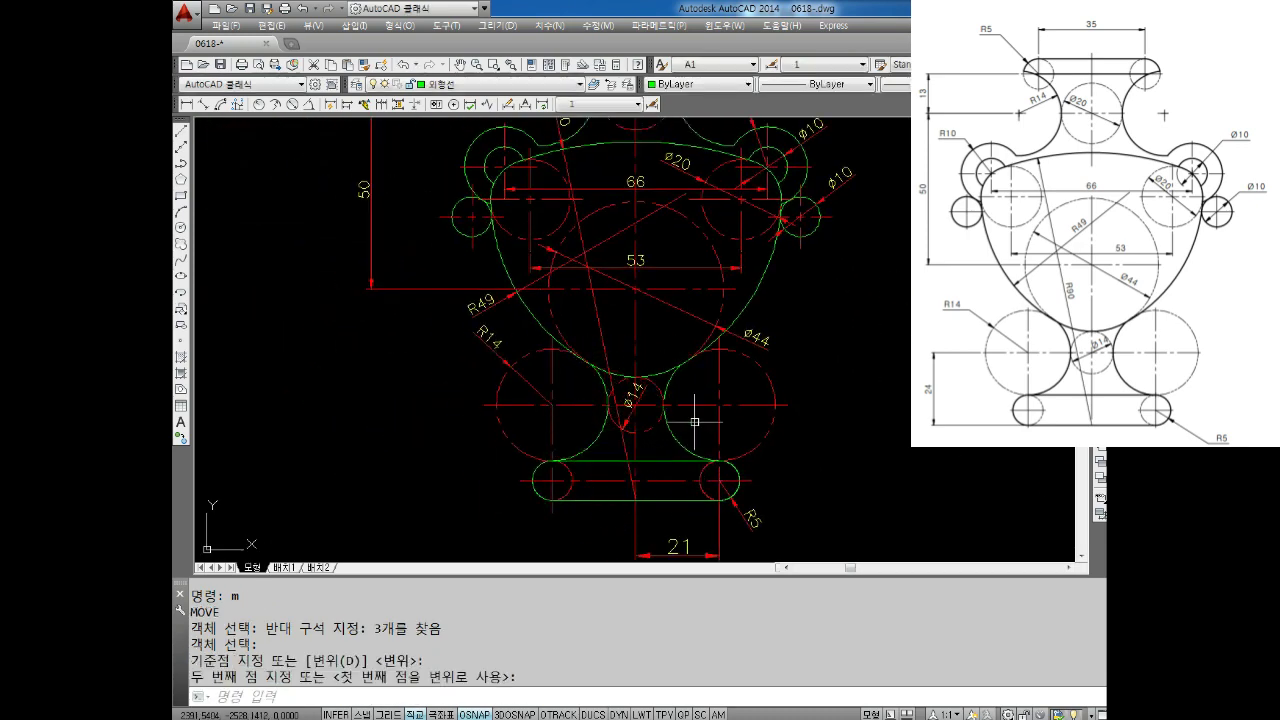
key("Escape")
key("Escape")
Erase the 21 dimension below the slot.
key("Escape")
key("Escape")
scroll(695, 490, "down", 2)
left_click(676, 482)
left_click(644, 520)
key("Escape")
key("Escape")
left_click(657, 486)
left_click(663, 500)
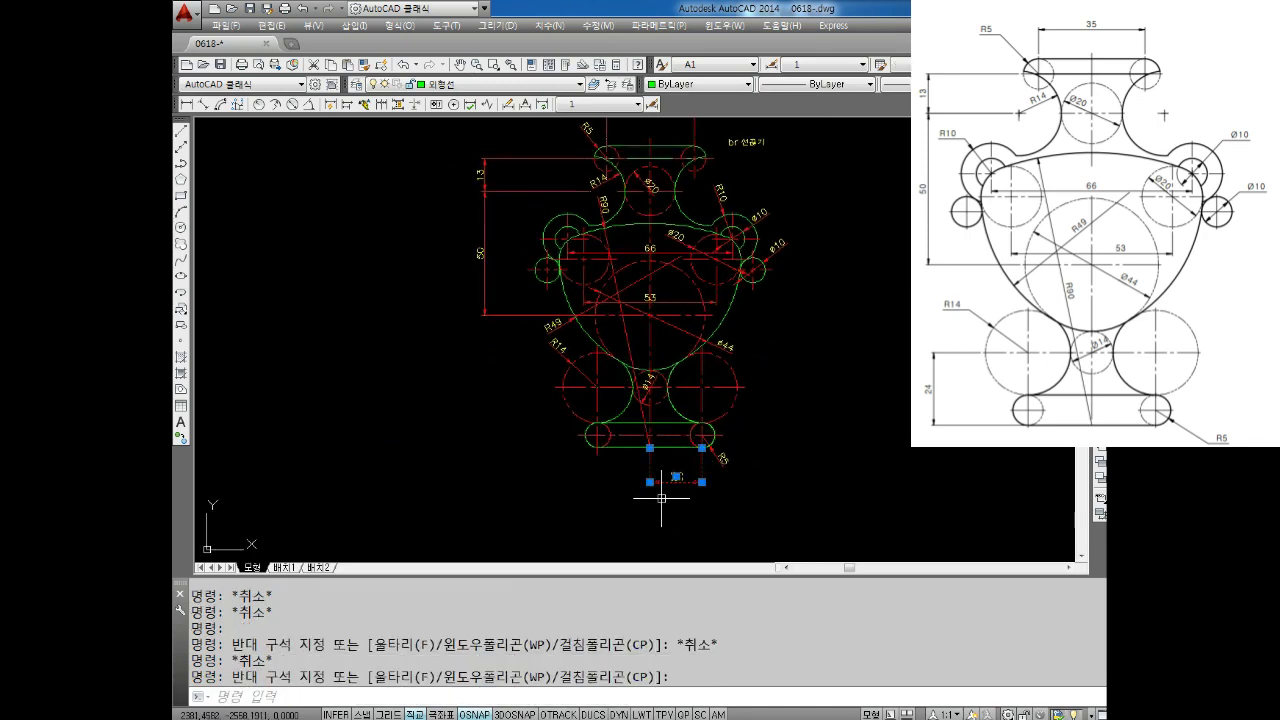
key("Delete")
middle_click_drag(586, 387, 619, 383)
scroll(586, 380, "up", 2)
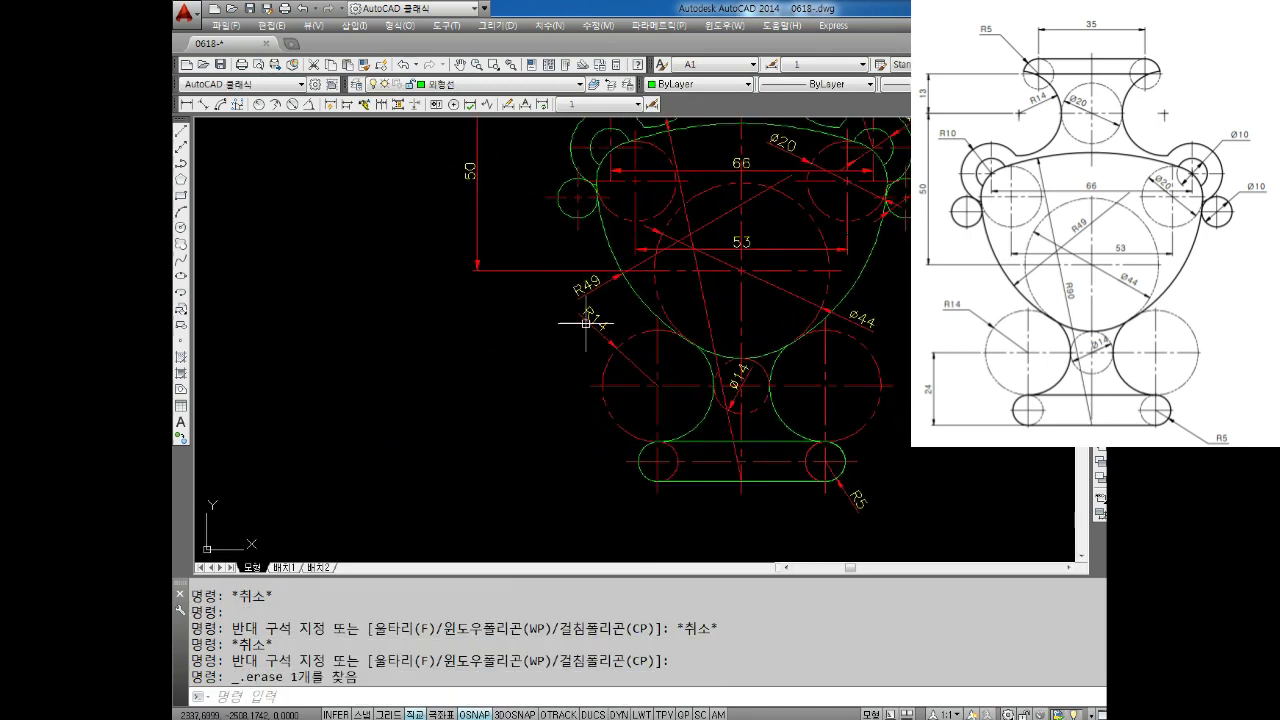
key("Escape")
key("Escape")
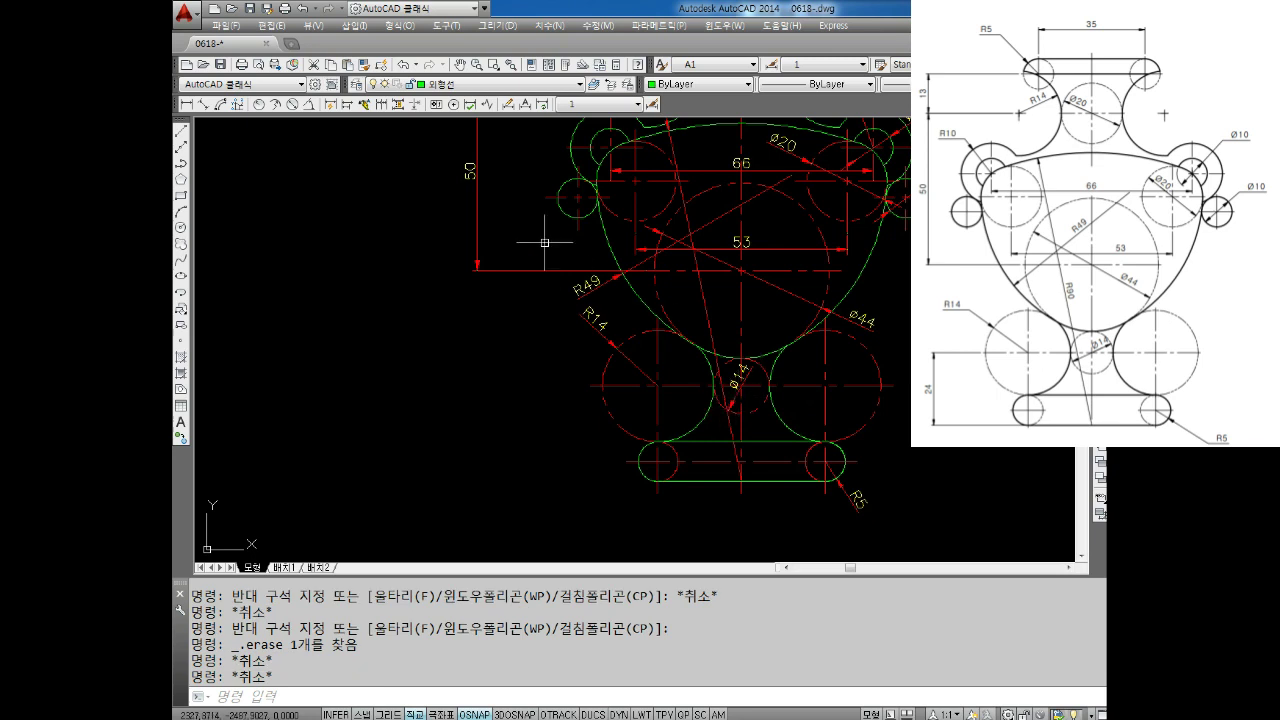
Add a vertical 24 dimension from the slot end centre to the lower-left circle centre, placed at left.
left_click(185, 103)
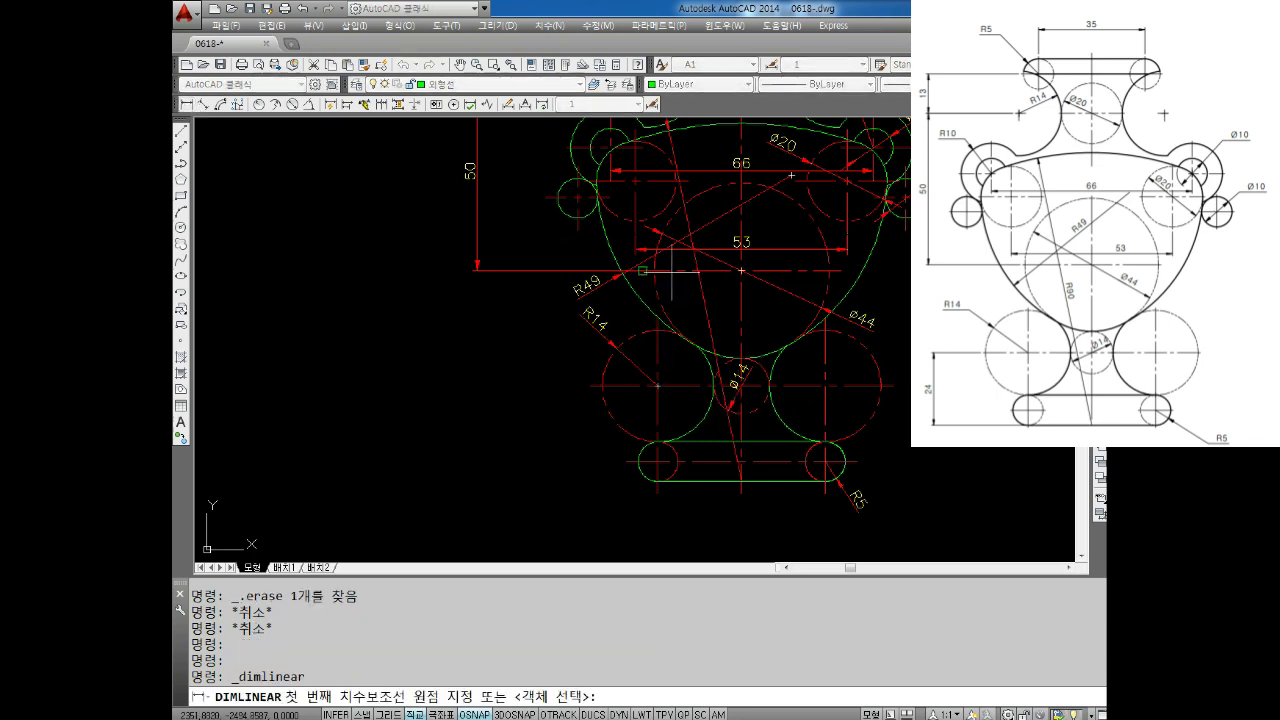
left_click(596, 379)
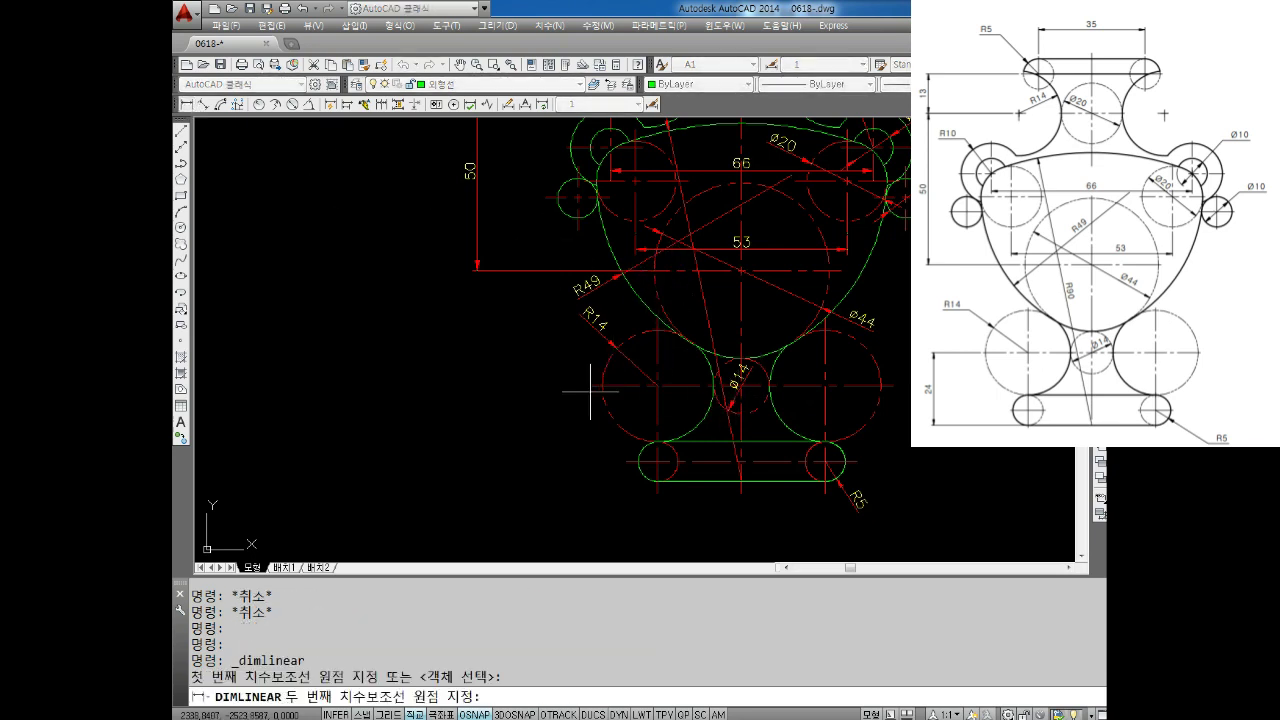
left_click(659, 481)
scroll(659, 481, "down", 3)
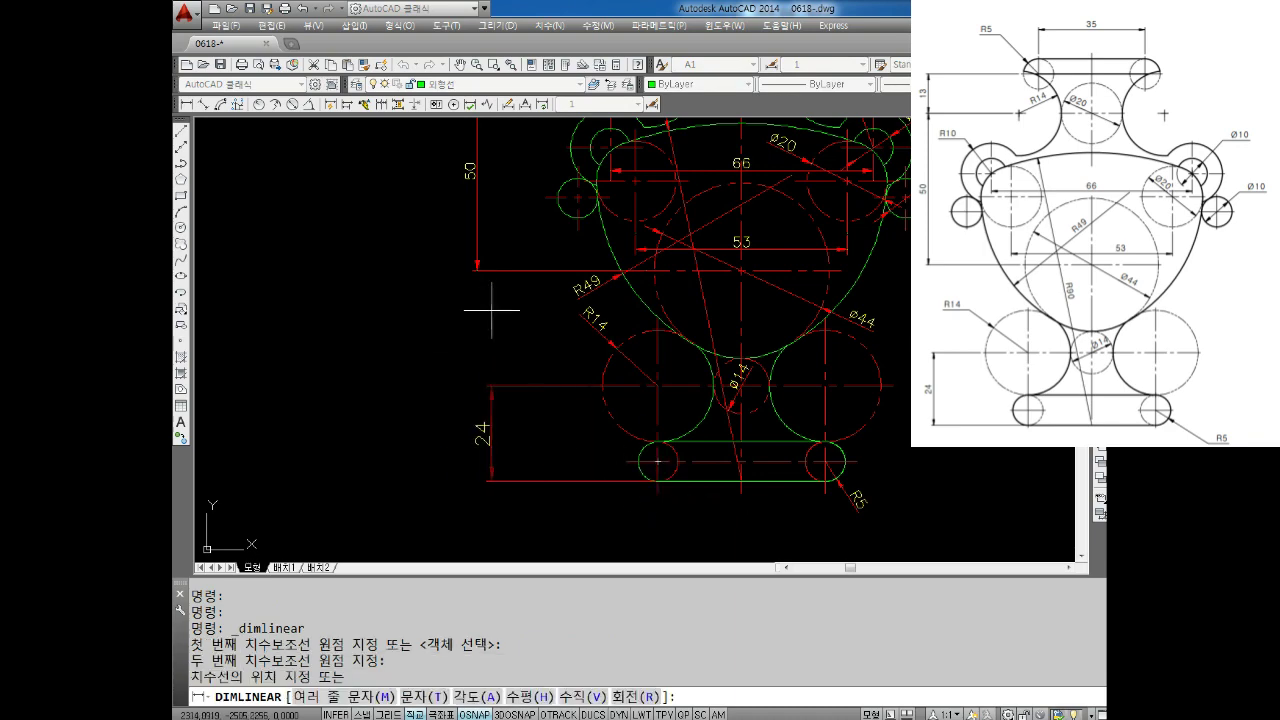
left_click(482, 300)
key("Escape")
scroll(596, 326, "down", 1)
middle_click_drag(596, 326, 578, 366)
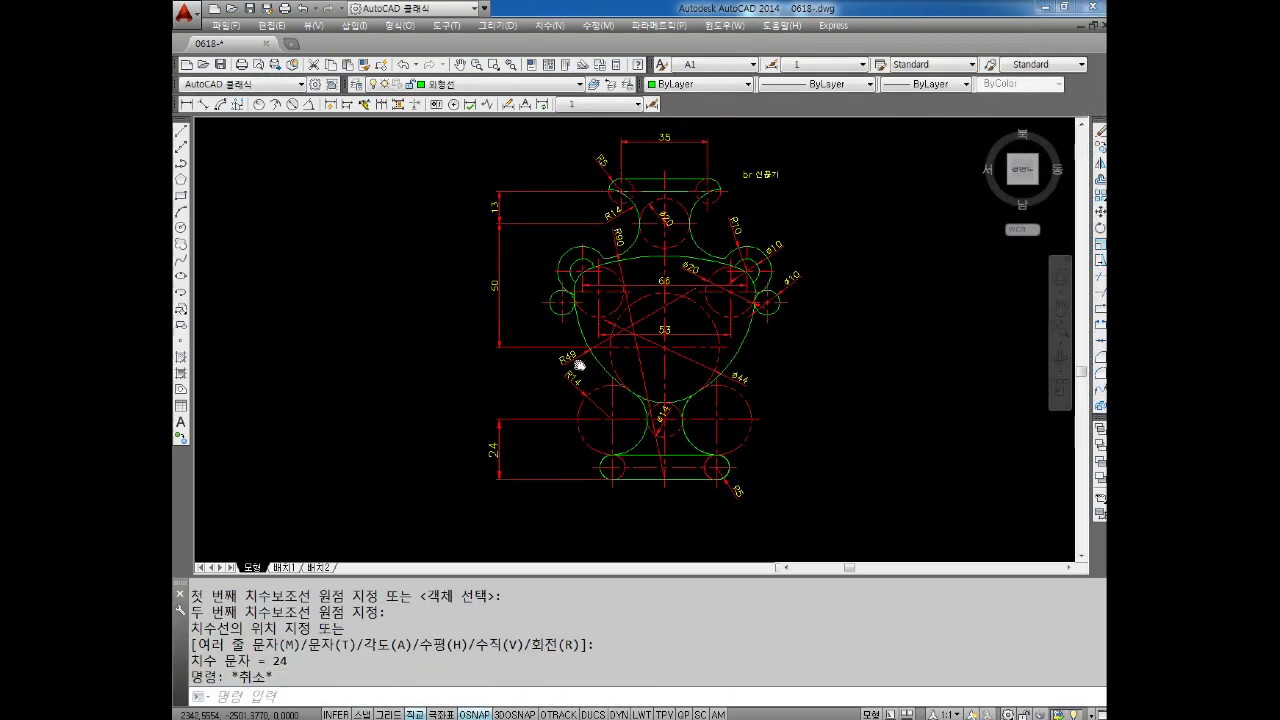